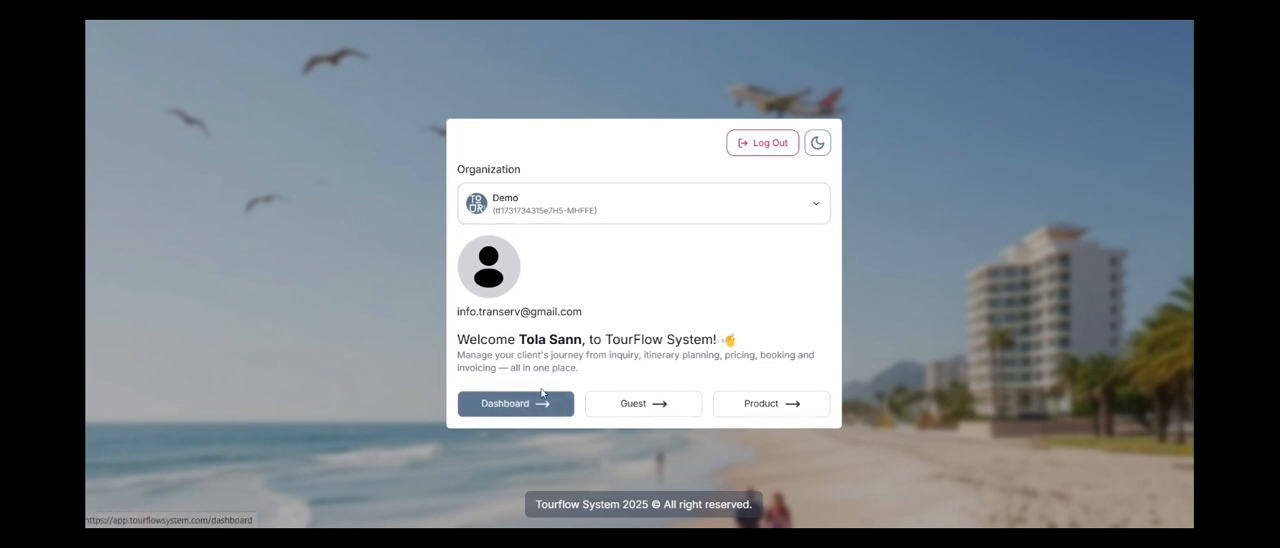
Open the dashboard and look over its arrival, vendor booking, invoice, task and inquiry summaries.
click(518, 406)
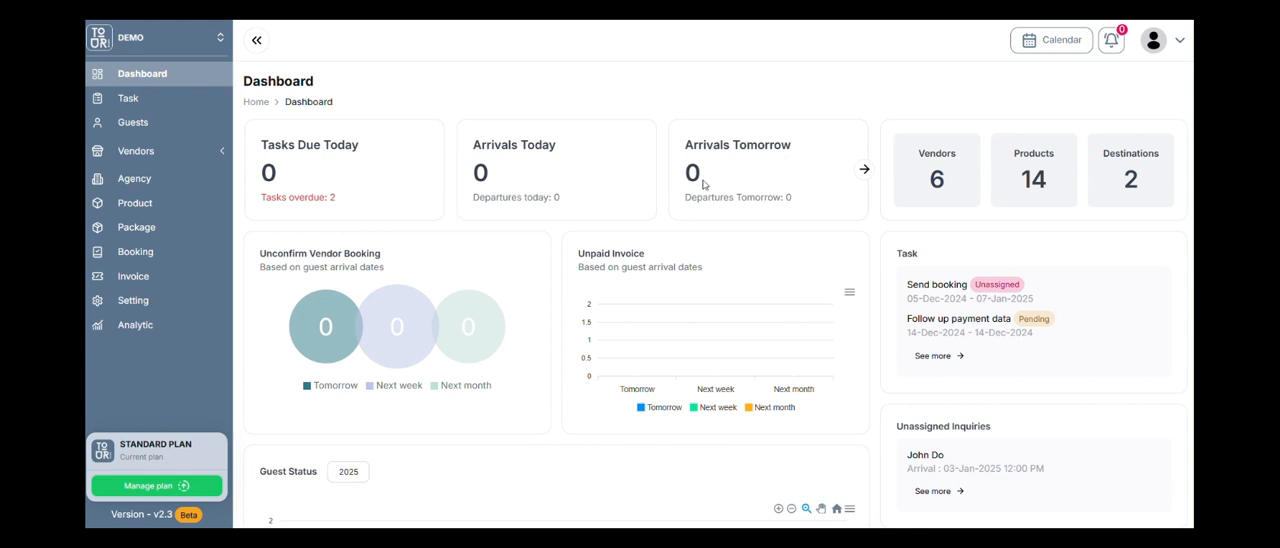
click(864, 170)
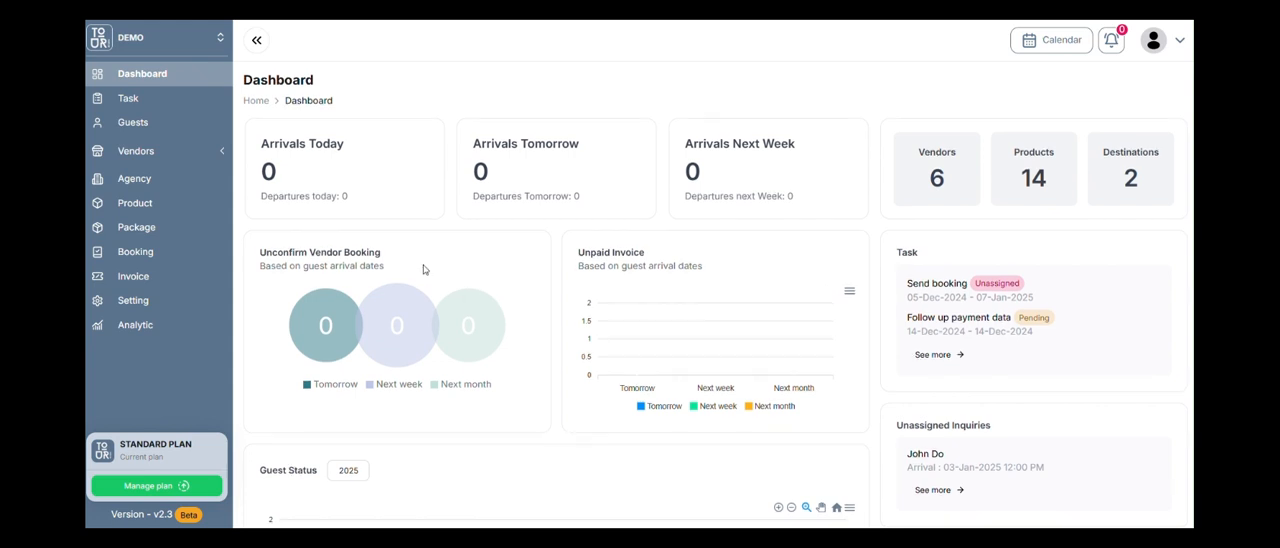
scroll(462, 285, down, 1)
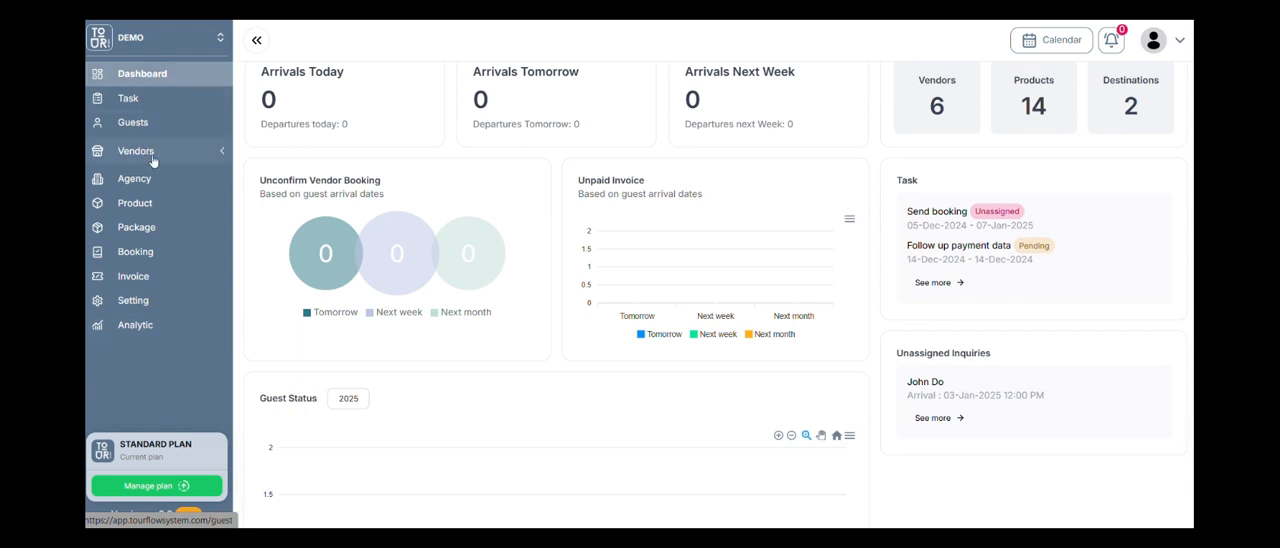
Open the organization settings and view the organization's editable details, closing them without changes.
click(175, 303)
click(304, 153)
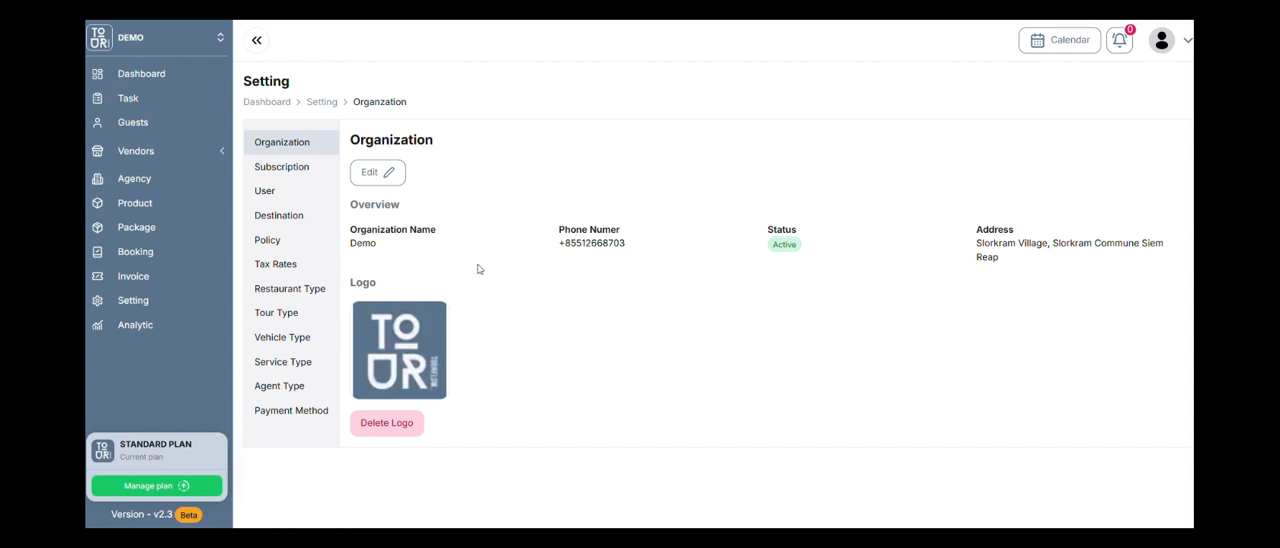
click(388, 172)
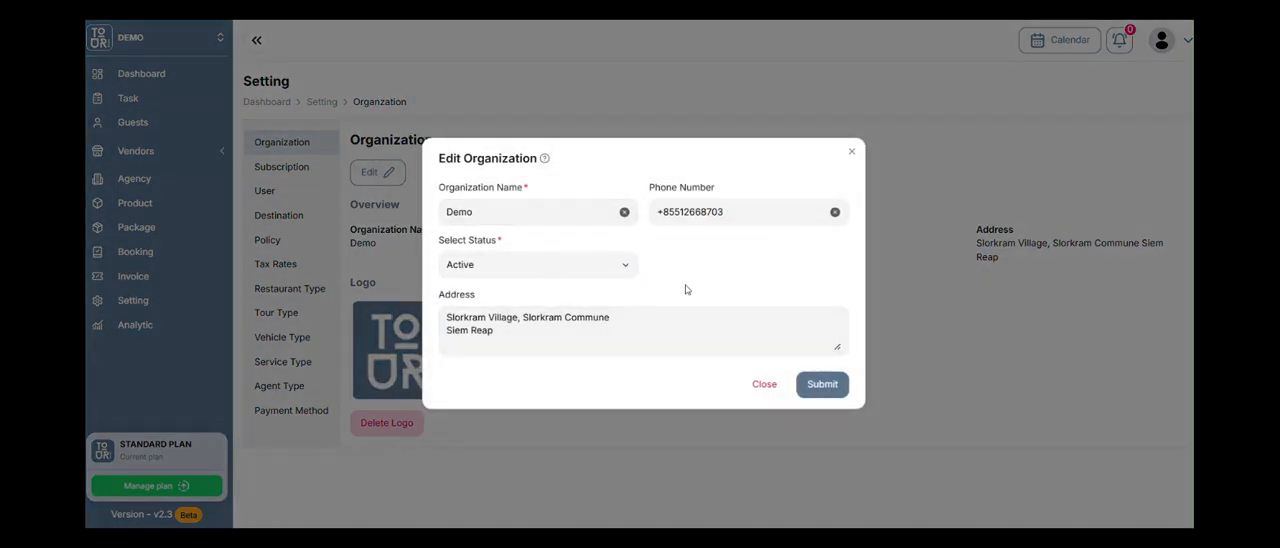
click(762, 384)
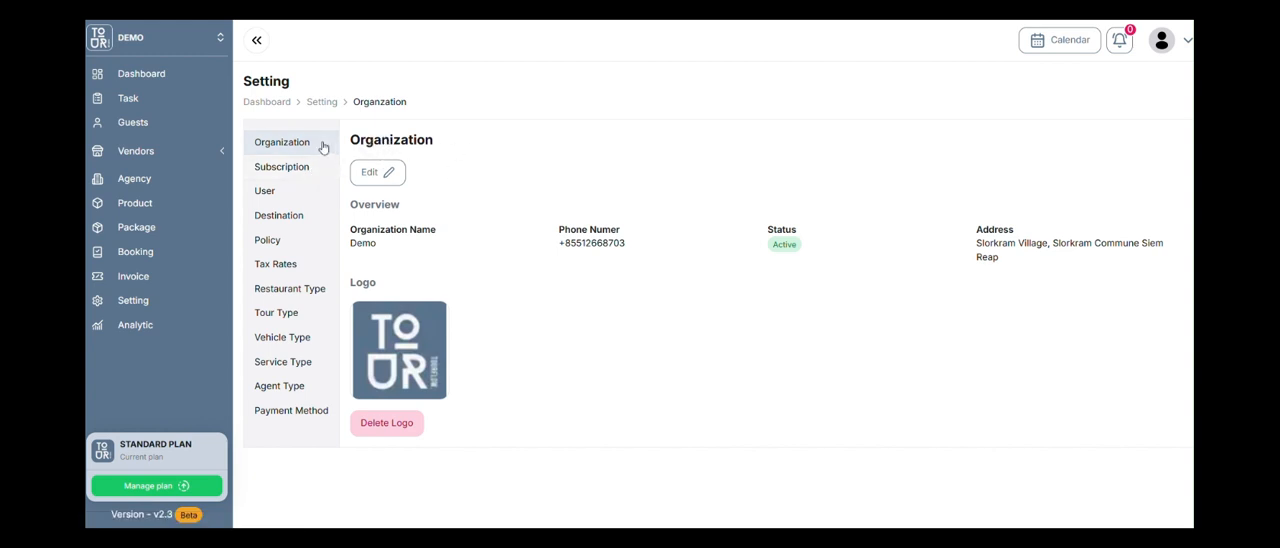
Review the subscription settings, including the current plan, guest and user usage, and the payment history.
click(295, 168)
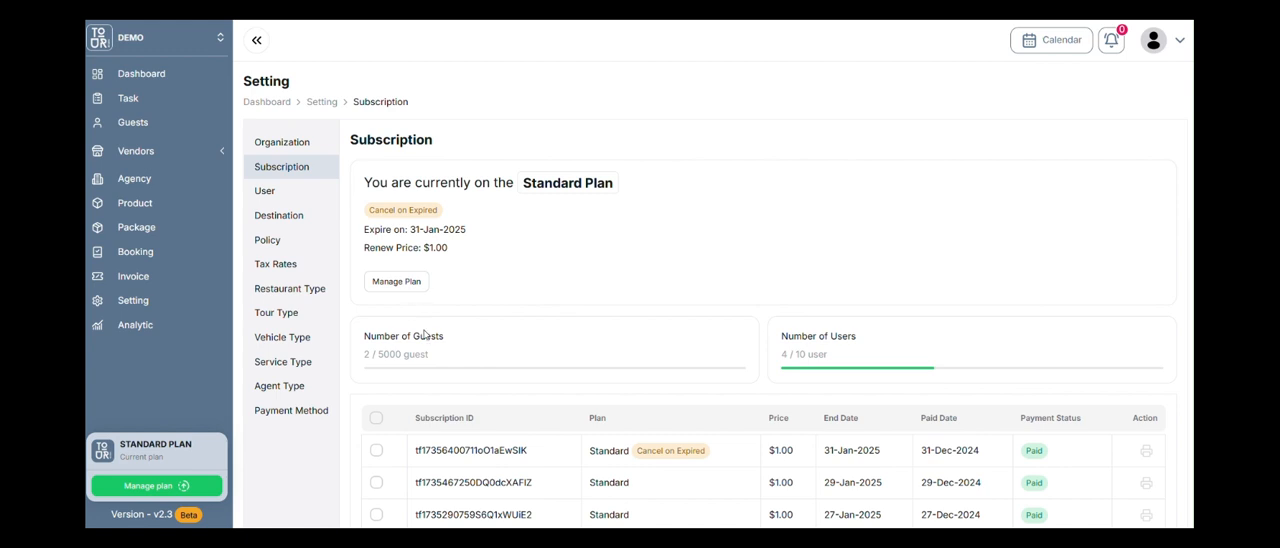
scroll(668, 390, down, 2)
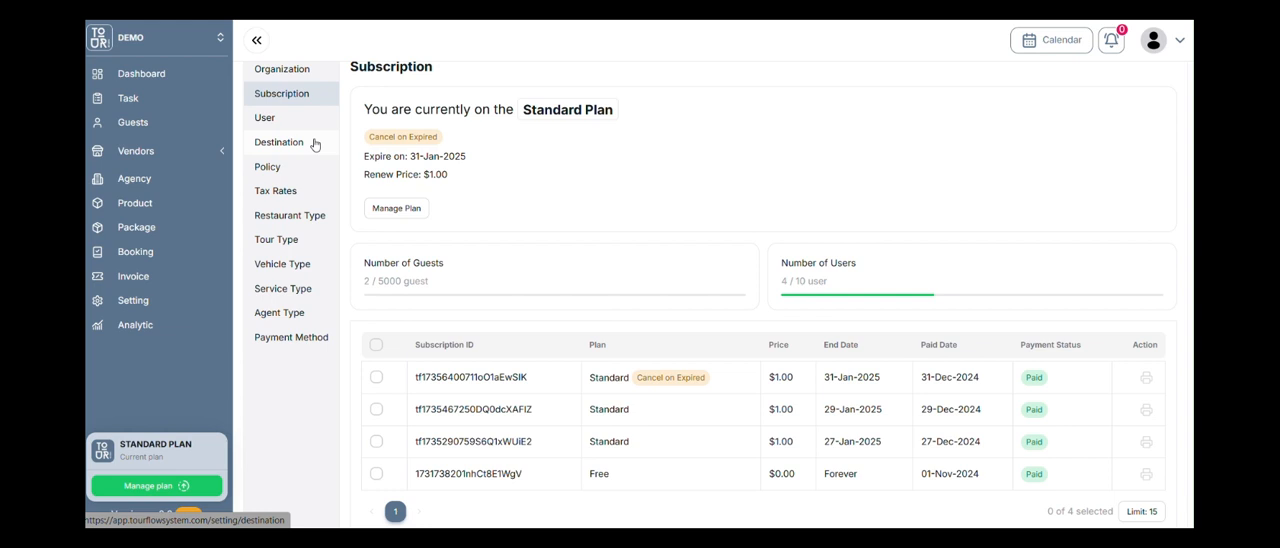
scroll(314, 145, up, 1)
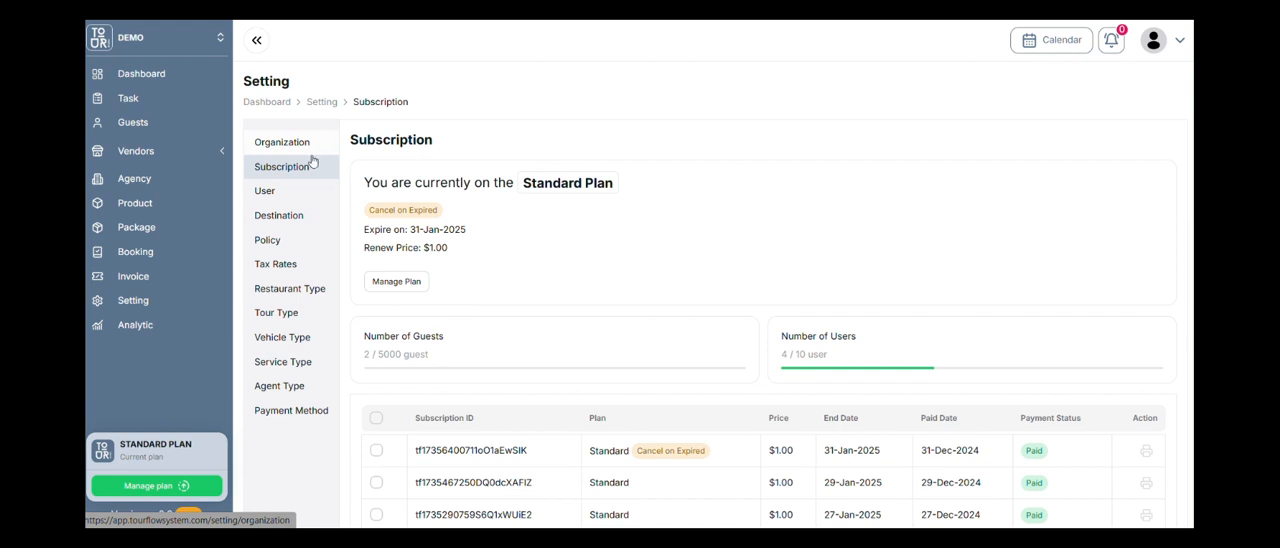
Open the destination settings and examine the country choices for the destination countries, closing the selection without changes.
click(285, 224)
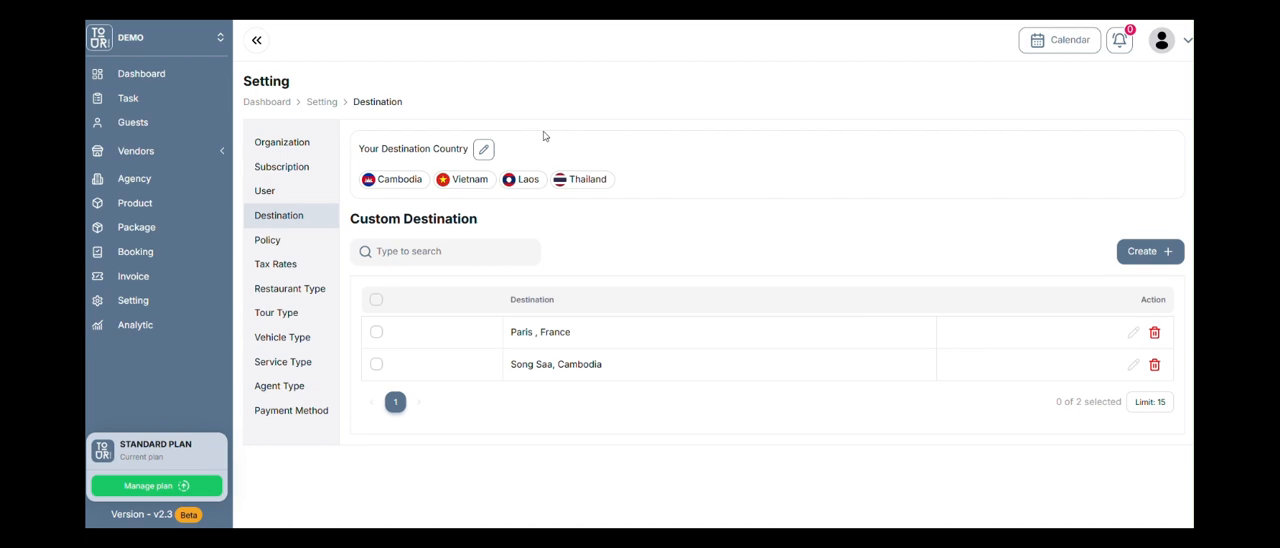
click(486, 152)
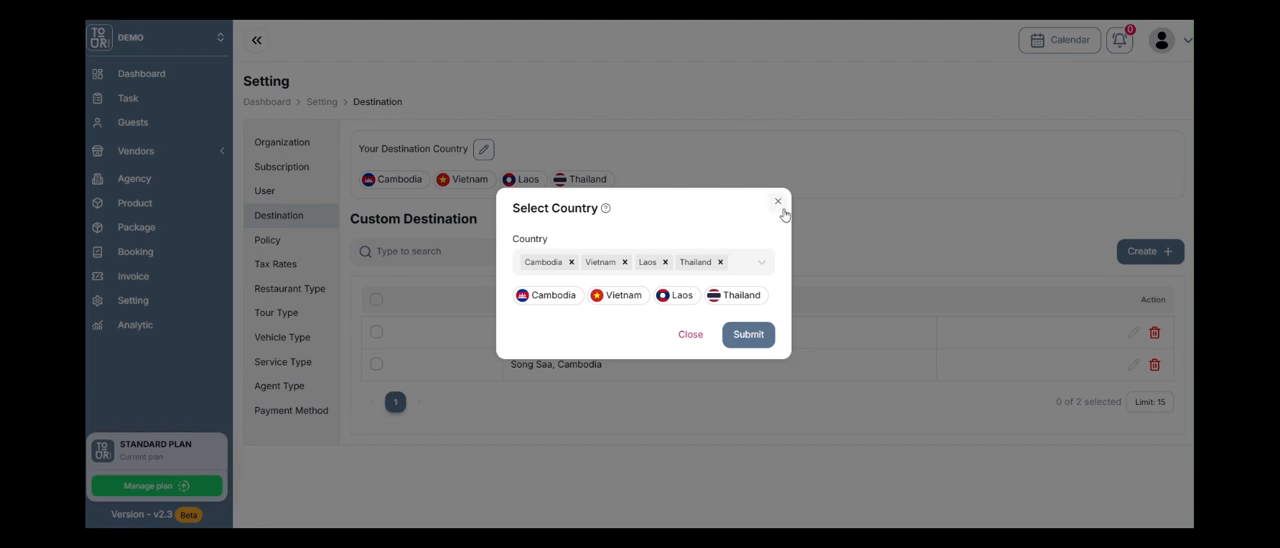
click(780, 209)
click(491, 152)
click(760, 268)
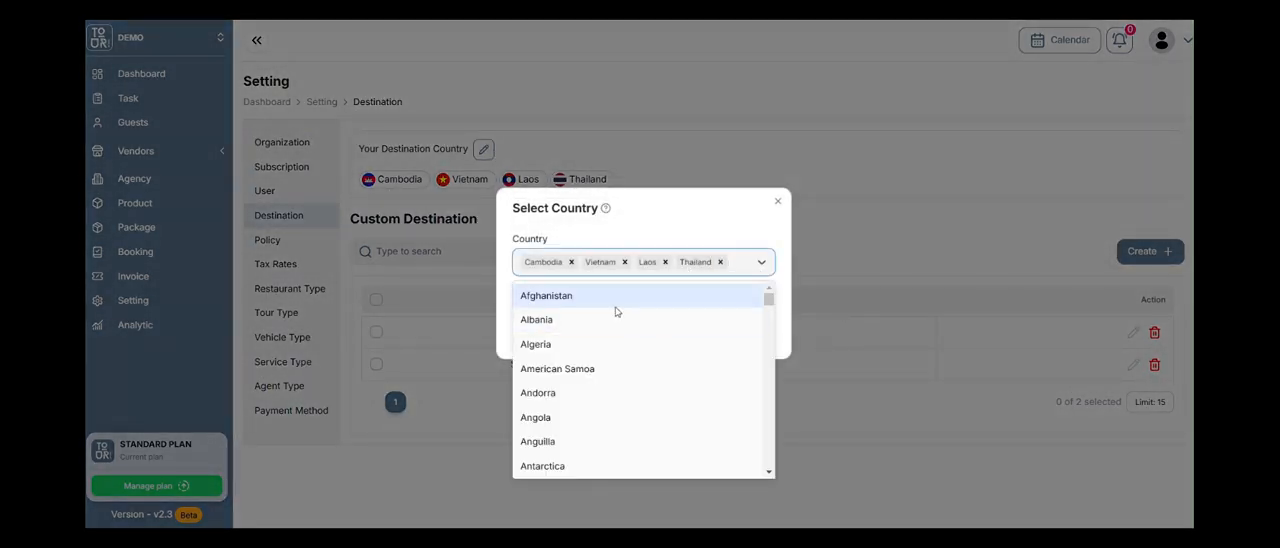
scroll(625, 335, down, 1)
click(697, 252)
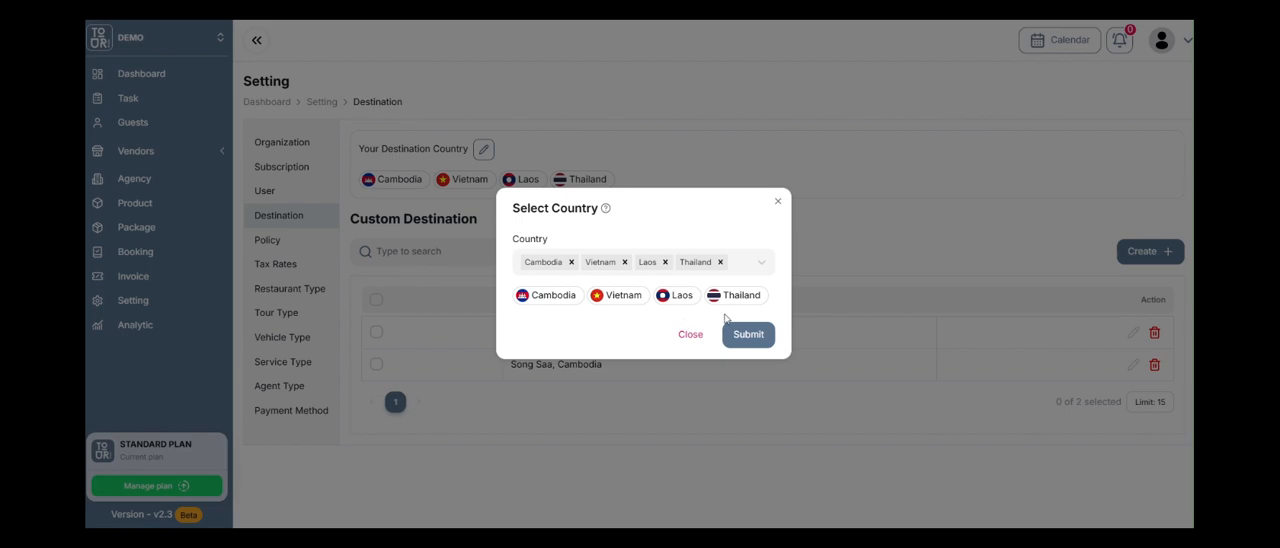
click(690, 334)
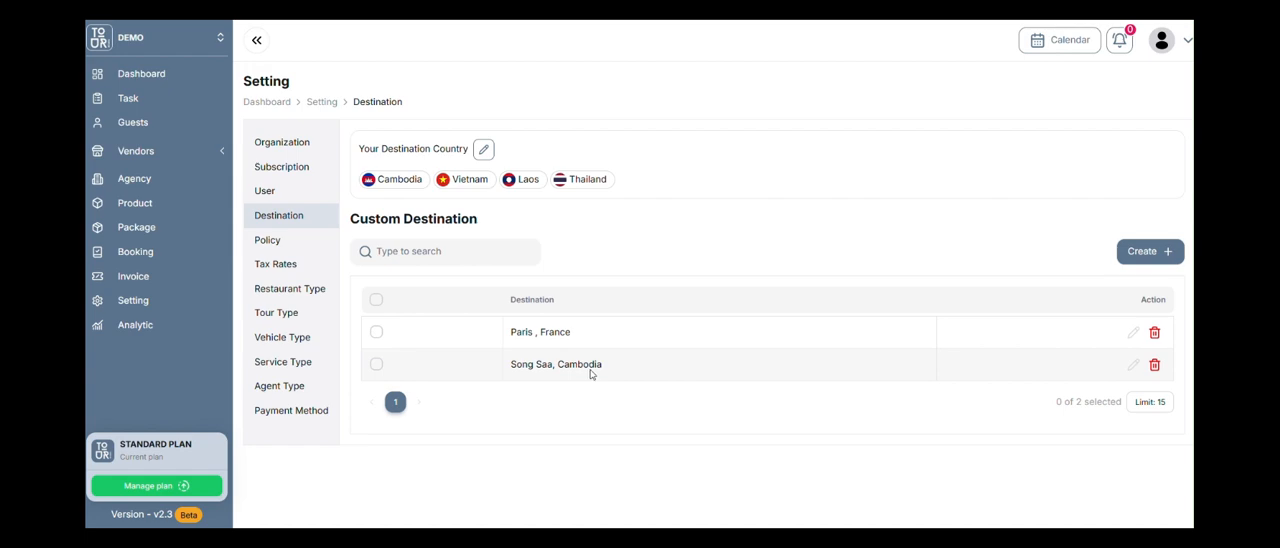
click(1136, 252)
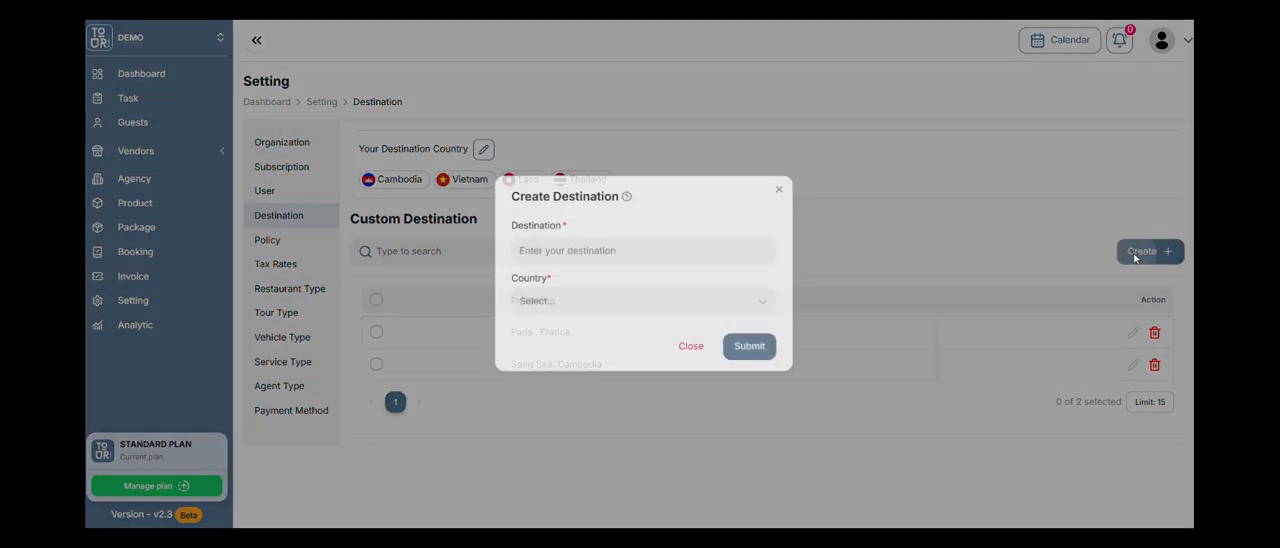
click(641, 254)
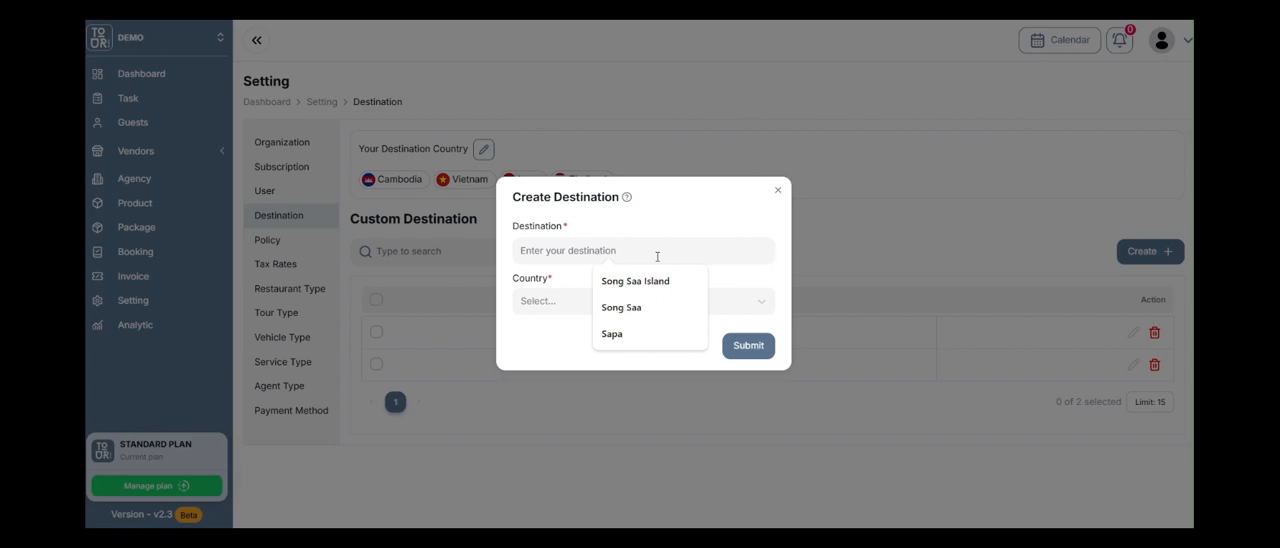
click(777, 191)
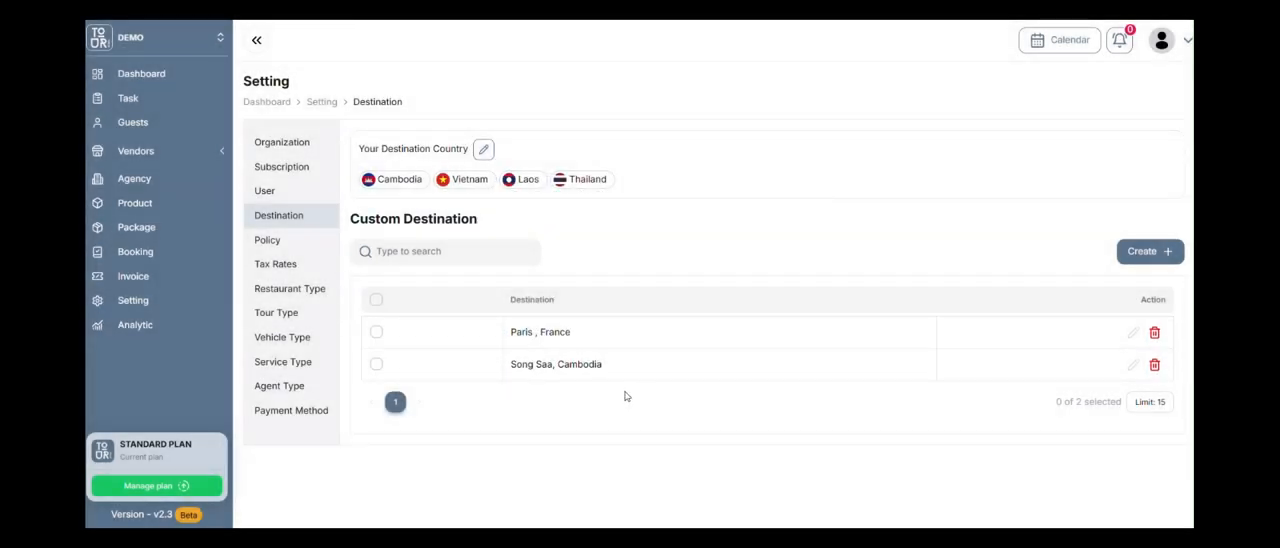
Delete the custom destination "Paris, France", keeping "Song Saa, Cambodia".
click(1154, 366)
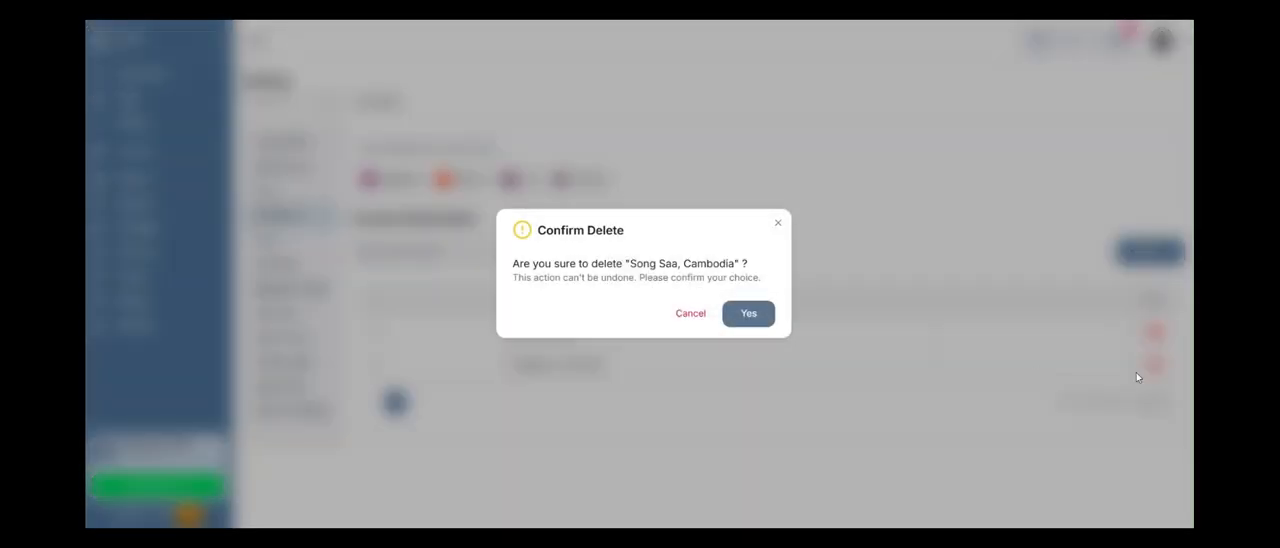
click(695, 317)
click(1154, 332)
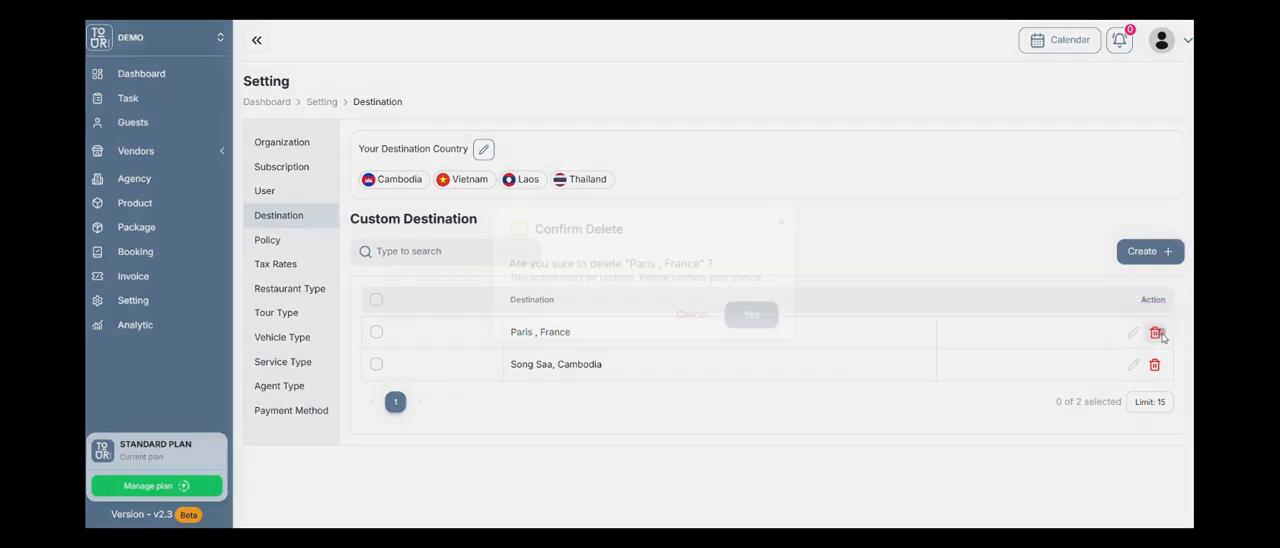
click(726, 316)
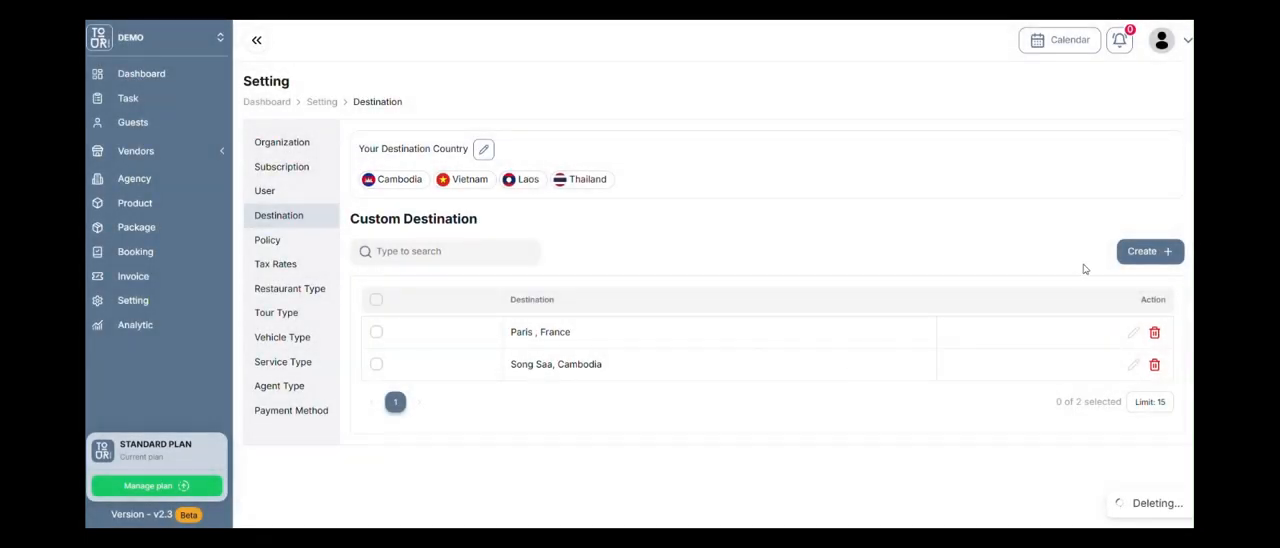
Start a new custom destination and name it "Koh Rong Island".
click(1146, 251)
click(690, 250)
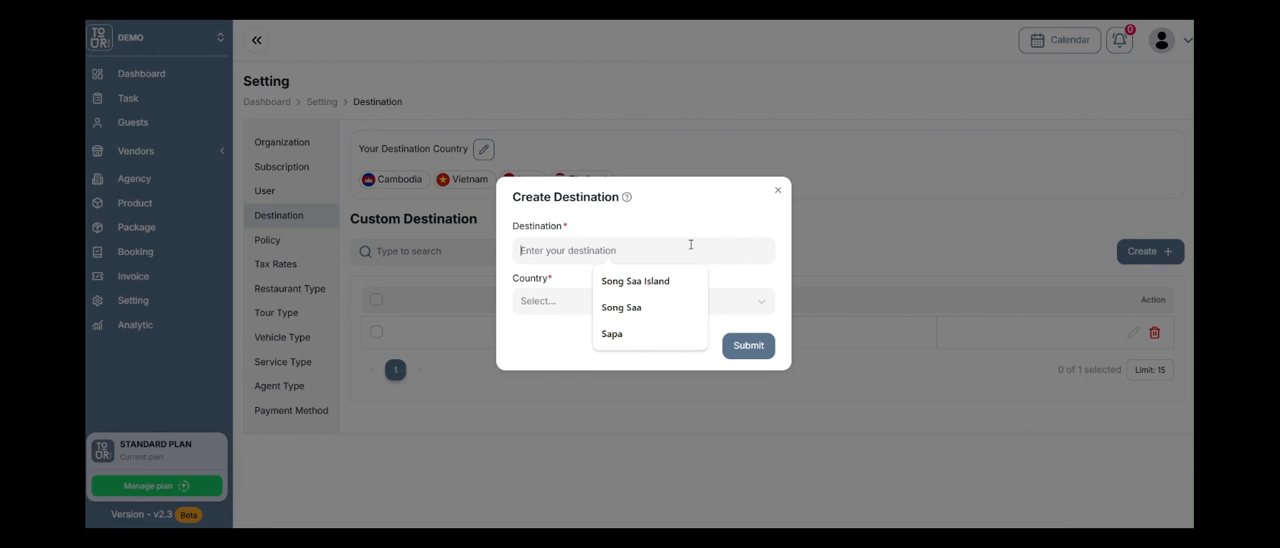
text(Koh Rong)
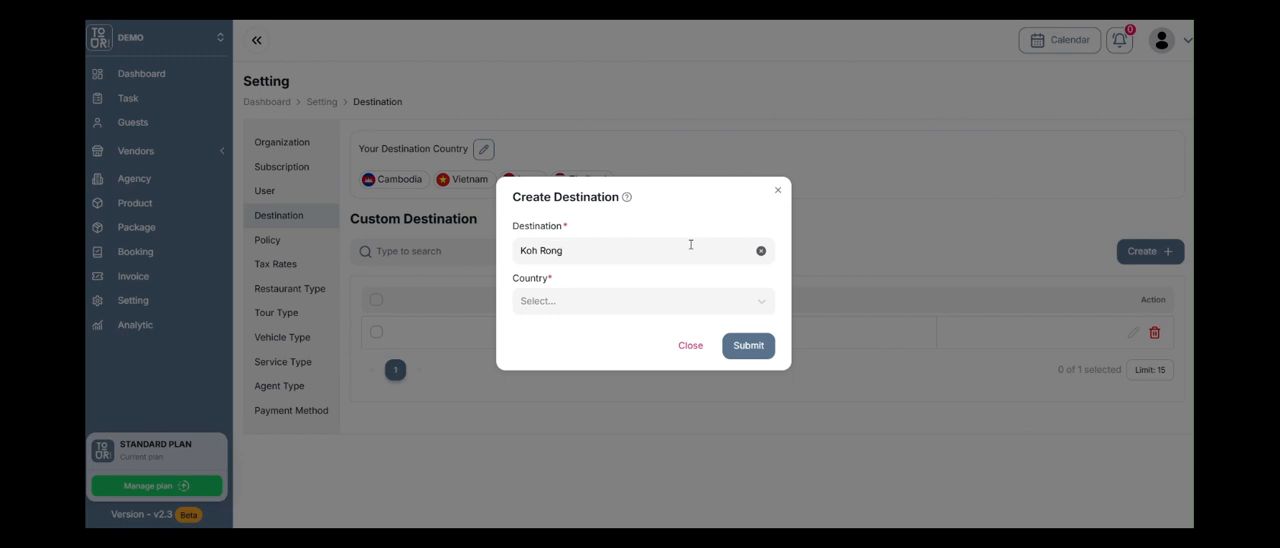
text( Sna)
key(BackSpace)
key(BackSpace)
key(BackSpace)
text(Isan)
key(BackSpace)
key(BackSpace)
text(land)
Set the new destination's country to Cambodia and submit it.
click(616, 301)
text(c)
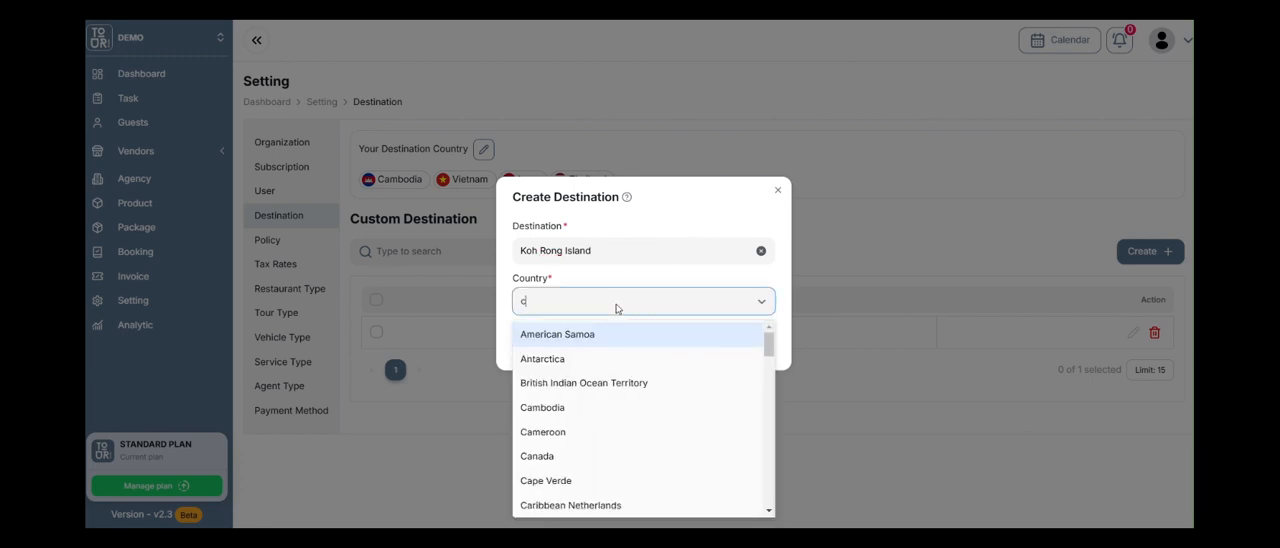
text(a)
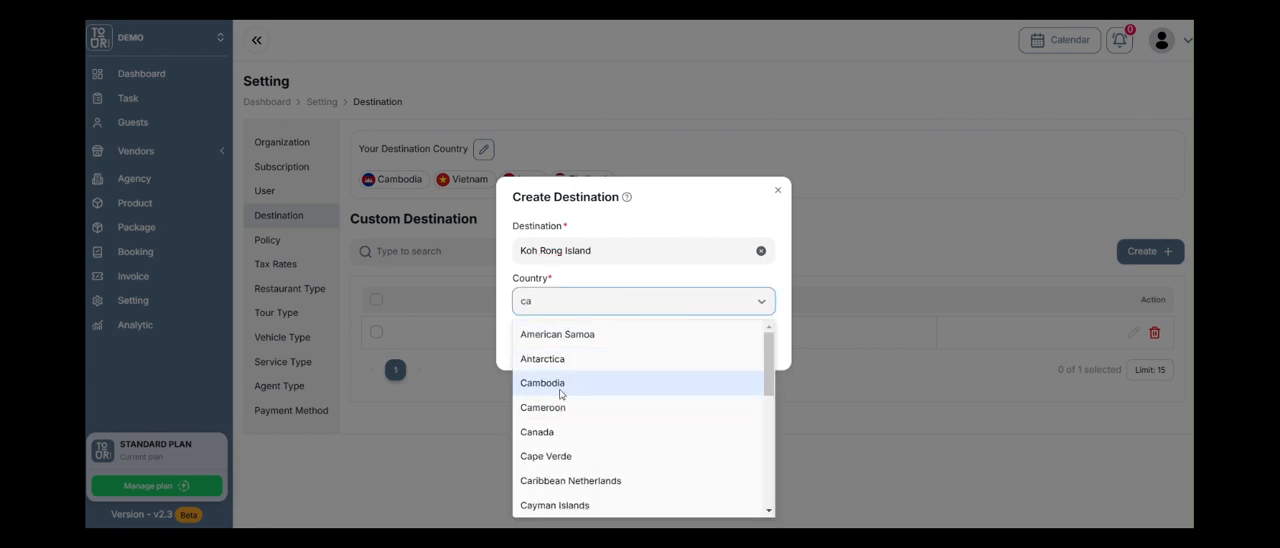
click(597, 243)
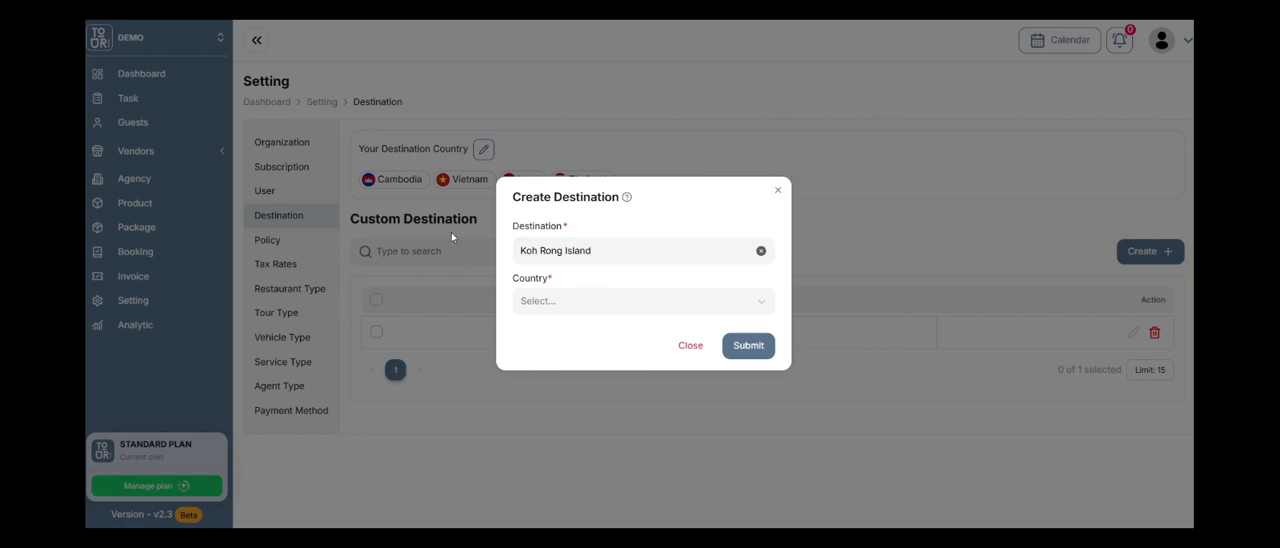
click(646, 253)
click(596, 306)
text(c)
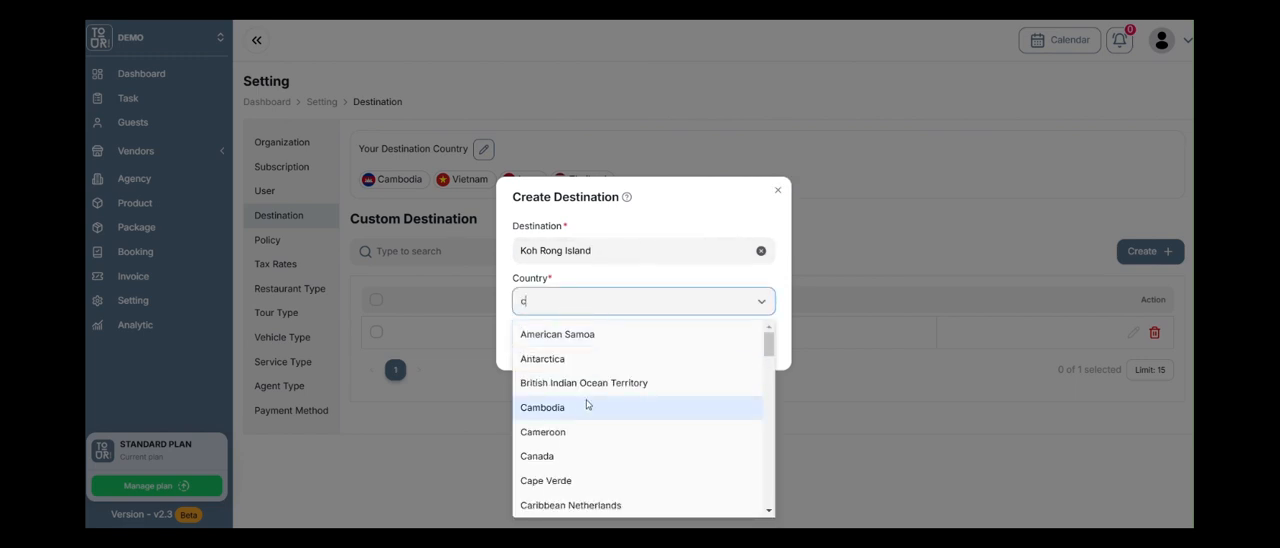
click(584, 407)
click(740, 345)
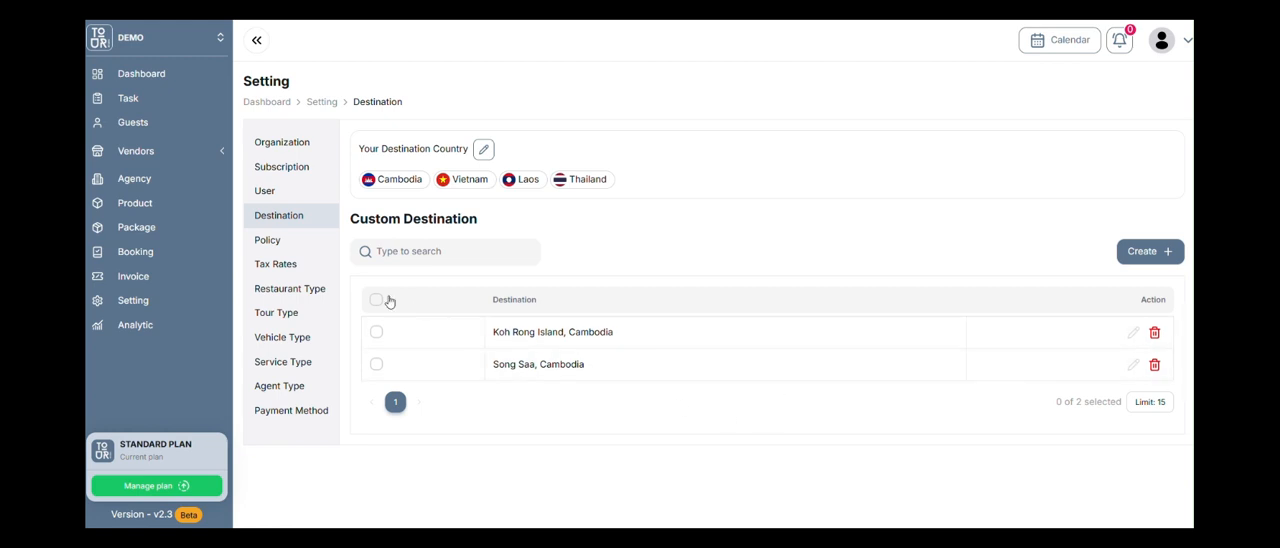
Open the Default Policy from the policy settings in edit mode and read through its hotel policy description.
click(292, 250)
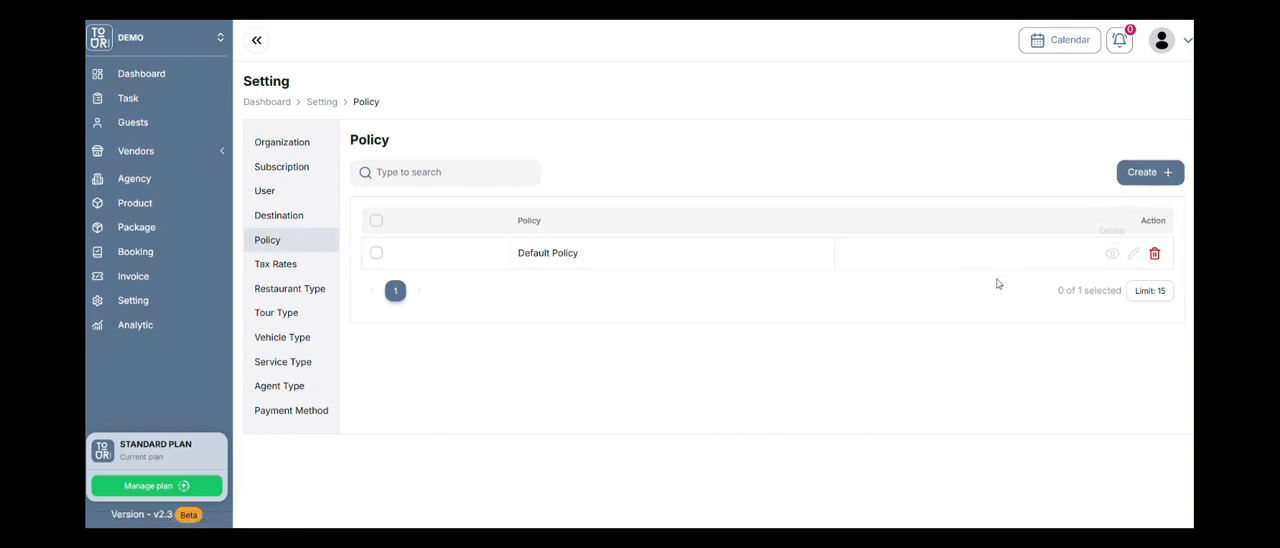
click(1112, 253)
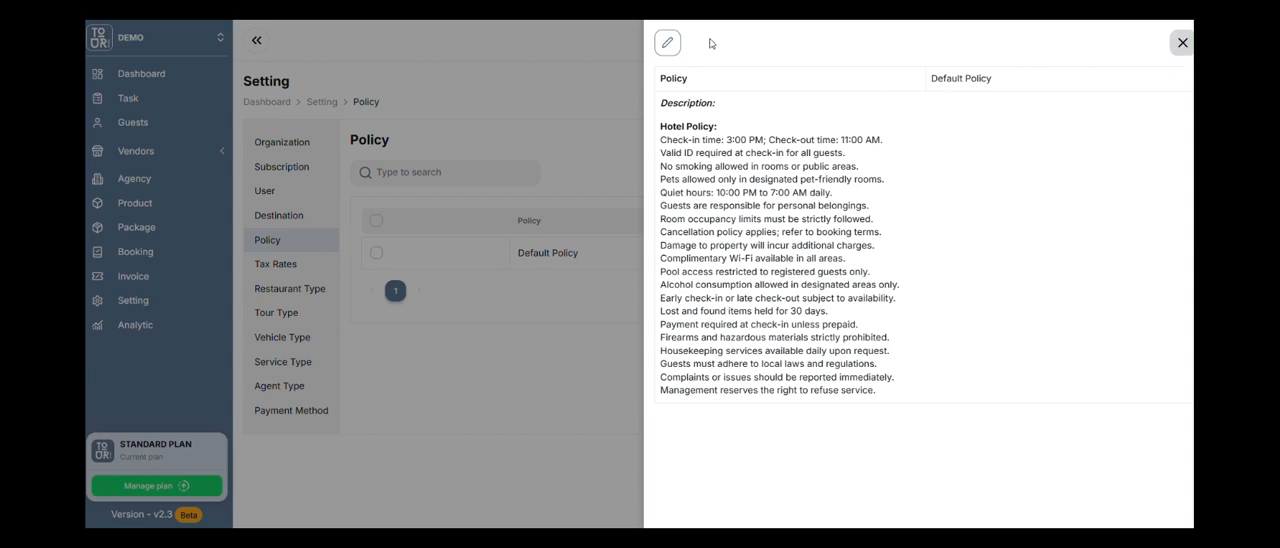
click(672, 43)
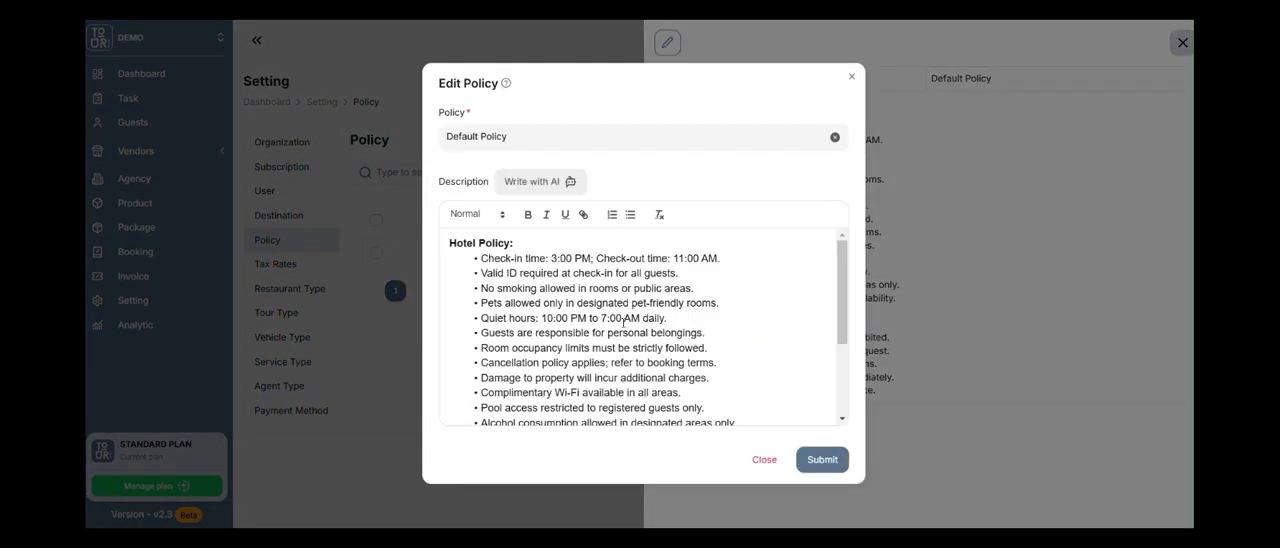
click(715, 317)
scroll(715, 317, down, 3)
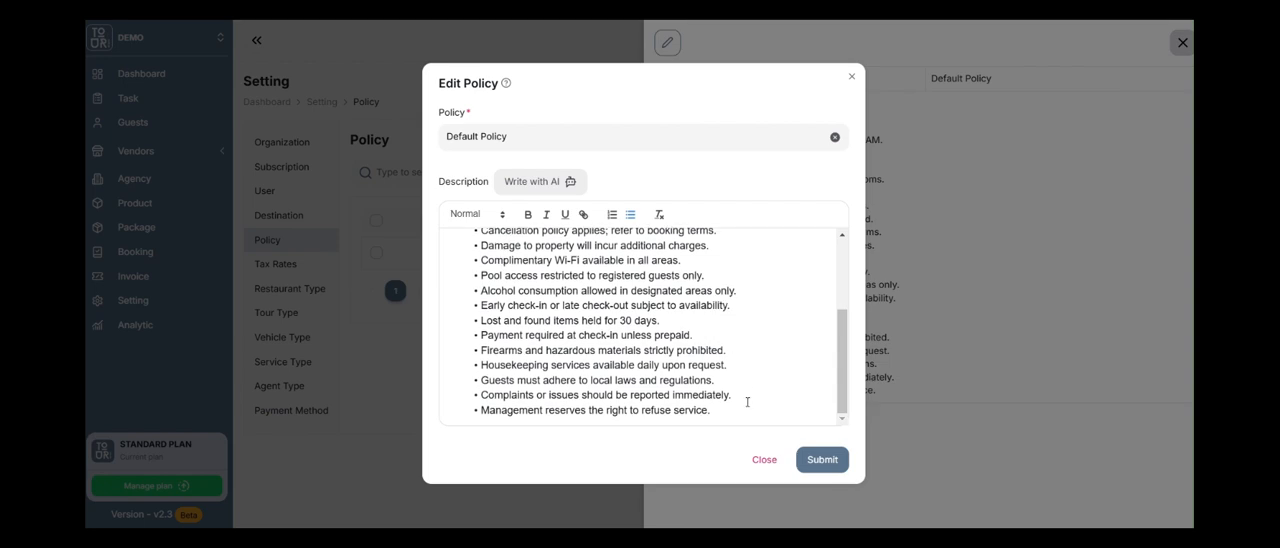
scroll(745, 396, up, 3)
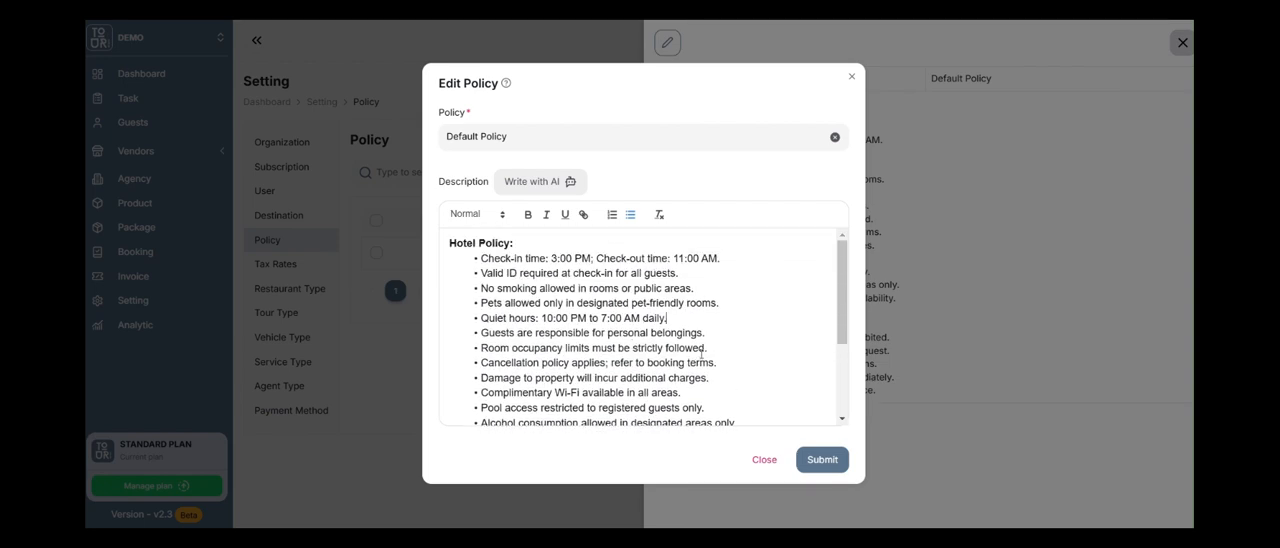
scroll(688, 343, down, 3)
scroll(690, 343, up, 3)
View the AI writing prompt for the policy description, dismiss it unused, and submit the Default Policy.
click(567, 186)
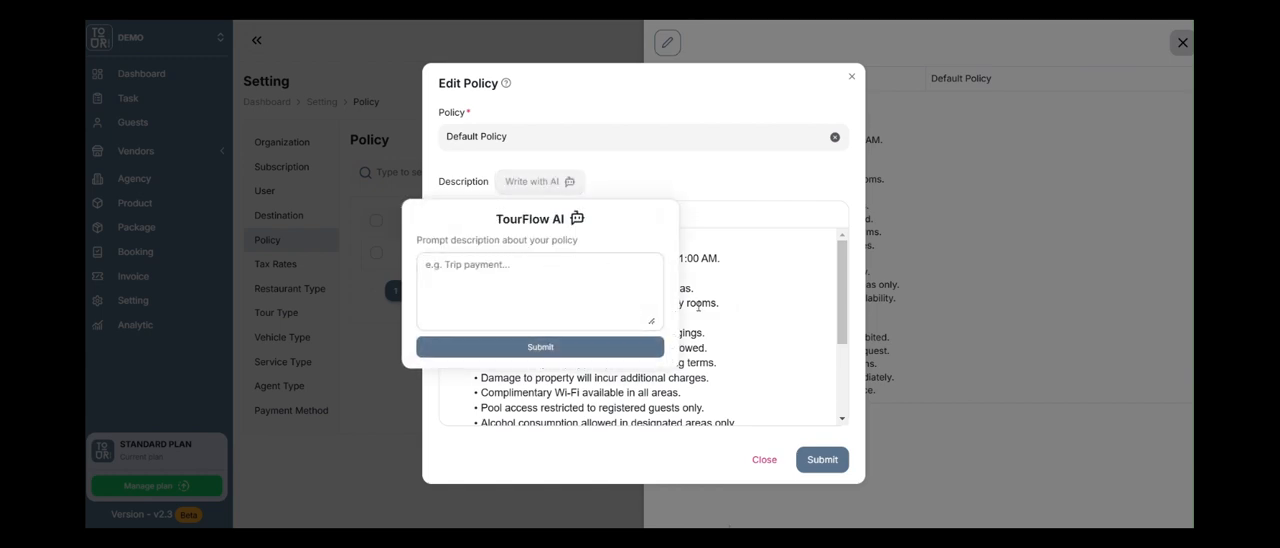
click(693, 291)
scroll(716, 339, down, 3)
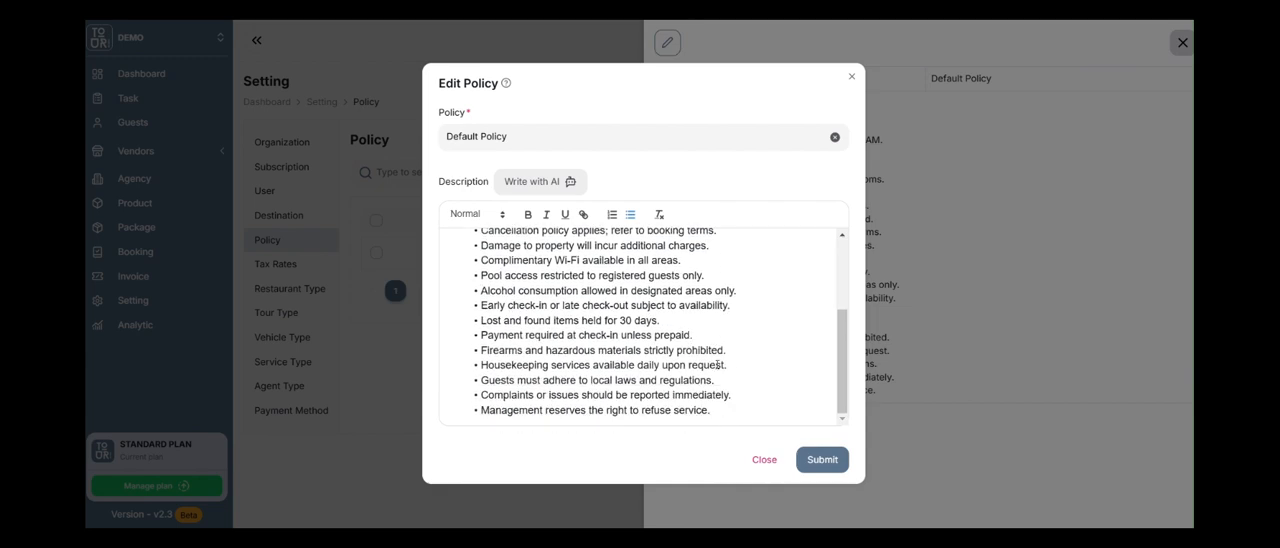
click(810, 458)
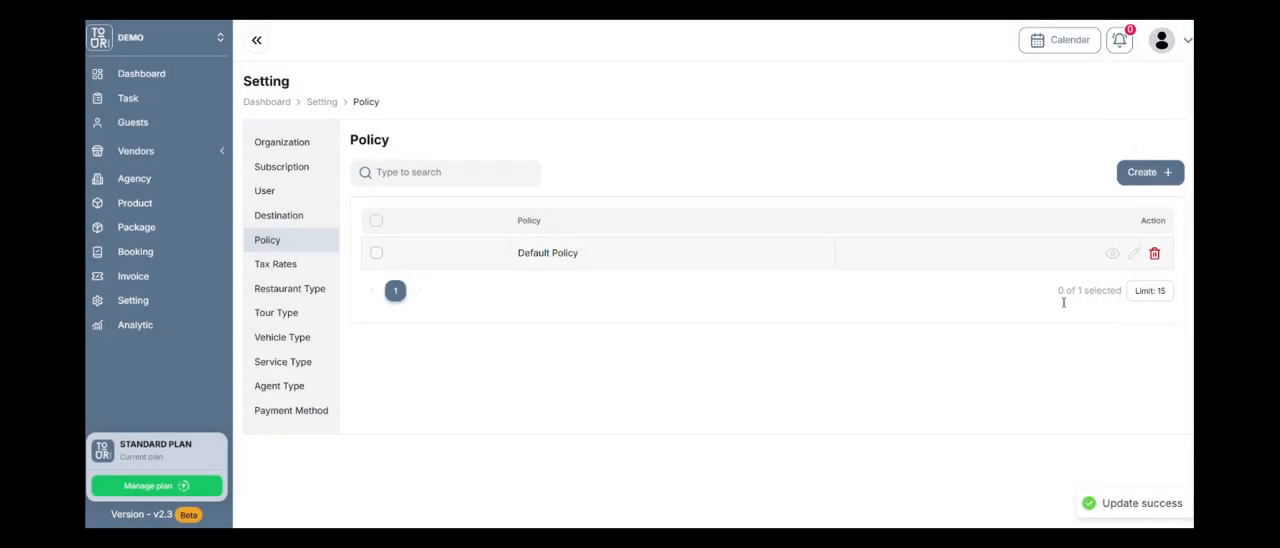
Start a new policy and name it "Last Minute Bookings".
click(1123, 180)
click(492, 136)
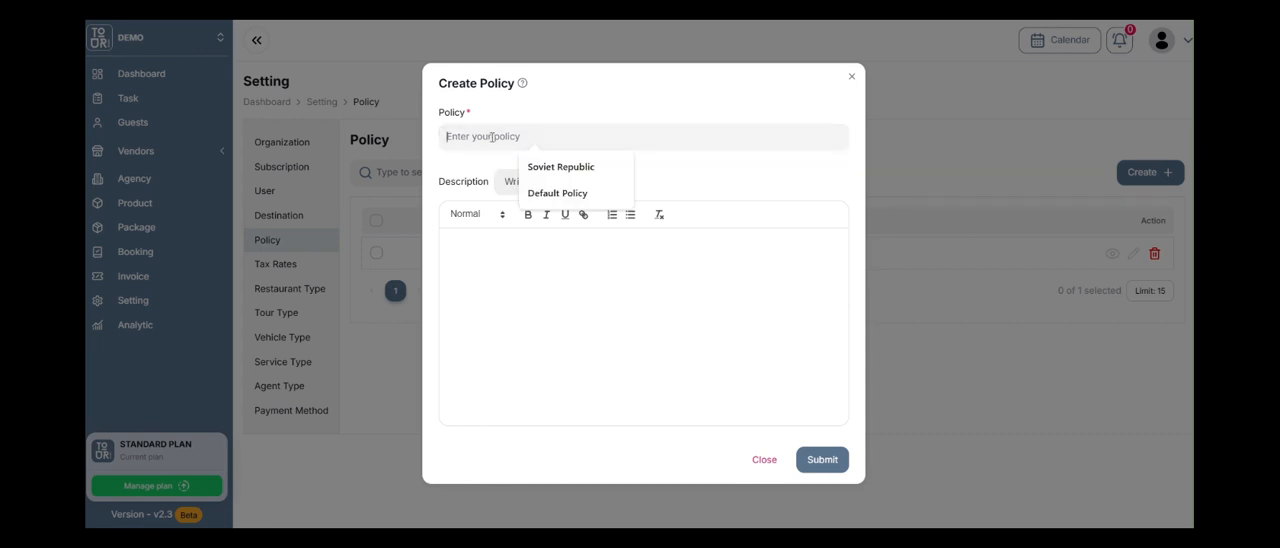
text(Speica)
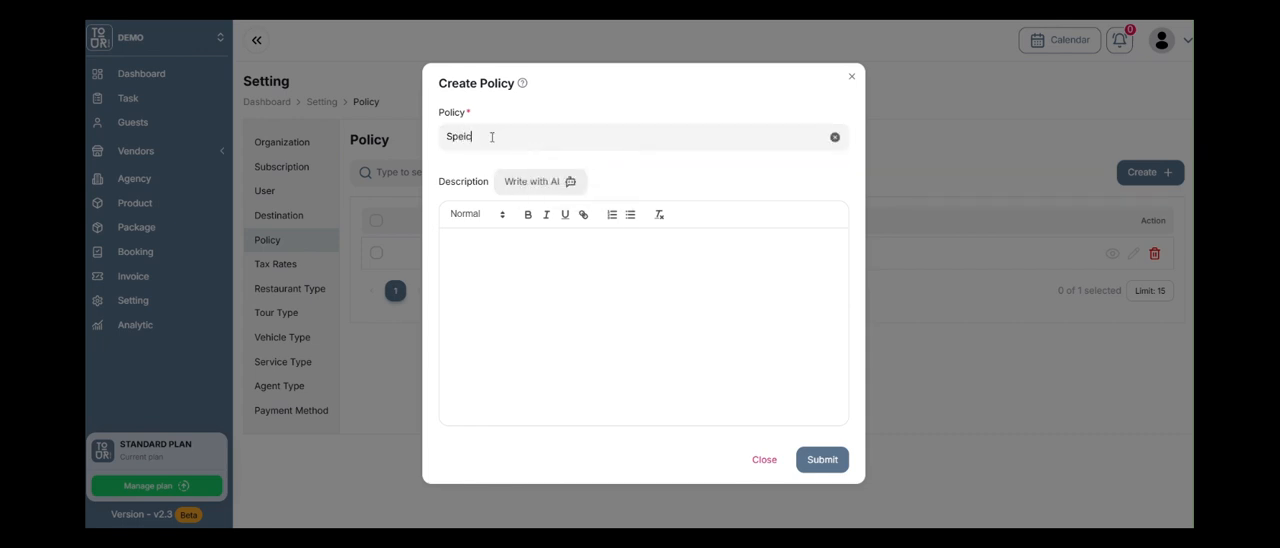
key(BackSpace)
key(BackSpace)
key(BackSpace)
text(Last Minute Bookings)
Enter the AI writing prompt "Create a last minute booking policy for tour services." for the new policy's description.
click(533, 182)
click(531, 267)
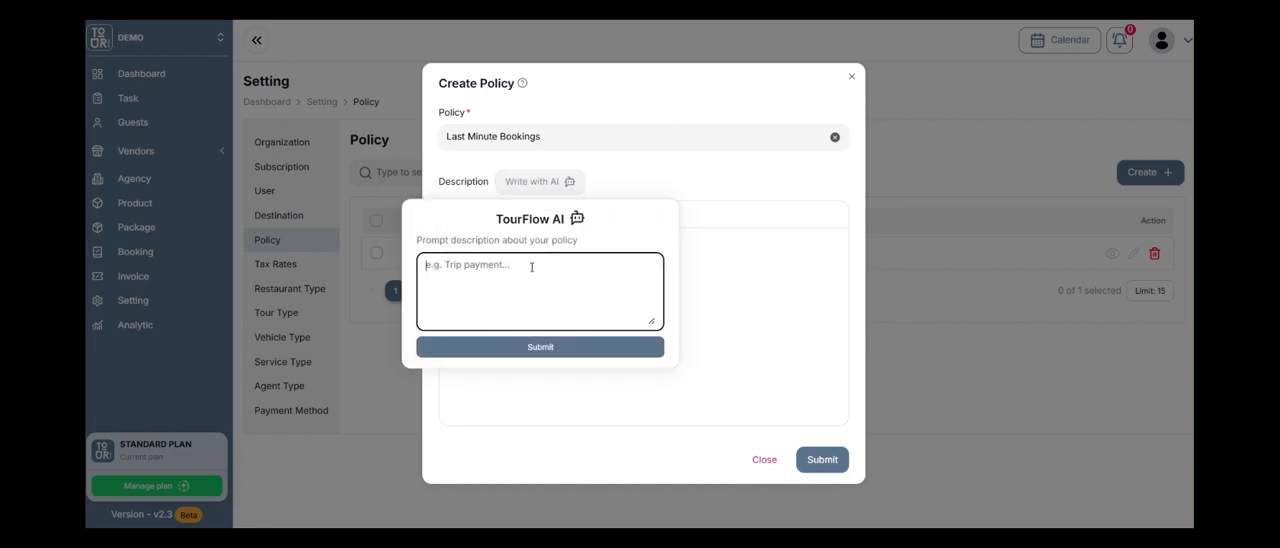
text(Create a )
text(booking policy for)
key(BackSpace)
key(BackSpace)
key(BackSpace)
key(BackSpace)
key(BackSpace)
key(BackSpace)
key(BackSpace)
key(BackSpace)
key(BackSpace)
key(BackSpace)
key(BackSpace)
key(BackSpace)
key(BackSpace)
key(BackSpace)
key(BackSpace)
key(BackSpace)
key(BackSpace)
key(BackSpace)
key(BackSpace)
text(last minute booking o policy for tour )
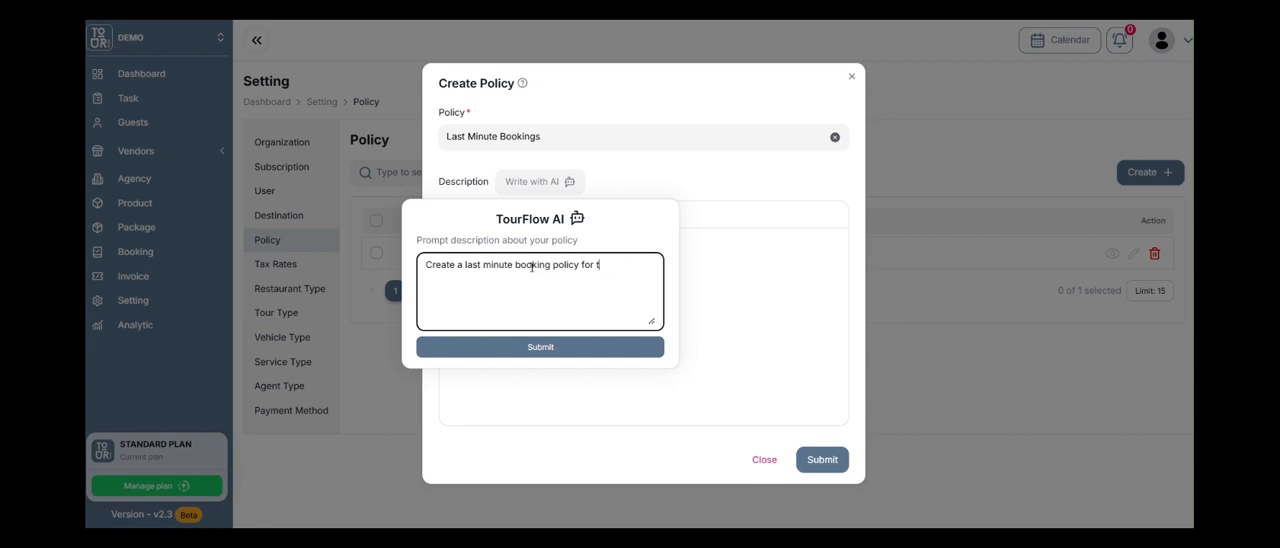
text(our)
text( services.)
text( N)
text(ee dto)
Add the limit "No more than 500 words." to the AI prompt and generate the policy description.
key(BackSpace)
key(BackSpace)
text(o moretjan)
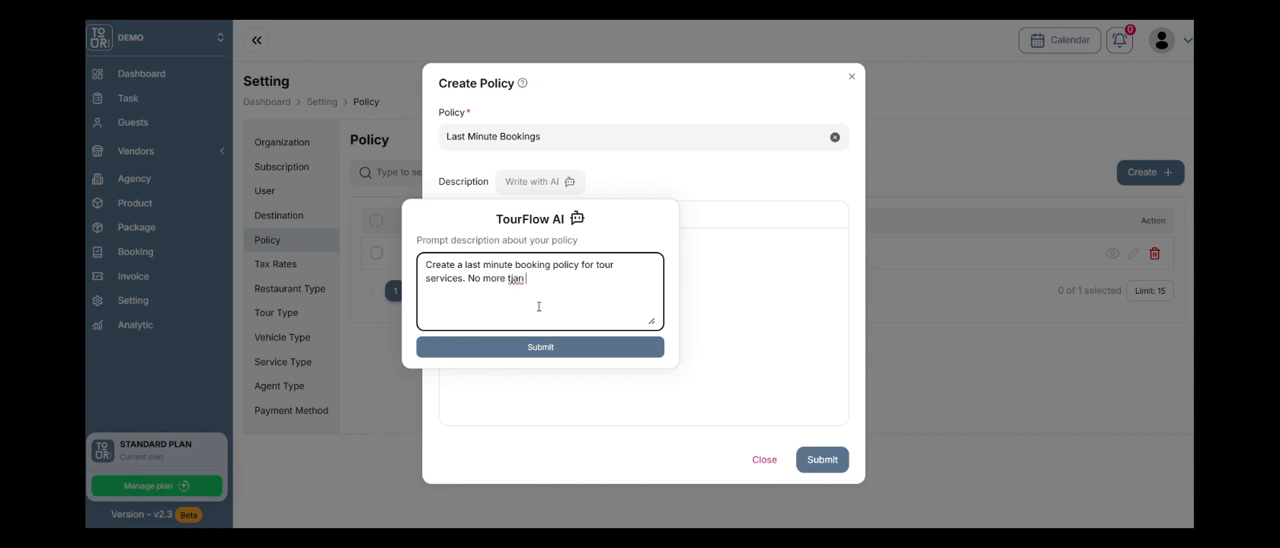
key(BackSpace)
key(BackSpace)
key(BackSpace)
key(BackSpace)
text(han 500 words.)
click(543, 347)
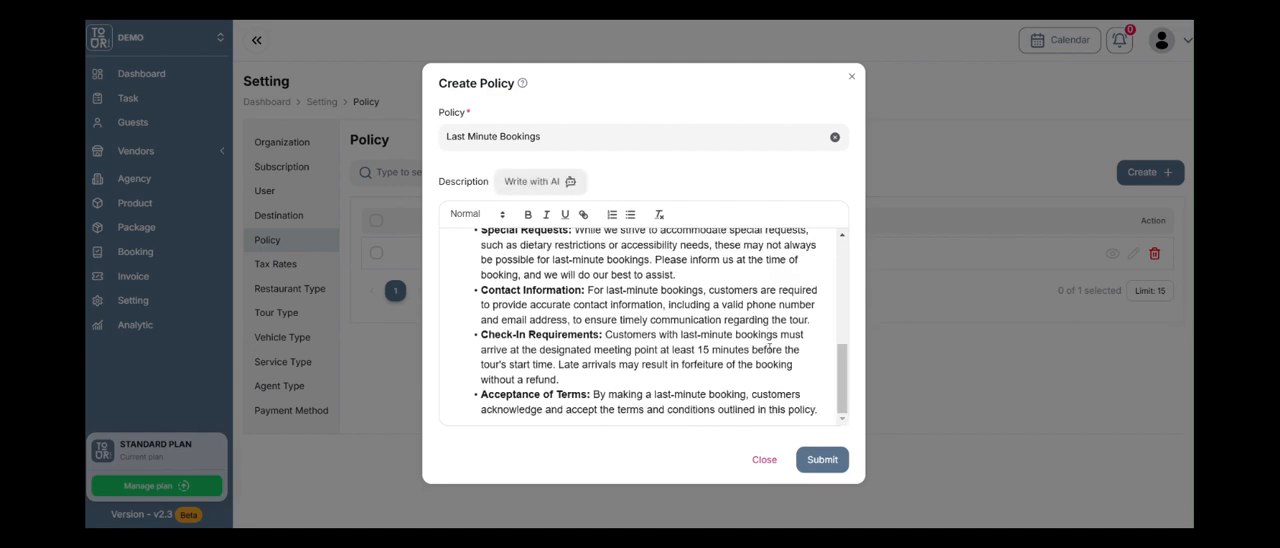
Review the generated policy description from its beginning and submit the Last Minute Bookings policy.
scroll(769, 351, up, 1)
scroll(769, 351, up, 5)
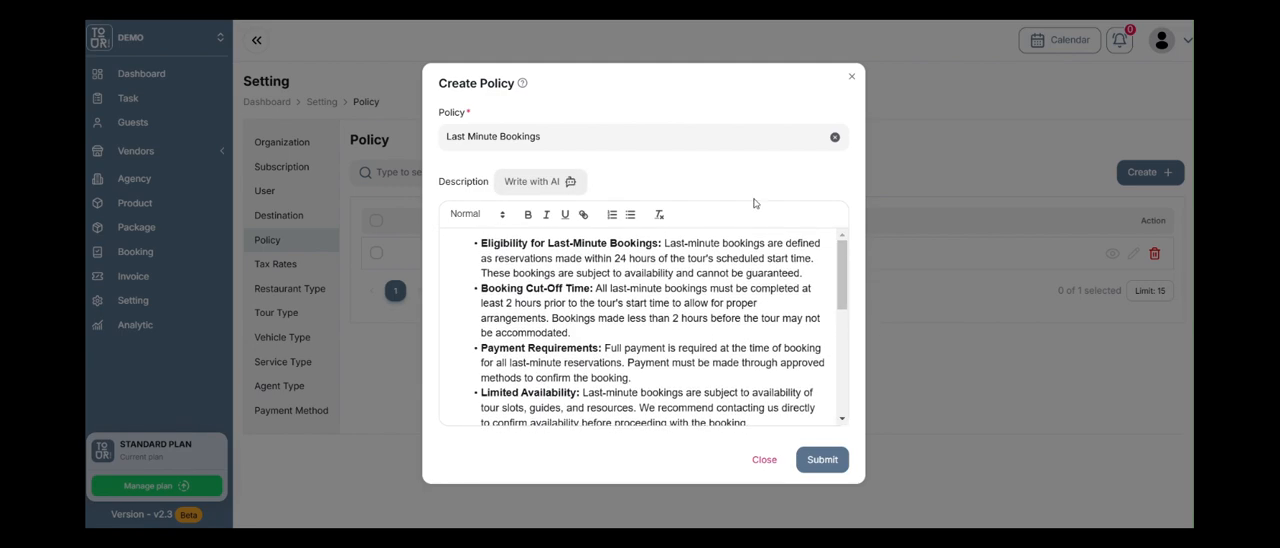
click(821, 461)
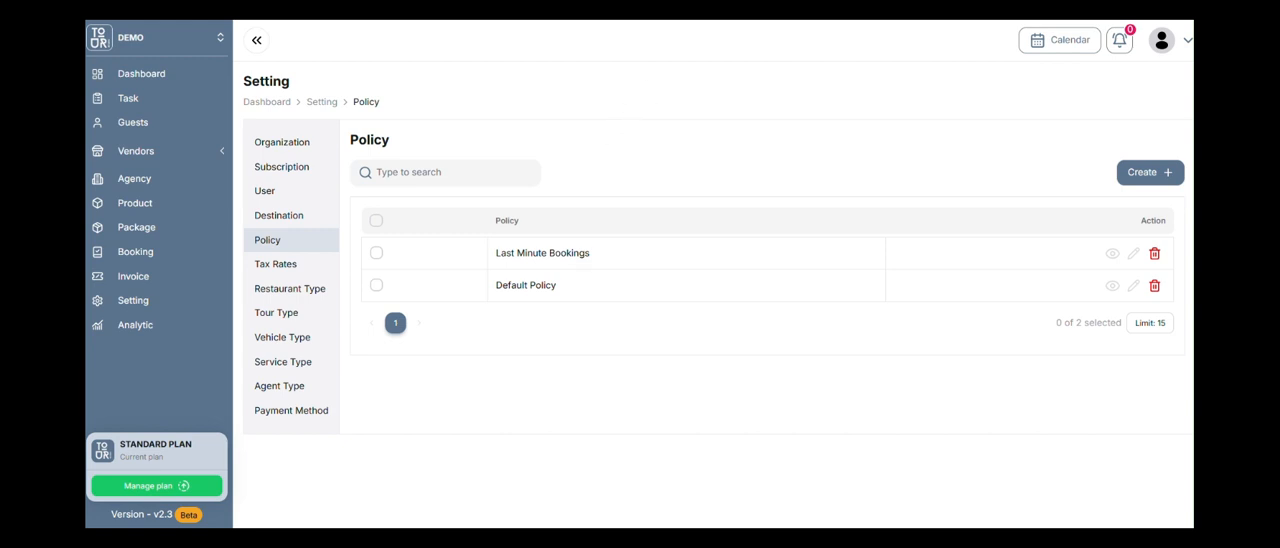
Open the tax rate settings, view the 10% VAT entry in edit mode and close it without changes.
click(296, 268)
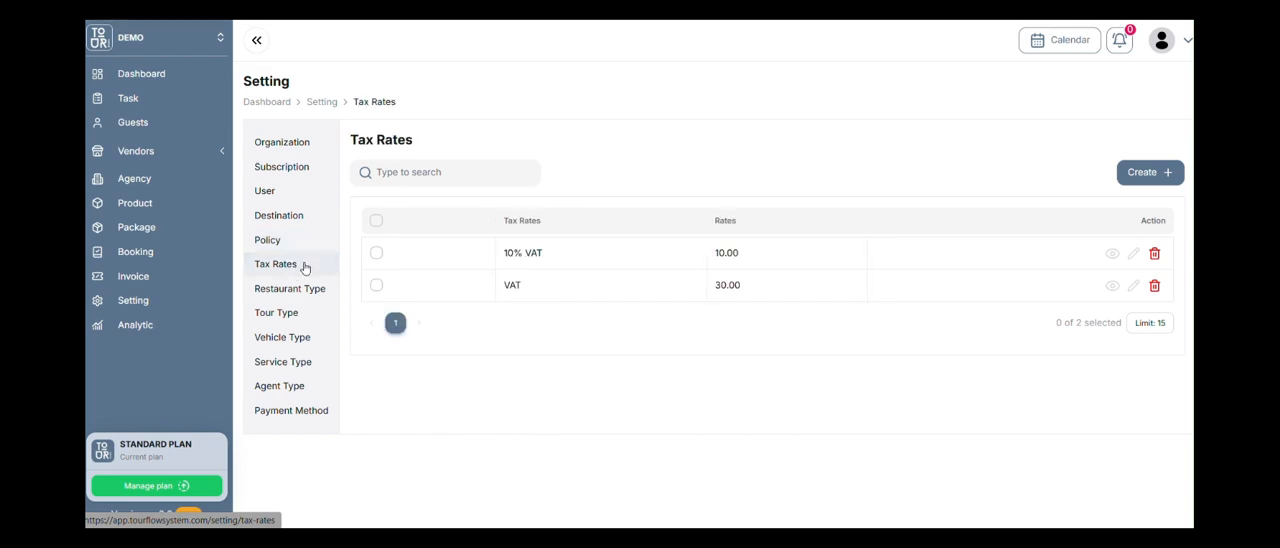
click(1126, 255)
click(624, 228)
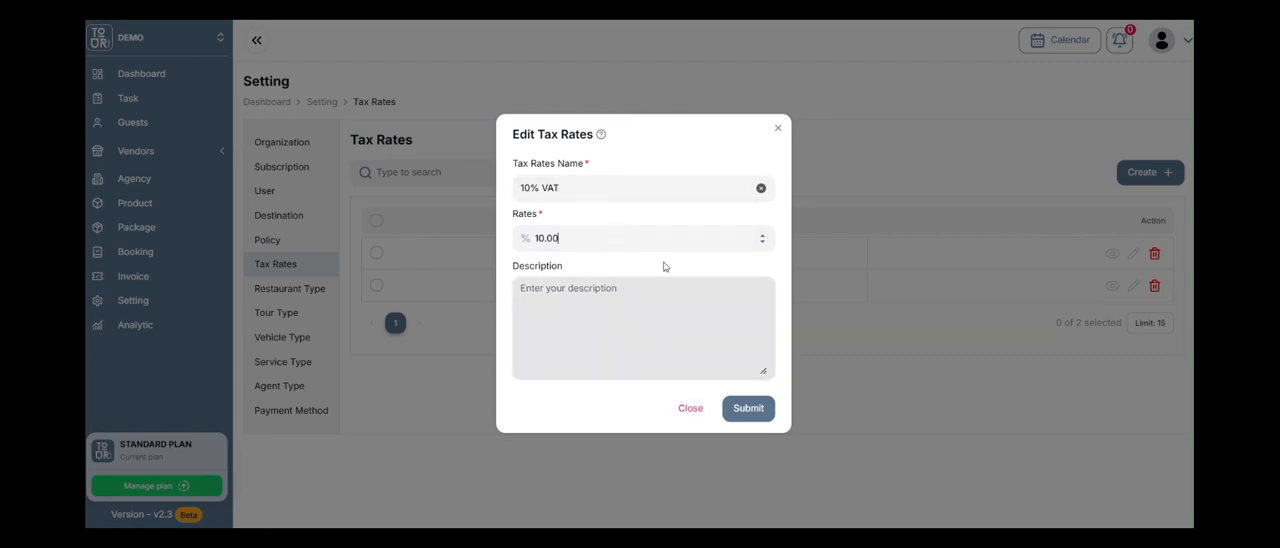
click(690, 408)
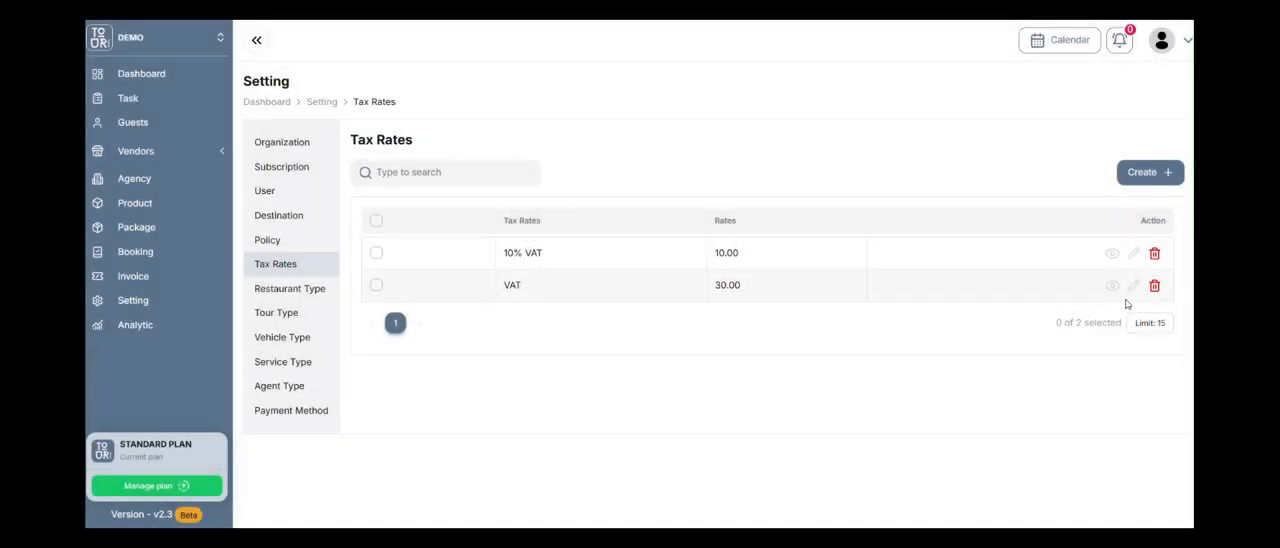
Delete the 30% VAT tax rate, and view the blank tax rate creation form without submitting it.
click(1154, 286)
click(751, 316)
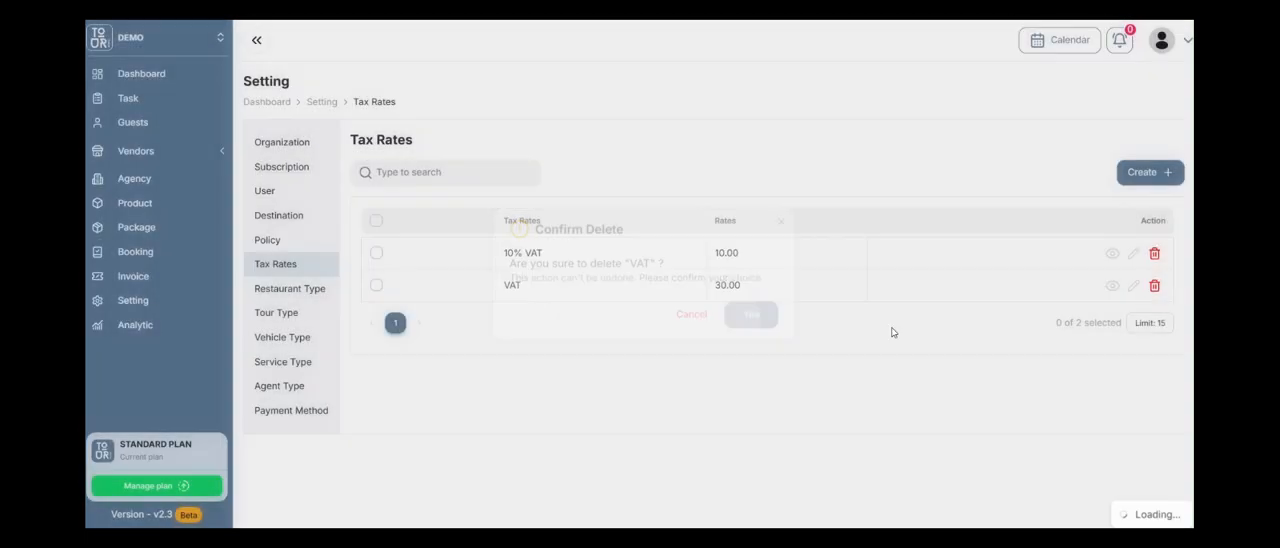
click(1143, 172)
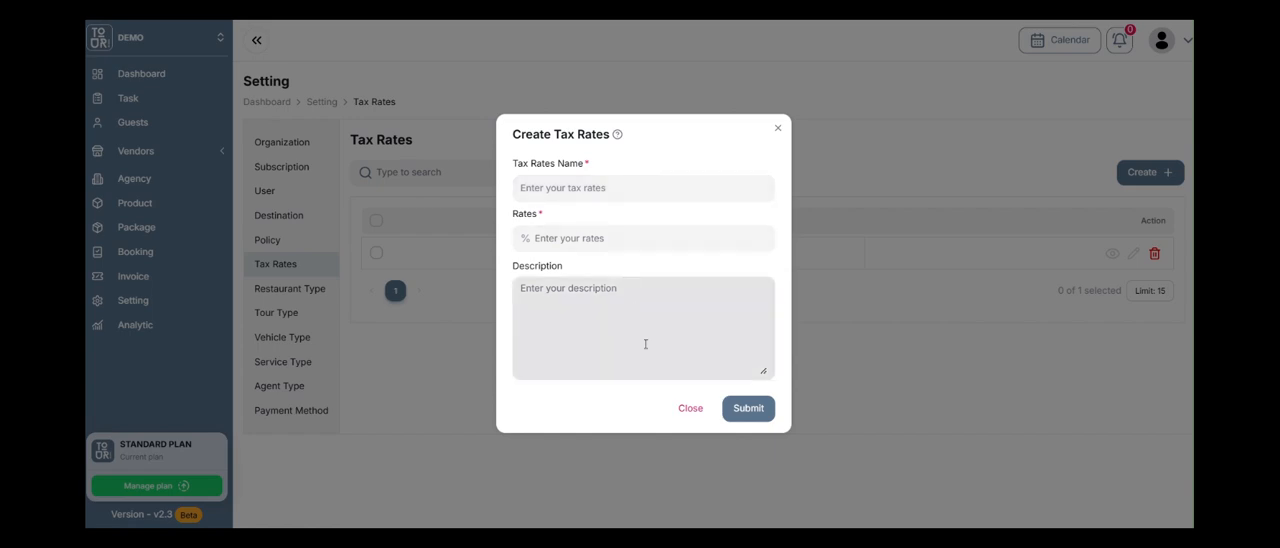
click(689, 409)
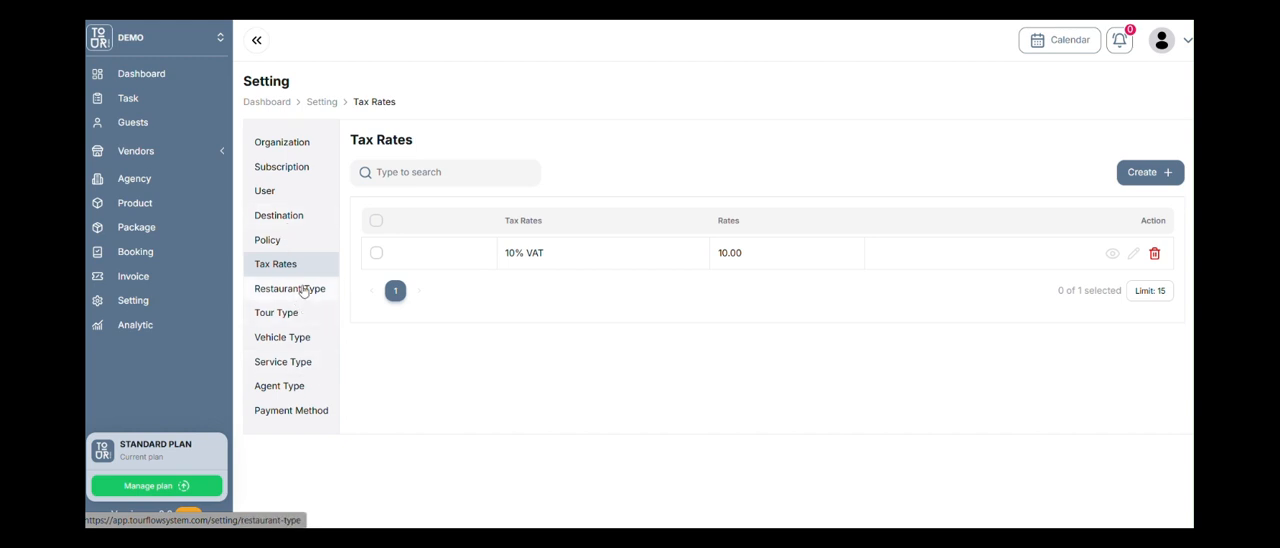
Open the payment method settings, view the Visa Card entry in edit mode and close it without changes.
click(301, 418)
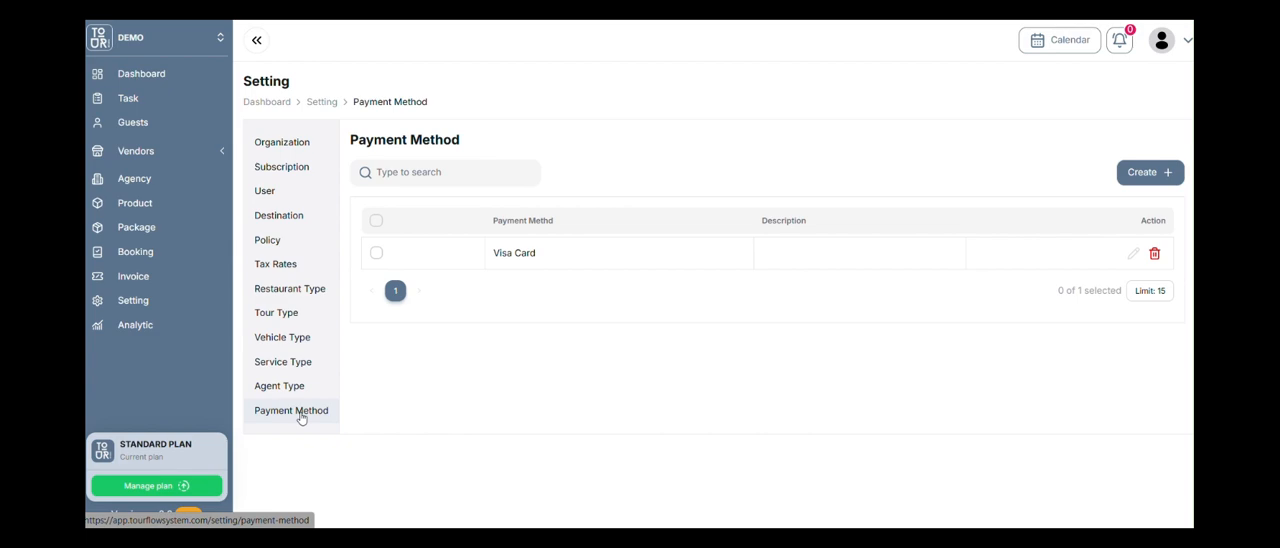
click(1132, 255)
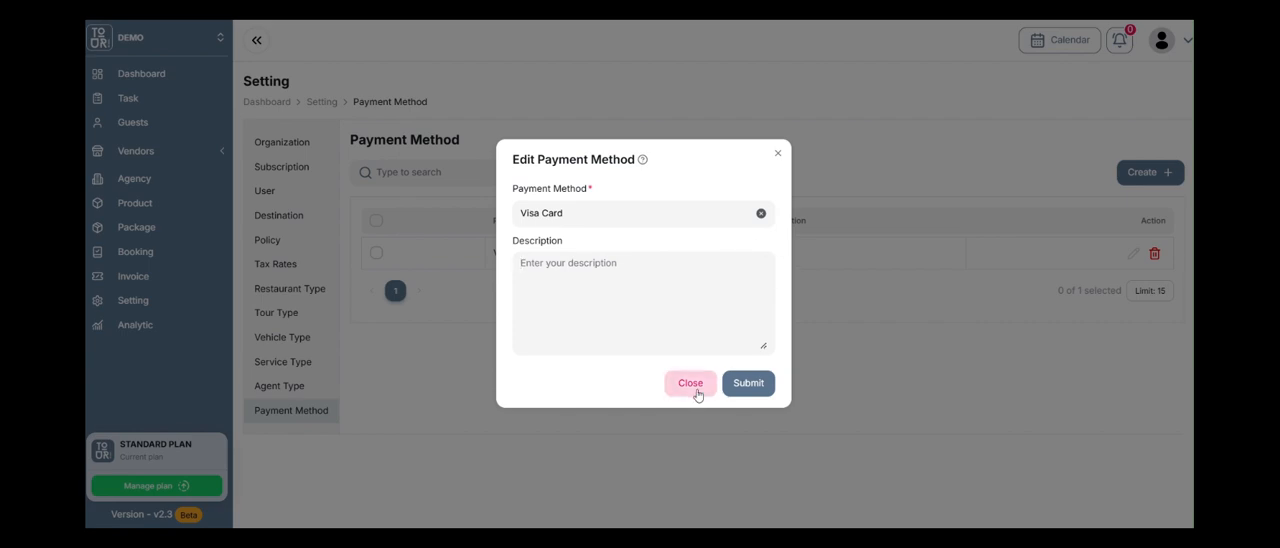
click(690, 383)
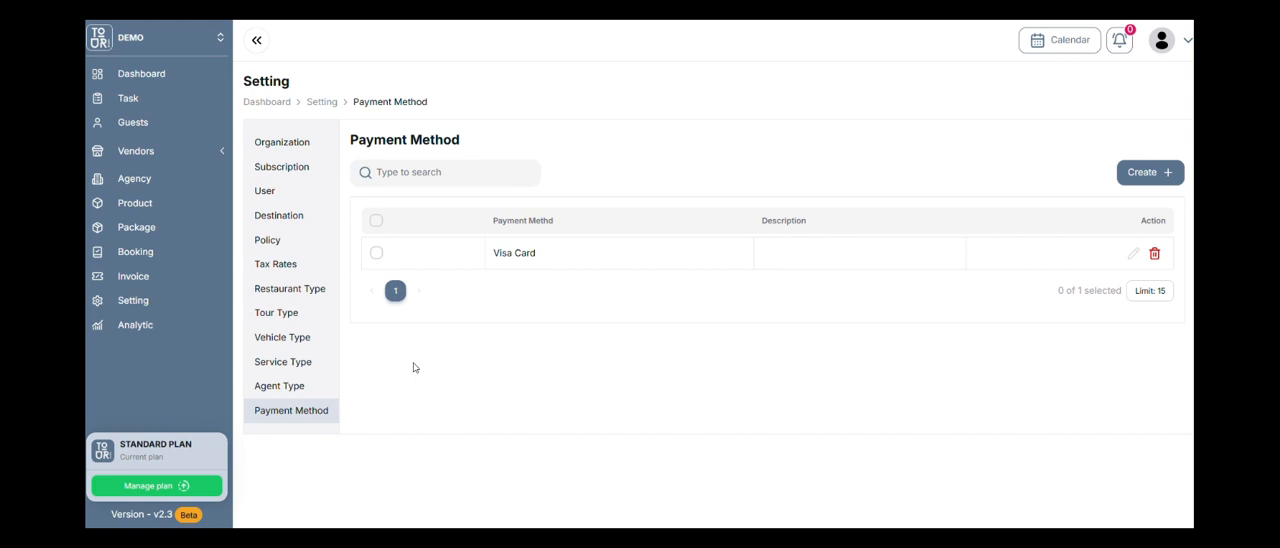
Open the product list, look through the existing products and start a new product named "Phnom Penh Evening Drinks".
click(180, 216)
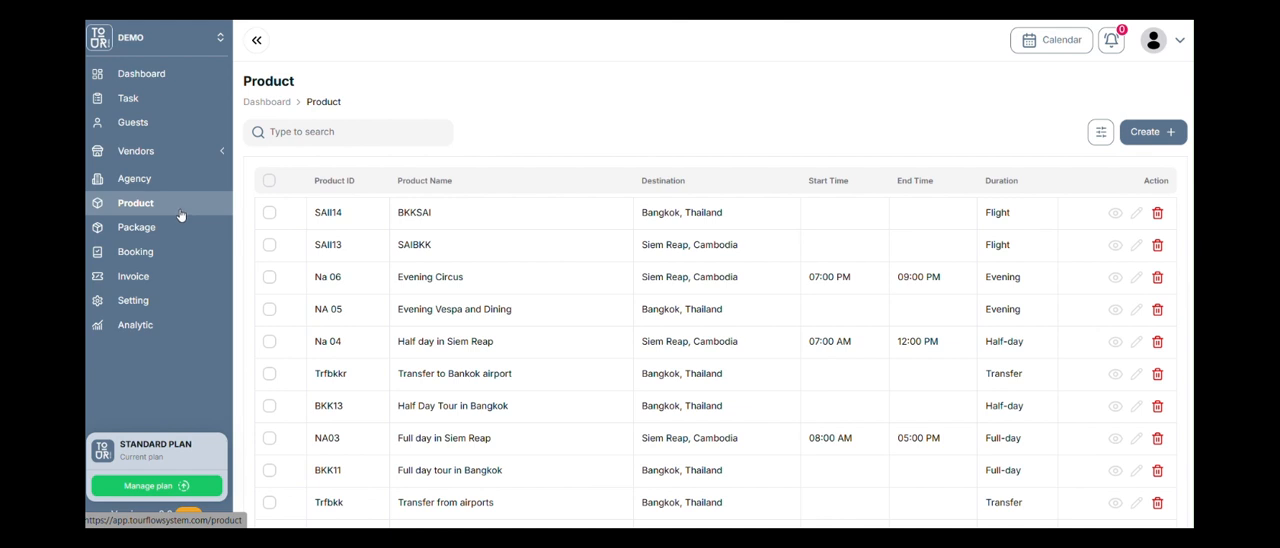
scroll(604, 261, down, 3)
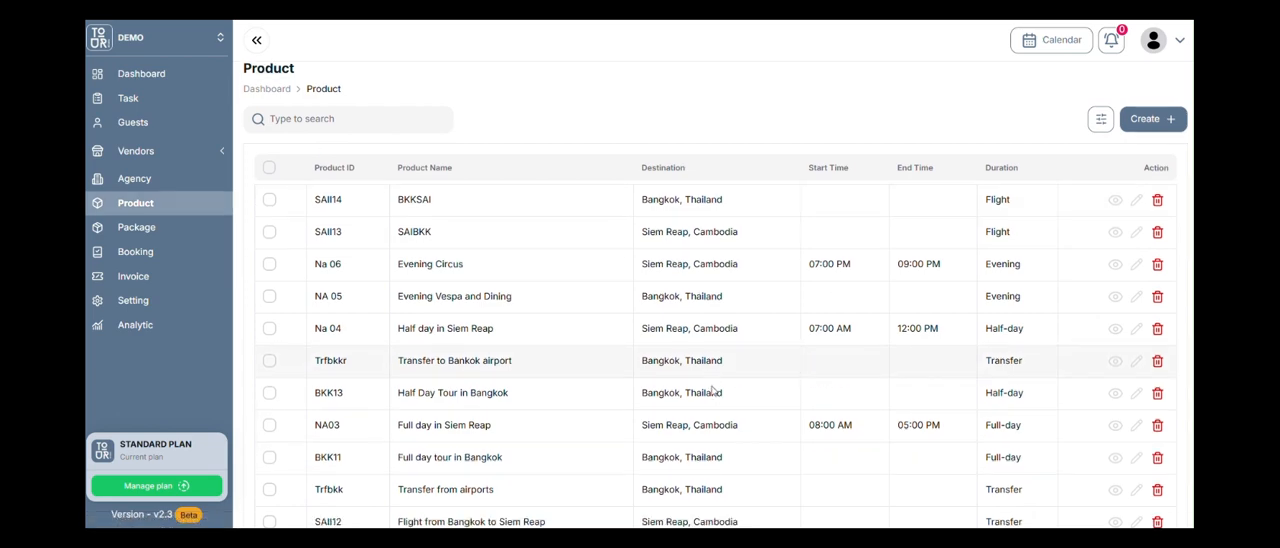
scroll(604, 261, up, 3)
scroll(640, 255, down, 2)
scroll(674, 248, up, 2)
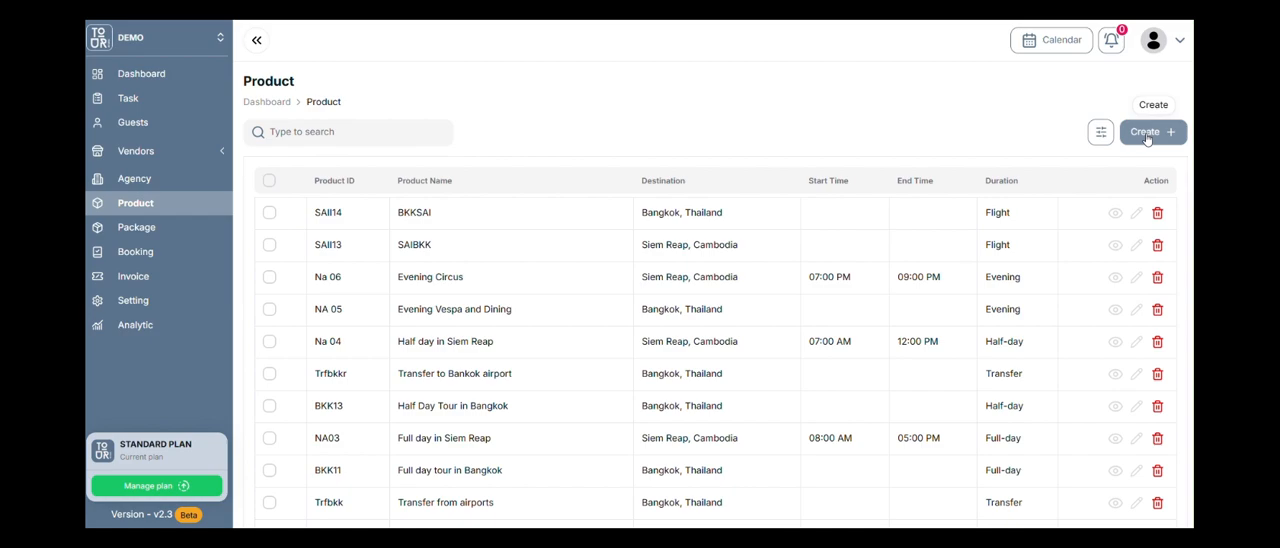
click(1147, 134)
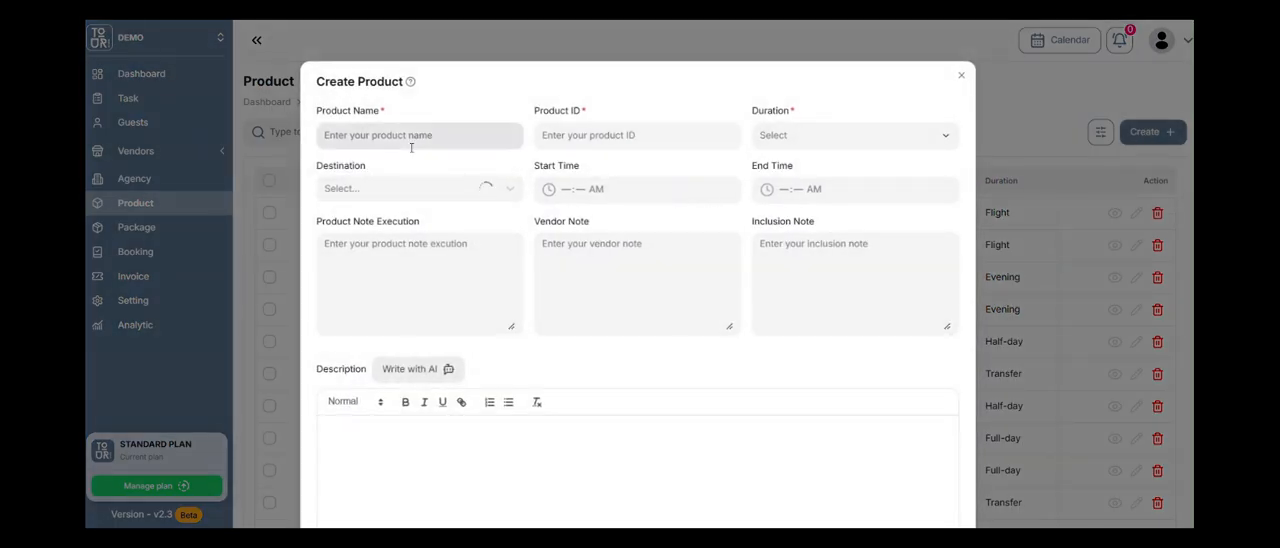
click(410, 145)
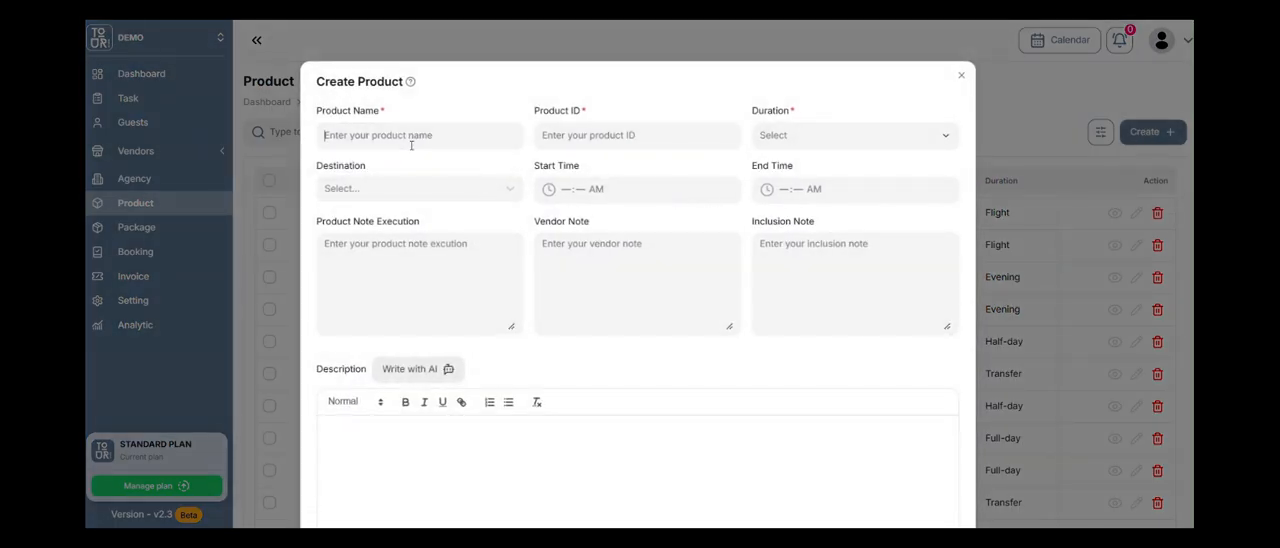
text(Phon P)
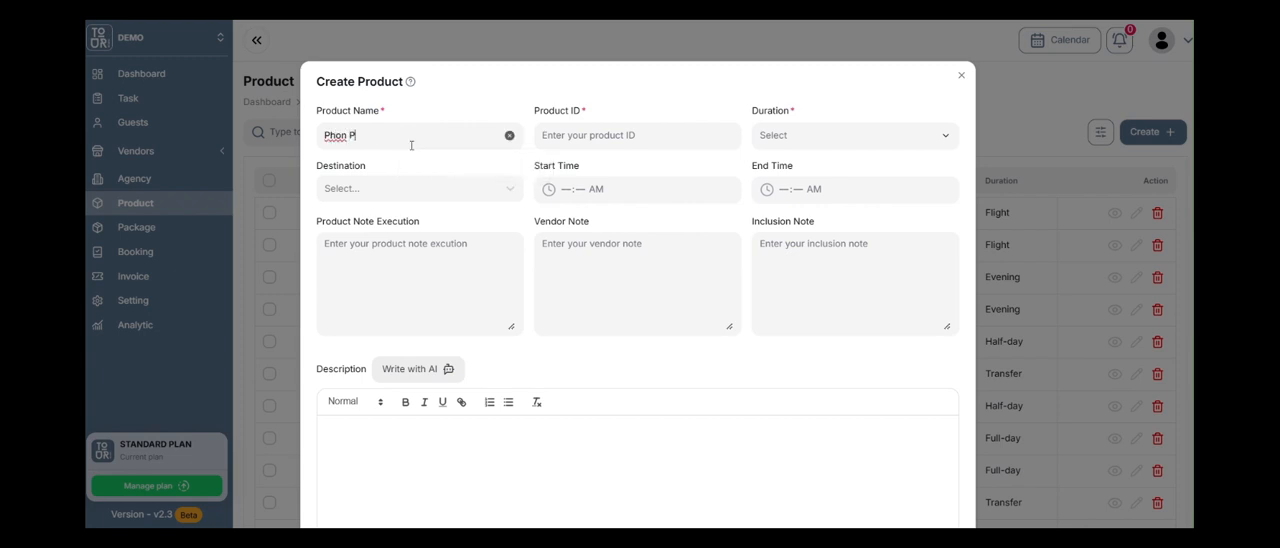
key(BackSpace)
key(BackSpace)
text(n)
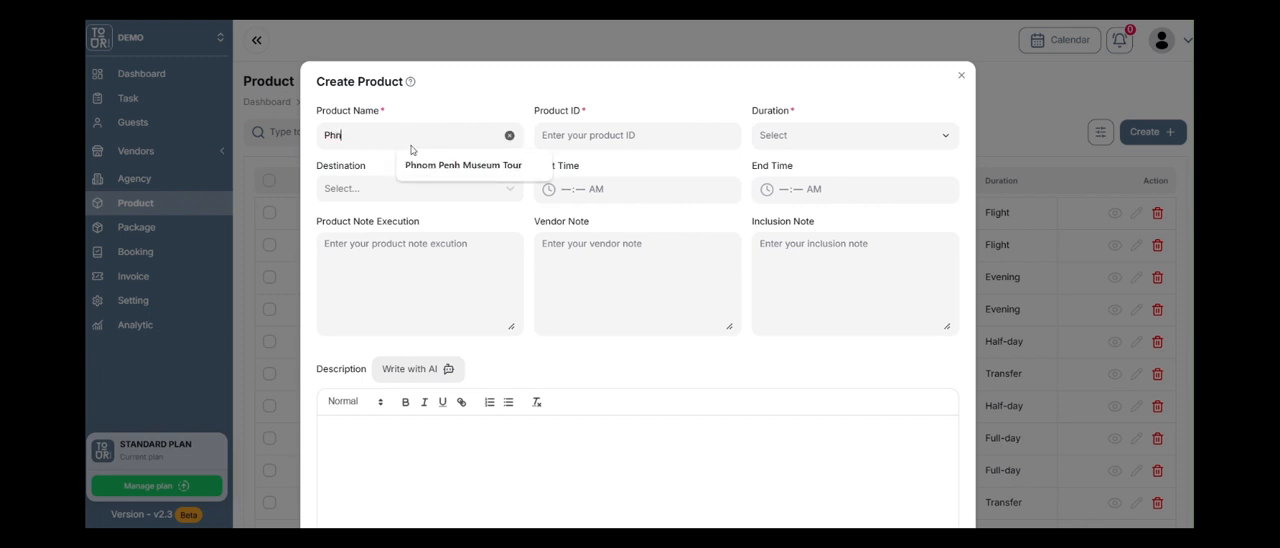
text(om Penh Ev)
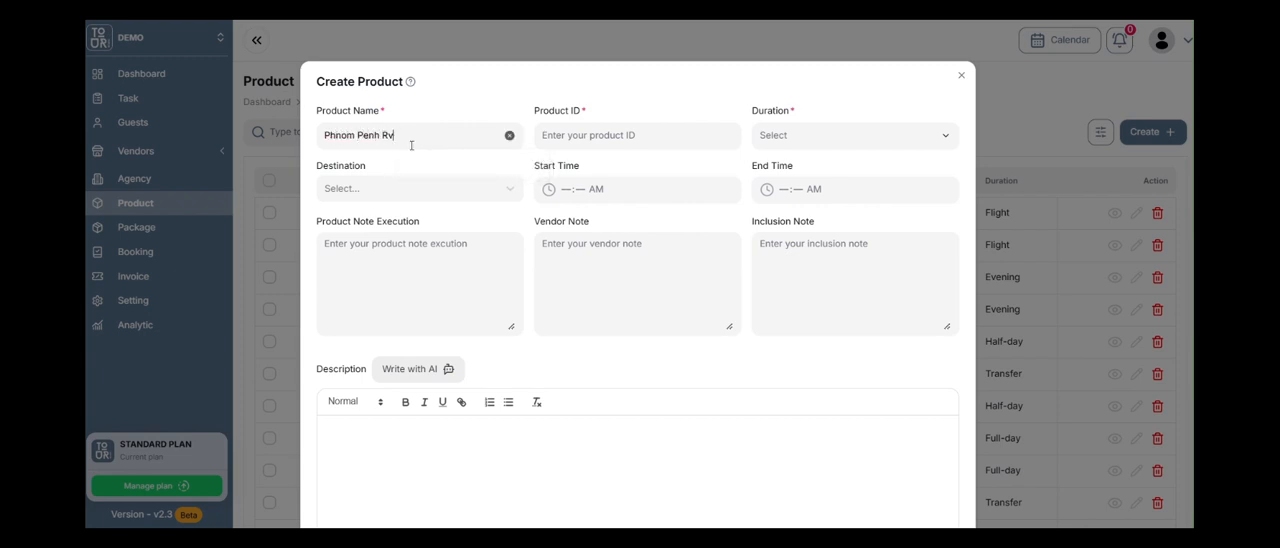
text(ening Drinks)
Set the new product's ID to 000050 and its duration to Evening.
click(588, 139)
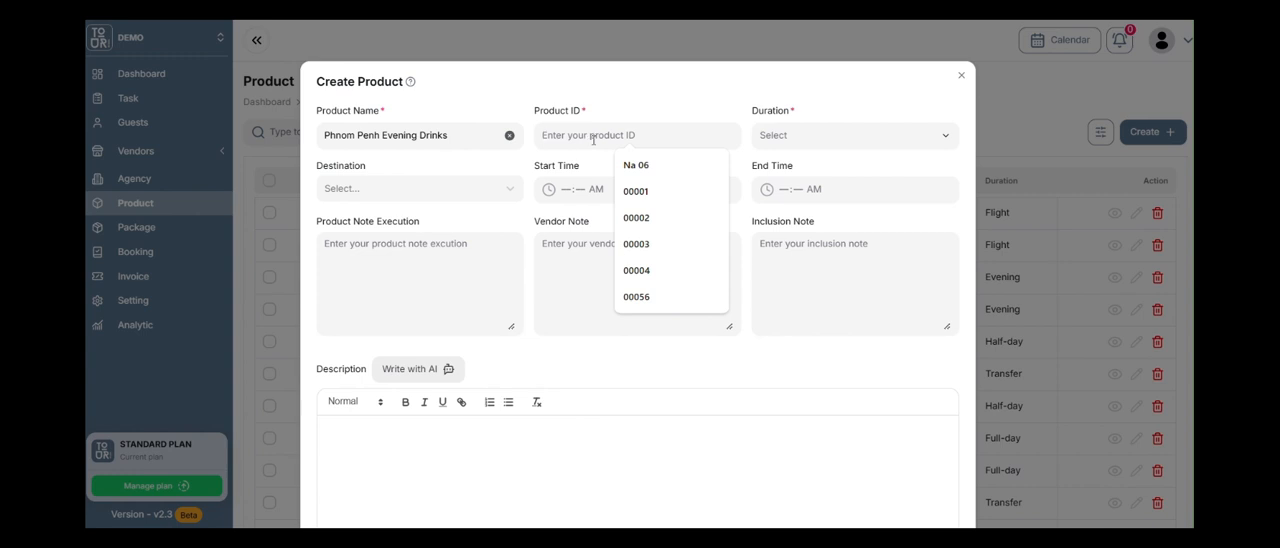
text(00001)
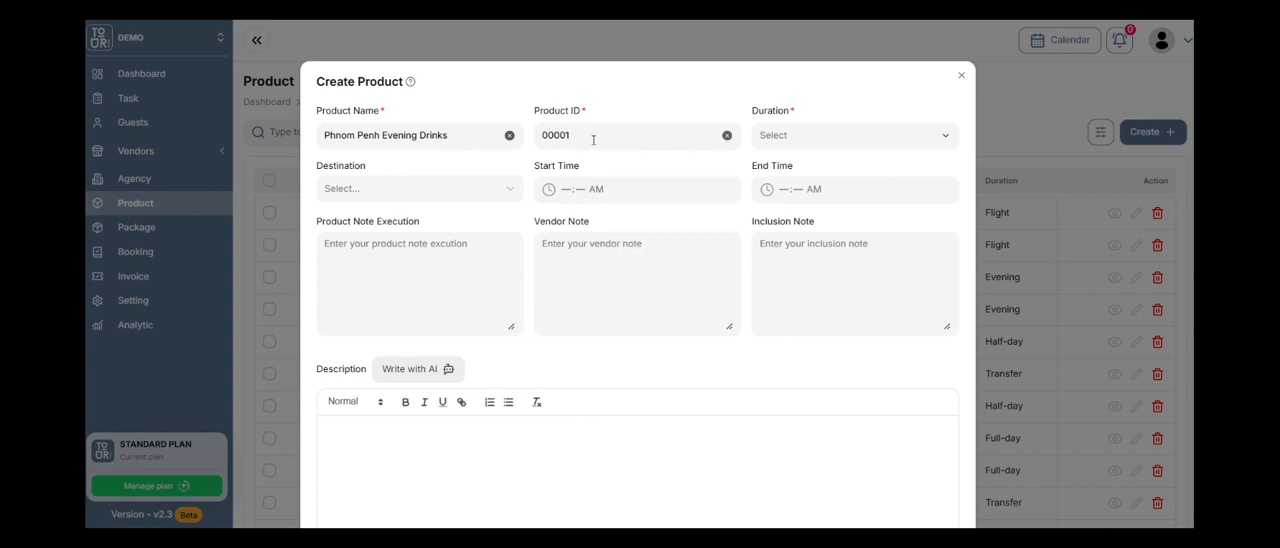
key(shift+Left)
text(50)
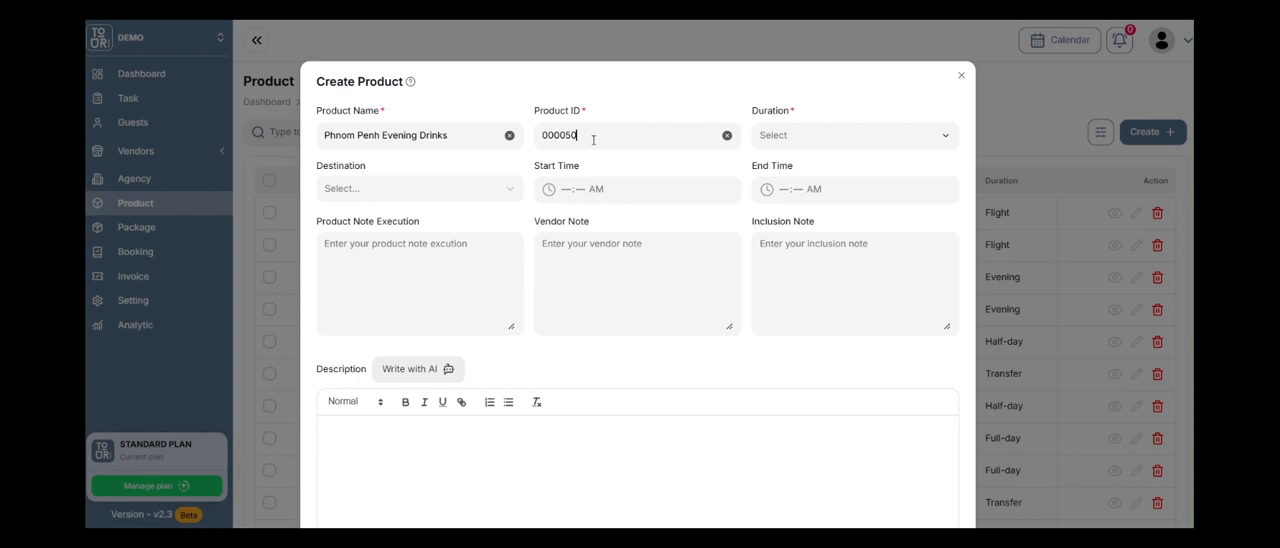
click(798, 142)
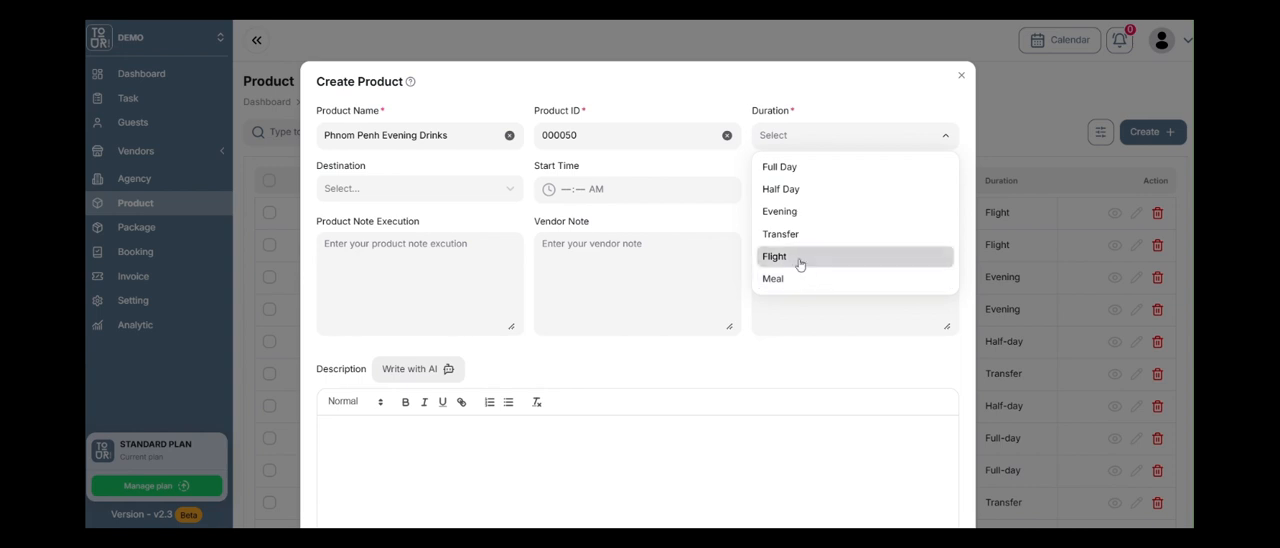
click(787, 212)
Search the destinations for "phnom penh" and set the product's destination to Phnom Penh, Cambodia.
click(415, 192)
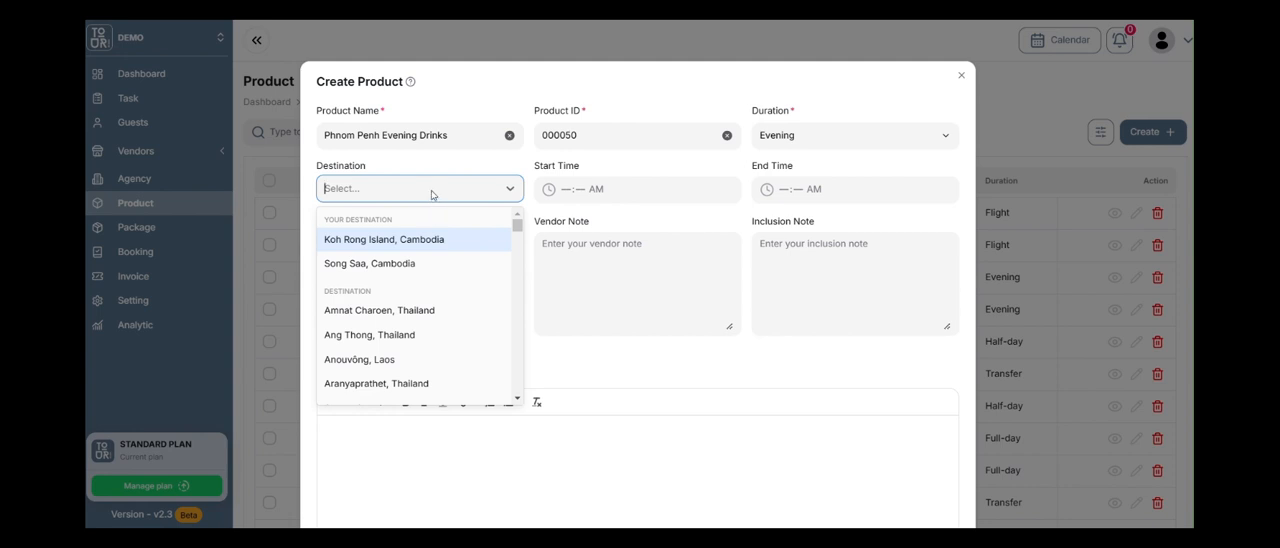
text(phnom penh)
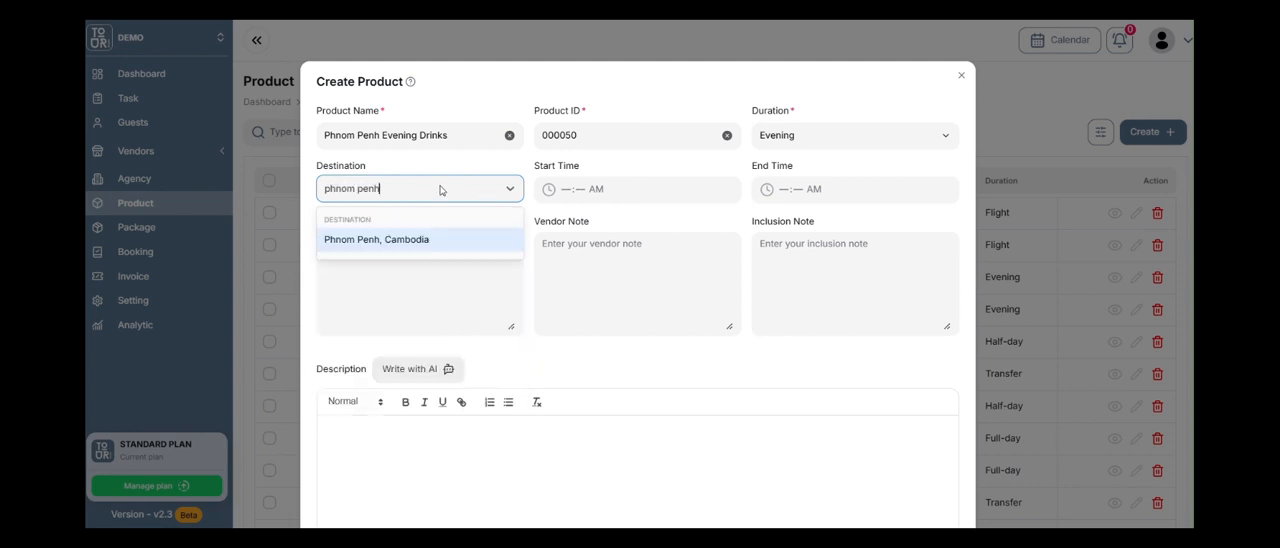
click(445, 237)
Set the product's start time to 05:00 PM and its end time to 09:00 PM.
click(570, 189)
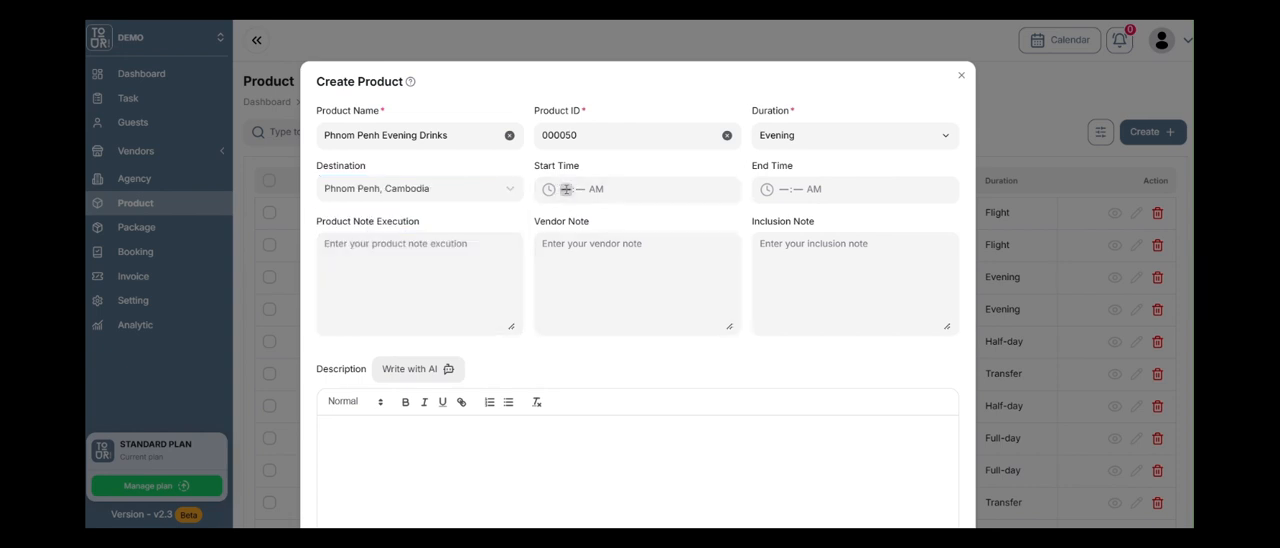
text(500p)
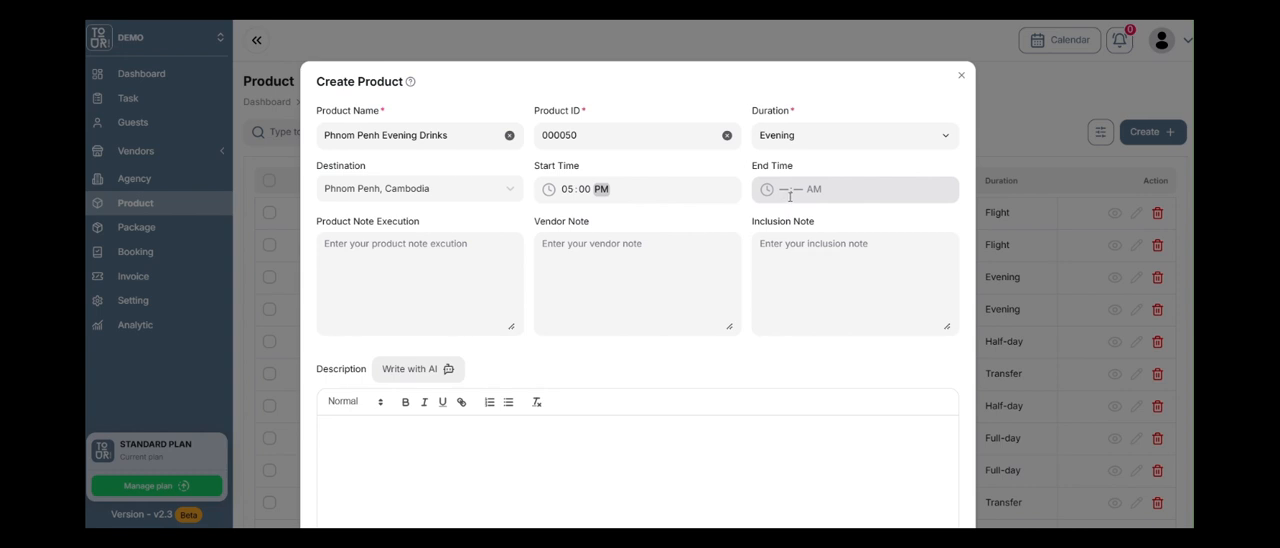
click(786, 190)
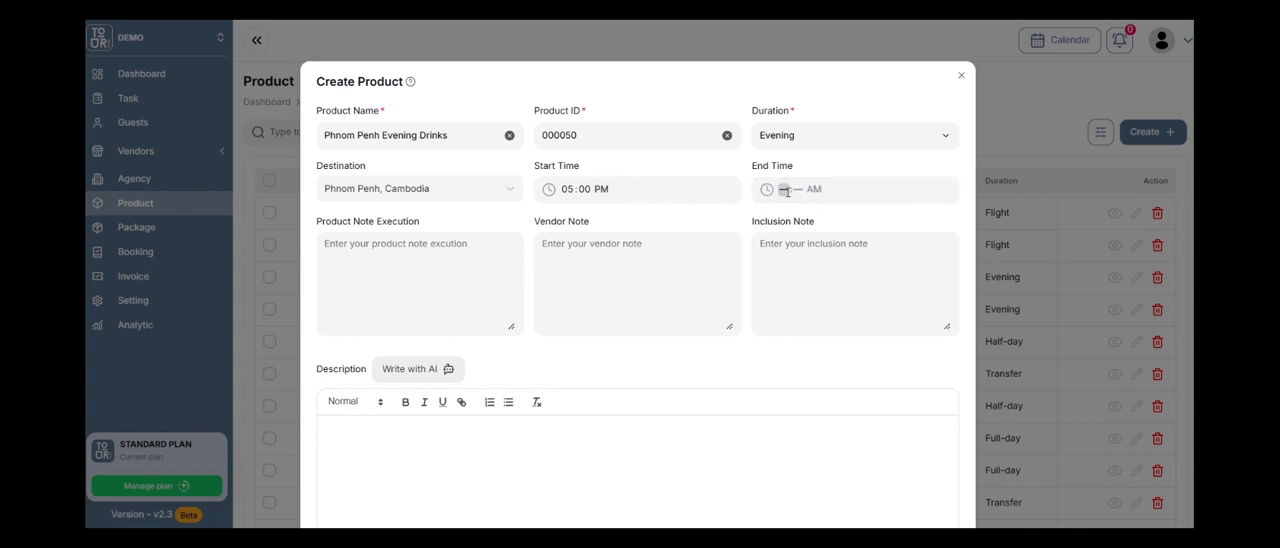
text(9:00p)
click(402, 258)
scroll(806, 306, down, 1)
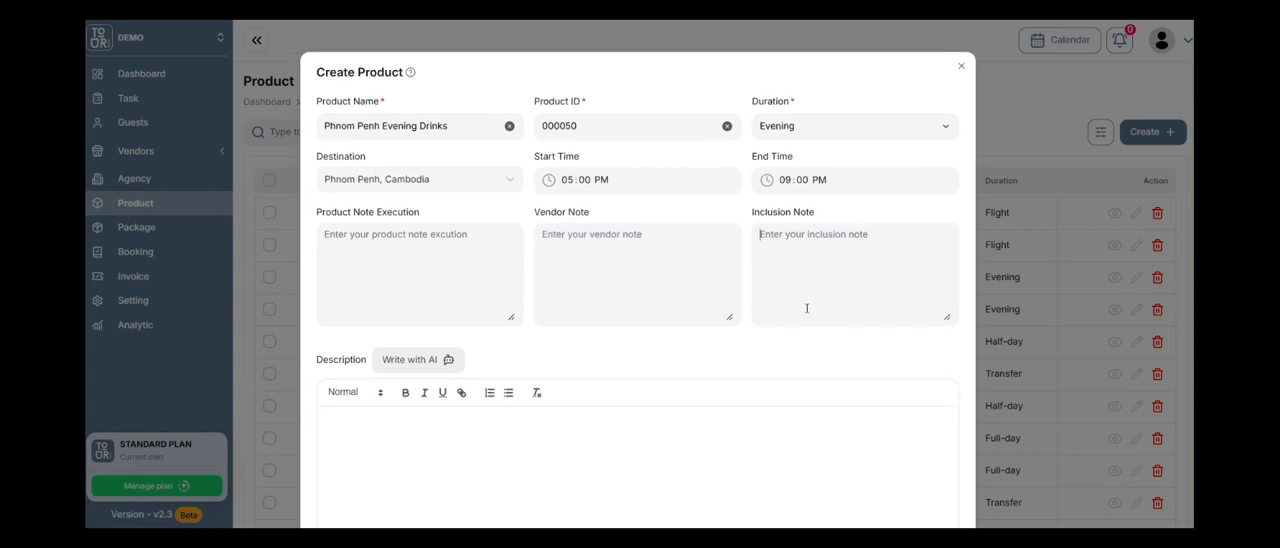
Generate the product's description with the AI writer using the prompt "Write me a 300 word itinerary description for Phnom Penh evening drinks.".
scroll(775, 389, down, 2)
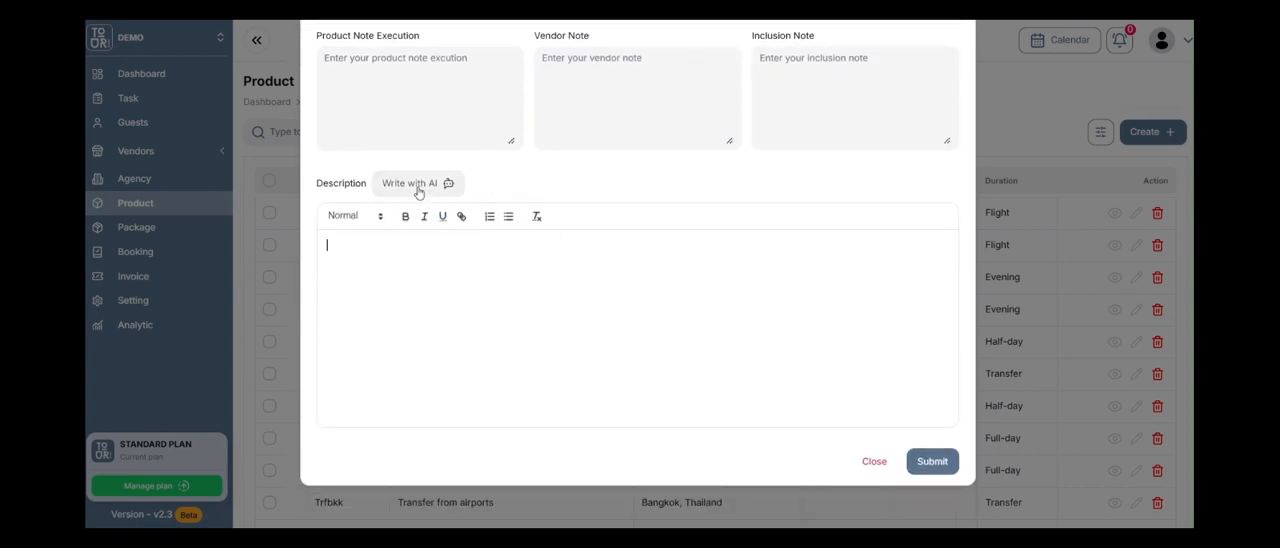
click(419, 190)
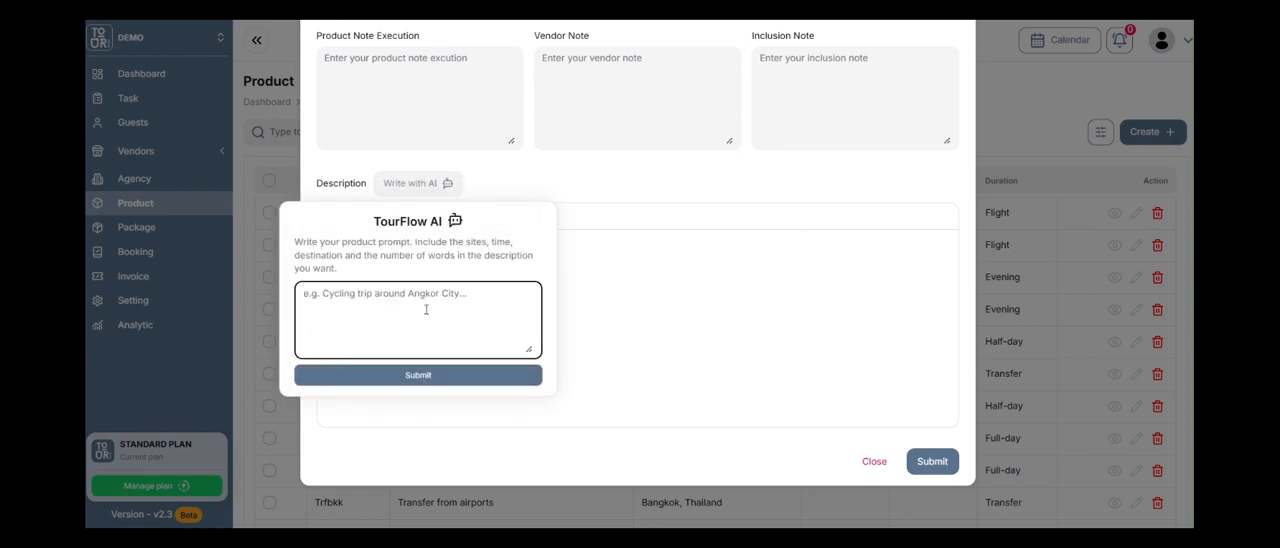
text(Write me a )
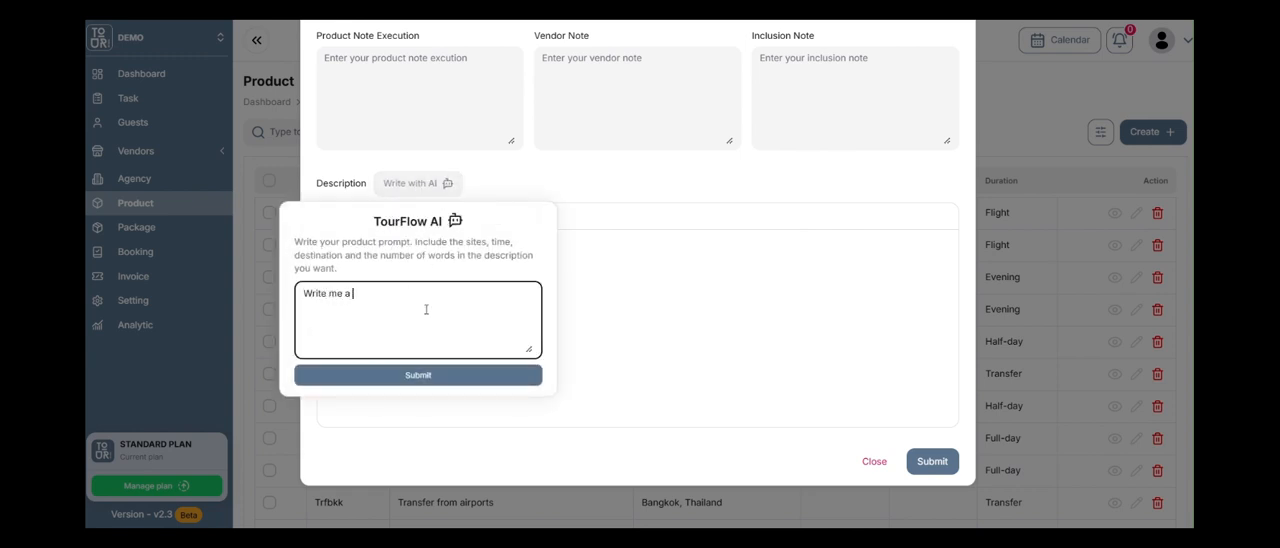
text(300 word itinerary description for Phon)
key(BackSpace)
key(BackSpace)
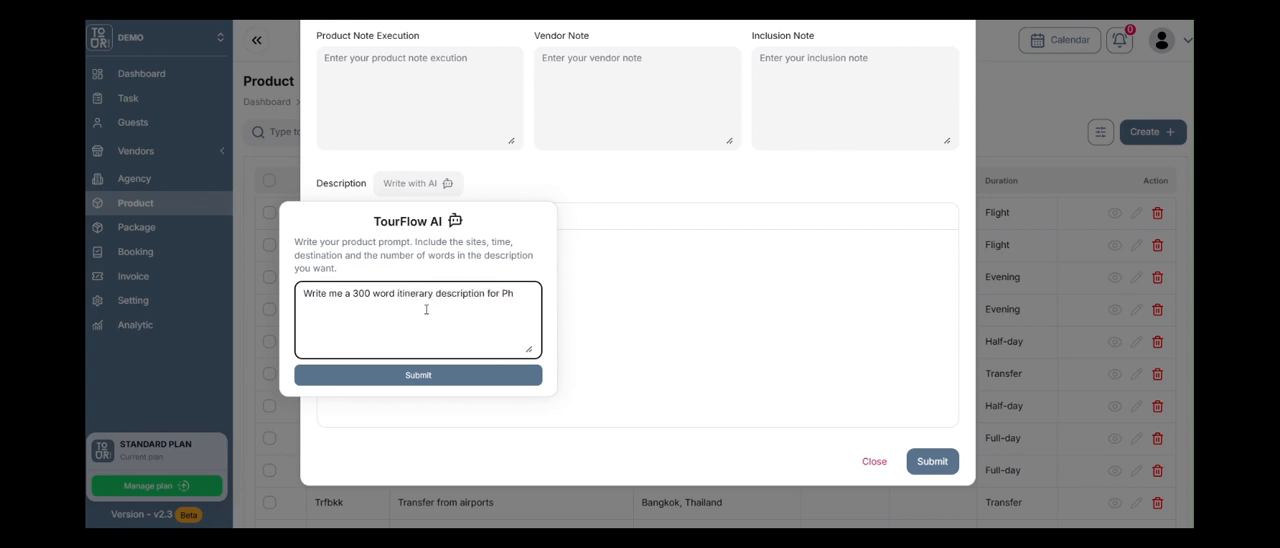
text(nom Penh evening drinks.)
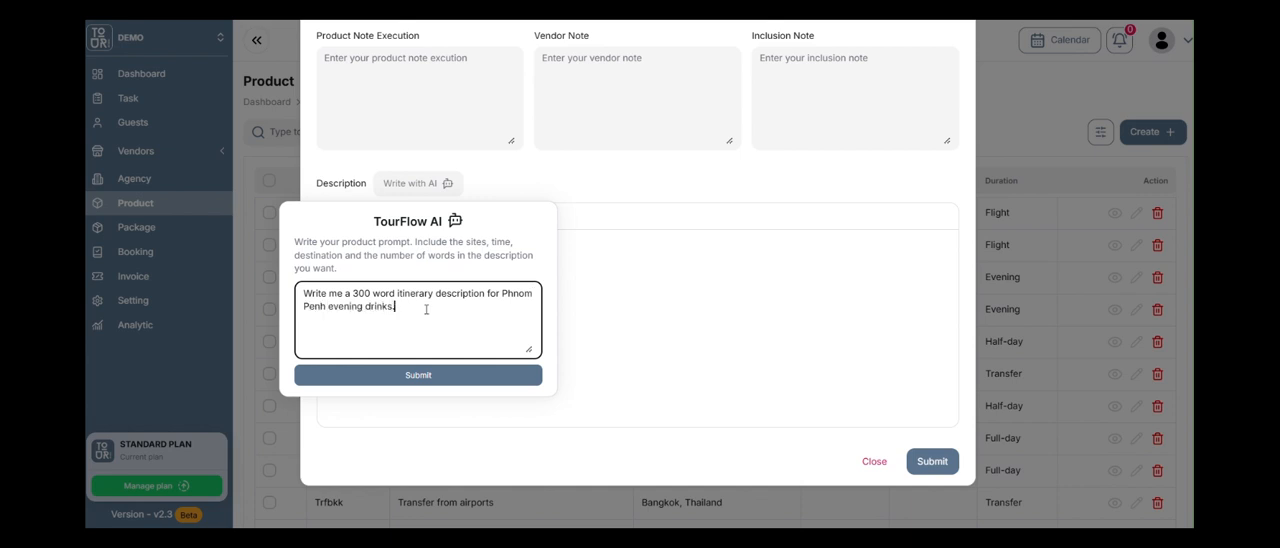
click(388, 377)
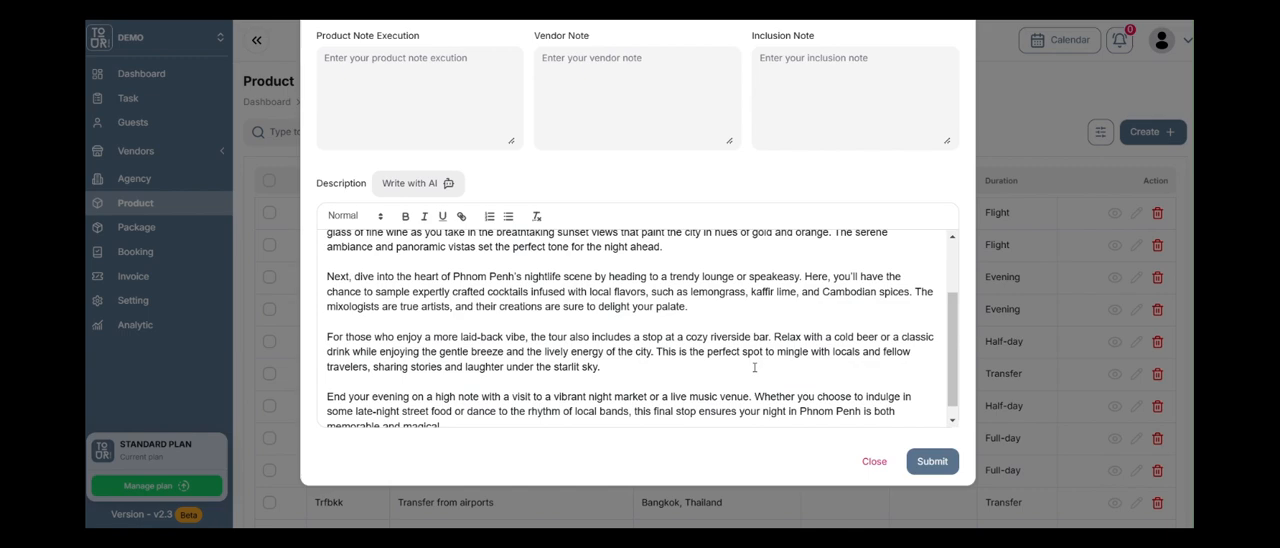
Review the generated description and the product's other details, and submit the new product.
scroll(687, 368, up, 3)
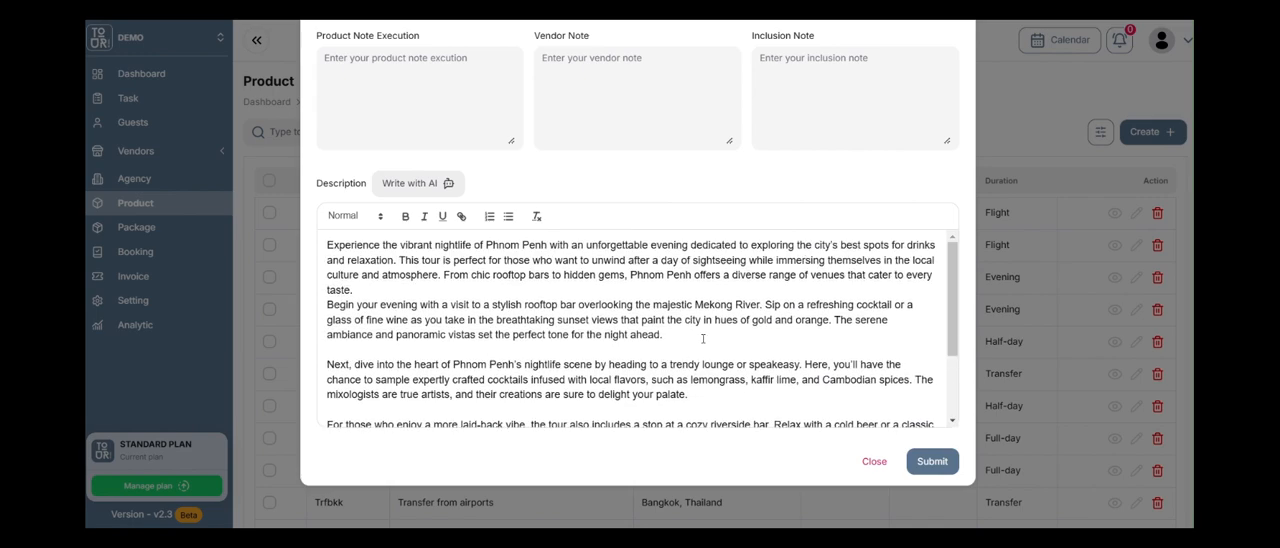
scroll(699, 354, down, 3)
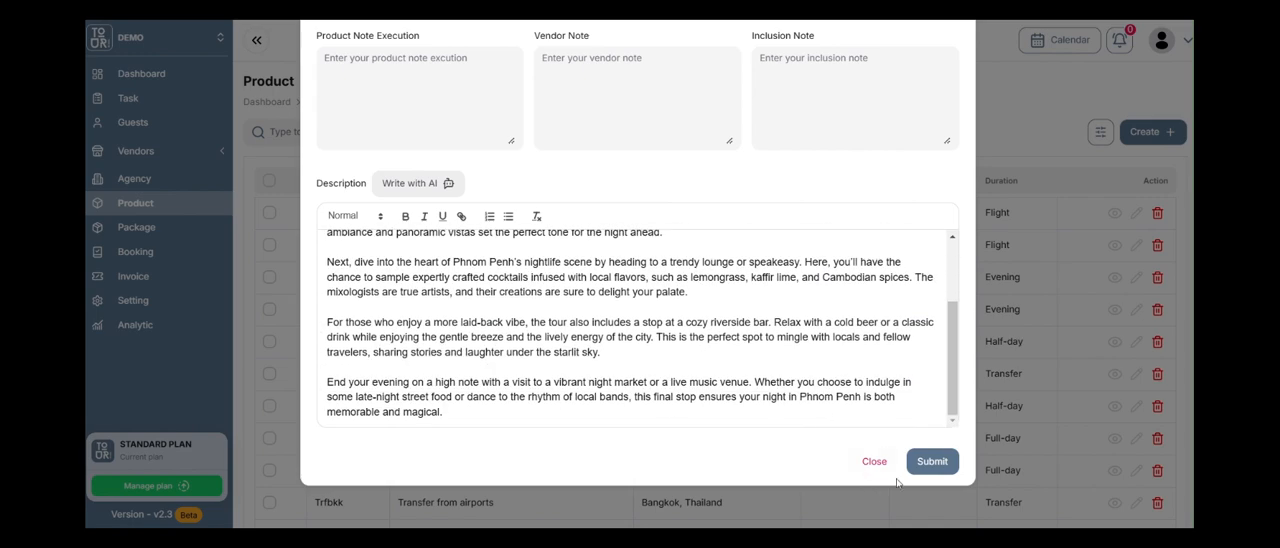
scroll(890, 410, up, 3)
scroll(860, 358, up, 3)
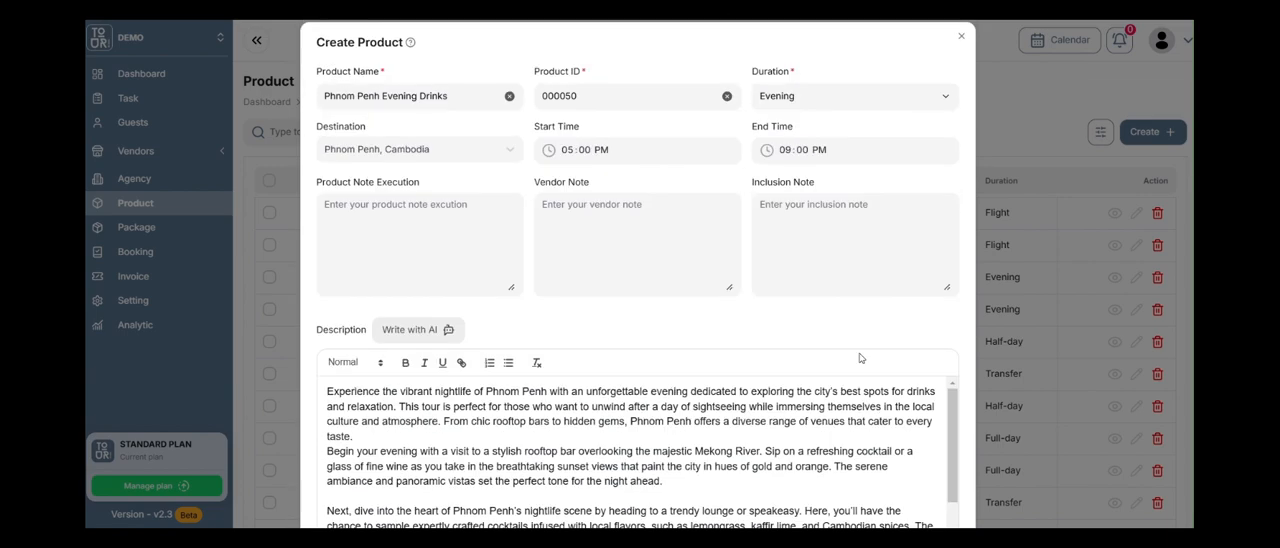
scroll(860, 358, down, 3)
scroll(610, 323, down, 3)
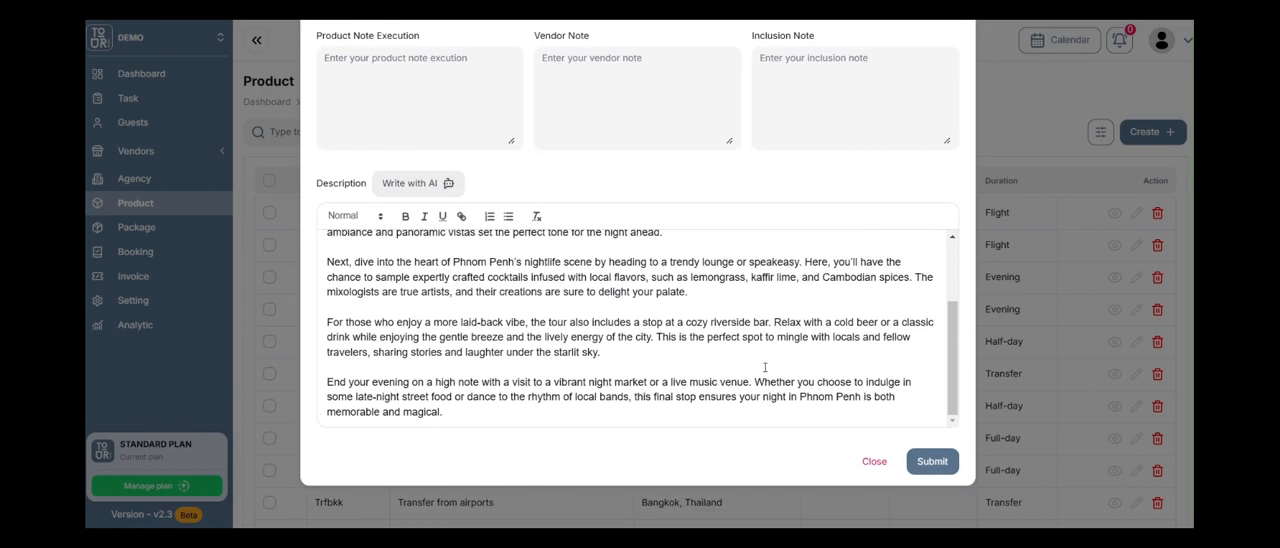
click(932, 461)
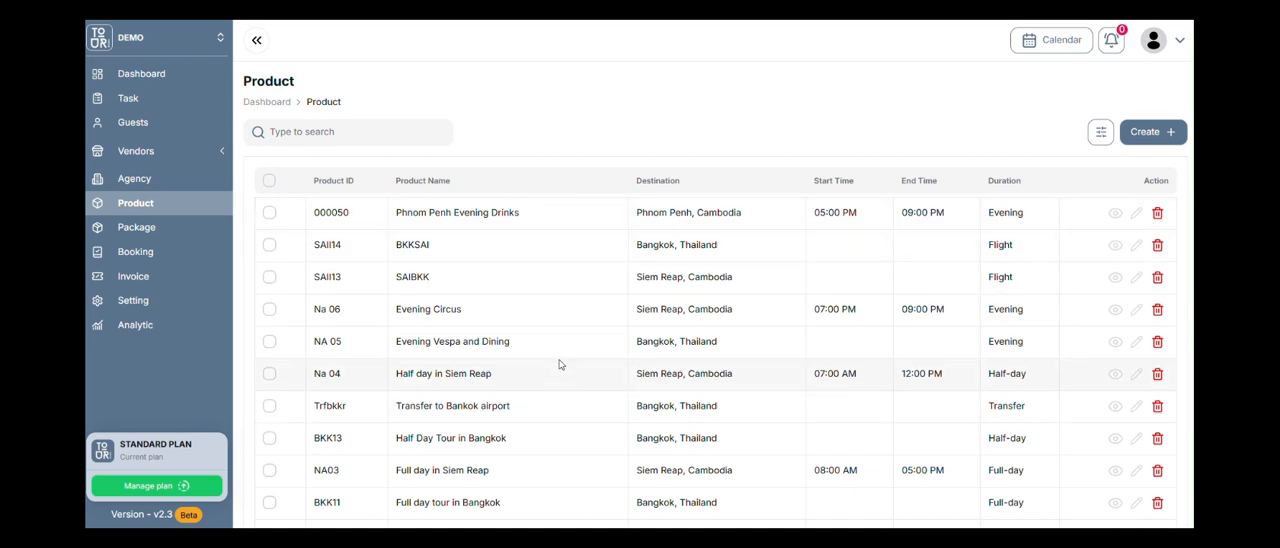
Open the hotel vendor list and start a new hotel with the accommodation name "Bangkok Boutique".
scroll(468, 188, down, 3)
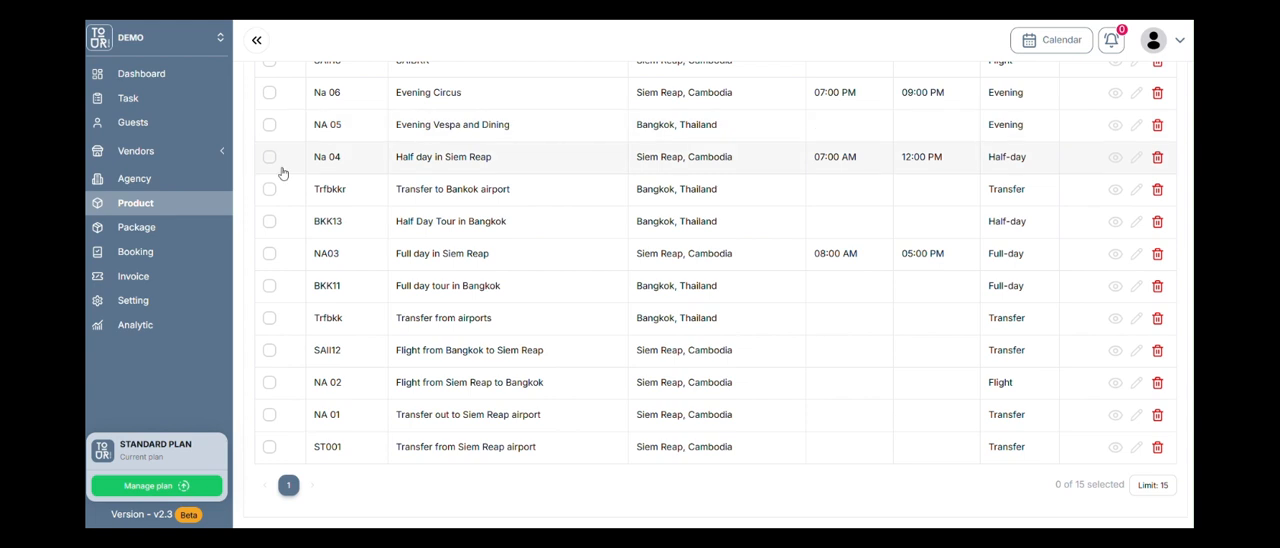
click(219, 152)
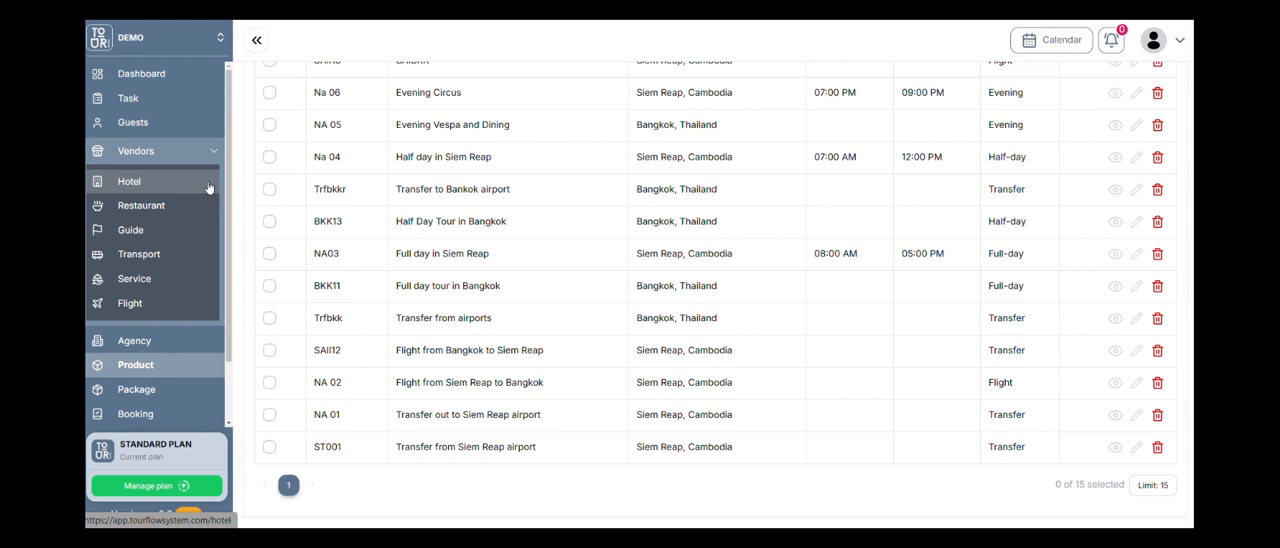
click(178, 178)
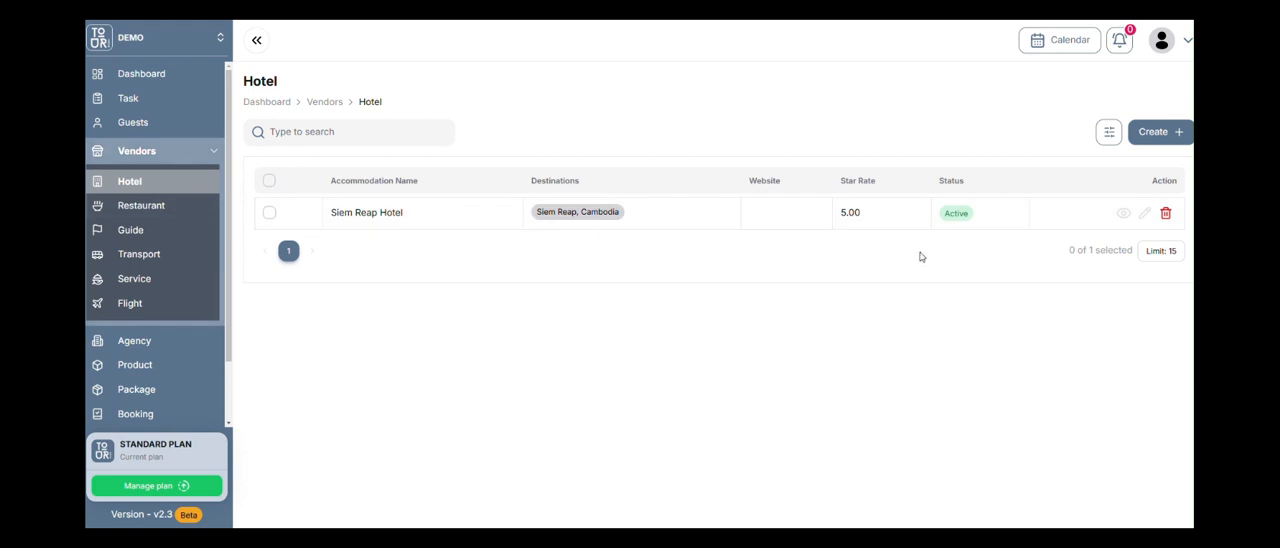
click(1157, 132)
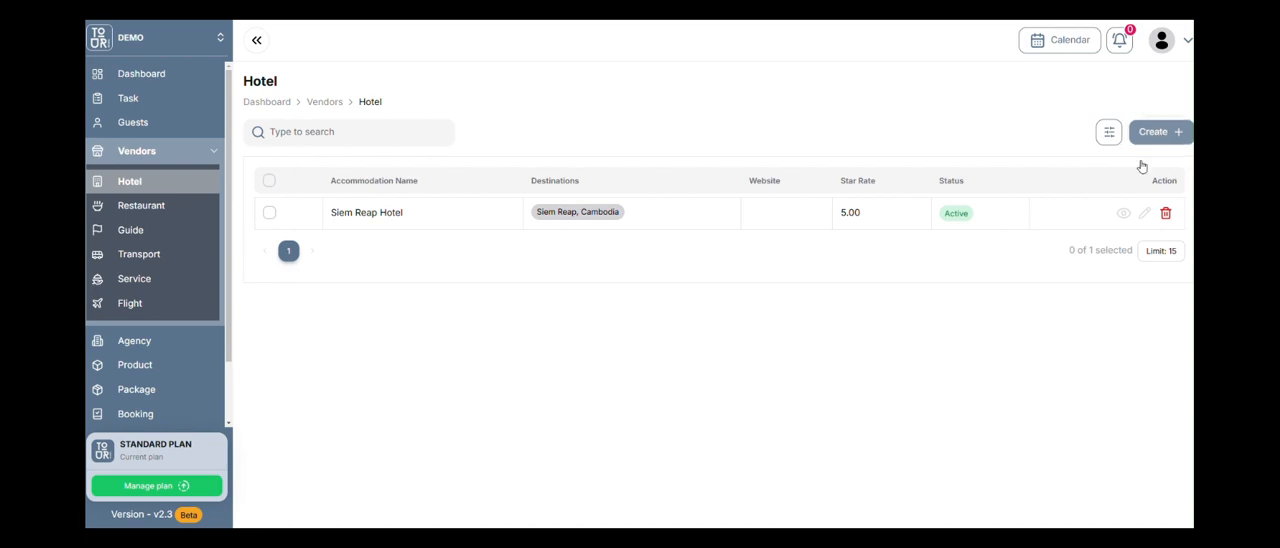
click(461, 174)
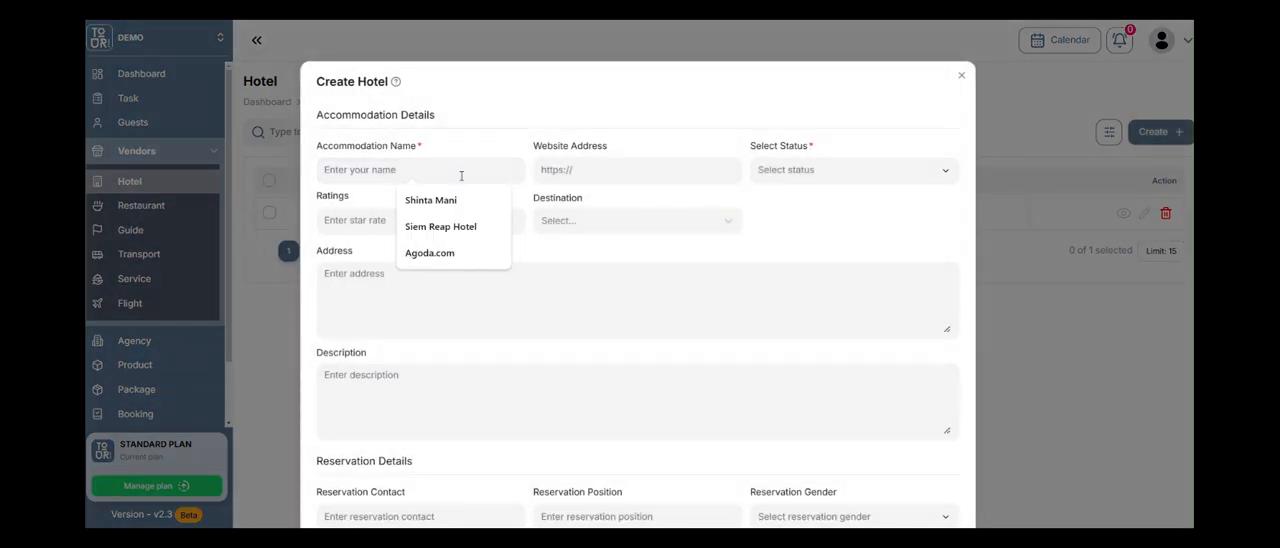
text(Bango)
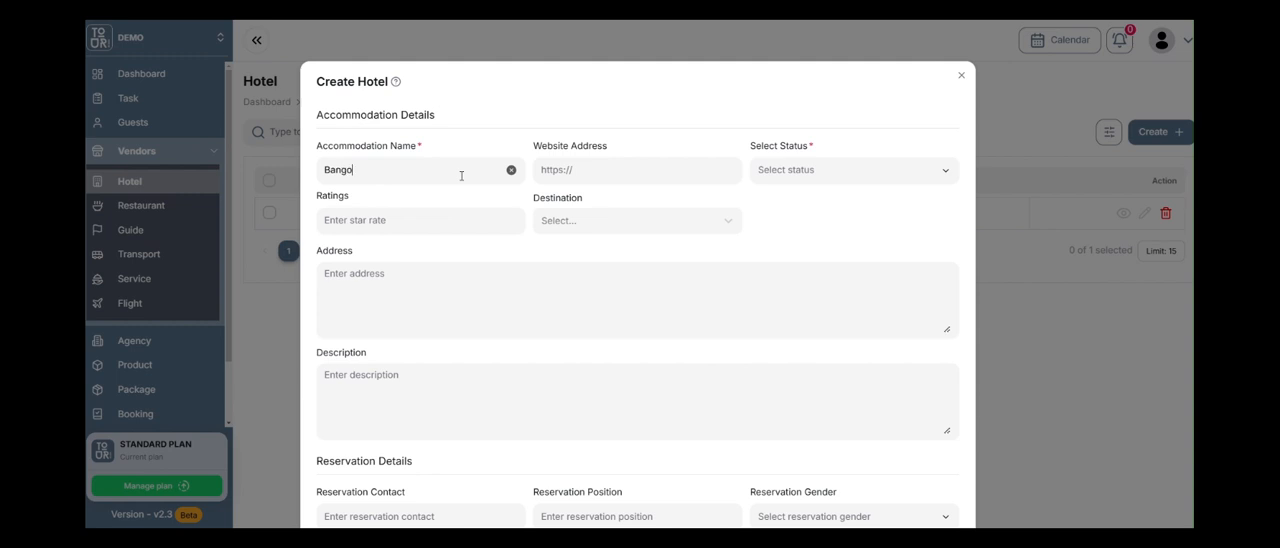
text(ngko)
key(BackSpace)
text(kok)
click(663, 174)
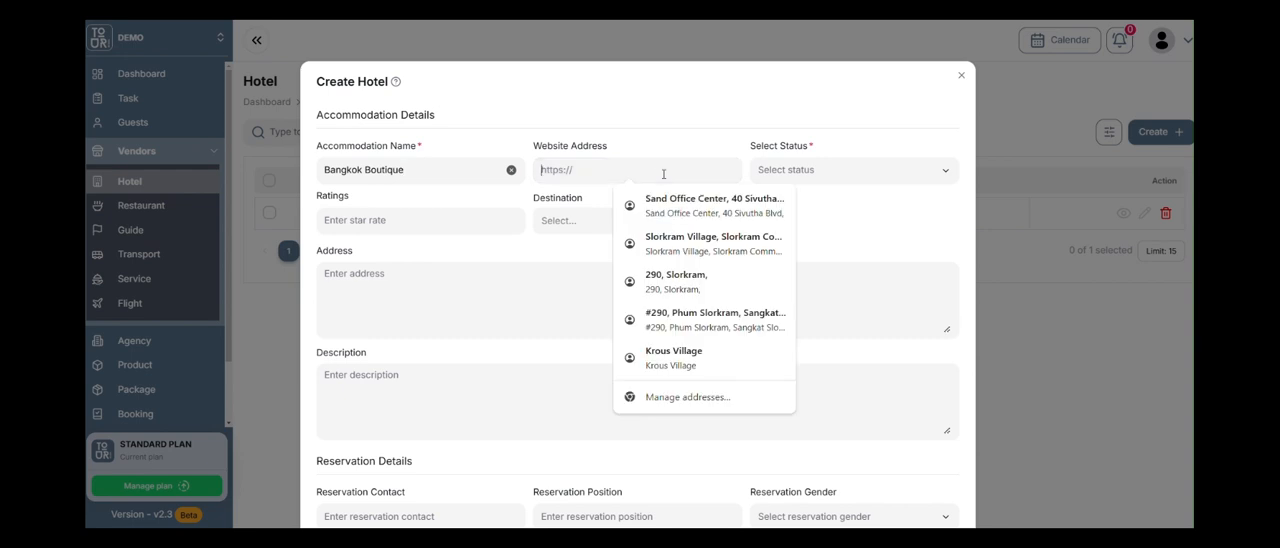
text(www.b)
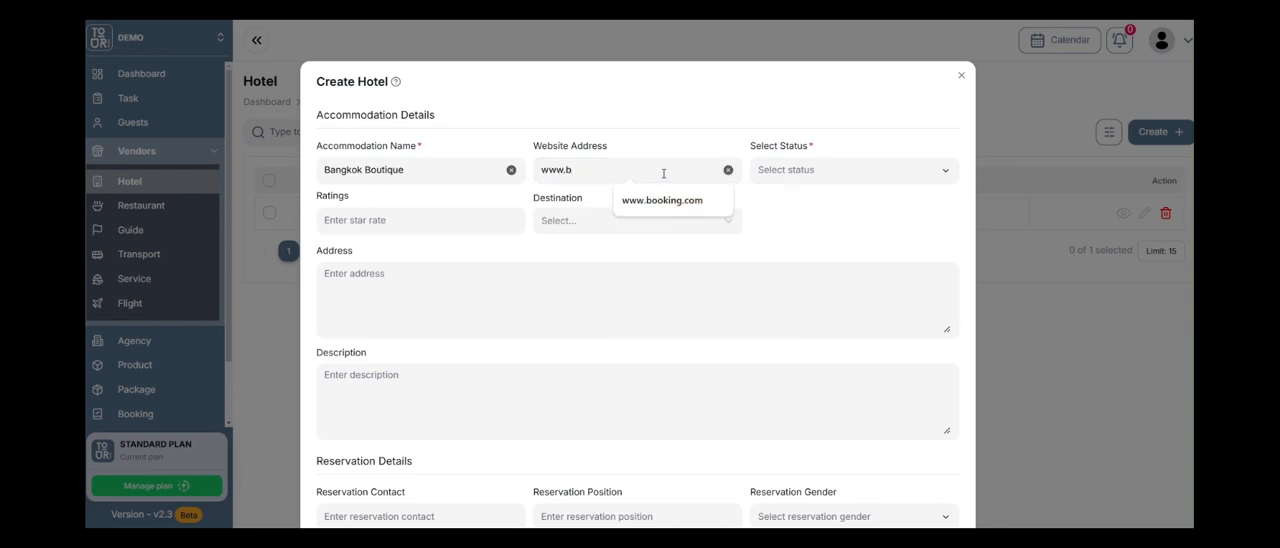
text(ankokboutique.com)
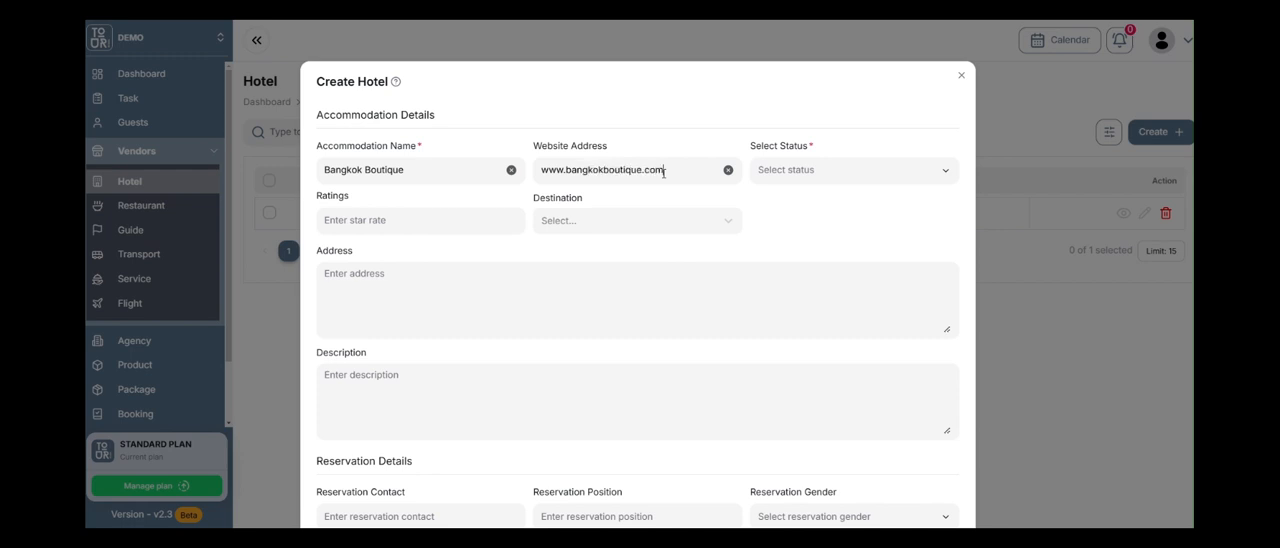
click(815, 174)
click(821, 202)
Search the destinations for Bangkok and set the hotel's destination to Bangkok, Thailand.
click(455, 222)
click(636, 224)
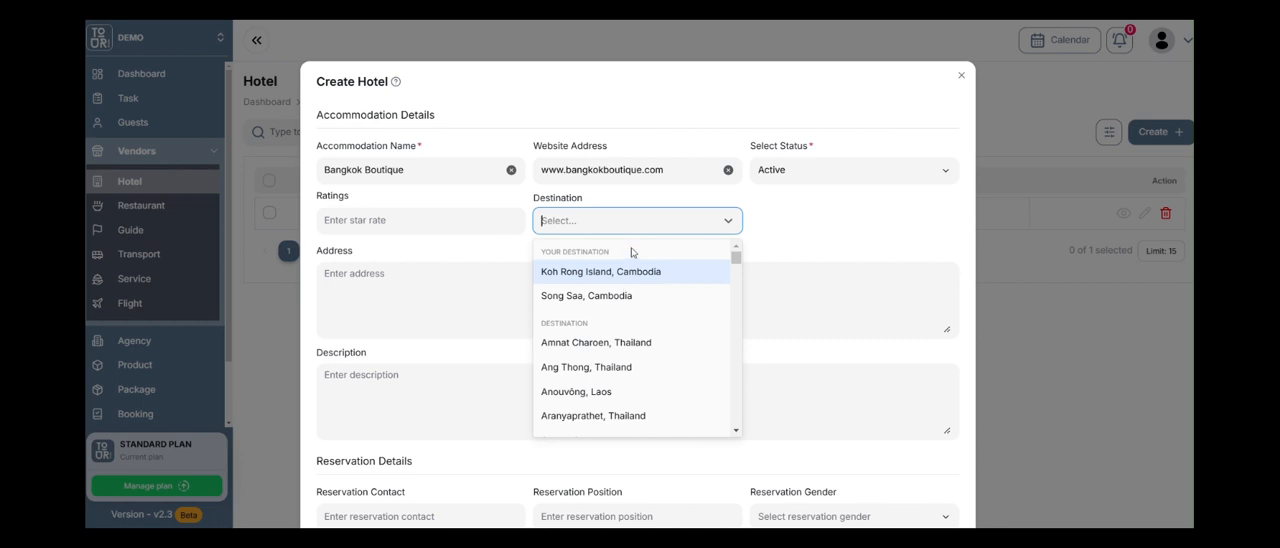
text(bangko)
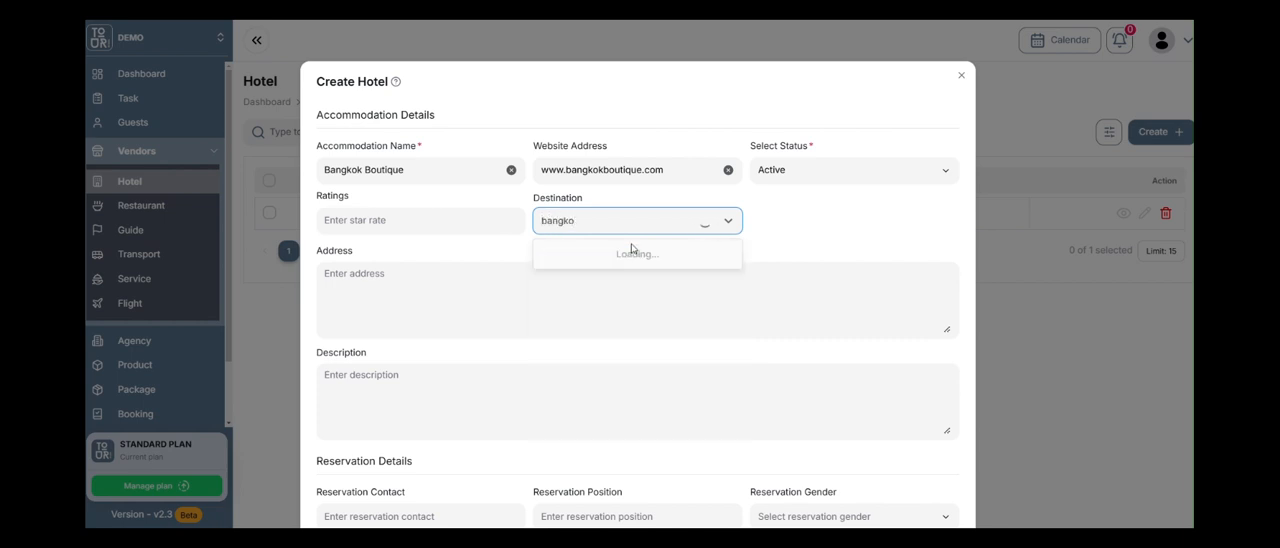
click(634, 273)
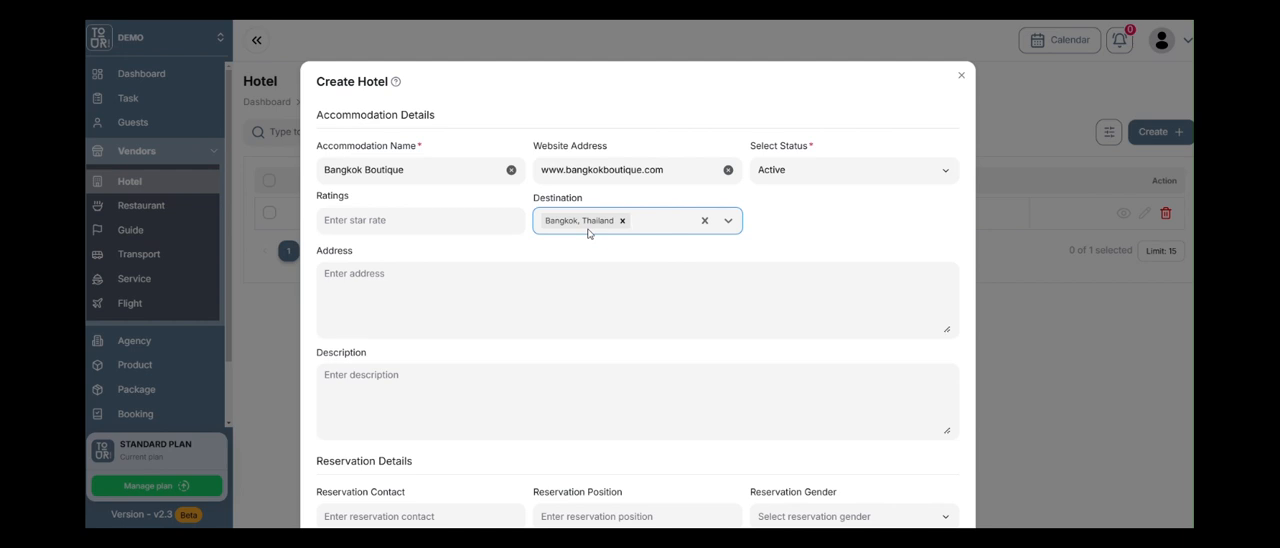
Look through the hotel form's address, description, reservation, sale and finance detail fields.
click(440, 314)
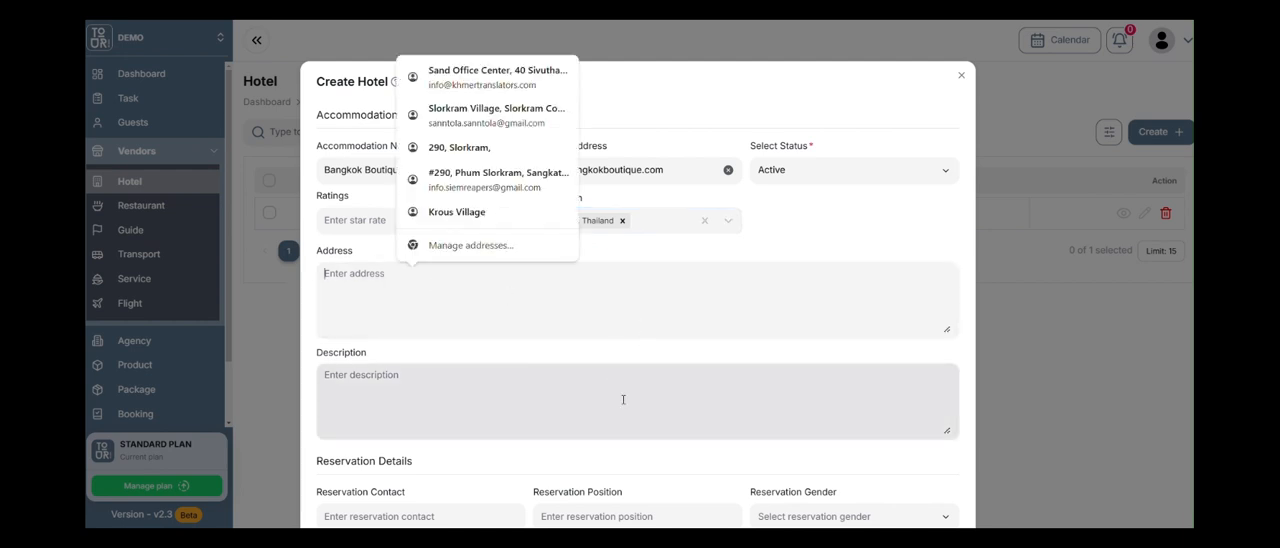
click(524, 389)
scroll(527, 330, down, 3)
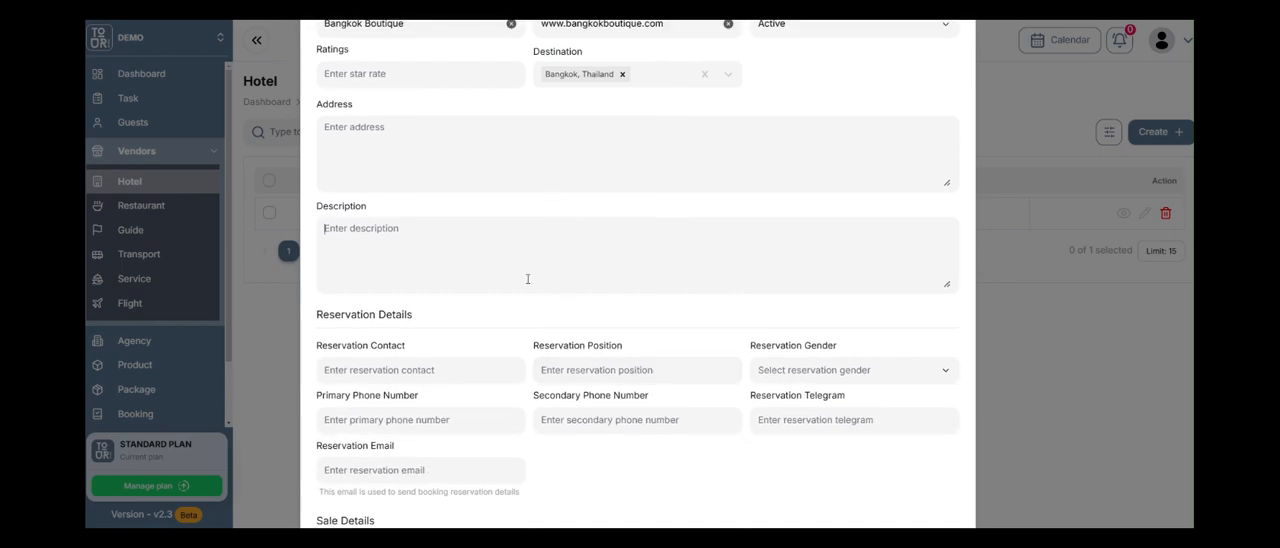
scroll(527, 279, up, 3)
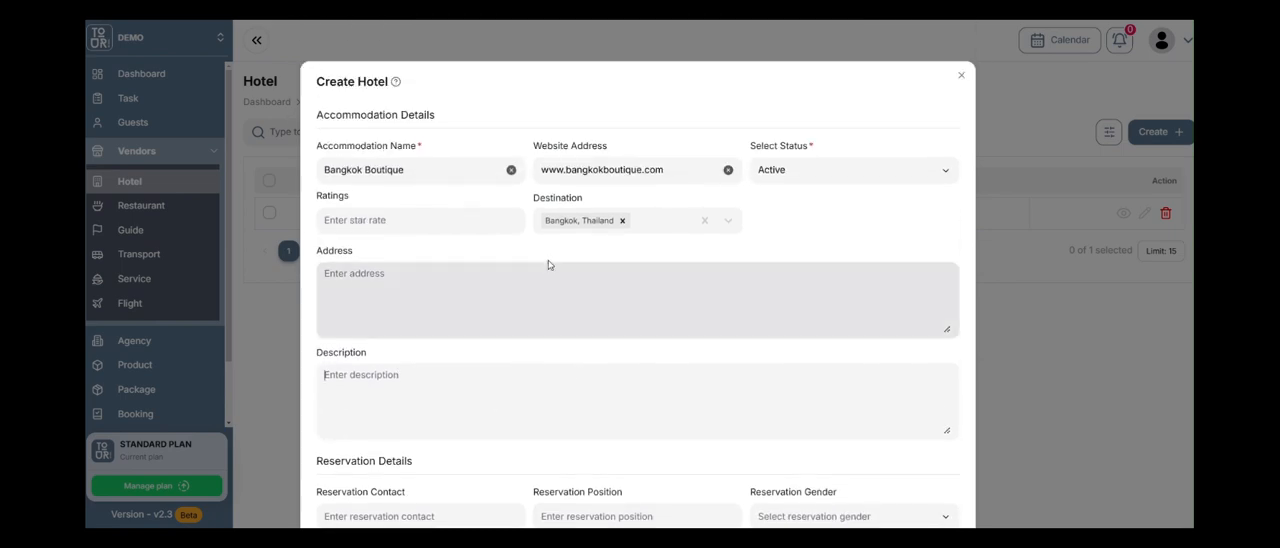
scroll(553, 242, down, 4)
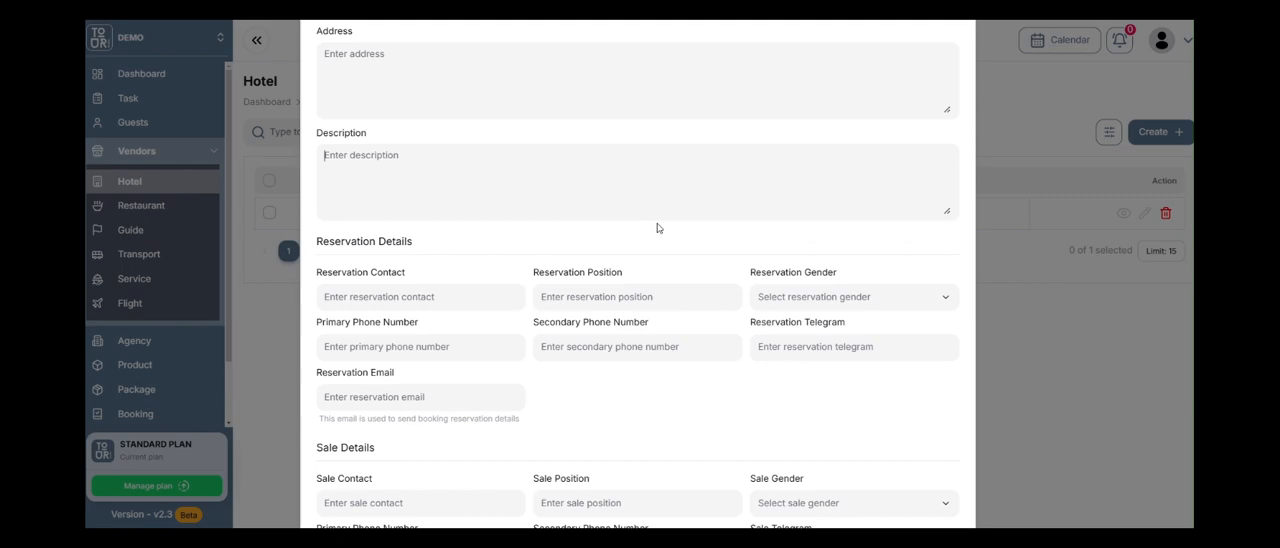
scroll(470, 237, down, 1)
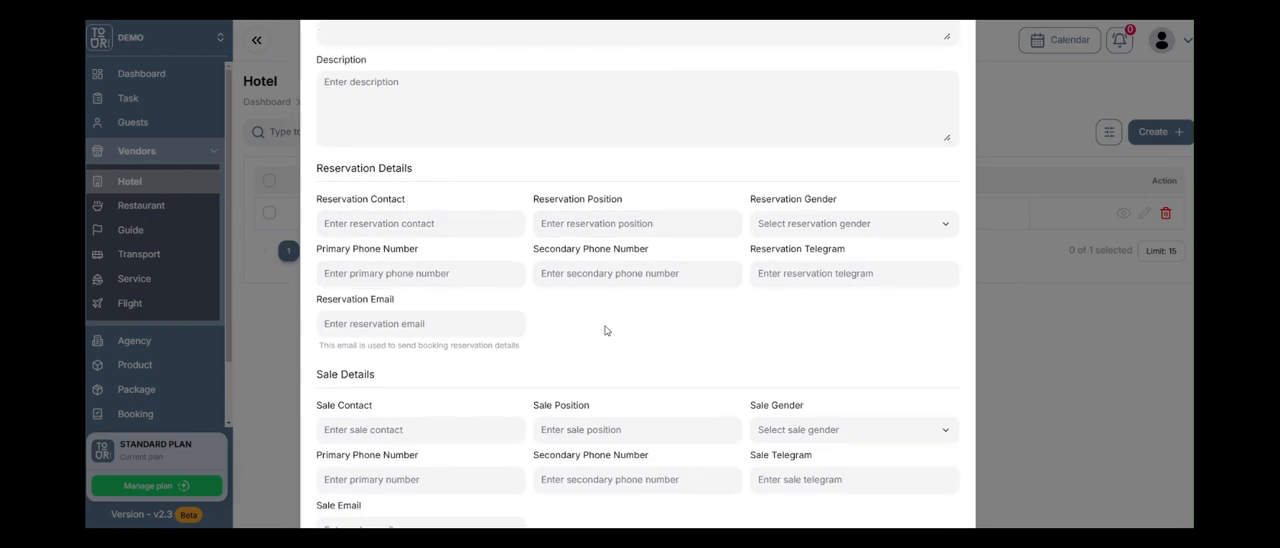
scroll(390, 323, down, 2)
scroll(431, 257, down, 1)
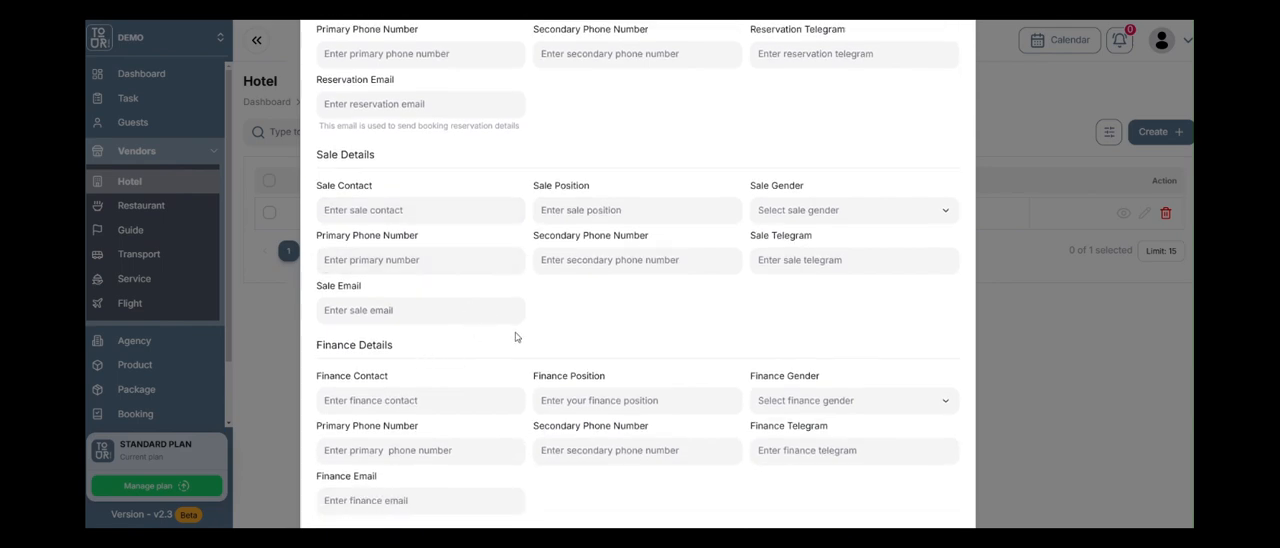
scroll(518, 334, up, 2)
scroll(520, 257, up, 1)
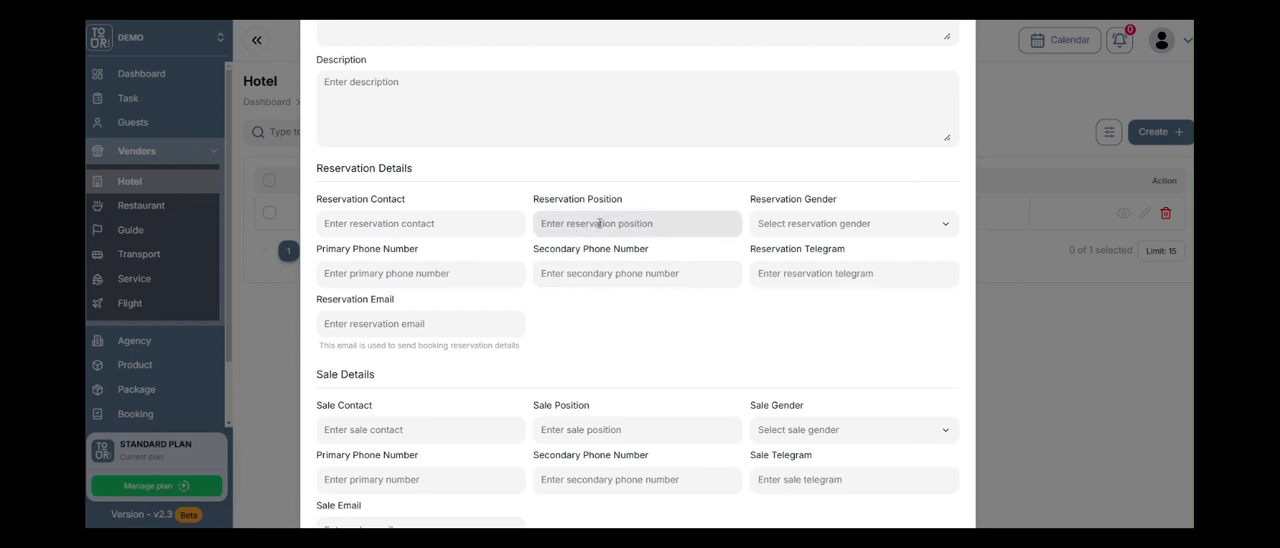
scroll(578, 224, down, 3)
scroll(631, 303, down, 1)
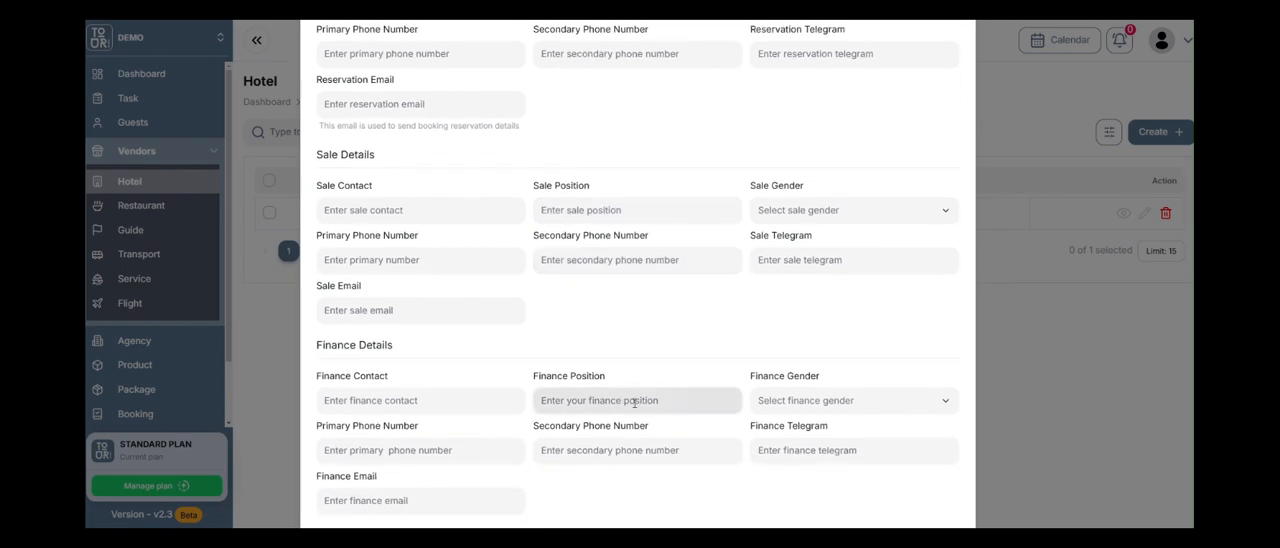
scroll(634, 400, up, 3)
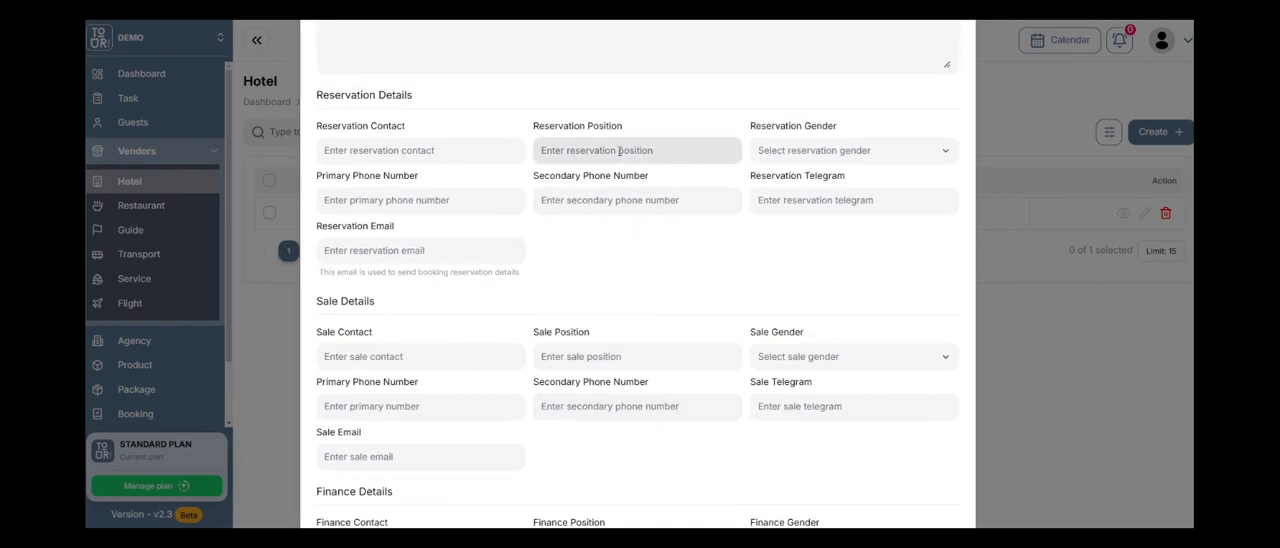
scroll(622, 162, up, 2)
scroll(700, 176, up, 5)
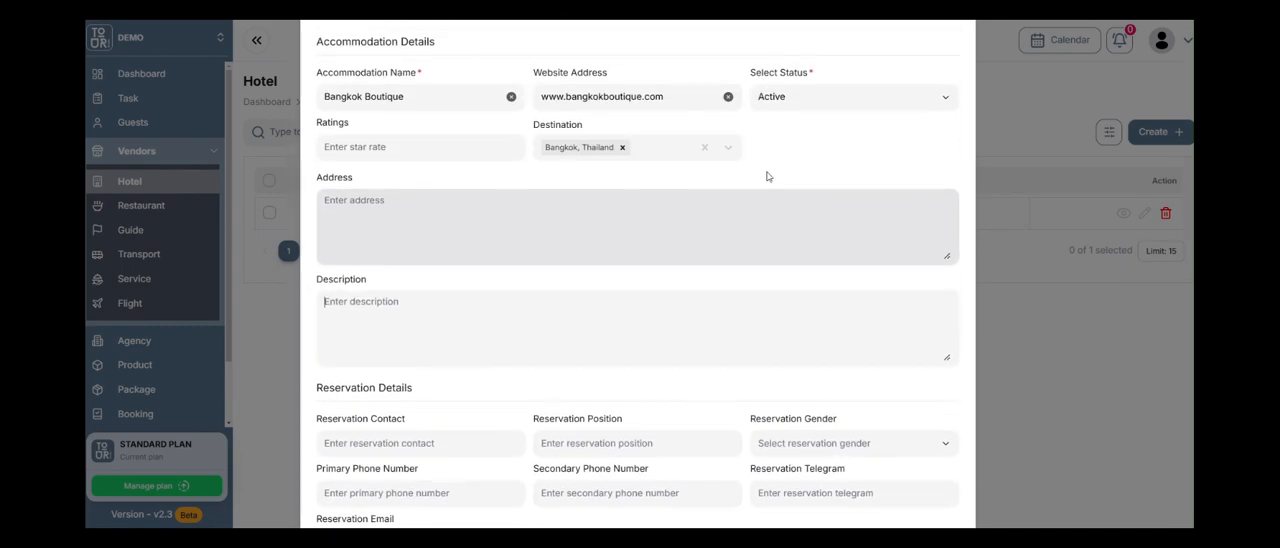
Submit the new hotel and open the Bangkok Boutique record for editing.
scroll(886, 171, down, 5)
scroll(904, 189, down, 5)
click(924, 461)
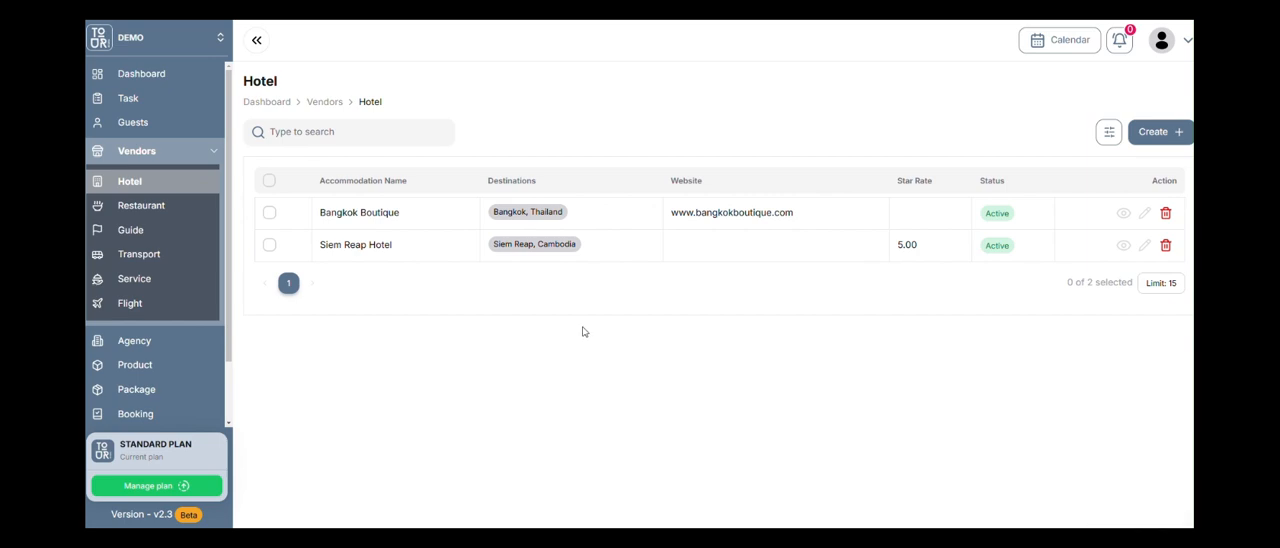
click(1141, 220)
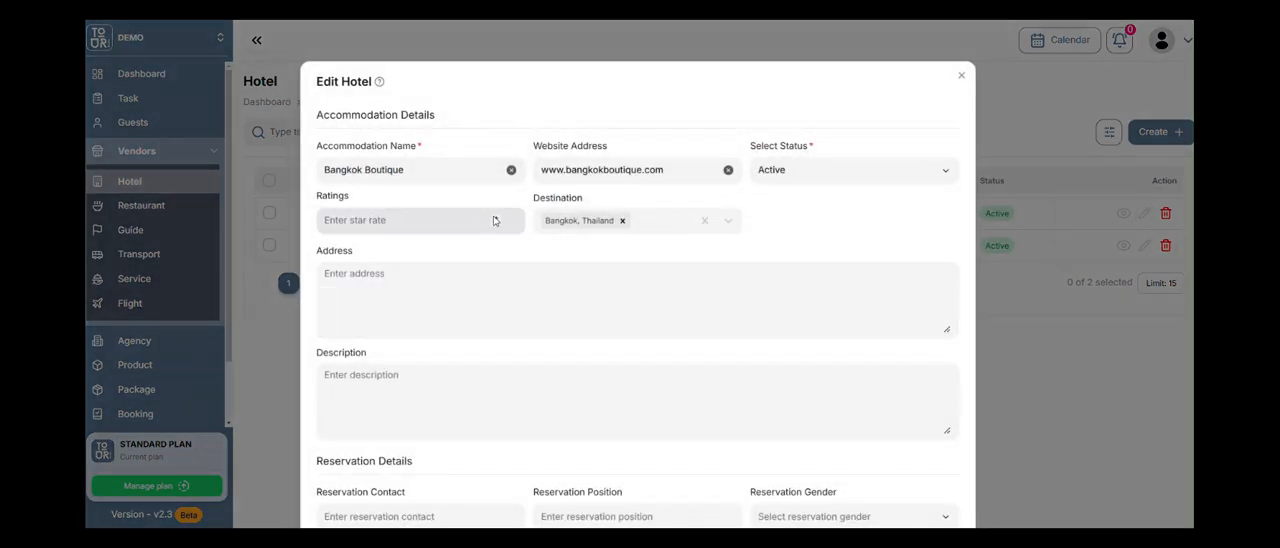
Set the Bangkok Boutique hotel's star rating to 5 and save the edited record.
click(496, 219)
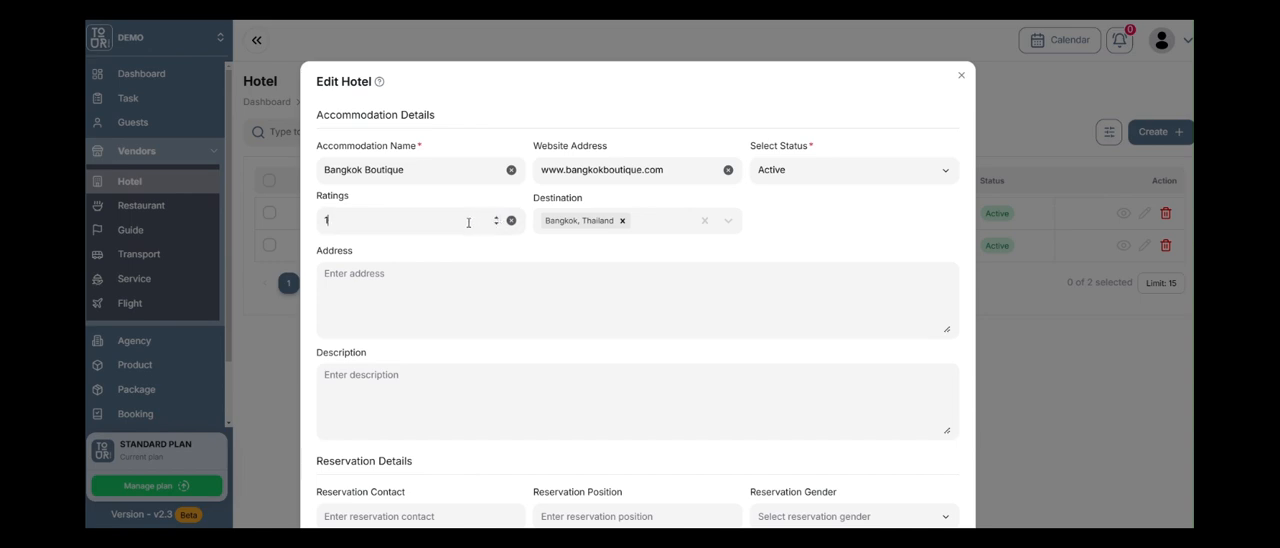
key(BackSpace)
text(5)
scroll(765, 290, down, 4)
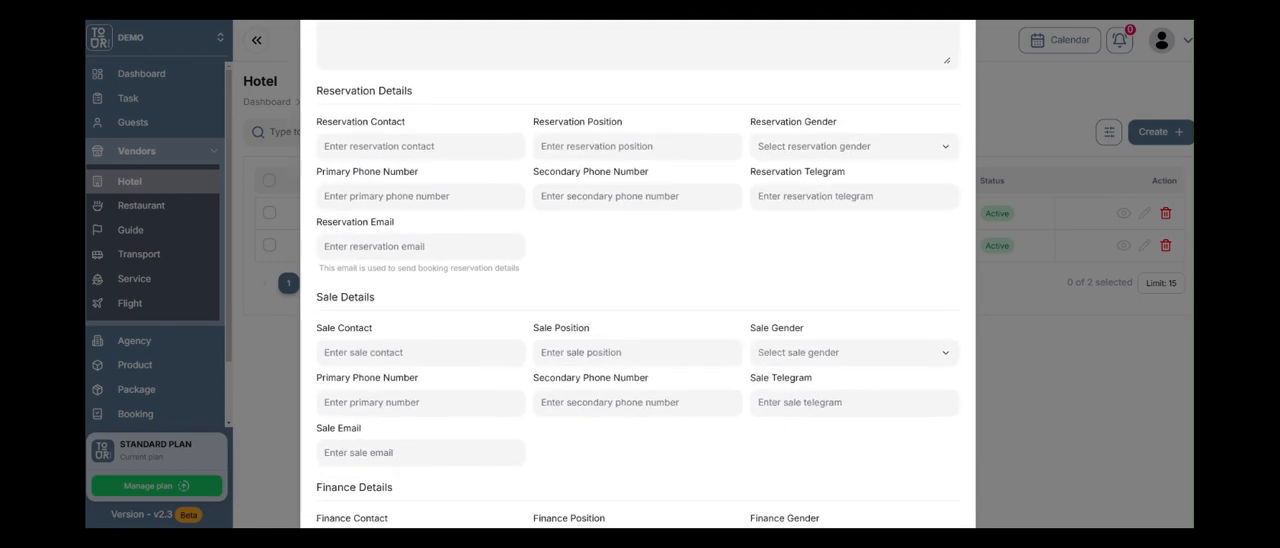
scroll(643, 465, down, 3)
click(927, 462)
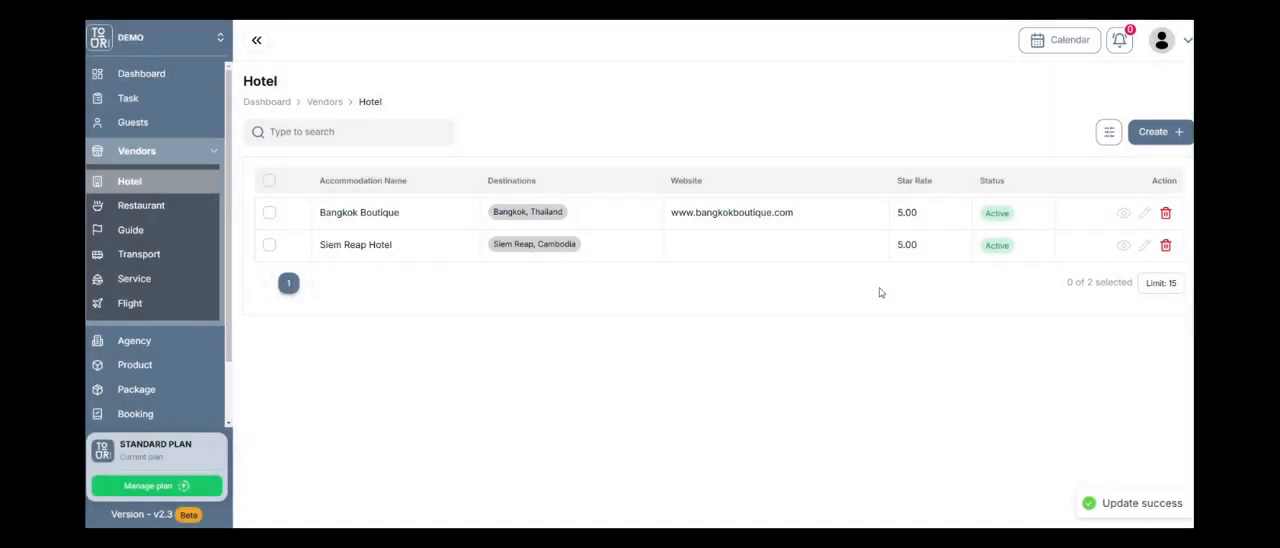
Look through the restaurant, guide and transport vendor lists and return to the hotel list.
click(174, 208)
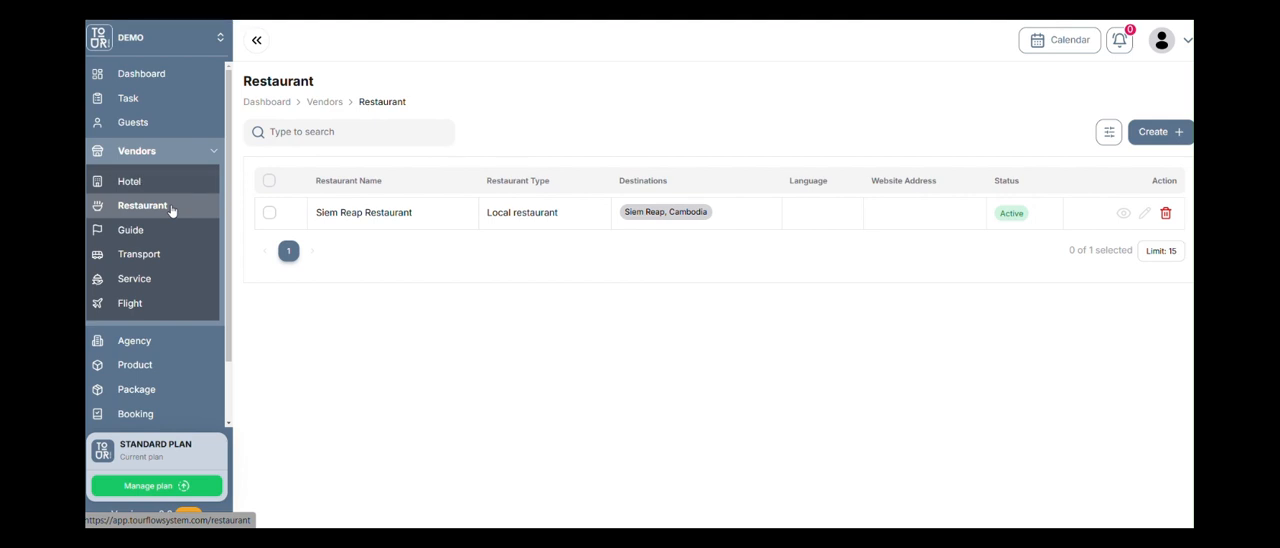
click(174, 236)
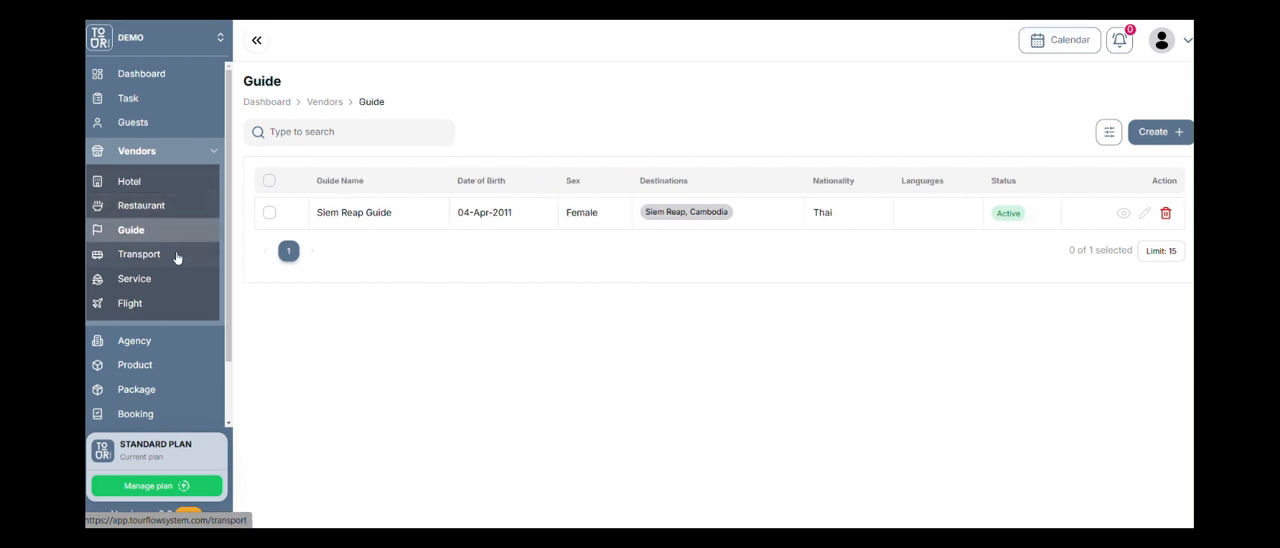
click(176, 257)
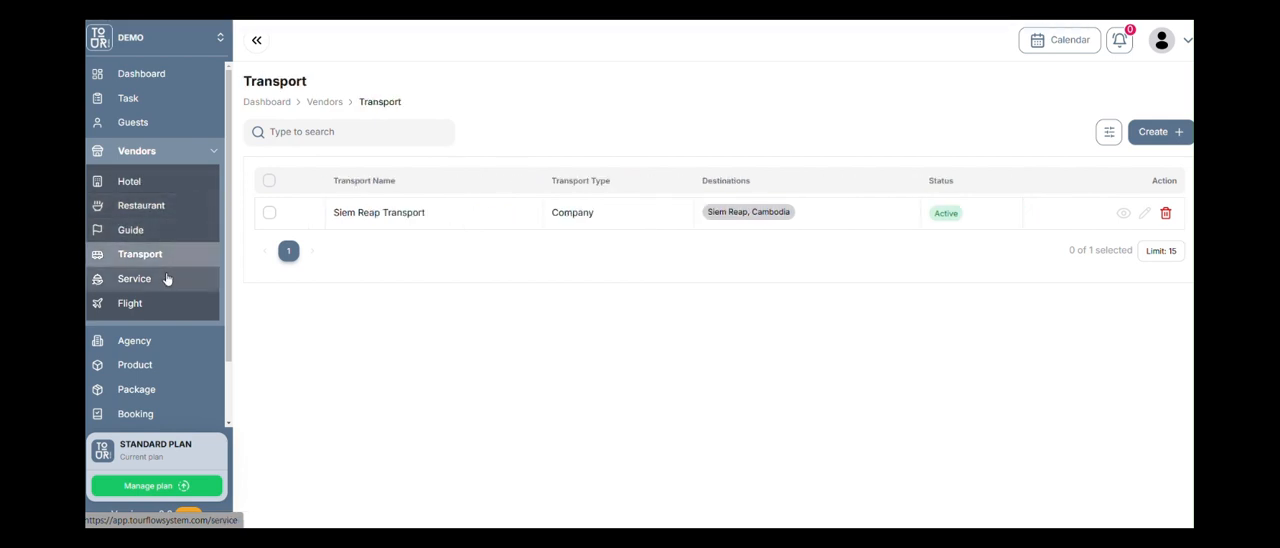
click(173, 183)
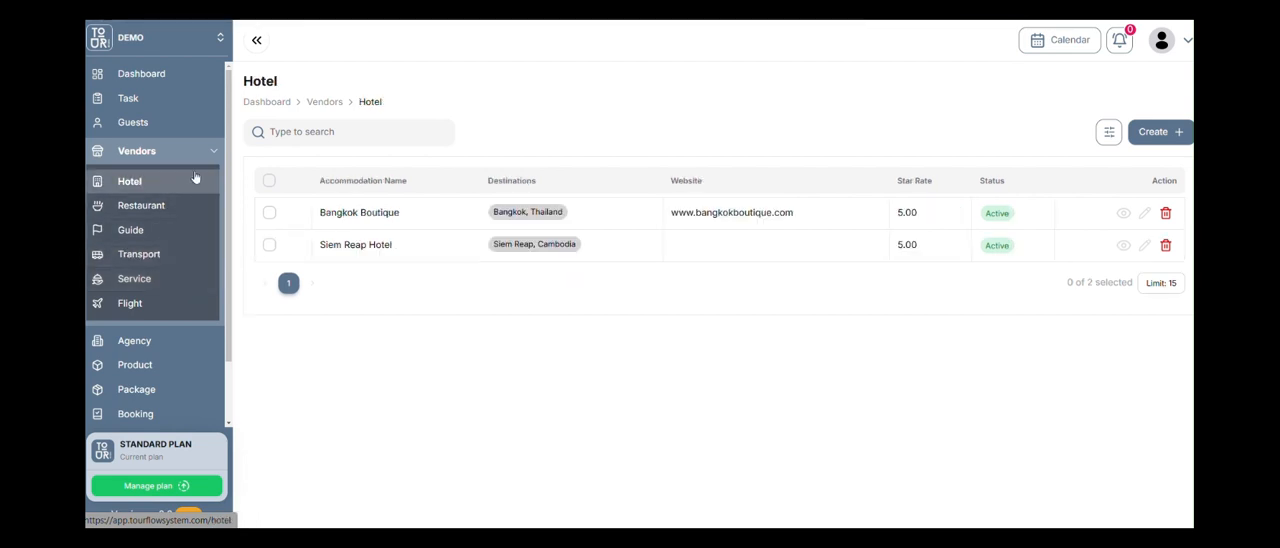
Open the Bangkok Boutique hotel's detail page and review its overview and rooms sections.
click(1122, 217)
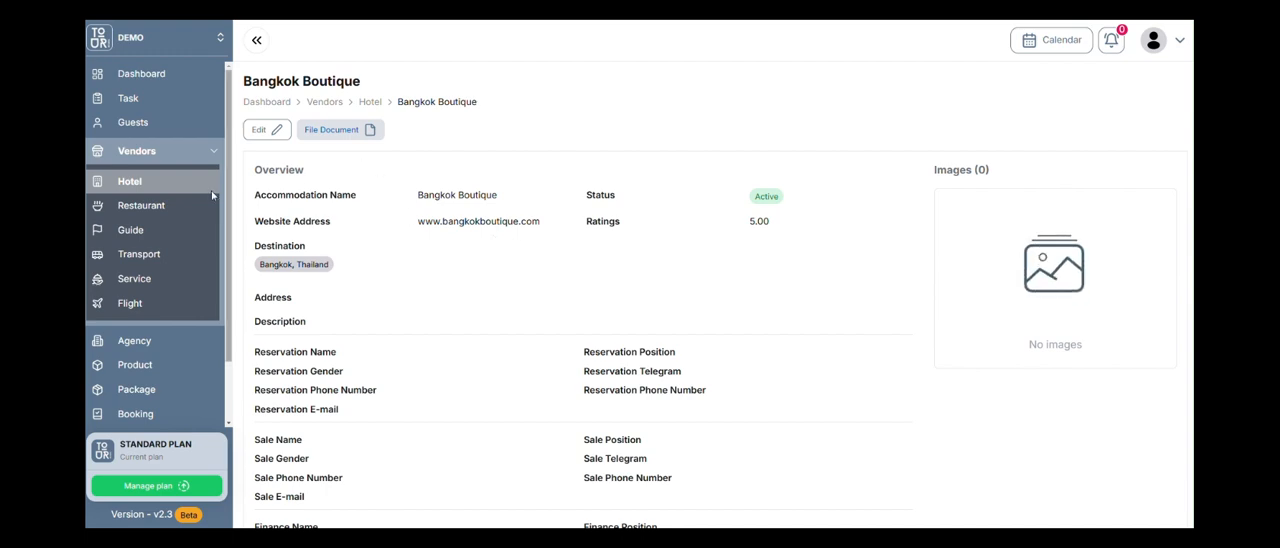
click(172, 184)
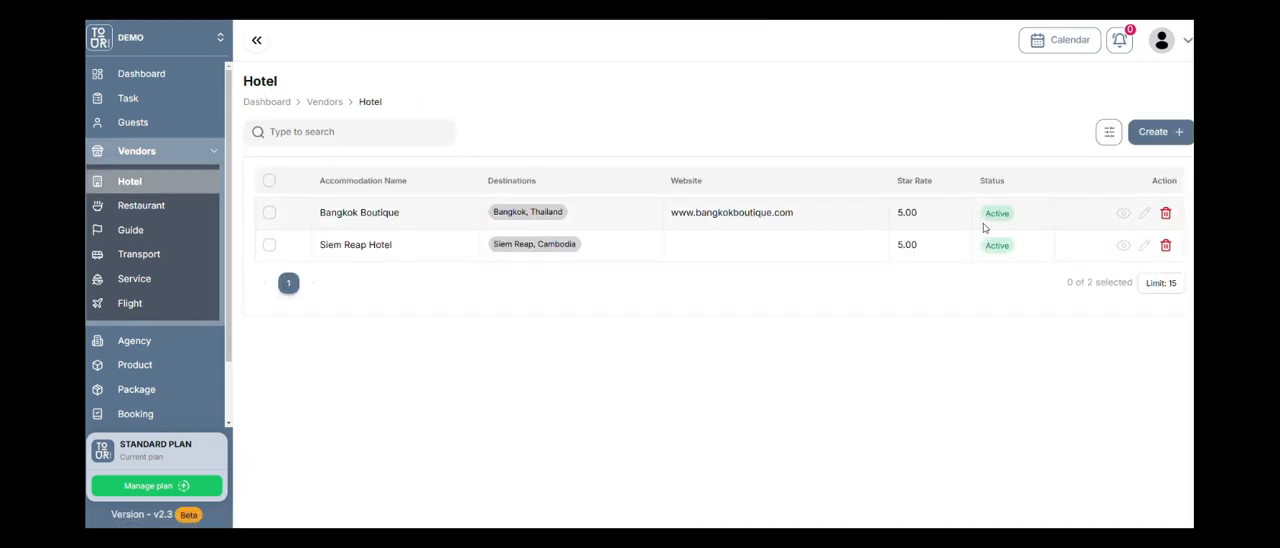
click(1123, 213)
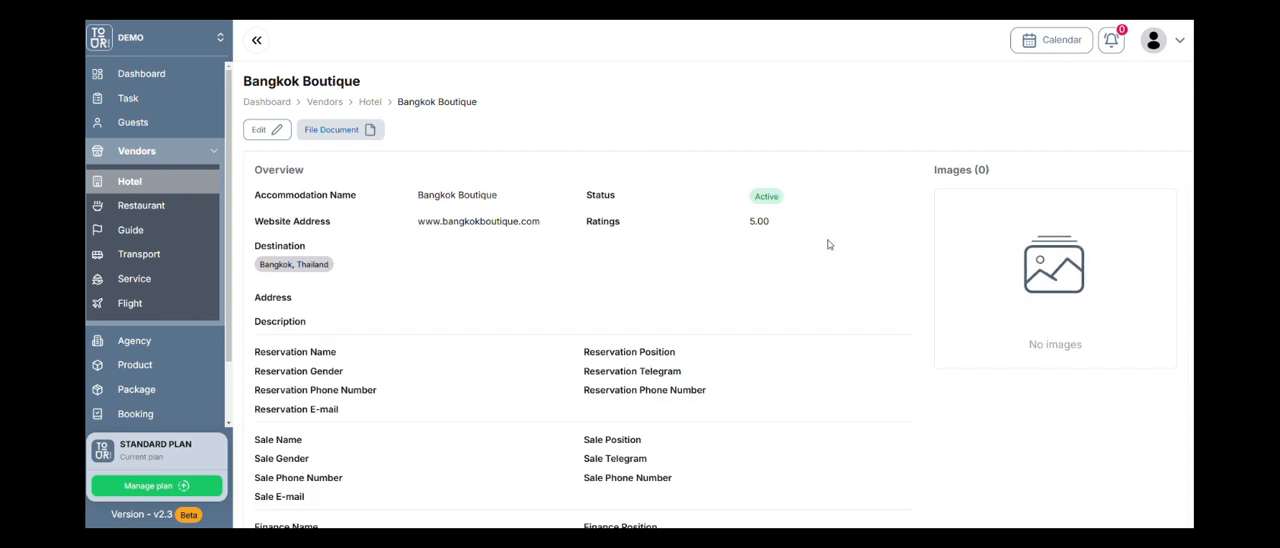
scroll(771, 345, down, 4)
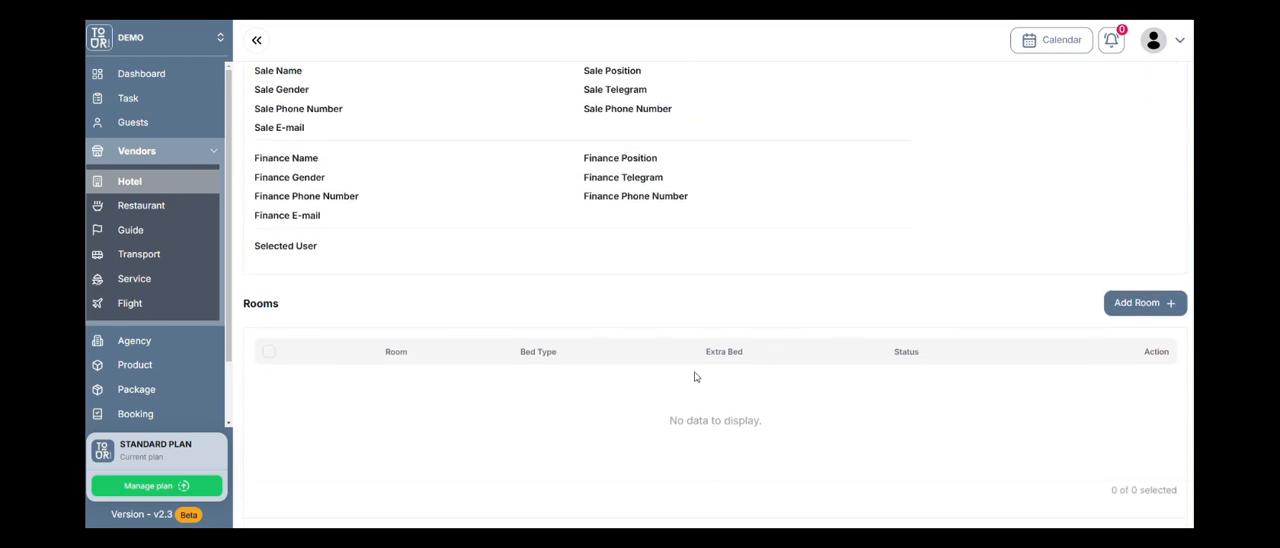
scroll(694, 374, up, 4)
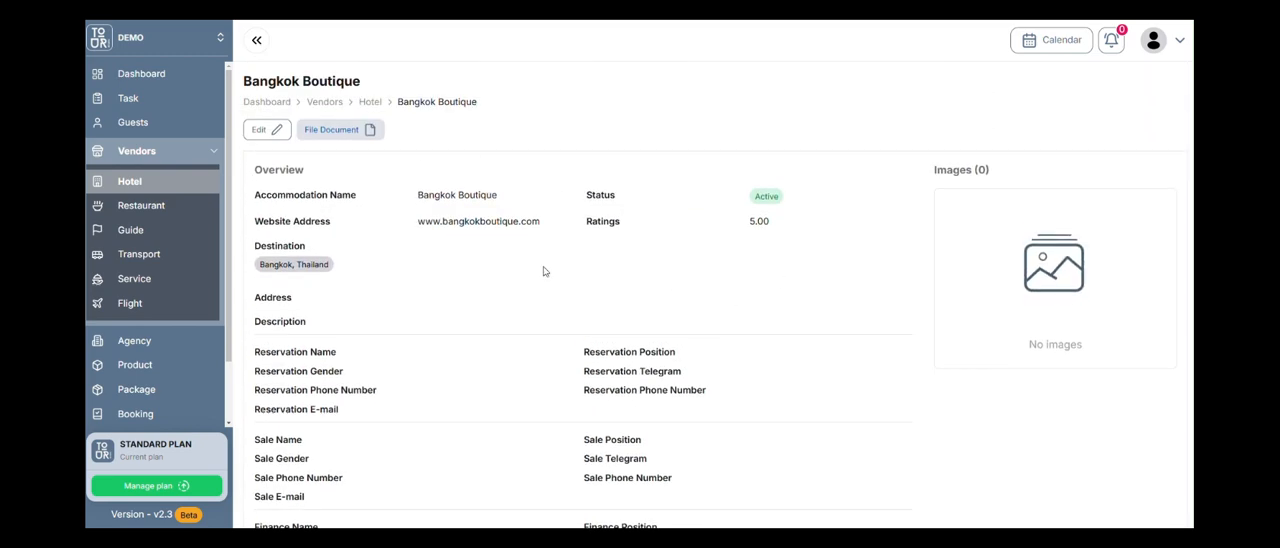
View the hotel's document upload dialog, close it, and look over the images and rooms sections.
click(357, 133)
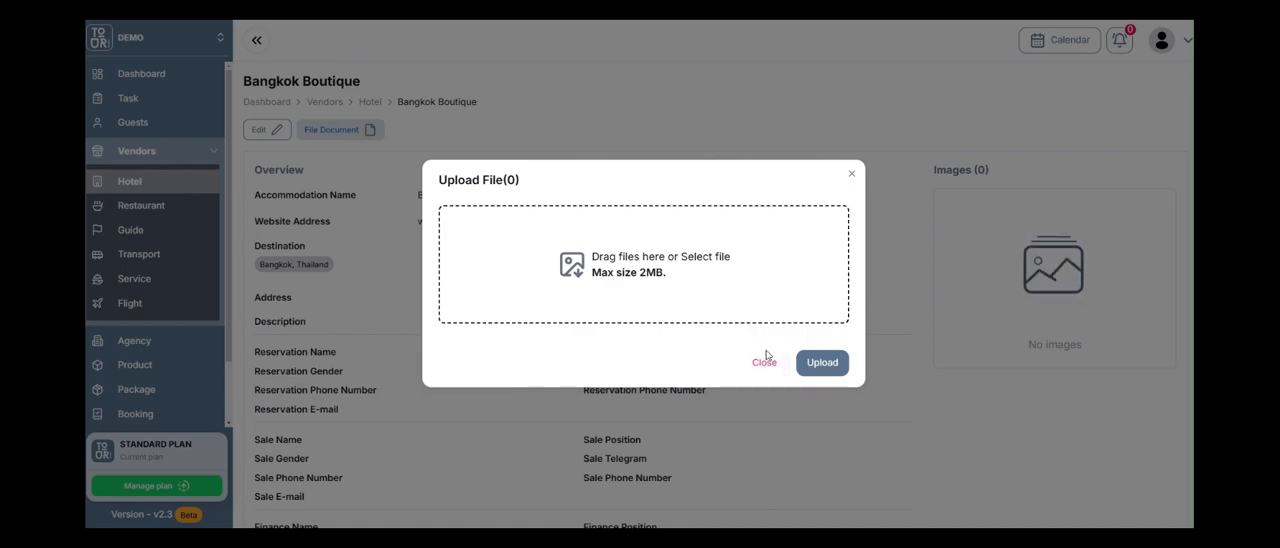
click(764, 362)
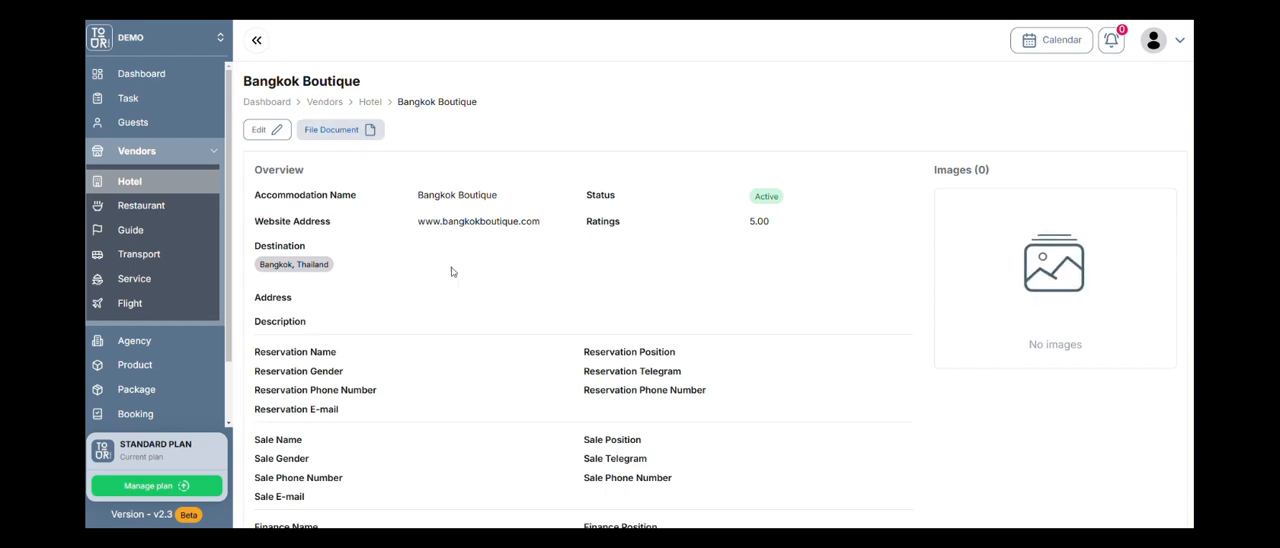
scroll(778, 246, down, 1)
scroll(778, 246, up, 1)
scroll(1065, 308, down, 5)
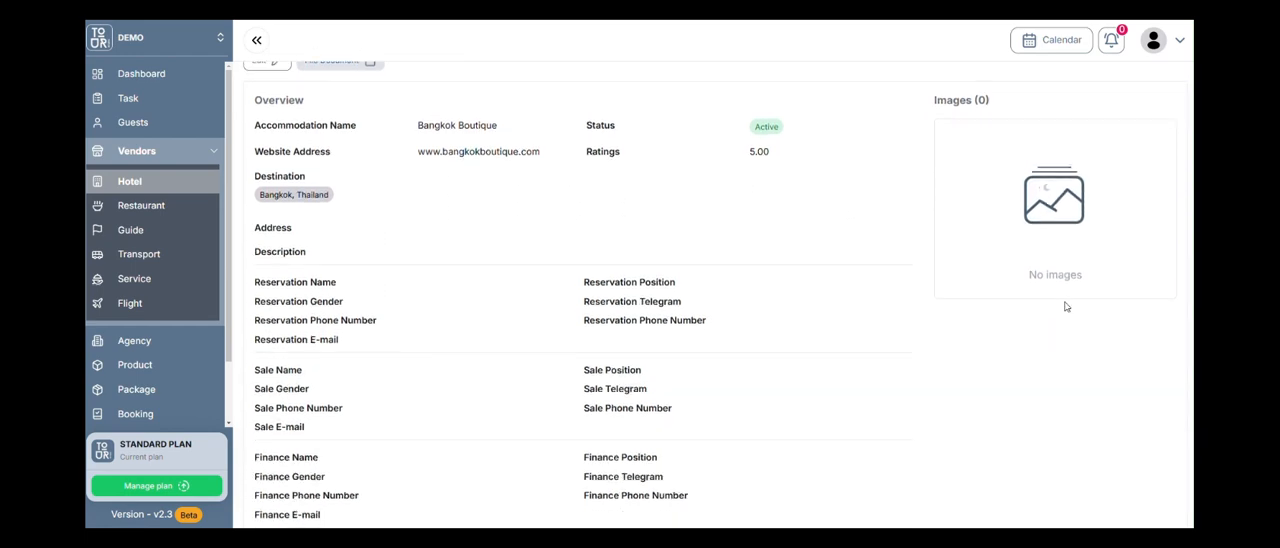
scroll(1065, 308, up, 3)
scroll(1070, 245, down, 4)
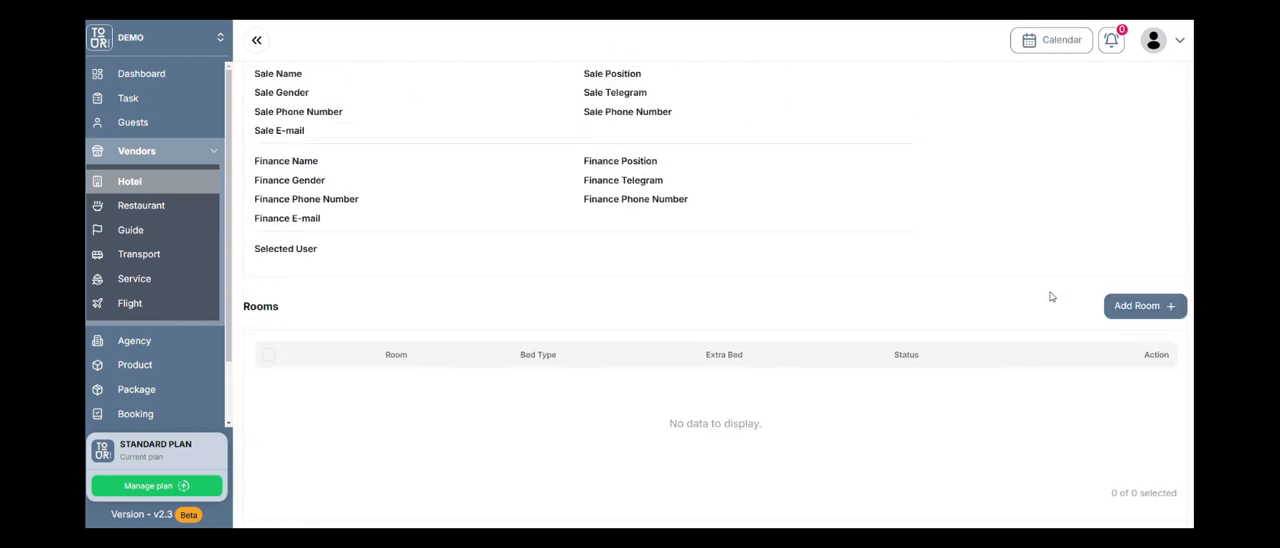
Start a new room for the hotel with room type Standard Double and 0 extra beds.
click(1143, 308)
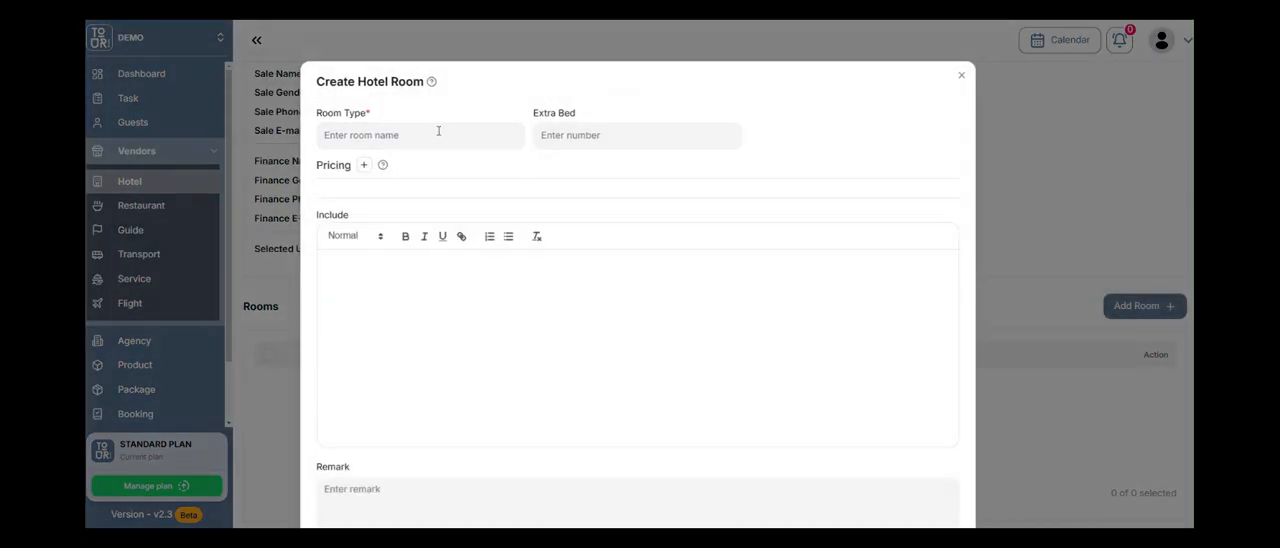
click(438, 131)
text(Sandard Double)
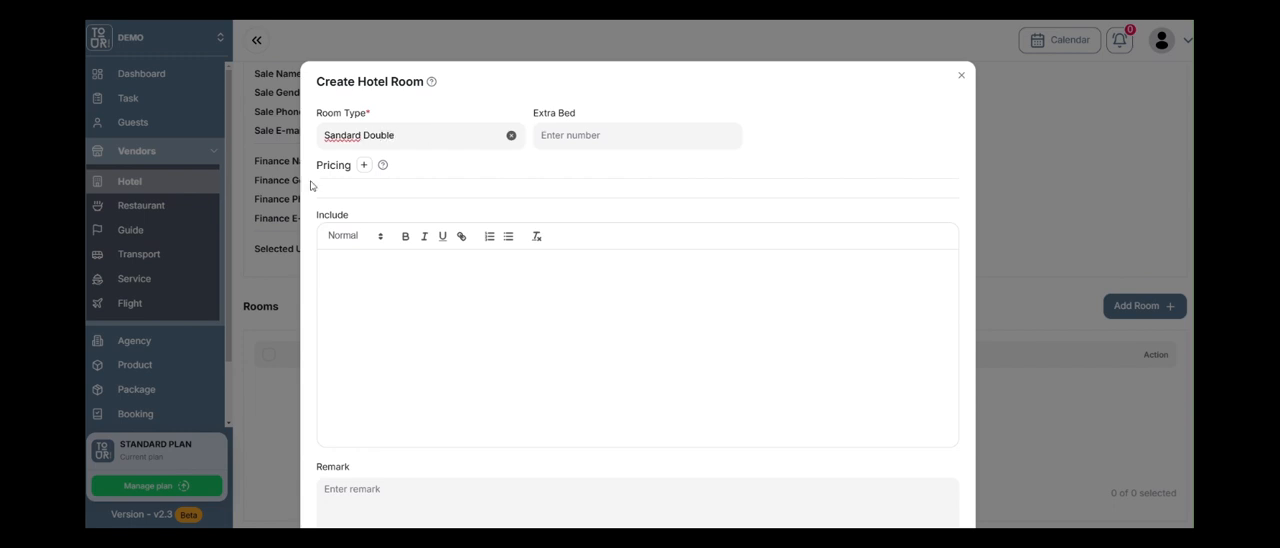
click(331, 135)
text(t)
click(598, 140)
text(0)
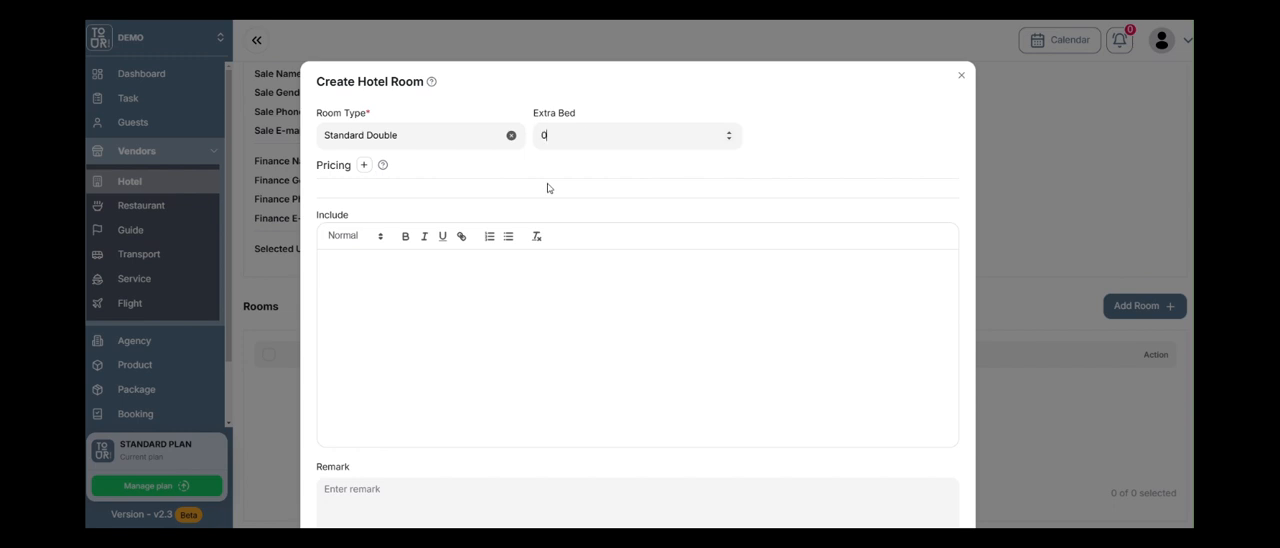
Add a pricing entry titled Jan-10 Rate with a start date of 01/01/2025.
click(364, 165)
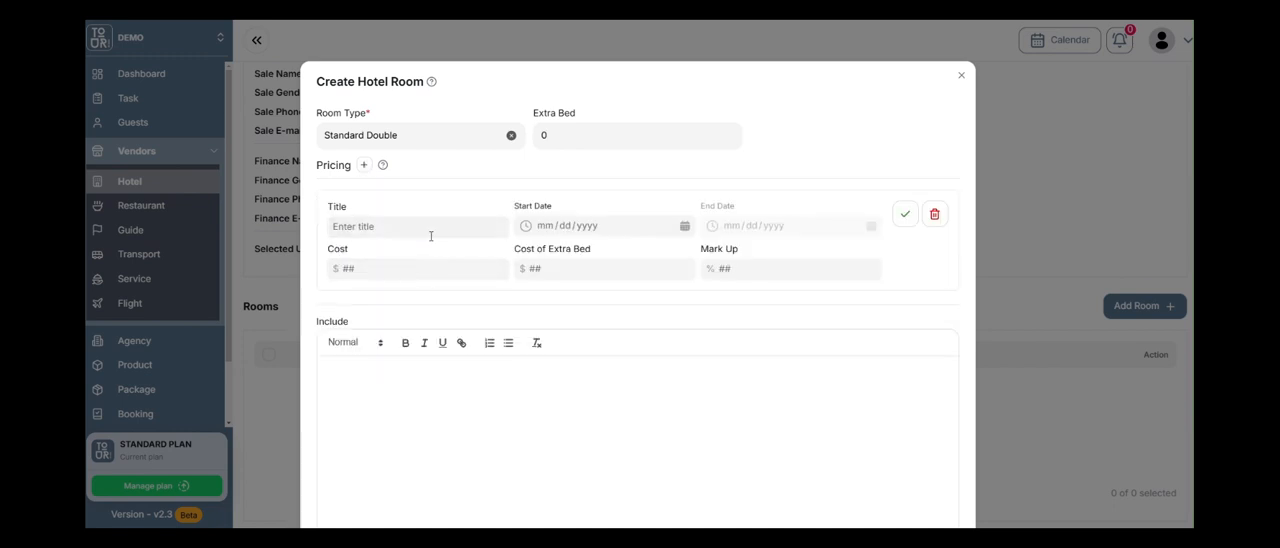
click(431, 236)
text(Jan-10 Rate)
click(684, 226)
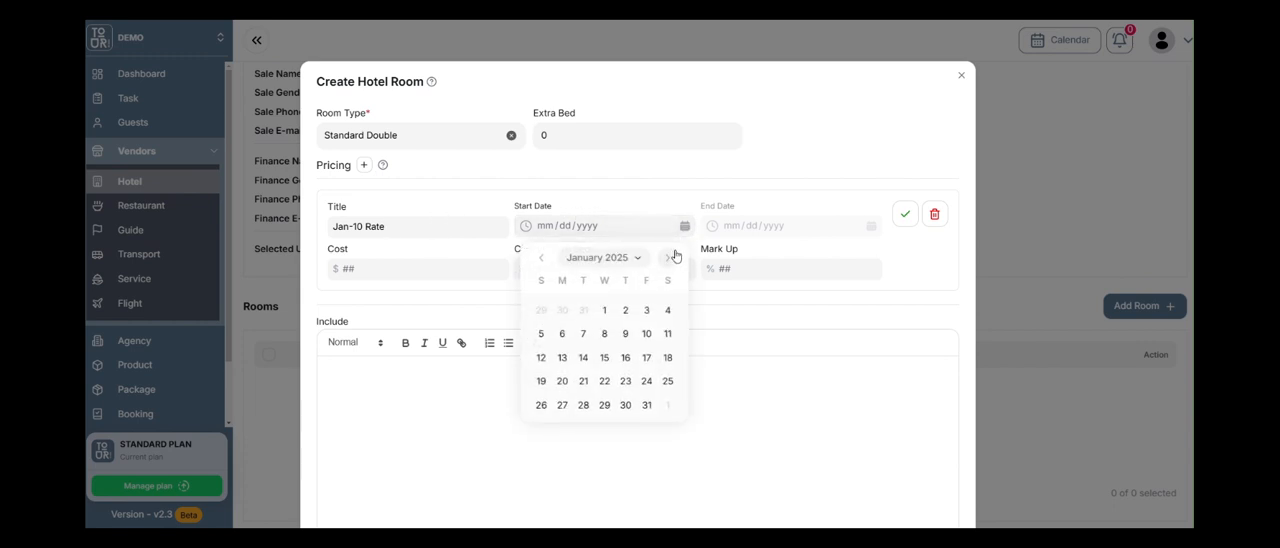
click(604, 310)
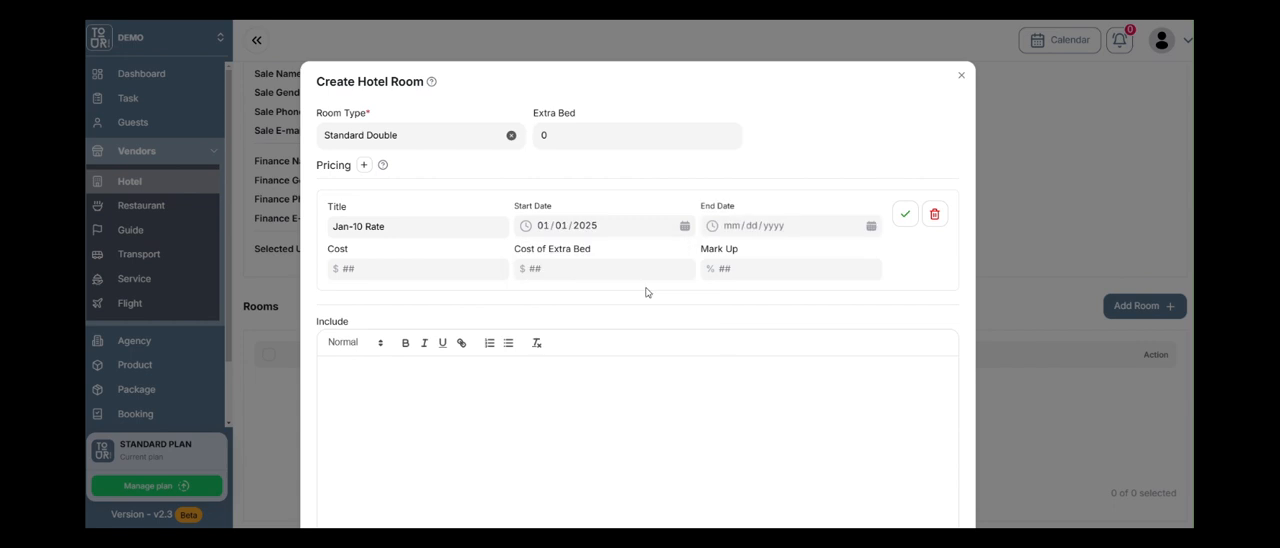
Set the Jan-10 Rate's end date to 10/31/2025.
click(870, 227)
click(860, 260)
click(860, 260)
click(860, 260)
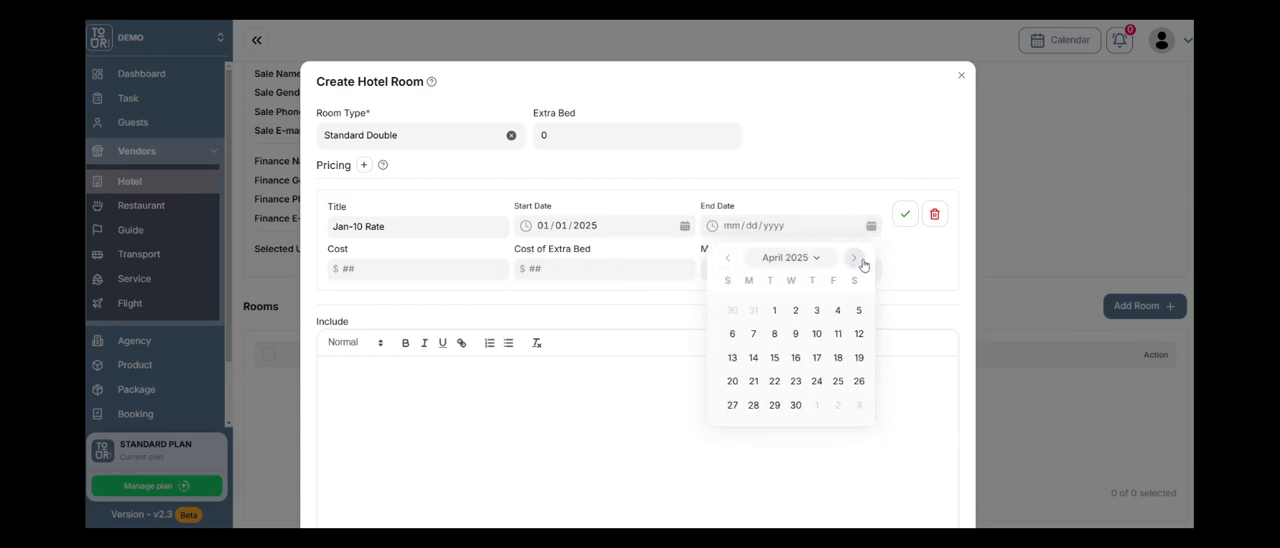
click(860, 260)
click(860, 260)
click(860, 260)
click(860, 260)
click(860, 260)
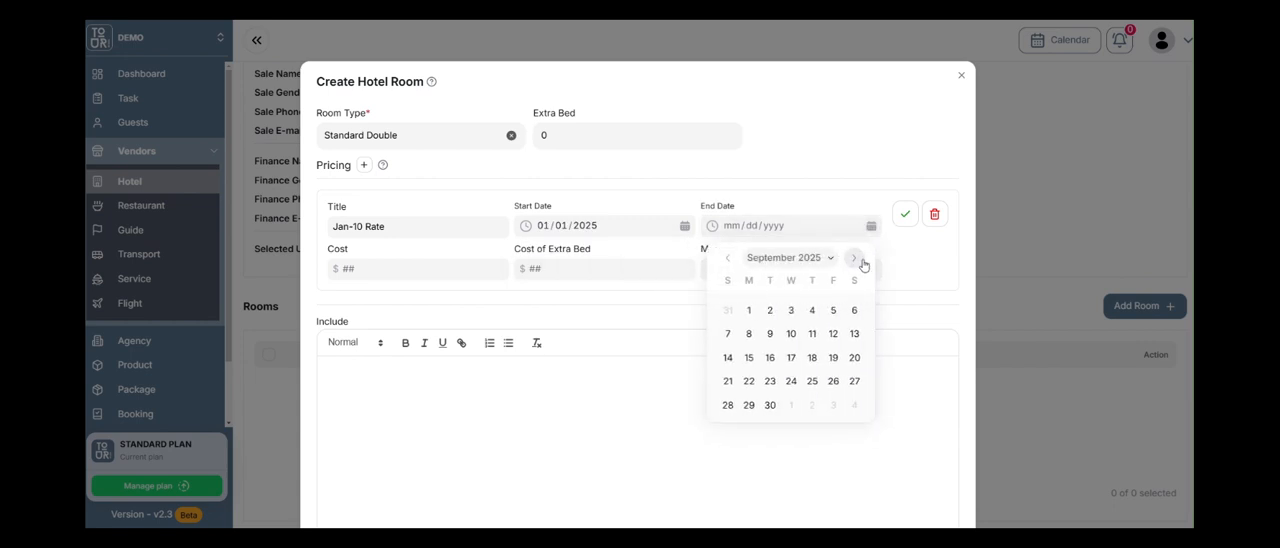
click(860, 260)
click(860, 260)
click(860, 260)
click(728, 258)
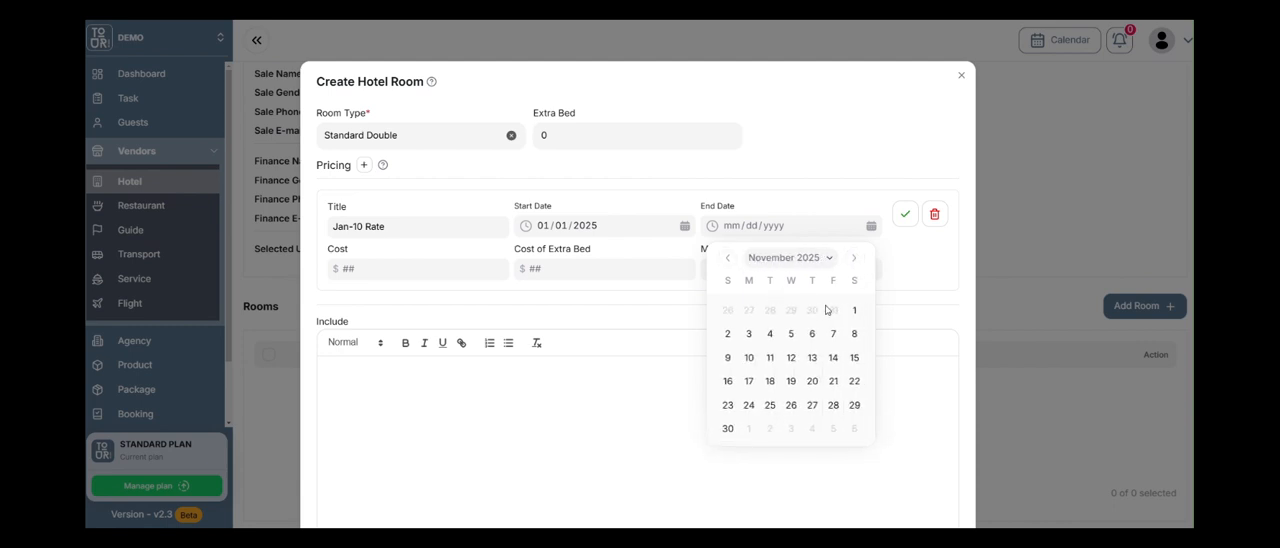
click(728, 258)
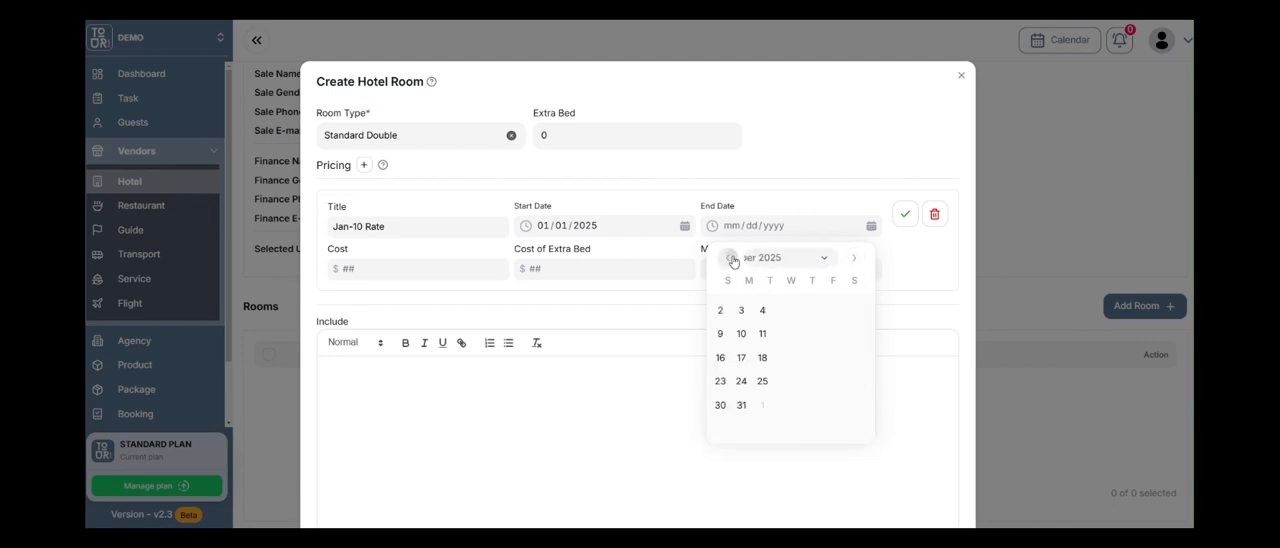
click(833, 404)
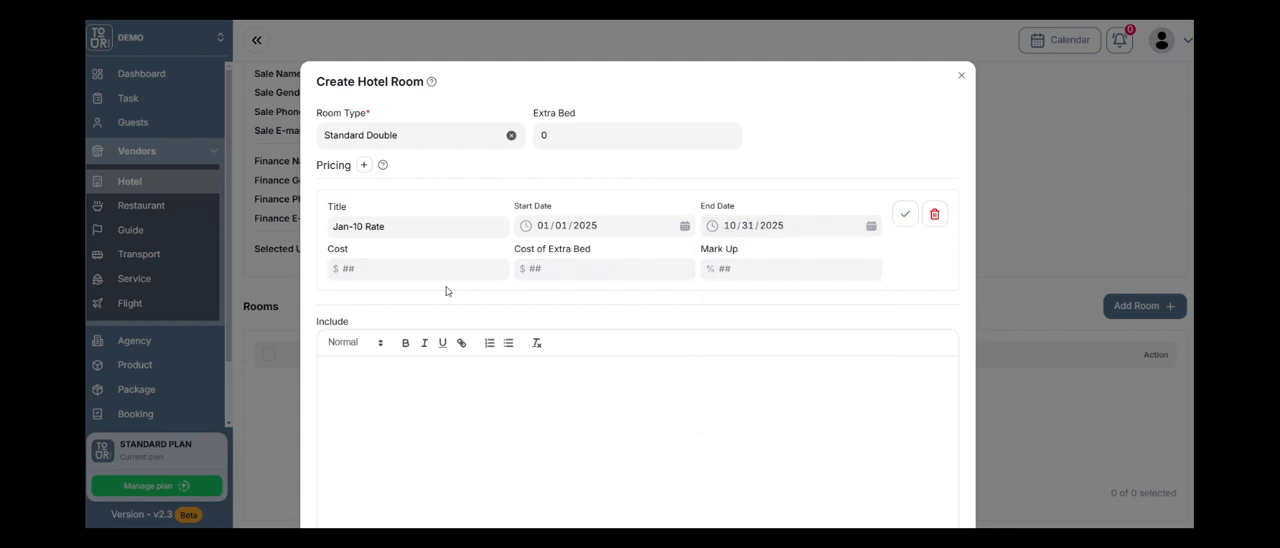
Set the rate's cost to $100, extra bed cost to $0 and mark up to 20%, and confirm the pricing entry.
click(415, 268)
click(549, 272)
click(757, 263)
click(904, 214)
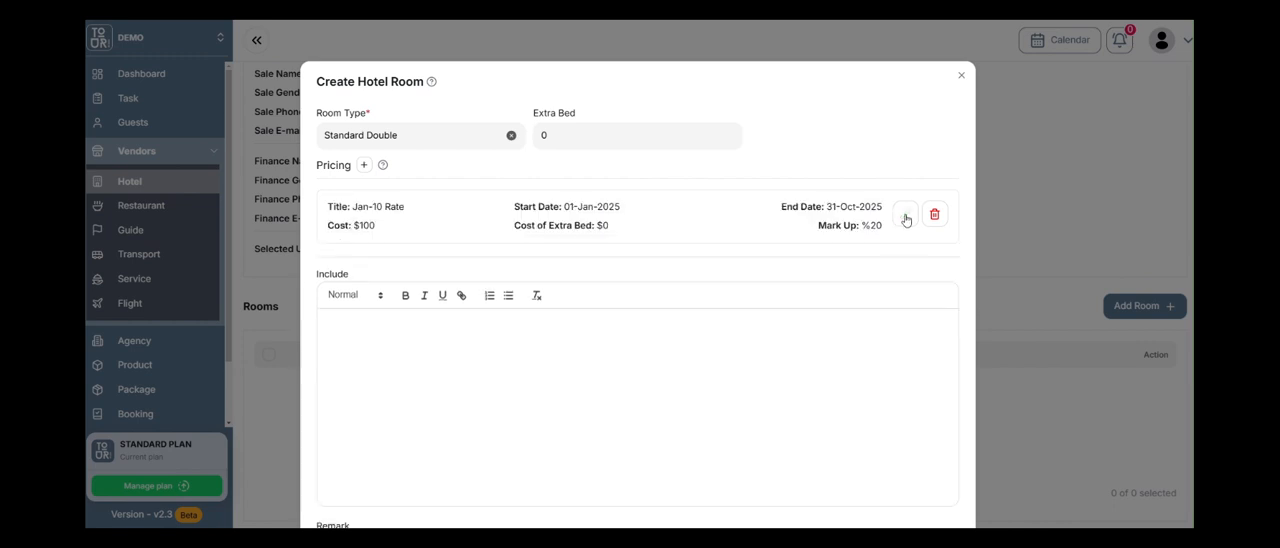
click(365, 166)
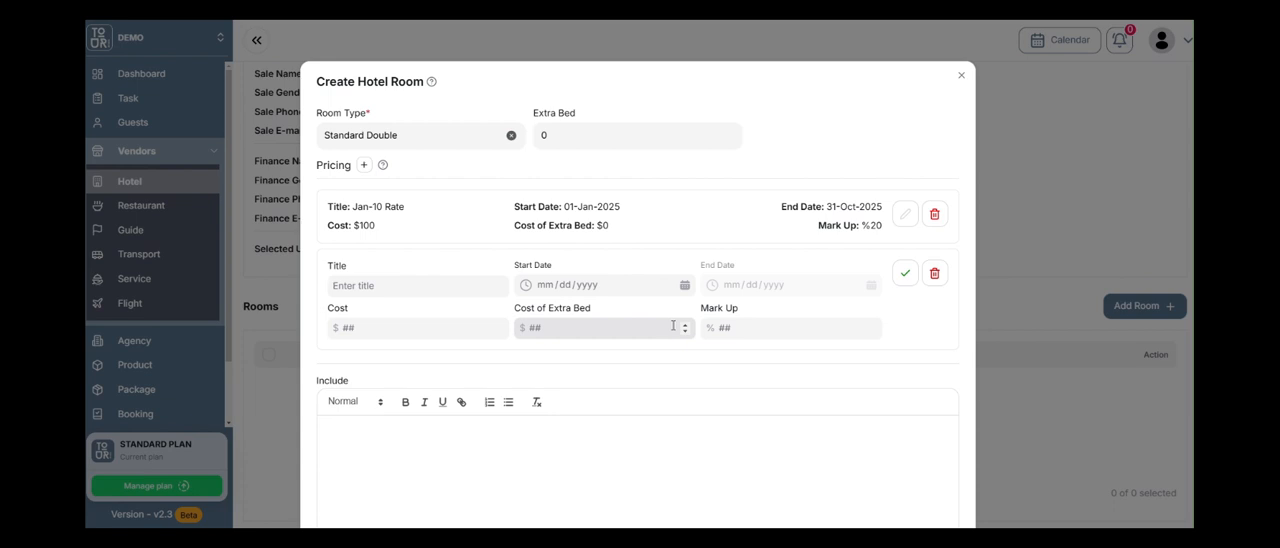
scroll(780, 297, down, 2)
scroll(789, 289, up, 2)
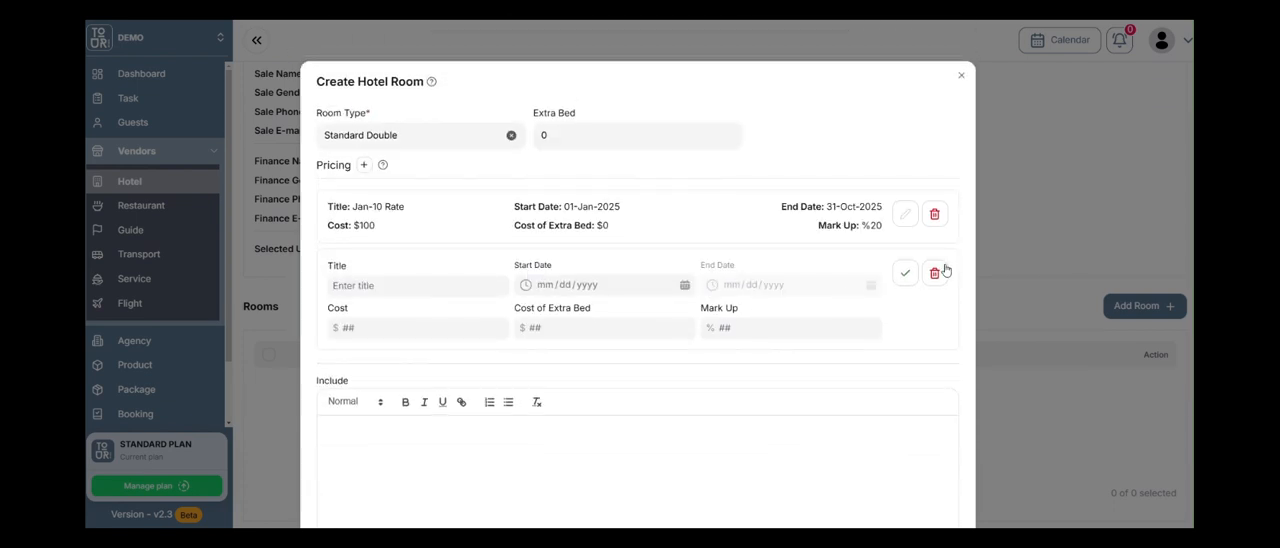
click(936, 272)
Submit the room with the include and remark fields empty, and open the image upload for Standard Double.
scroll(563, 240, down, 2)
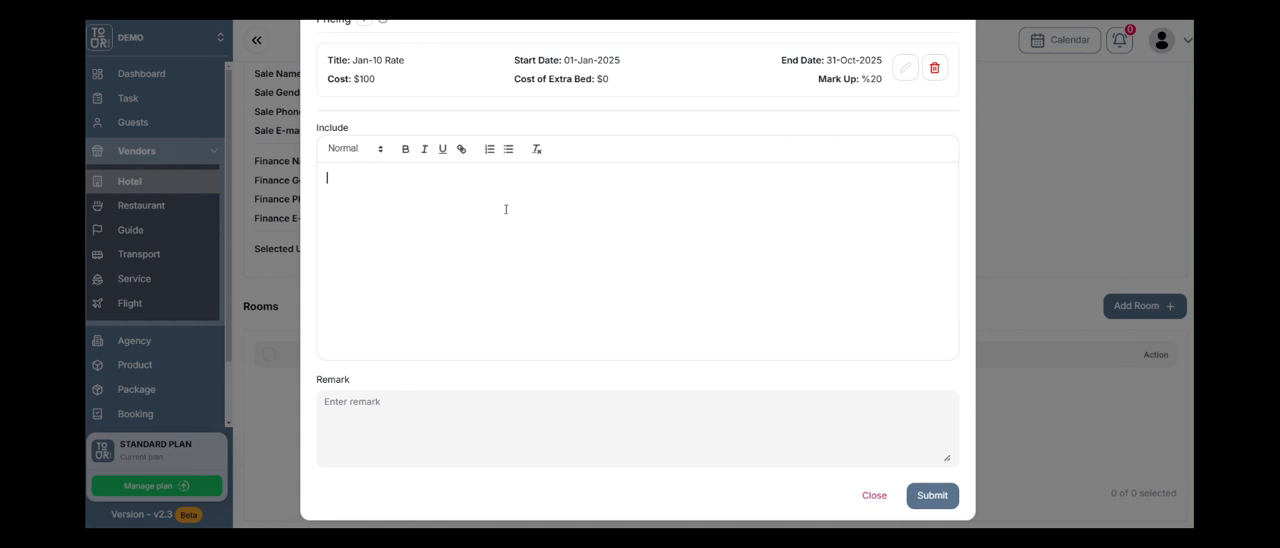
click(461, 222)
scroll(461, 222, down, 1)
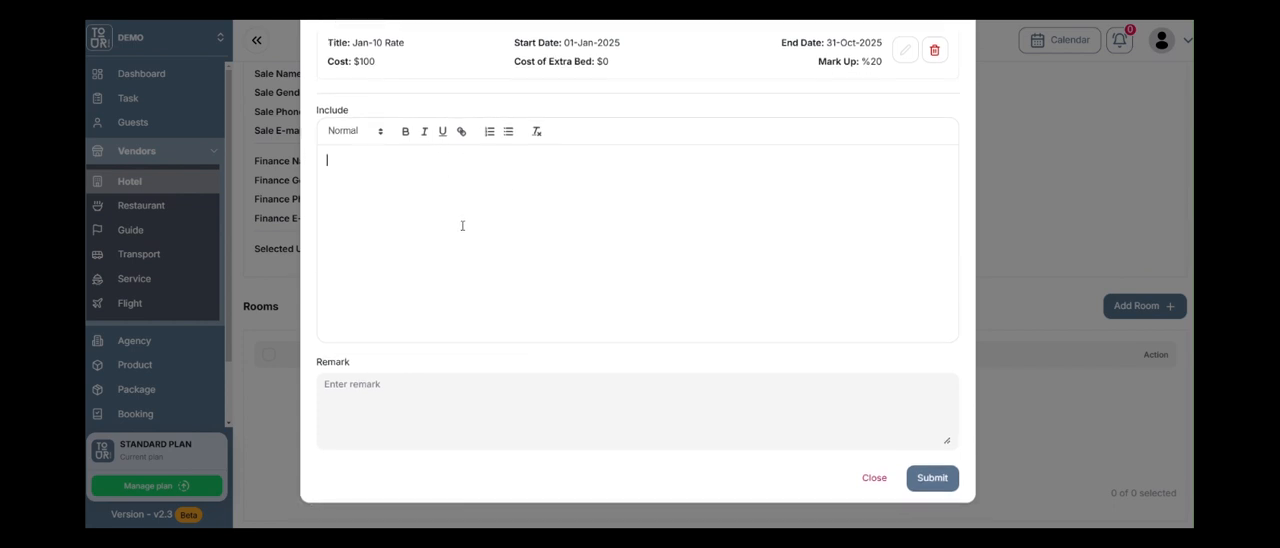
click(913, 471)
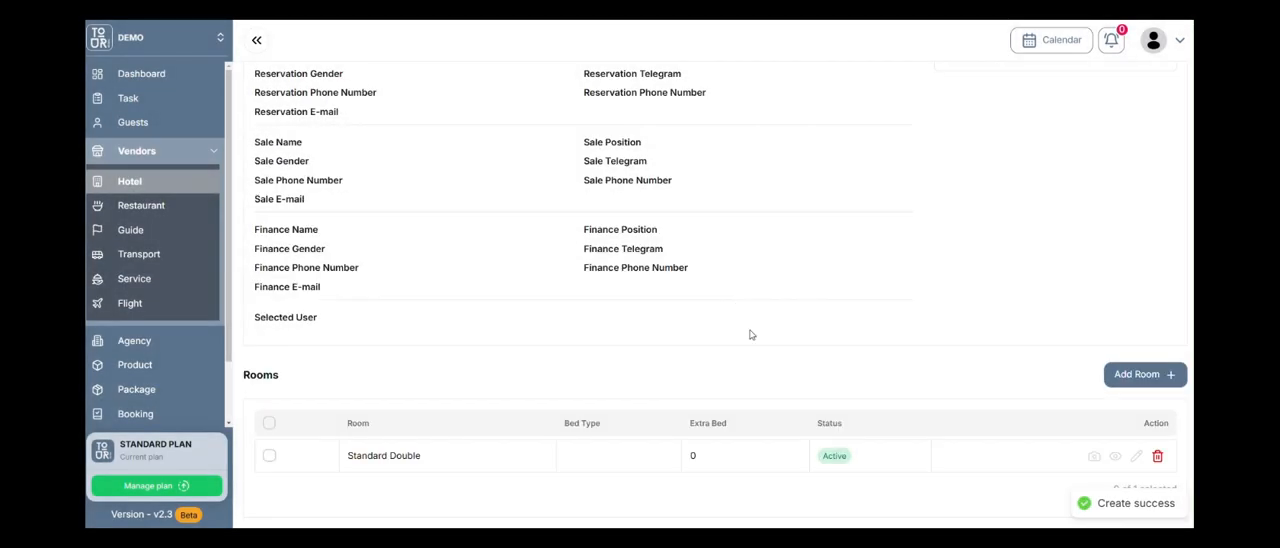
click(1094, 457)
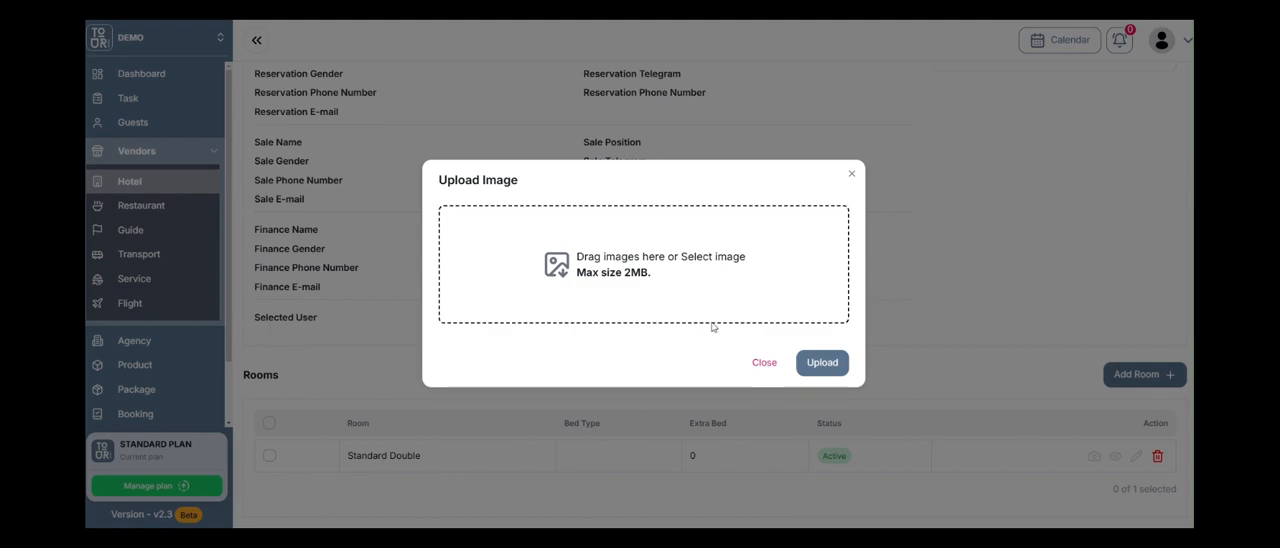
Close the image upload without adding a picture and review the Bangkok Boutique hotel's overview and rooms.
click(764, 362)
scroll(749, 414, up, 3)
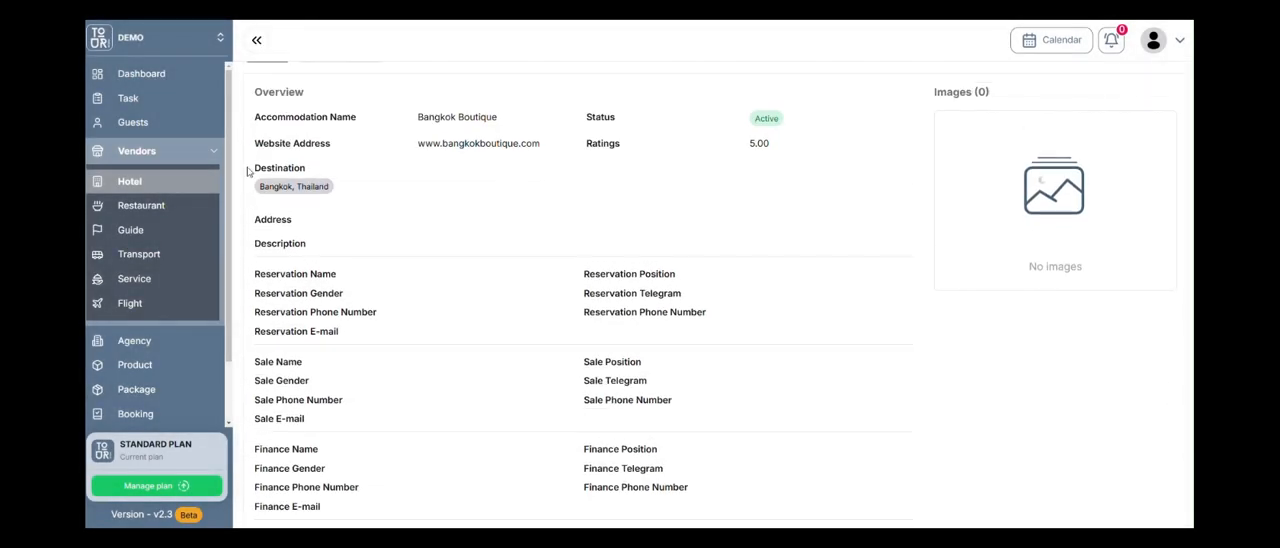
scroll(580, 193, up, 1)
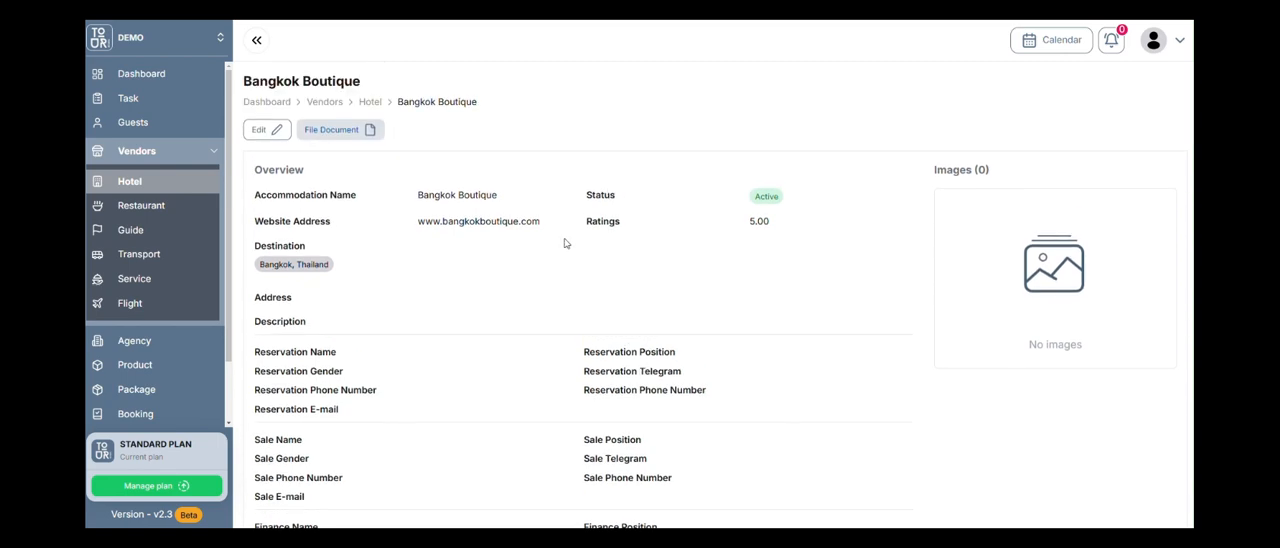
scroll(659, 220, down, 3)
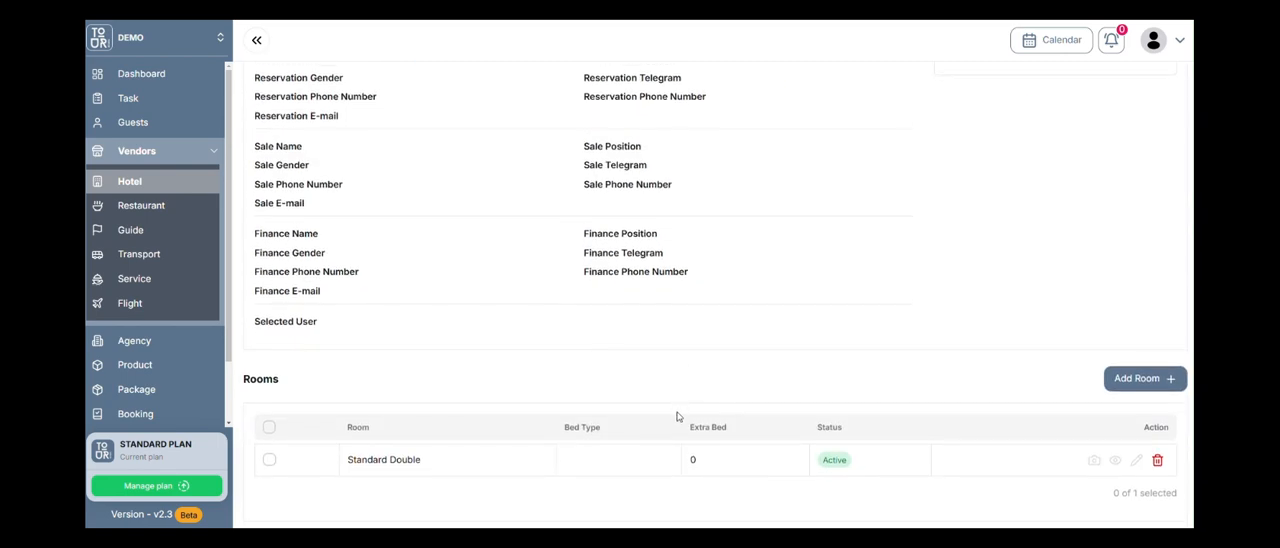
scroll(677, 417, down, 1)
scroll(543, 240, up, 3)
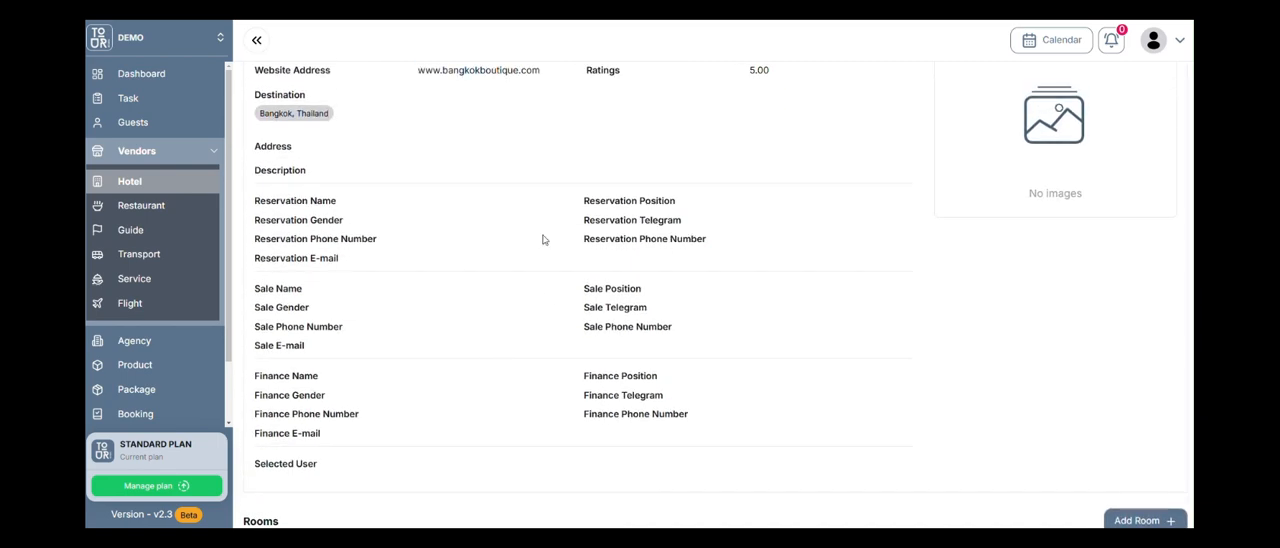
scroll(589, 270, down, 1)
scroll(589, 268, up, 1)
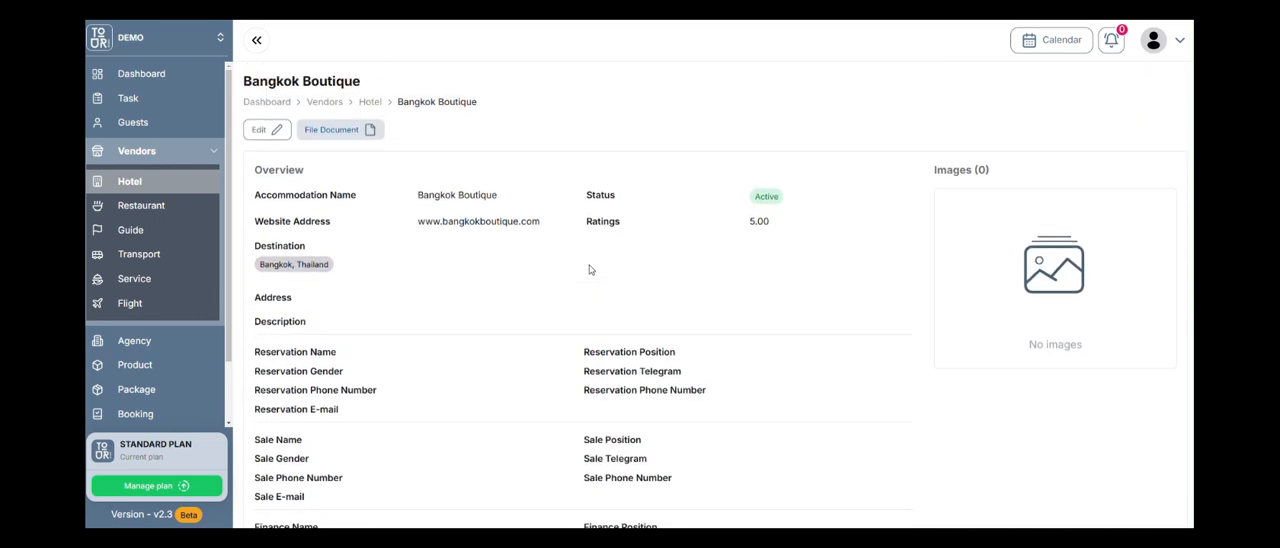
scroll(589, 346, down, 4)
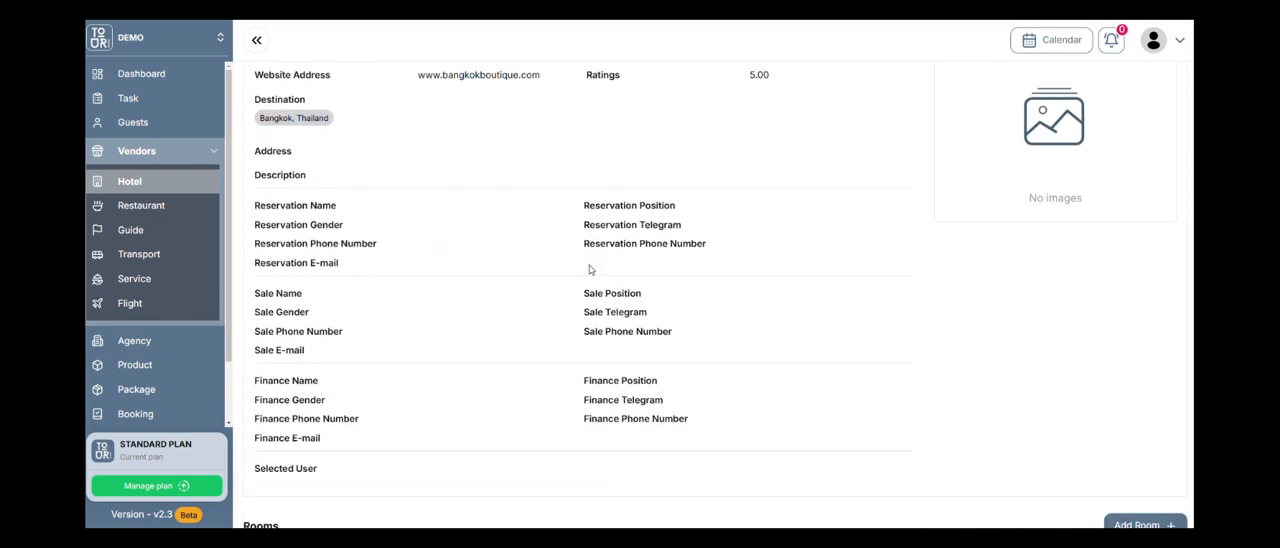
Open the Siem Reap Restaurant vendor's details, examine the new menu form with a blank pricing entry, and close it unsaved.
click(185, 205)
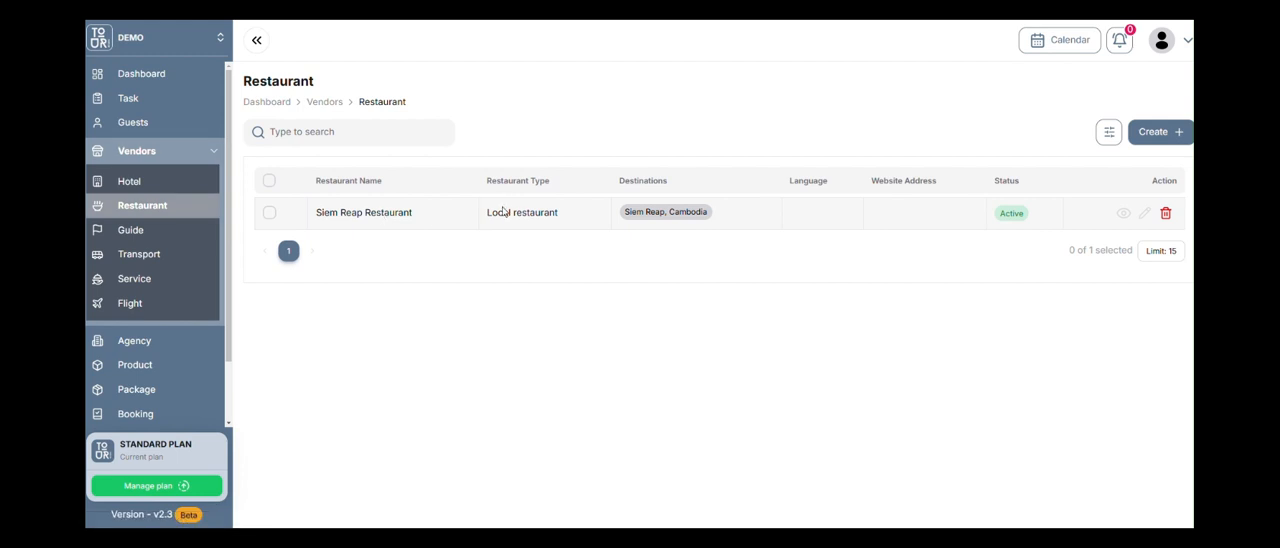
click(1123, 213)
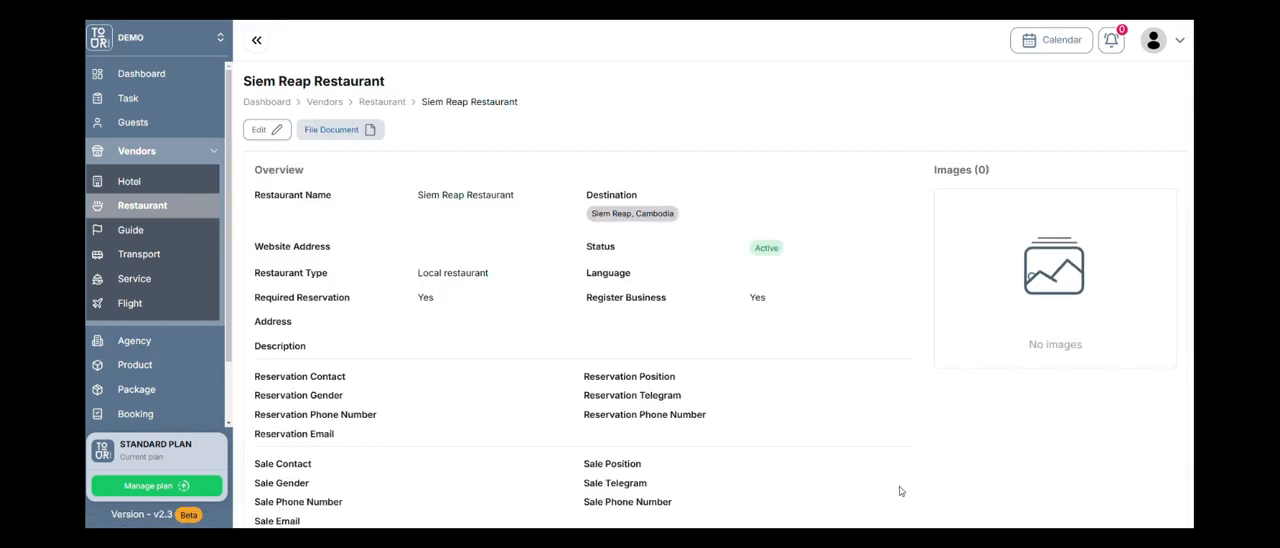
scroll(737, 423, down, 5)
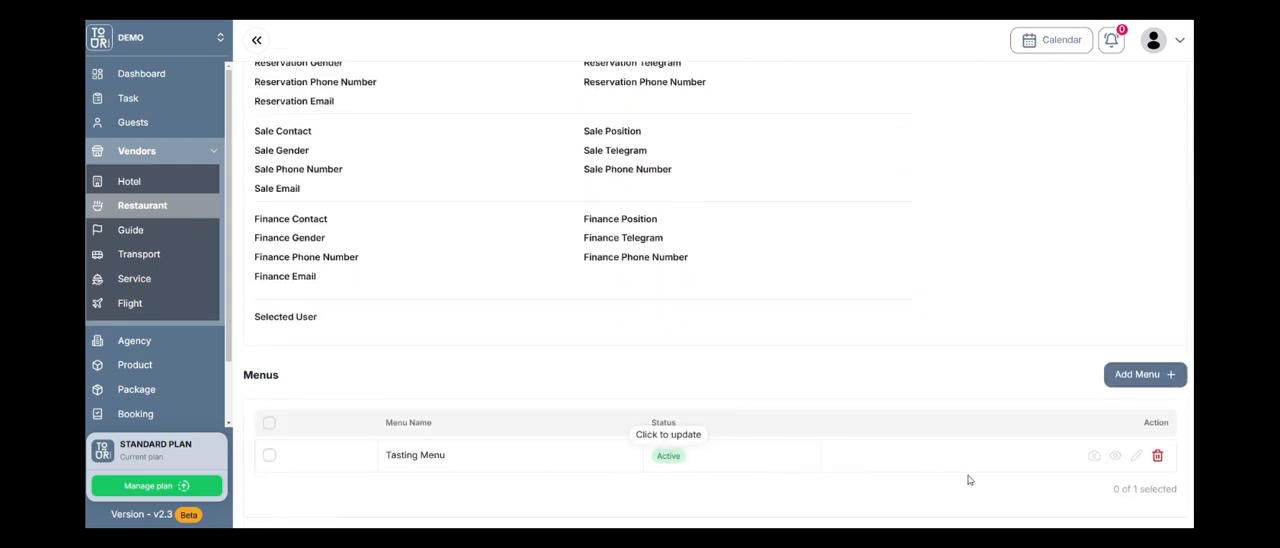
click(1140, 374)
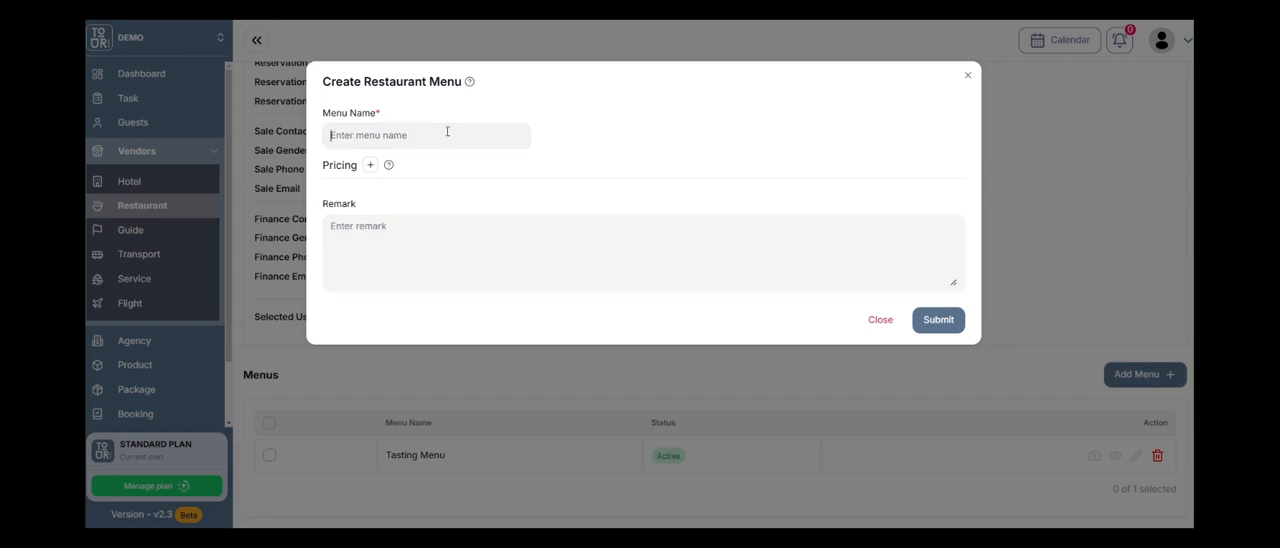
click(370, 166)
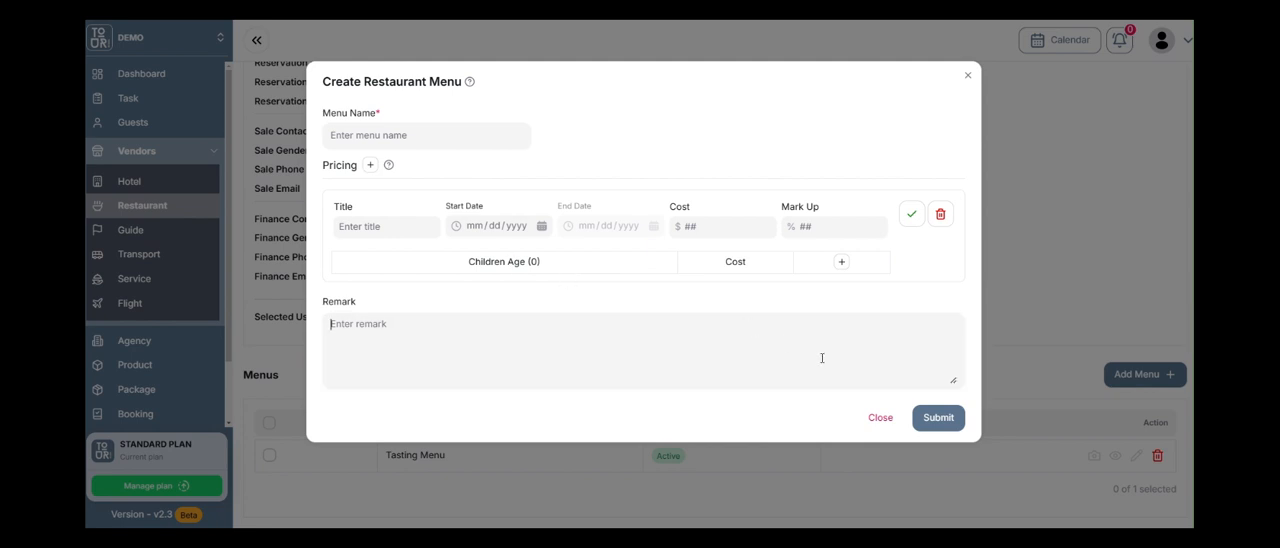
click(882, 420)
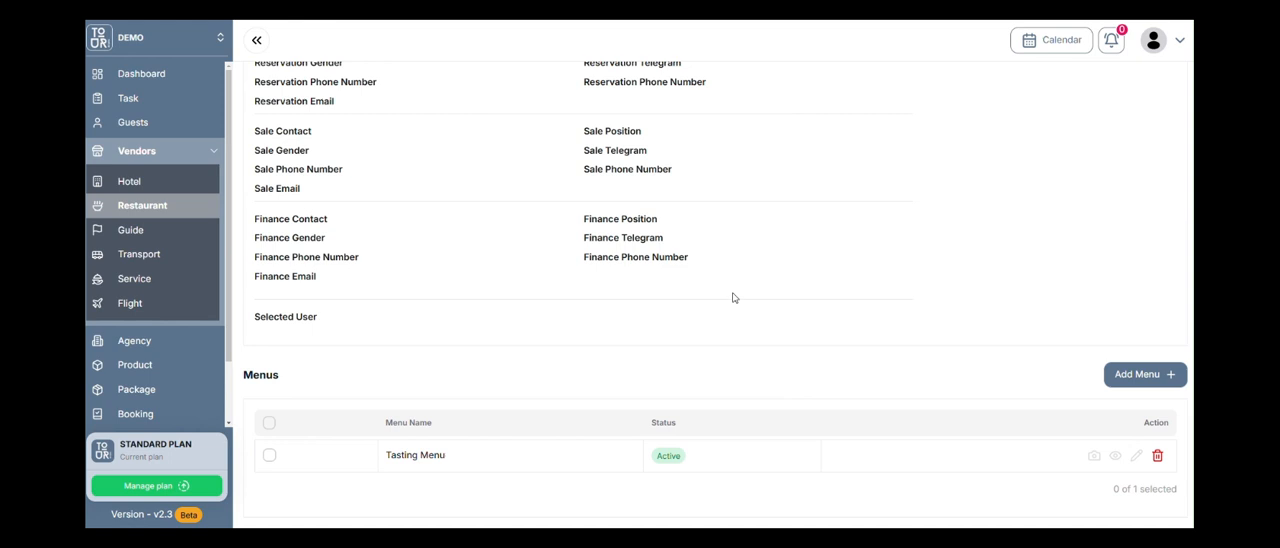
Open the Siem Reap Guide vendor's details, inspect the English Guiding service and its edit form, and close both without changes.
click(155, 230)
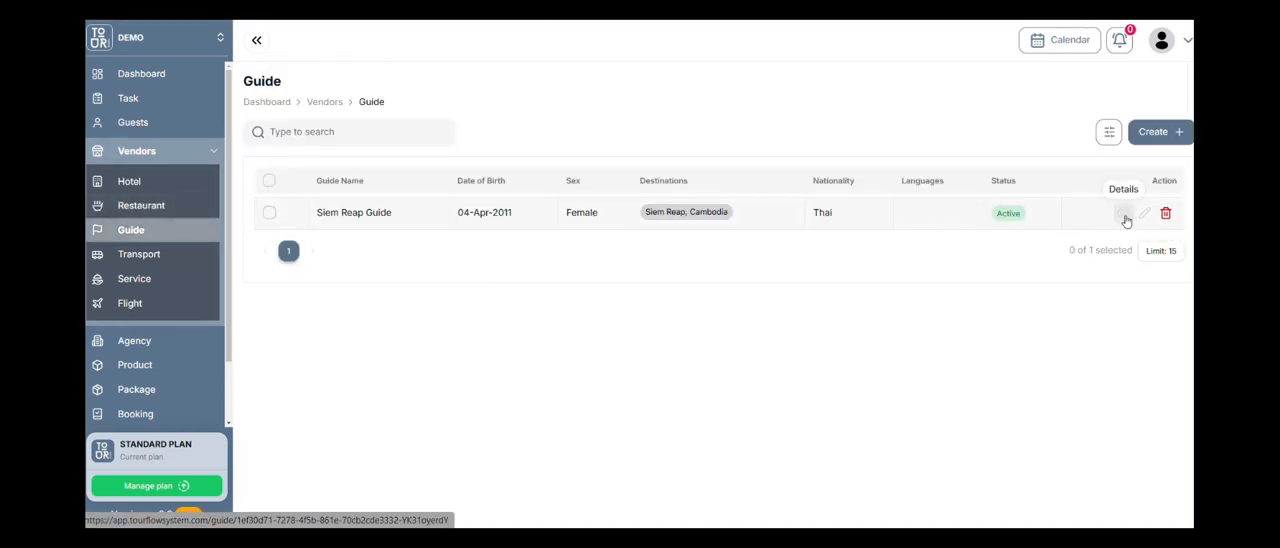
click(1123, 214)
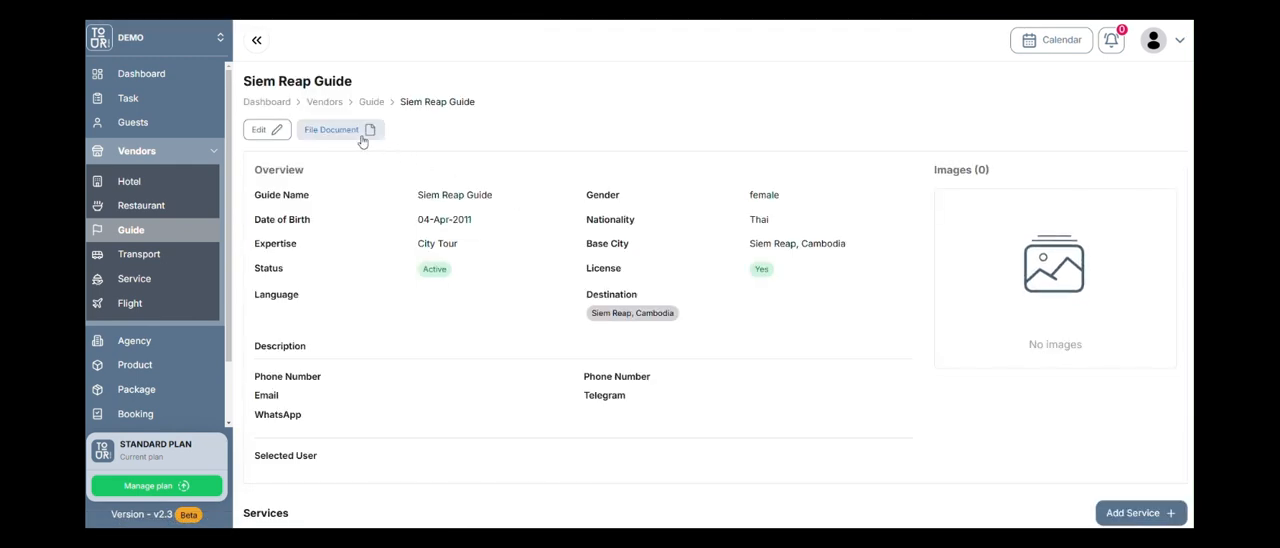
scroll(746, 297, down, 2)
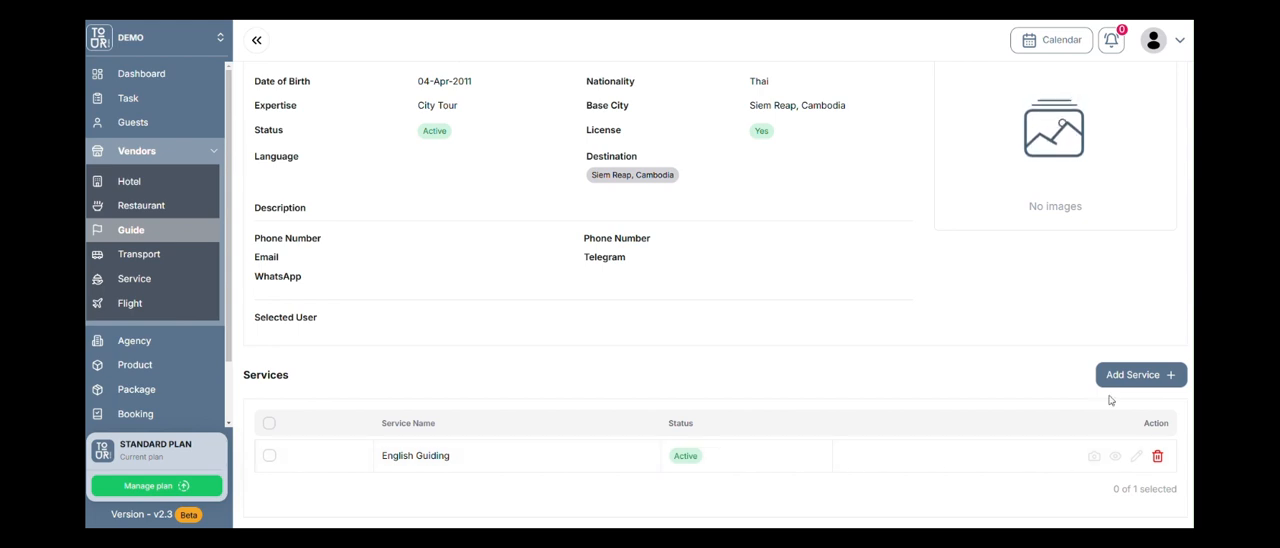
click(1115, 457)
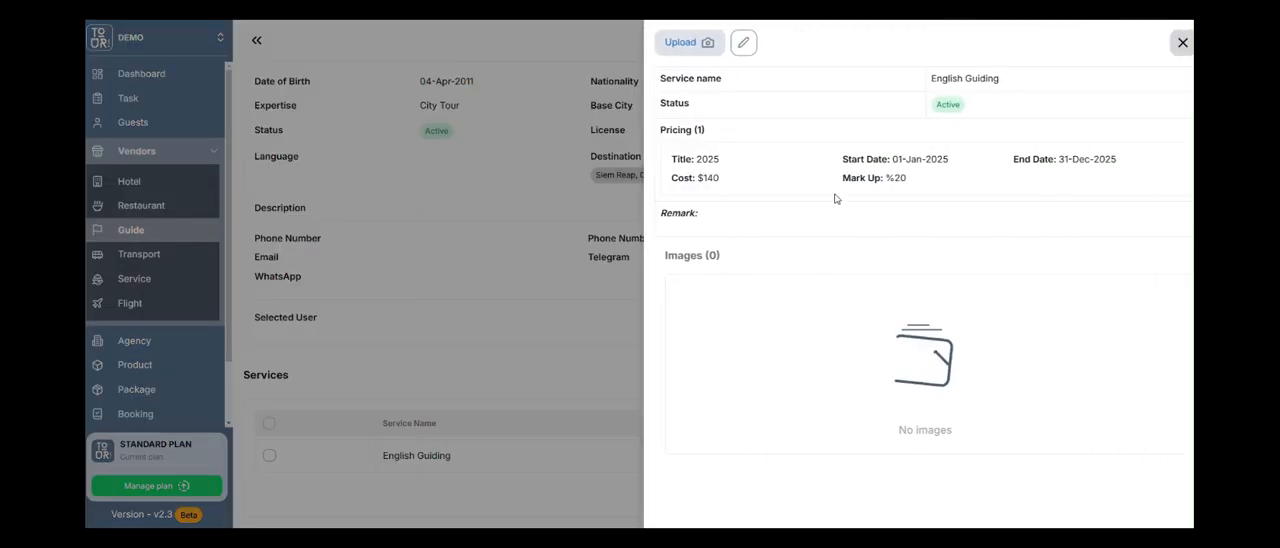
click(745, 45)
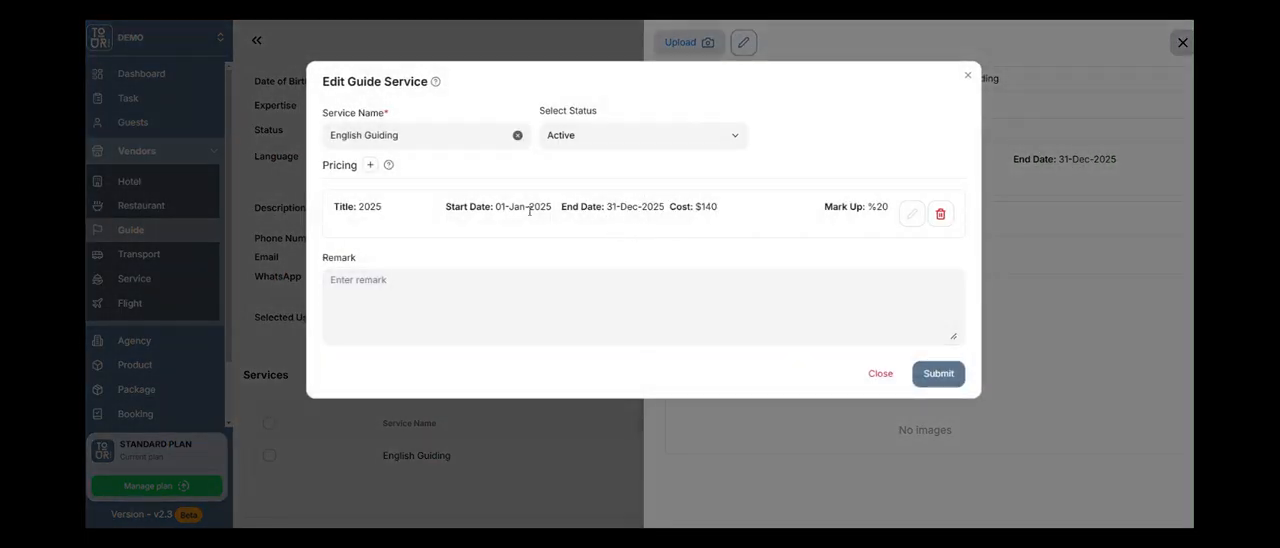
click(878, 374)
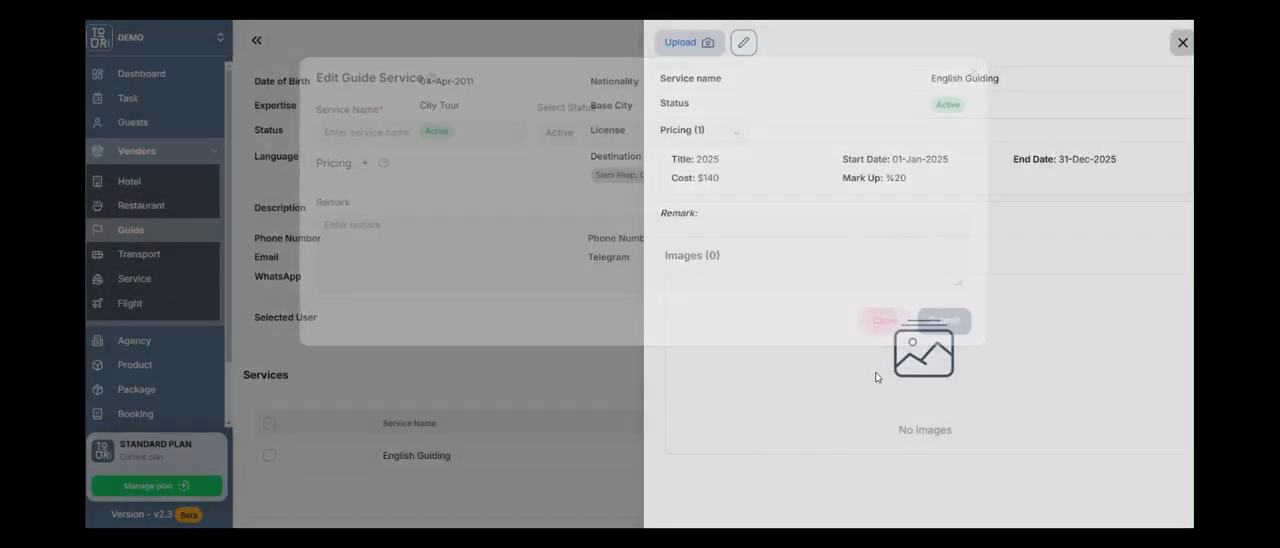
click(1182, 42)
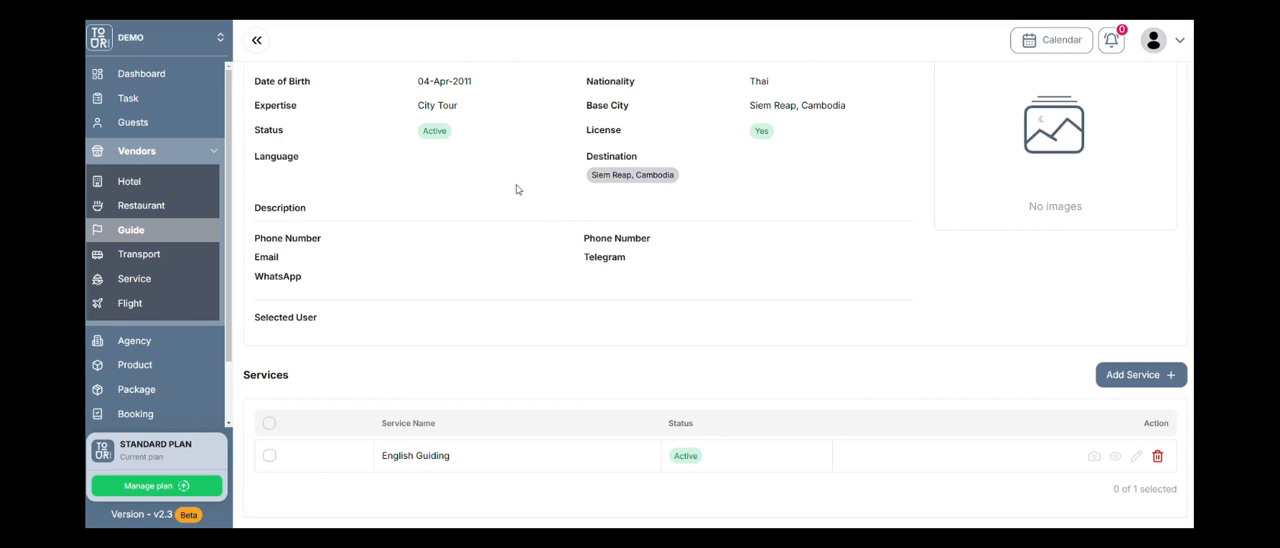
Review the Siem Reap Guide page and look at the English Guiding service's image upload, closing it without adding an image.
scroll(598, 358, up, 1)
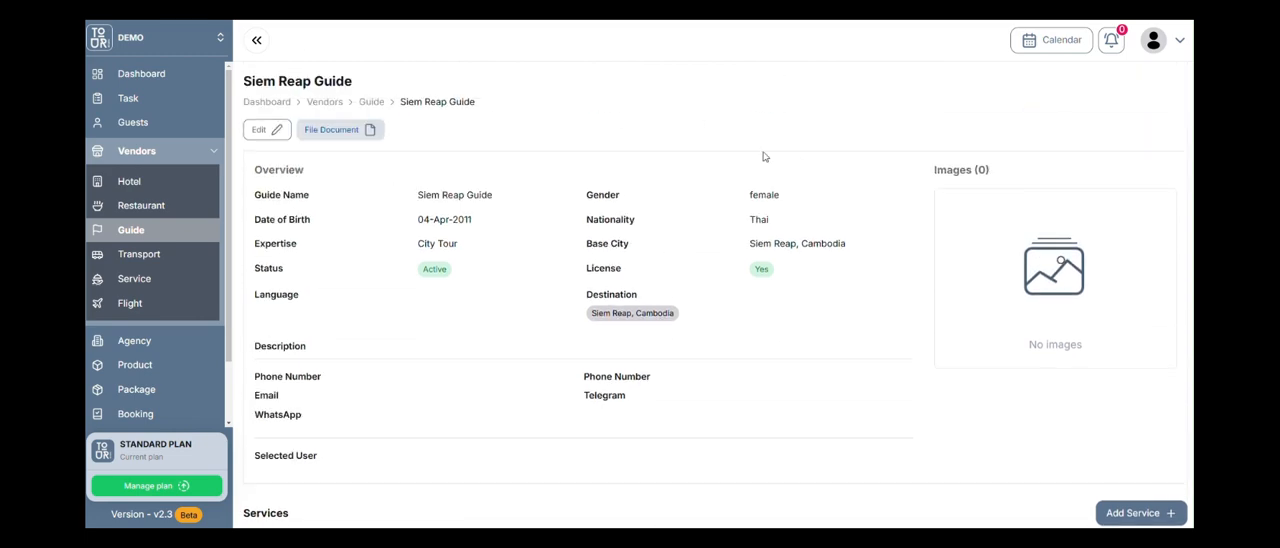
scroll(366, 240, down, 2)
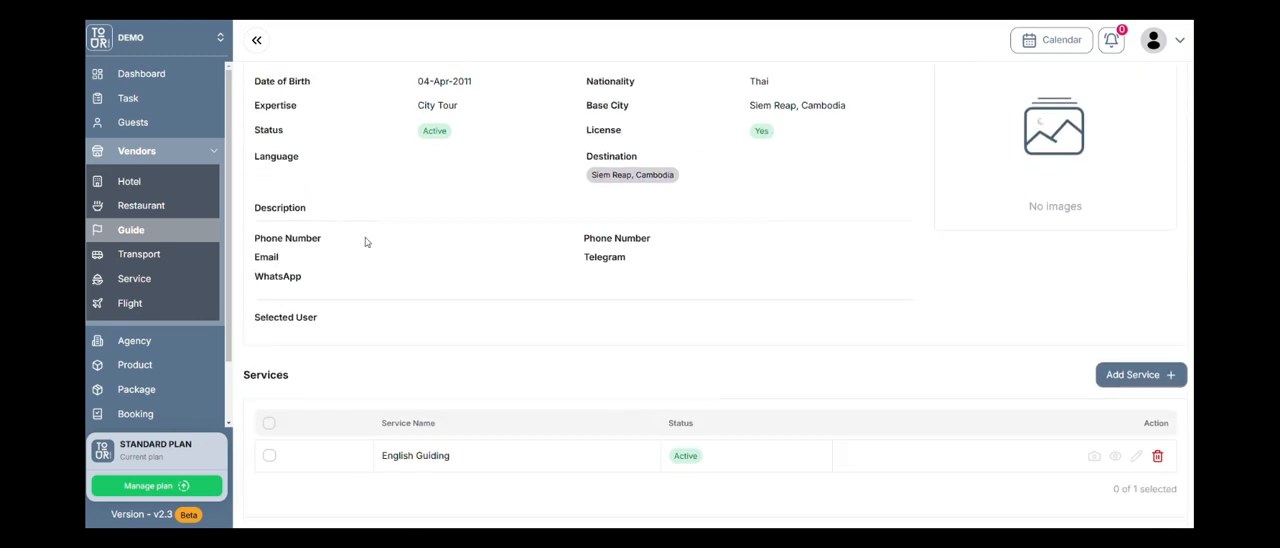
click(1094, 458)
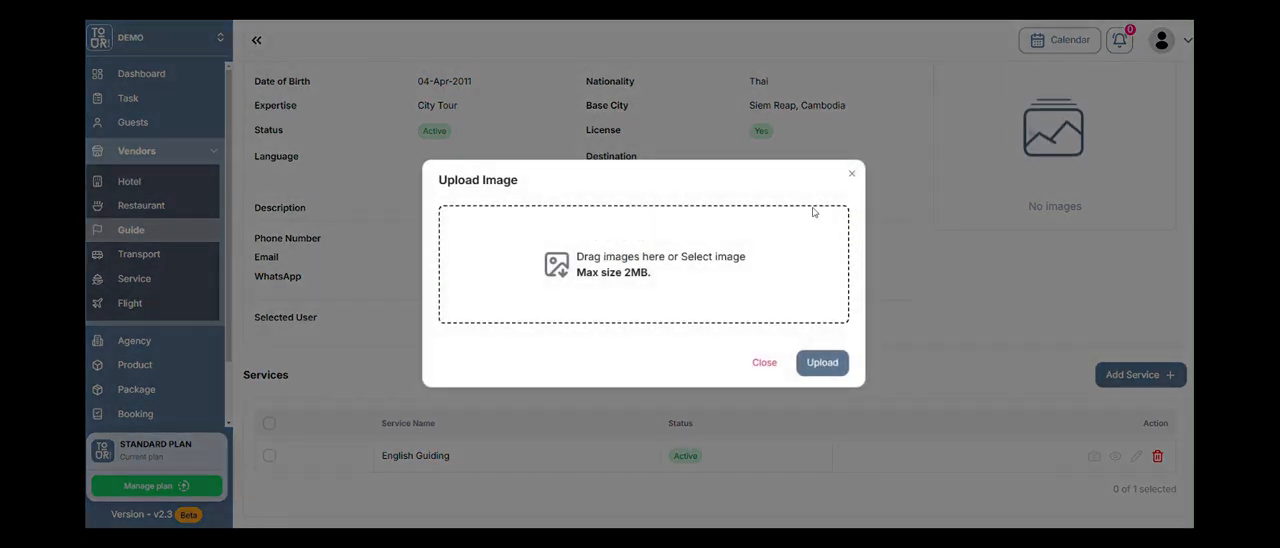
click(851, 174)
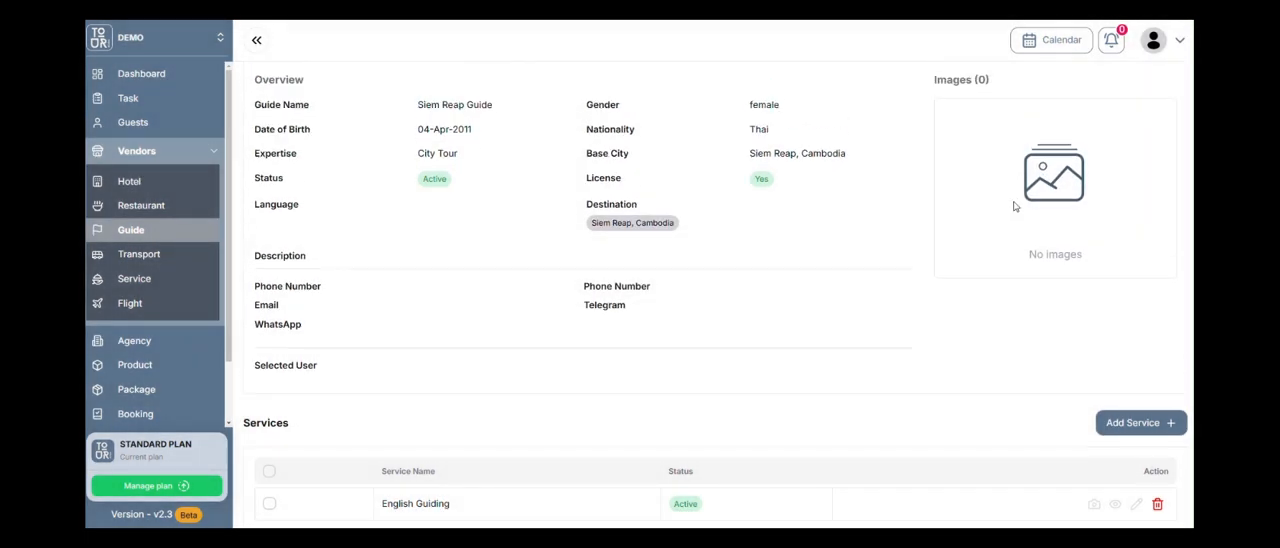
scroll(1014, 206, up, 1)
Add Phnom Penh, Cambodia as a destination of the Siem Reap Transport vendor and submit the edit.
click(136, 258)
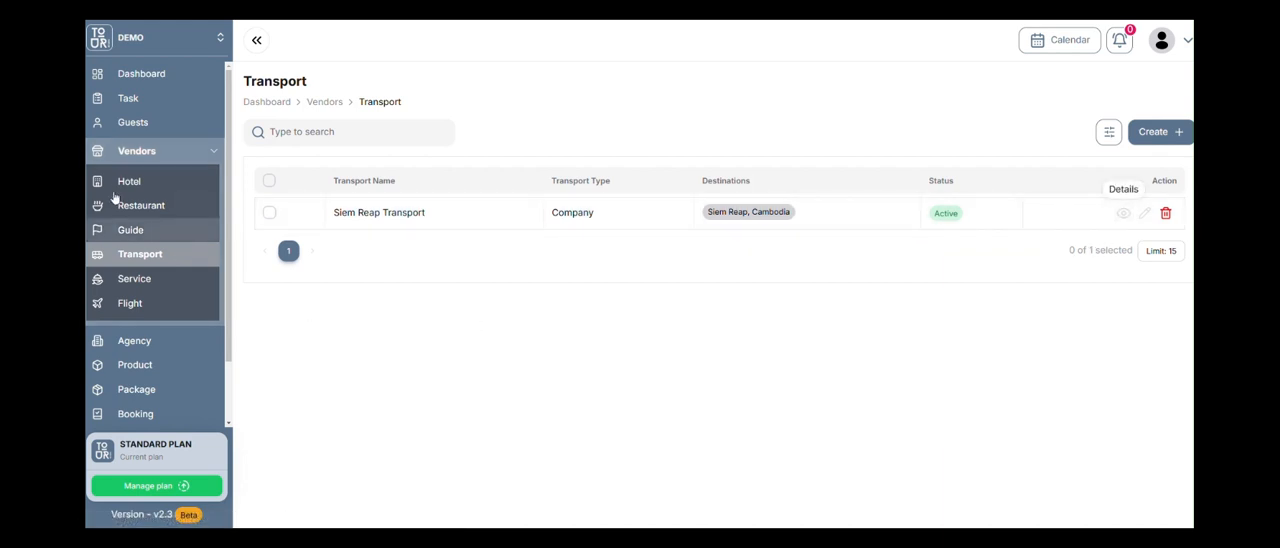
click(1143, 214)
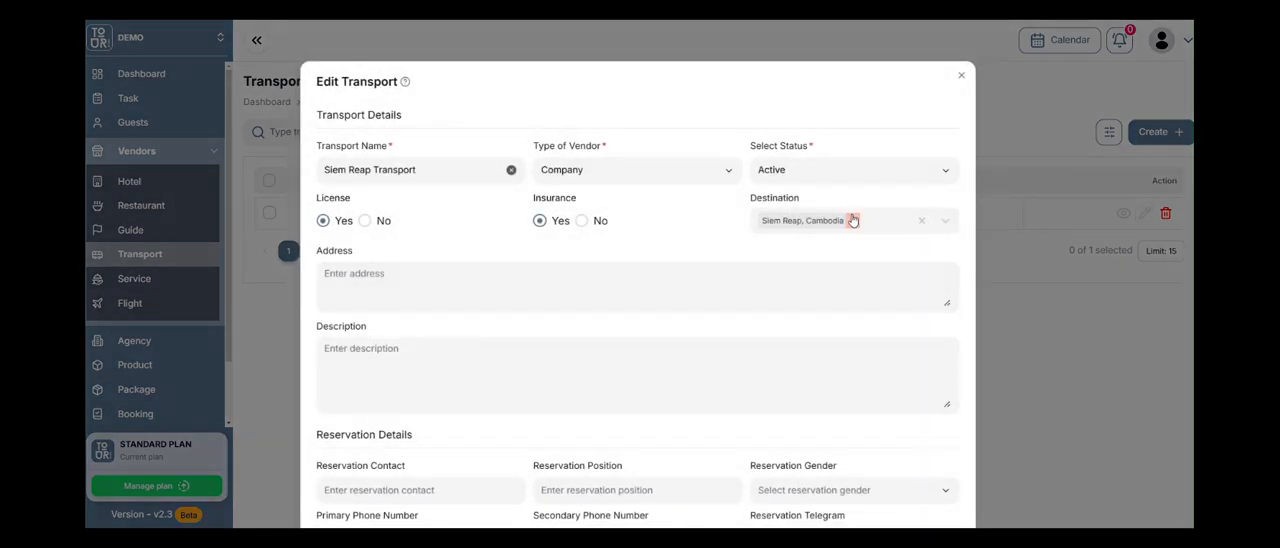
click(882, 229)
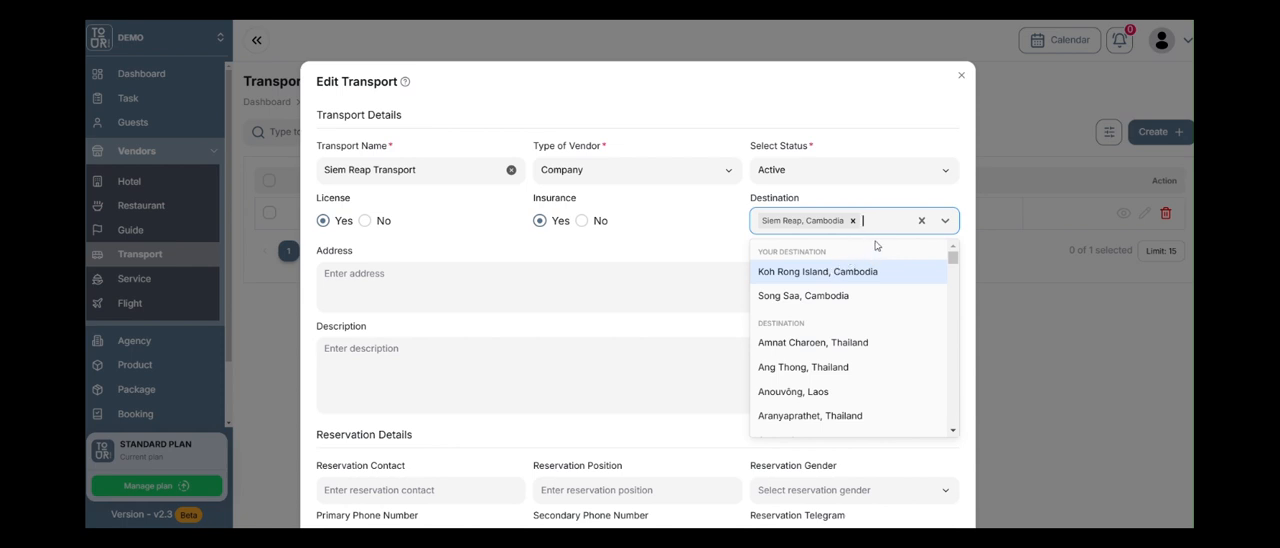
text(phnom p)
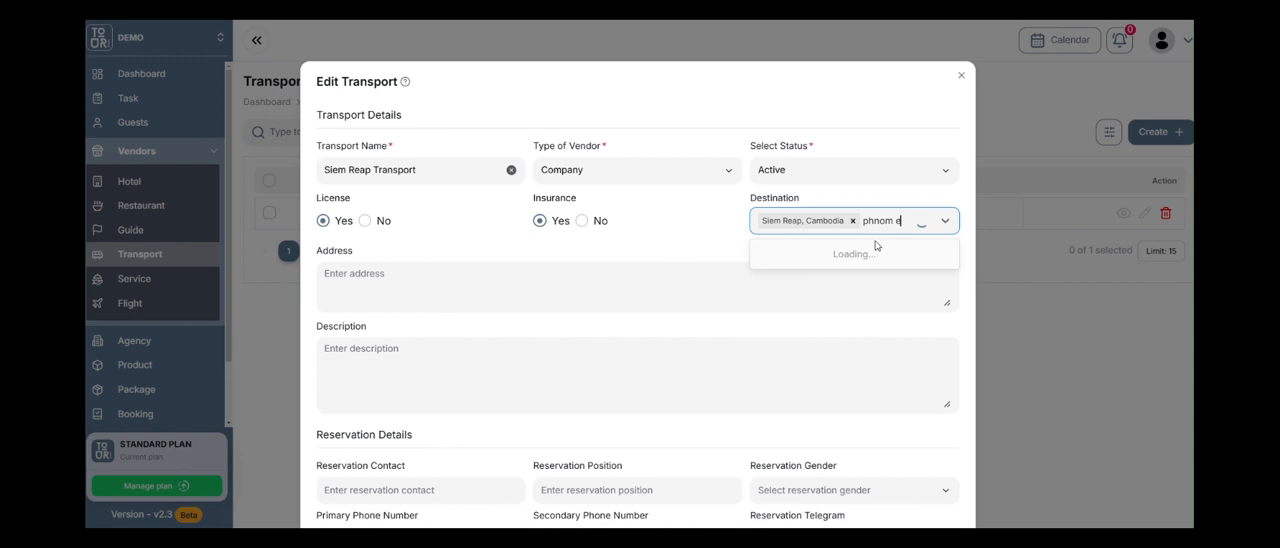
text(enh)
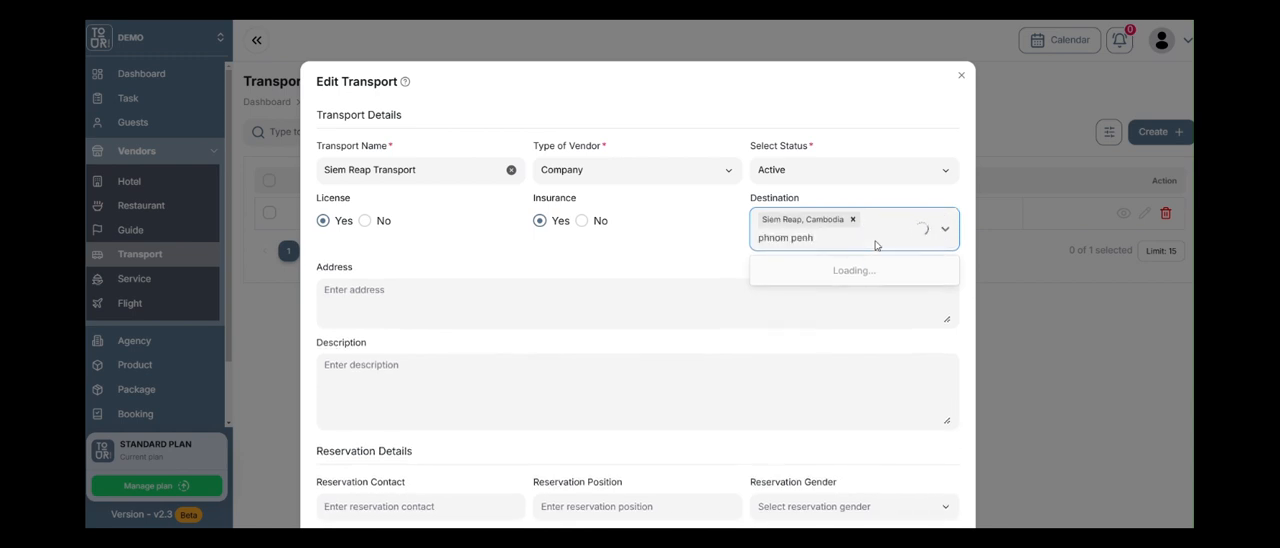
click(842, 289)
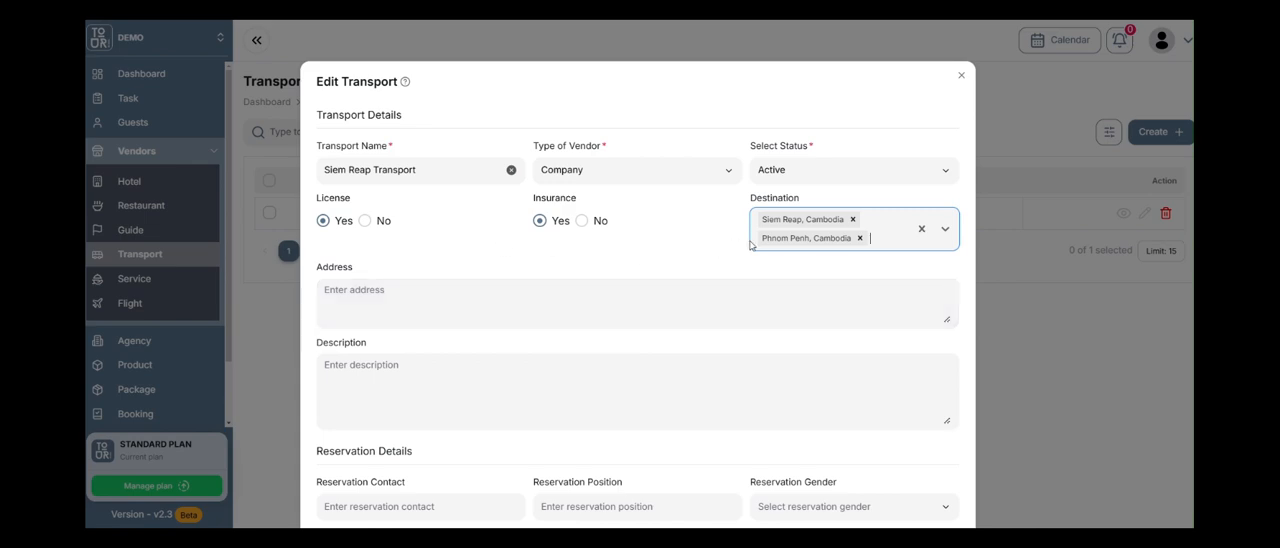
scroll(829, 200, down, 7)
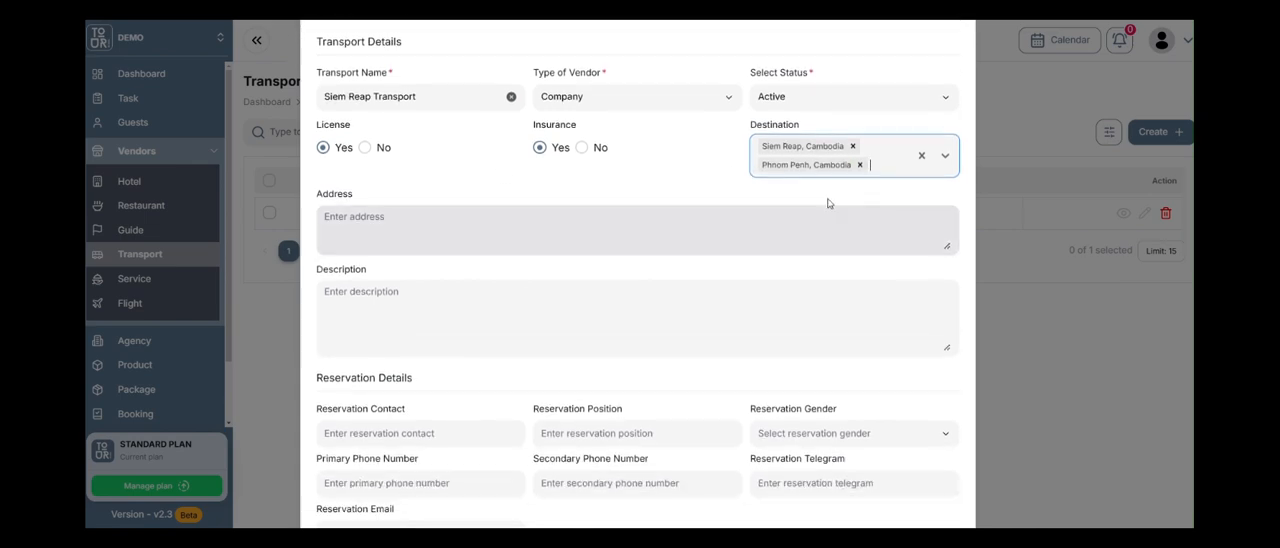
click(932, 465)
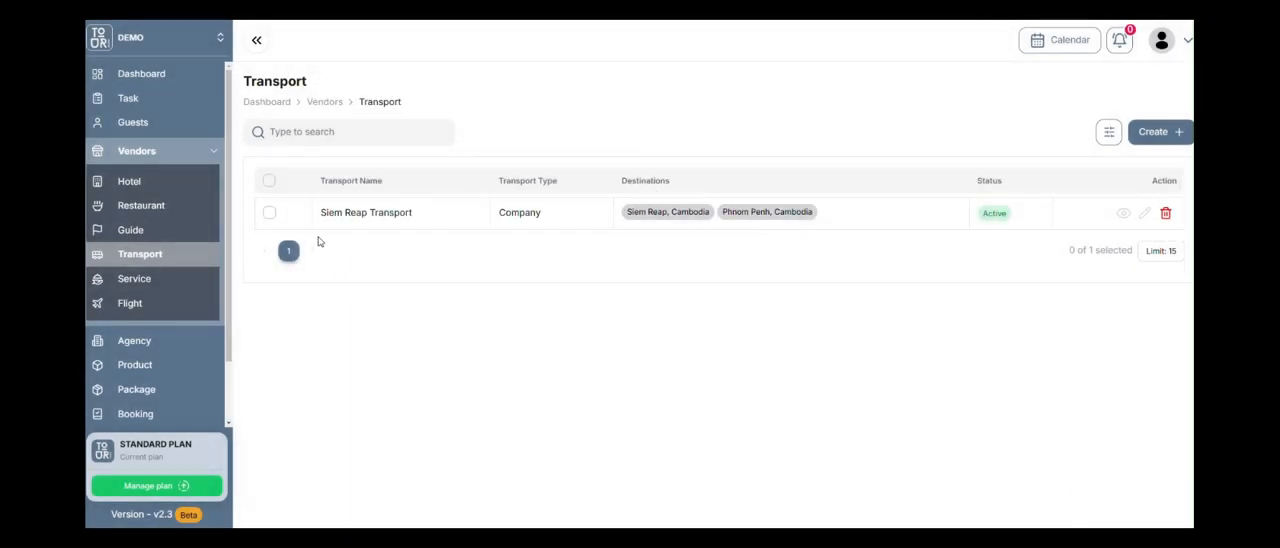
Open the Siem Reap Transport vendor's details, start a new vehicle, and inspect the vehicle type choices and the vehicle type creation form.
click(1123, 213)
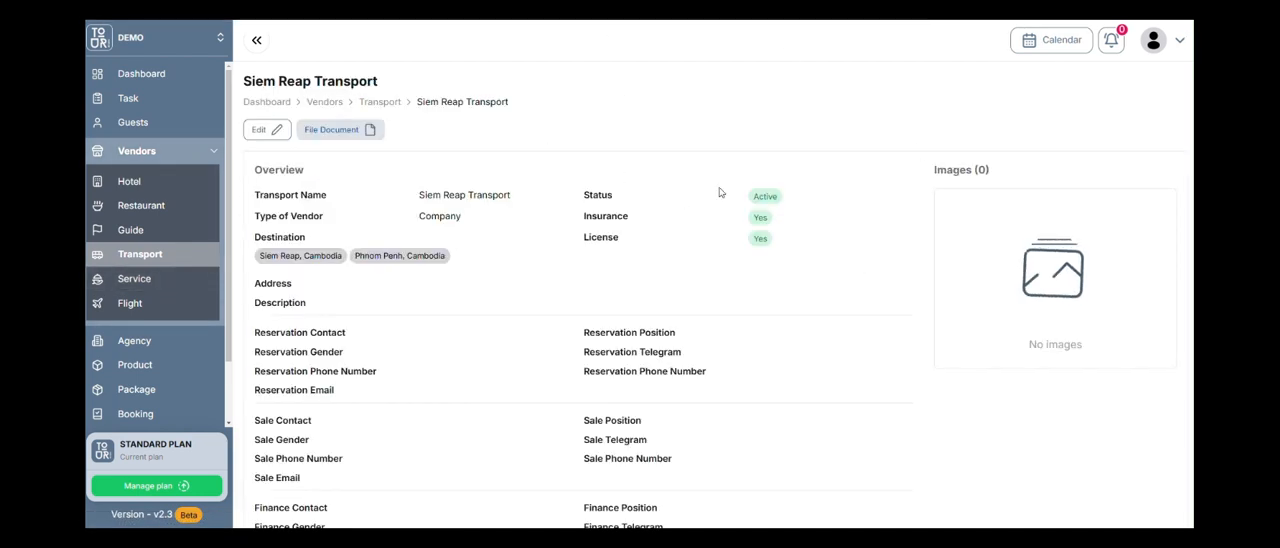
scroll(866, 245, down, 5)
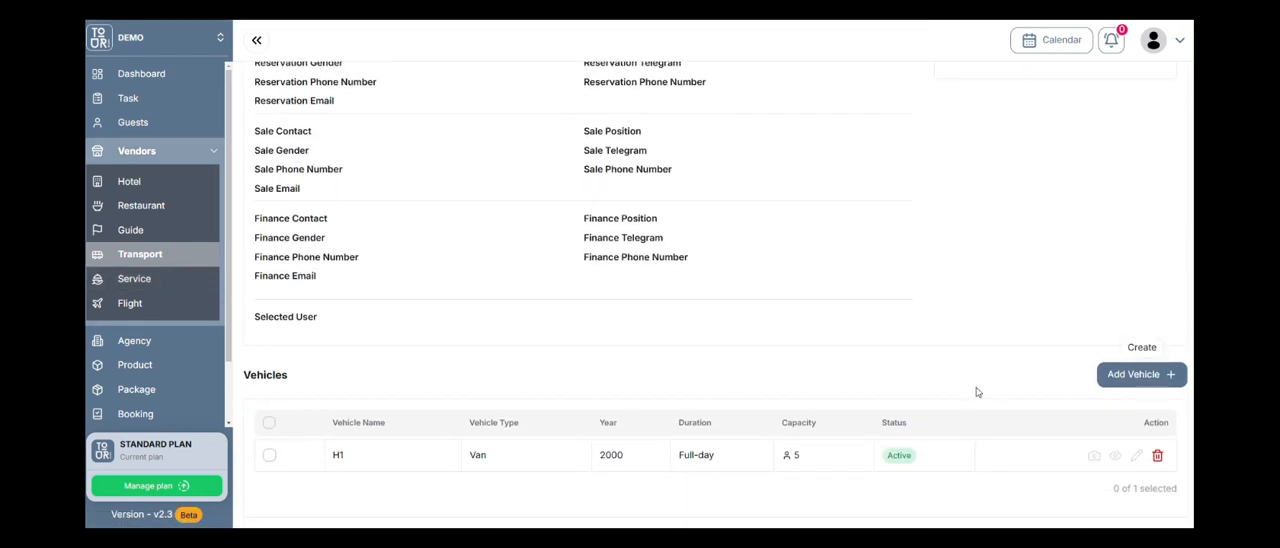
click(1132, 374)
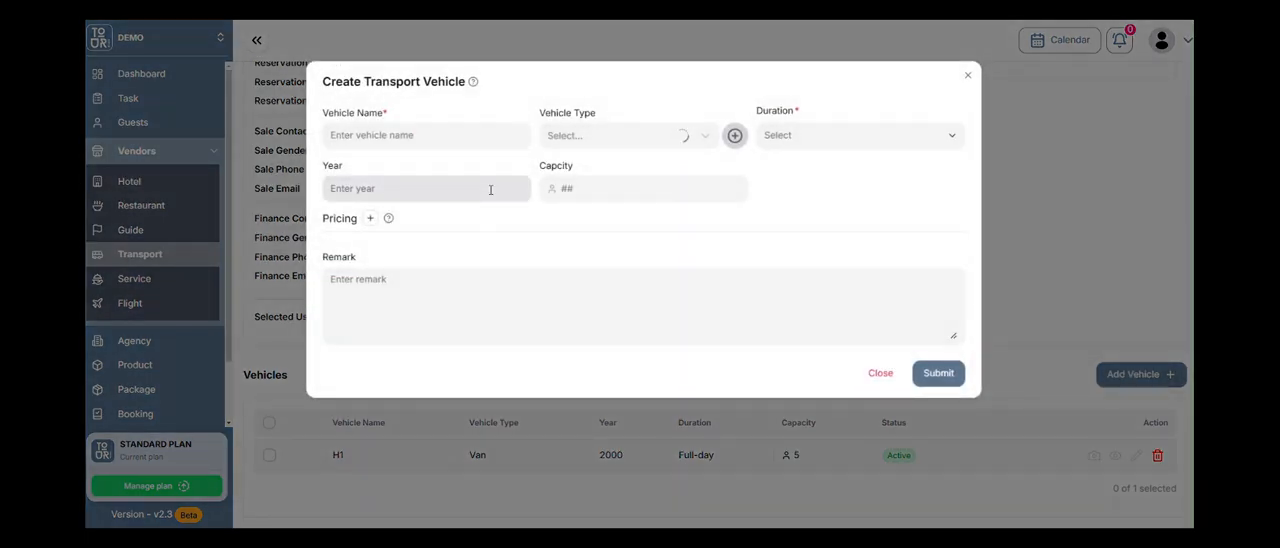
click(480, 133)
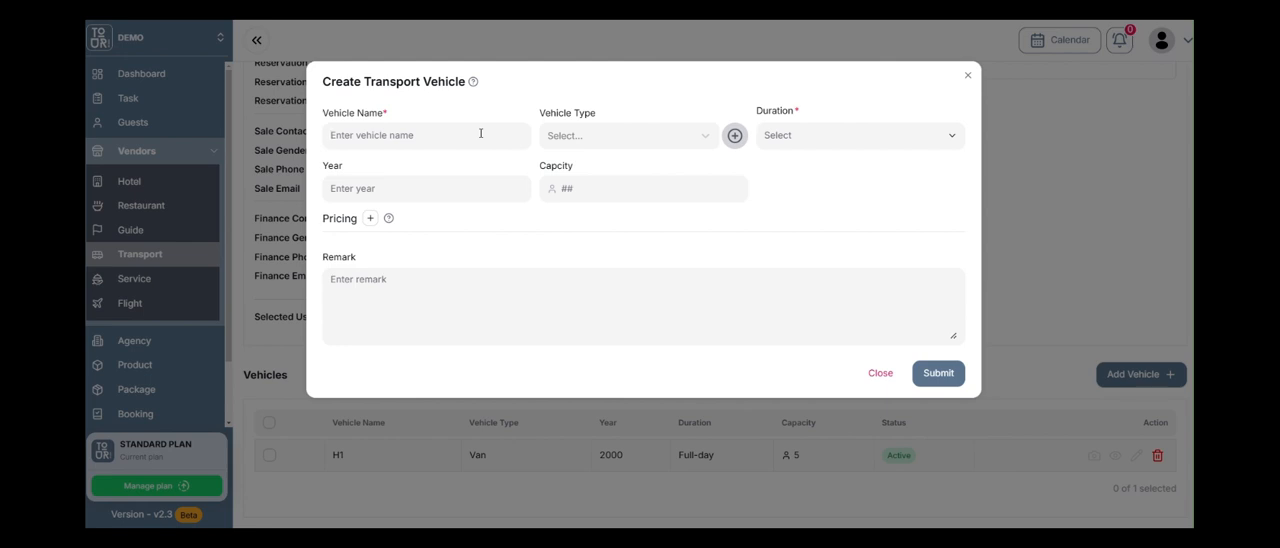
click(705, 138)
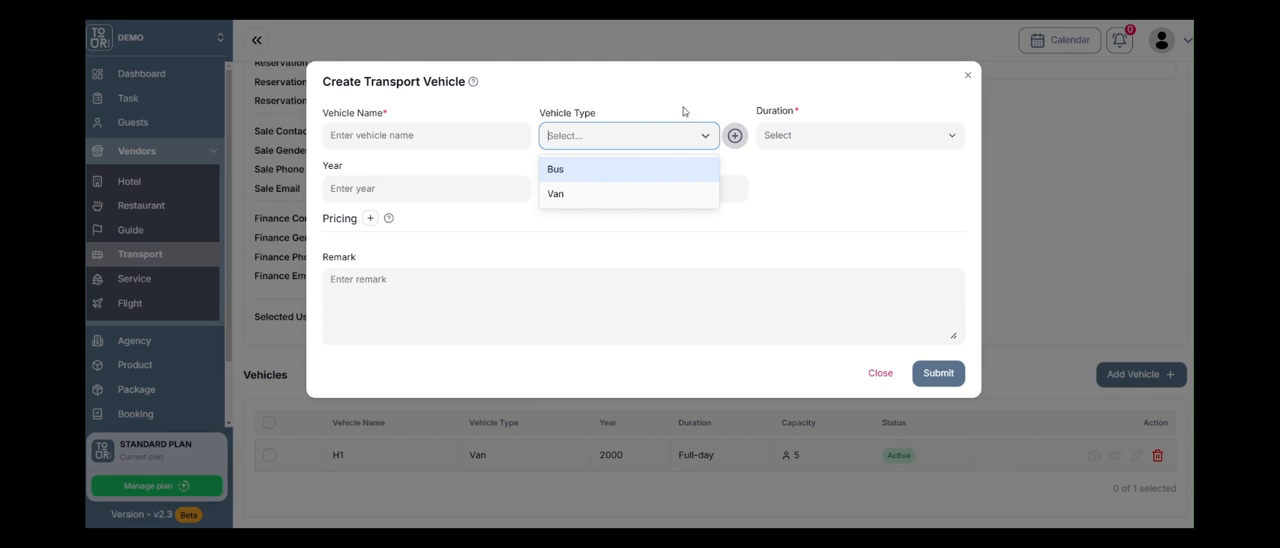
click(684, 111)
click(734, 135)
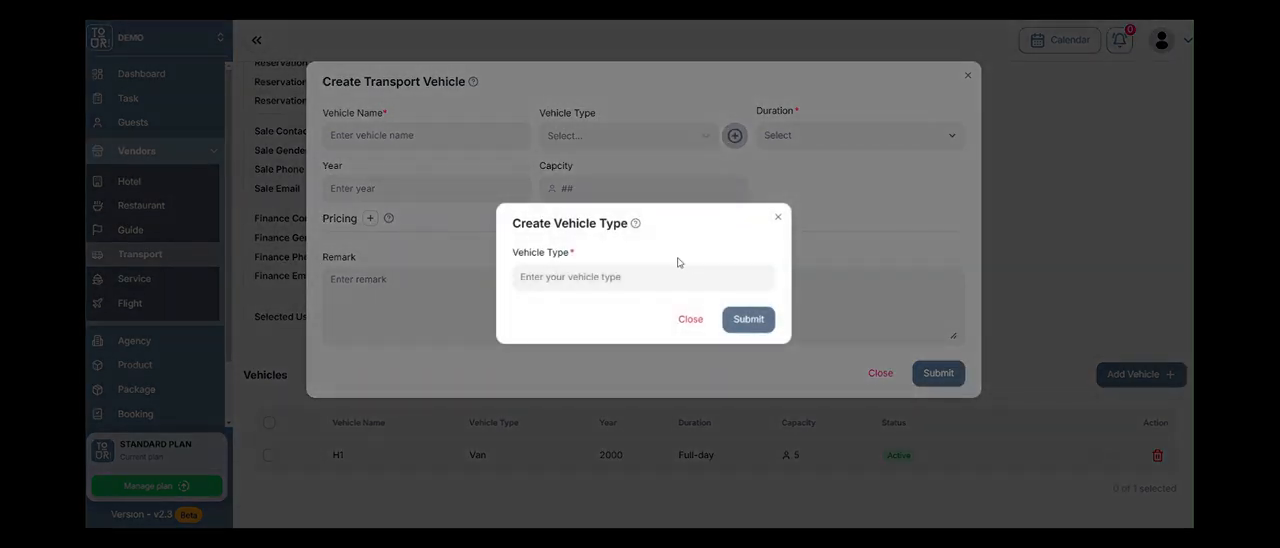
click(692, 326)
Examine the vehicle type and duration options in the new vehicle form and close it unsaved.
click(706, 146)
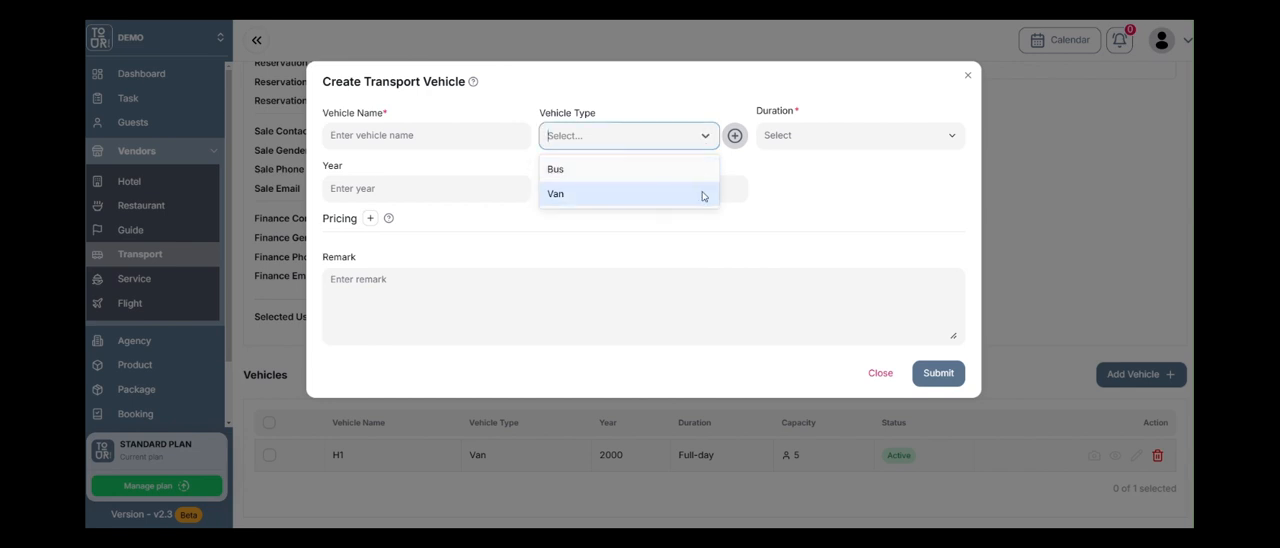
click(794, 184)
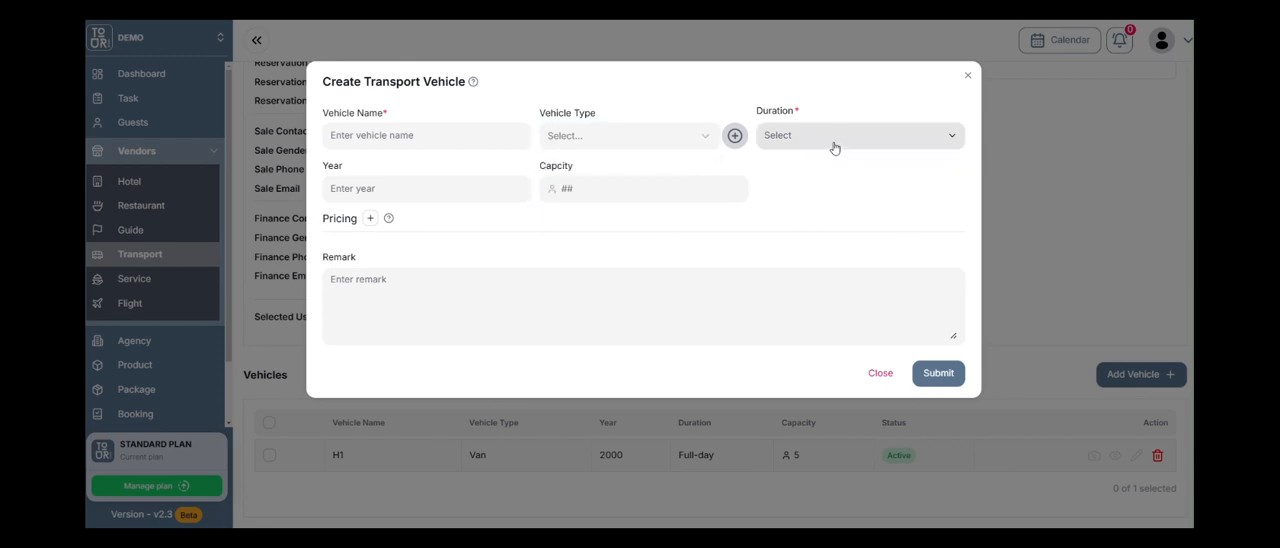
click(831, 147)
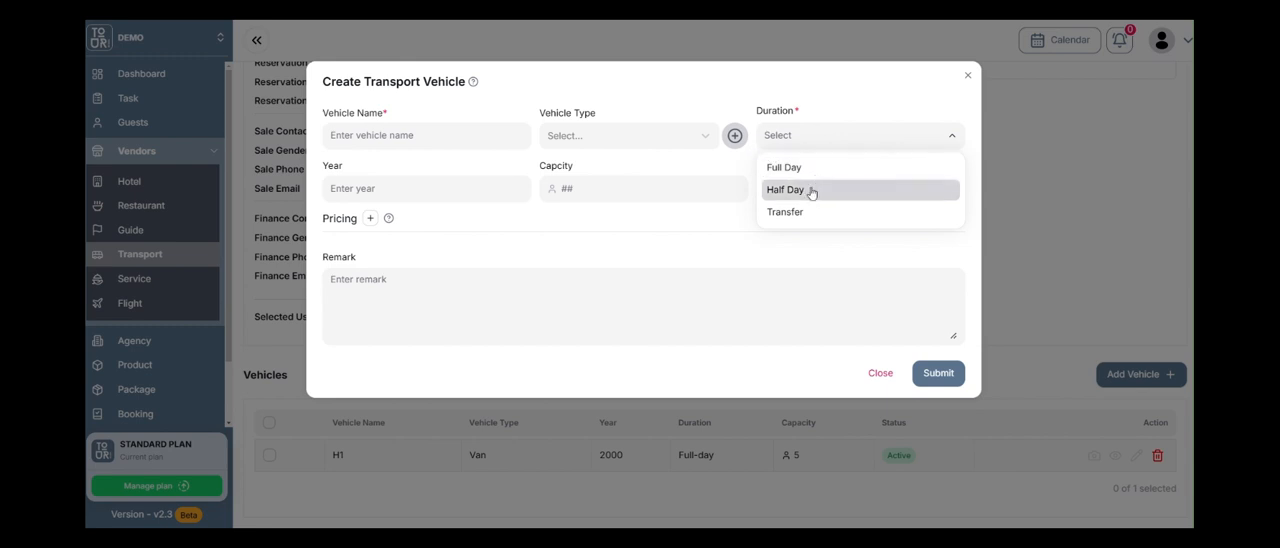
click(683, 95)
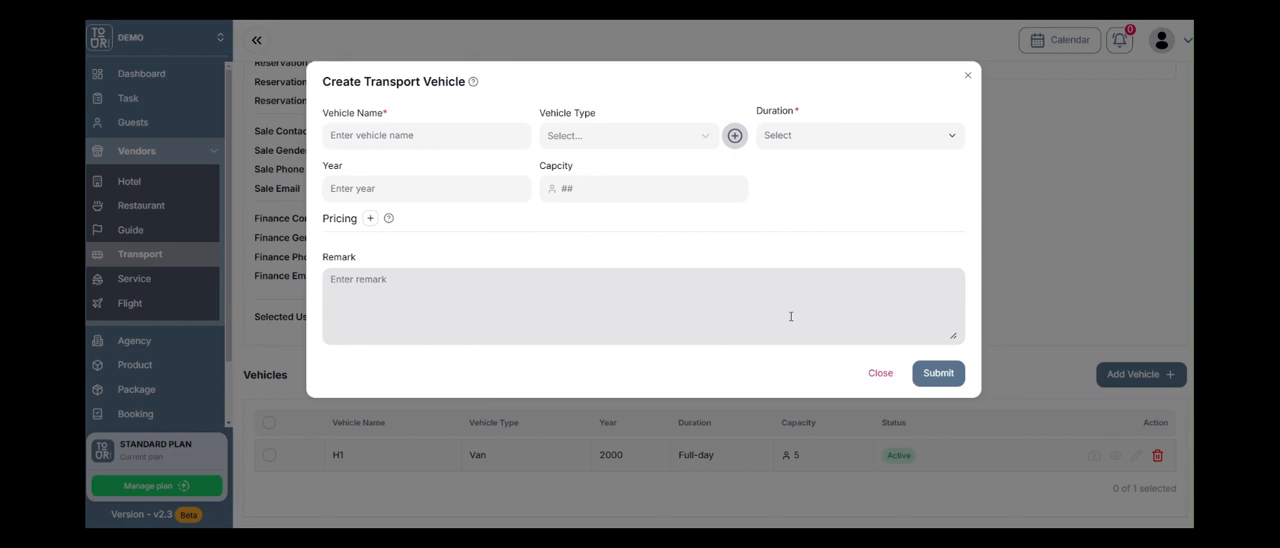
click(889, 373)
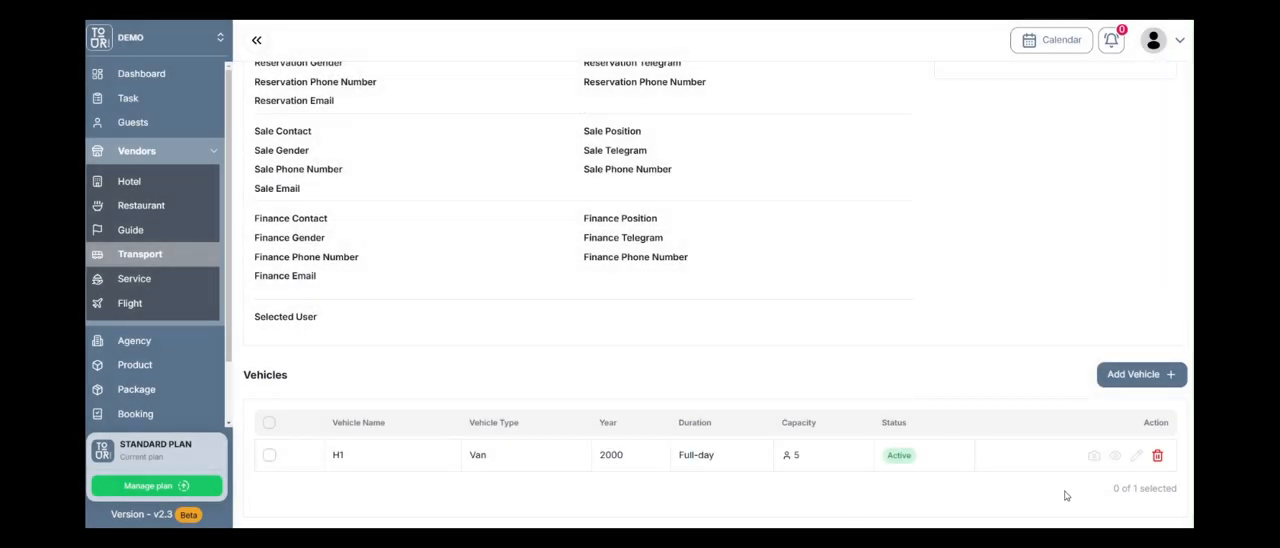
View the H1 van's details, including its pricing dates, and close them.
click(1116, 455)
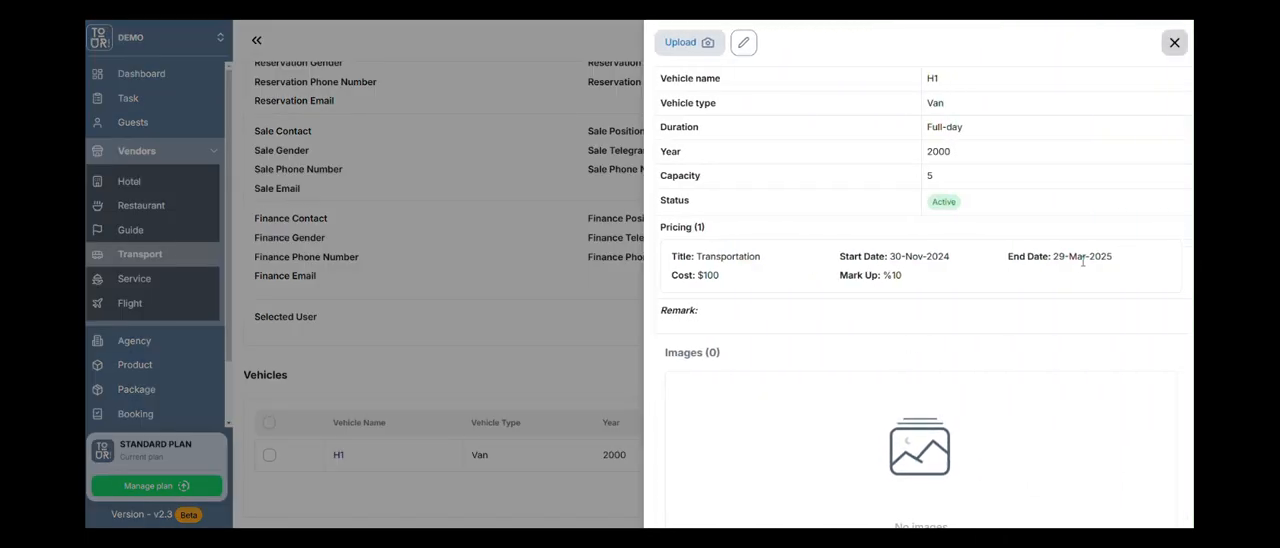
drag(885, 256, 905, 256)
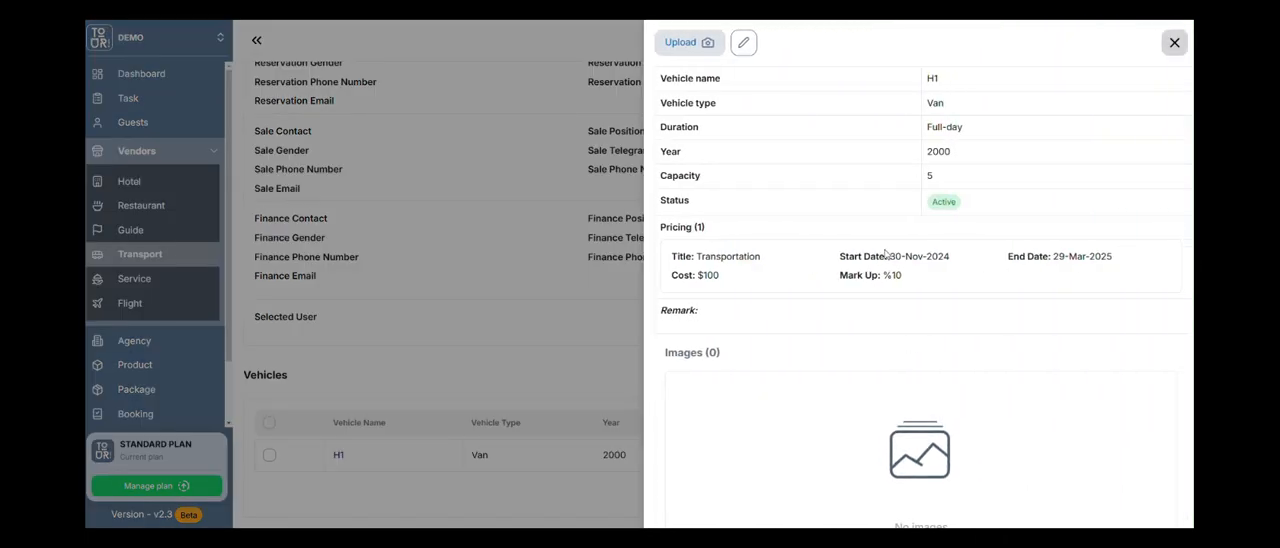
click(1174, 42)
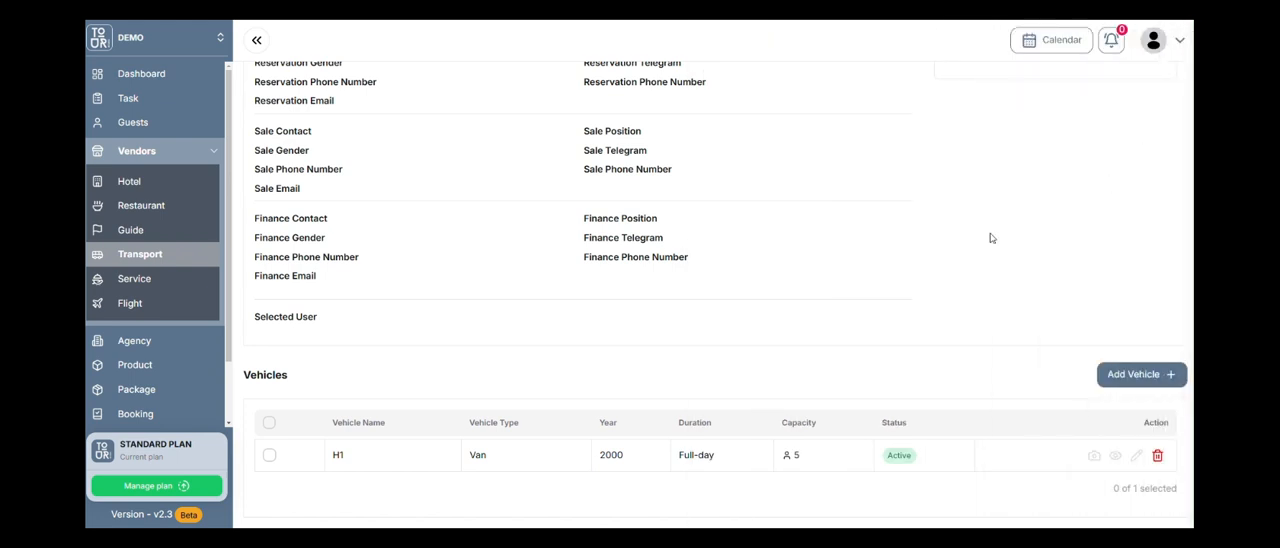
Look at the Service and Flight vendor lists and review the Siem Reap Airline's details and flight rates.
click(161, 280)
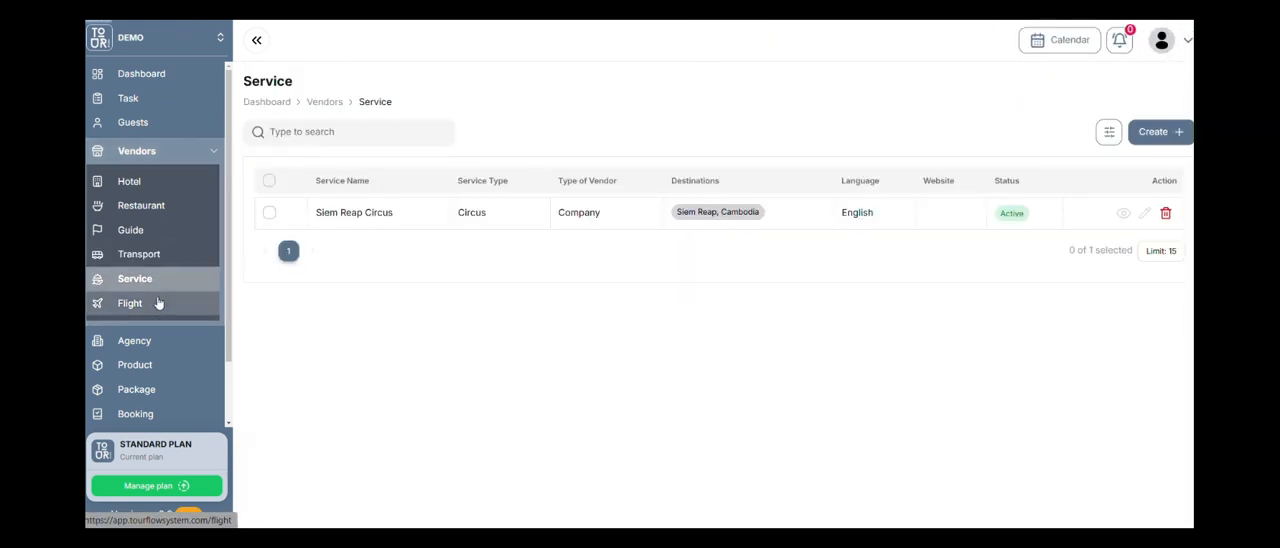
click(157, 303)
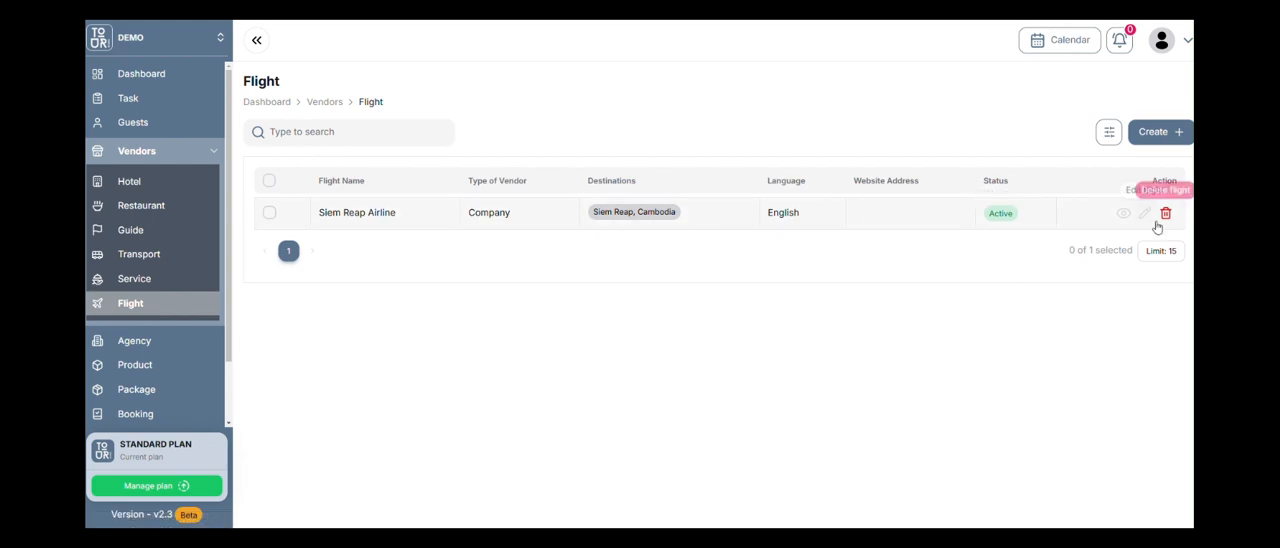
click(1123, 213)
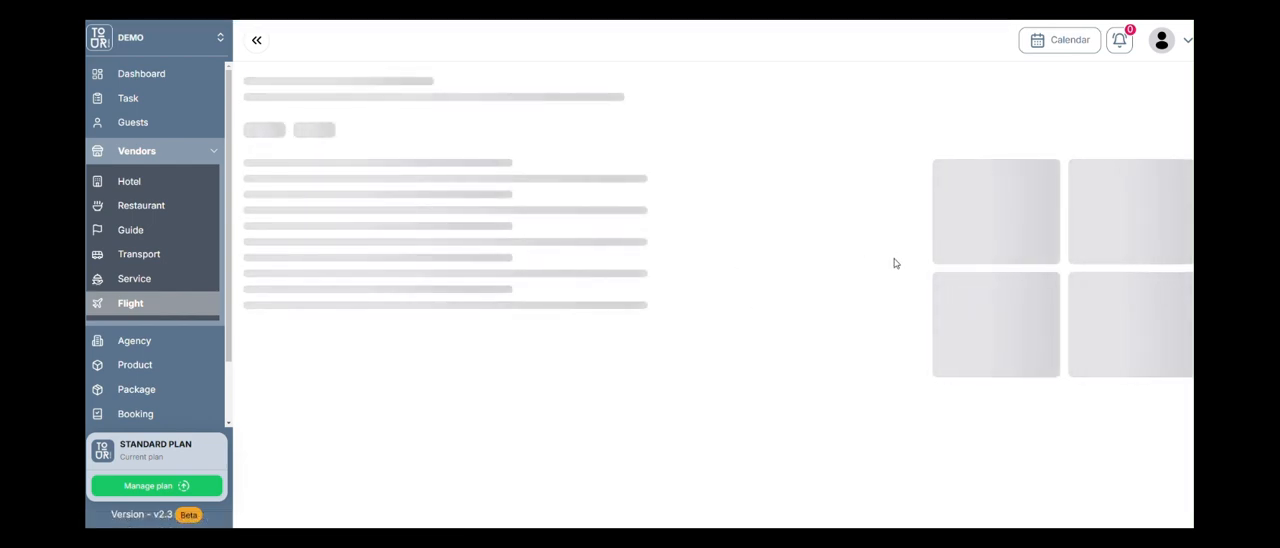
scroll(894, 261, down, 4)
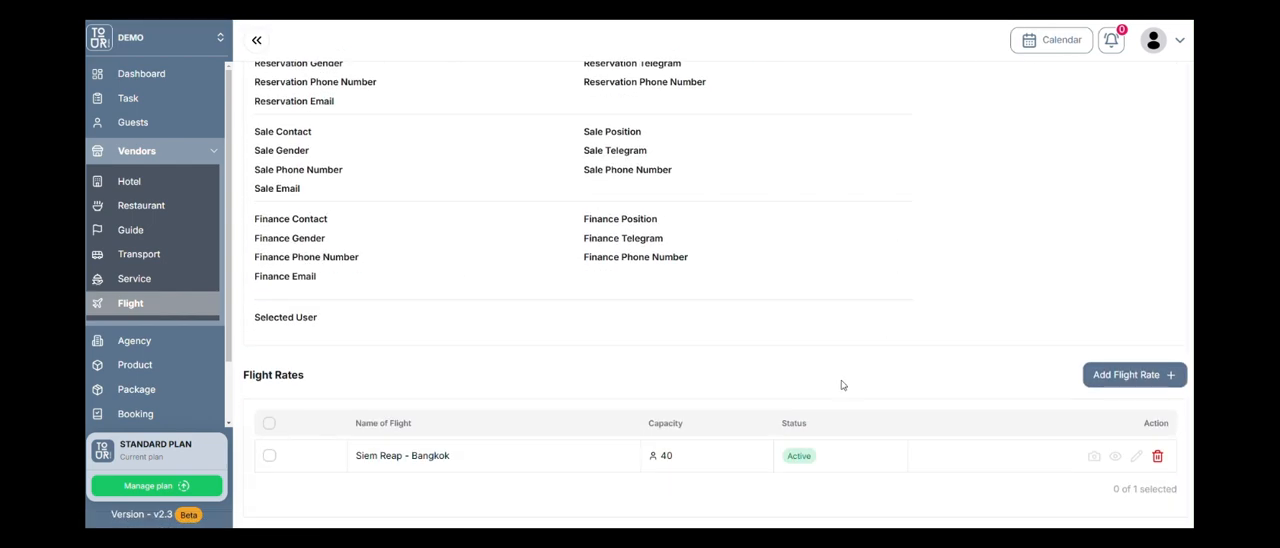
scroll(714, 296, up, 3)
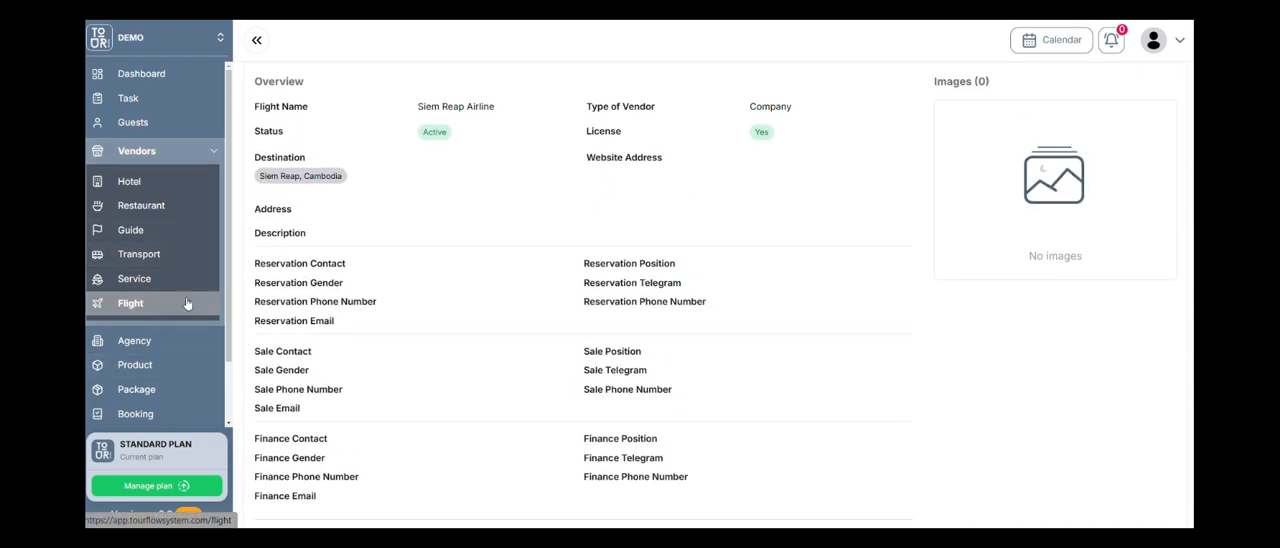
Open the guest list, start a new guest, and examine the guest type and agent options without changing them.
click(213, 151)
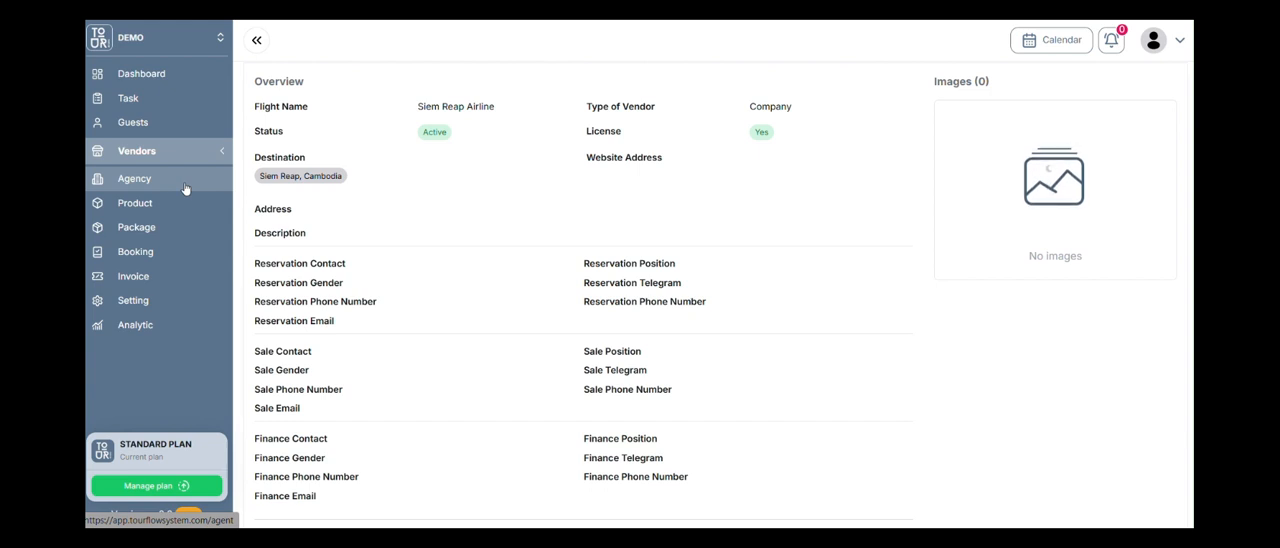
click(185, 124)
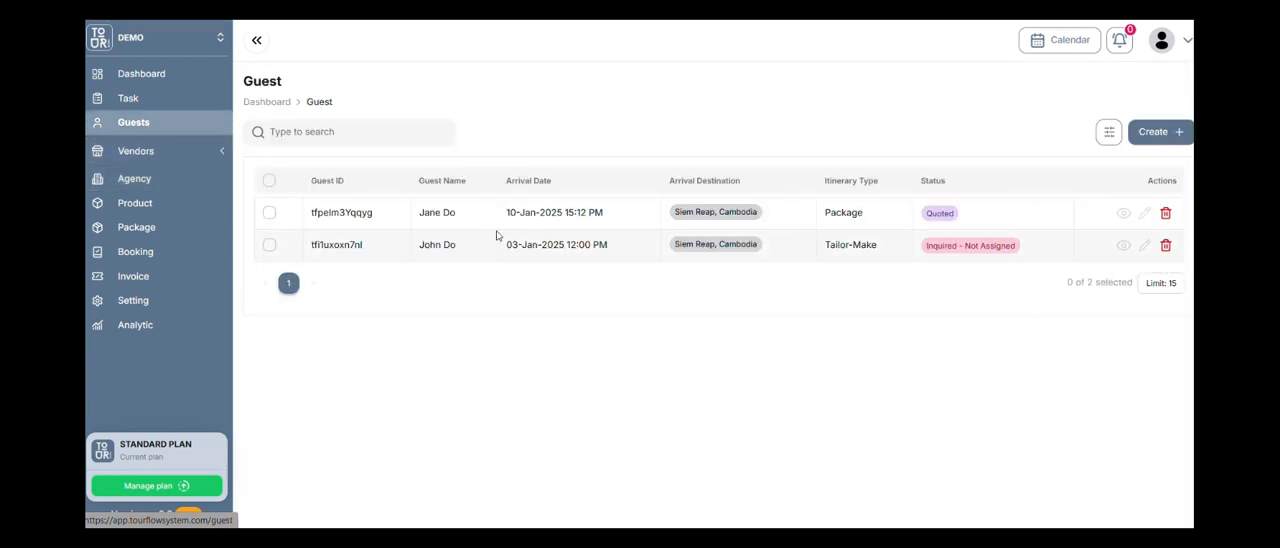
click(1145, 135)
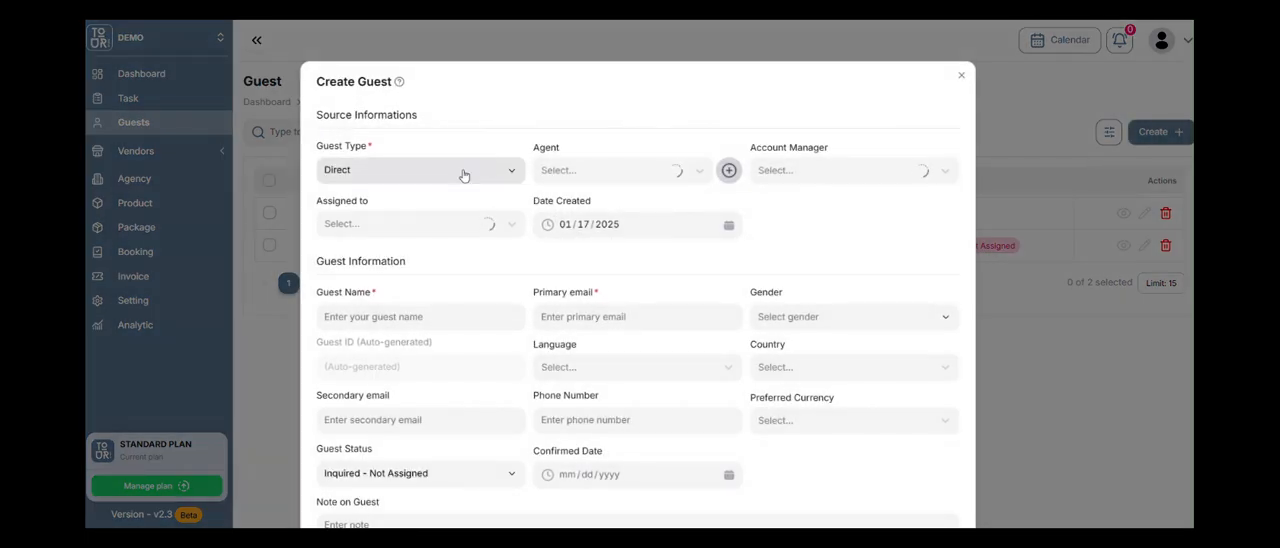
click(628, 170)
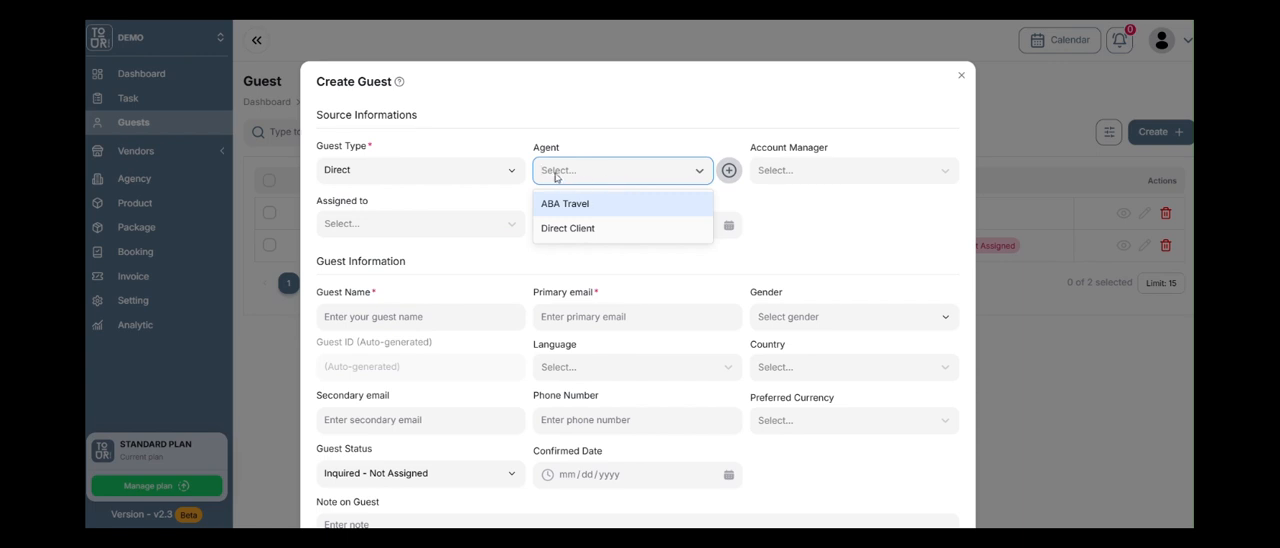
click(430, 170)
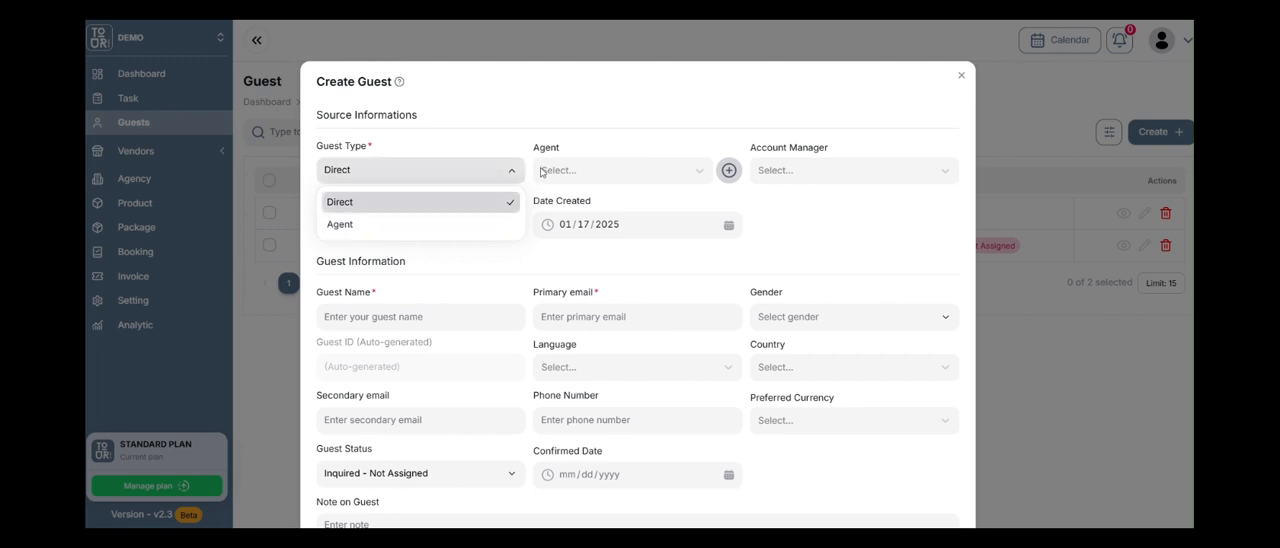
click(642, 184)
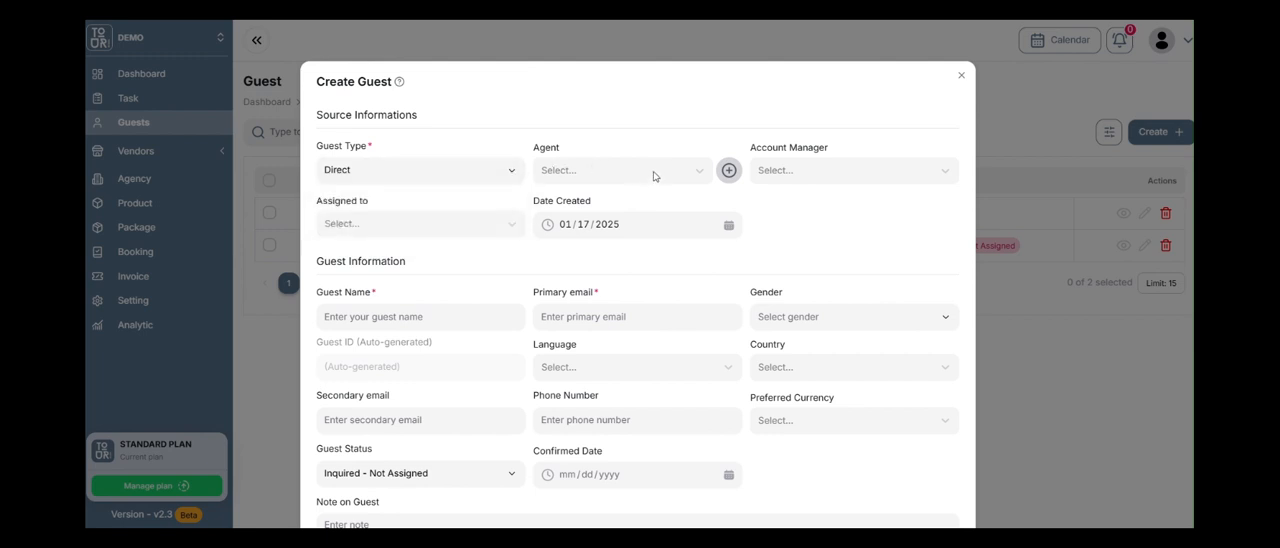
click(654, 172)
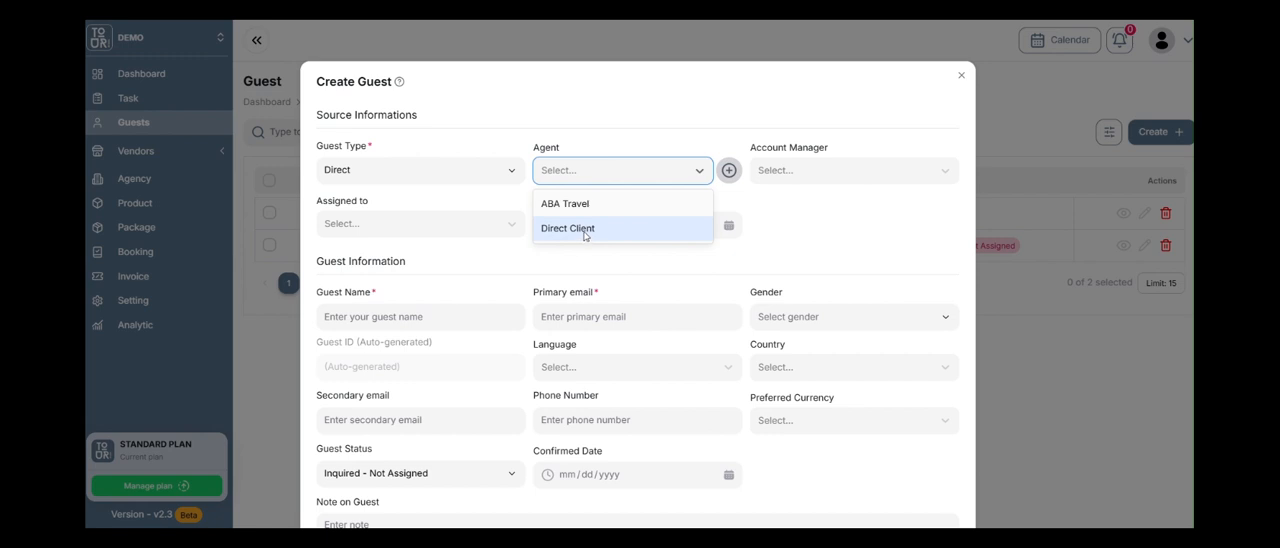
click(678, 146)
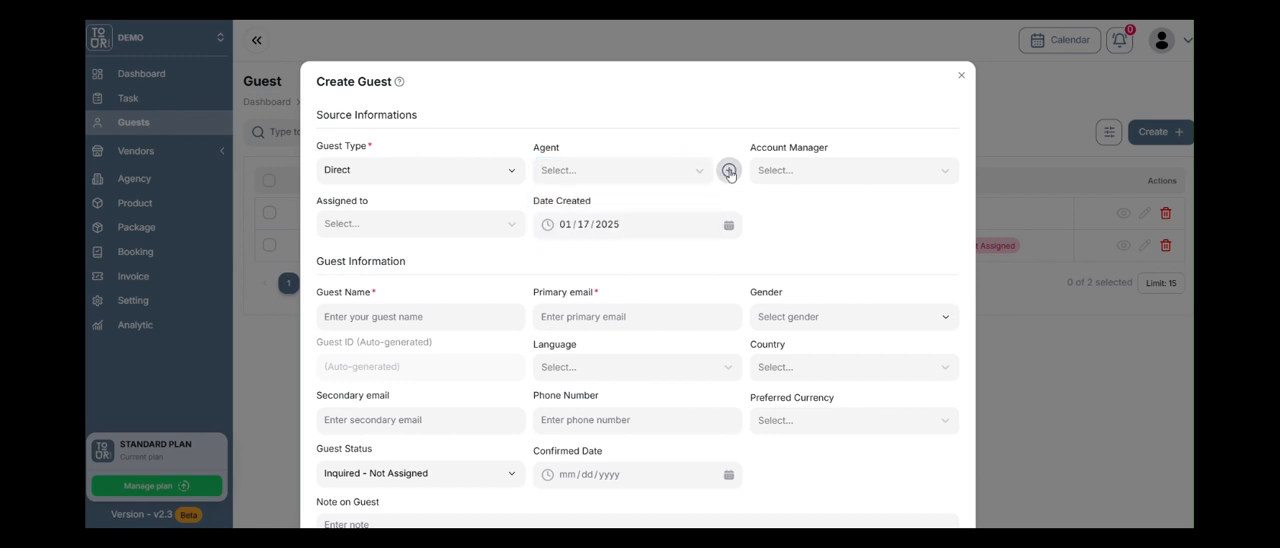
Open the agent creation form from the new guest form and examine its agent information, partnership and market fields.
click(729, 171)
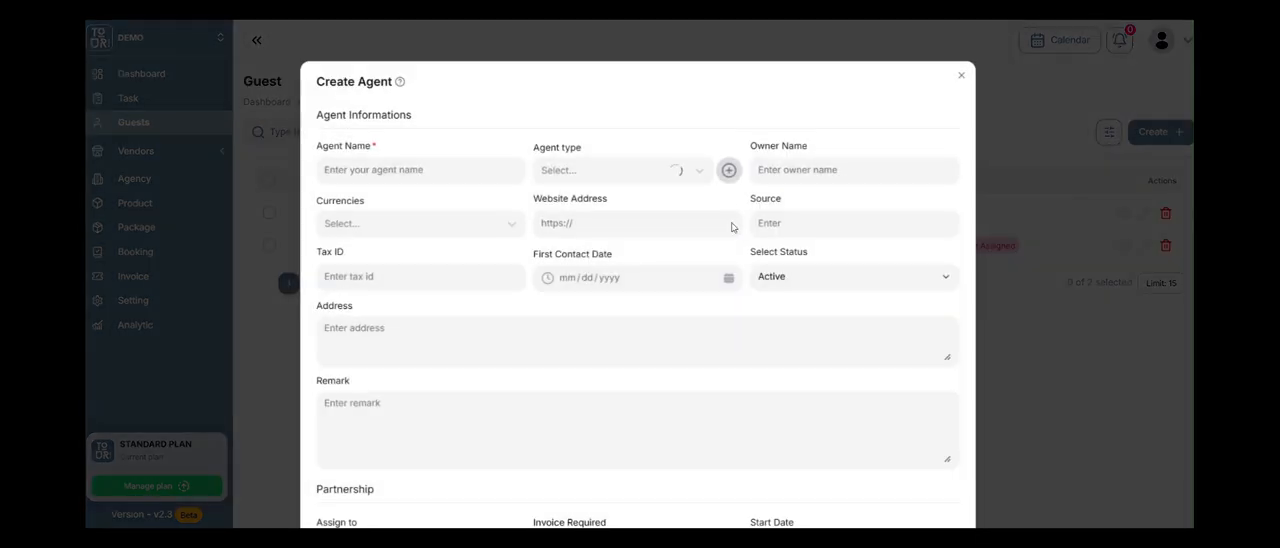
scroll(463, 211, down, 2)
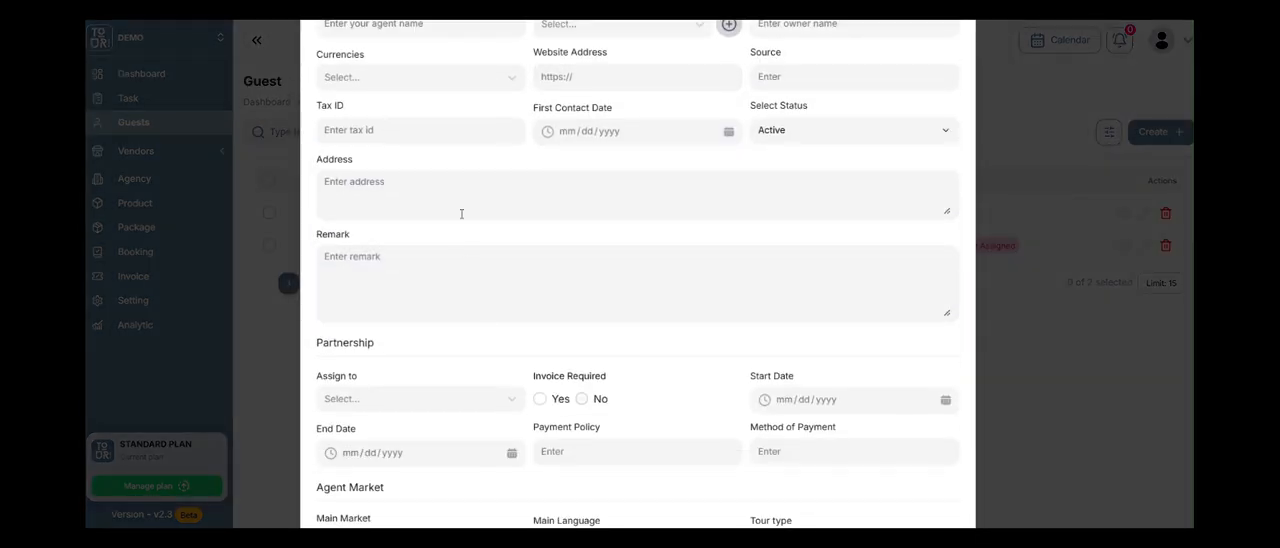
scroll(451, 257, up, 2)
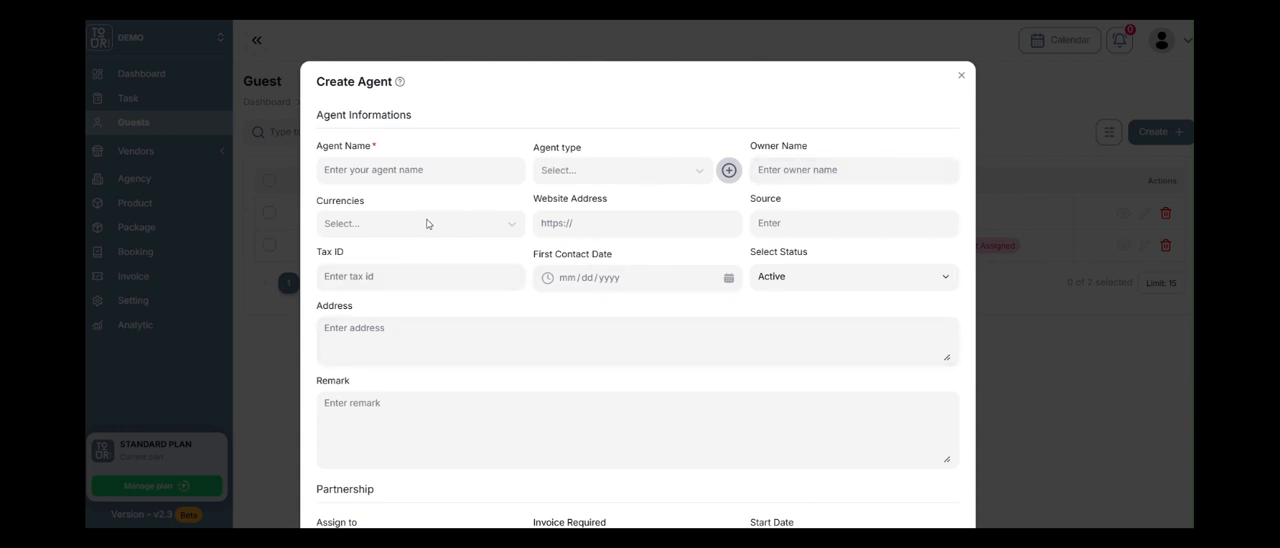
click(426, 223)
click(659, 223)
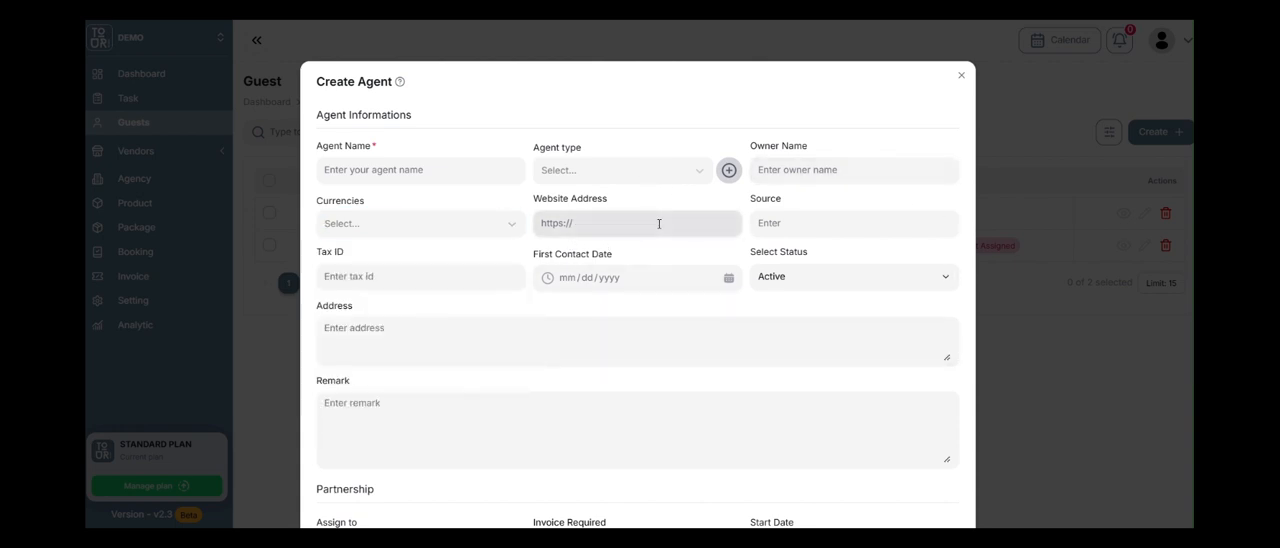
click(790, 230)
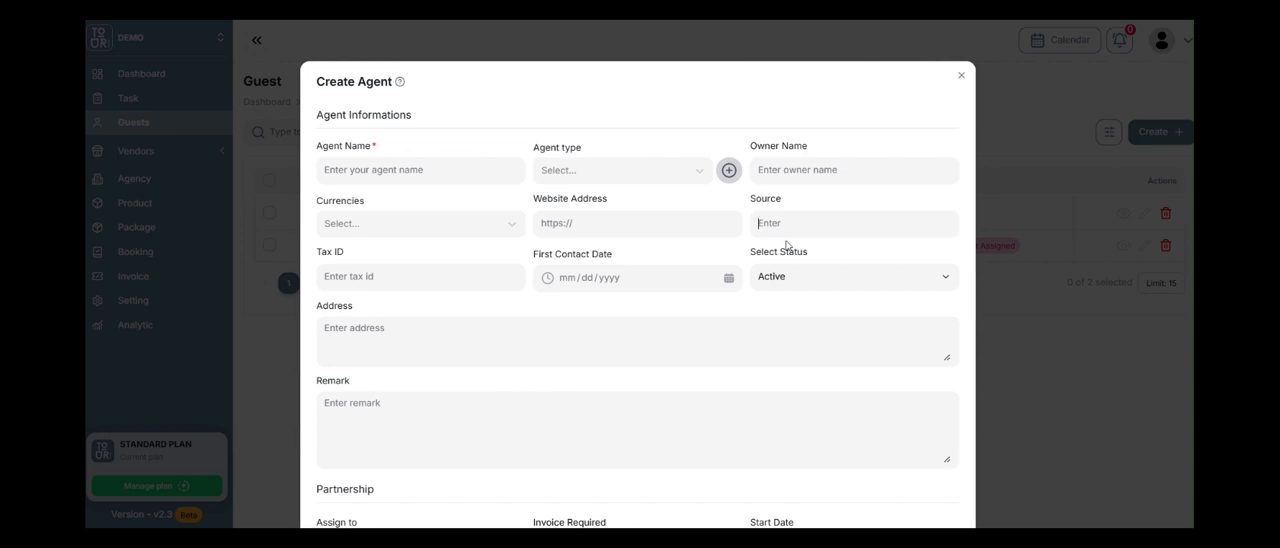
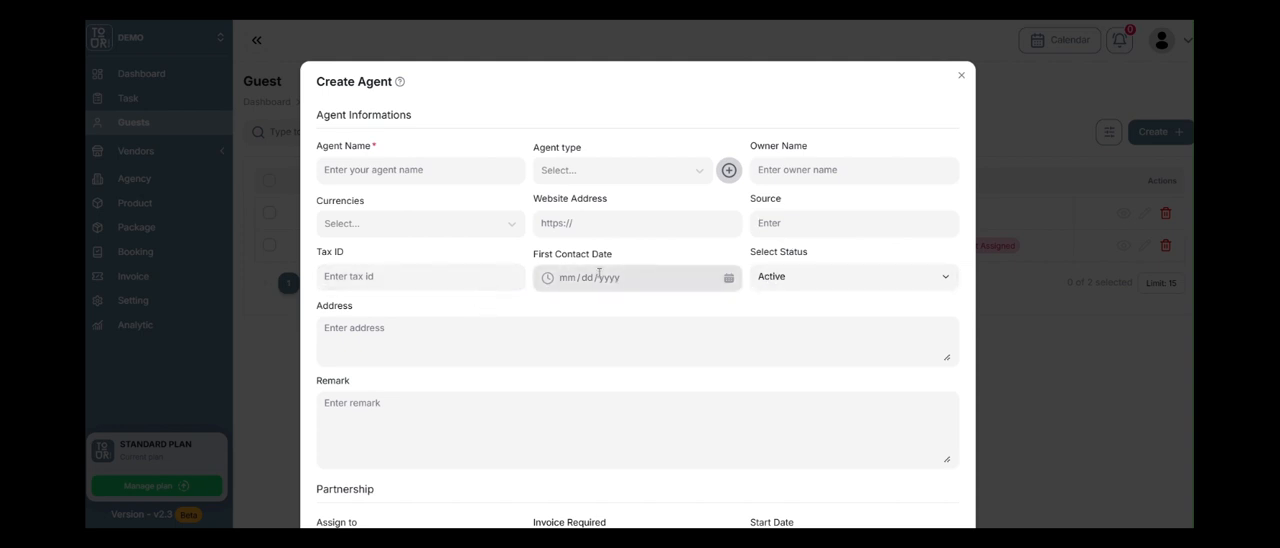
Examine the status options and the partnership fields of the agent creation form without changing them.
click(801, 279)
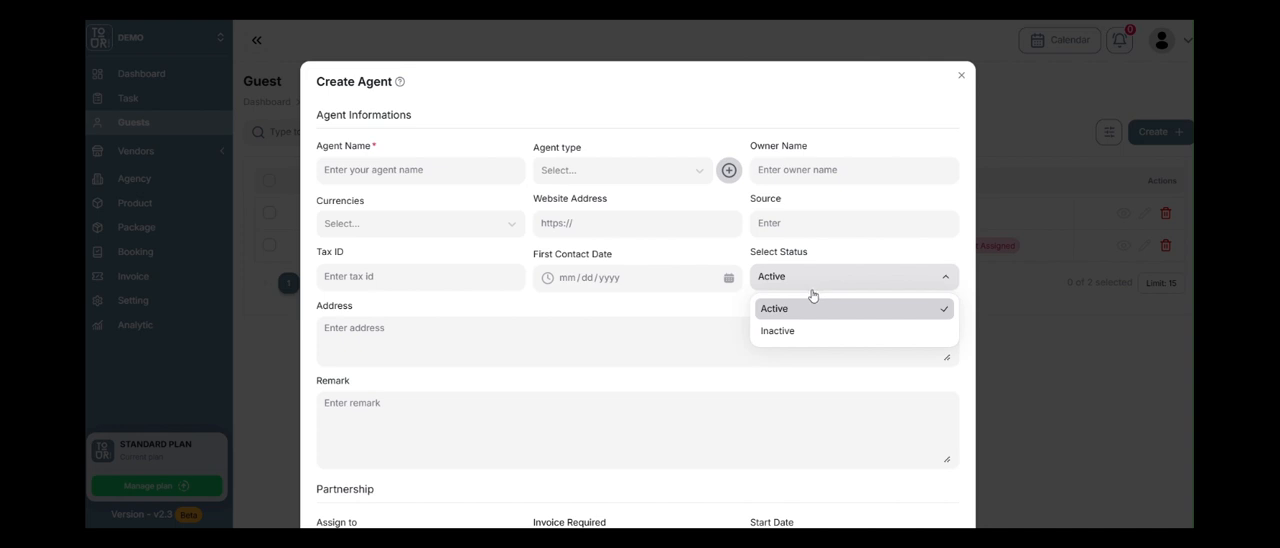
click(738, 253)
scroll(740, 250, down, 2)
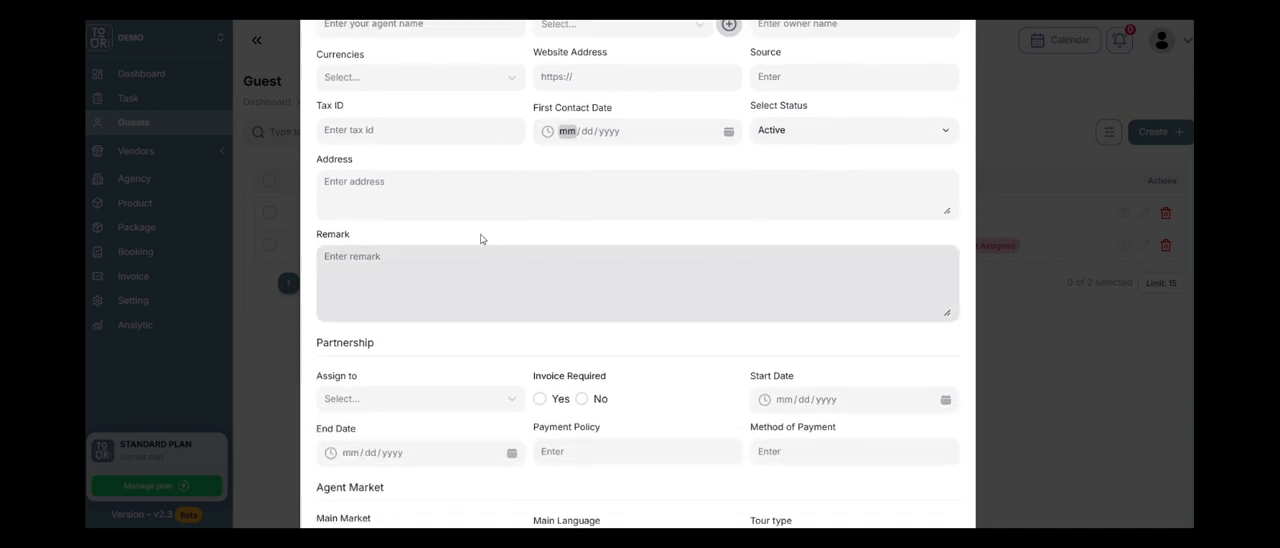
scroll(485, 220, down, 2)
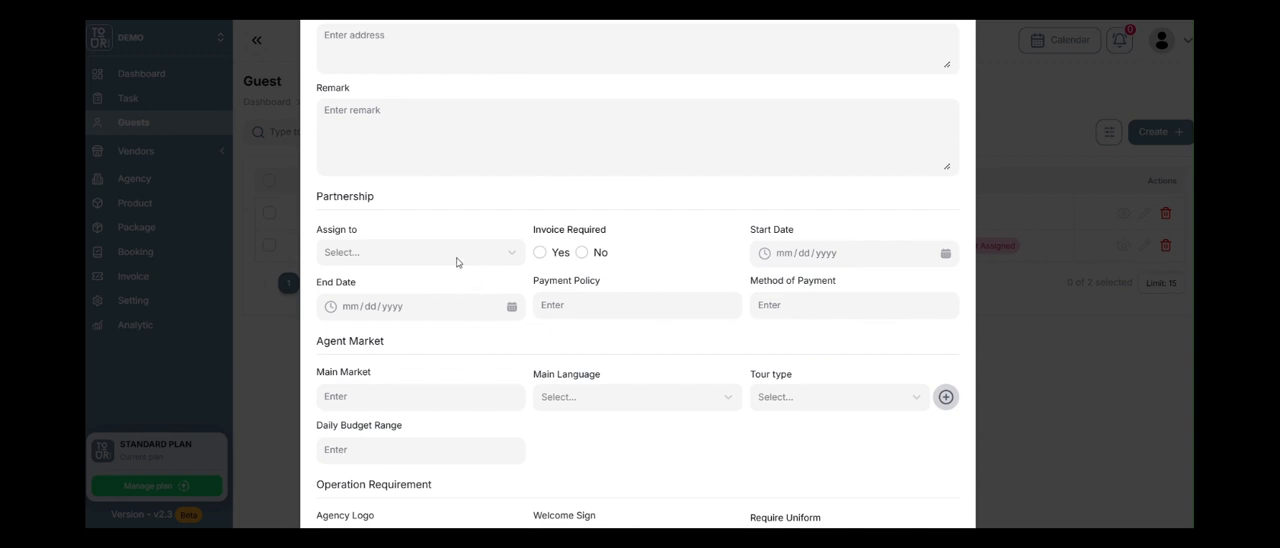
scroll(473, 270, down, 2)
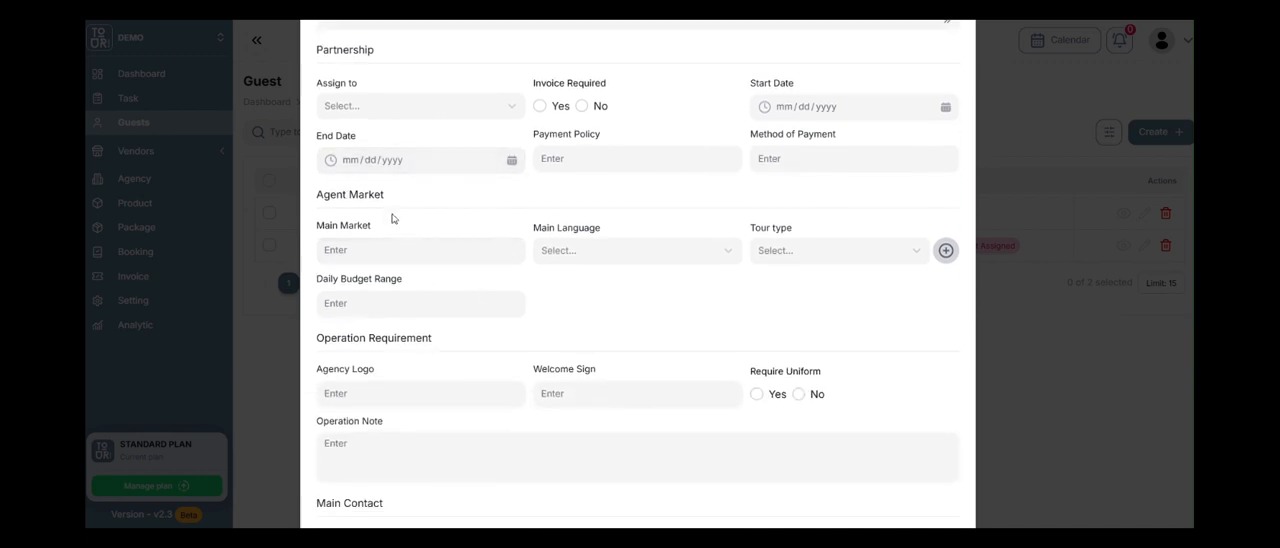
Examine the agent market's language, tour type and daily budget fields, including the tour type creation dialog, without saving anything.
click(444, 250)
click(560, 262)
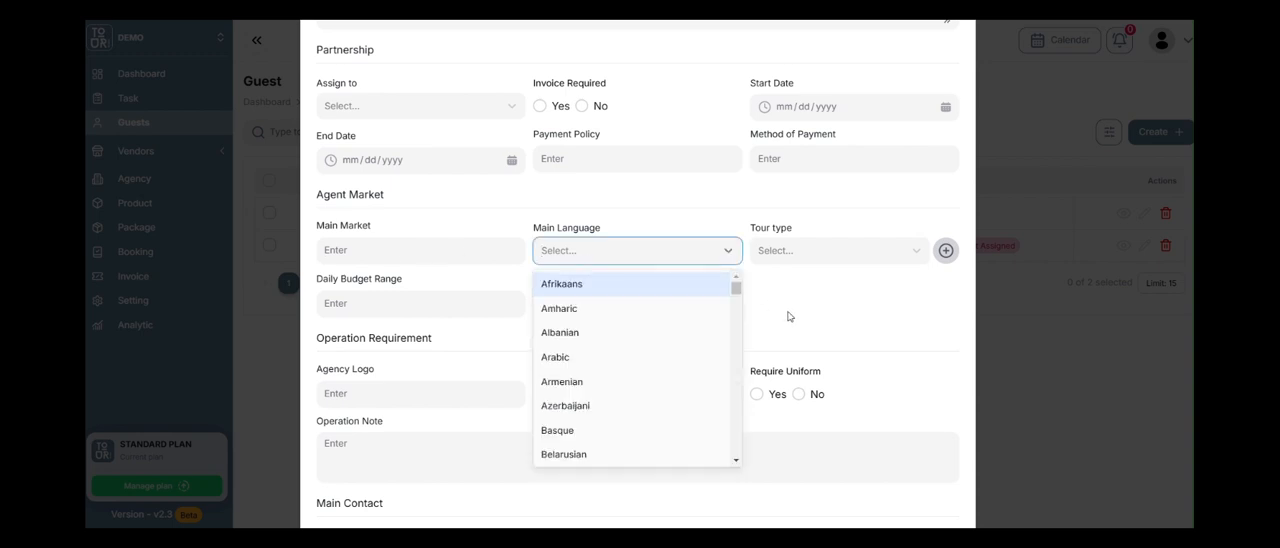
click(790, 314)
click(911, 260)
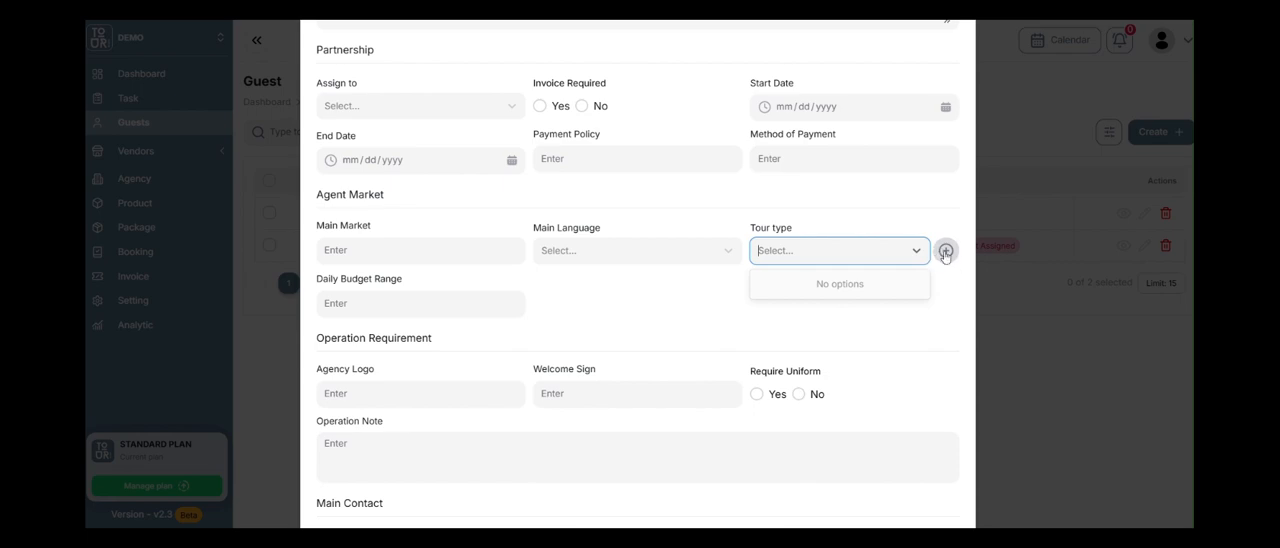
click(945, 251)
click(560, 281)
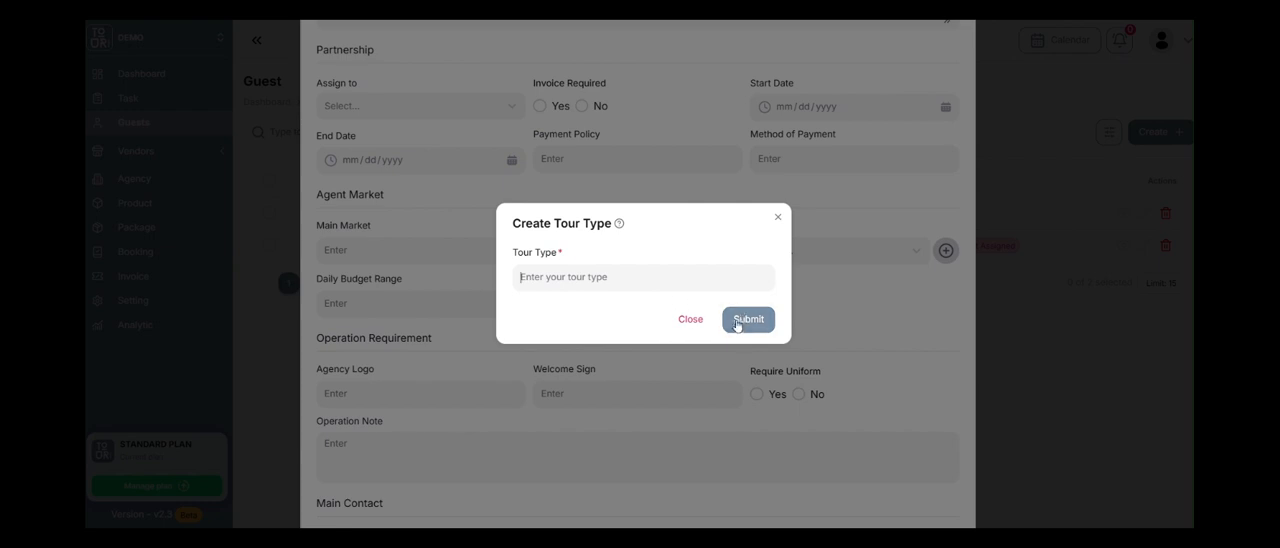
click(690, 319)
click(426, 310)
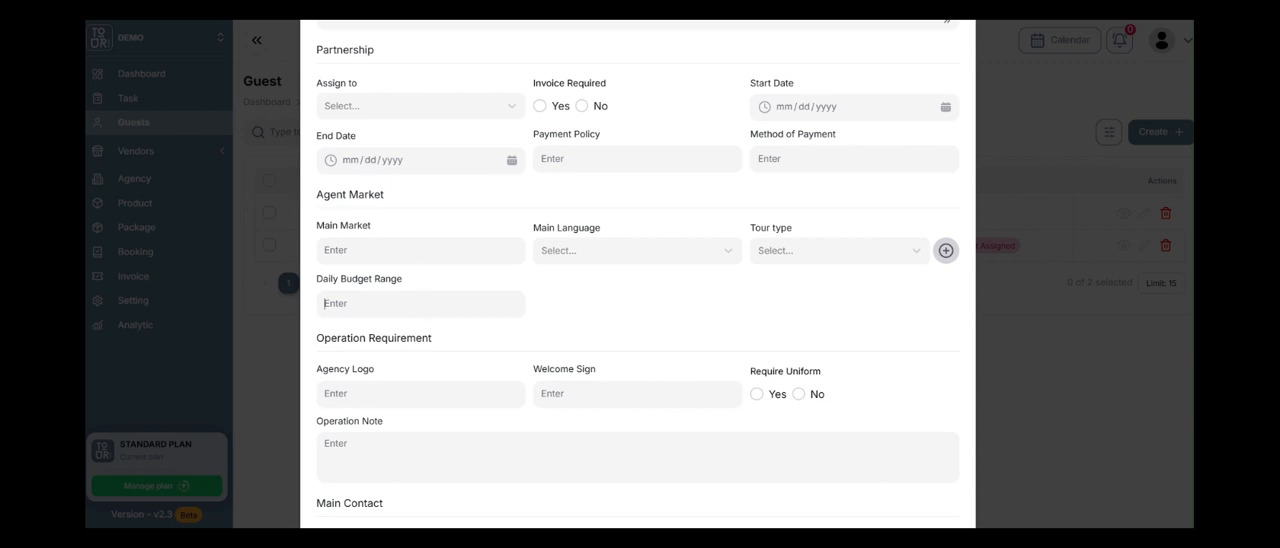
Review the operation requirement, main contact, emergency contact and accountant sections, and close the agent form without saving.
scroll(463, 280, down, 5)
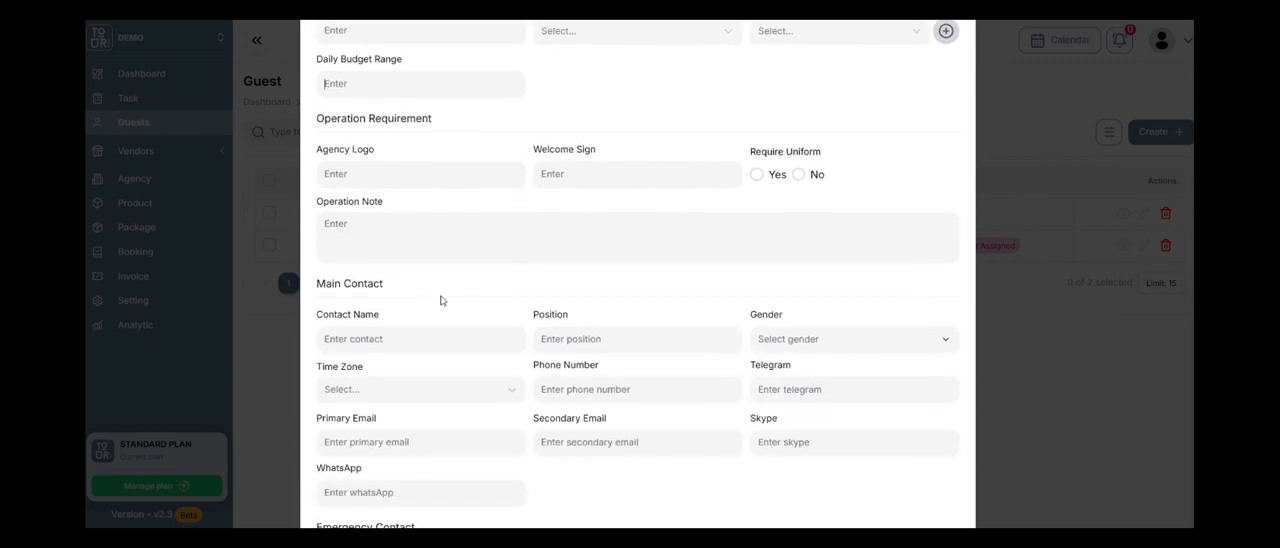
scroll(441, 300, down, 10)
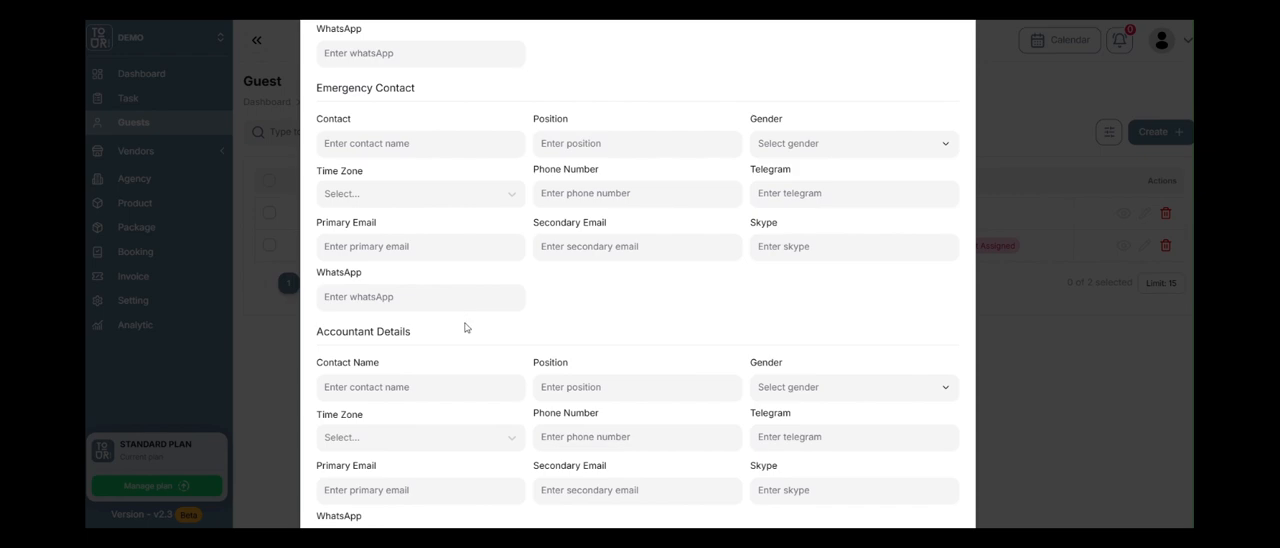
scroll(440, 350, down, 3)
scroll(770, 385, up, 8)
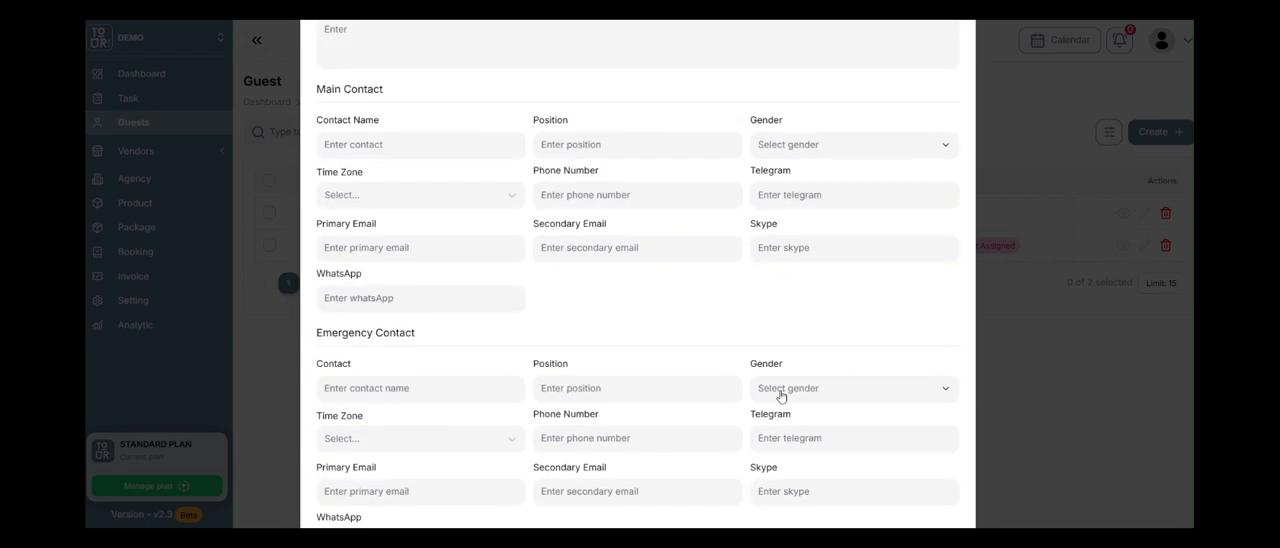
scroll(781, 396, up, 15)
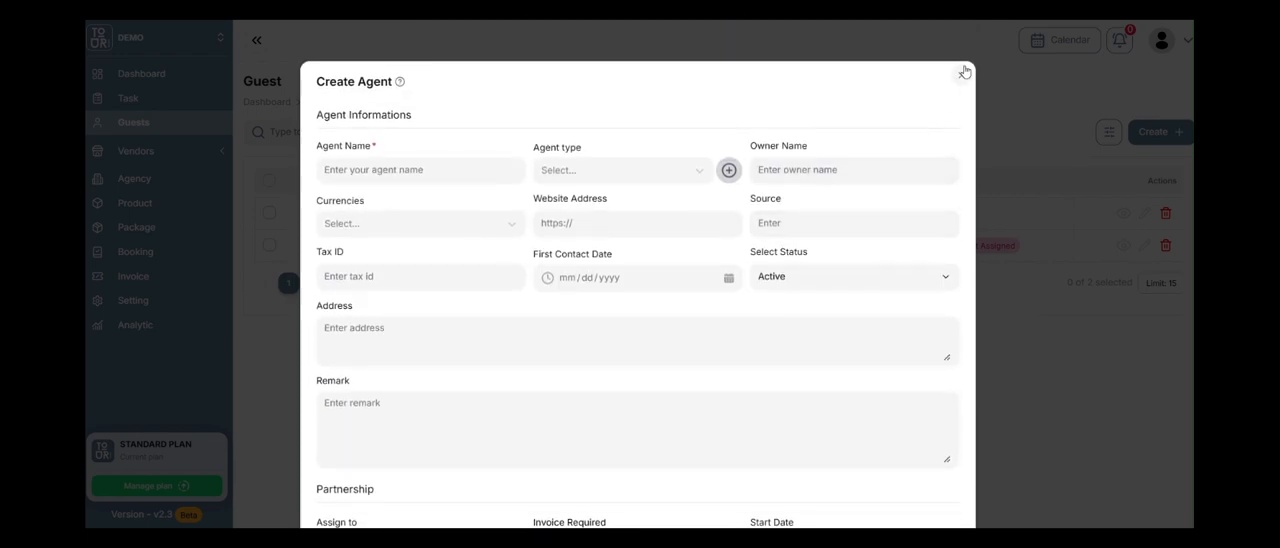
click(964, 72)
Set the new guest's agent to ABA Travel and choose an account manager, leaving the assignee blank.
scroll(460, 380, down, 9)
scroll(533, 355, up, 1)
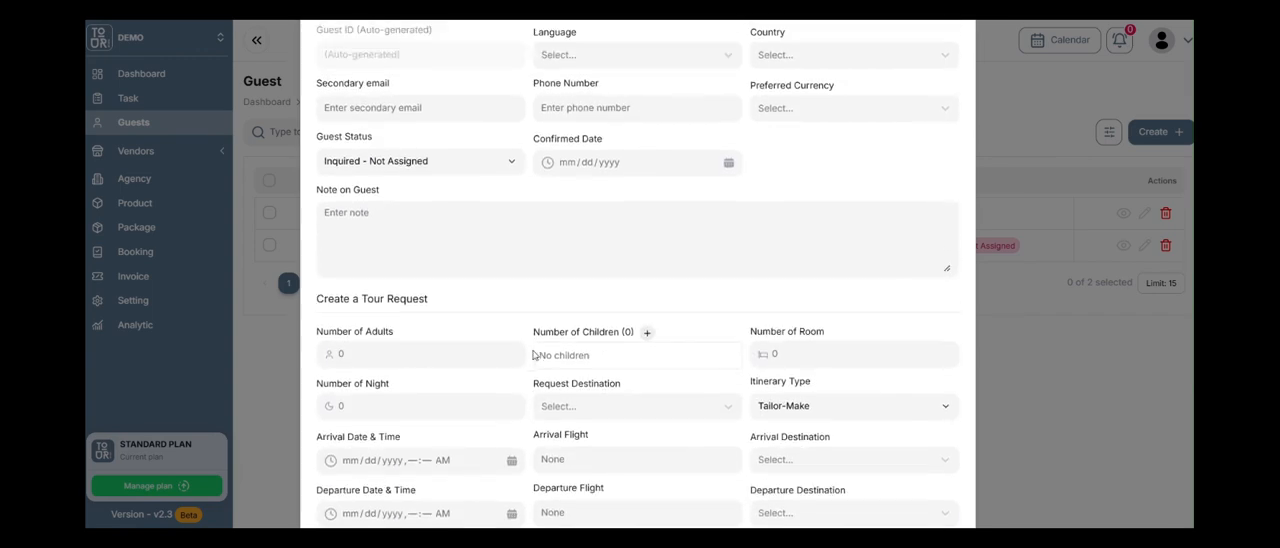
scroll(533, 355, up, 3)
click(655, 96)
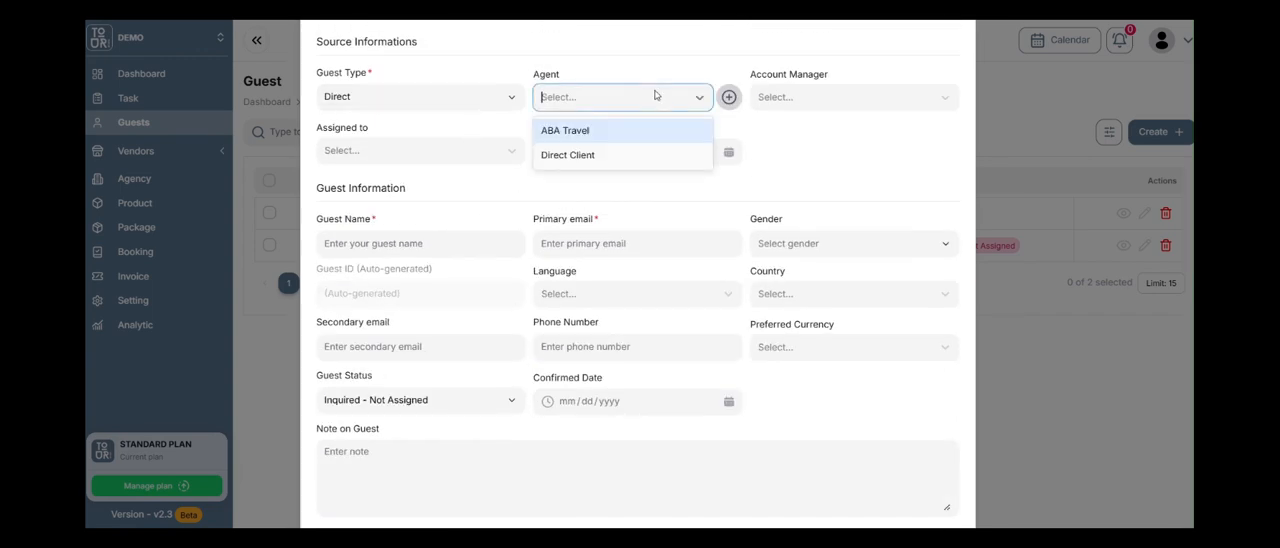
click(626, 129)
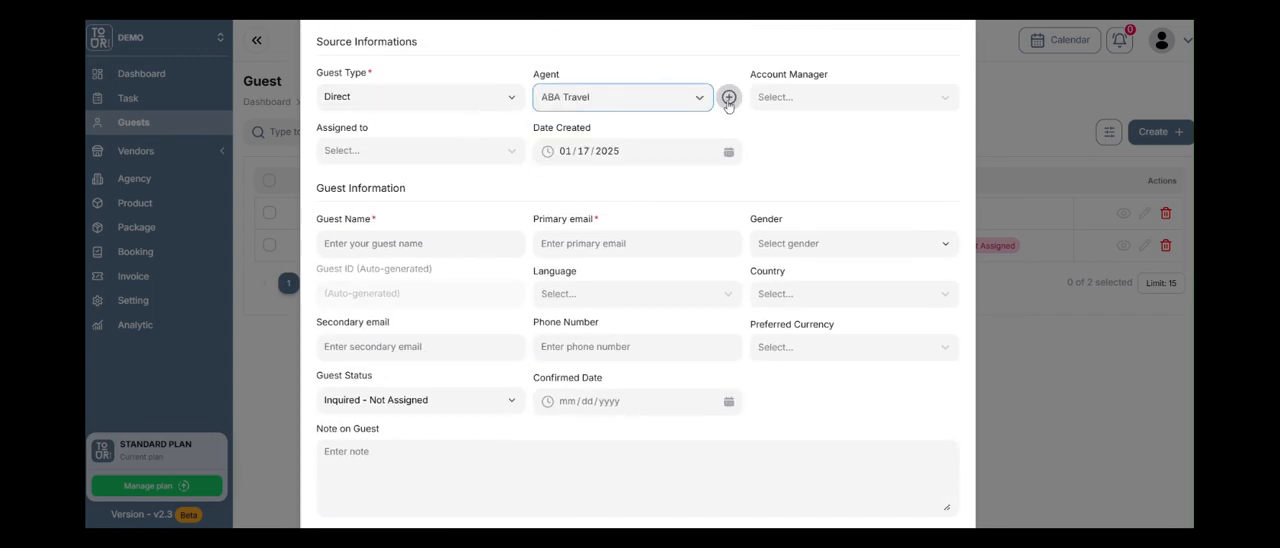
click(849, 97)
click(847, 204)
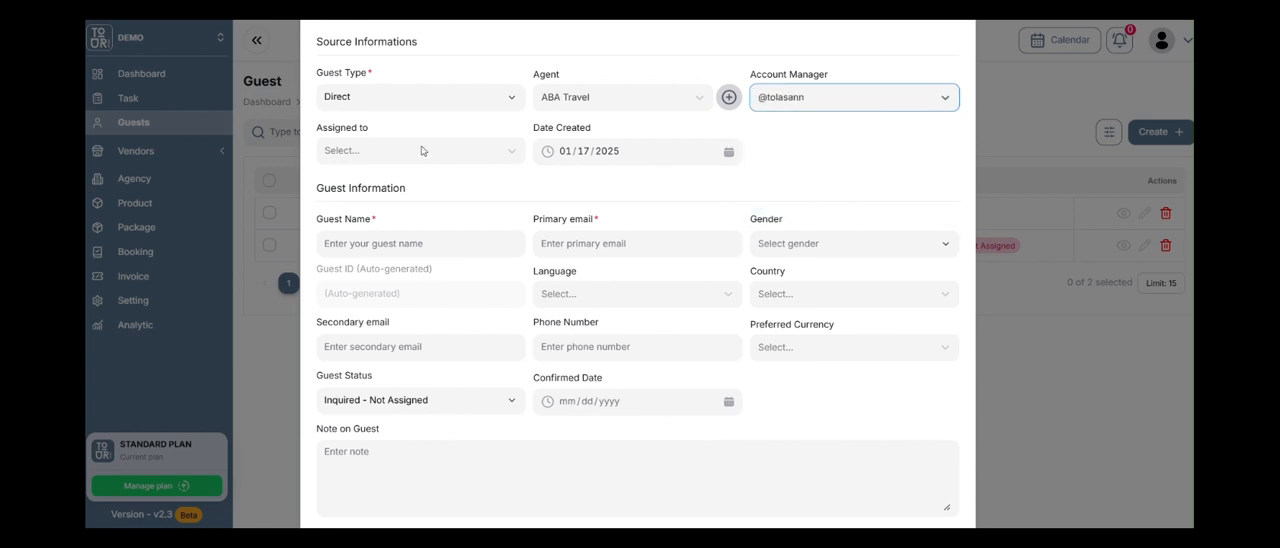
click(478, 152)
click(588, 188)
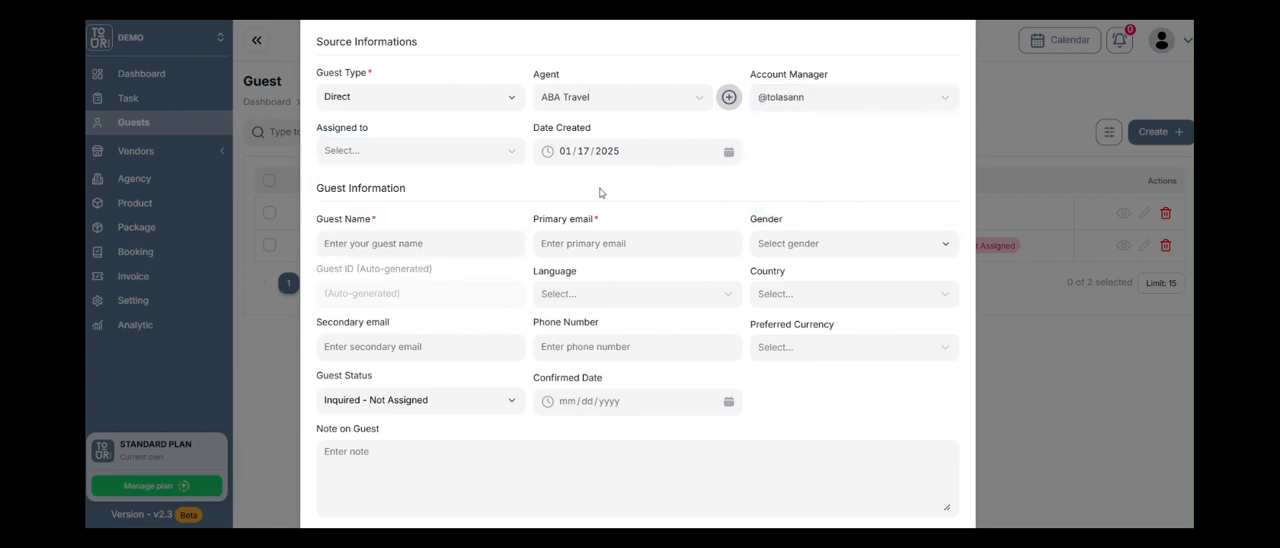
Enter the guest's full name and fill the primary email with the first suggested address.
click(446, 242)
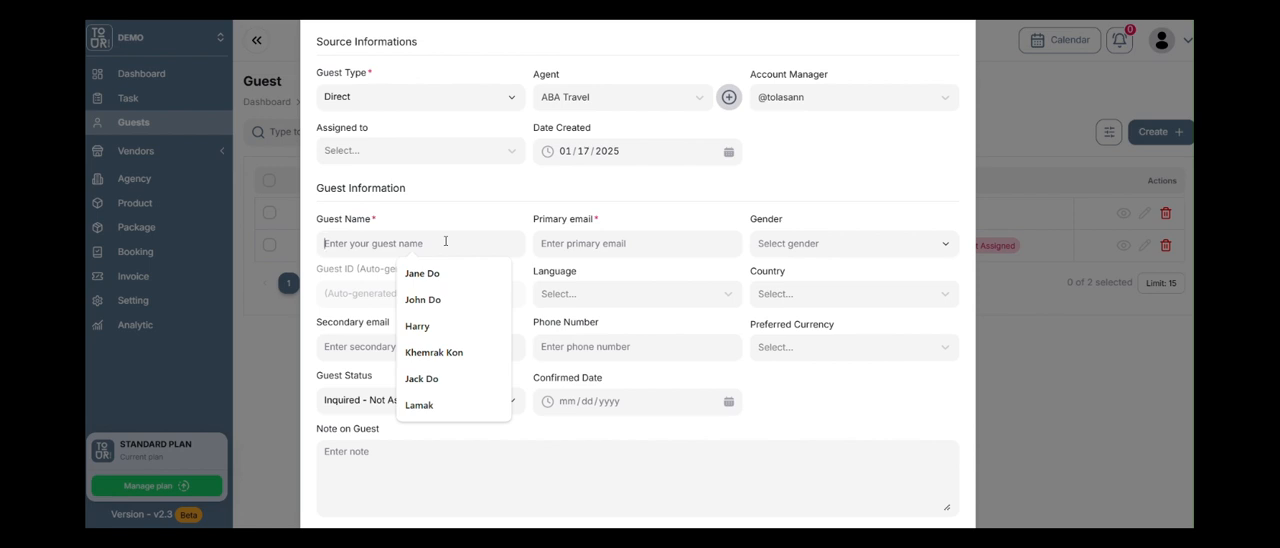
text(Jake Do)
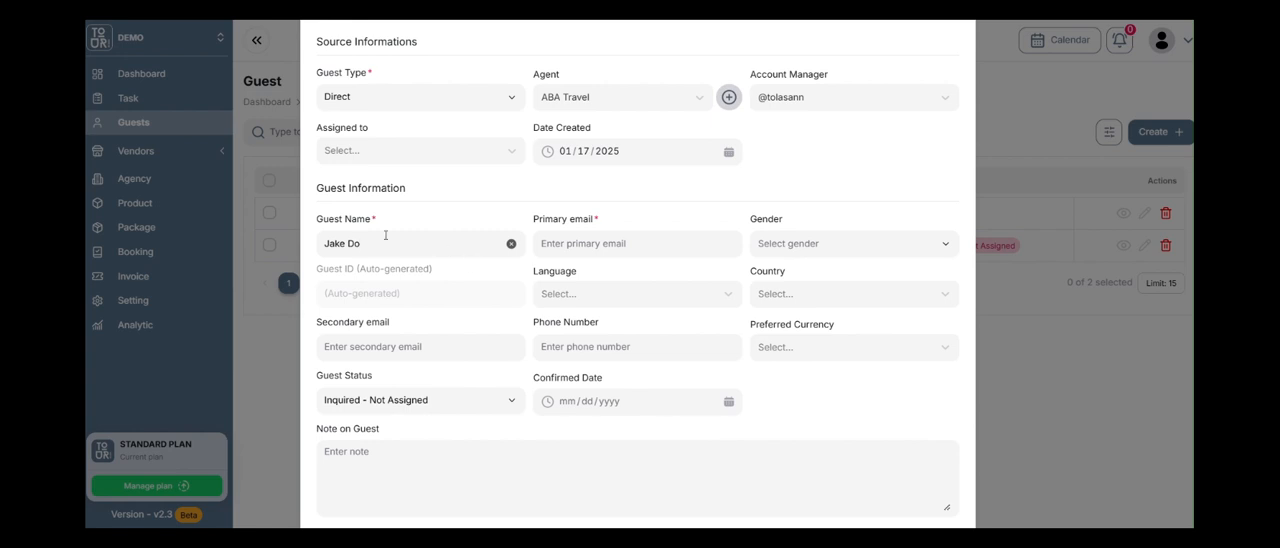
click(606, 243)
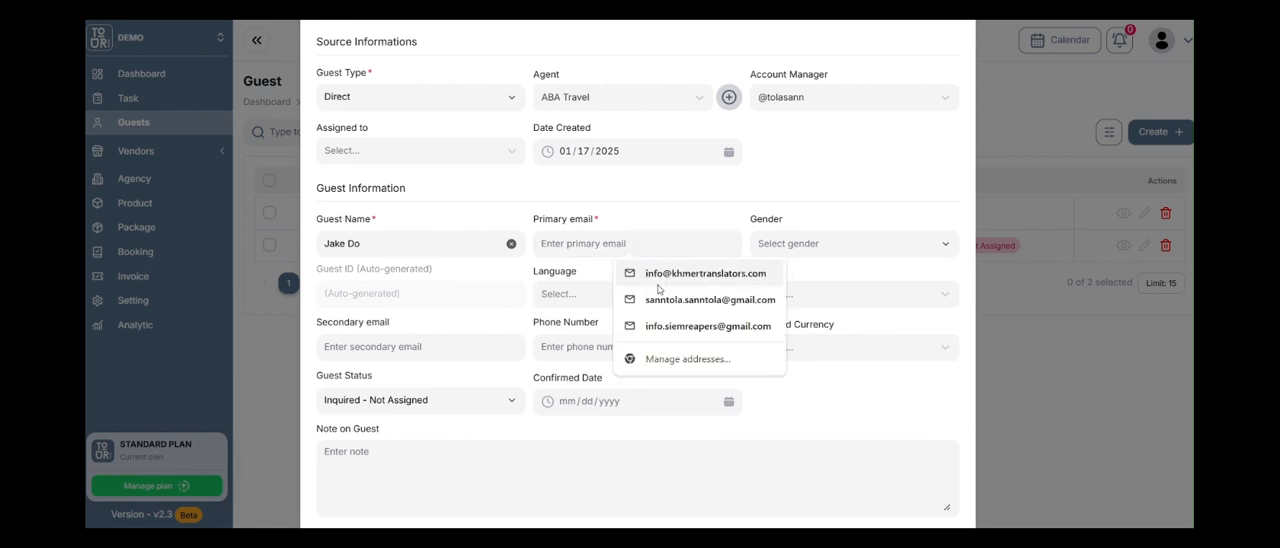
click(700, 273)
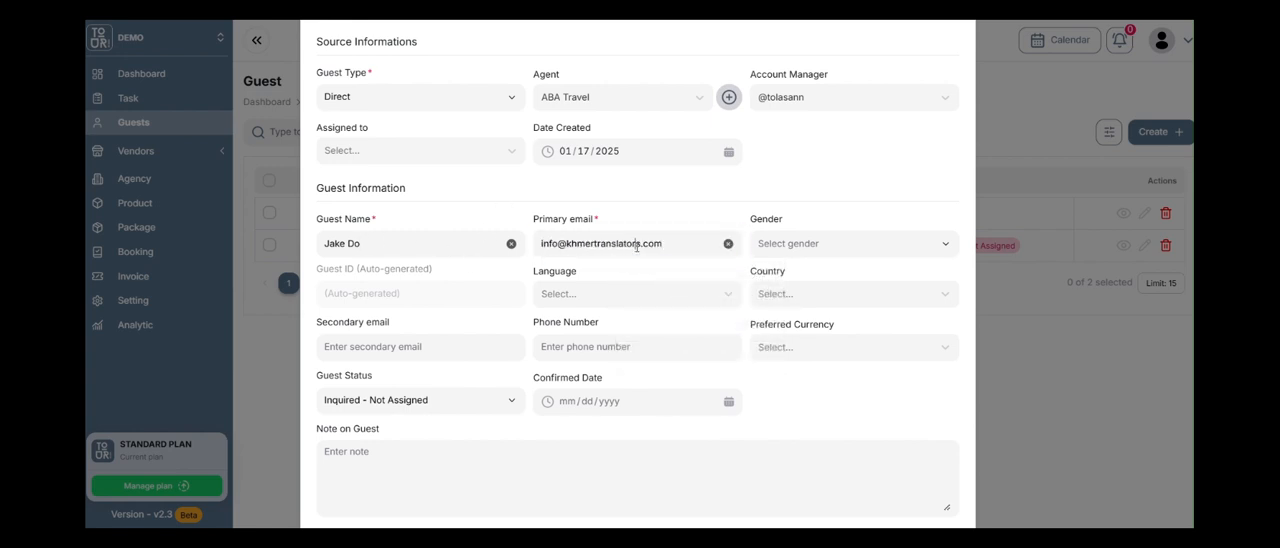
Change the domain of the guest's primary email to tourflowsys.com.
drag(655, 243, 551, 239)
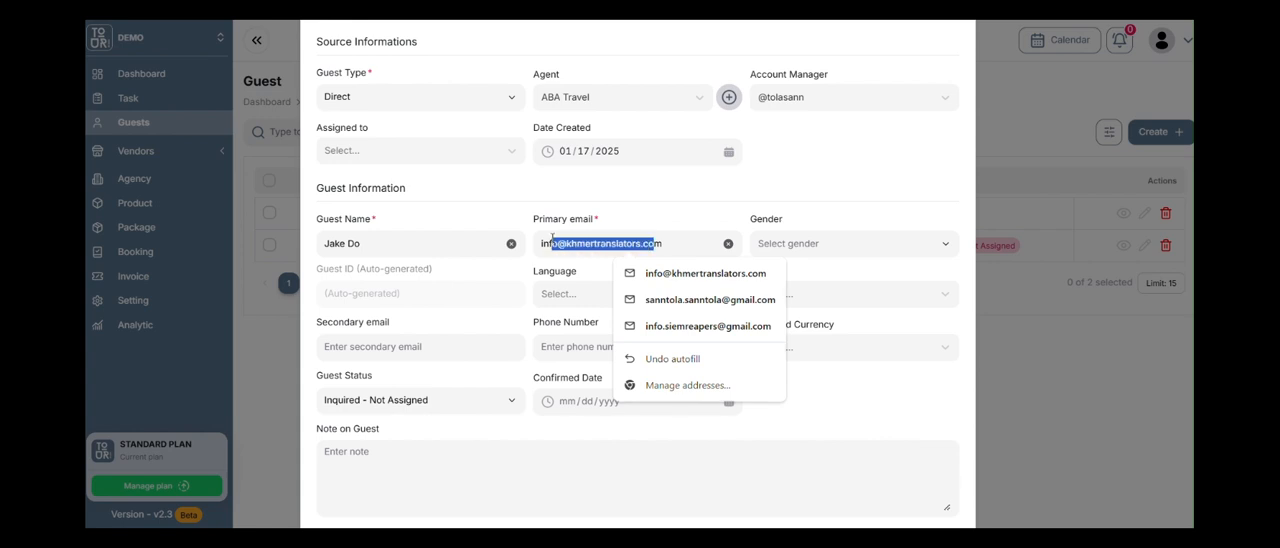
text(or)
key(BackSpace)
key(BackSpace)
text(om)
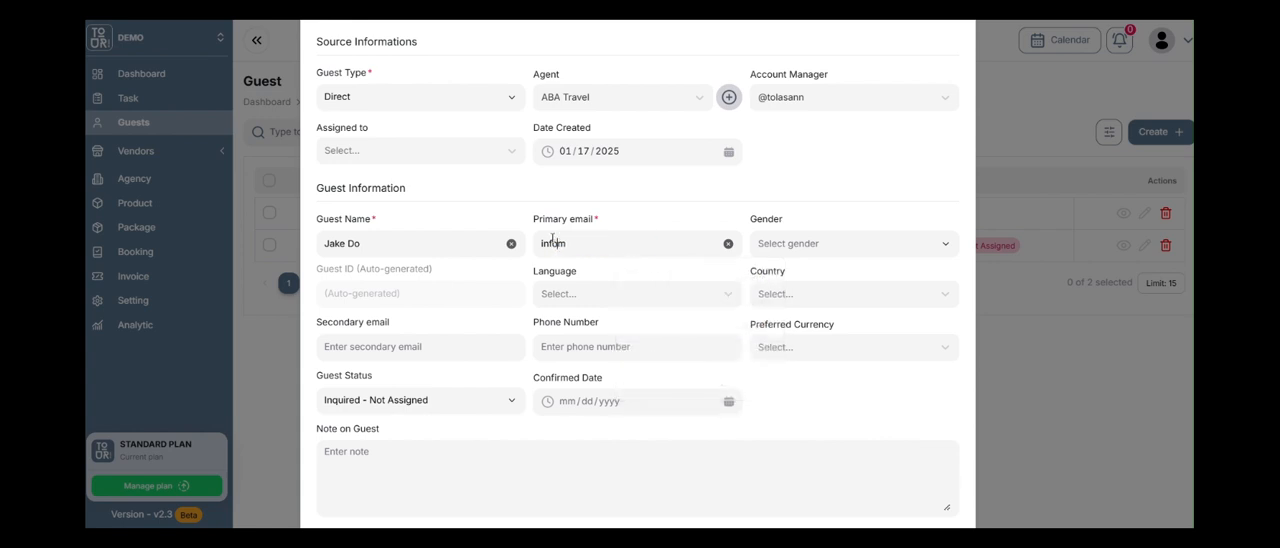
text(@tourflow)
text(syste)
text(.com)
key(shift+Right)
key(BackSpace)
Set the guest's gender to Male and language to English.
click(843, 247)
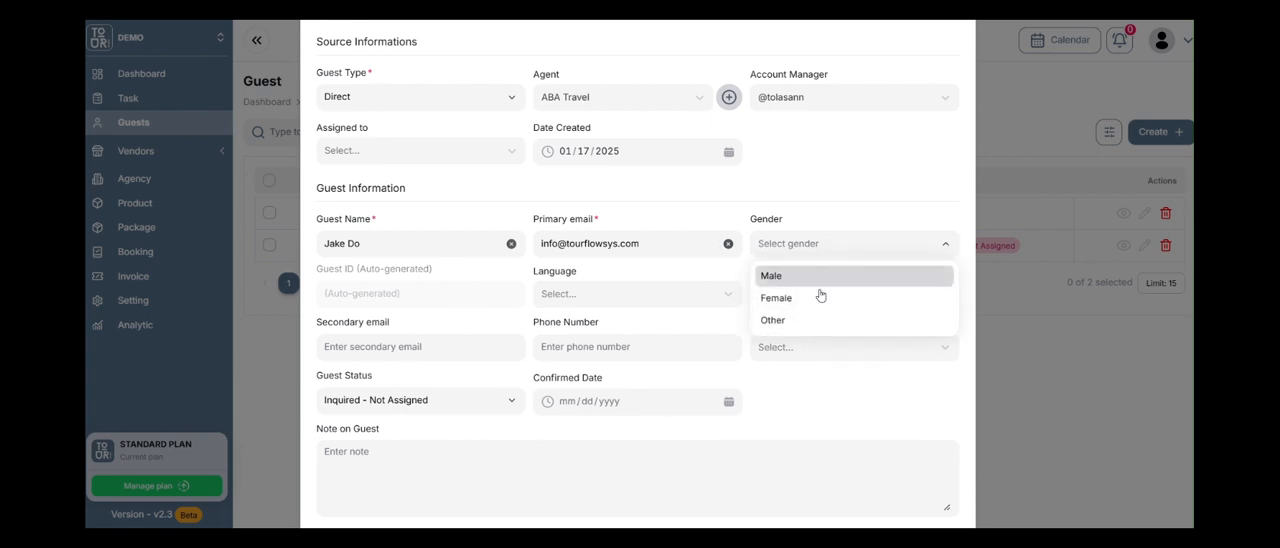
click(828, 283)
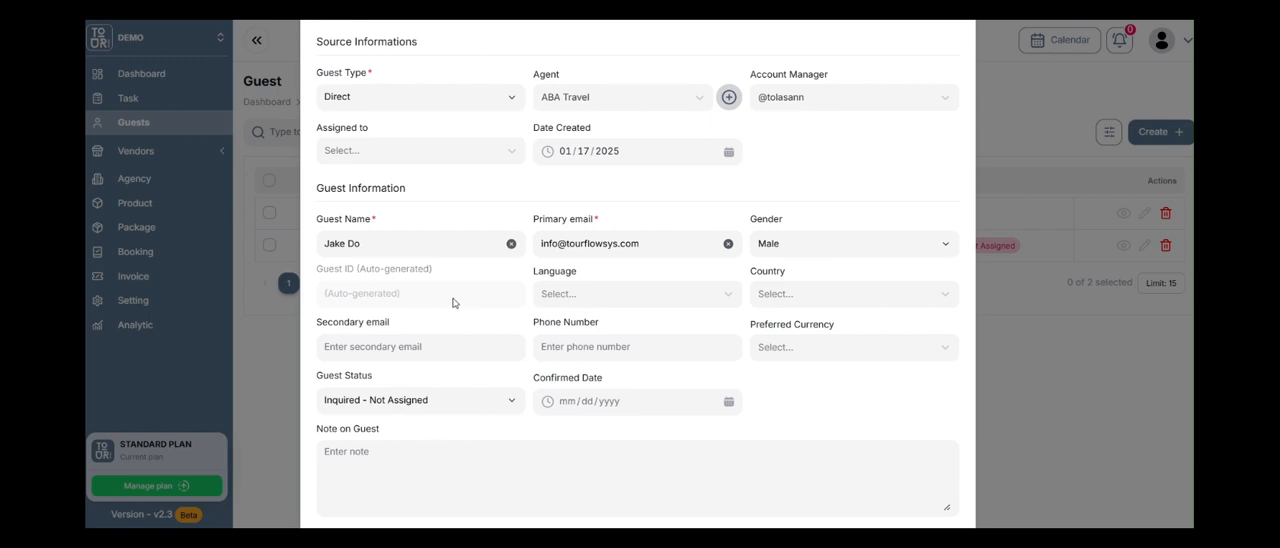
click(611, 300)
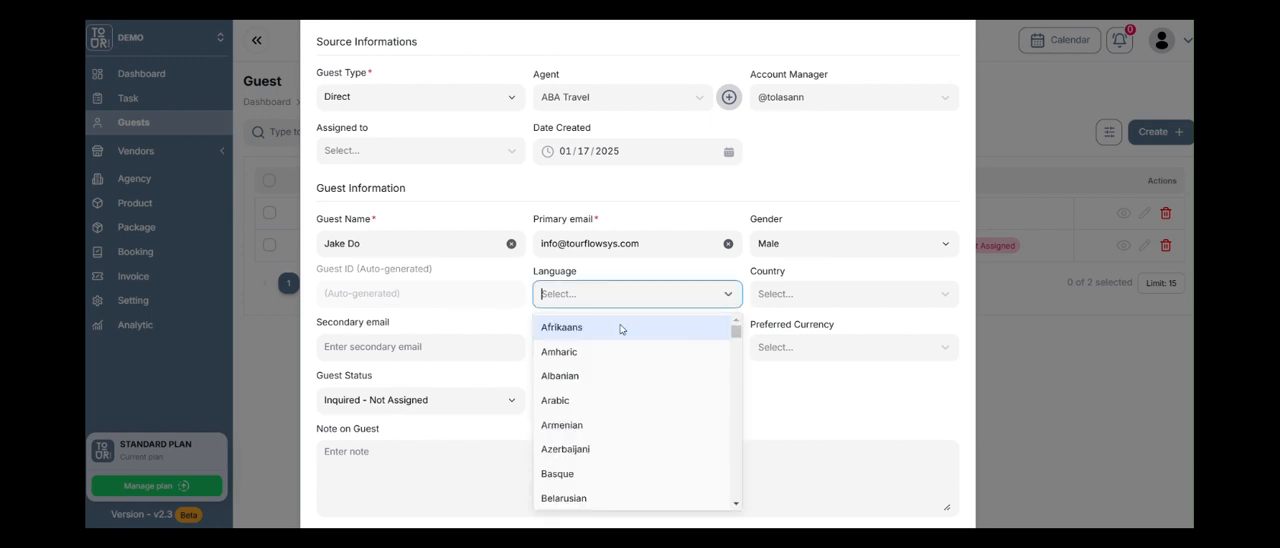
text(englis)
click(620, 329)
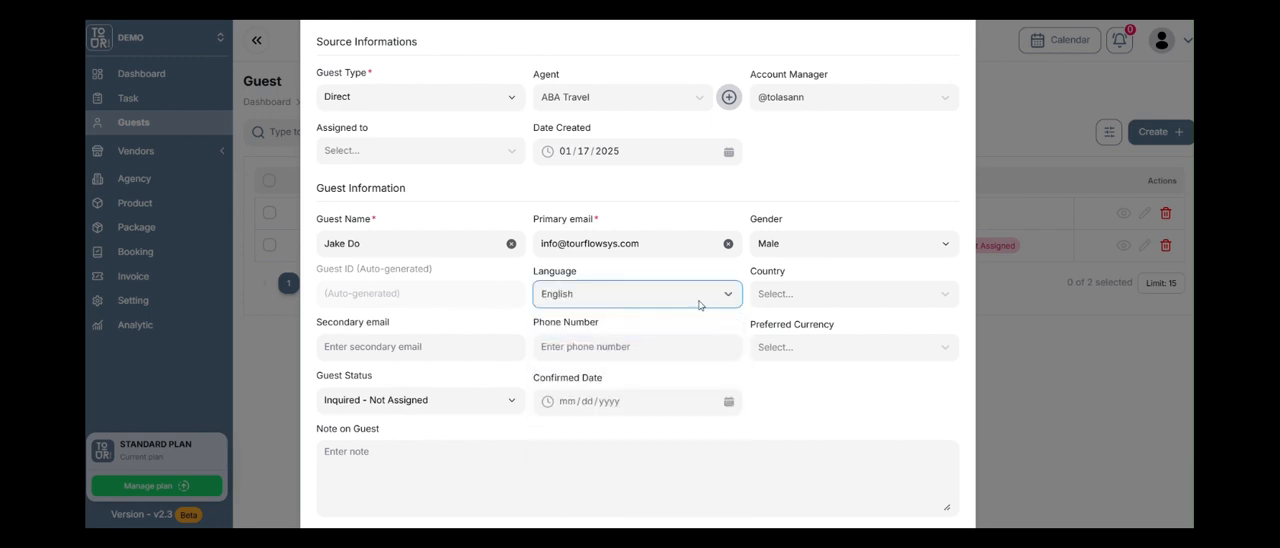
Set the guest's country to United States and preferred currency to USD, leaving the secondary email and phone number blank.
click(793, 294)
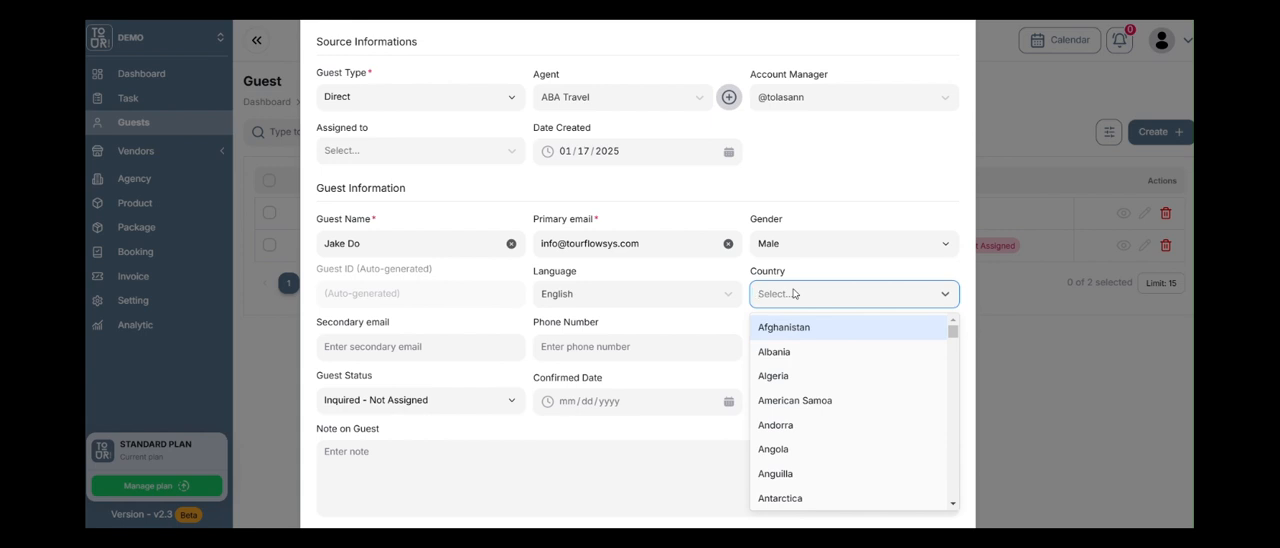
text(unit)
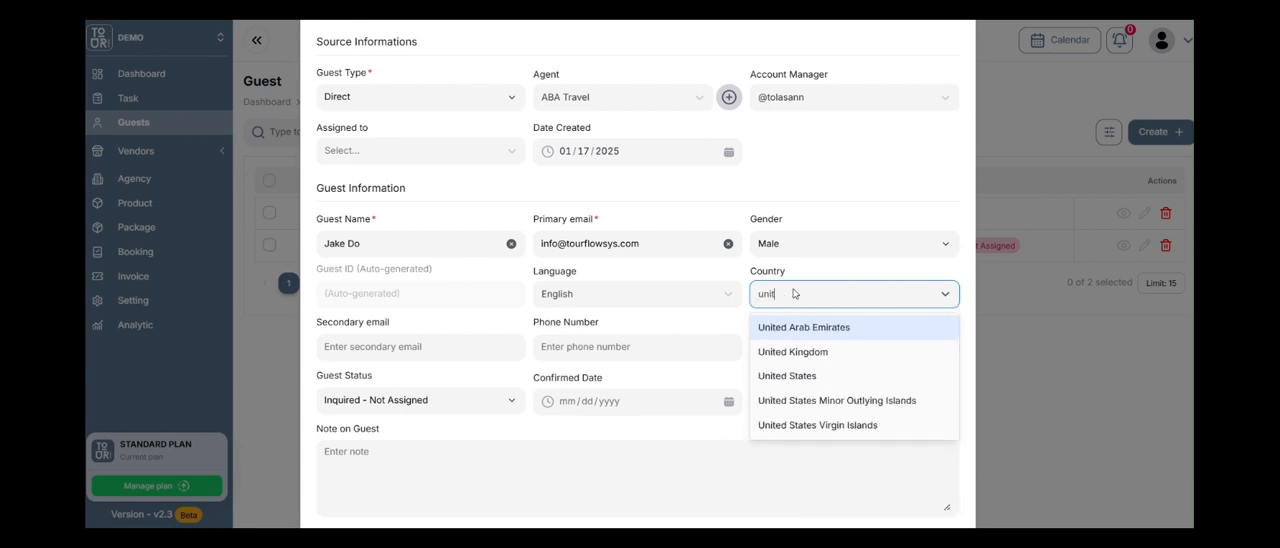
click(794, 375)
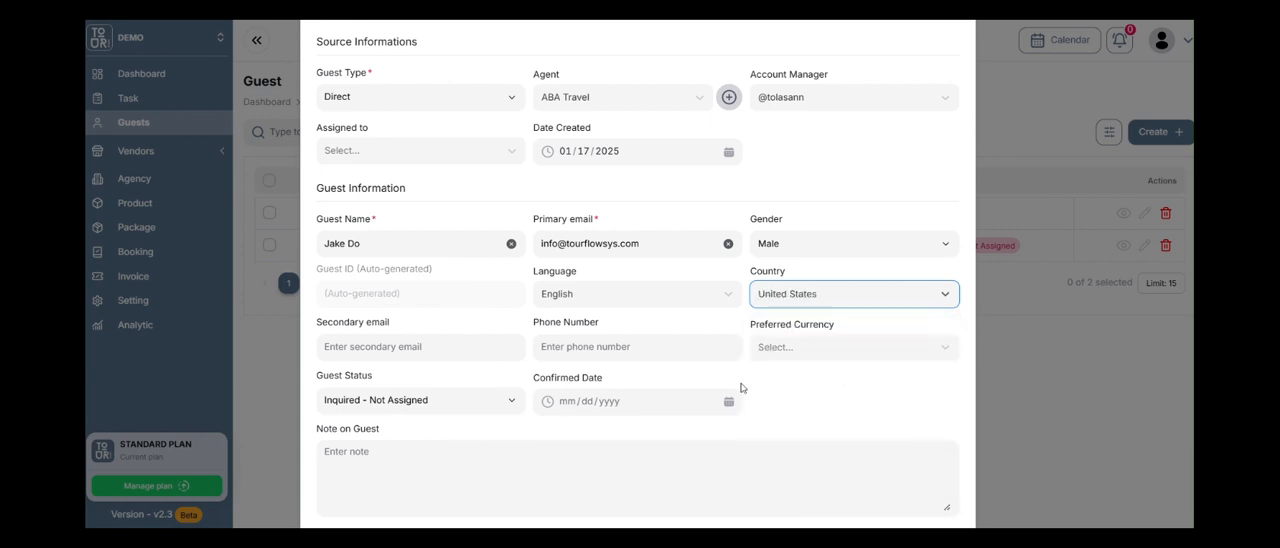
click(455, 350)
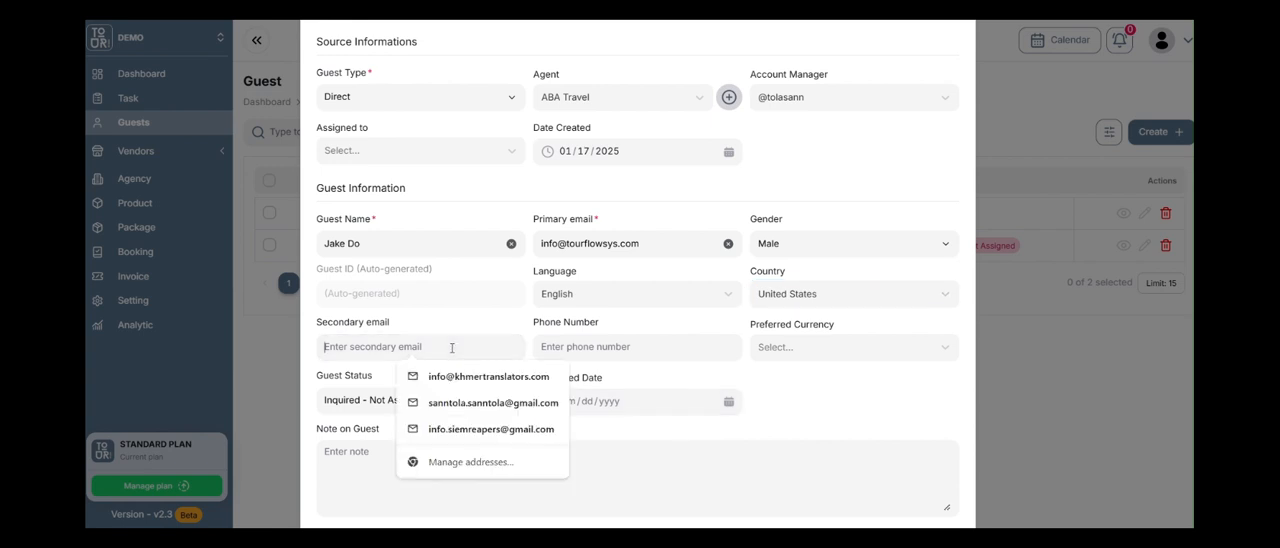
click(578, 347)
click(810, 352)
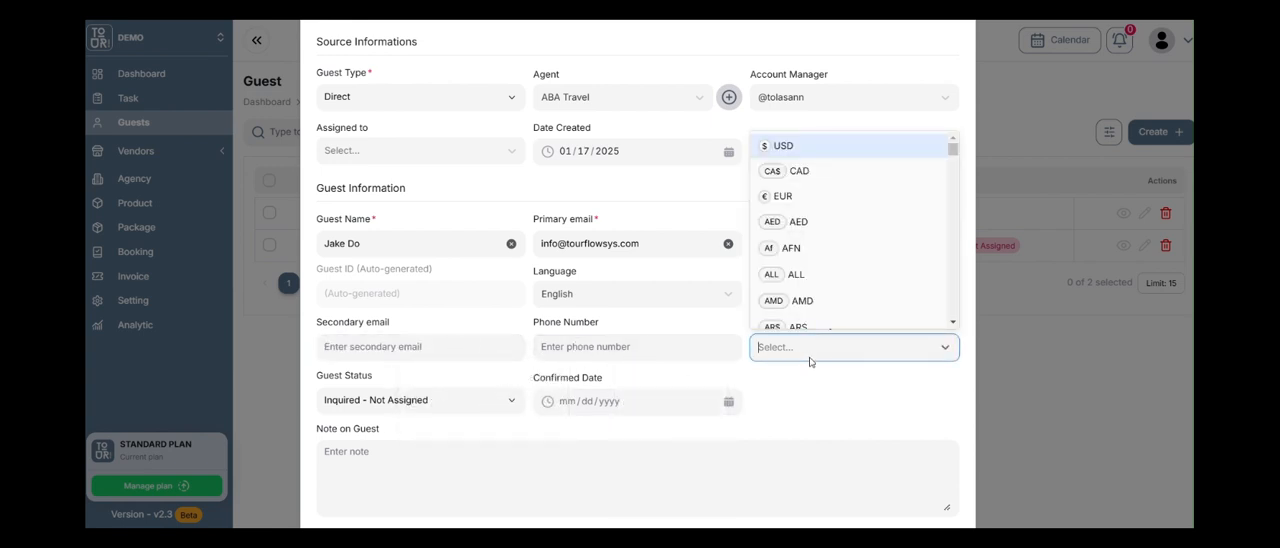
click(805, 148)
Review the available guest status options, keeping Inquired - Not Assigned selected.
scroll(490, 345, down, 1)
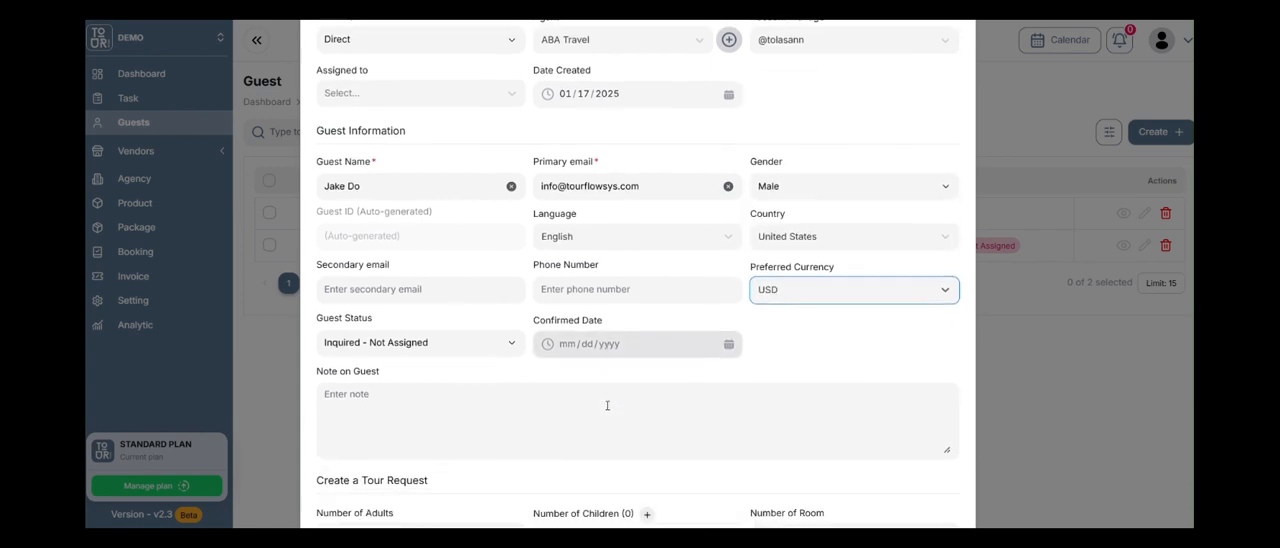
click(492, 343)
click(492, 338)
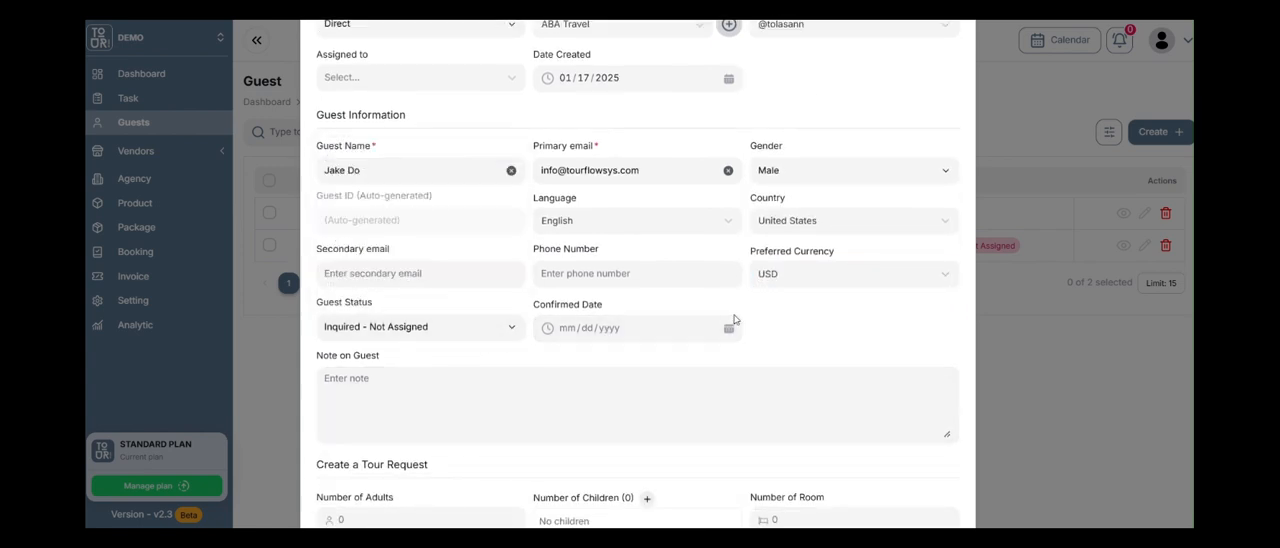
click(512, 330)
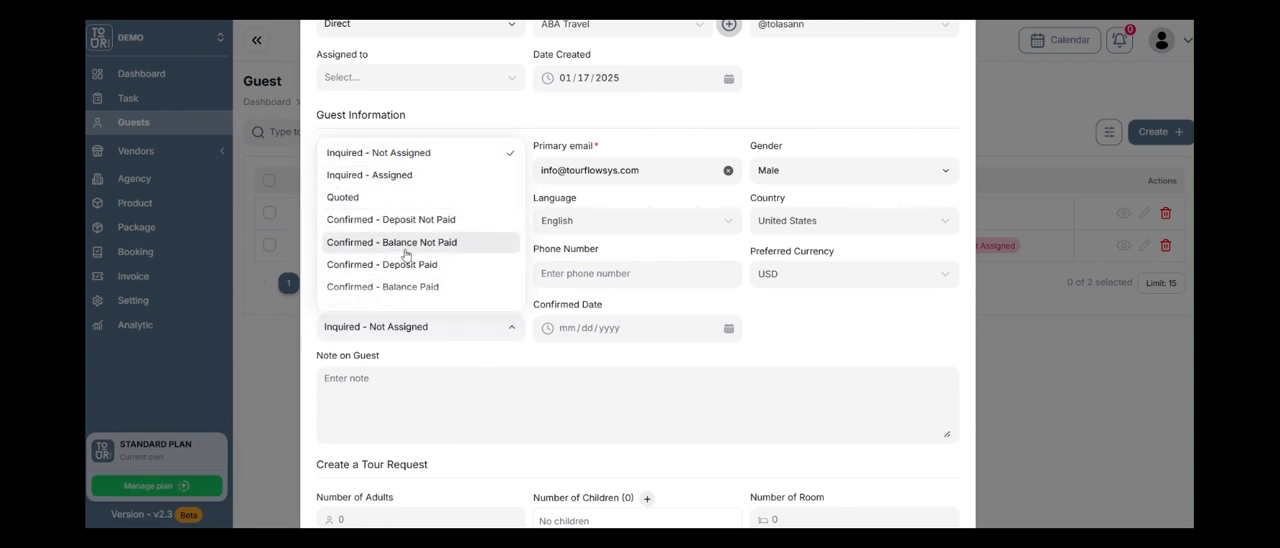
scroll(400, 255, down, 2)
scroll(430, 300, up, 2)
scroll(443, 265, down, 2)
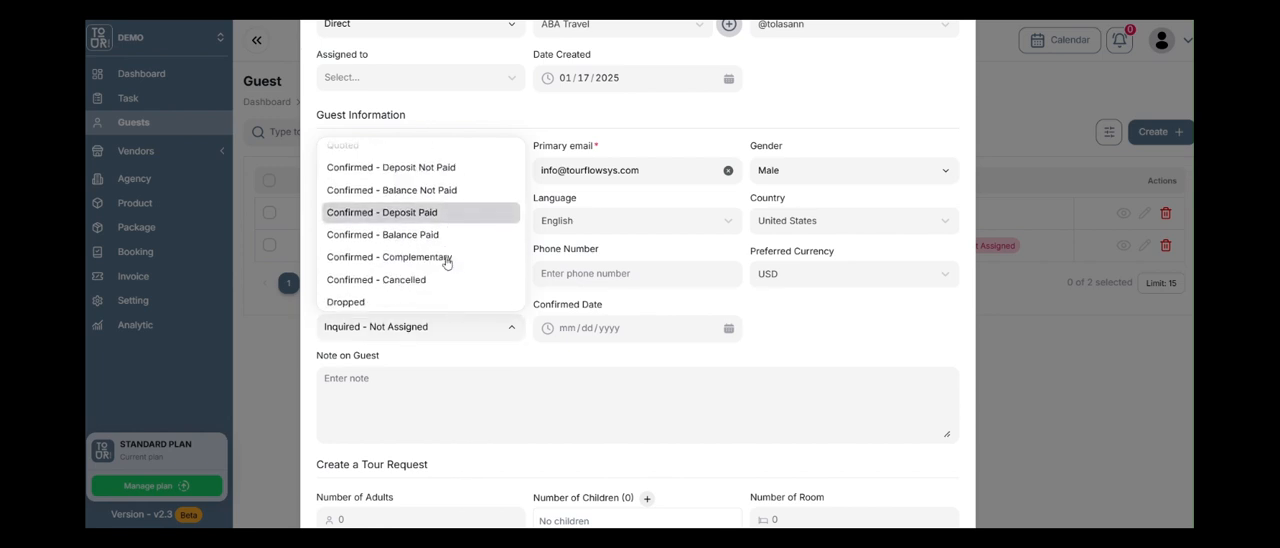
click(828, 351)
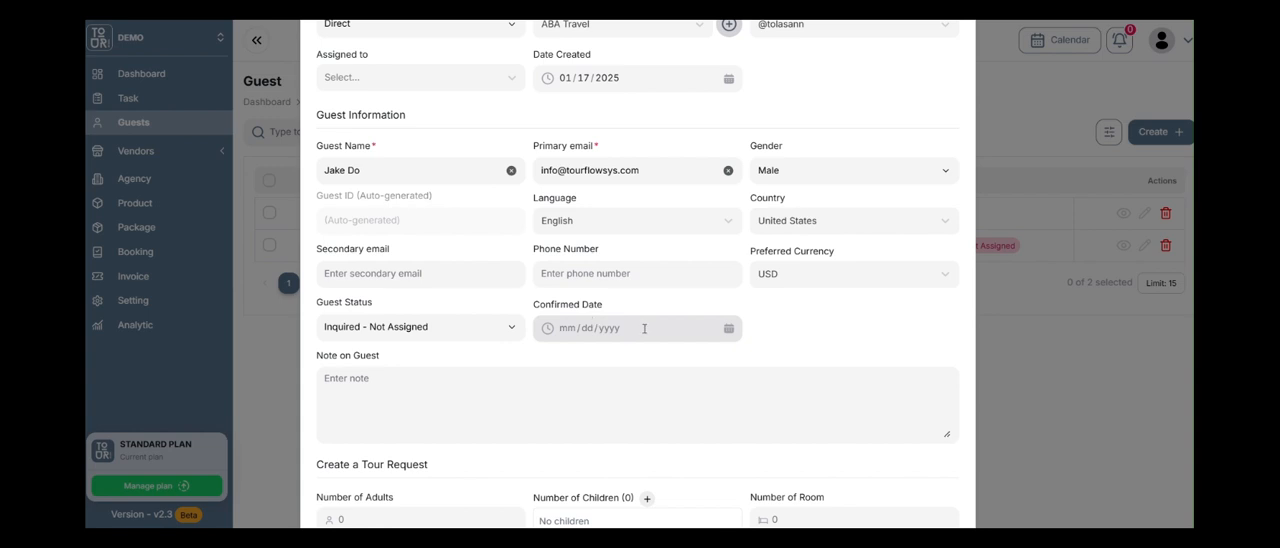
Leave the guest note blank and set the tour request's number of adults to 2.
scroll(655, 315, down, 3)
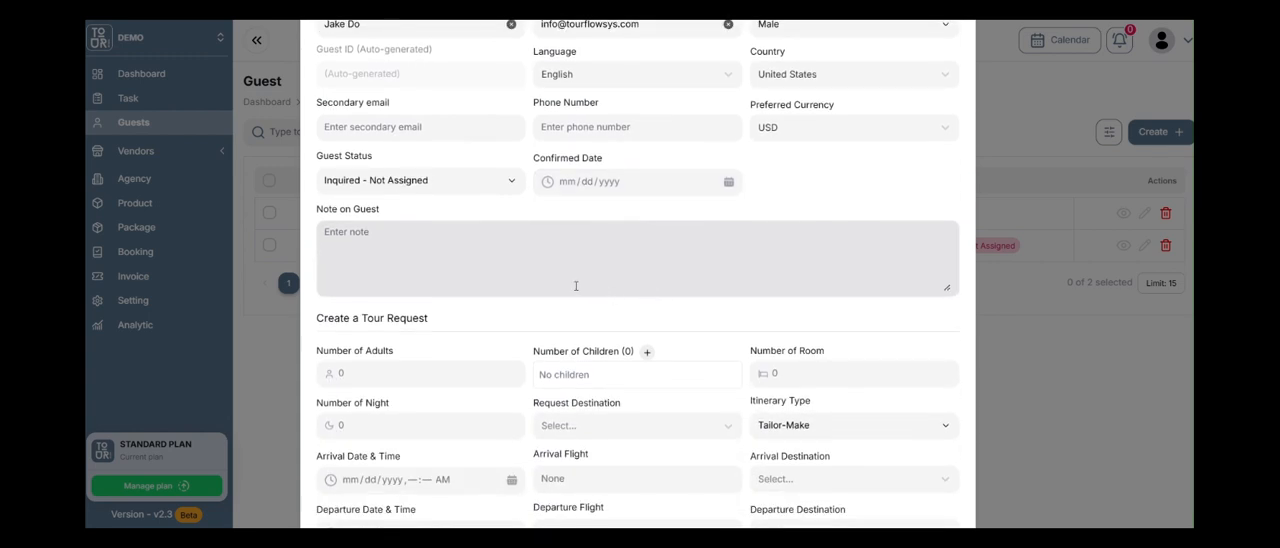
click(570, 280)
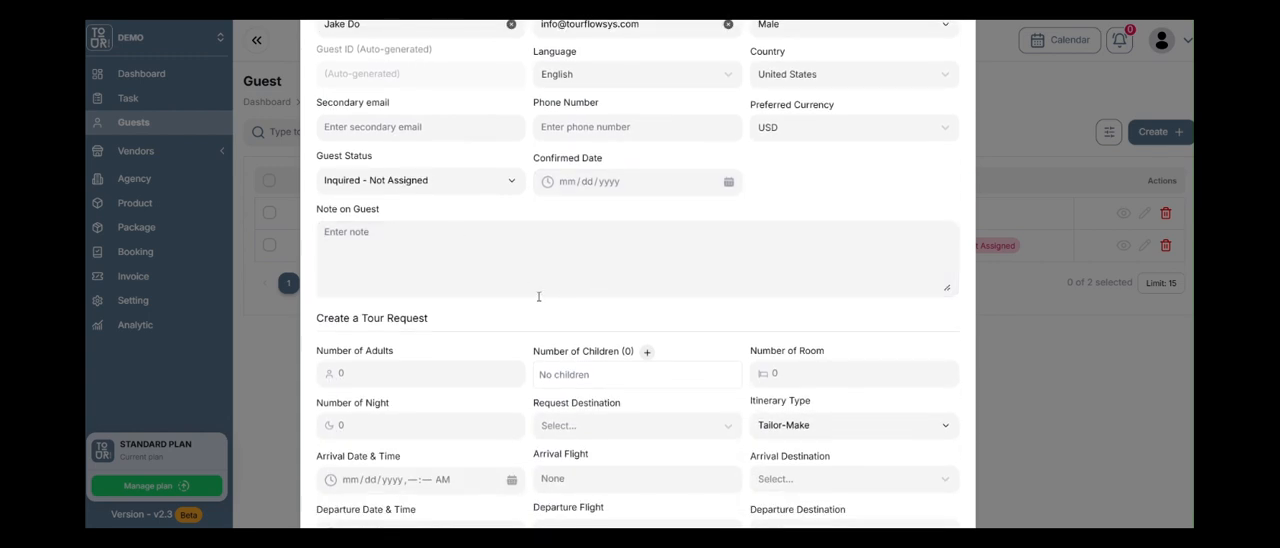
scroll(525, 250, down, 3)
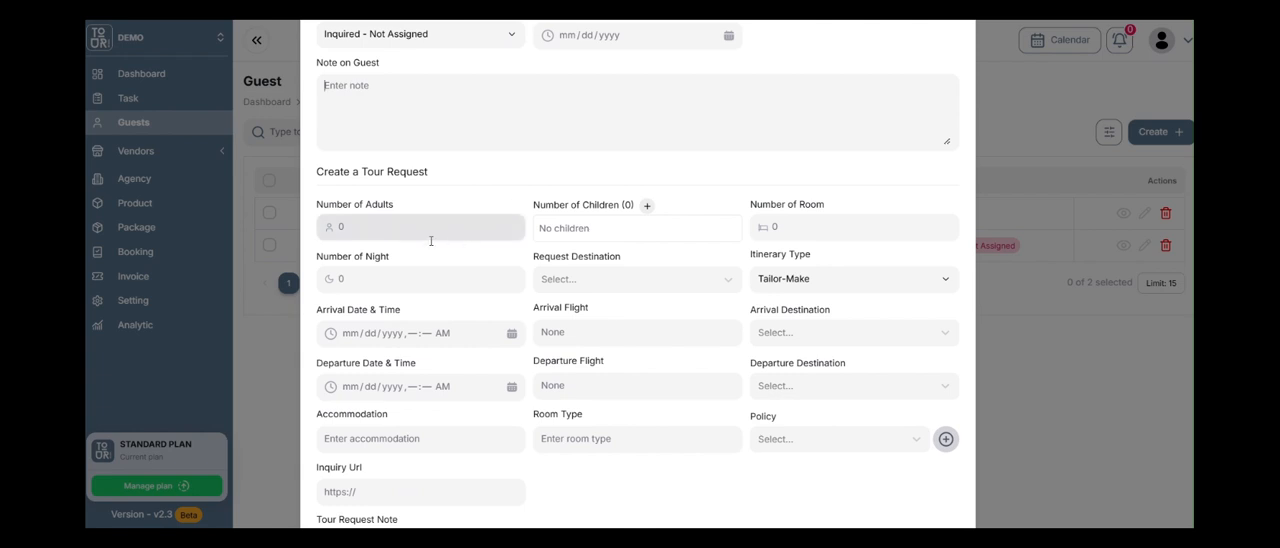
click(372, 229)
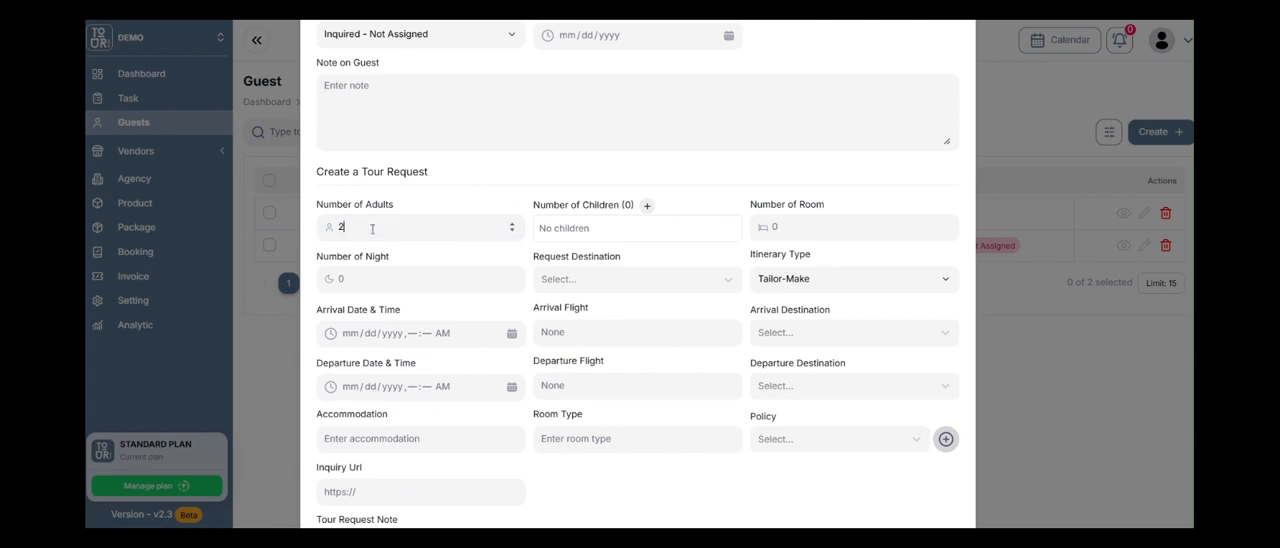
Try adding four child entries to the tour request and raising the first child's age, and remove all the entries again.
click(646, 205)
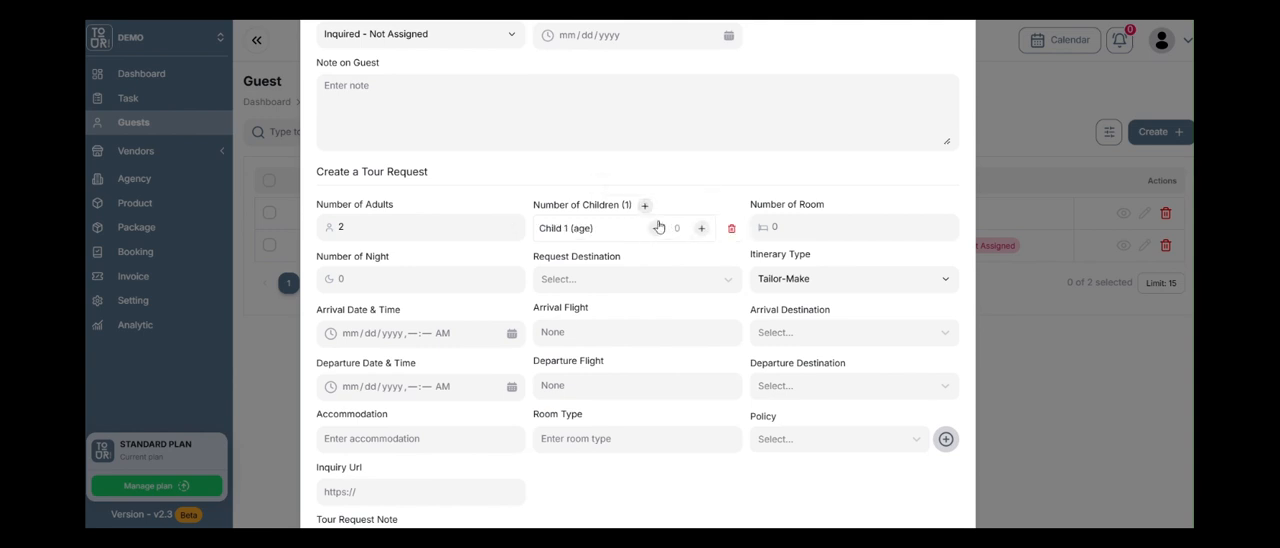
click(646, 206)
click(646, 205)
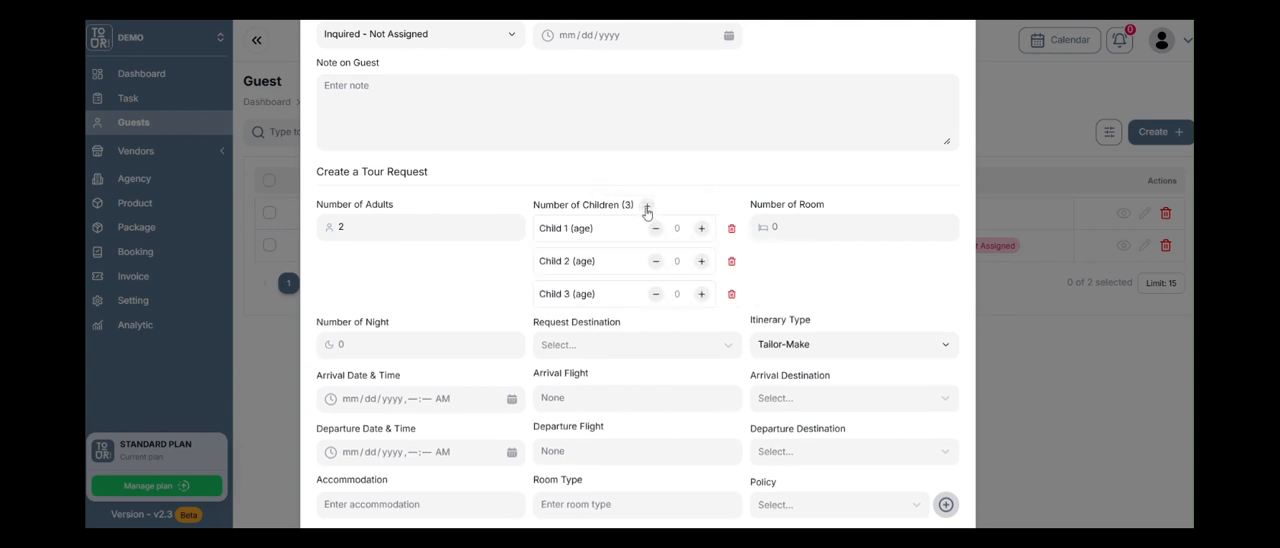
click(646, 205)
click(731, 326)
click(731, 293)
click(731, 261)
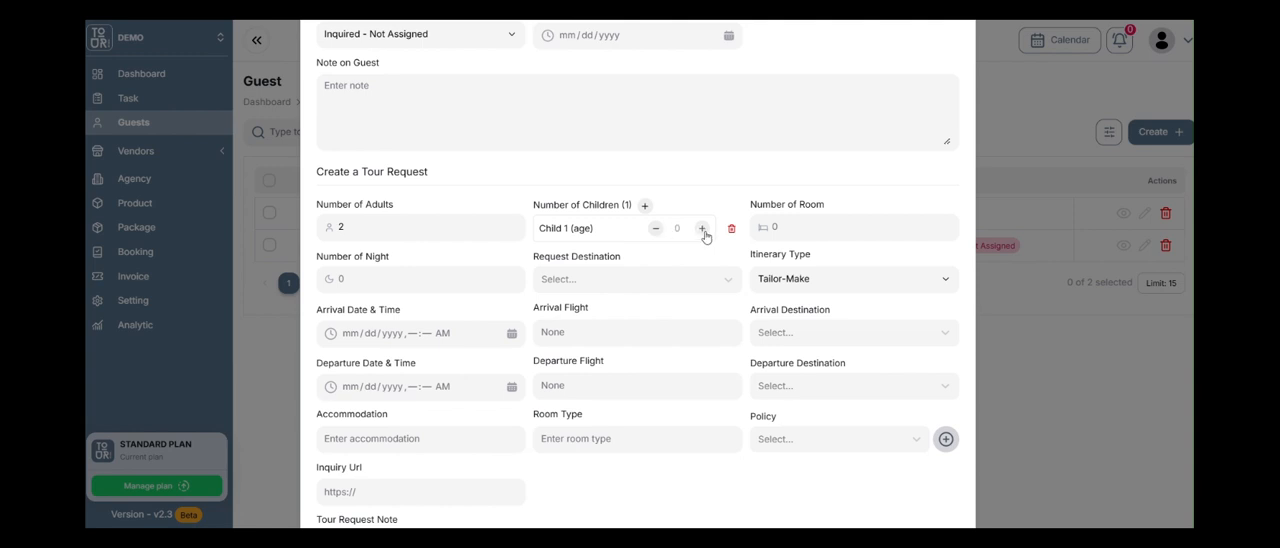
click(702, 229)
click(733, 230)
Set the tour request's number of rooms to 1 and number of nights to 3.
click(787, 227)
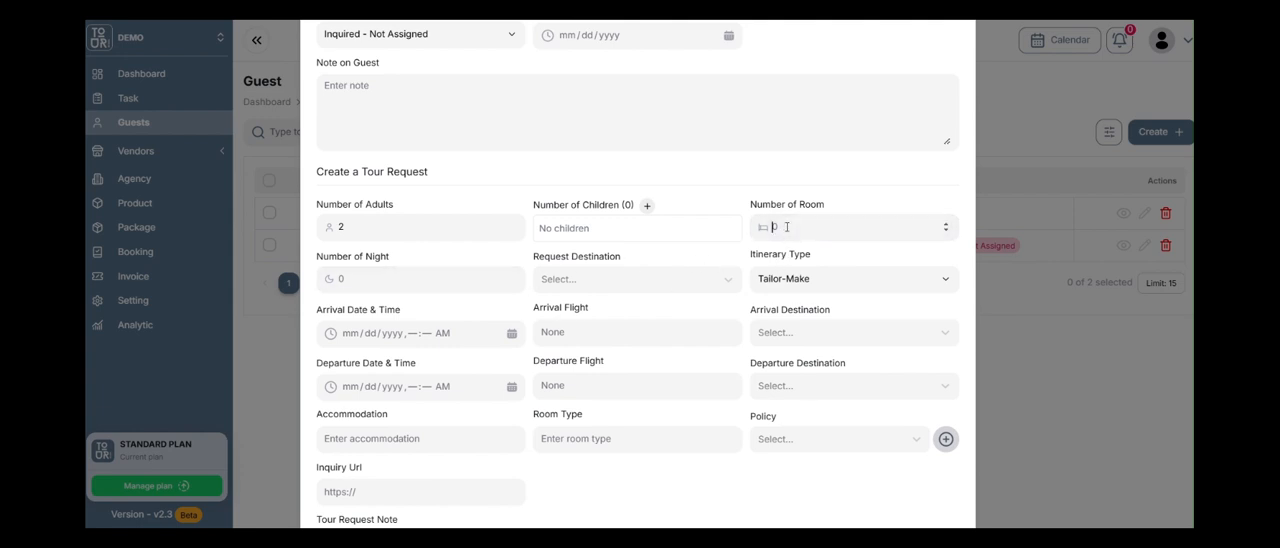
text(3)
click(403, 280)
double_click(774, 226)
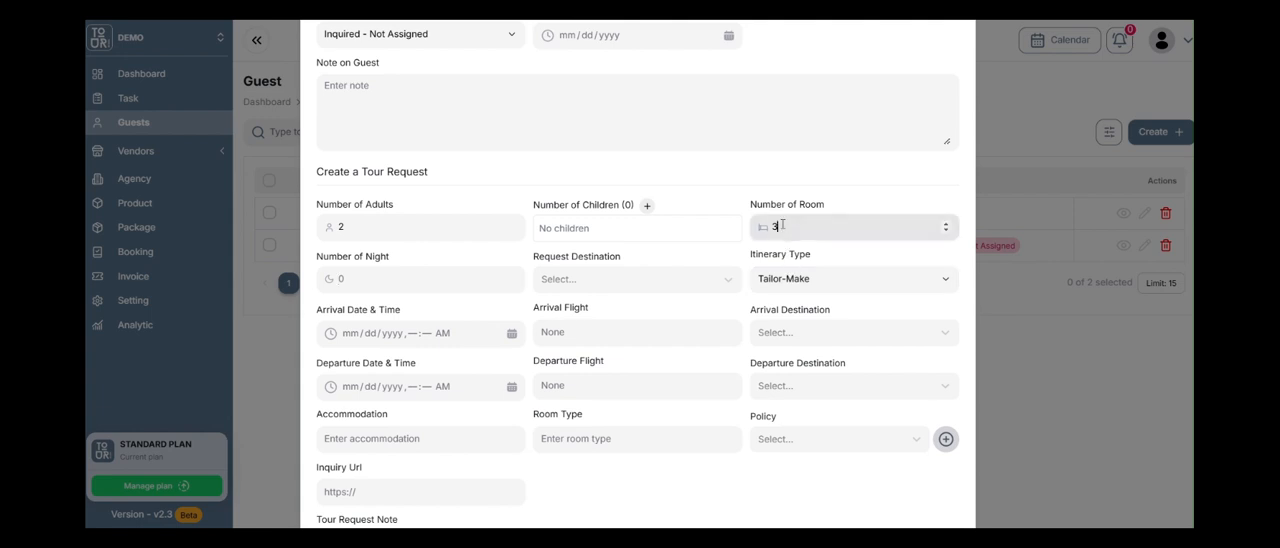
text(1)
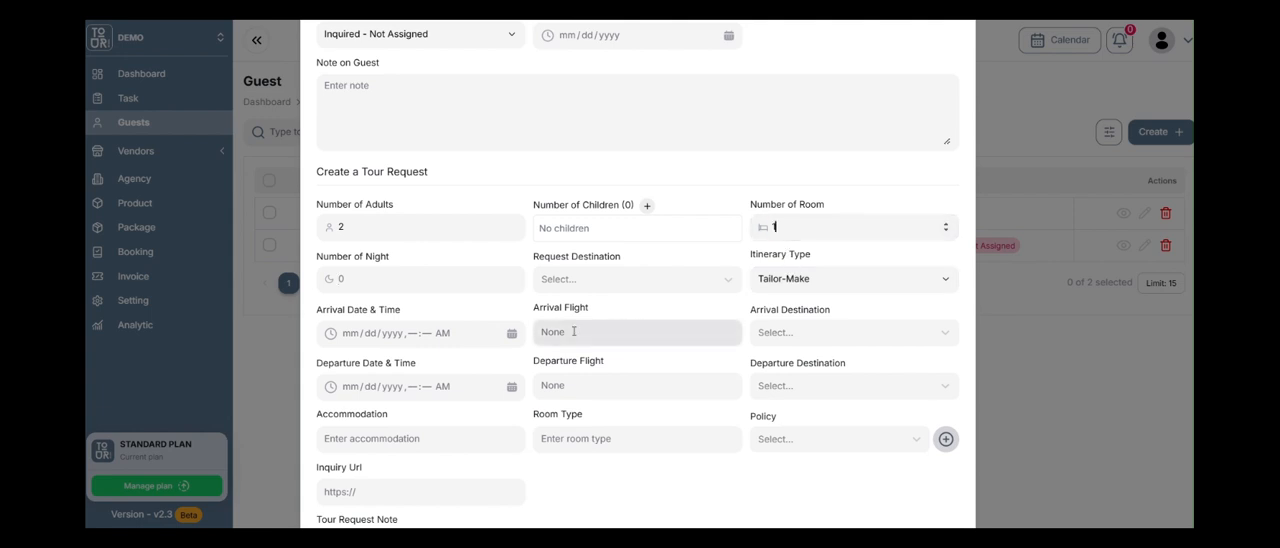
click(427, 286)
text(3)
Add Bangkok, Thailand and Siem Reap, Cambodia as the tour request's requested destinations.
click(608, 281)
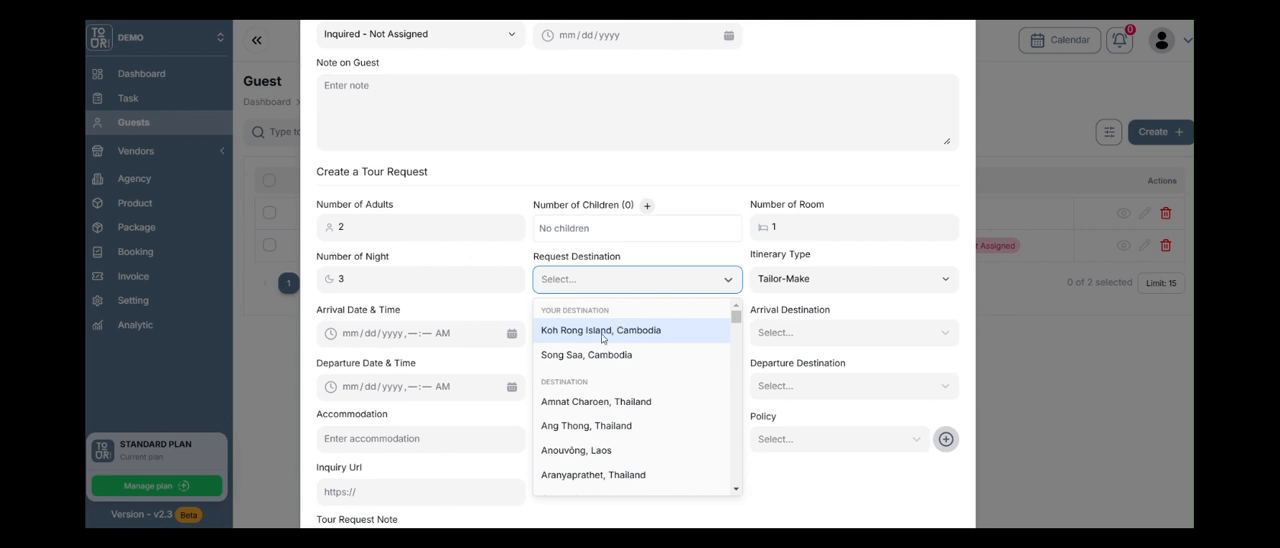
text(bankg)
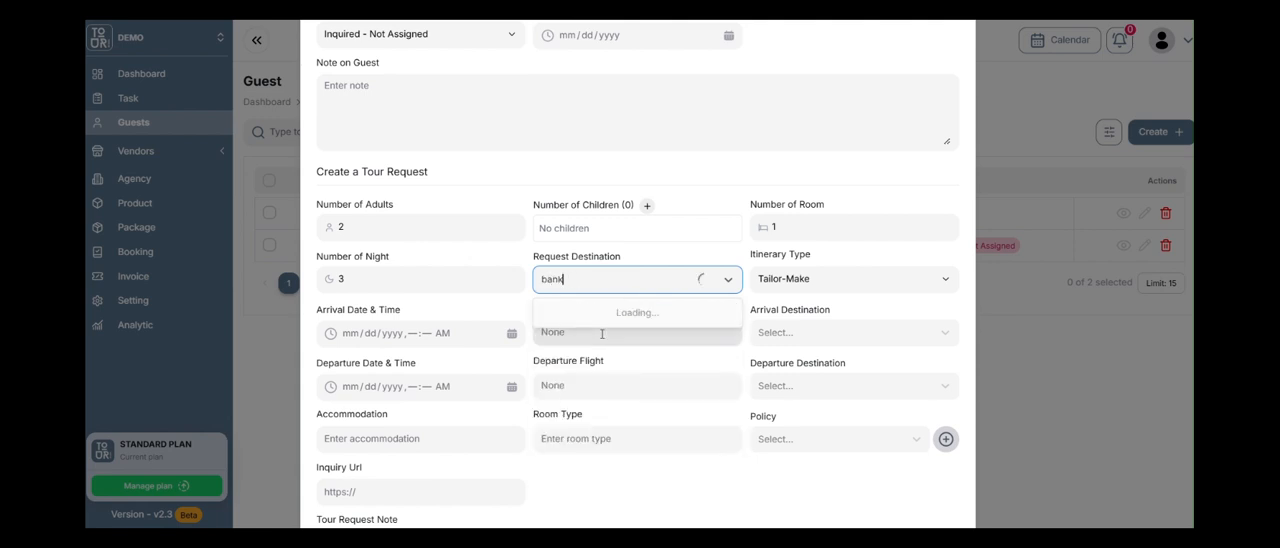
key(BackSpace)
key(BackSpace)
text(gkk)
text(ok)
click(619, 330)
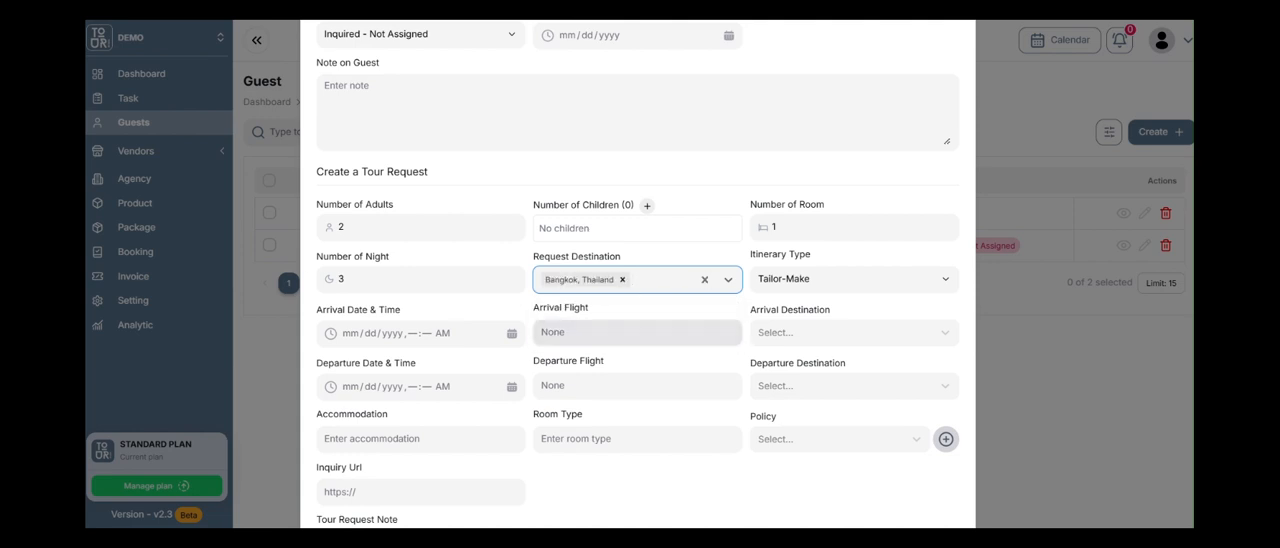
text(siem reap)
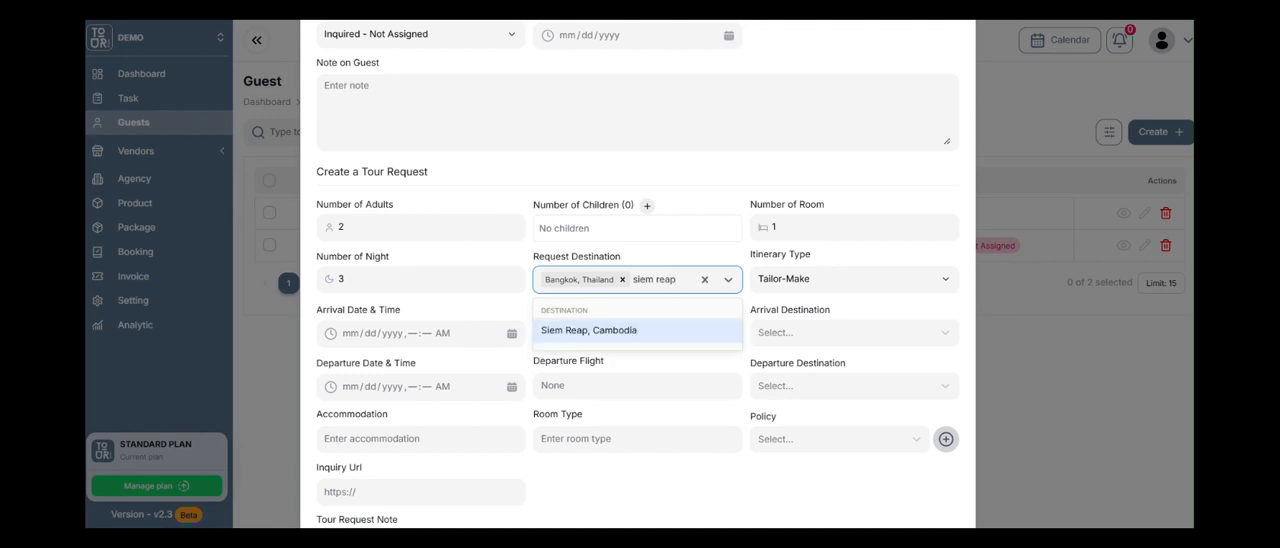
click(563, 336)
Set the number of nights to 5 and keep the itinerary type as Tailor-Make.
click(428, 288)
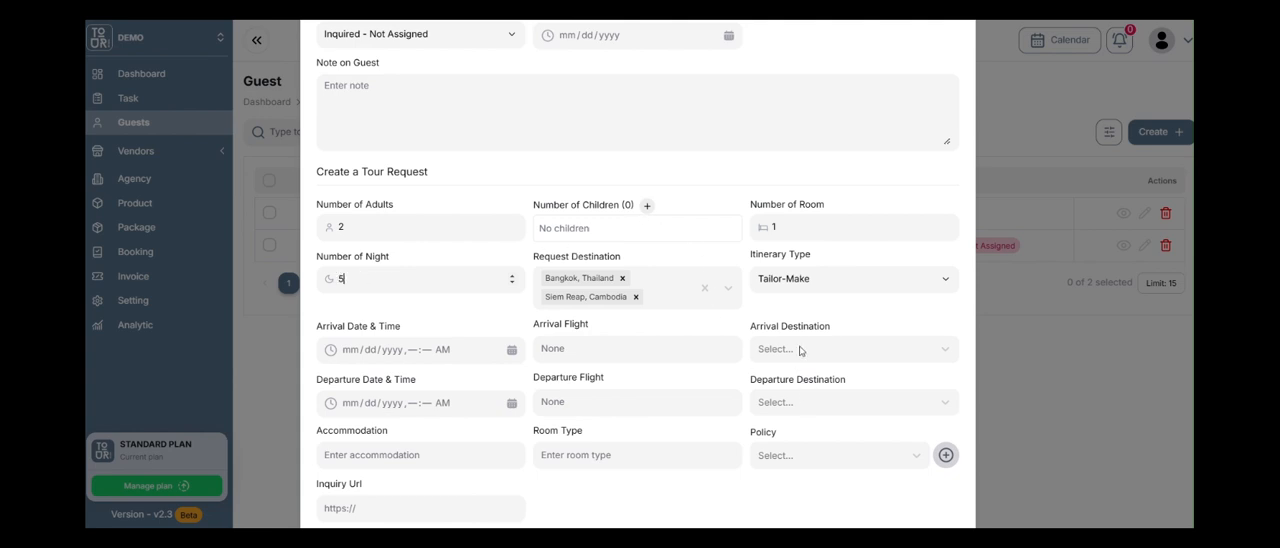
click(820, 289)
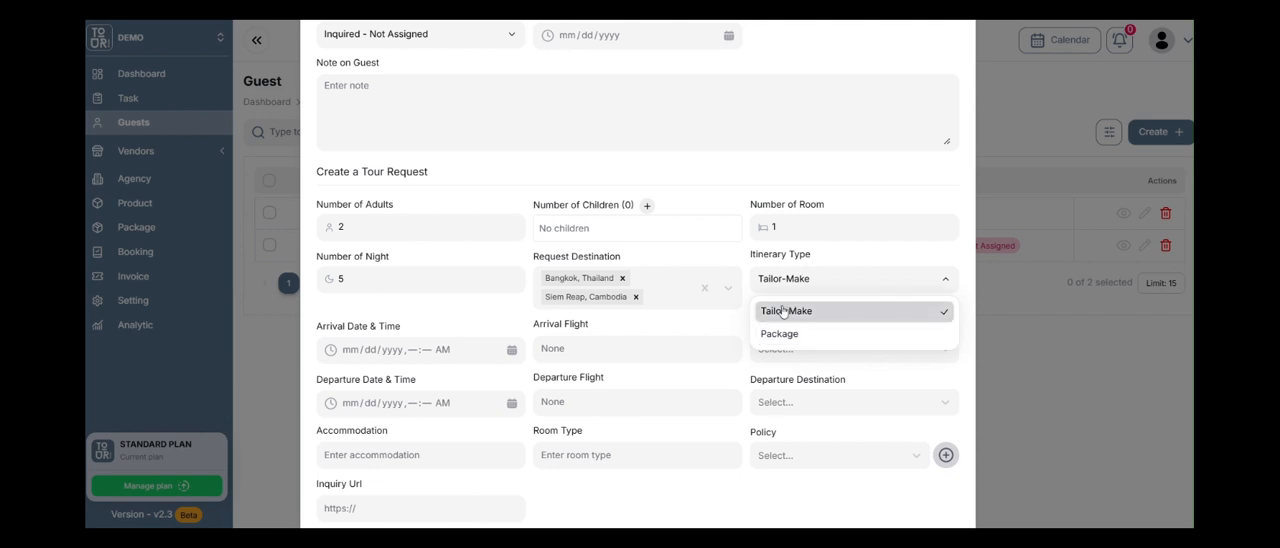
click(722, 322)
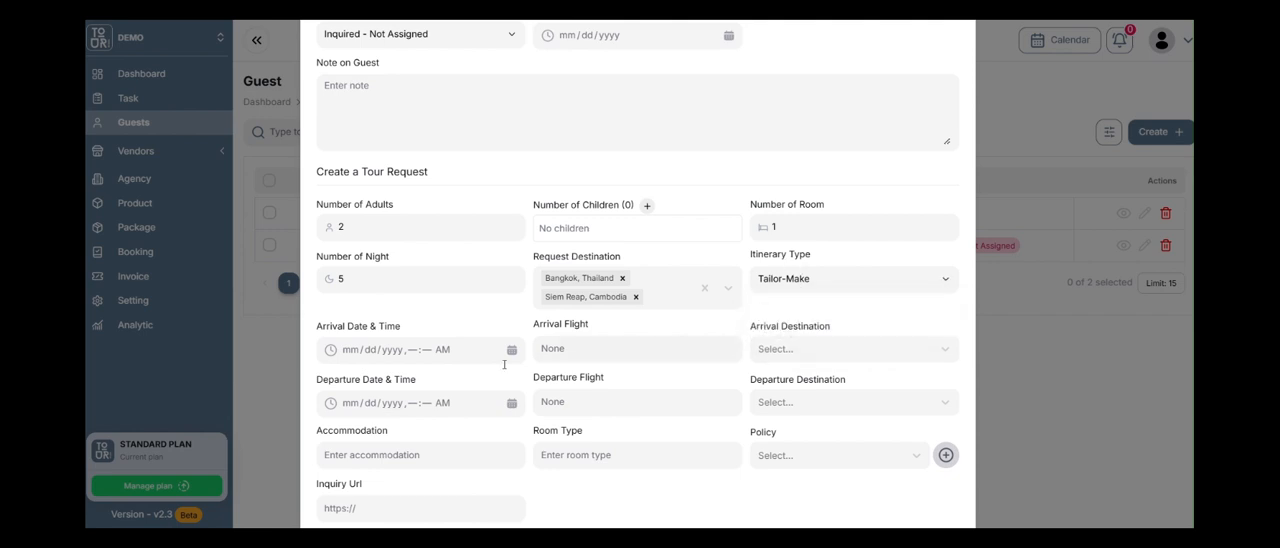
Set the tour request's arrival date and time to January 31, 2025, 01:02 PM.
click(513, 354)
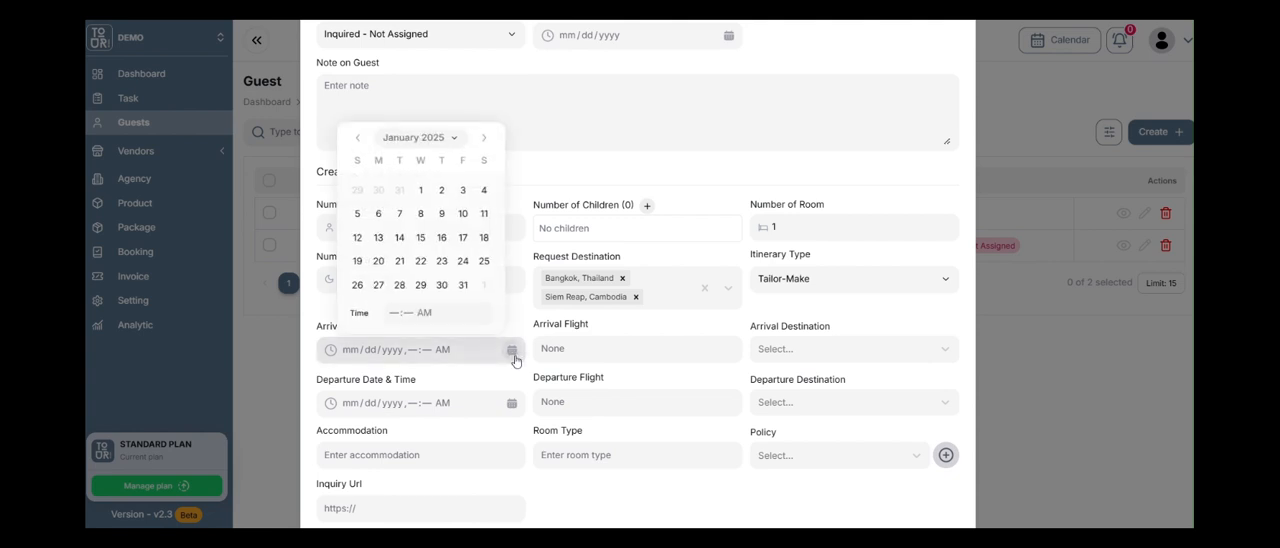
click(463, 285)
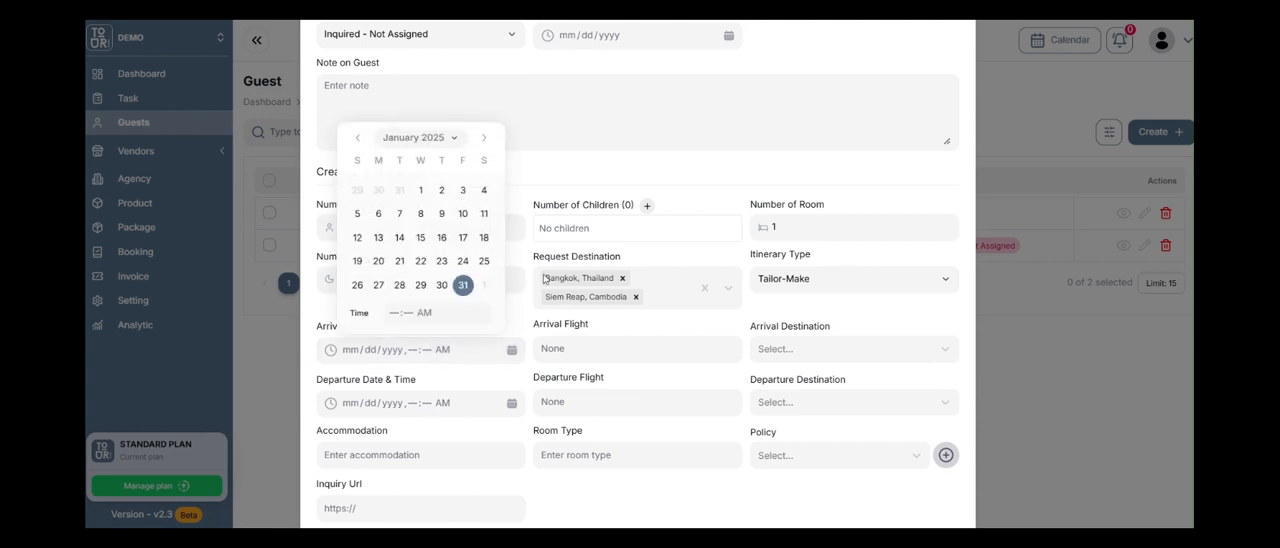
click(598, 349)
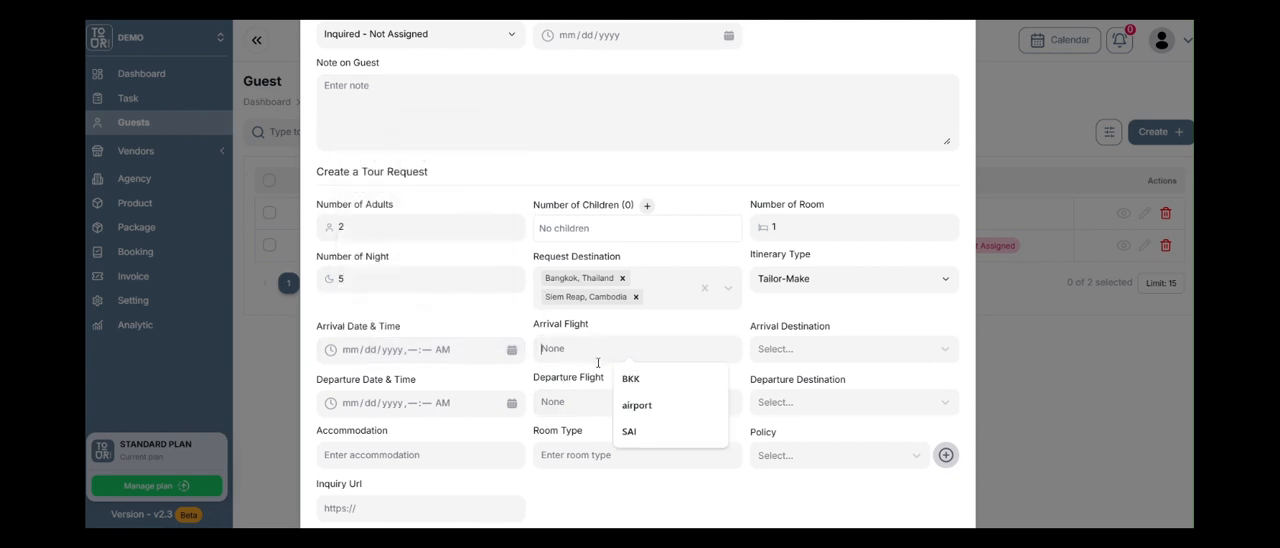
click(511, 402)
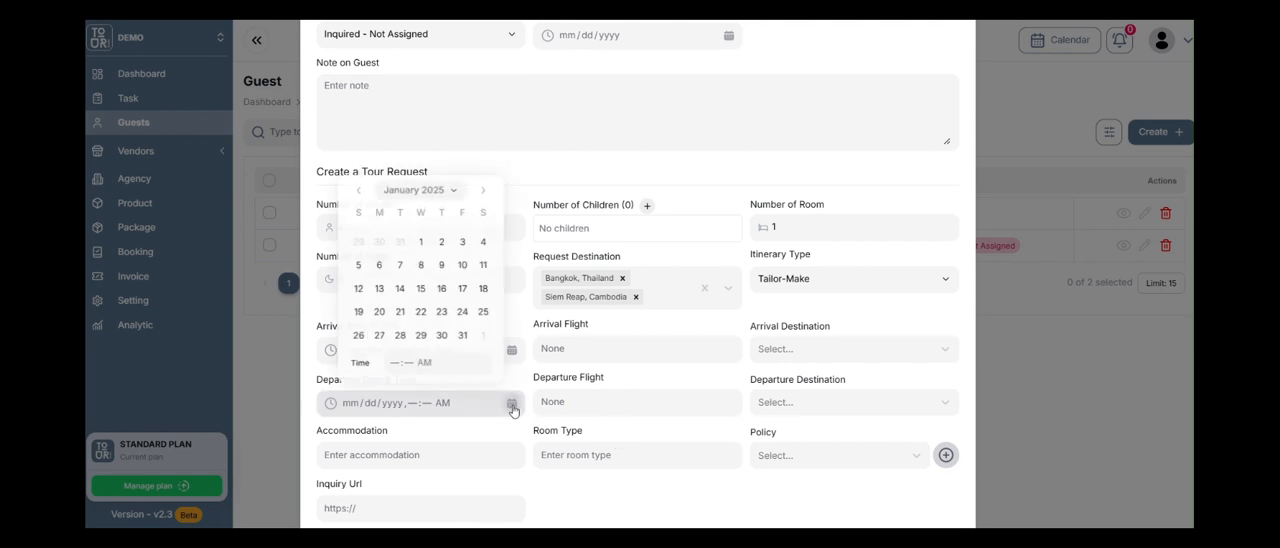
click(511, 349)
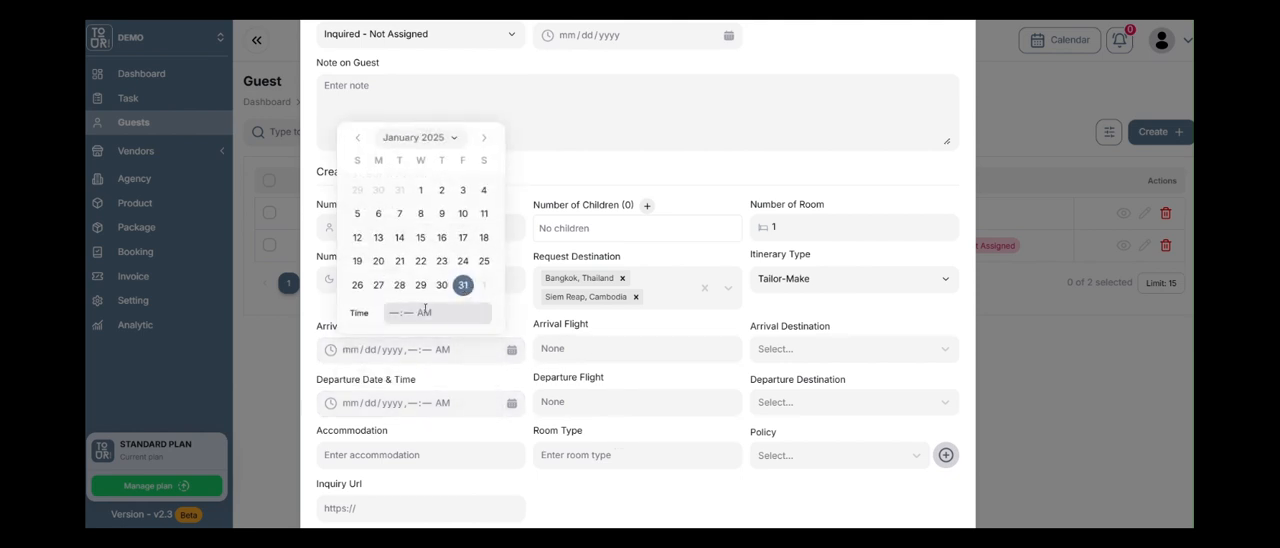
click(396, 314)
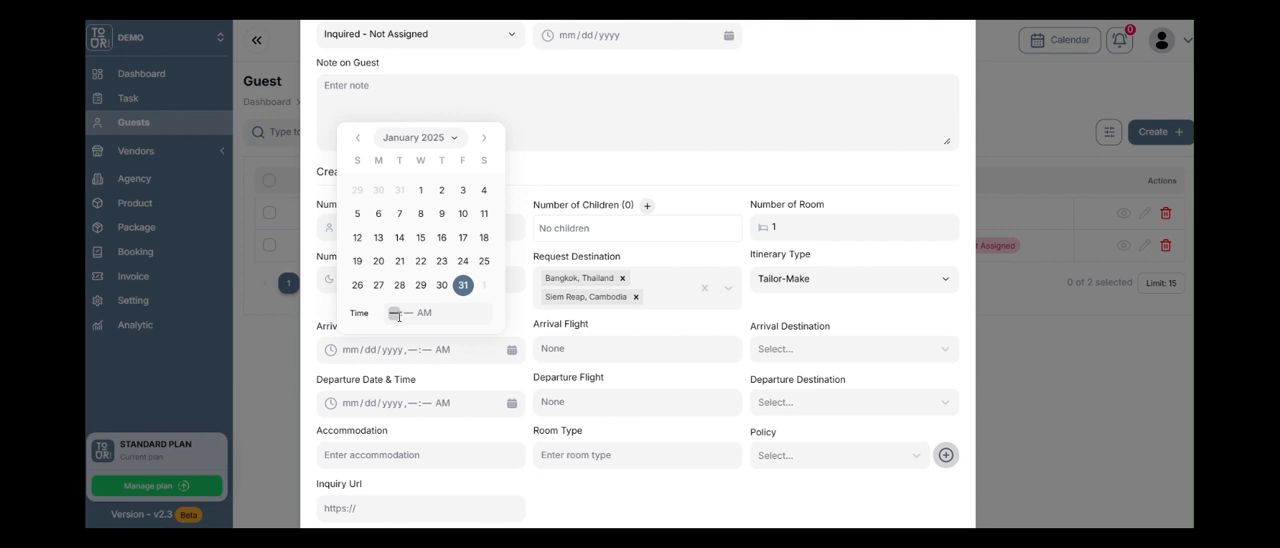
text(012)
click(429, 313)
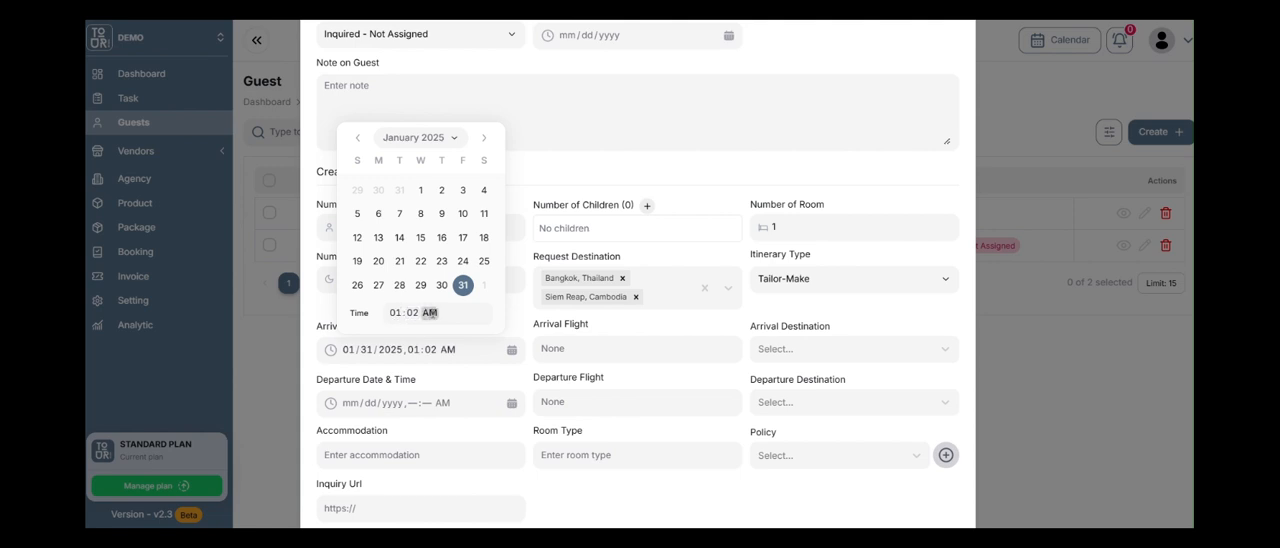
text(p)
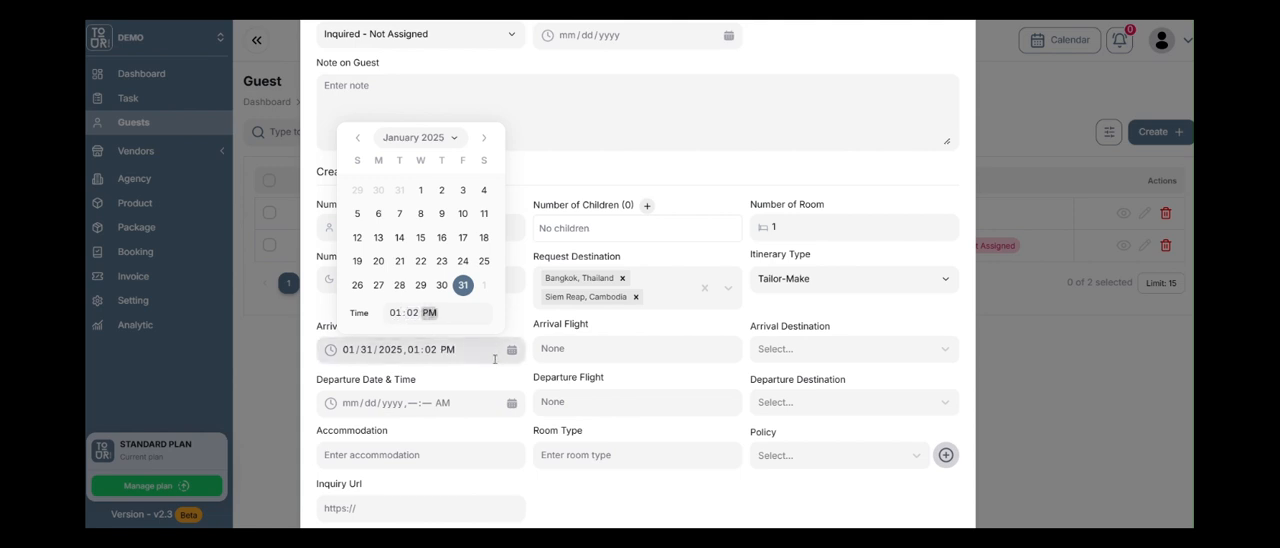
click(575, 390)
Set the tour request's departure date and time to February 4, 2025, 11:00 AM.
click(512, 404)
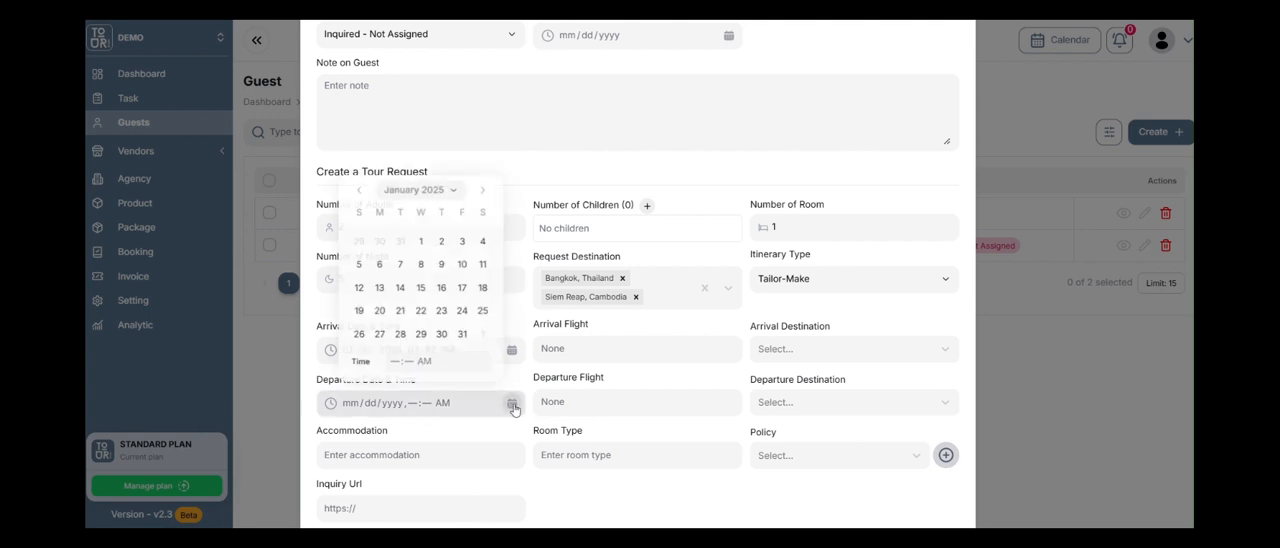
click(485, 192)
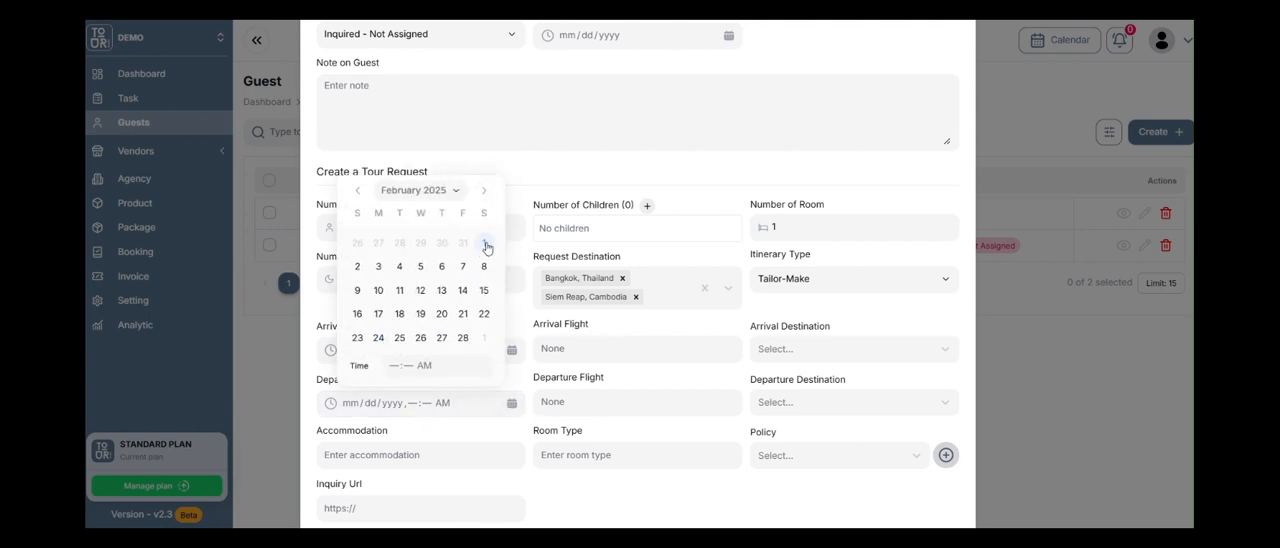
click(378, 267)
click(399, 267)
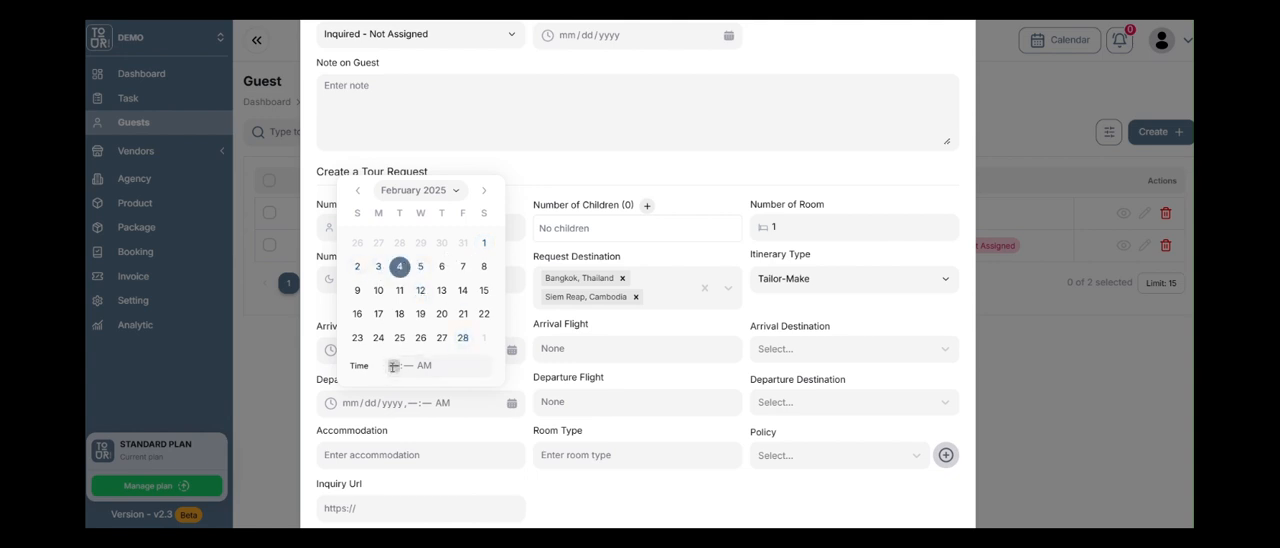
text(11:00 AM)
click(521, 385)
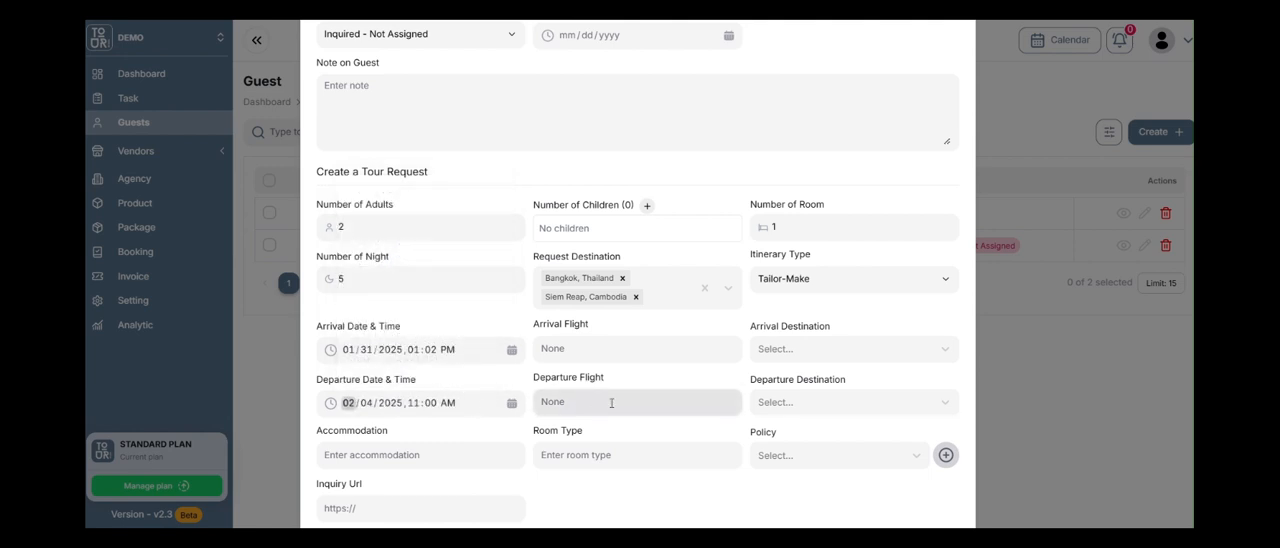
Set the tour request's arrival destination to Bangkok, Thailand and its departure destination to Siem Reap, Cambodia.
click(776, 360)
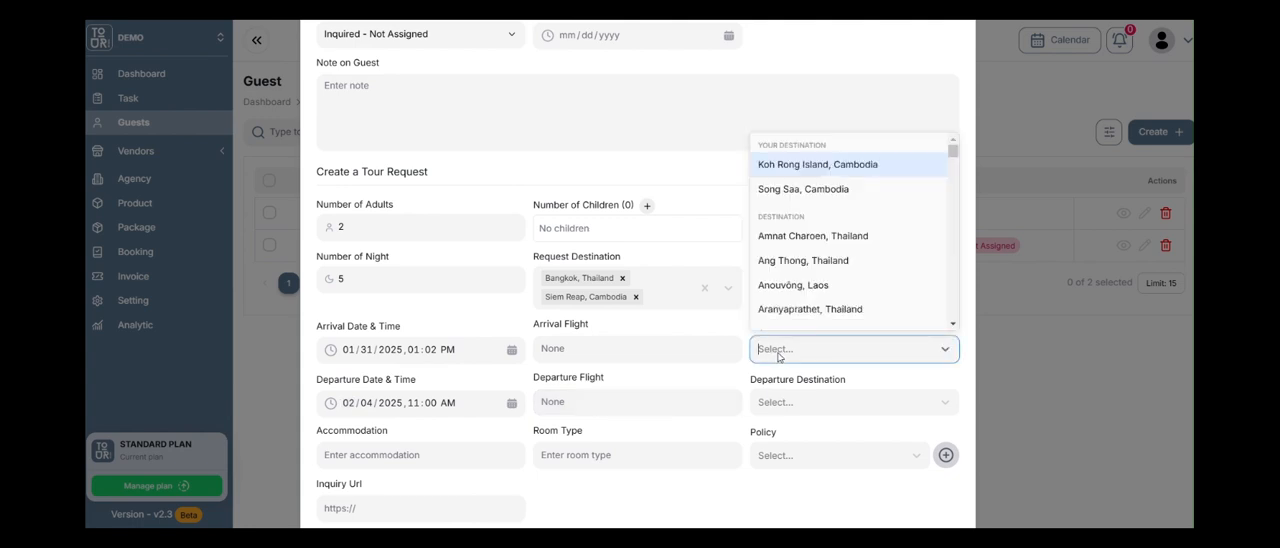
text(ba)
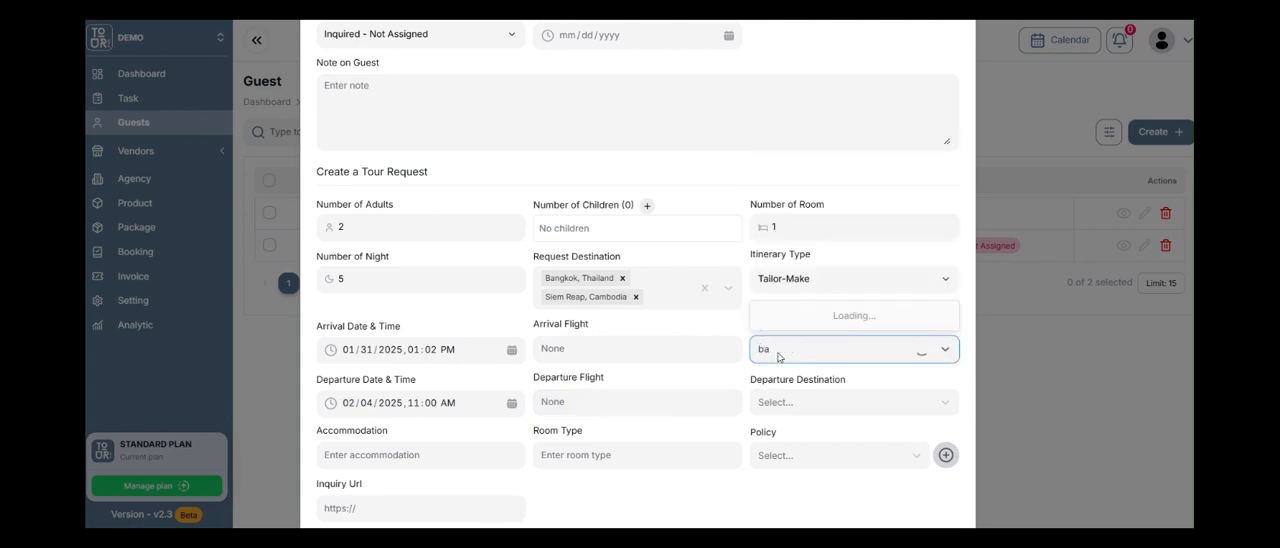
text(ngkok)
click(824, 318)
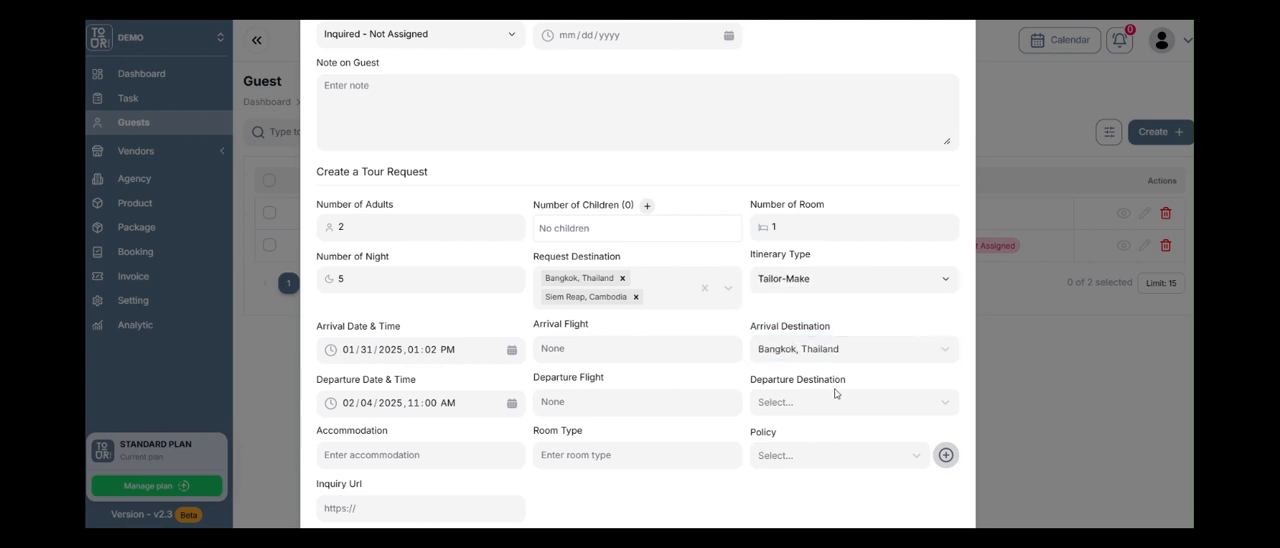
click(835, 395)
text(siem reap)
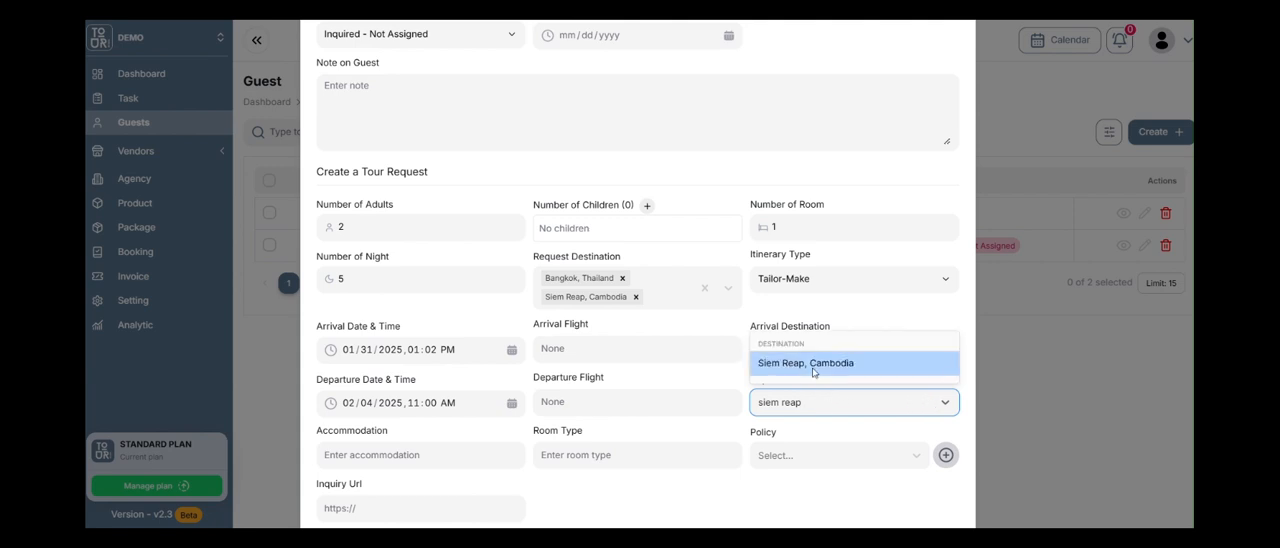
click(818, 380)
Look over the tour request's accommodation, room type, policy and inquiry URL fields, leaving them empty.
scroll(818, 380, down, 3)
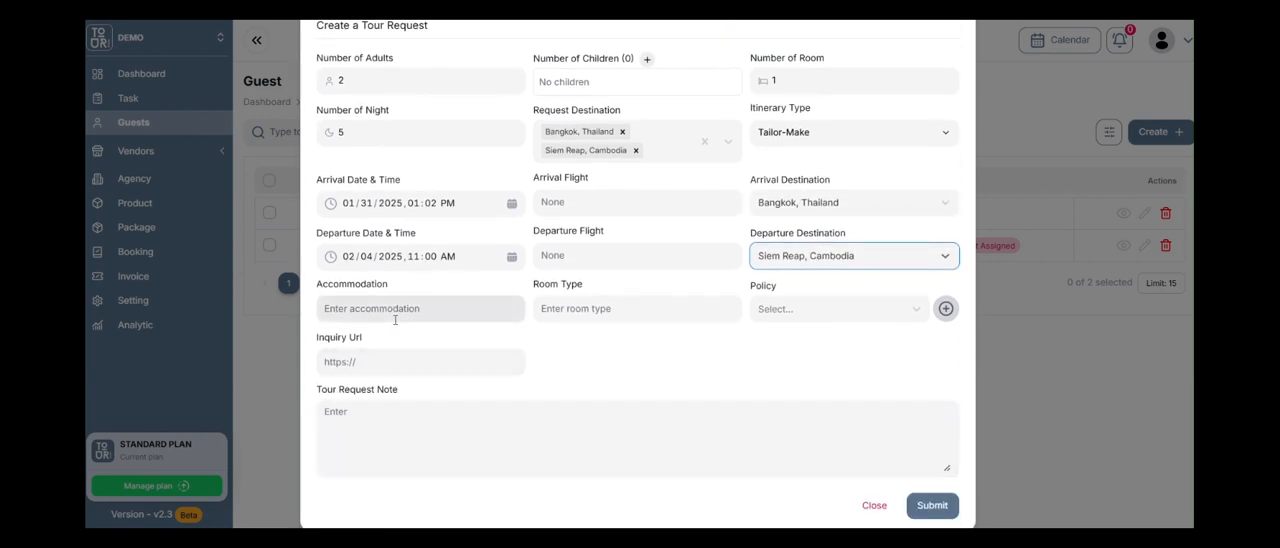
click(401, 305)
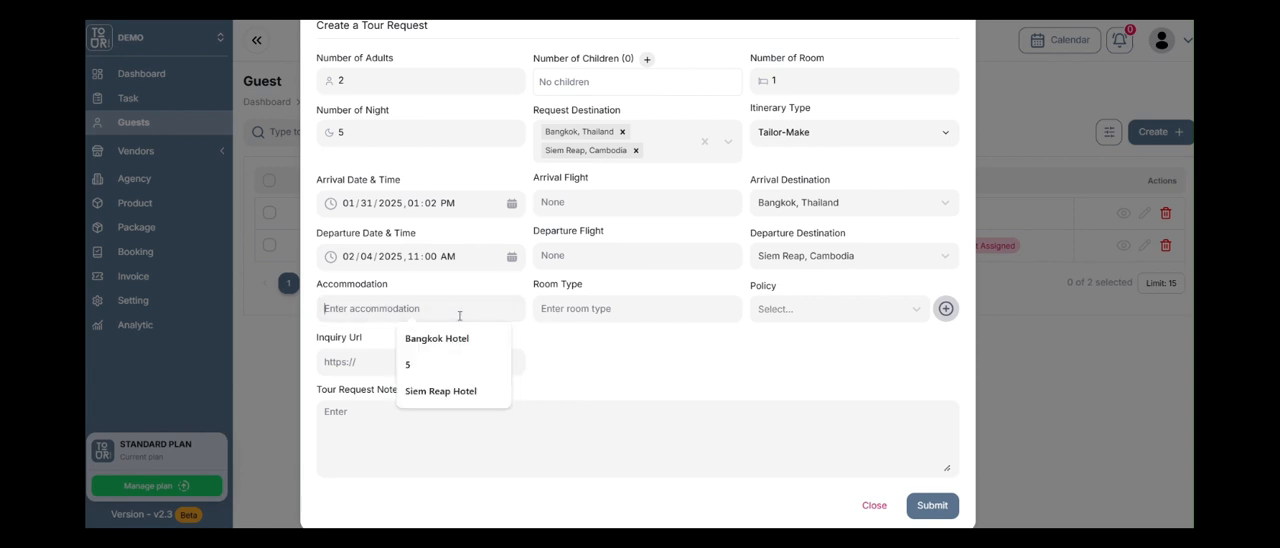
click(621, 313)
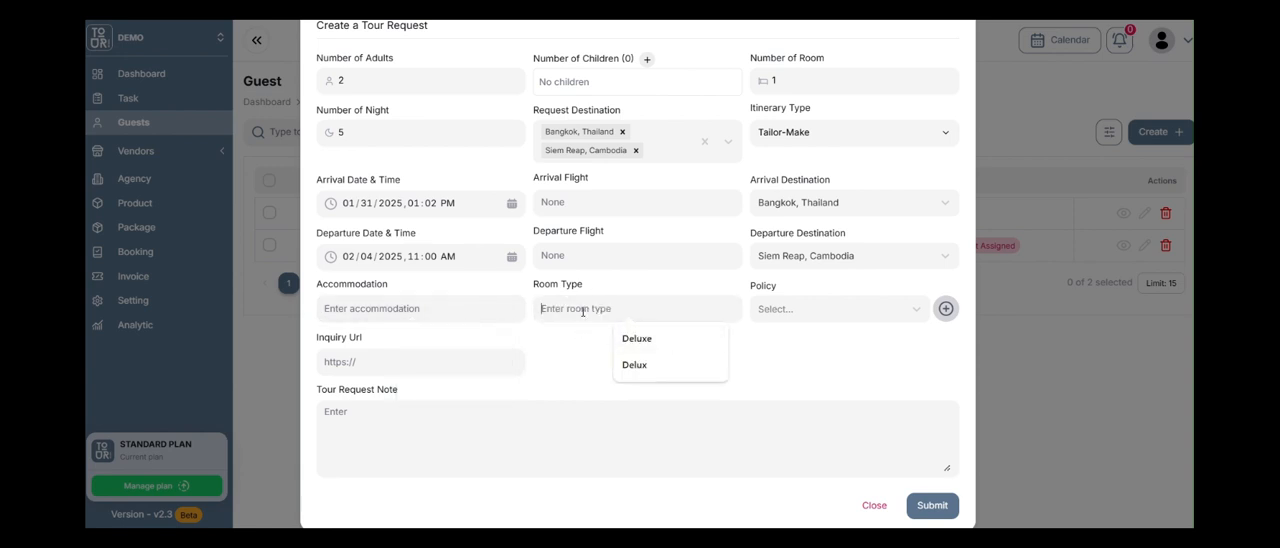
click(871, 312)
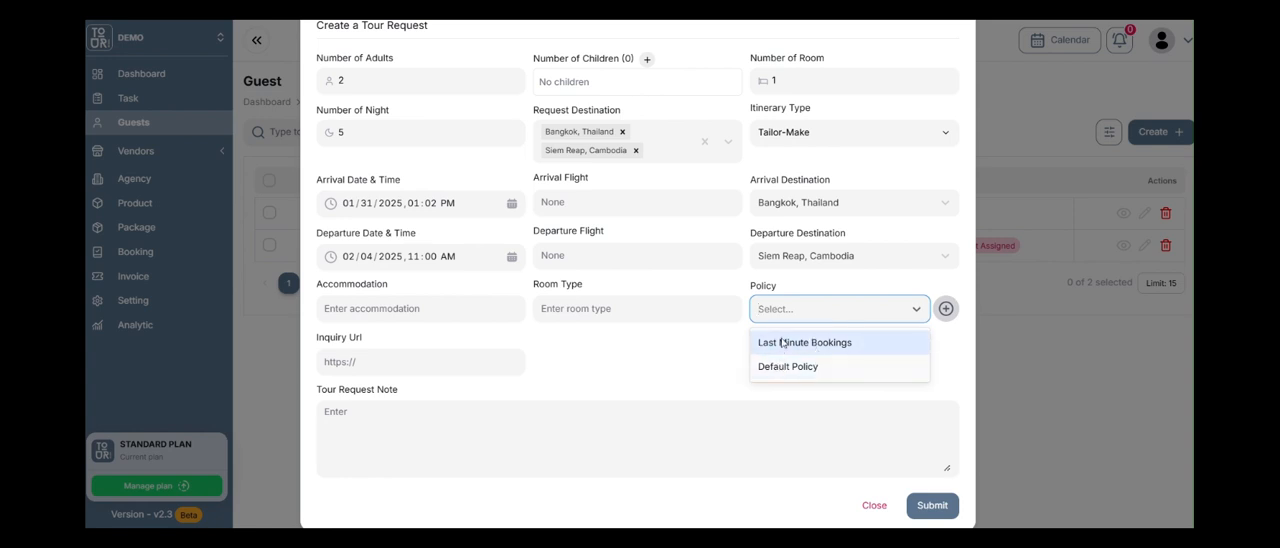
click(704, 350)
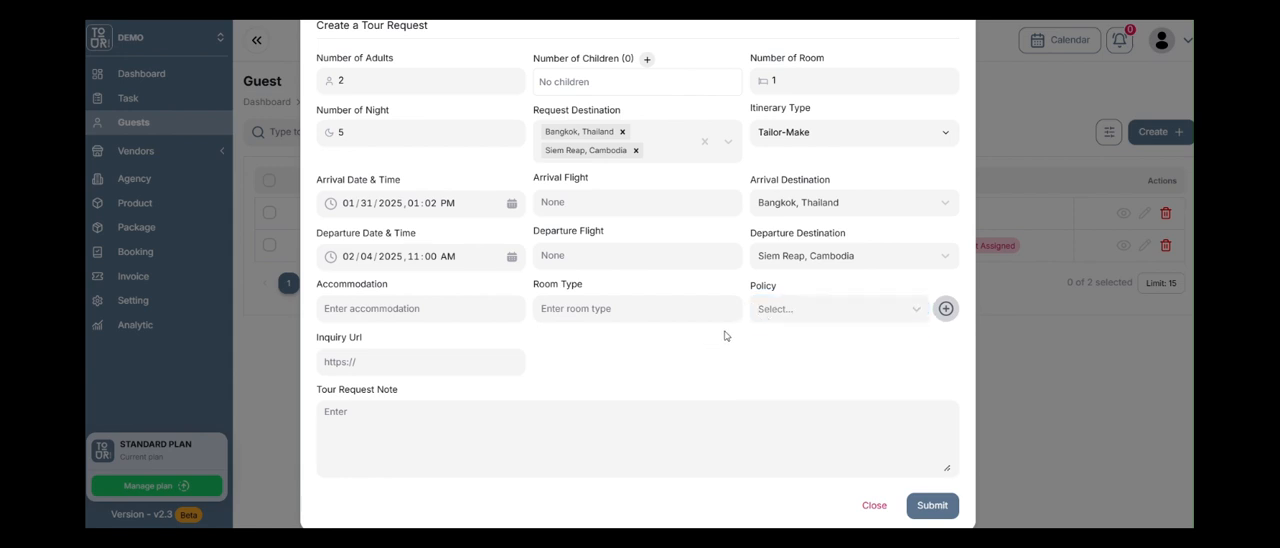
click(420, 361)
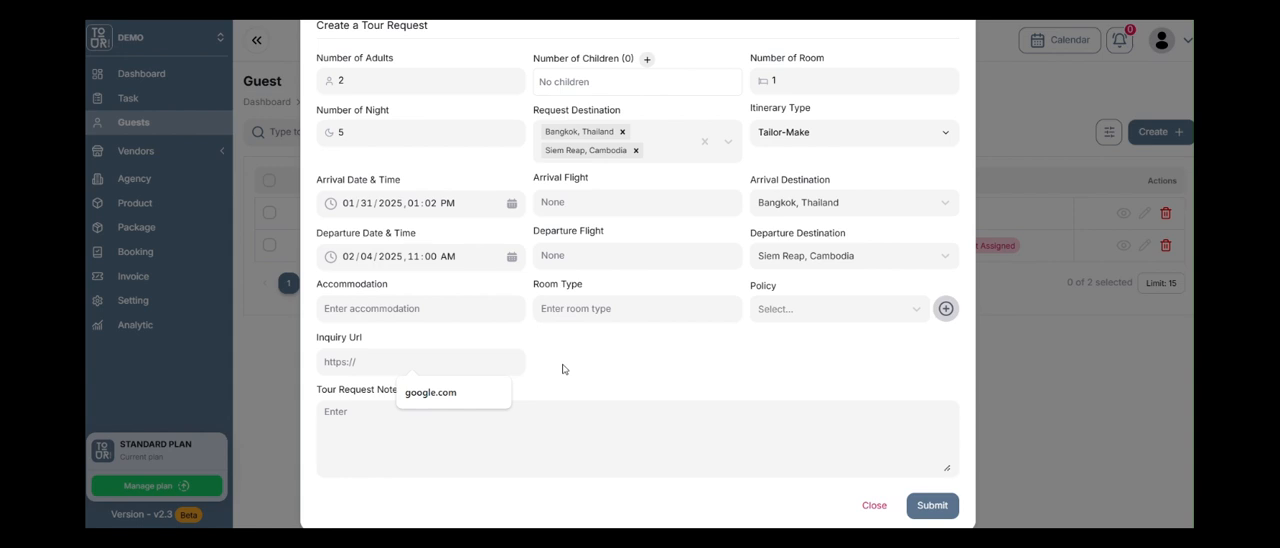
Enter the tour request note "2 nights in Bangkok and 3 nights in Siem Reap".
scroll(606, 373, down, 1)
click(412, 358)
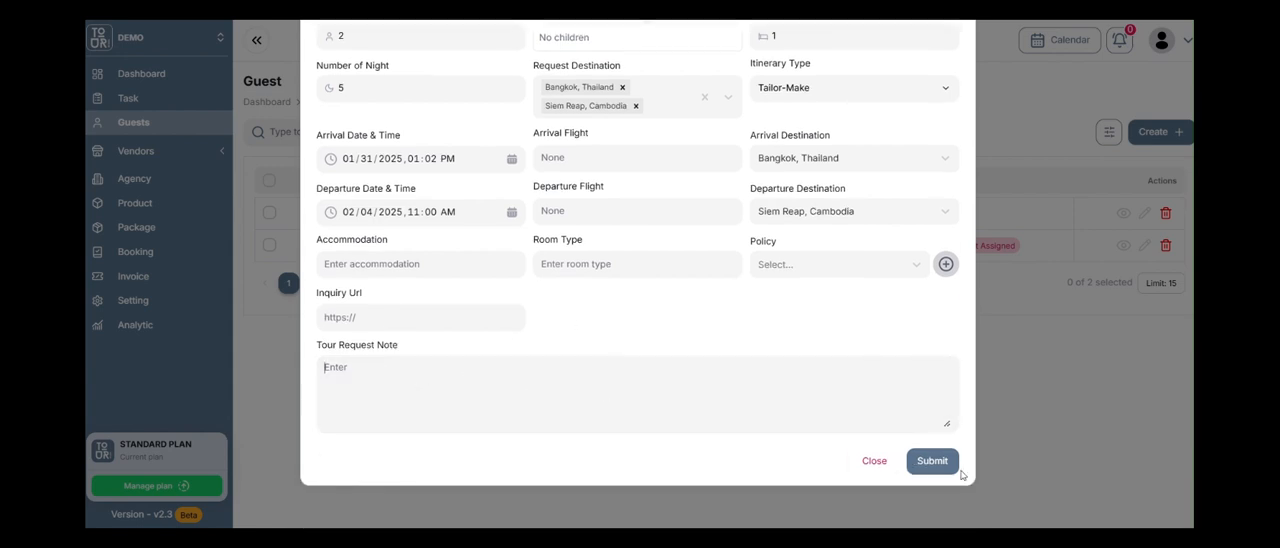
text(2 nights in BKK and)
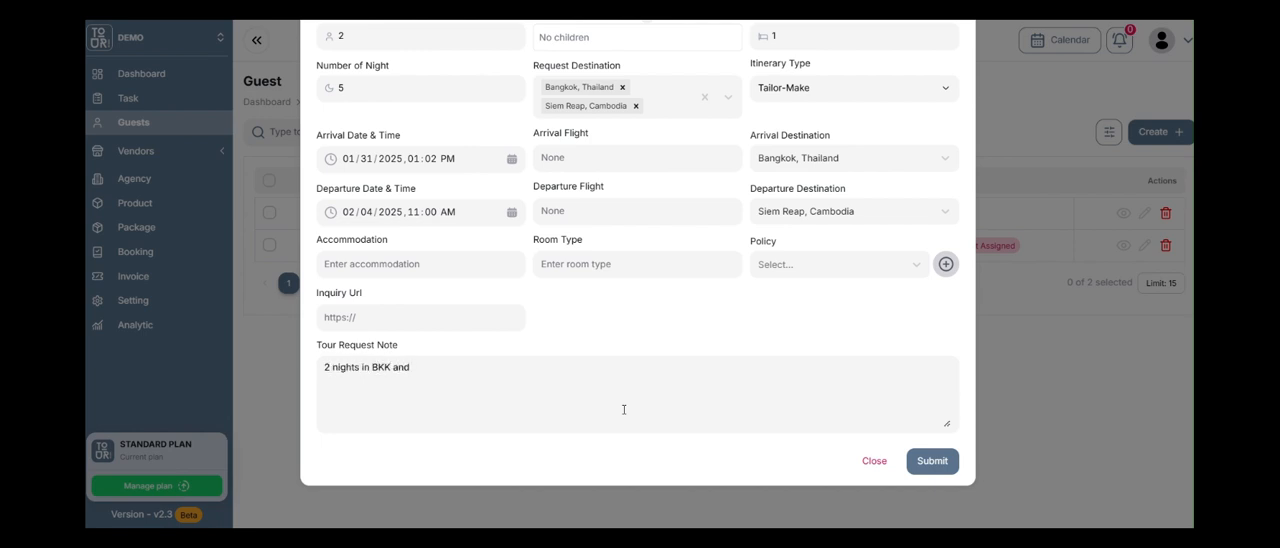
key(BackSpace)
key(BackSpace)
key(BackSpace)
key(BackSpace)
key(BackSpace)
key(BackSpace)
text(angkok and 3 nights in)
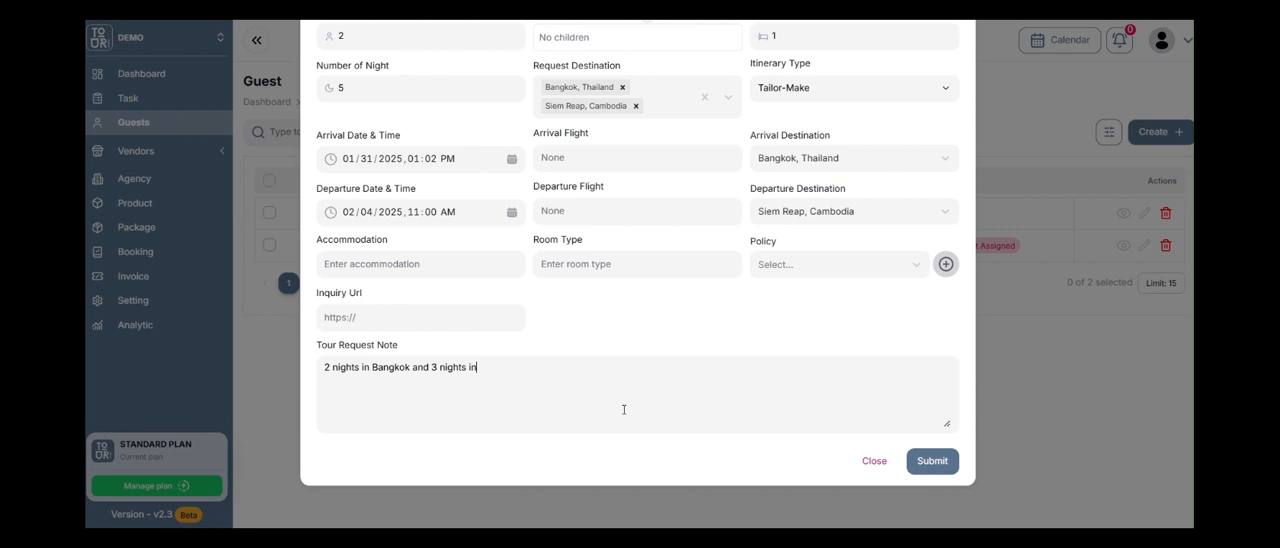
text( Siem Reap)
Change the departure date to February 5, 2025 and submit the new guest with the tour request.
scroll(551, 178, up, 1)
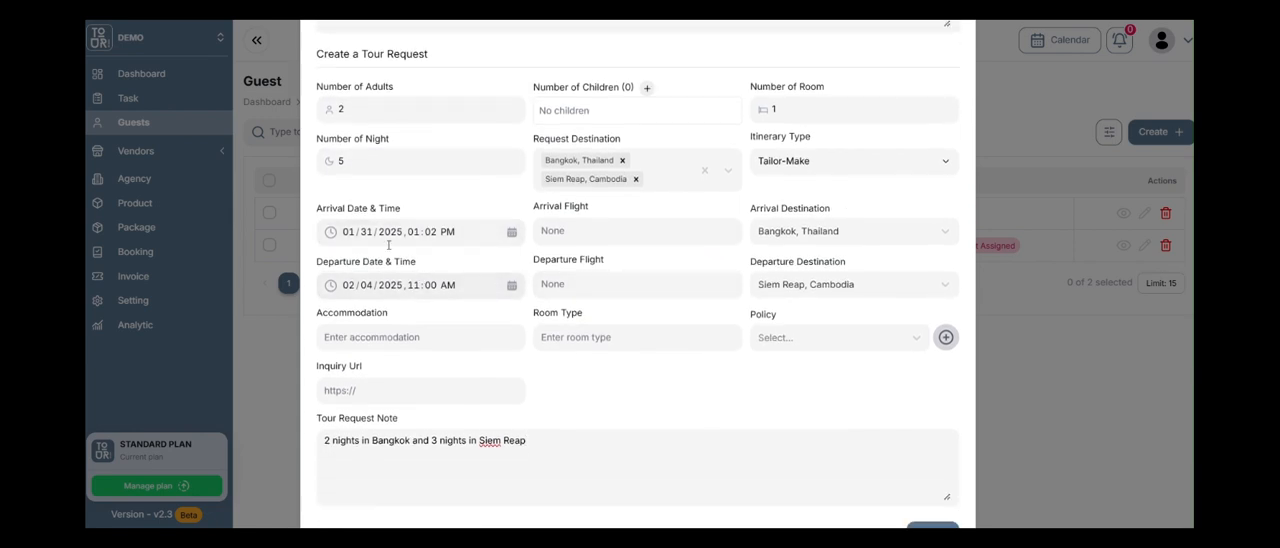
click(508, 286)
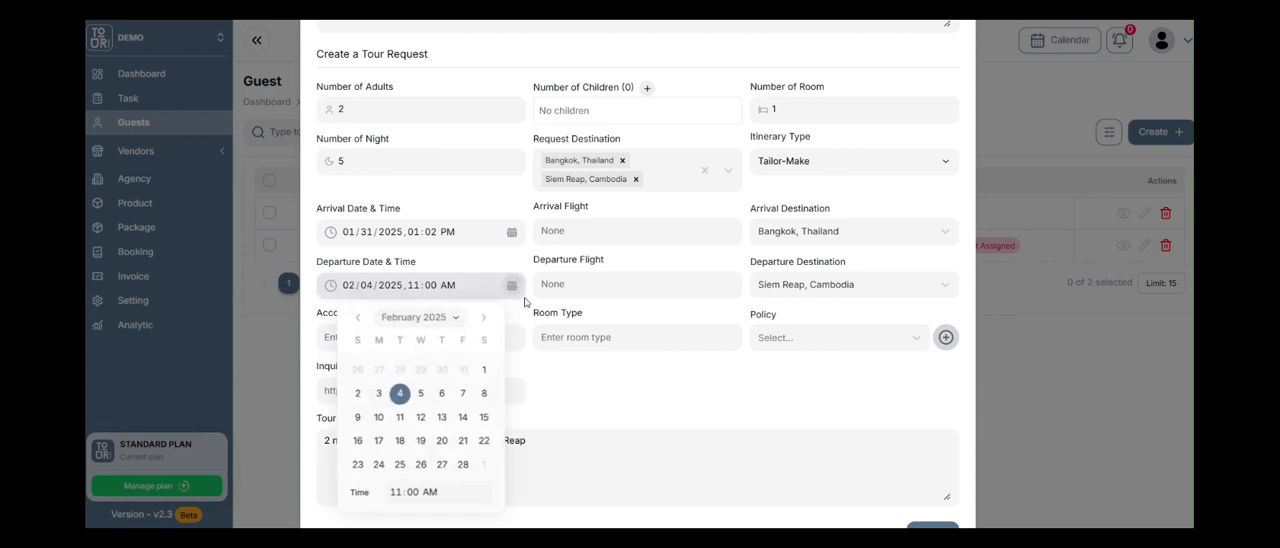
click(420, 395)
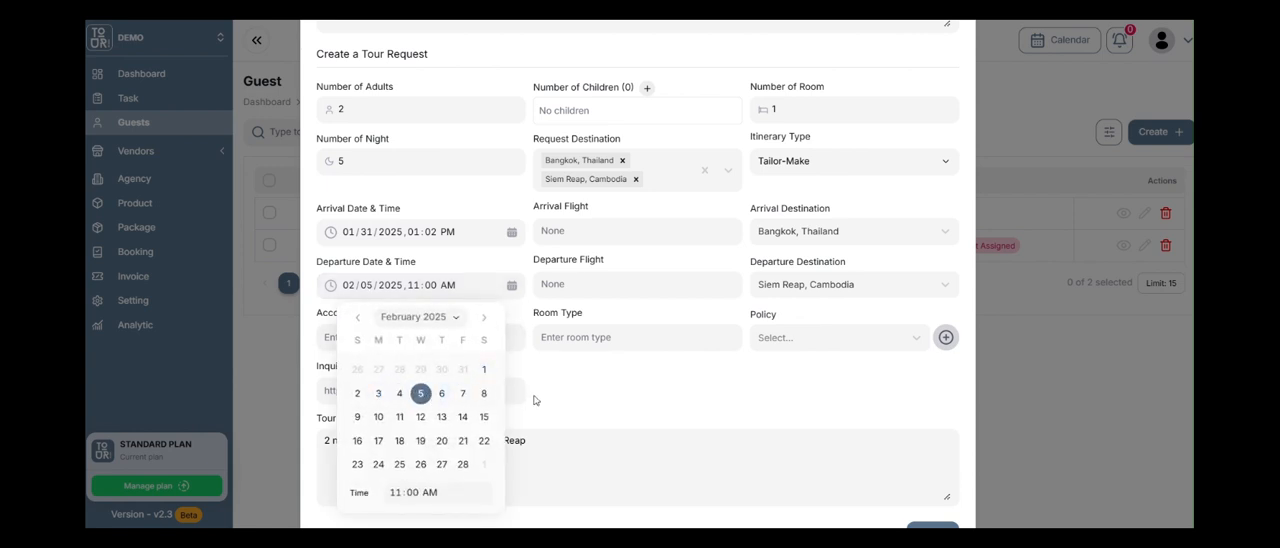
click(565, 387)
scroll(565, 385, down, 1)
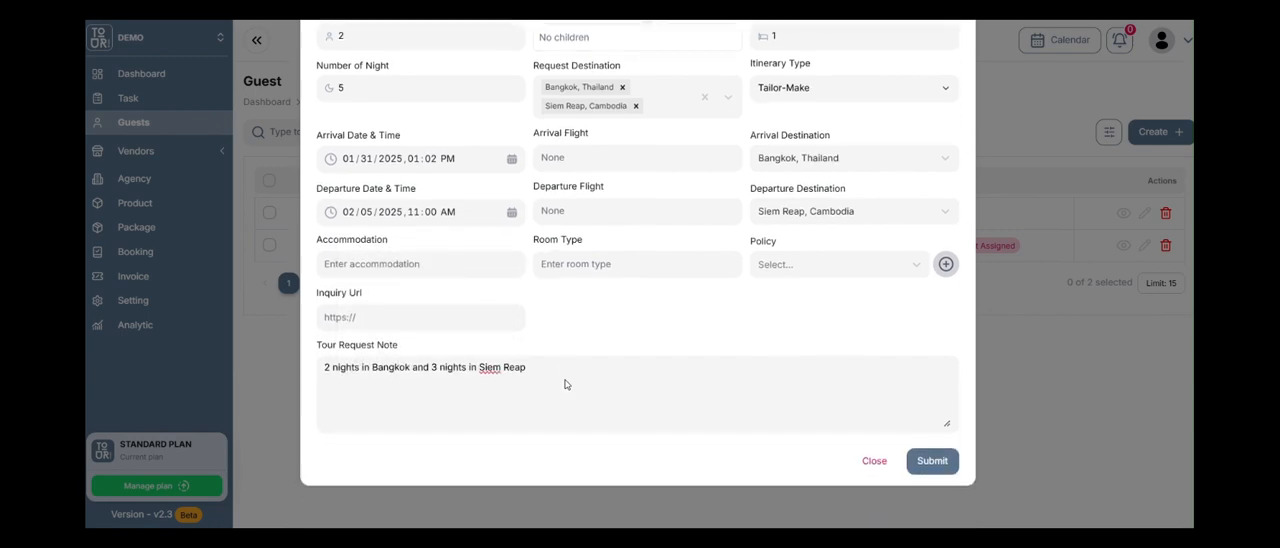
click(930, 460)
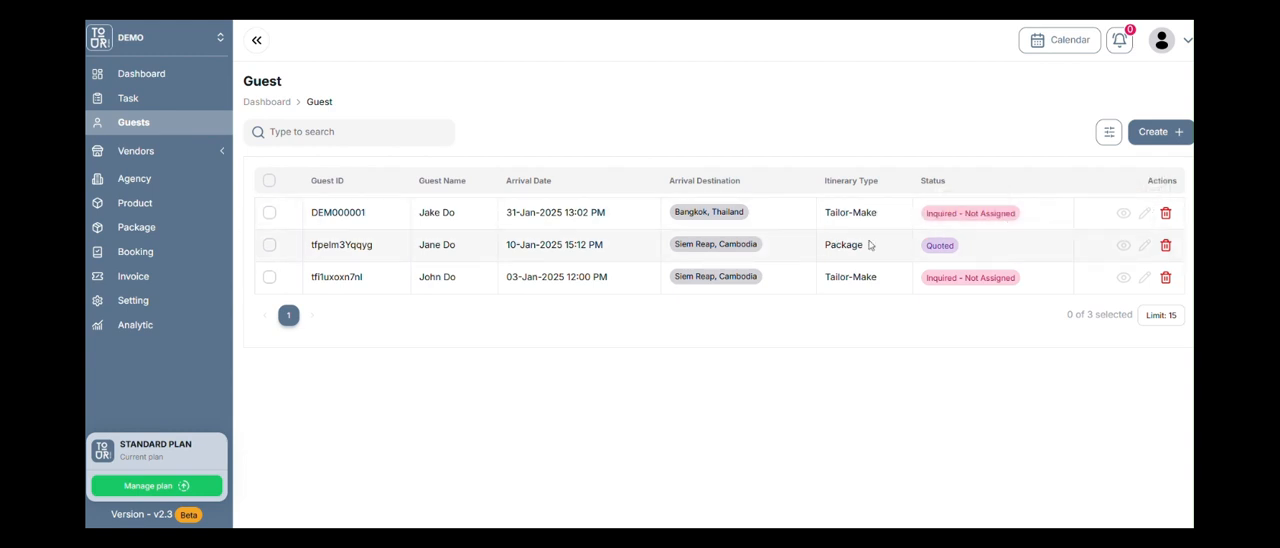
Open the newly created guest's record and review the personal information and tour request details.
click(1120, 216)
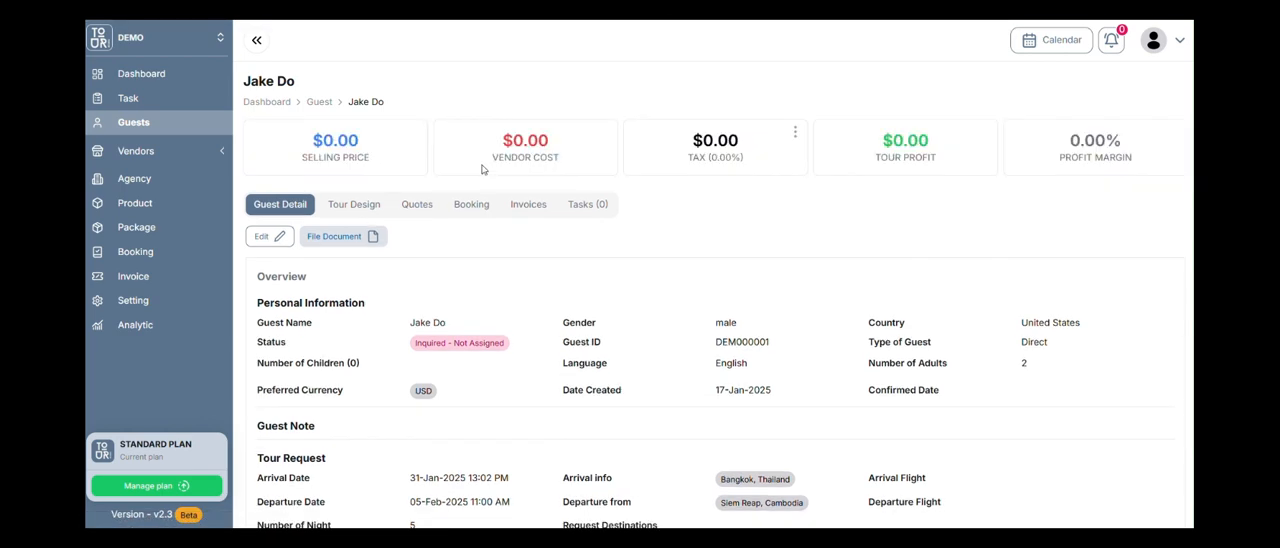
scroll(465, 205, down, 2)
scroll(502, 281, up, 1)
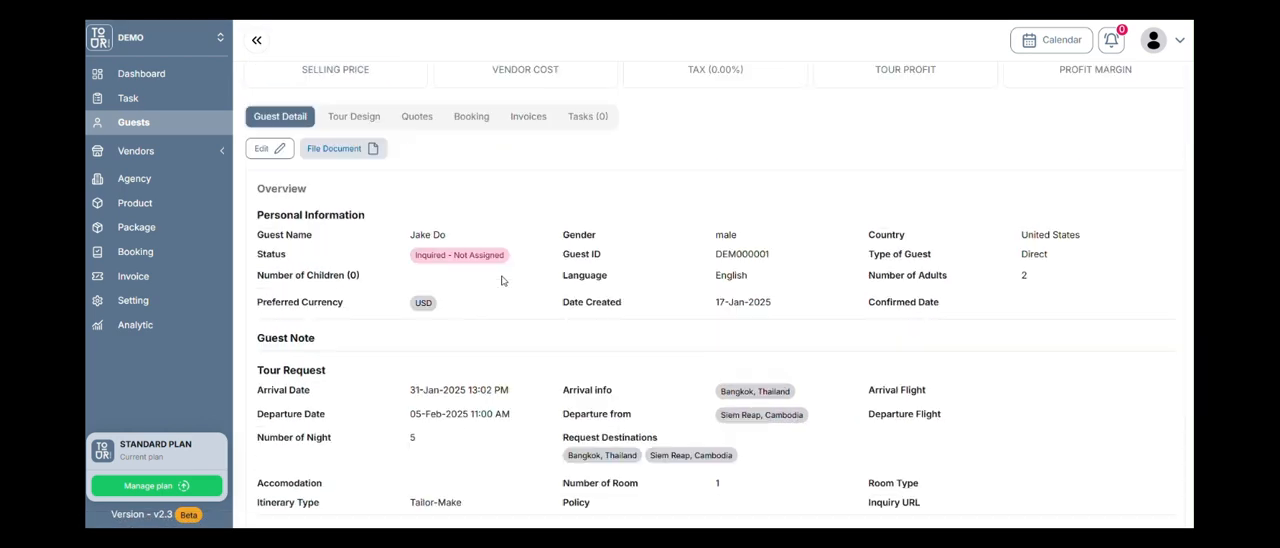
scroll(502, 281, up, 2)
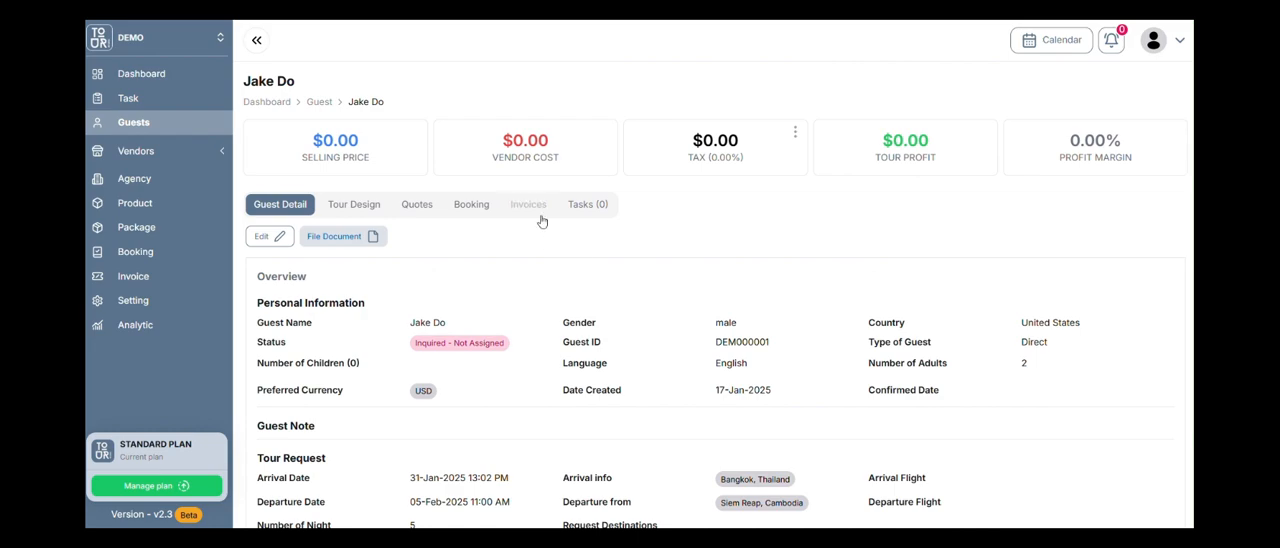
scroll(520, 215, down, 2)
scroll(450, 210, up, 2)
scroll(410, 213, down, 1)
Check the guest's file document upload dialog, close it, and review the contact details and assigned agent.
click(351, 170)
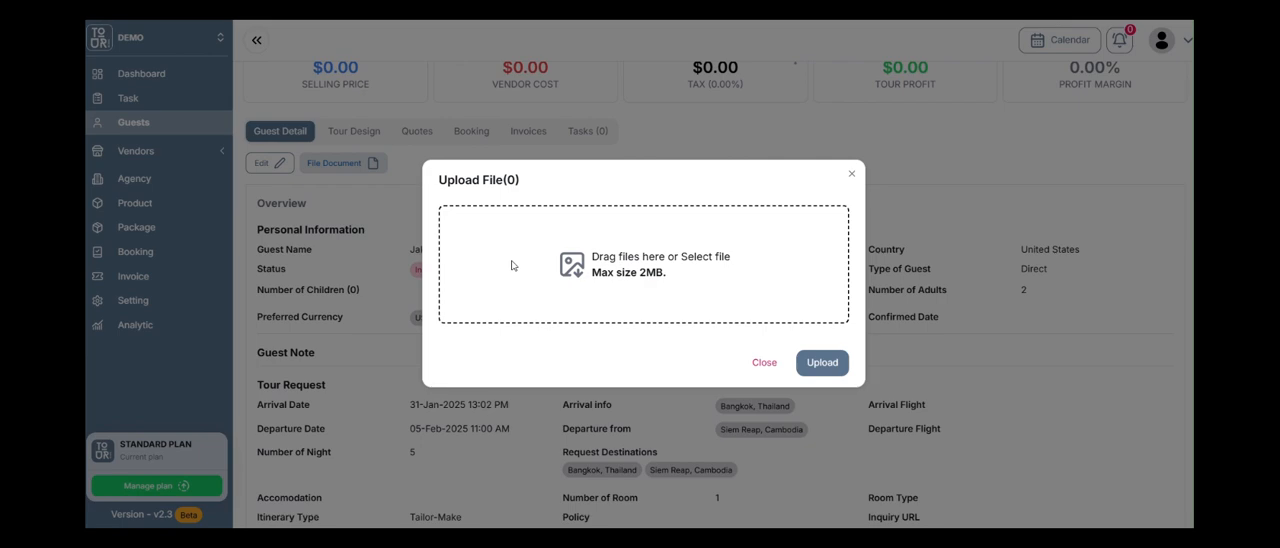
click(750, 369)
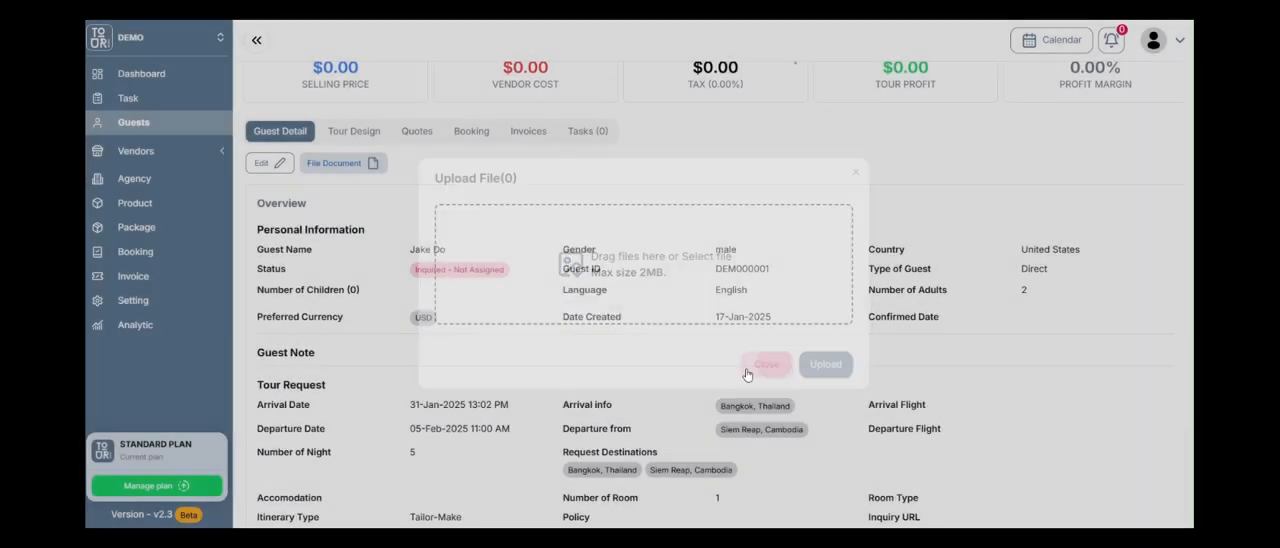
scroll(740, 316, down, 2)
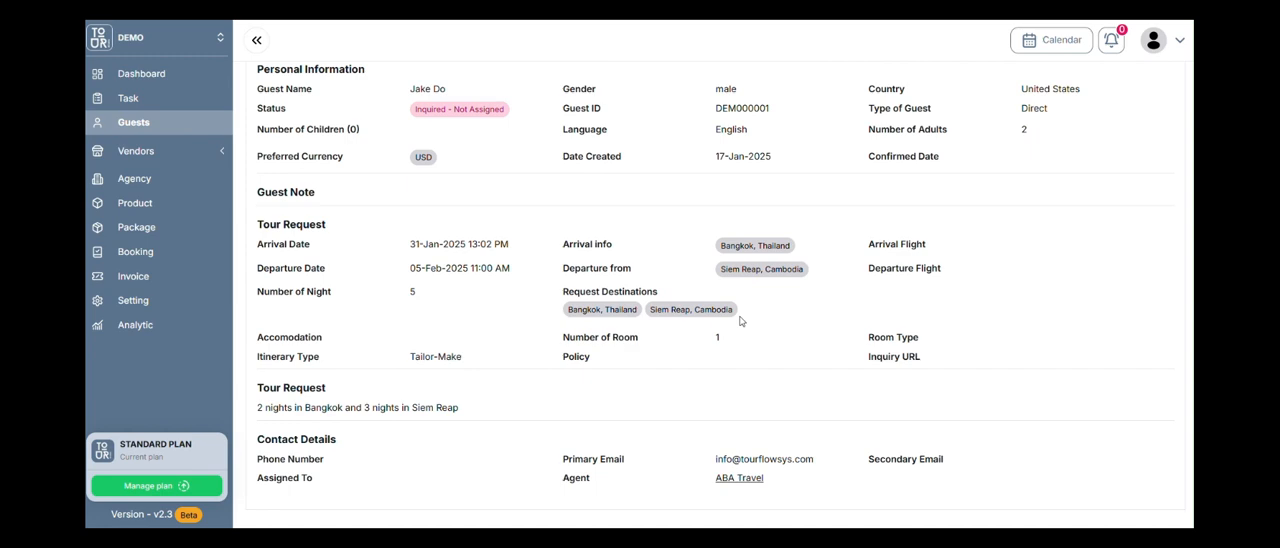
scroll(740, 320, up, 1)
scroll(808, 264, down, 1)
mouse_move(757, 486)
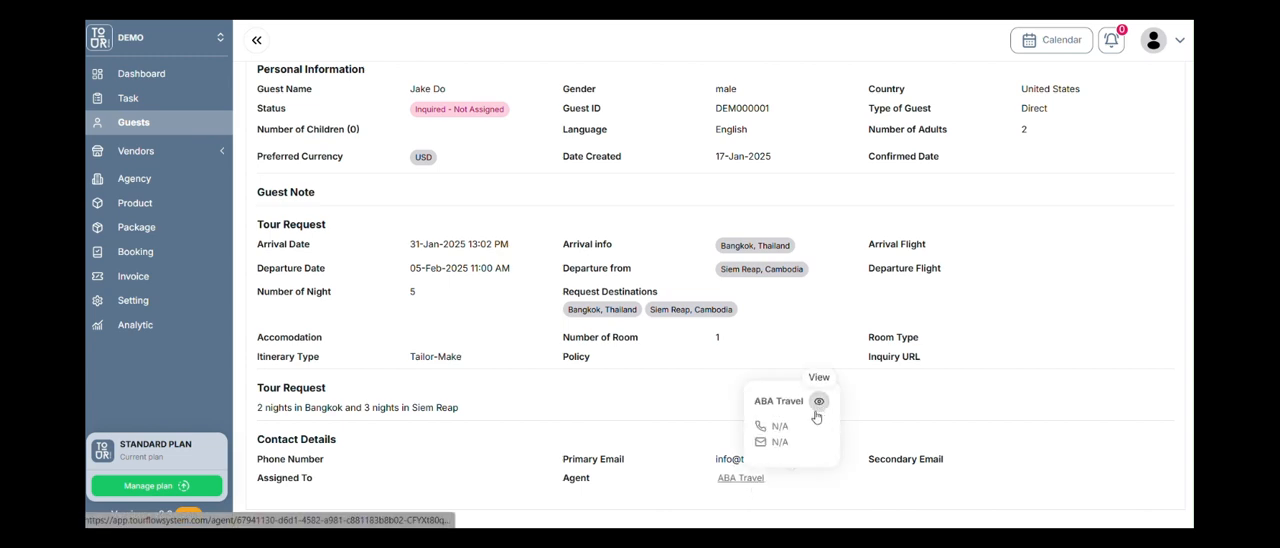
scroll(640, 397, up, 3)
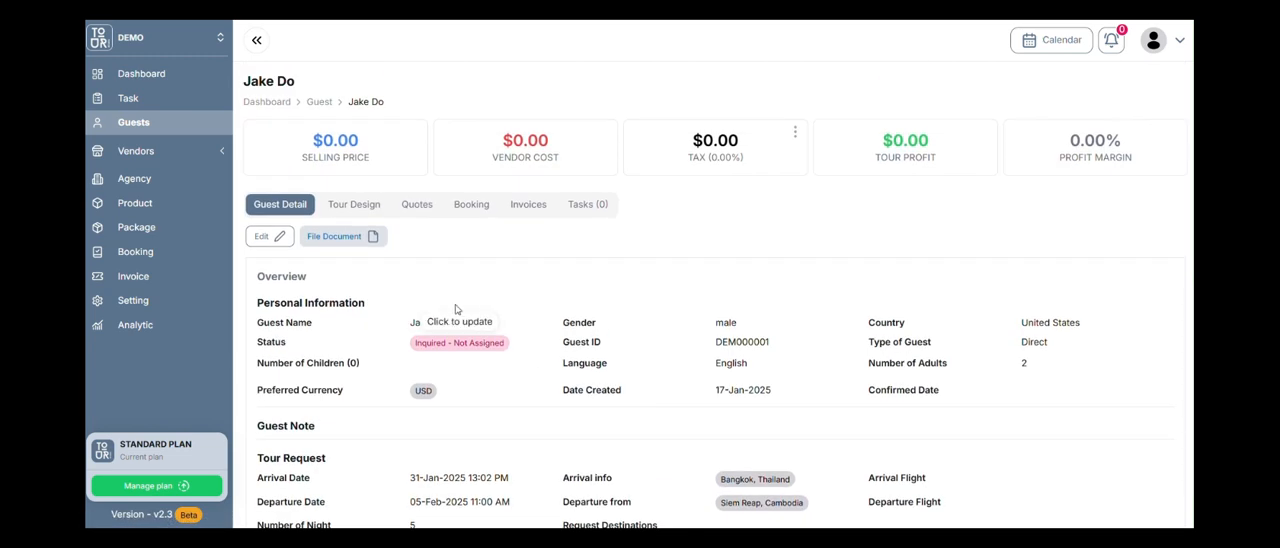
In the guest's tour design, bulk-set the itinerary dates to January 31 through February 5, 2025 and submit them.
click(382, 211)
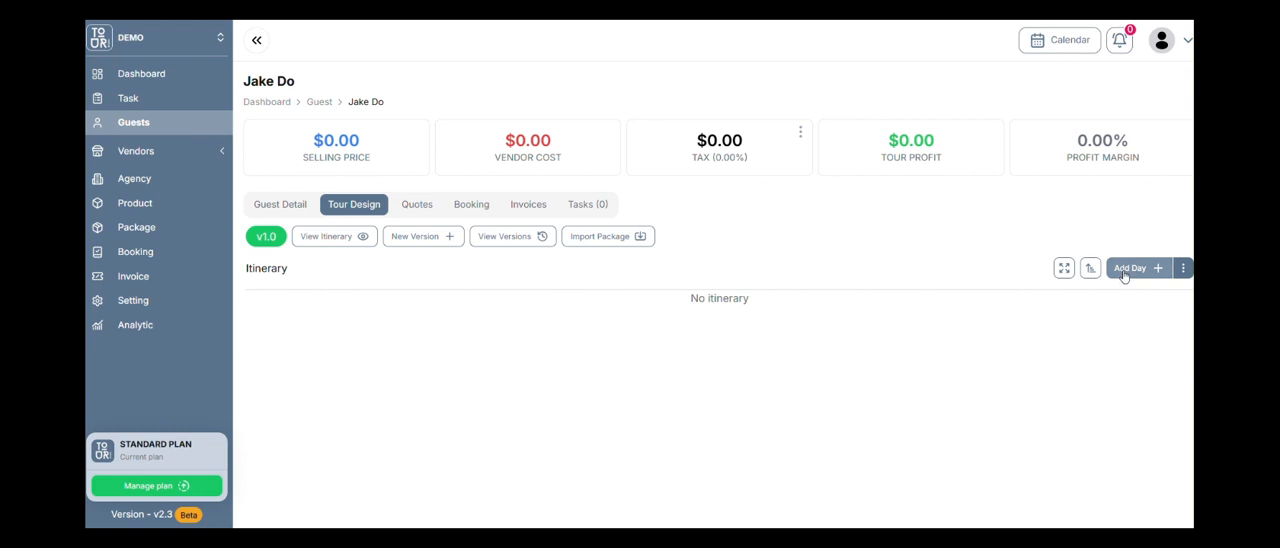
click(1183, 268)
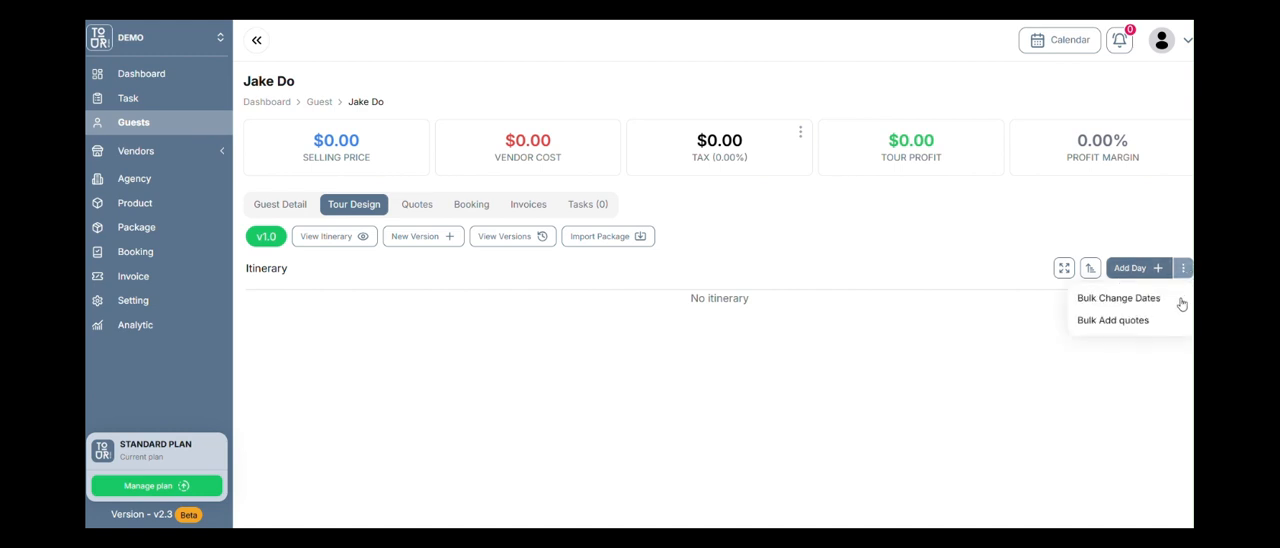
click(1126, 300)
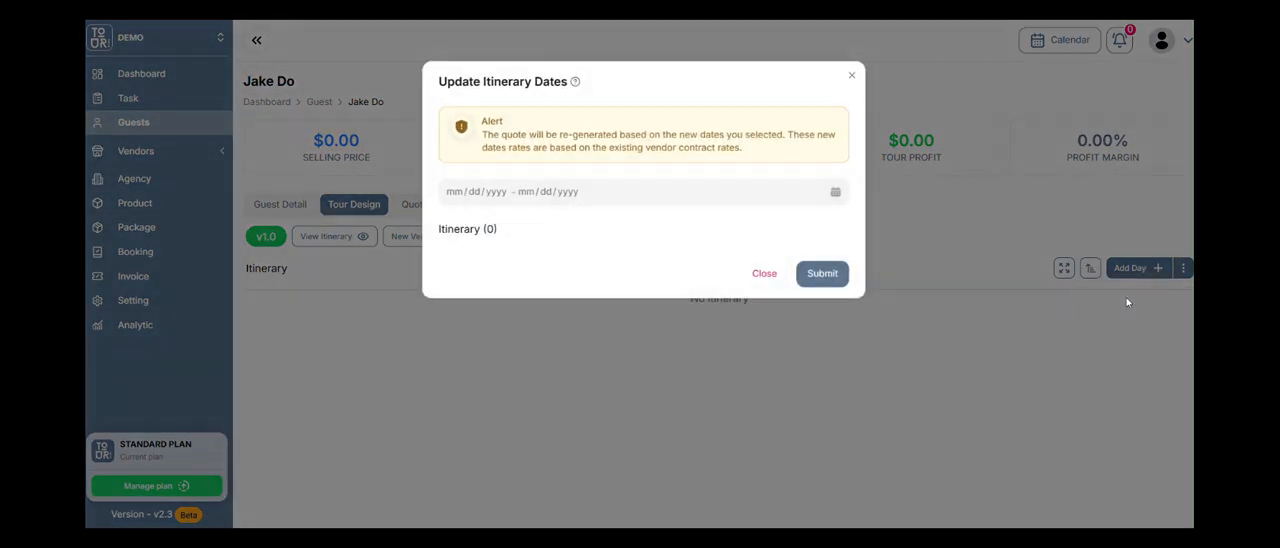
click(830, 190)
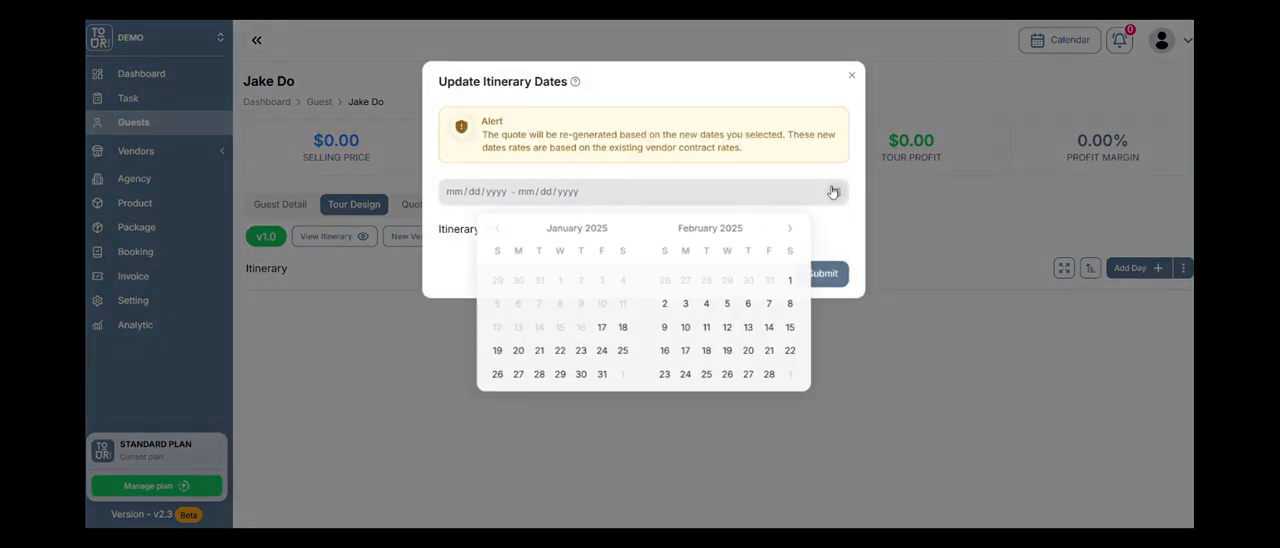
click(605, 377)
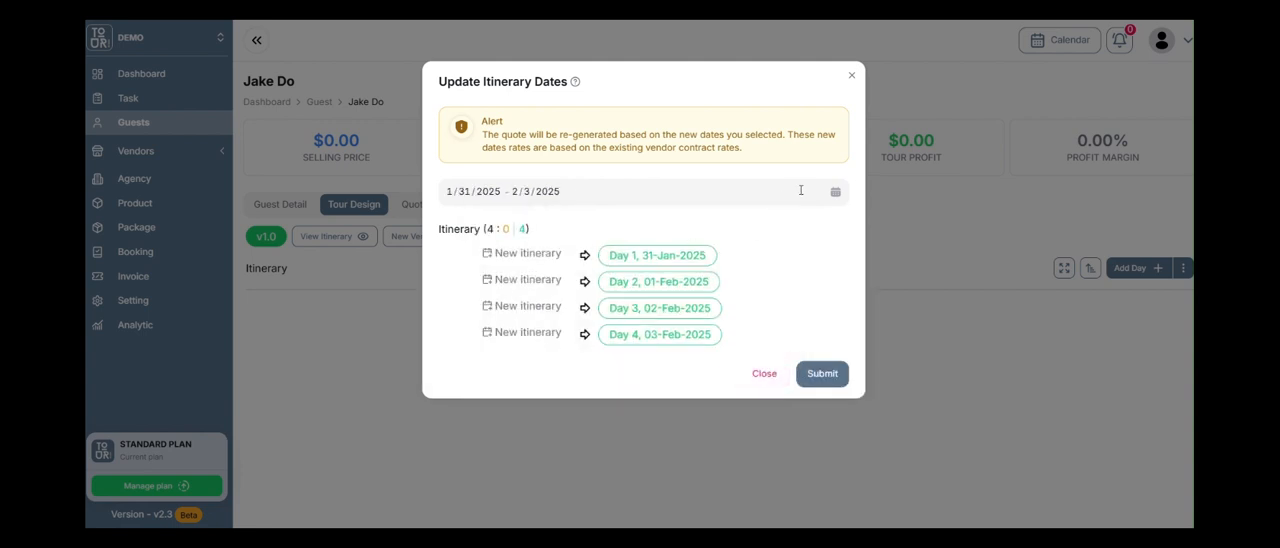
click(833, 192)
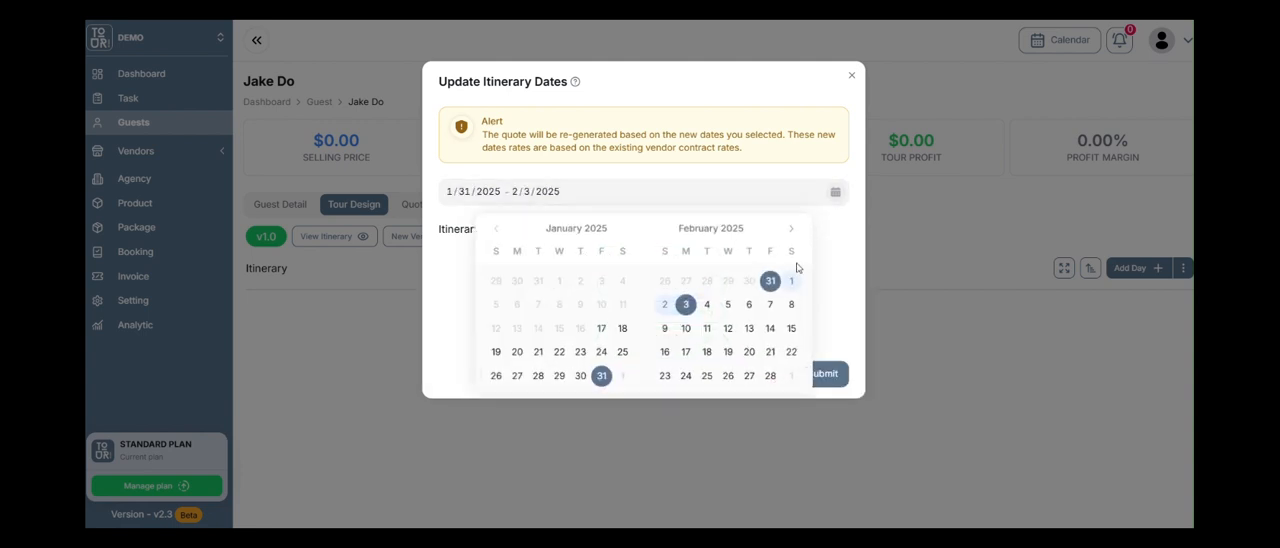
click(604, 377)
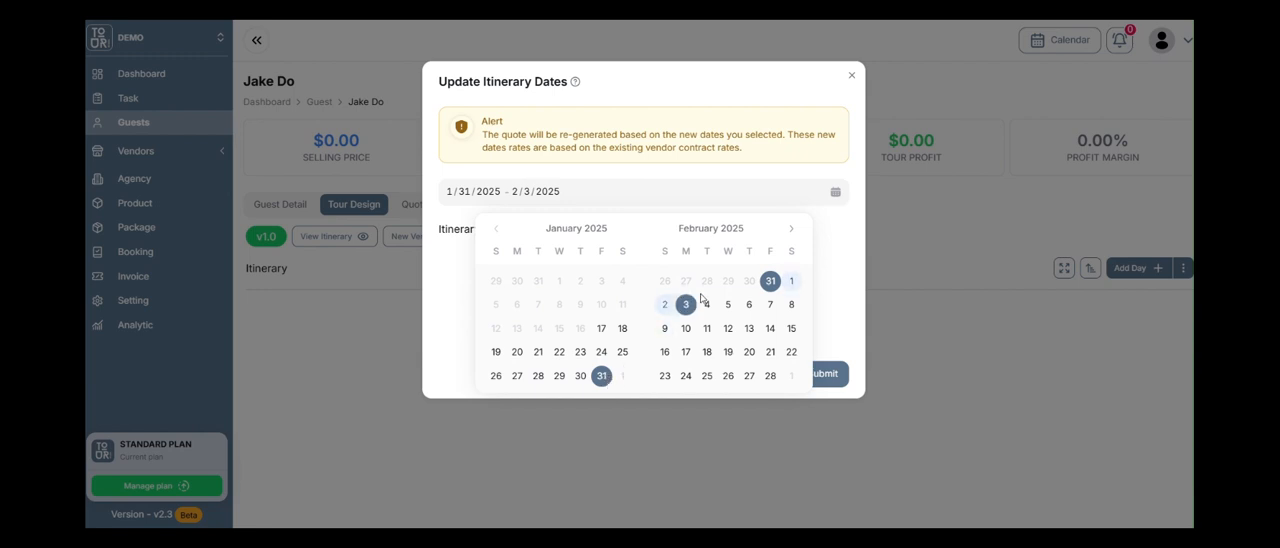
click(790, 284)
click(727, 304)
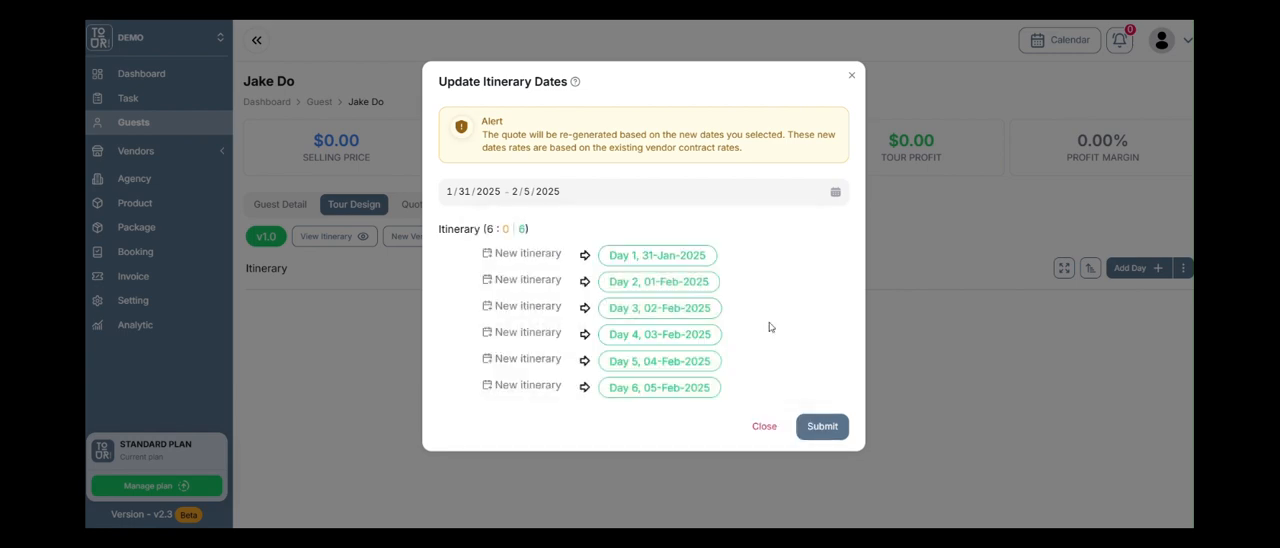
click(820, 427)
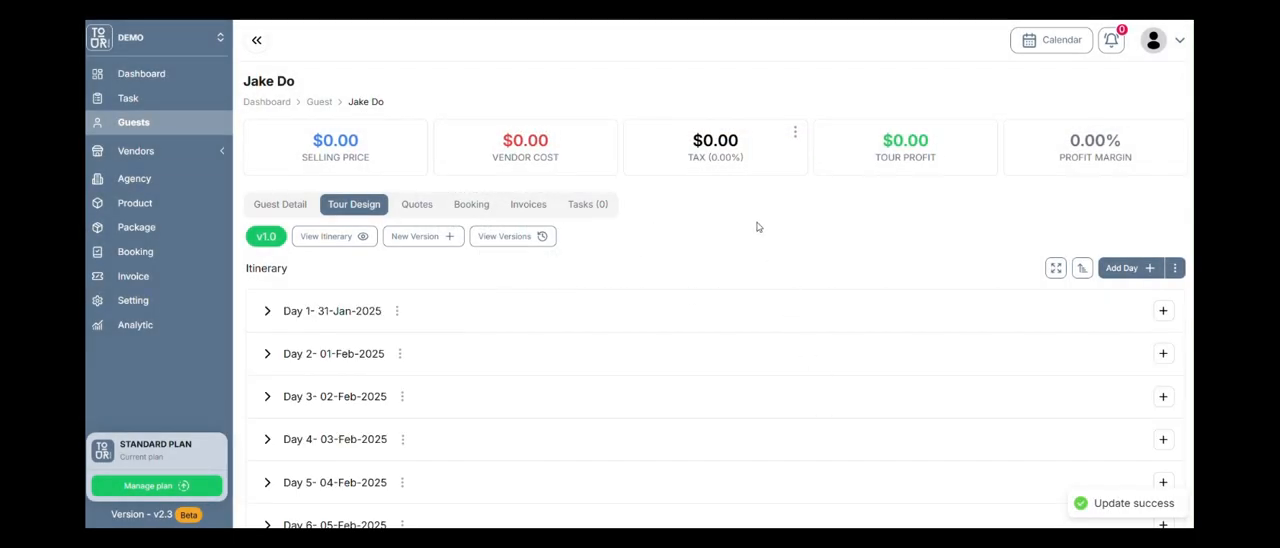
Look over the dated itinerary days and expand Day 1, 31-Jan-2025.
scroll(557, 354, down, 1)
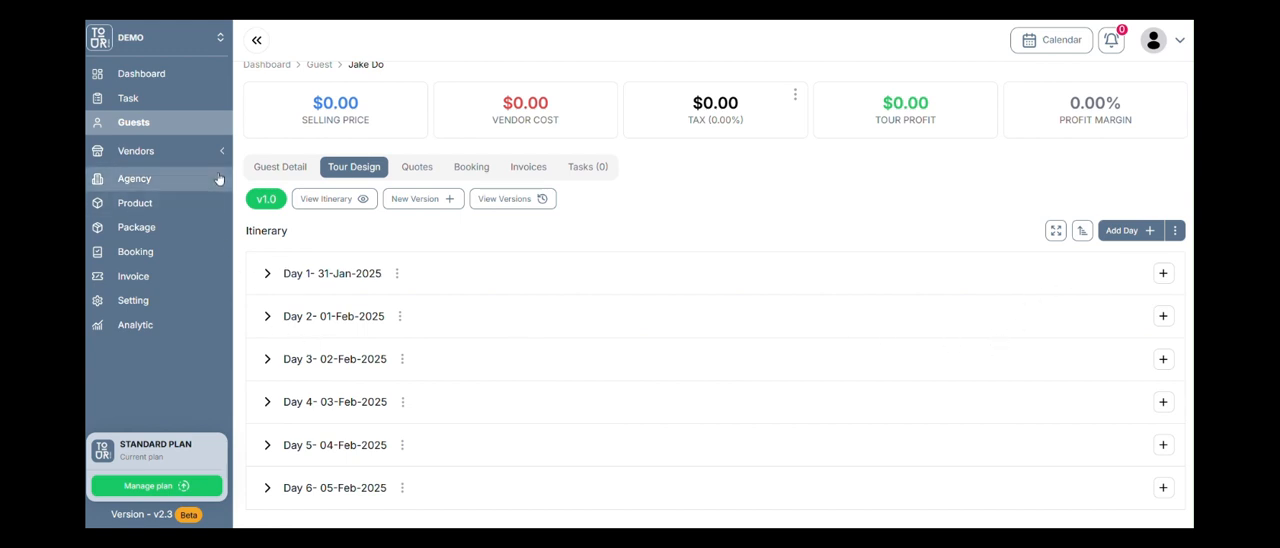
scroll(266, 172, up, 1)
scroll(504, 270, down, 1)
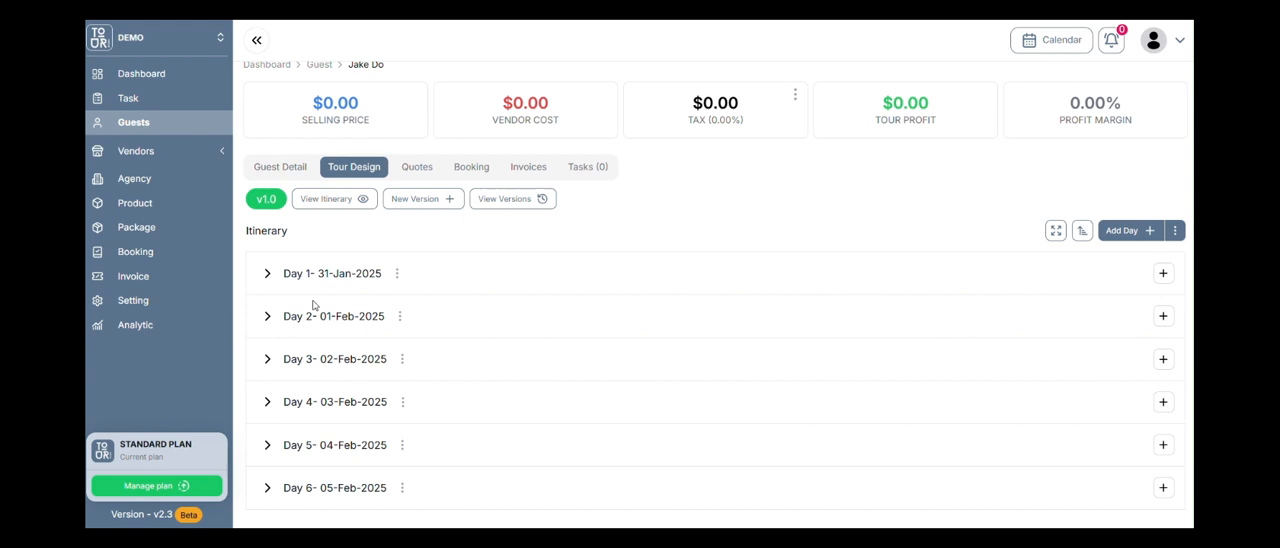
click(267, 273)
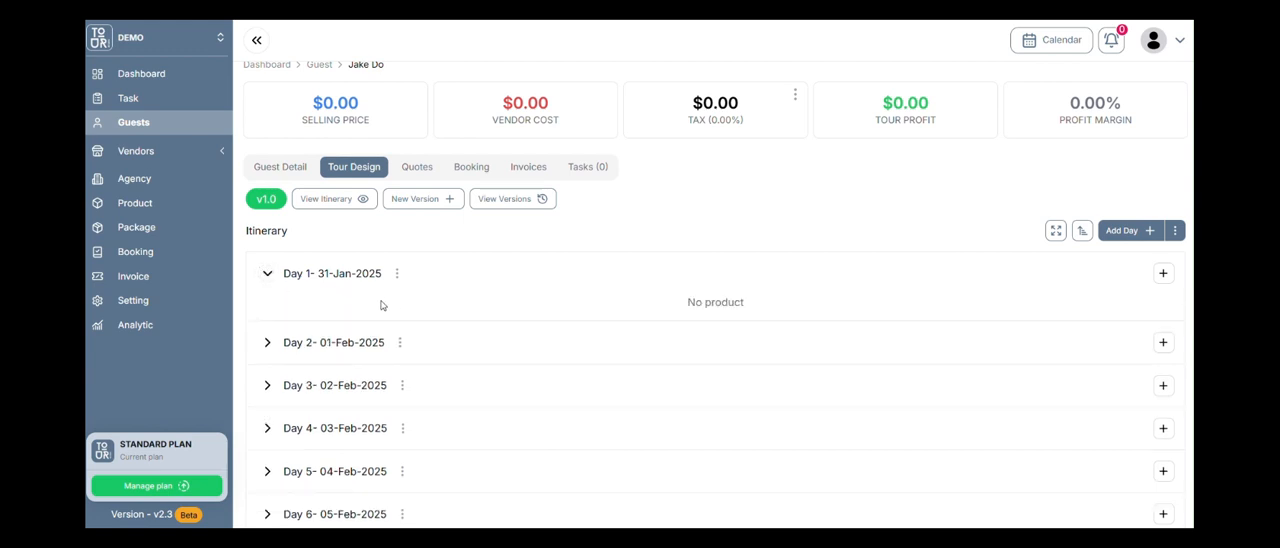
click(1163, 273)
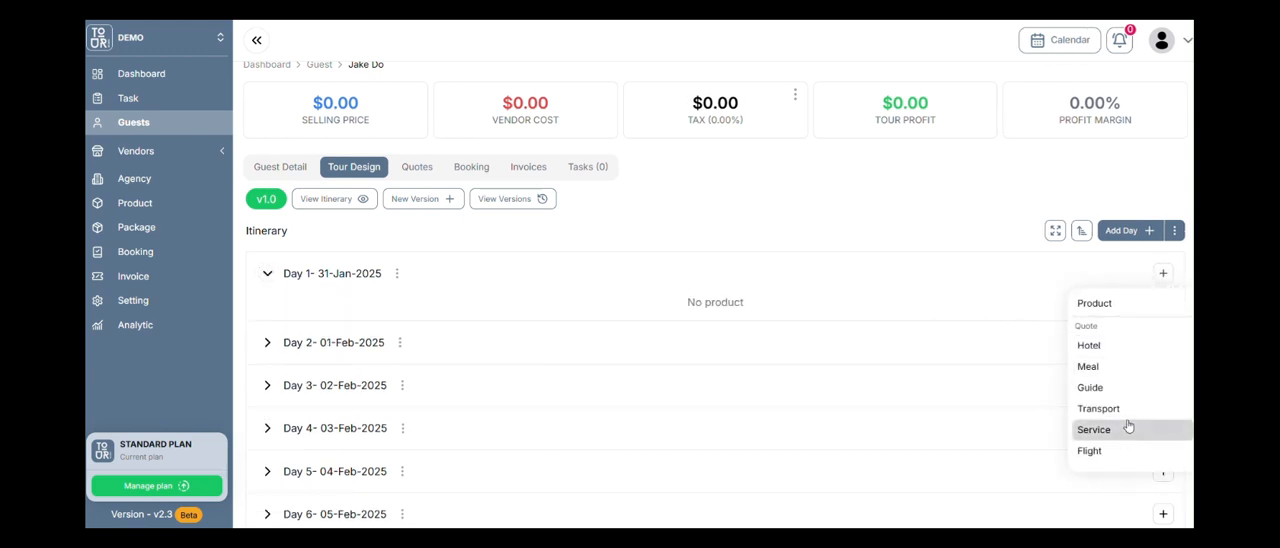
click(1092, 304)
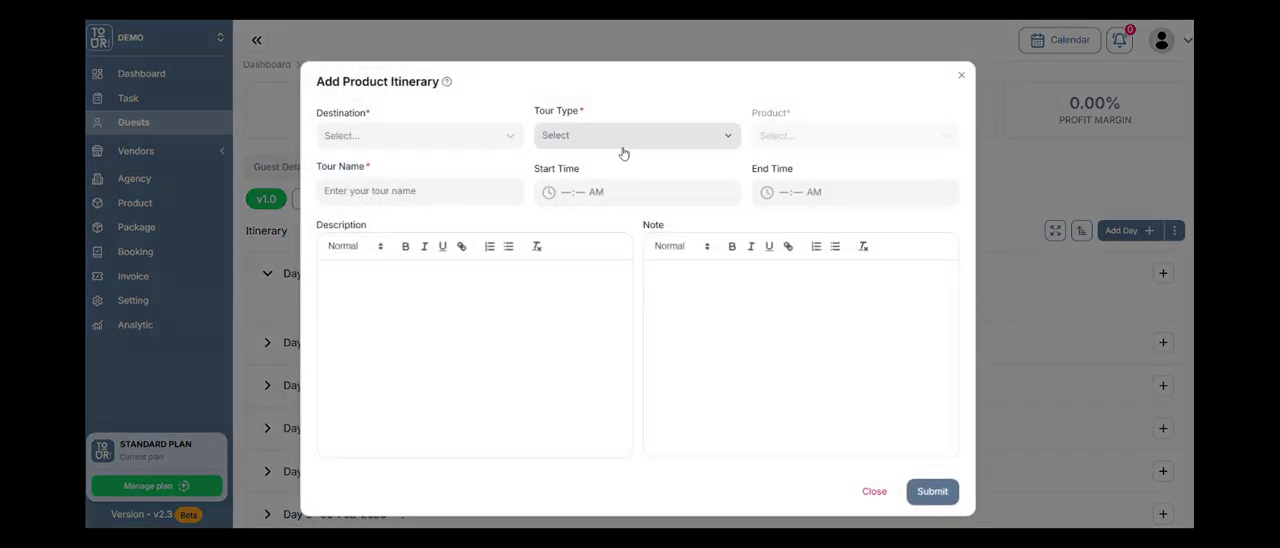
click(874, 491)
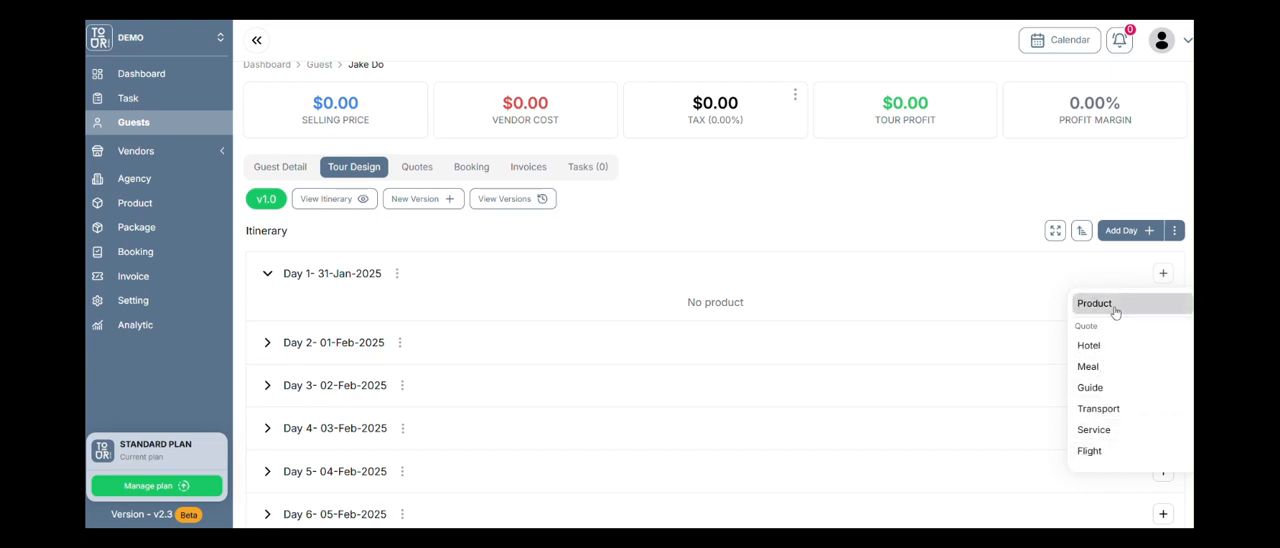
Start a Day 1 product entry with destination Bangkok, Thailand, tour type Transfer and product "Transfer from airports".
click(1112, 307)
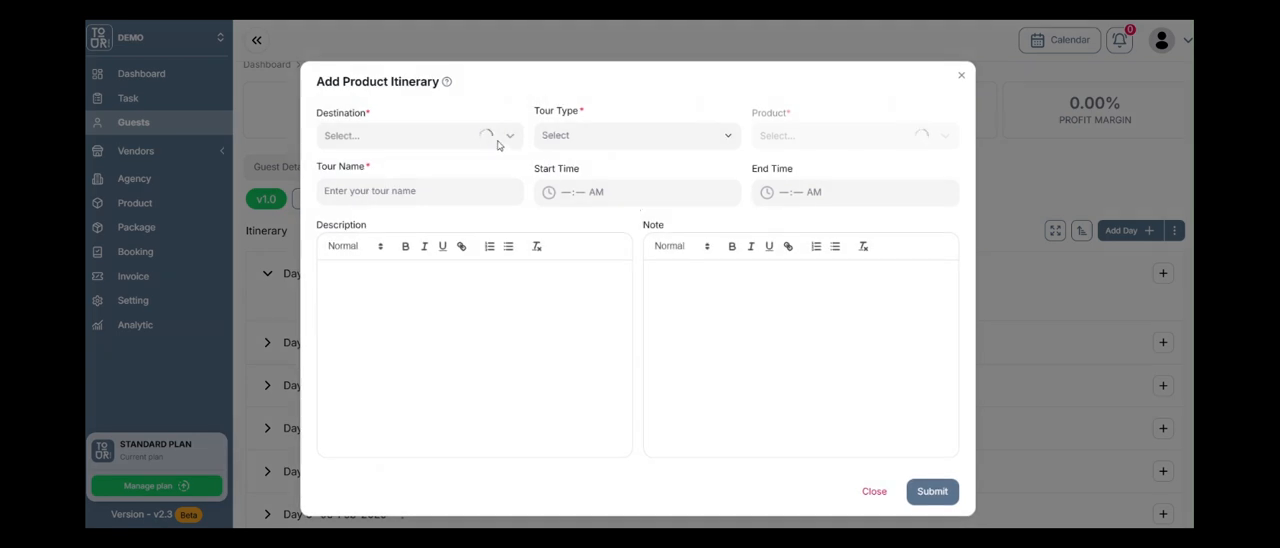
click(498, 140)
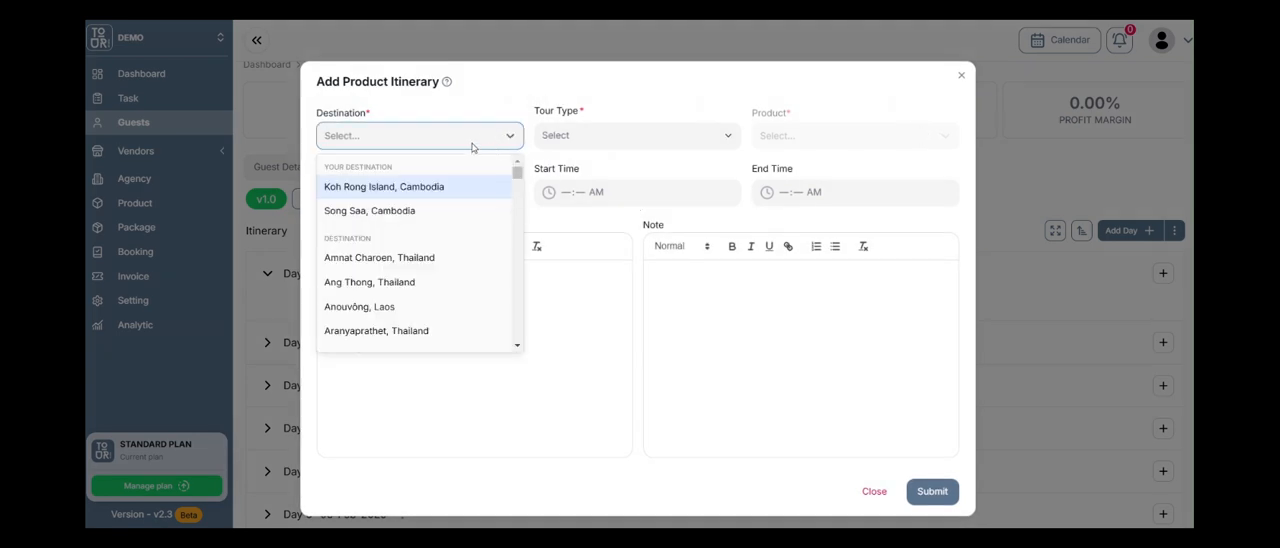
text(bangkok)
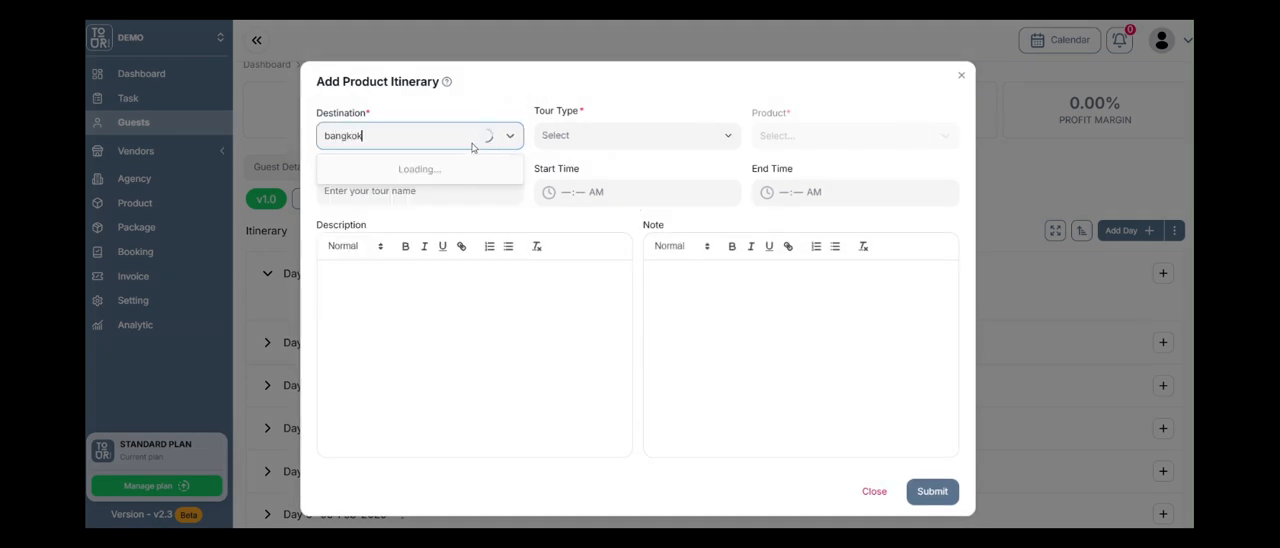
click(418, 185)
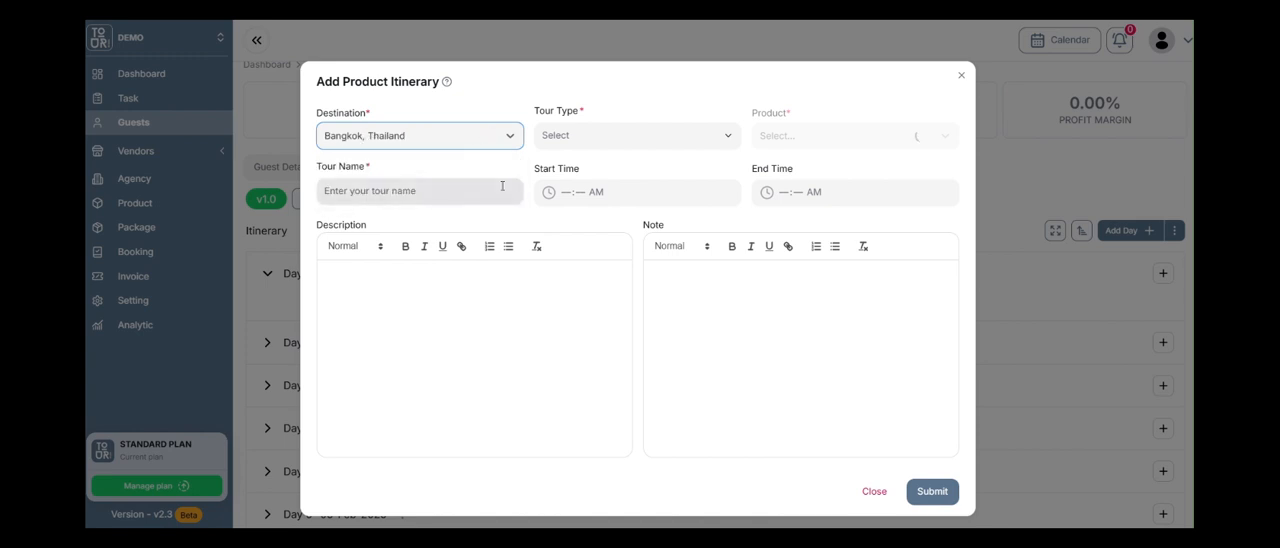
click(594, 140)
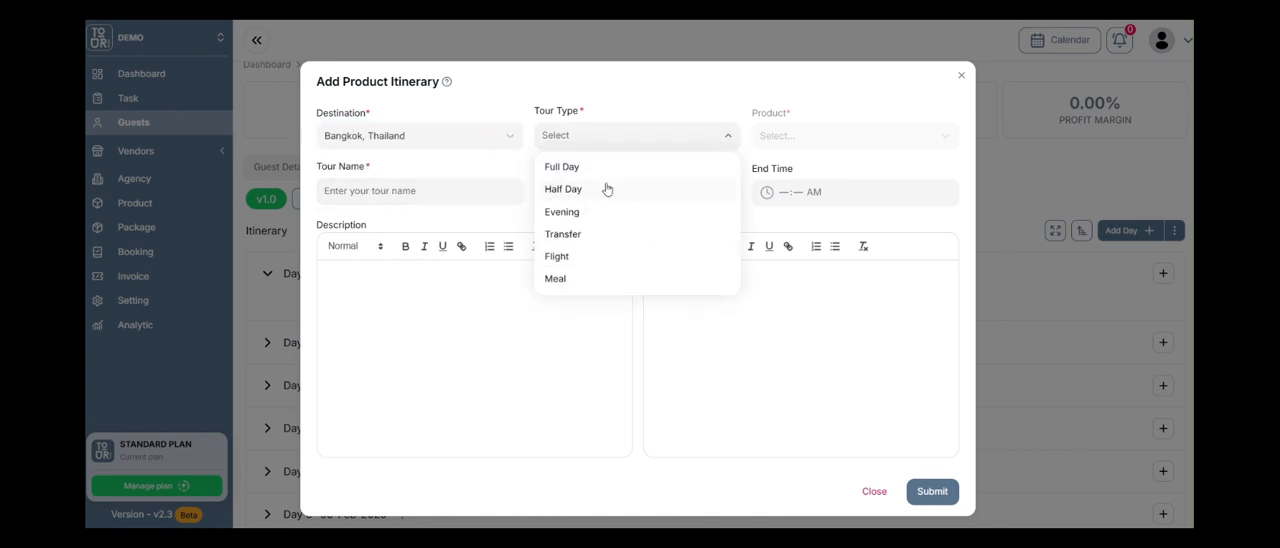
click(621, 235)
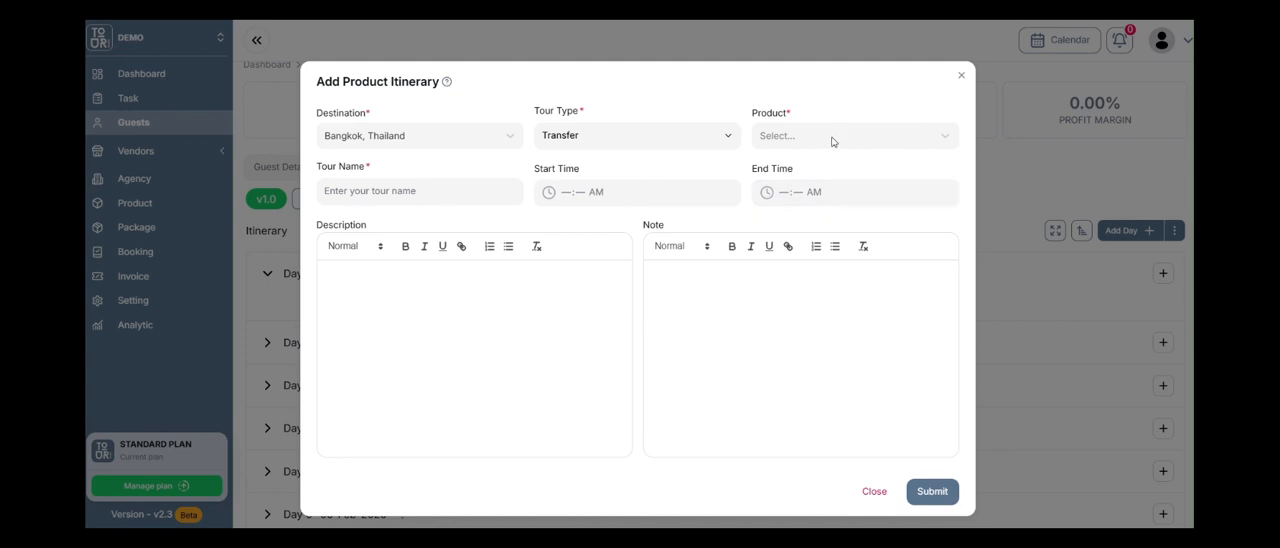
click(832, 140)
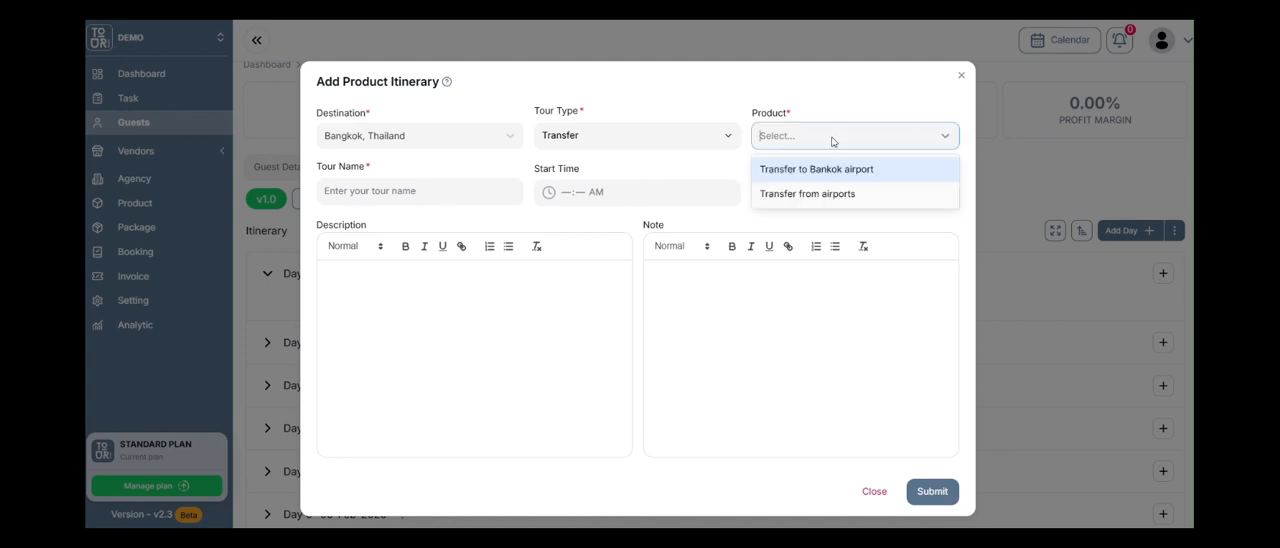
click(855, 197)
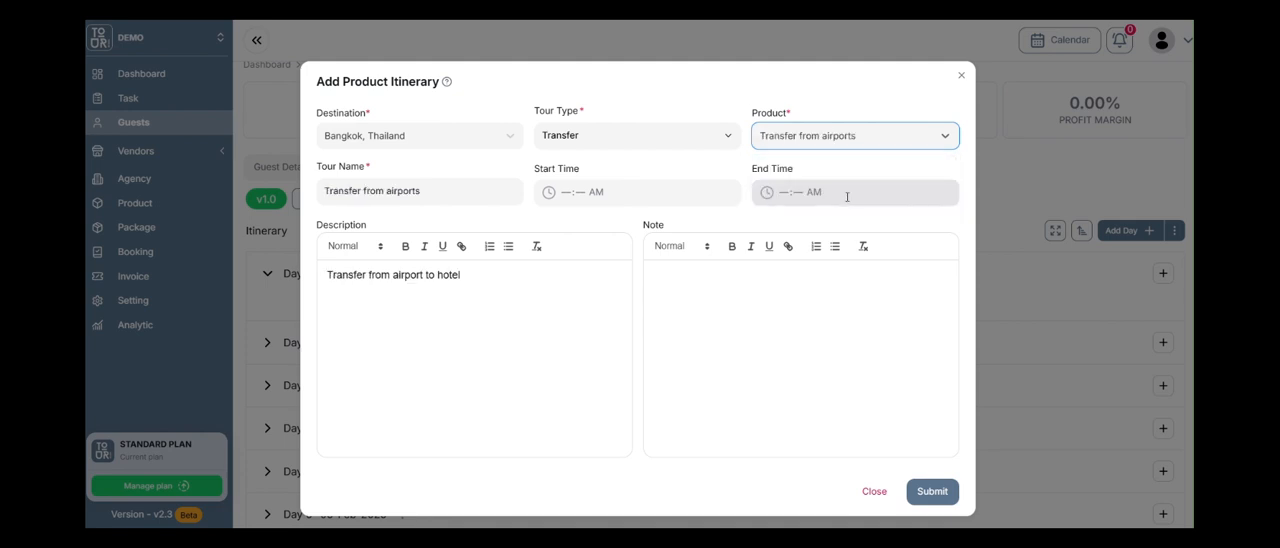
Set the airport transfer's start time to 10:00 AM and submit the product to Day 1.
click(449, 198)
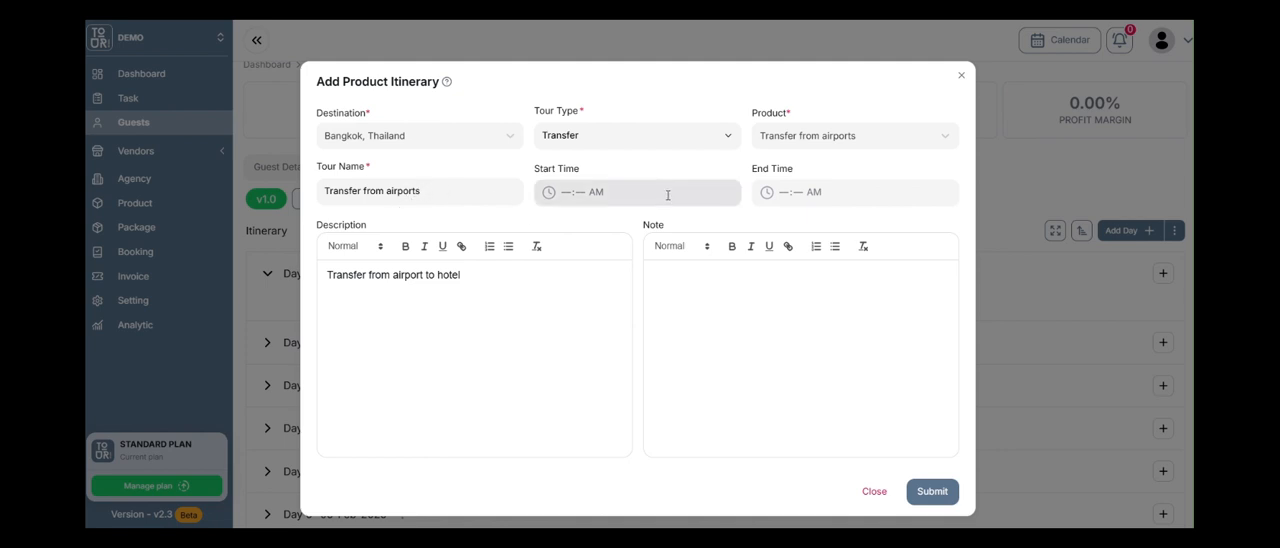
click(566, 192)
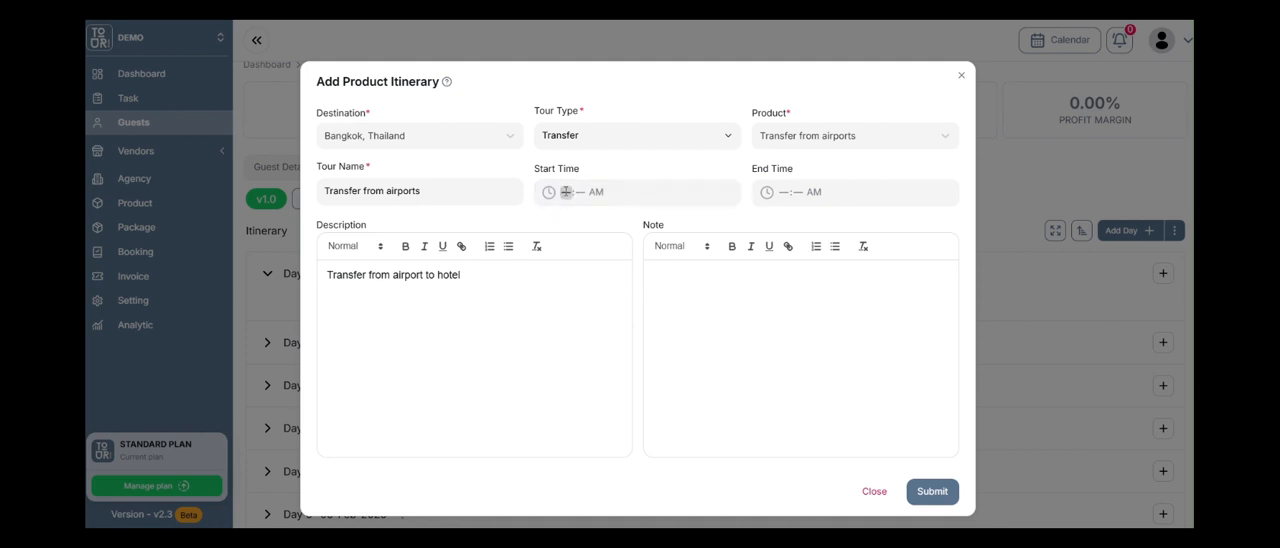
text(10:00 AM)
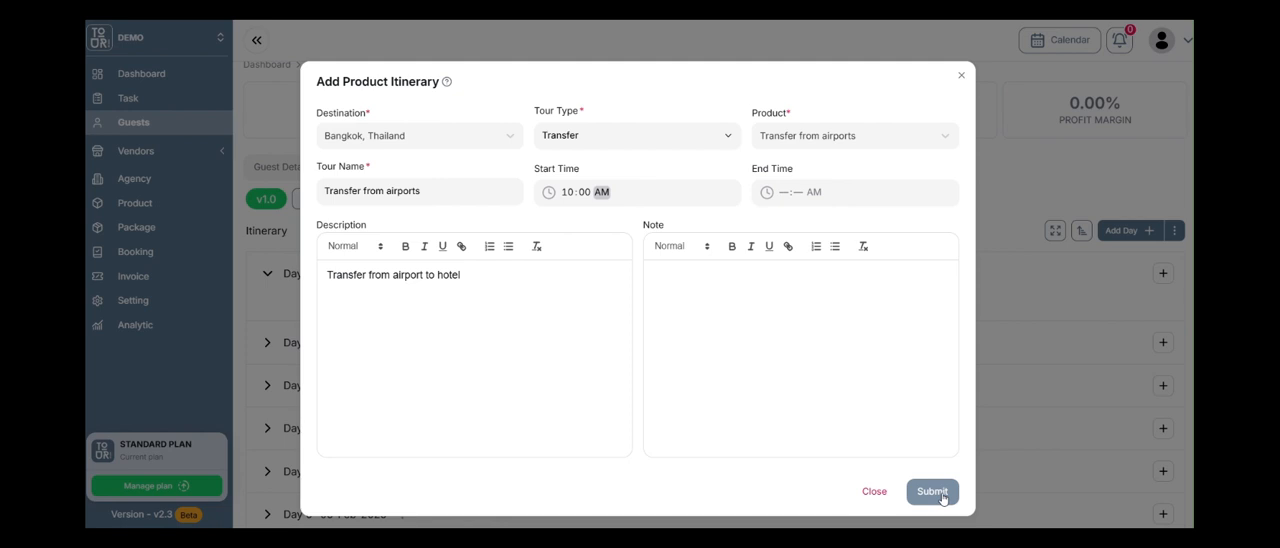
click(496, 334)
click(755, 305)
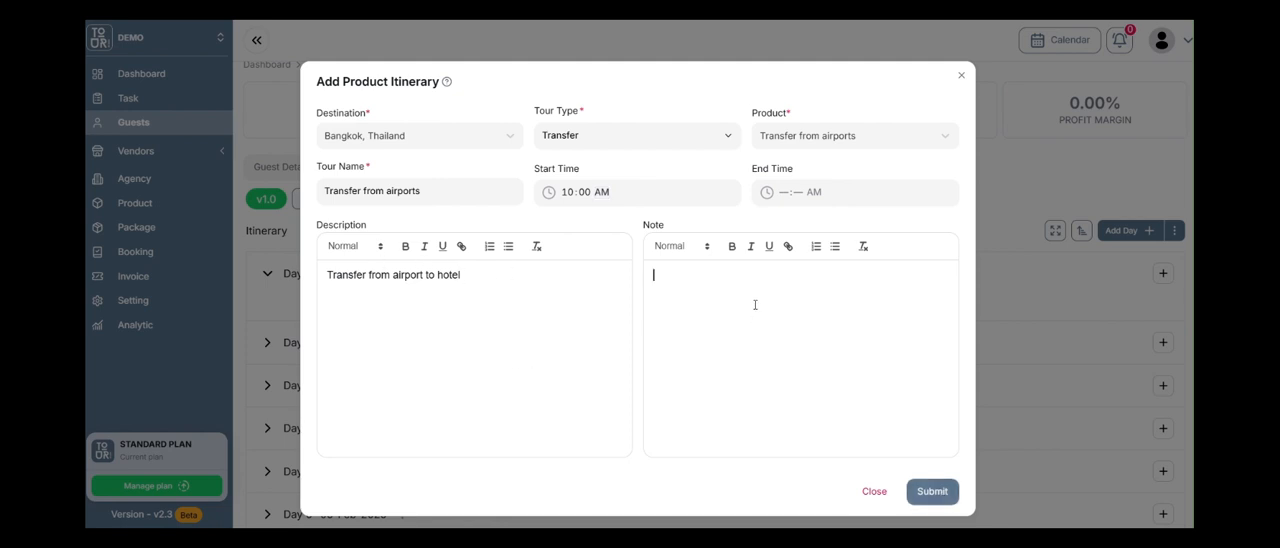
click(948, 498)
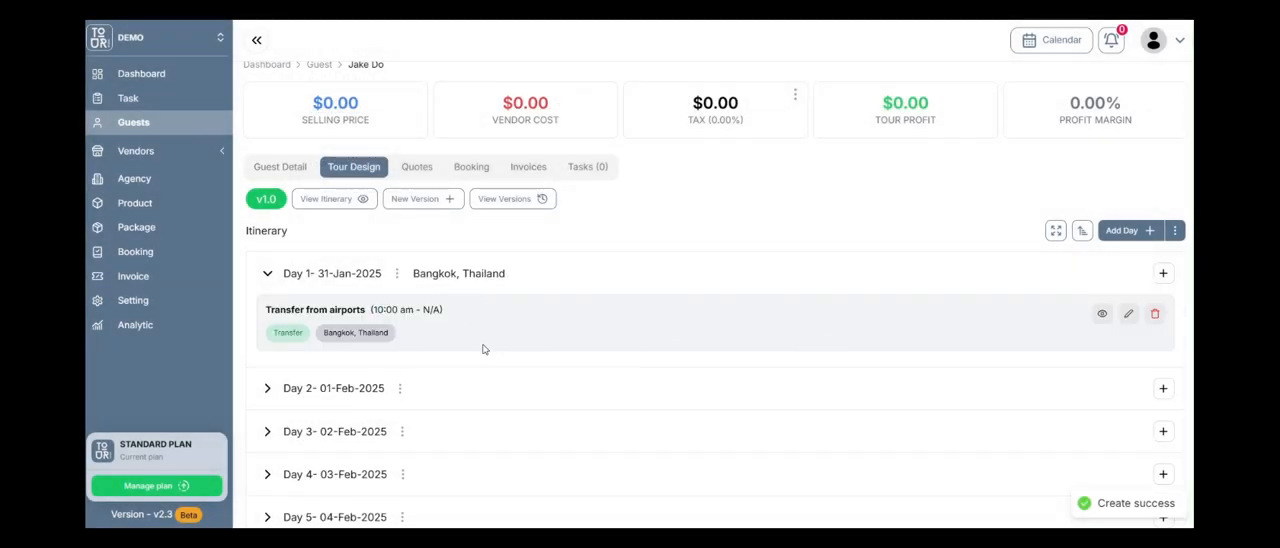
Start a product entry for Day 2, 01-Feb-2025, with Bangkok, Thailand as the destination.
scroll(265, 340, down, 1)
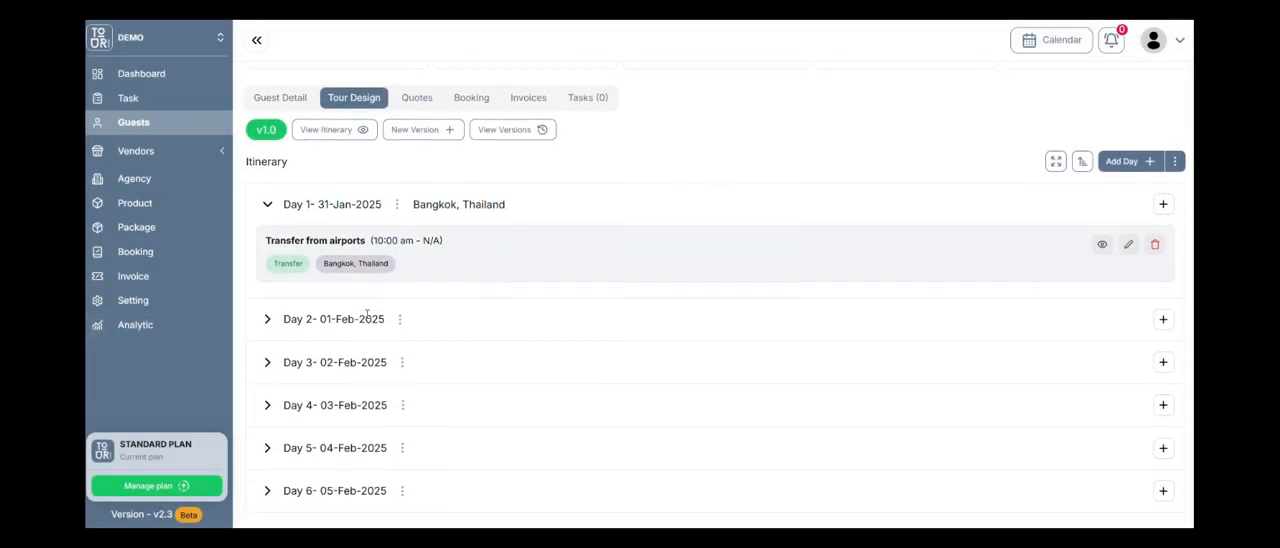
click(270, 316)
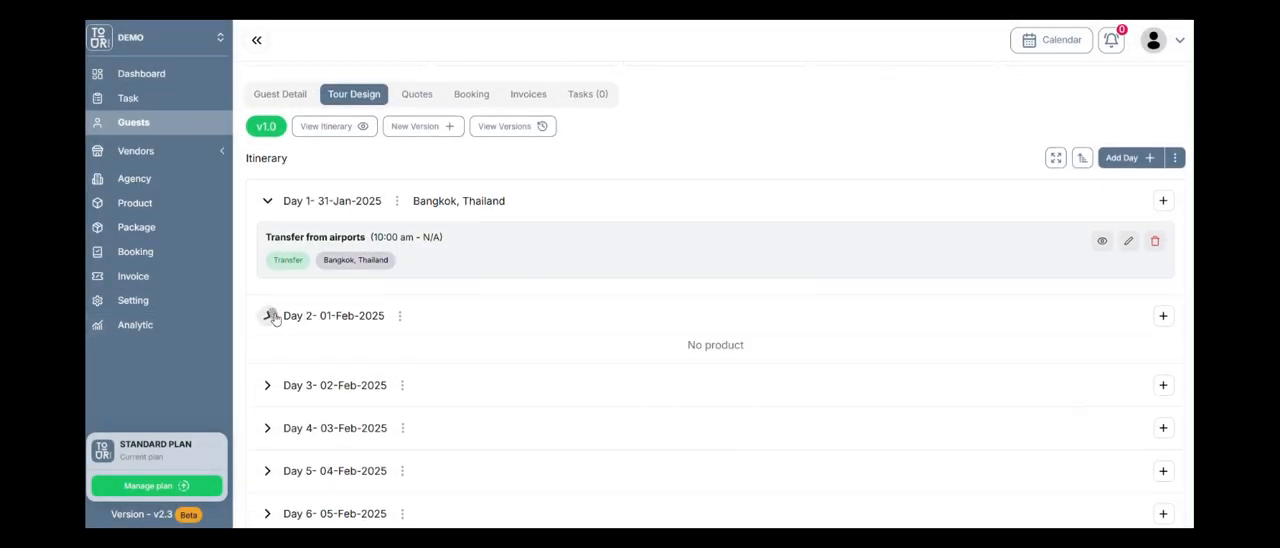
click(1163, 316)
click(1120, 347)
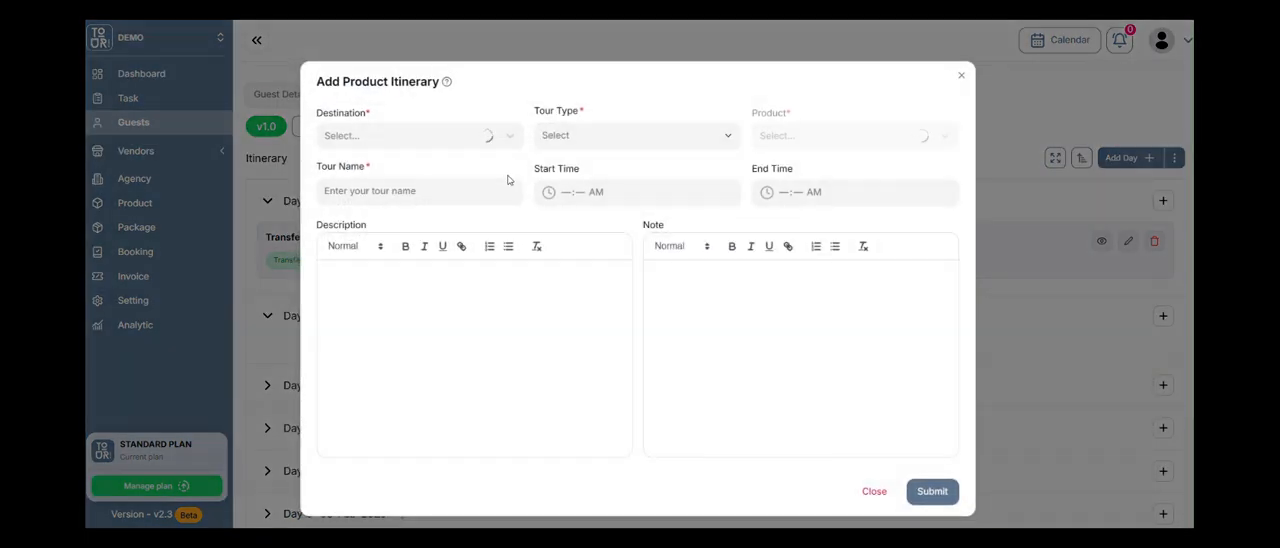
click(478, 136)
text(bn)
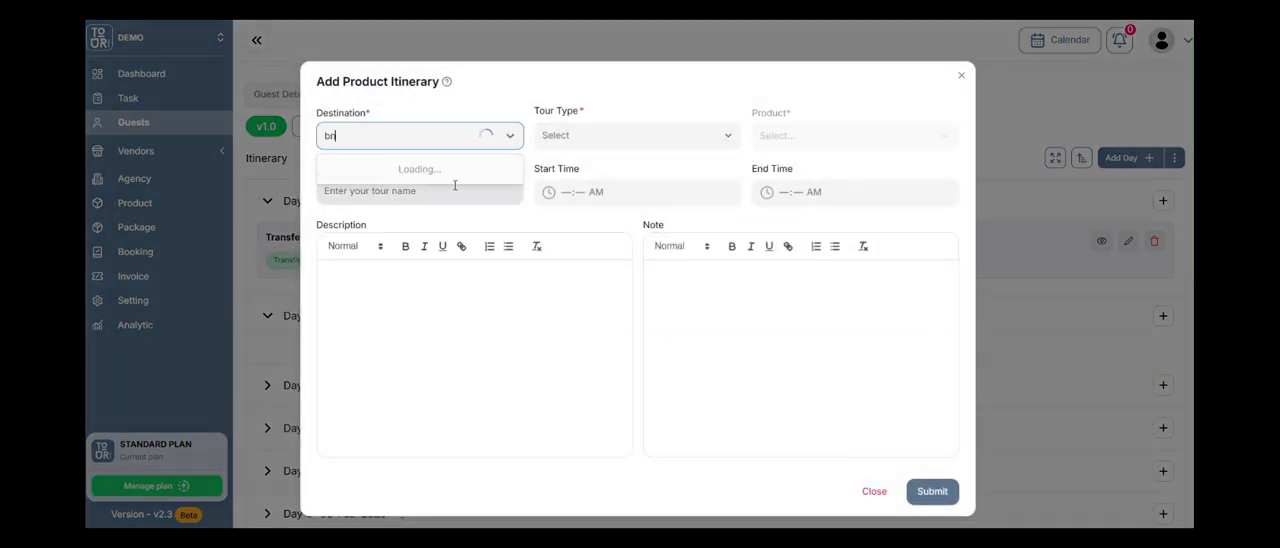
key(BackSpace)
text(angkok)
key(BackSpace)
key(BackSpace)
key(BackSpace)
text(kok)
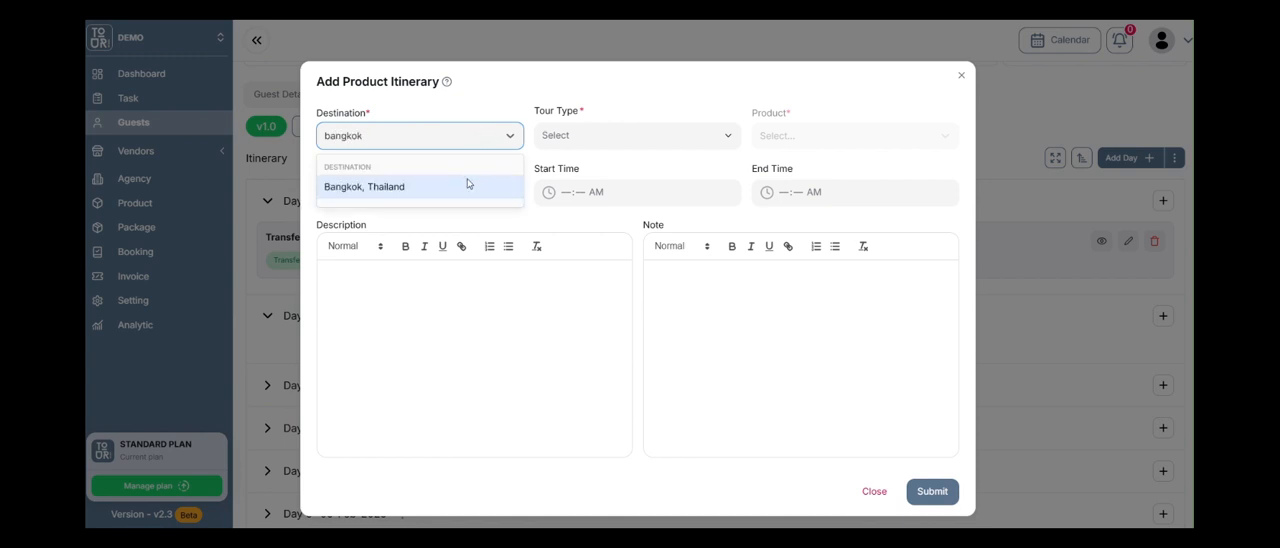
click(466, 185)
Choose tour type Full Day and product "Full day tour in Bangkok", and submit the entry to Day 2.
click(653, 146)
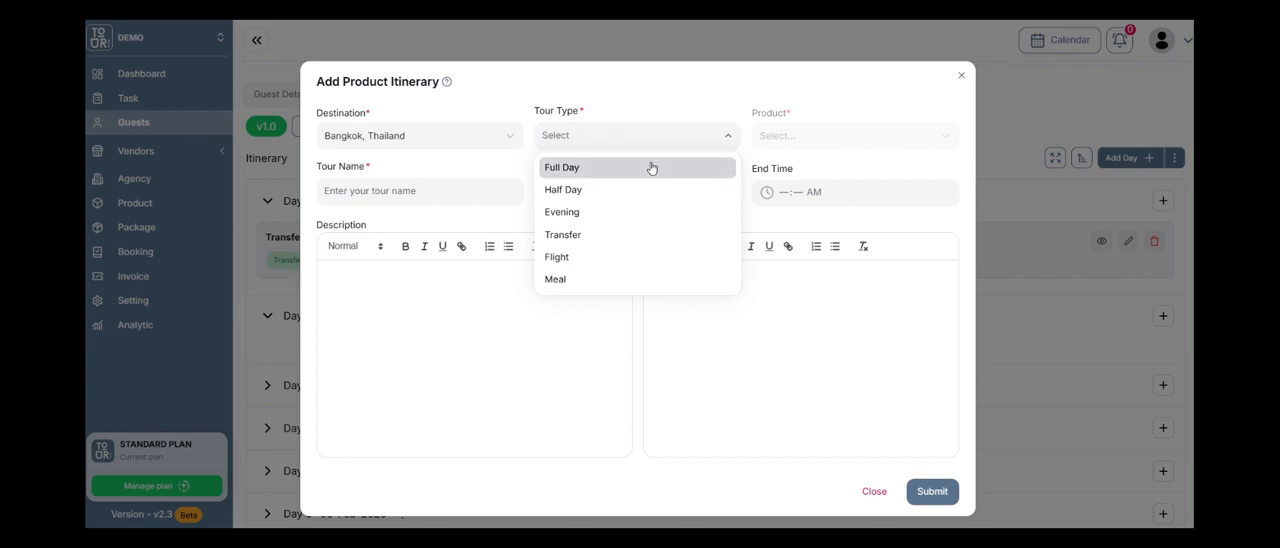
click(651, 168)
click(816, 138)
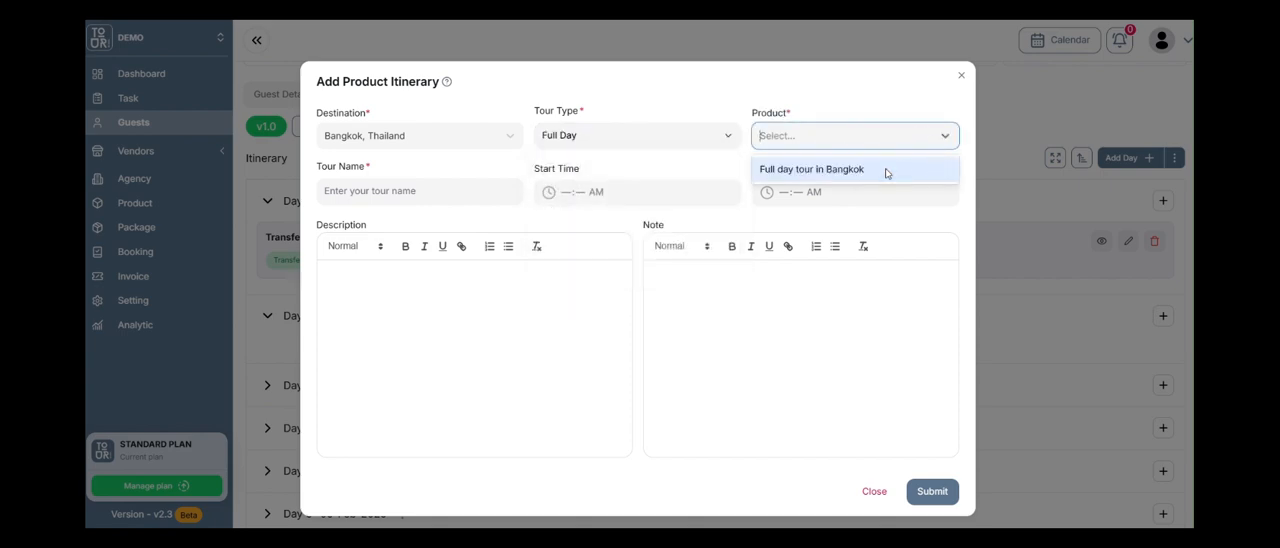
click(886, 170)
scroll(624, 341, down, 2)
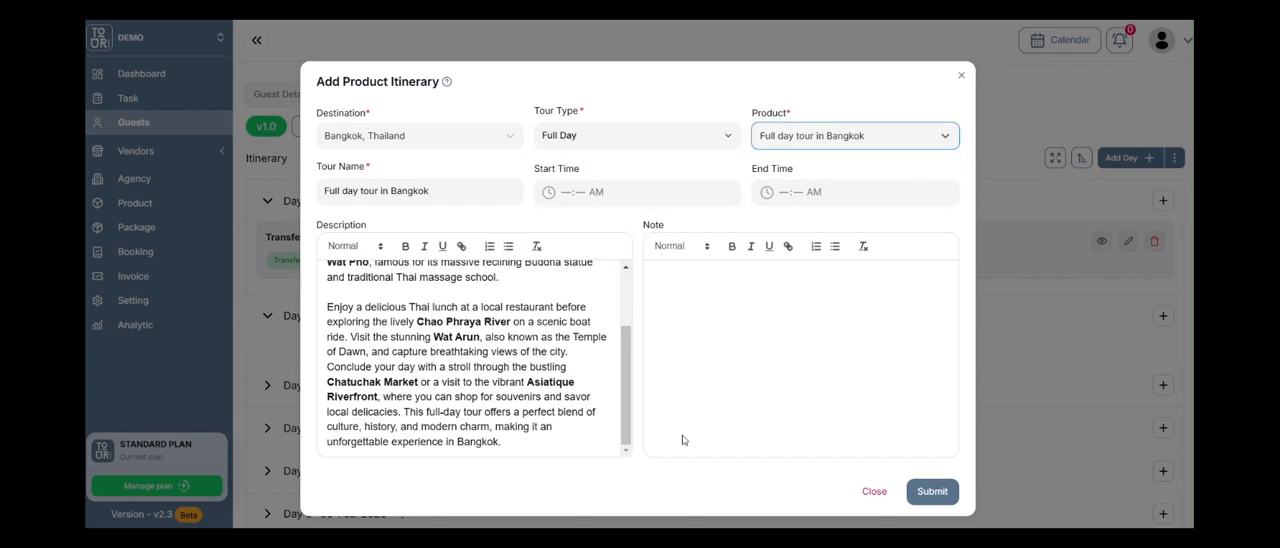
click(929, 491)
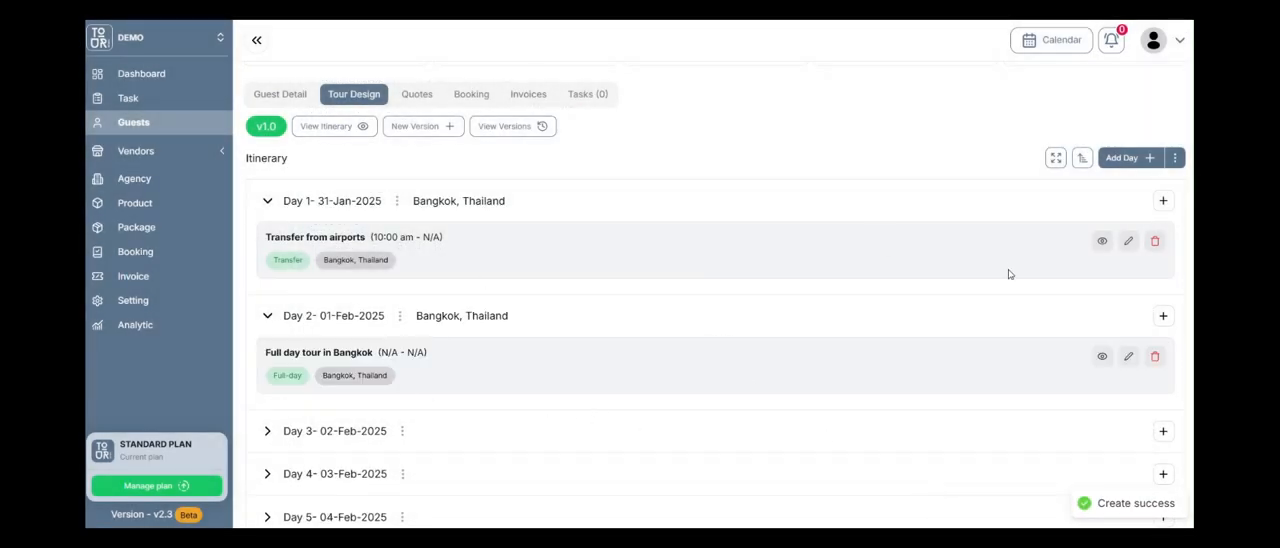
Start a product entry for Day 3, 02-Feb-2025, with Bangkok, Thailand as the destination.
scroll(1006, 274, down, 1)
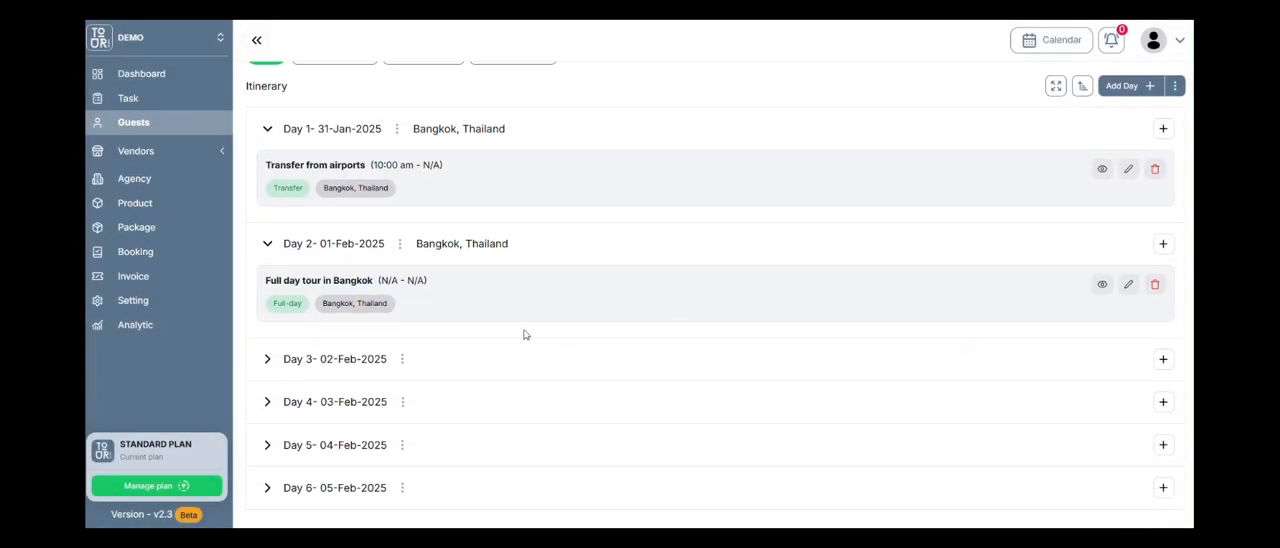
click(267, 360)
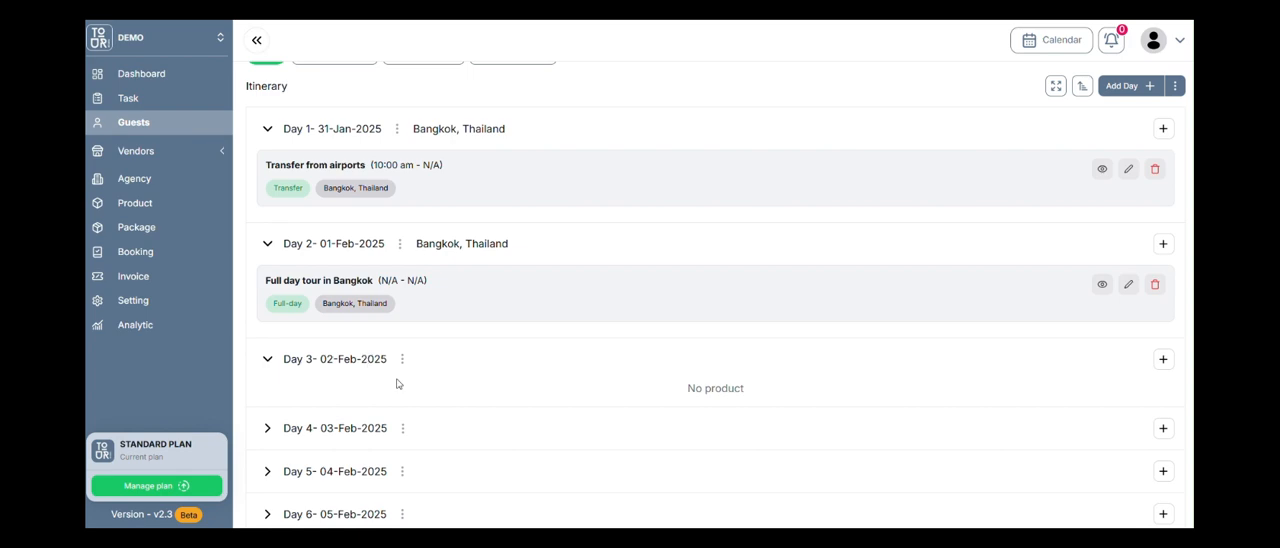
click(1162, 359)
click(1108, 178)
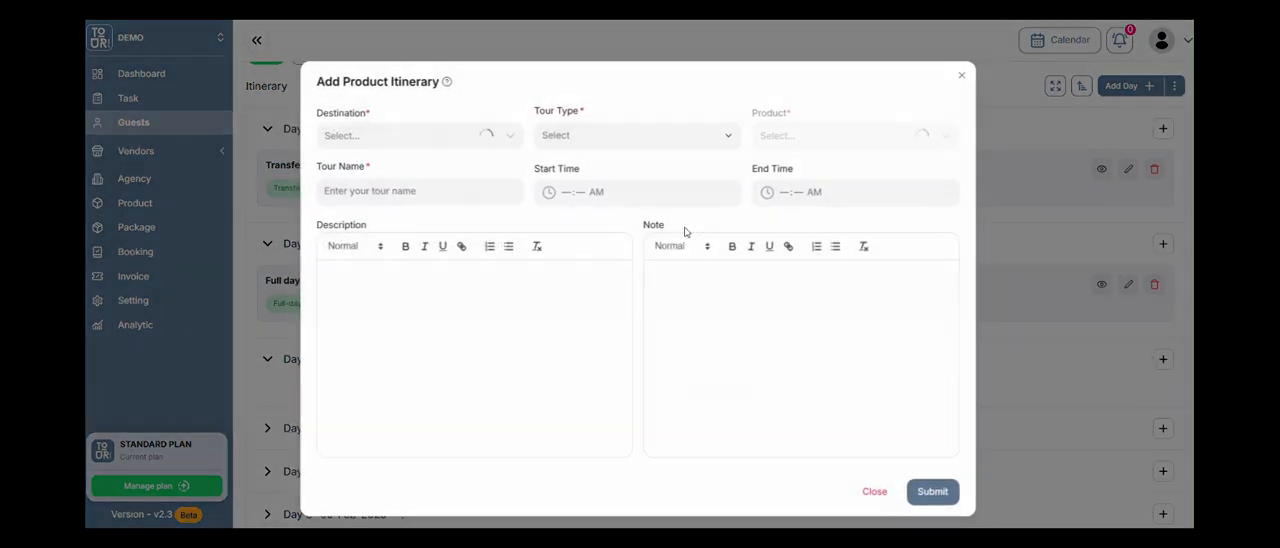
click(445, 142)
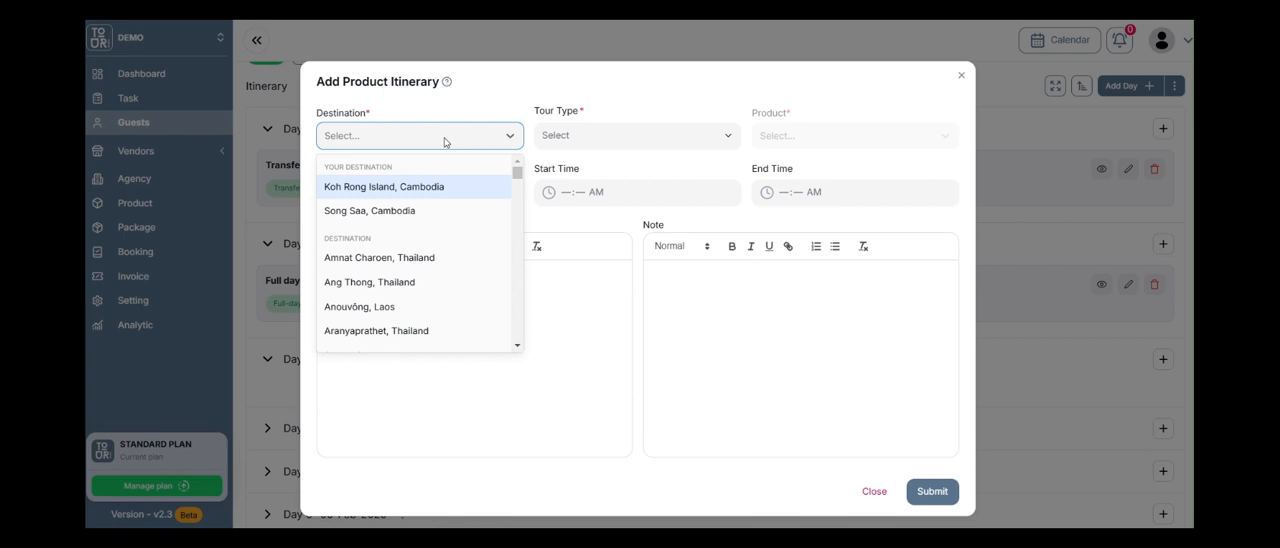
text(bangkok)
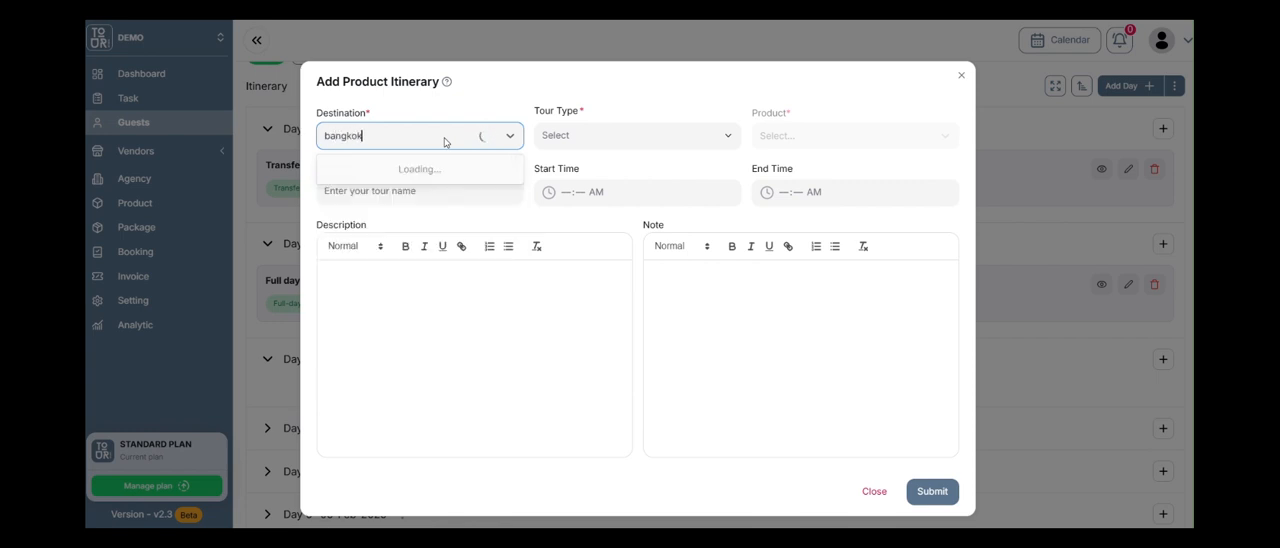
click(411, 188)
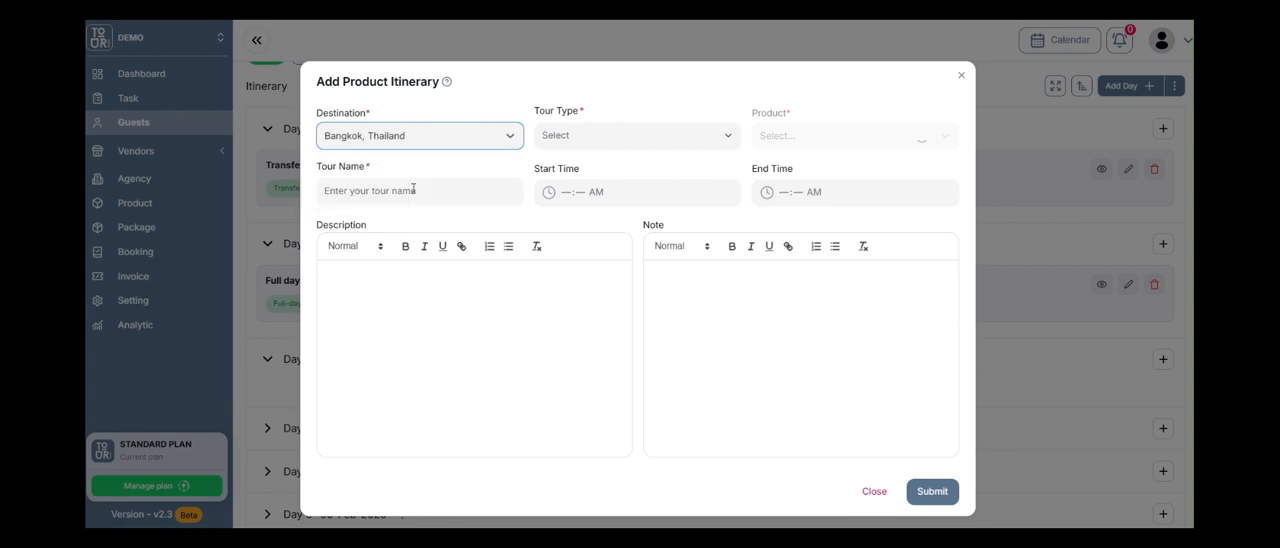
Set the Day 3 entry's tour type to Transfer and its product to "Transfer to Bankok airport".
click(710, 135)
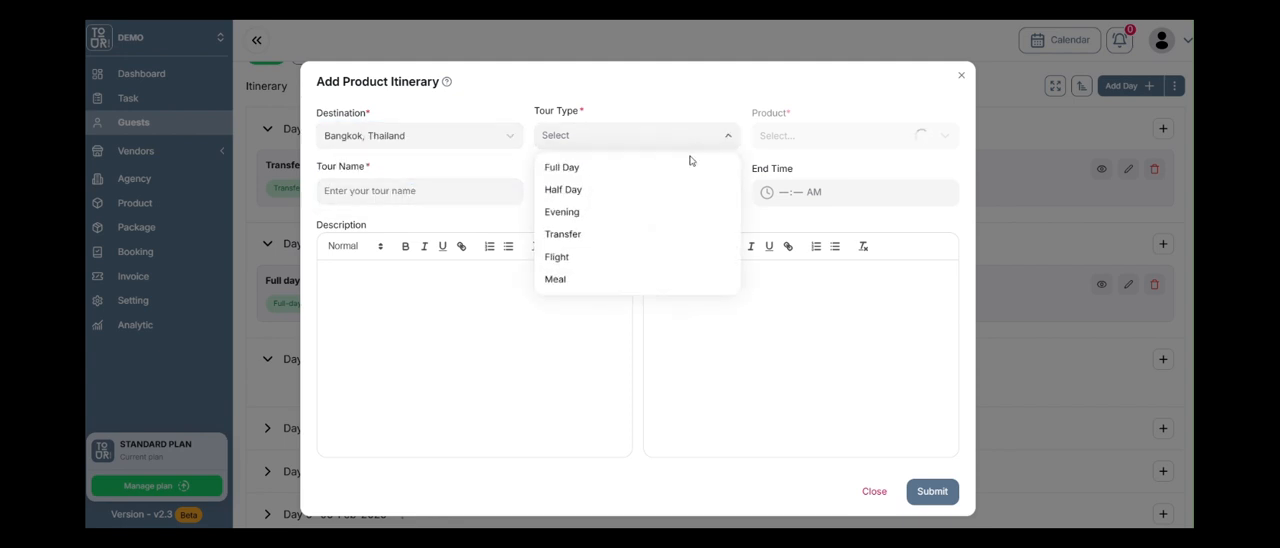
click(602, 234)
click(808, 138)
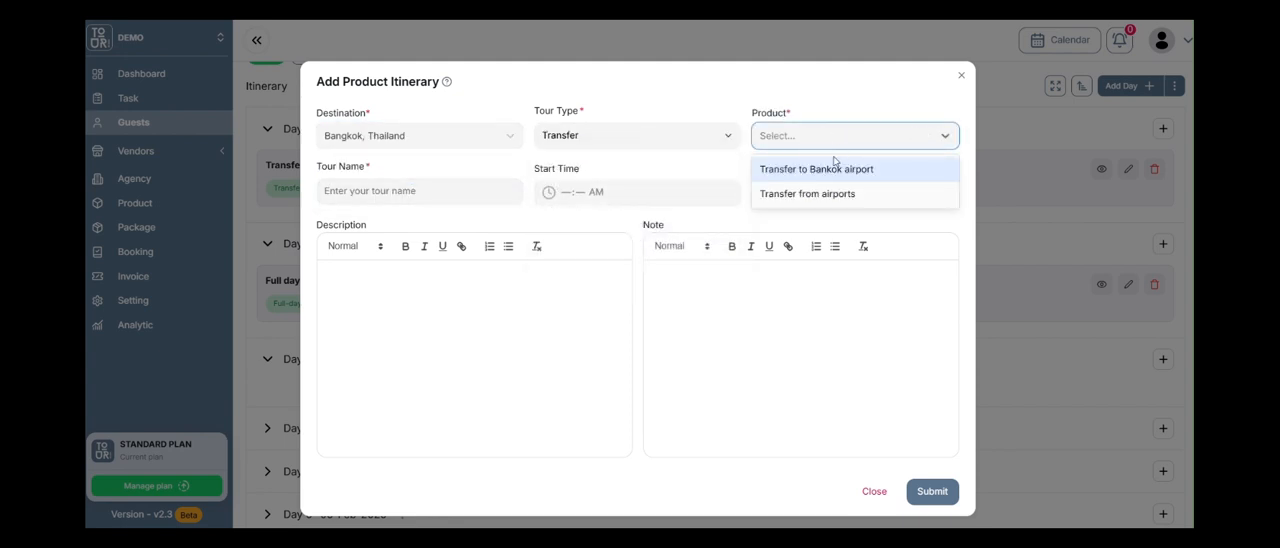
click(834, 170)
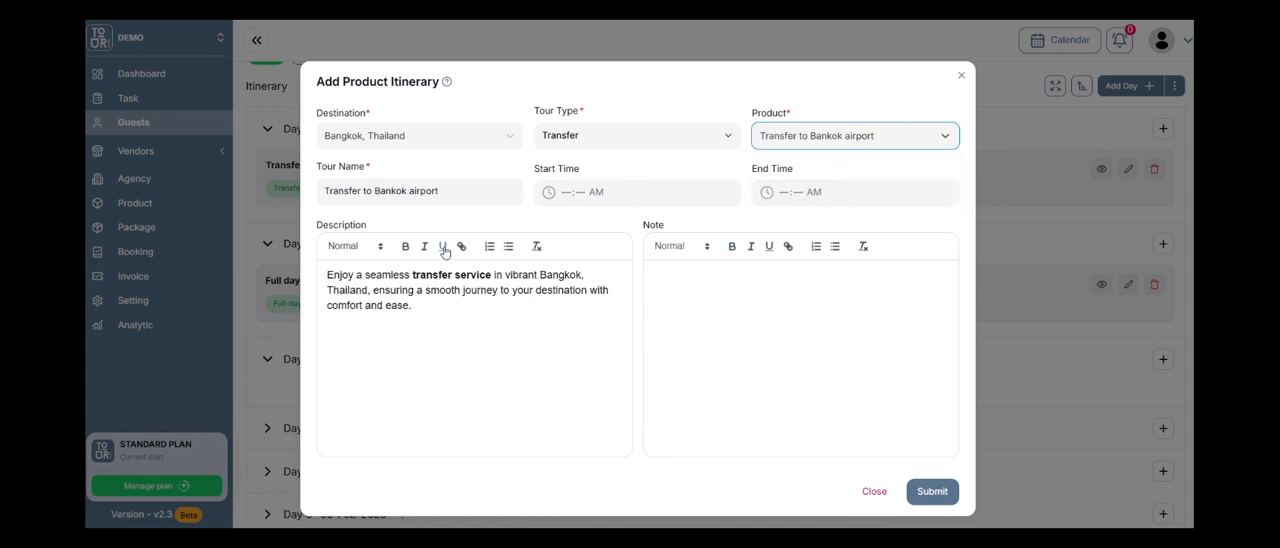
Set the start time of the transfer to the airport to 02:00 PM and submit it to Day 3.
click(568, 194)
text(02:)
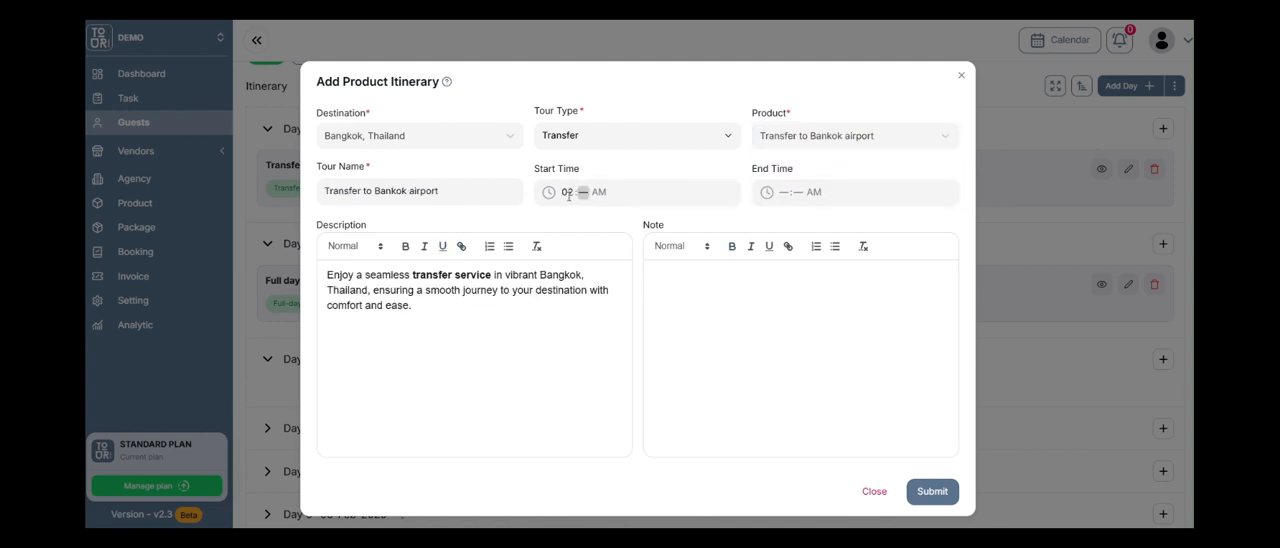
text(00)
click(929, 491)
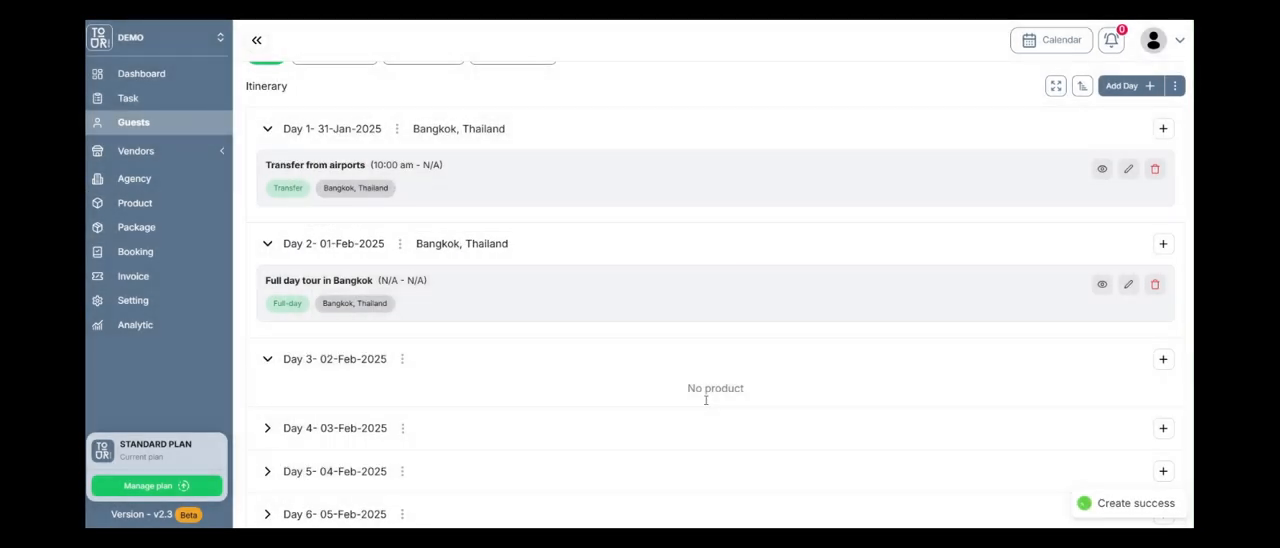
Start a second product entry for Day 3 with Bangkok, Thailand as the destination.
scroll(461, 373, down, 1)
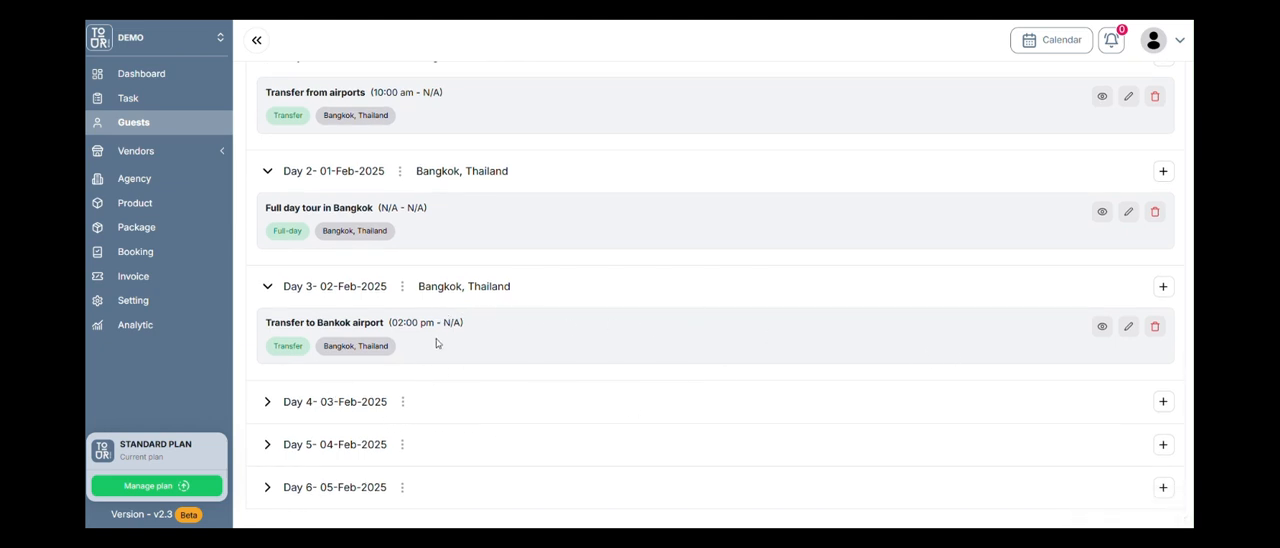
click(1163, 288)
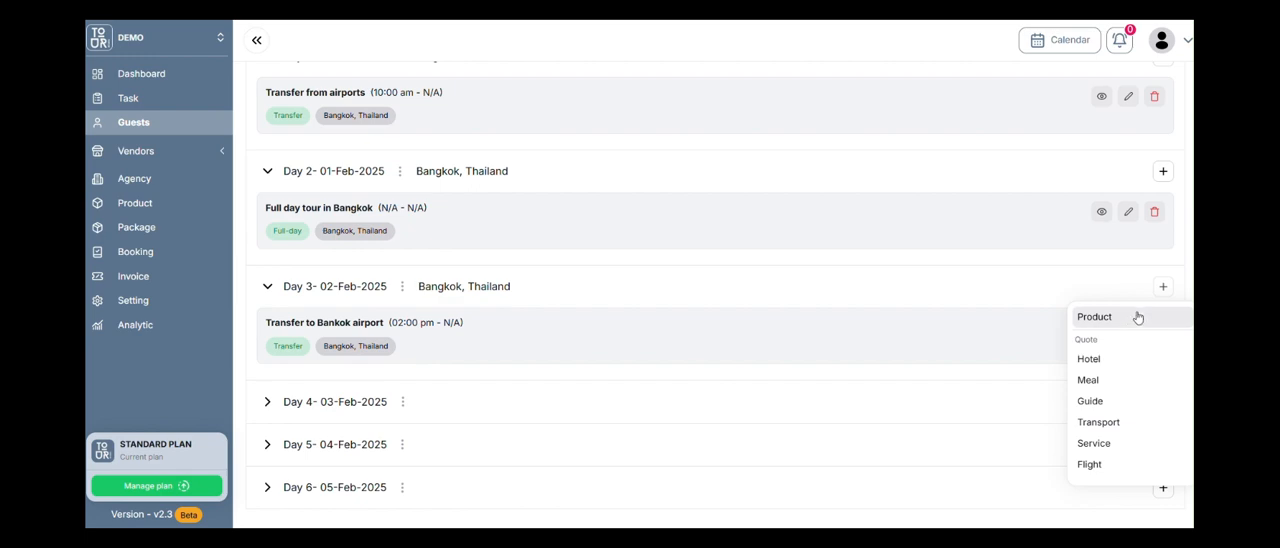
click(1132, 318)
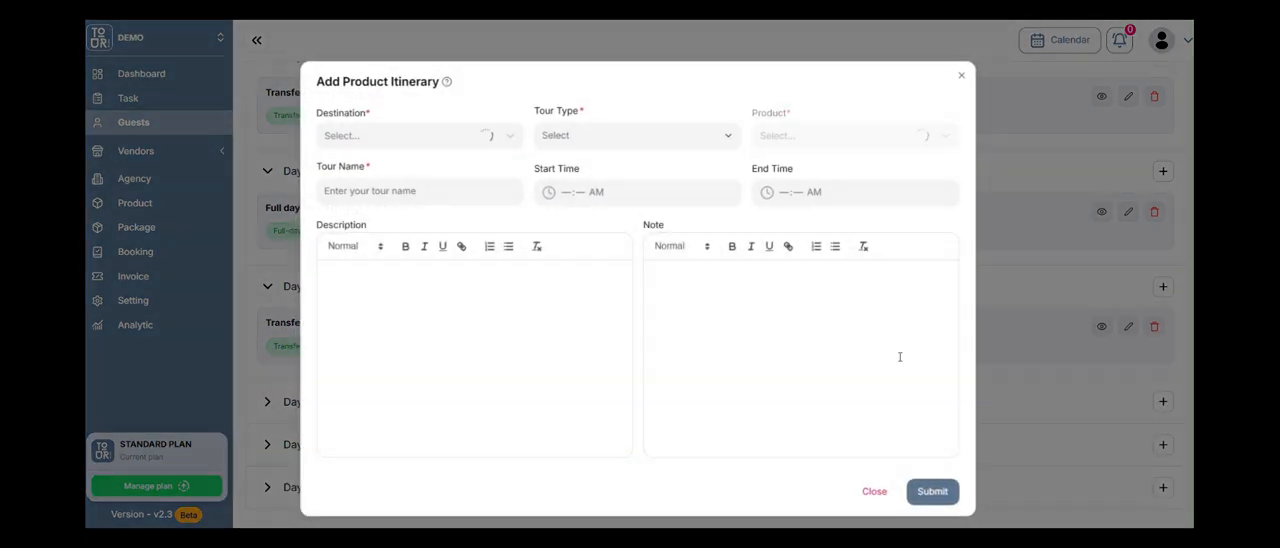
click(466, 135)
text(bangok)
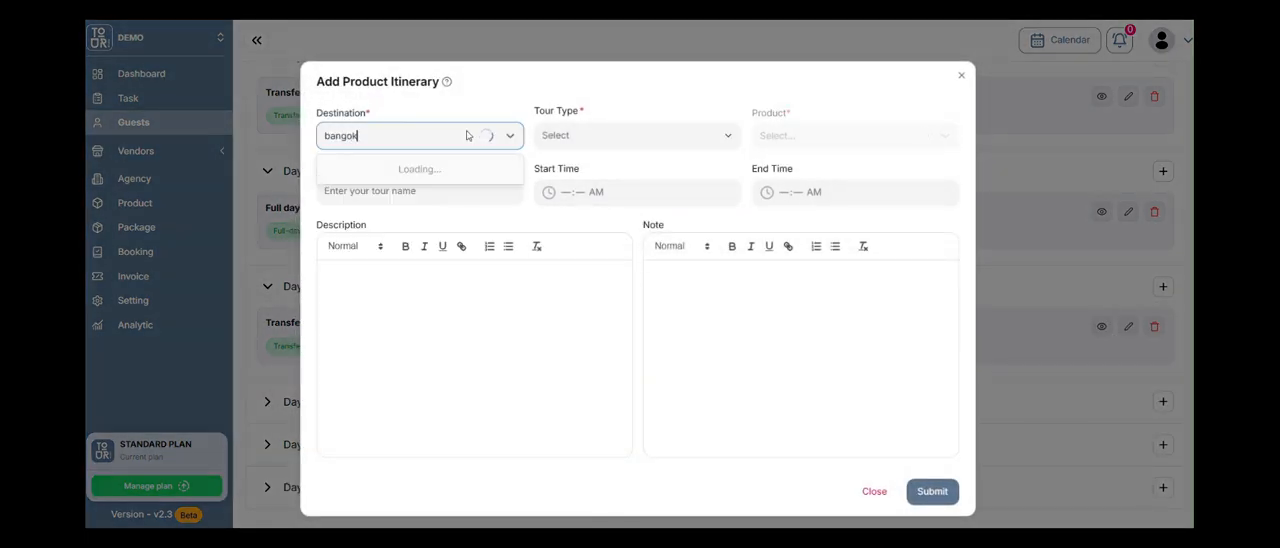
key(BackSpace)
key(BackSpace)
text(kok)
click(382, 186)
Choose tour type Flight and product BKKSAI, and submit the entry to Day 3.
click(583, 134)
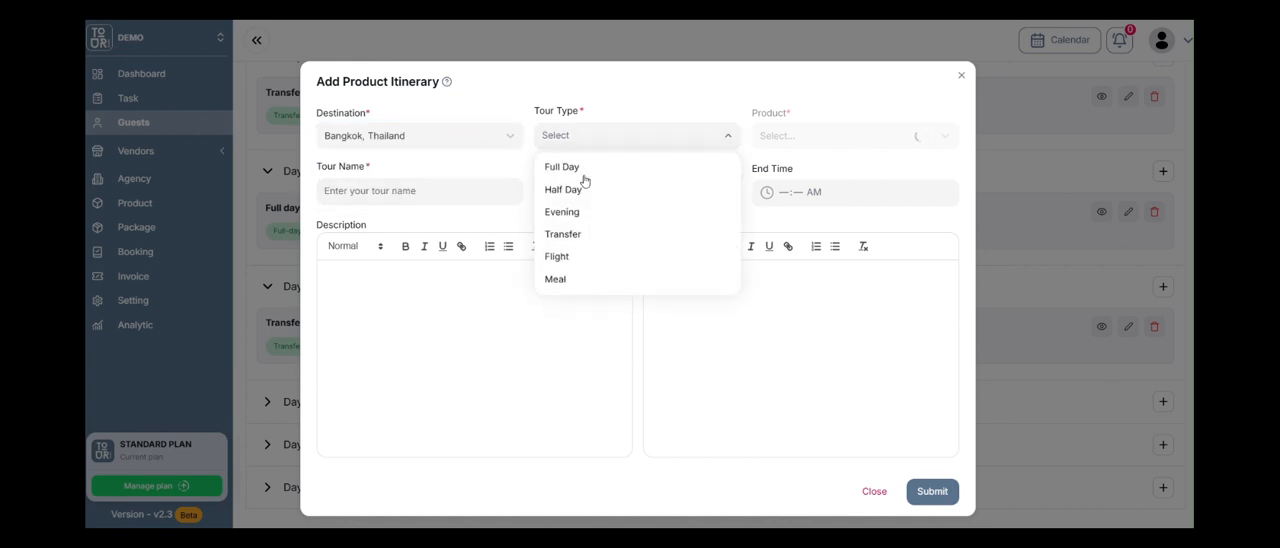
click(577, 257)
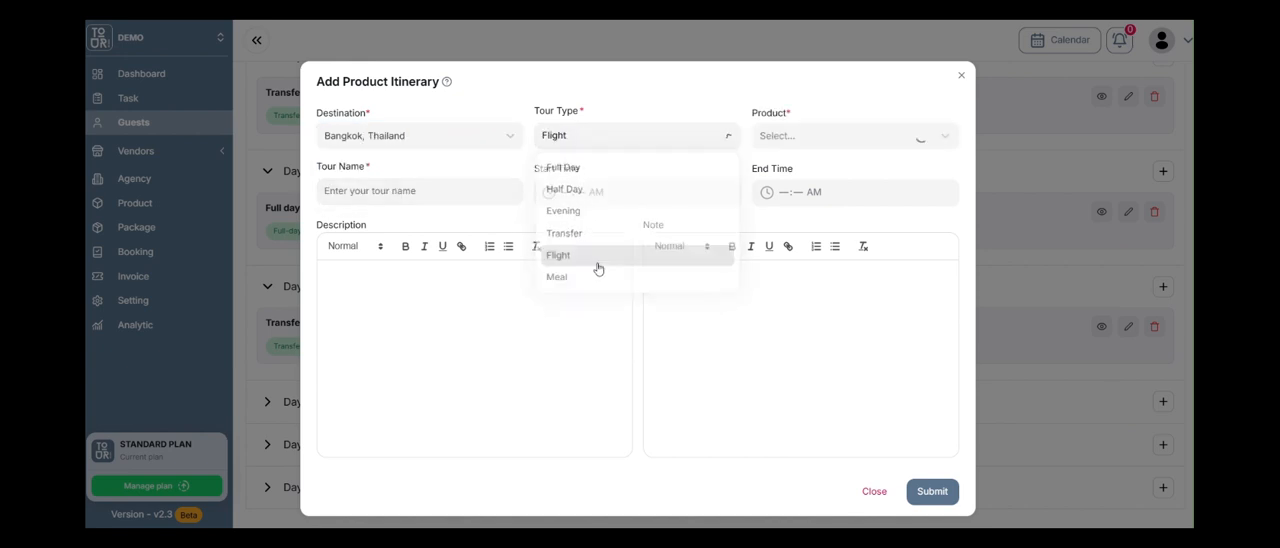
click(842, 140)
click(835, 171)
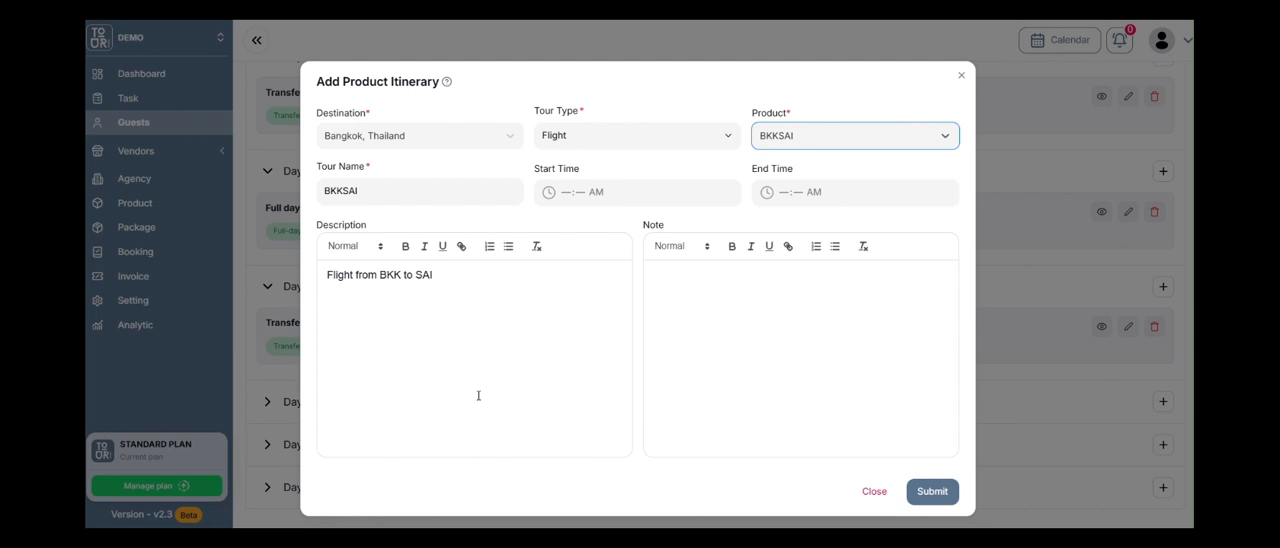
click(932, 491)
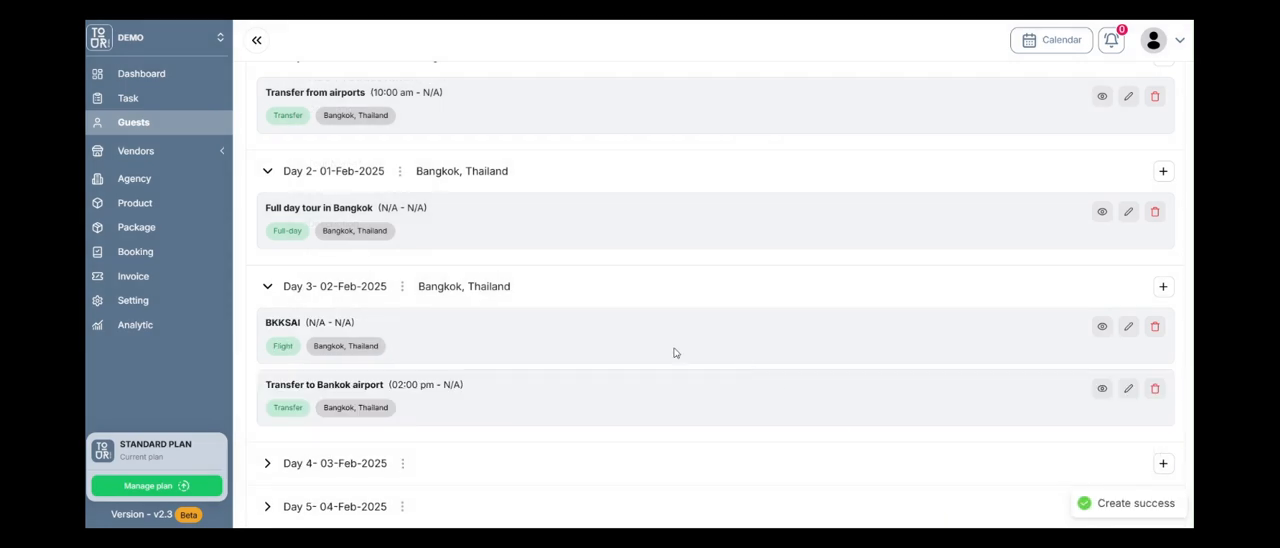
Open the BKKSAI flight in Day 3 for editing.
scroll(500, 330, down, 1)
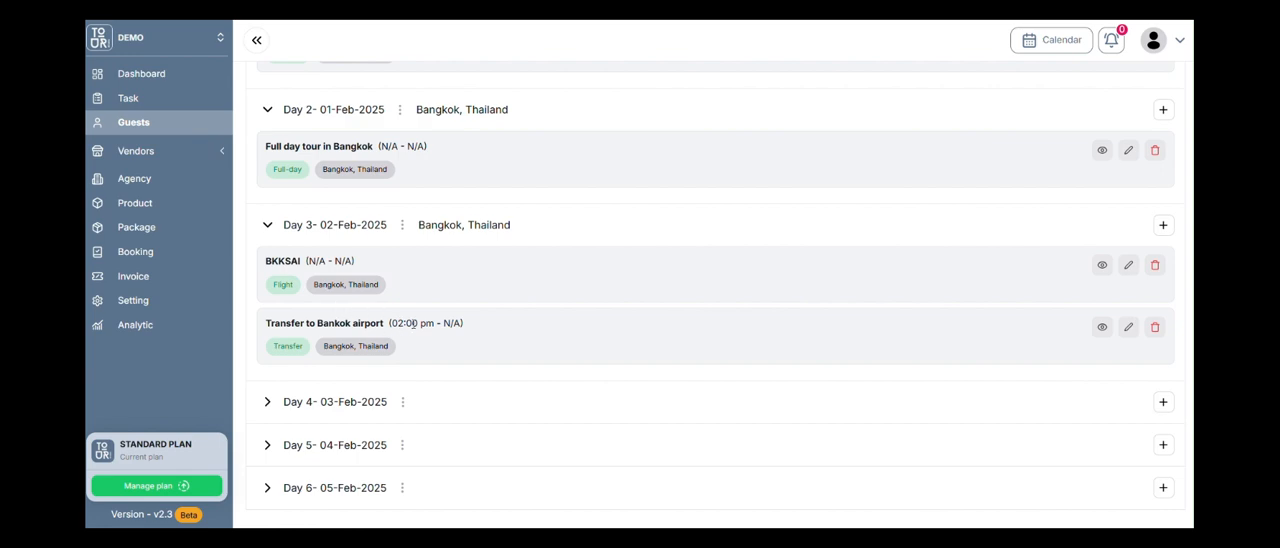
click(1128, 264)
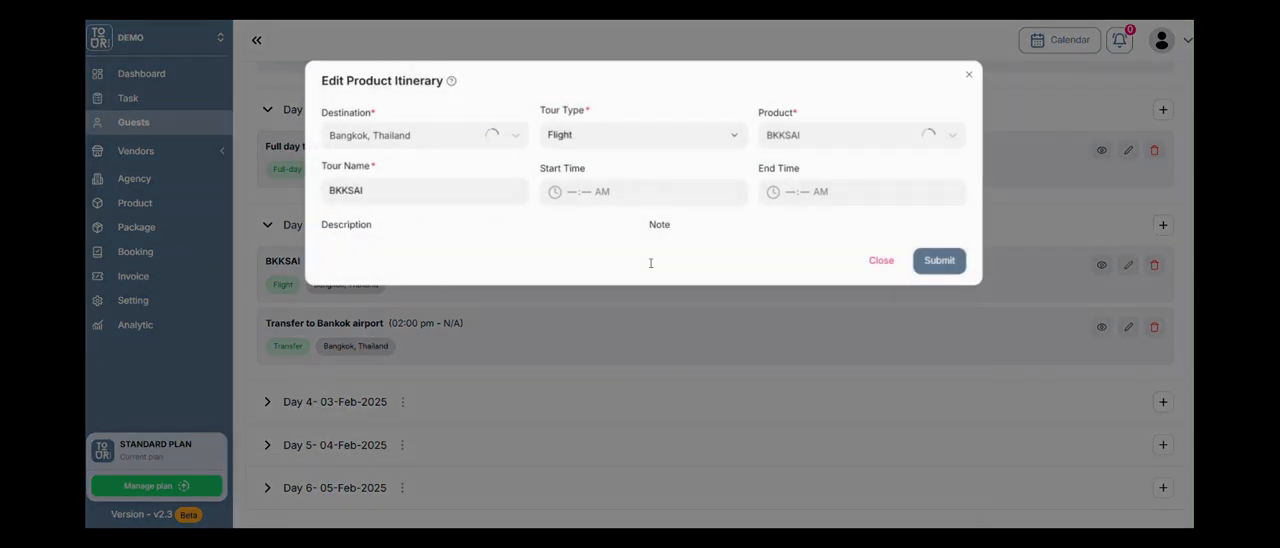
Try to submit the BKKSAI flight with start time 05:00 PM and end time 06:00 PM.
text(4:-- AM)
click(566, 191)
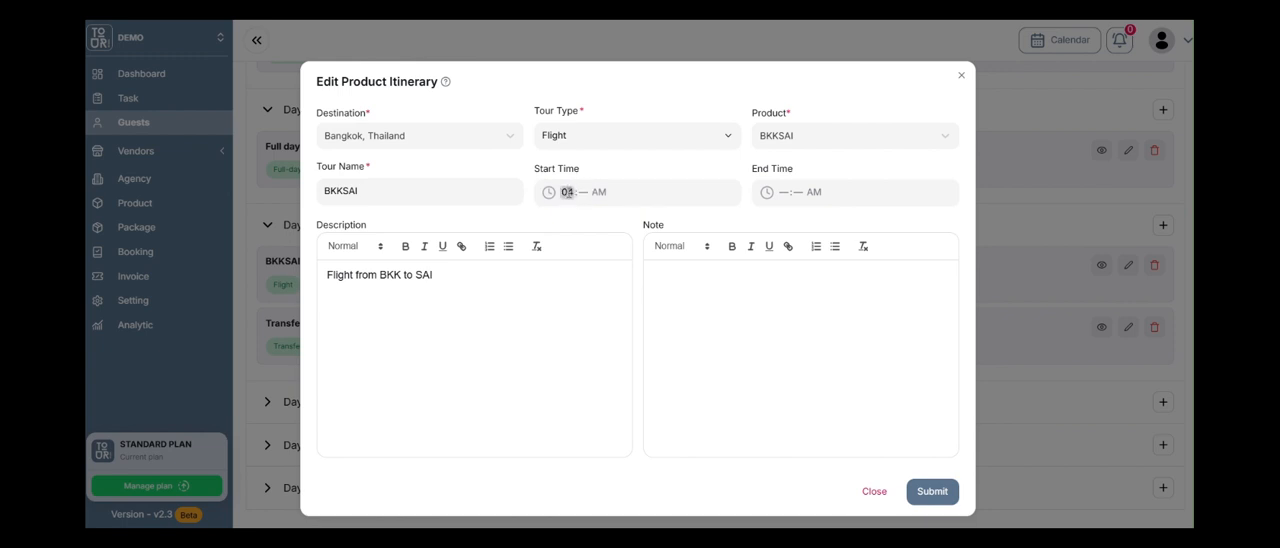
text(5:00p)
click(782, 192)
text(0600p)
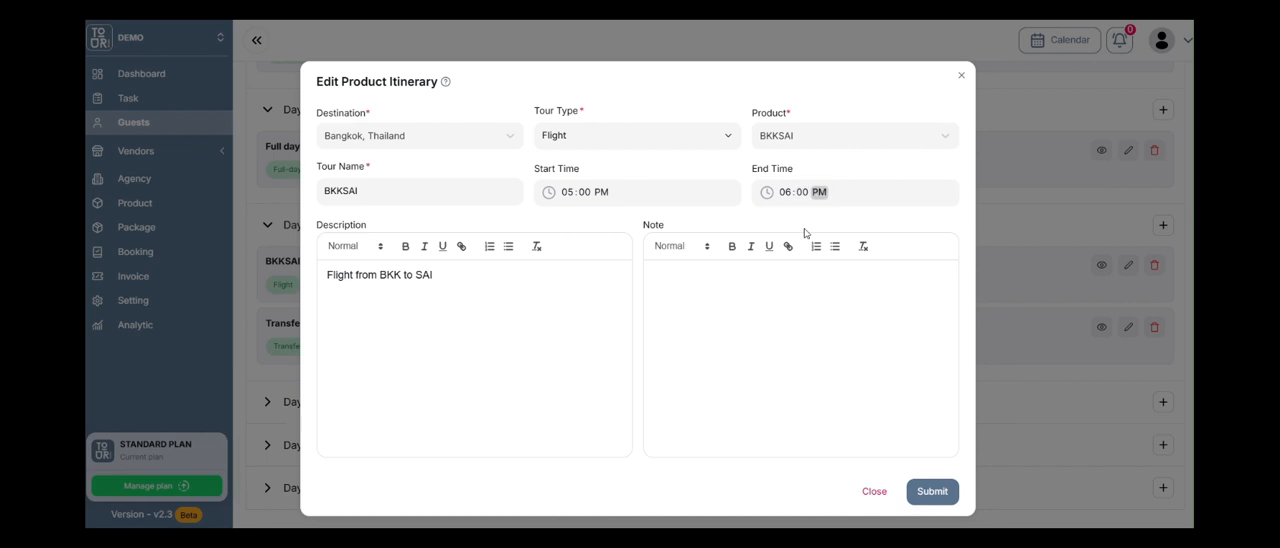
click(919, 505)
Reselect BKKSAI as the flight's product and set its start time to 05:00 PM and end time to 06:00 PM.
click(805, 140)
click(830, 172)
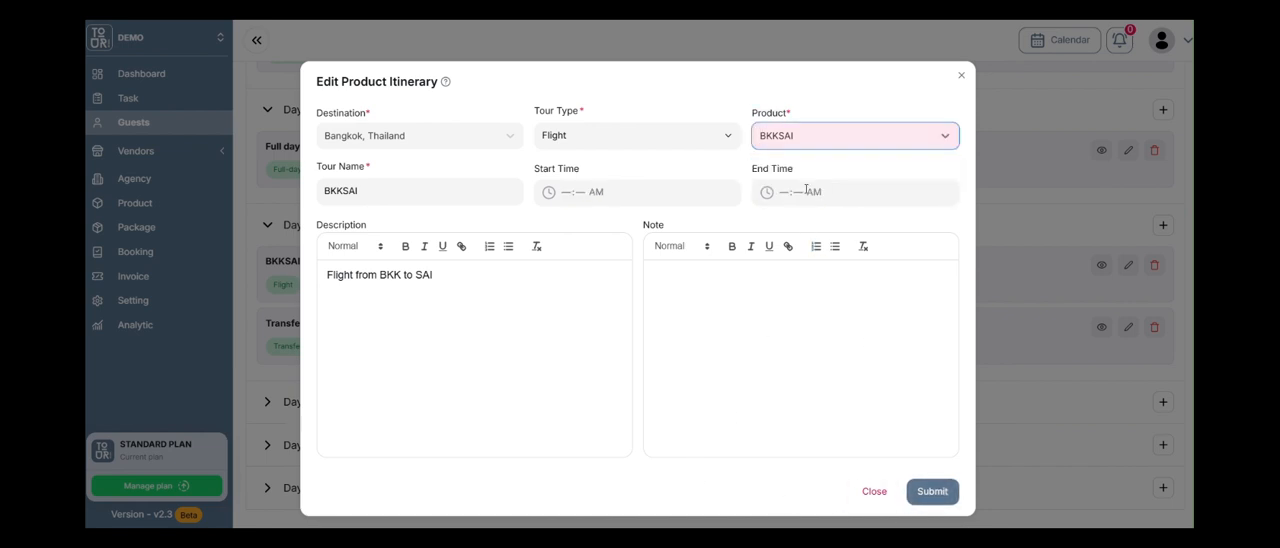
click(559, 192)
text(03:-- AM)
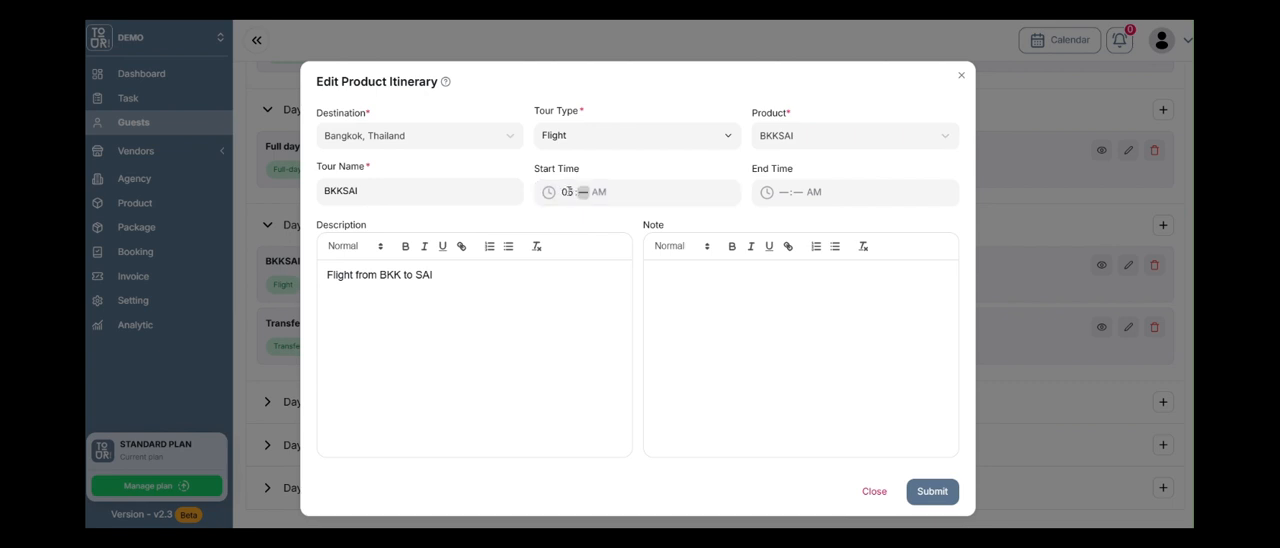
text(00)
click(786, 204)
text(0600)
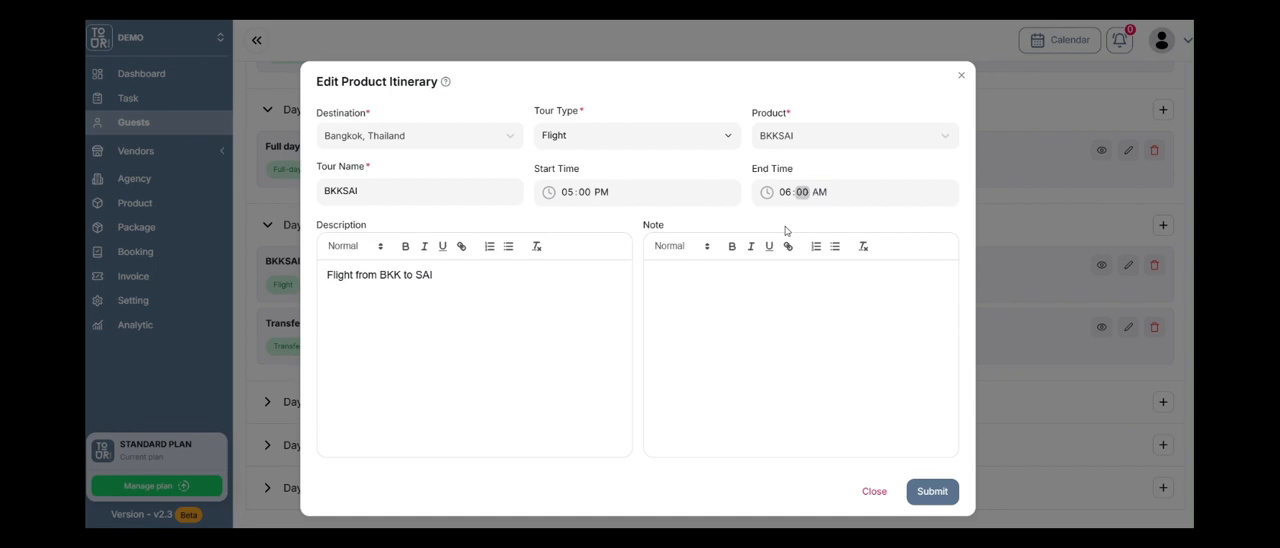
text(p)
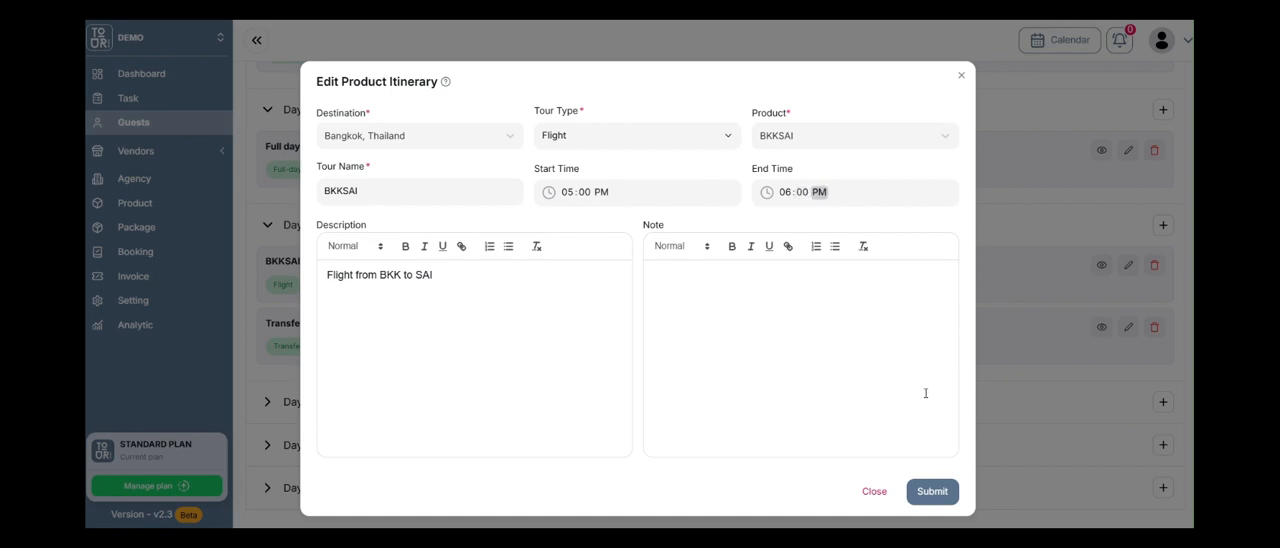
Submit the edited BKKSAI flight and start a new Day 3 product entry with destination Siem Reap, Cambodia.
click(940, 493)
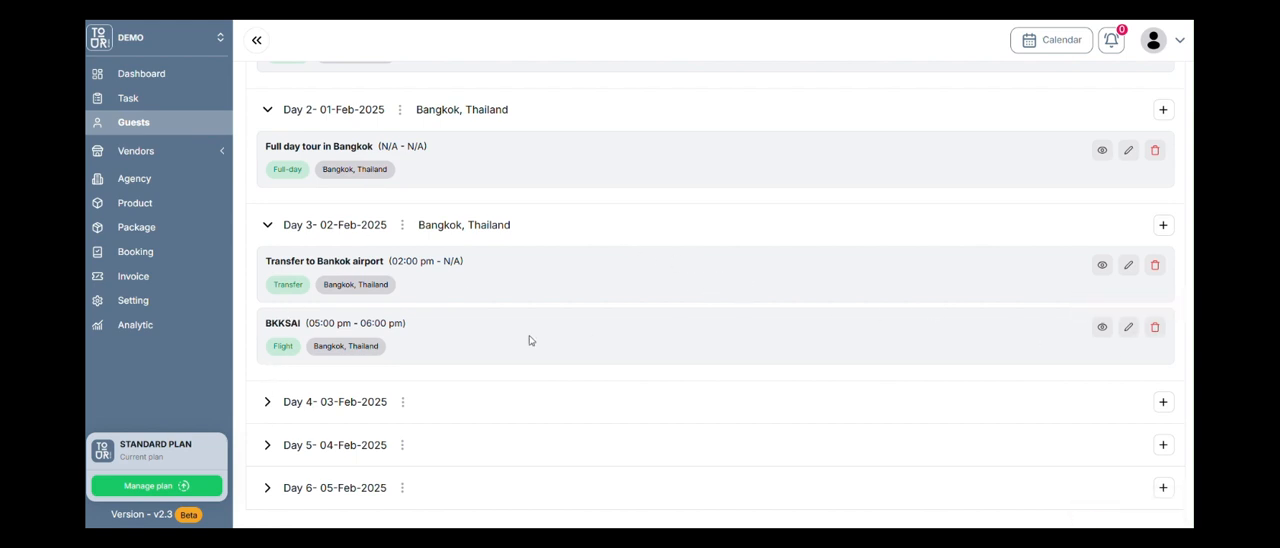
click(1164, 226)
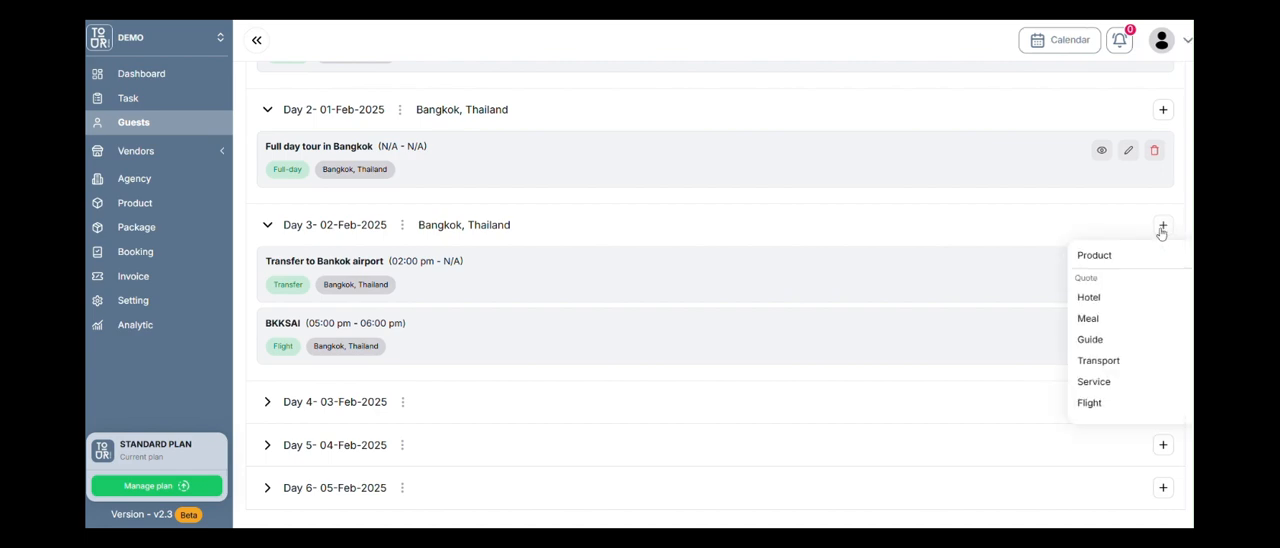
click(1110, 260)
click(407, 137)
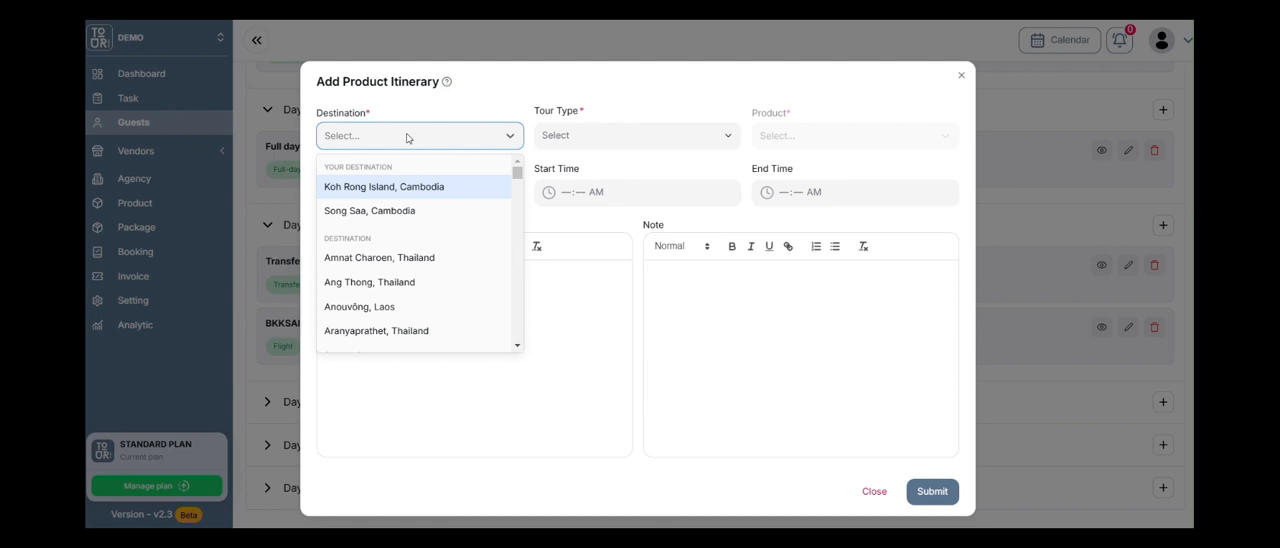
text(si)
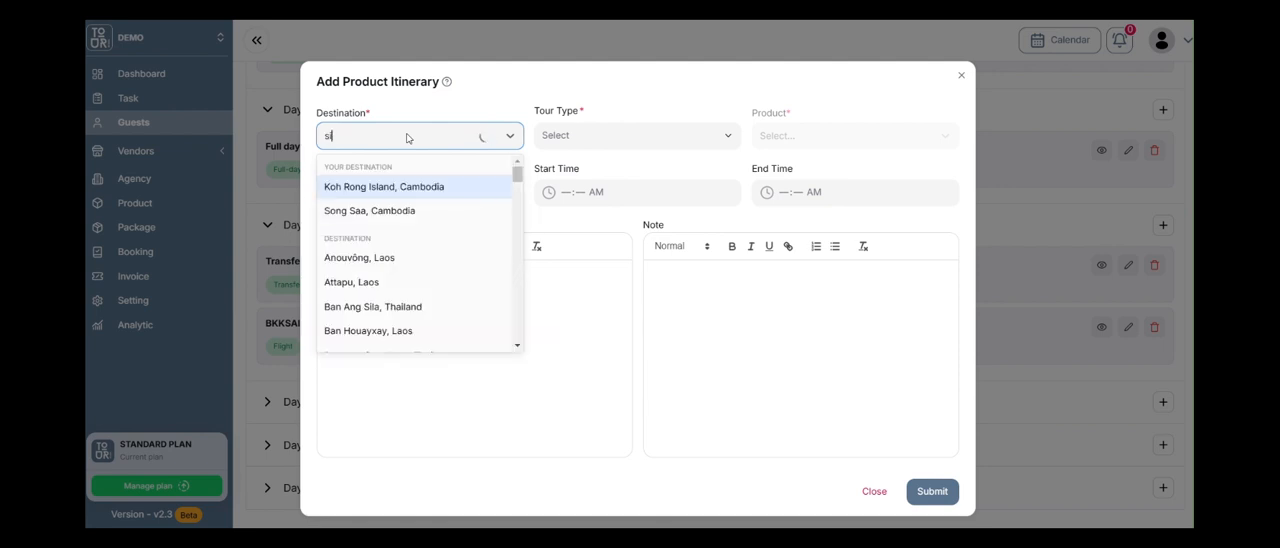
text(em reap)
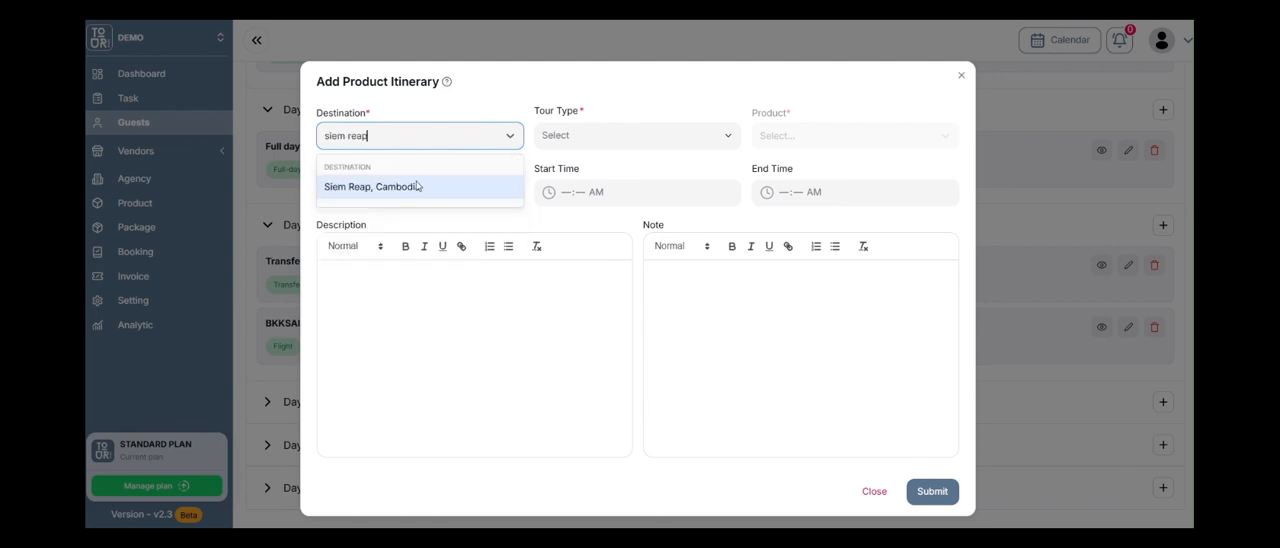
click(416, 188)
Choose tour type Transfer and product Transfer from Siem Reap airport for the Day 3 entry.
click(624, 137)
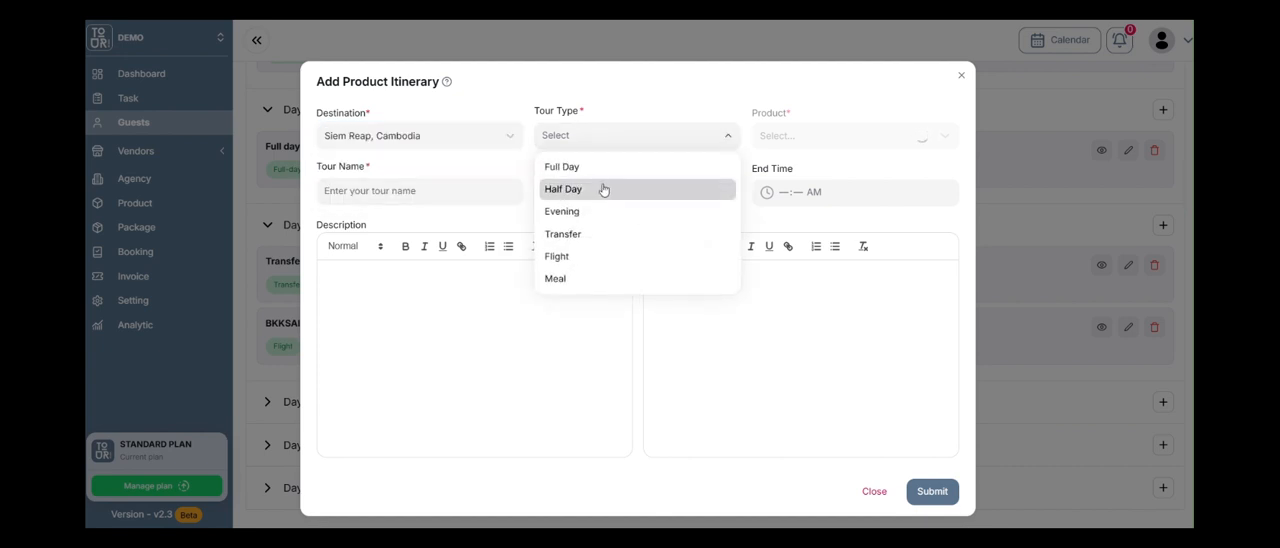
click(605, 234)
click(790, 142)
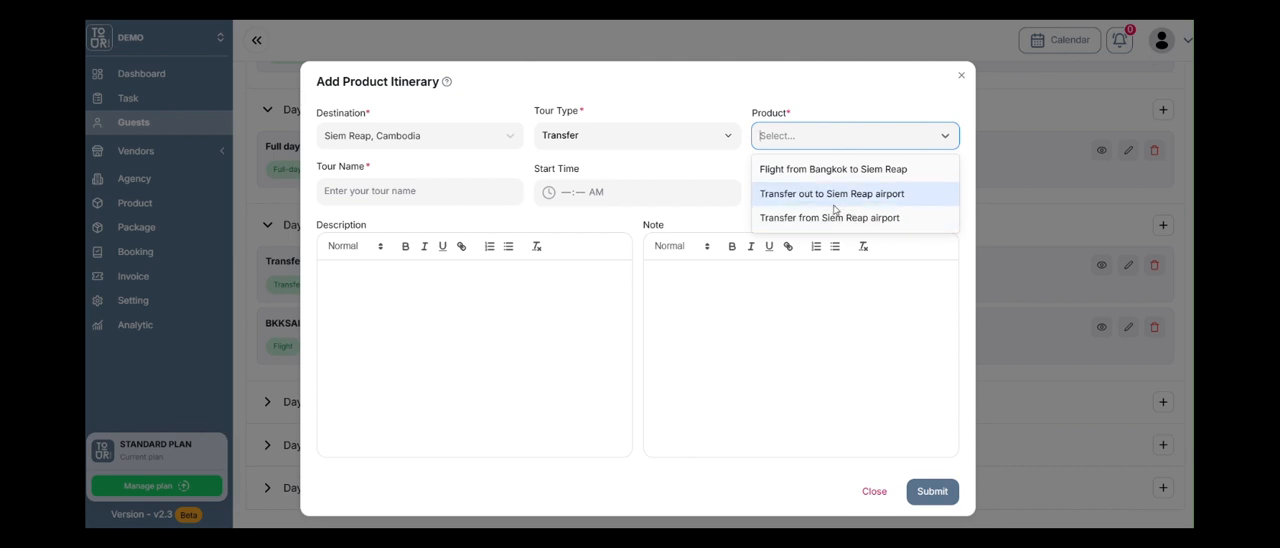
click(846, 217)
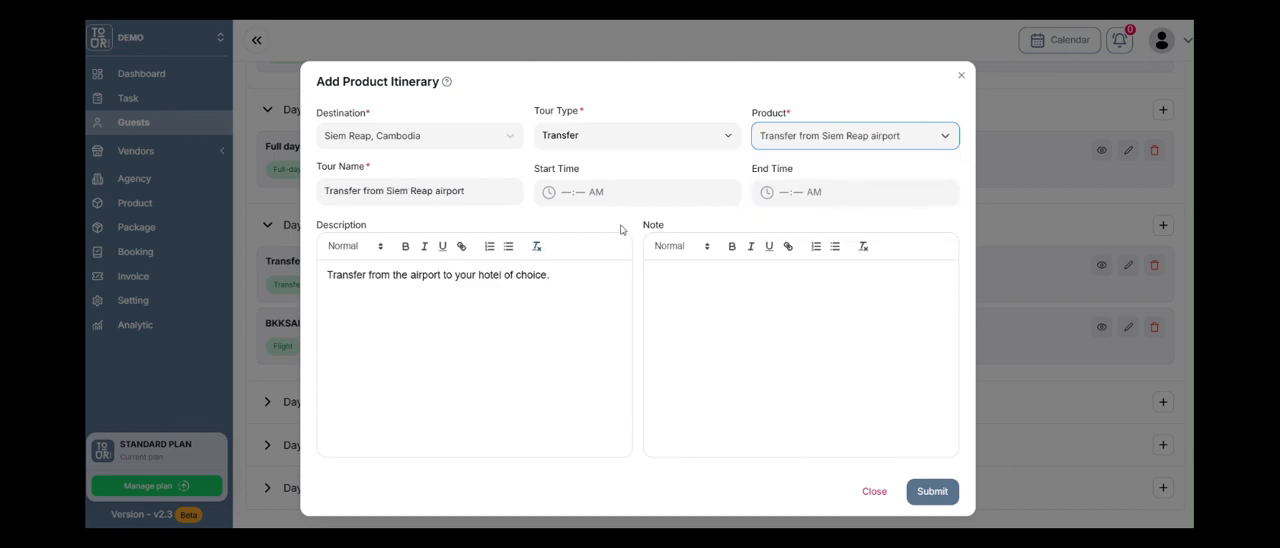
Set the transfer's start time to 06:30 PM and end time to 07:30 PM, and submit it to Day 3.
click(566, 191)
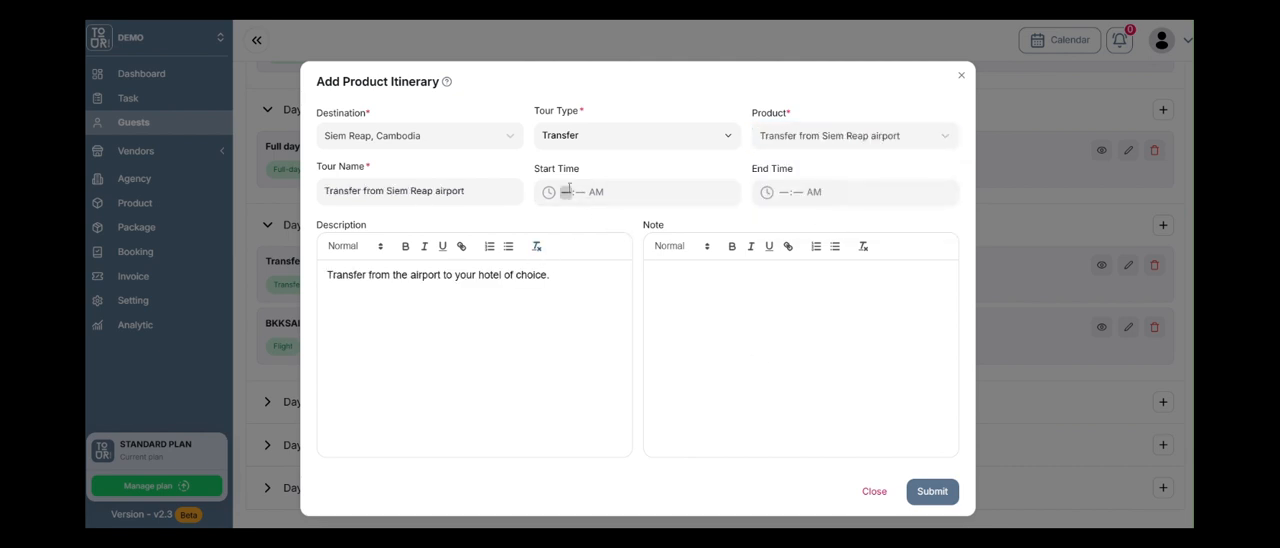
text(6:30 PM)
click(783, 194)
text(07:30)
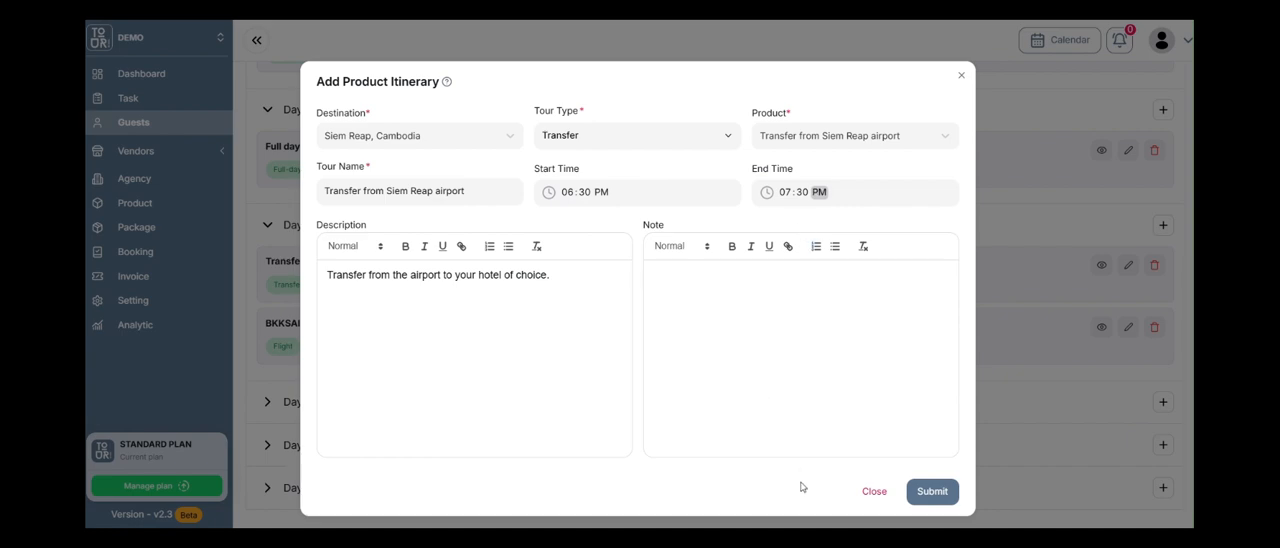
click(916, 491)
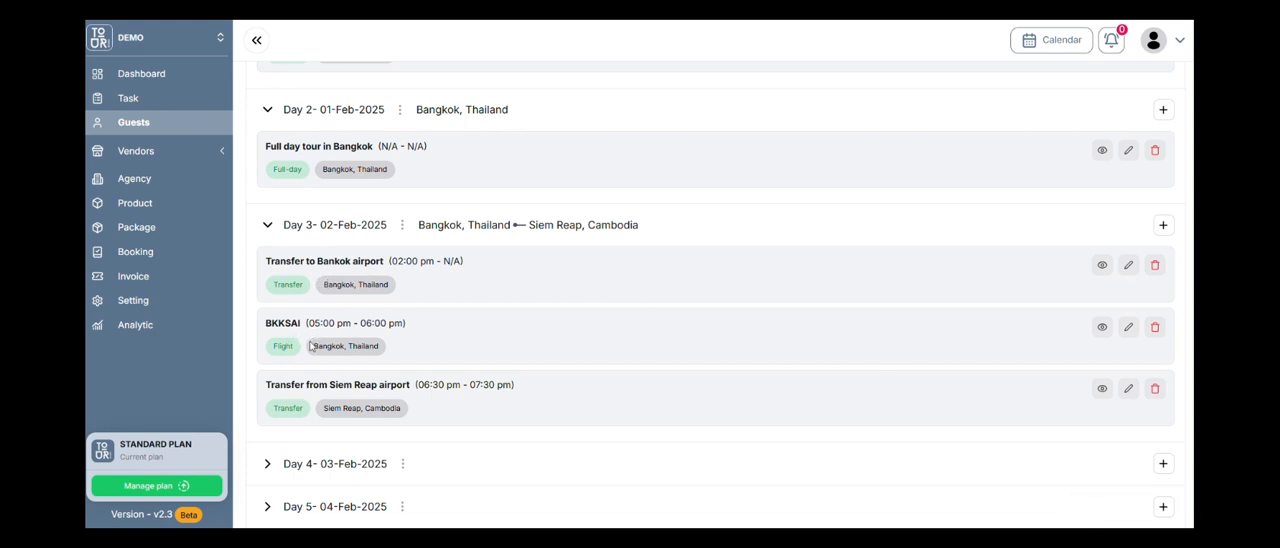
scroll(405, 389, down, 1)
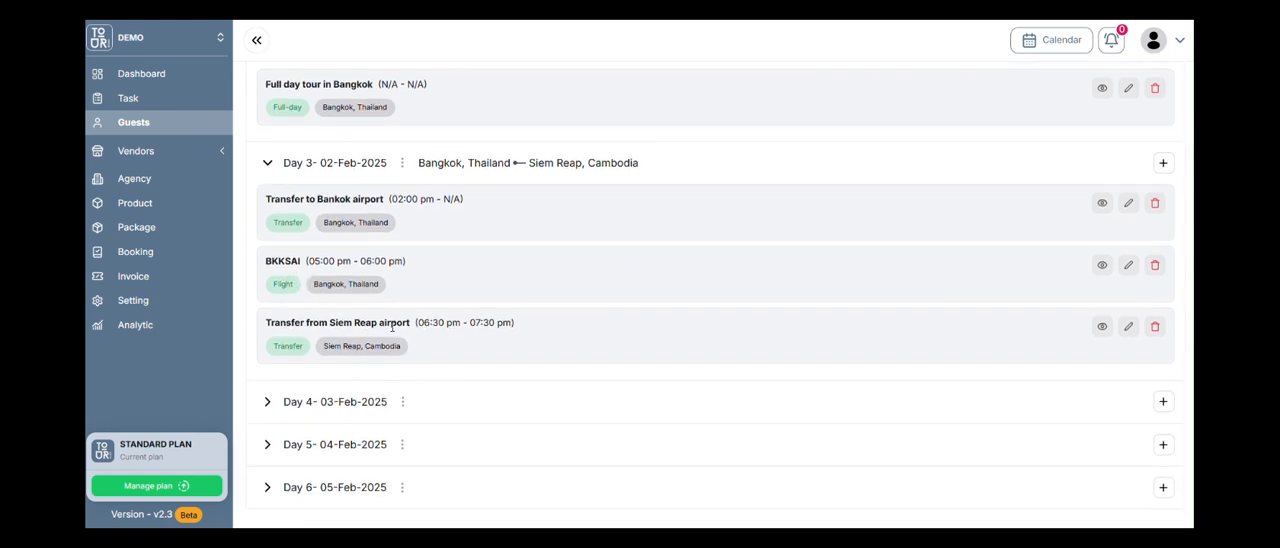
drag(358, 322, 392, 323)
click(387, 325)
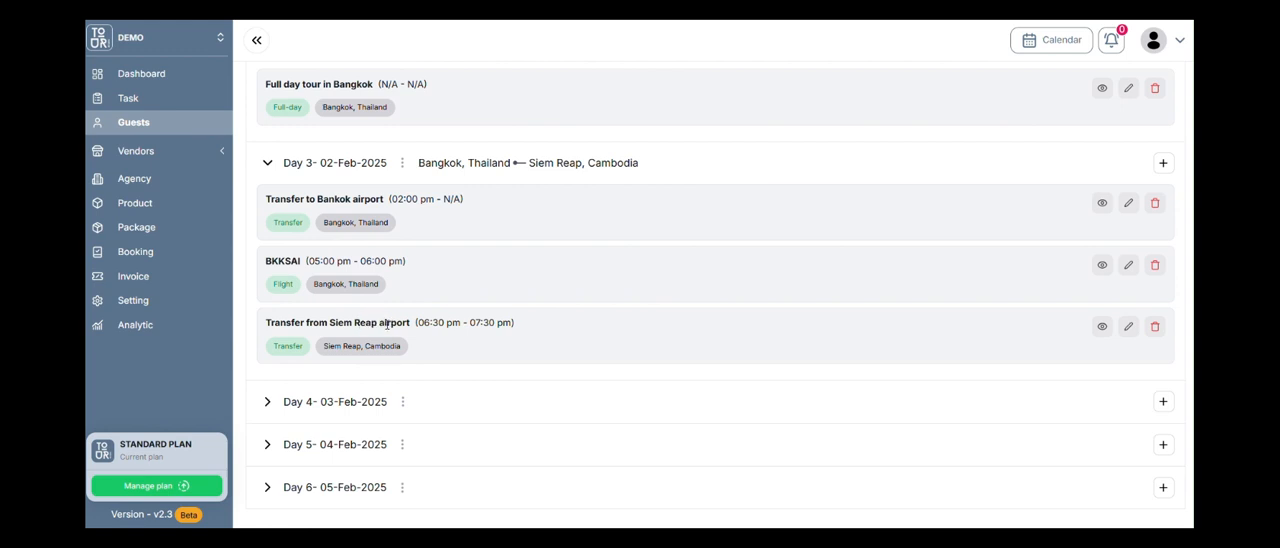
Expand Day 4 and start a product entry there with destination Siem Reap, Cambodia.
click(266, 402)
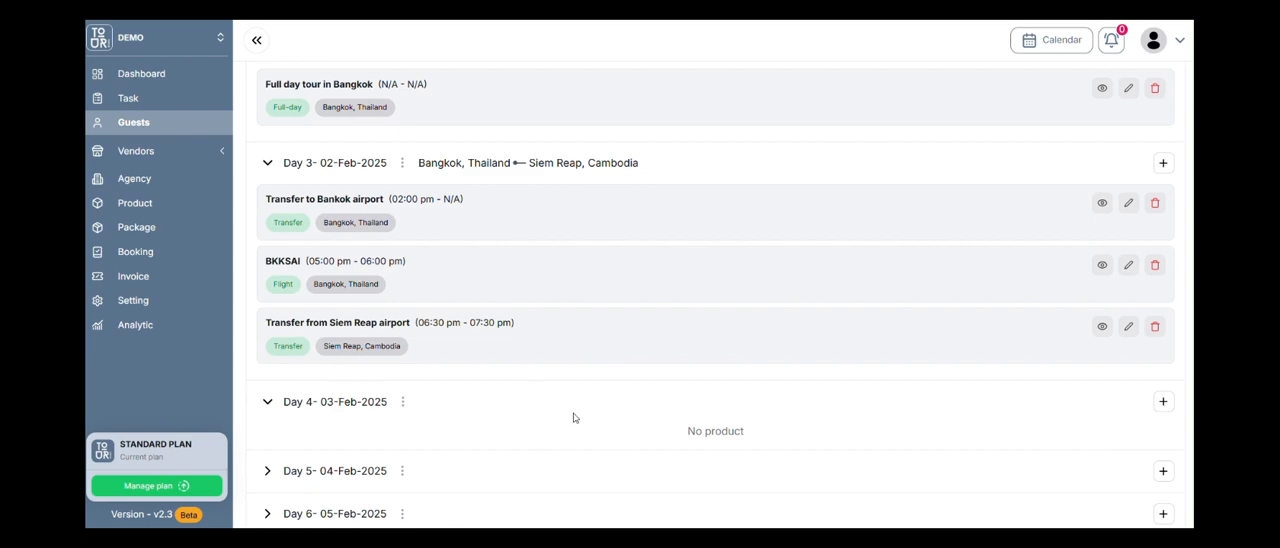
click(1165, 403)
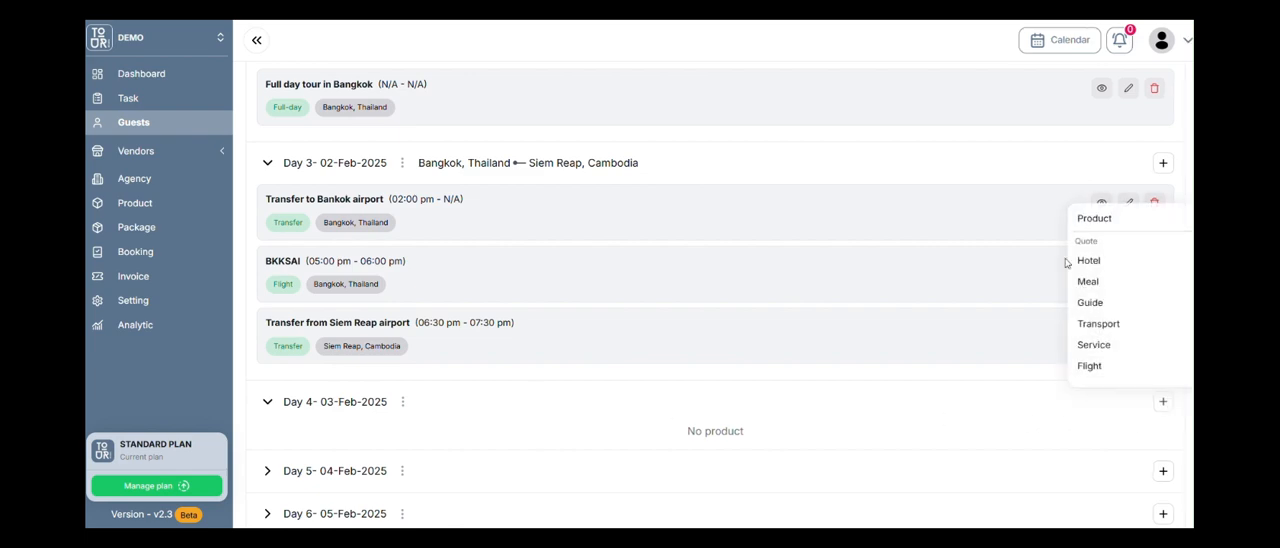
click(1090, 216)
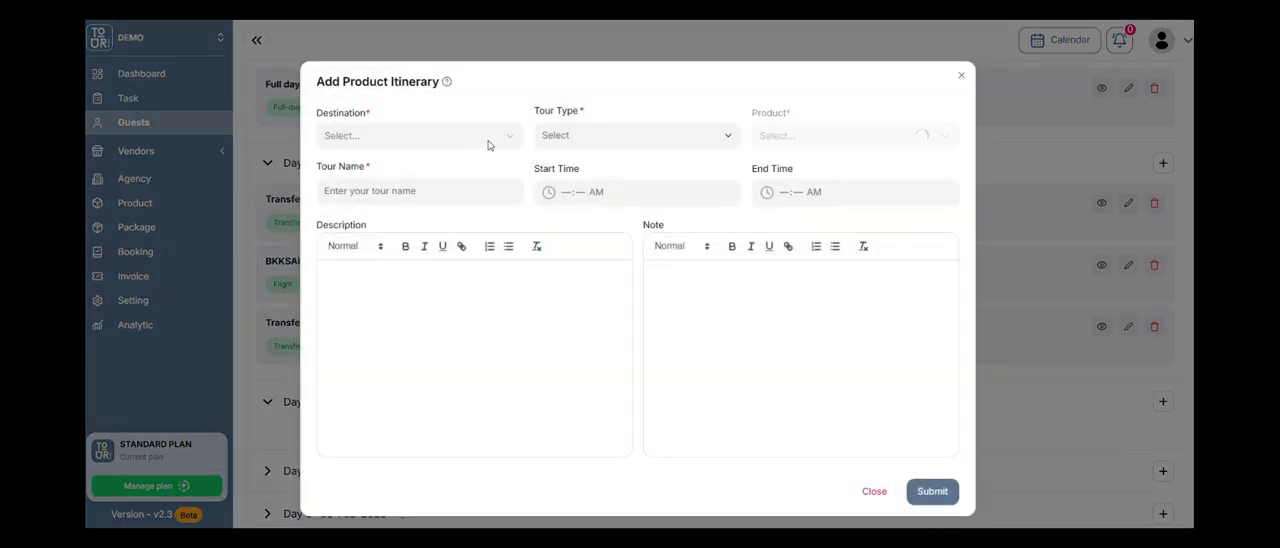
click(488, 136)
text(siem reap)
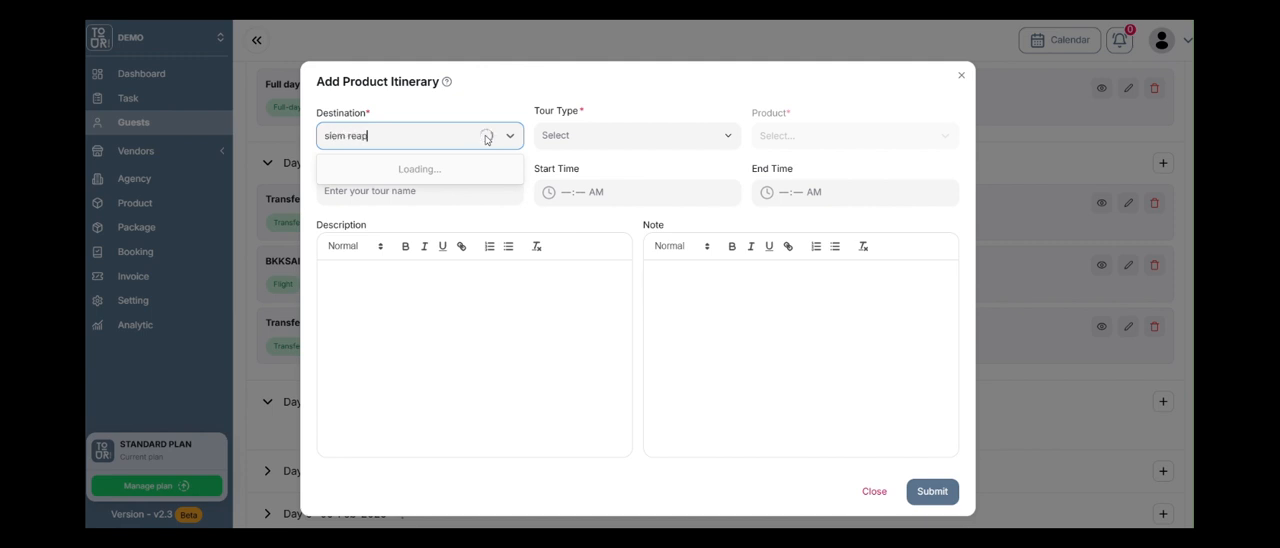
click(447, 180)
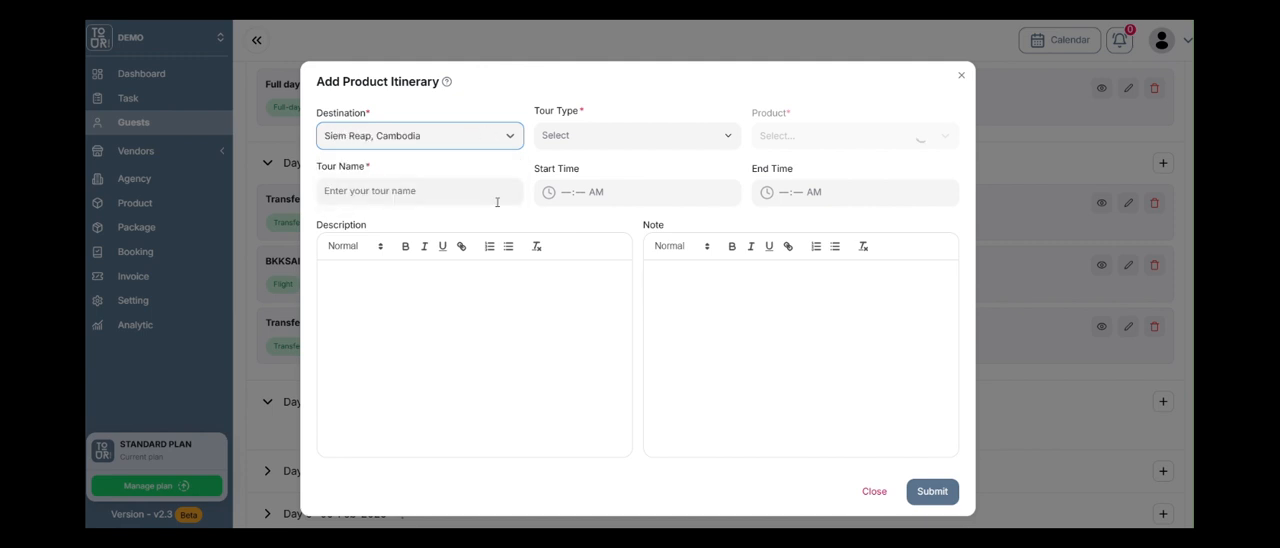
Choose tour type Full Day and product Full day in Siem Reap, and submit the entry to Day 4.
click(601, 143)
click(611, 166)
click(825, 150)
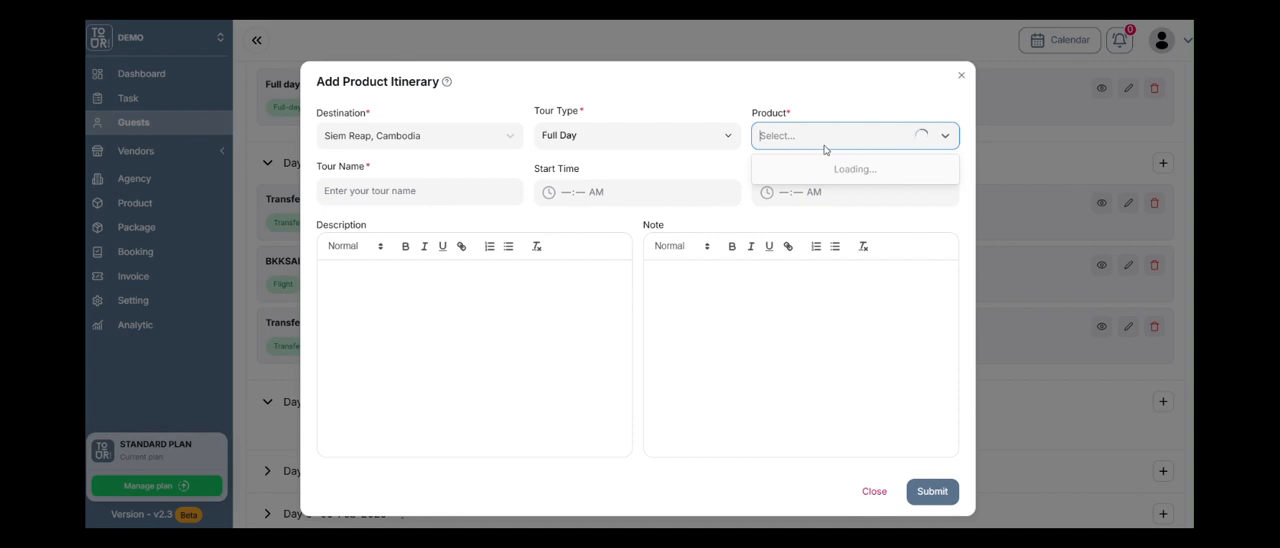
click(834, 171)
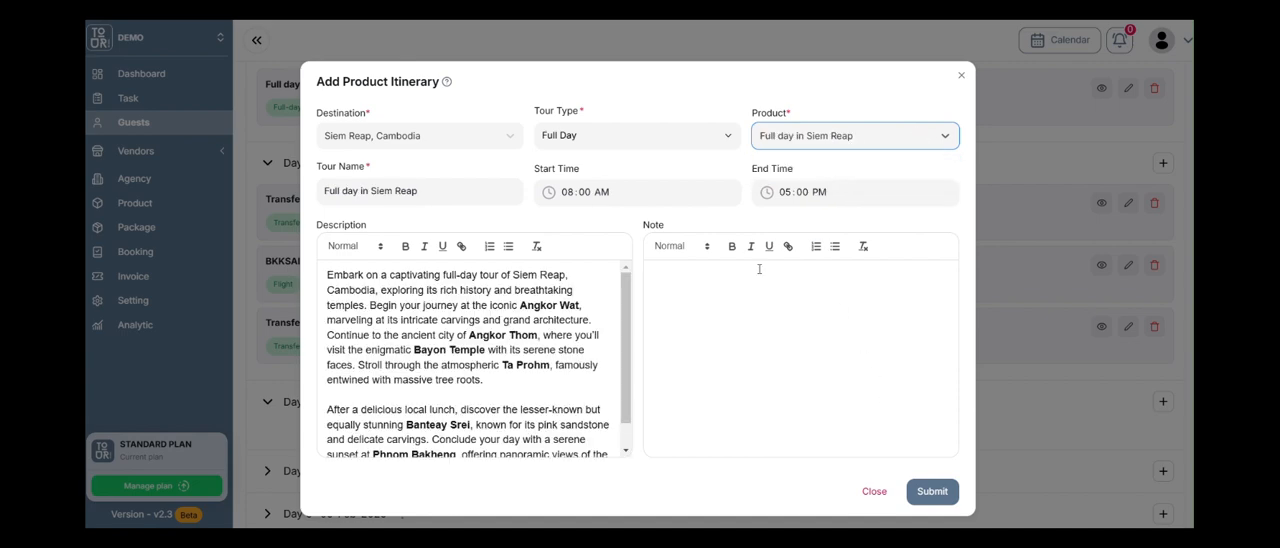
click(930, 490)
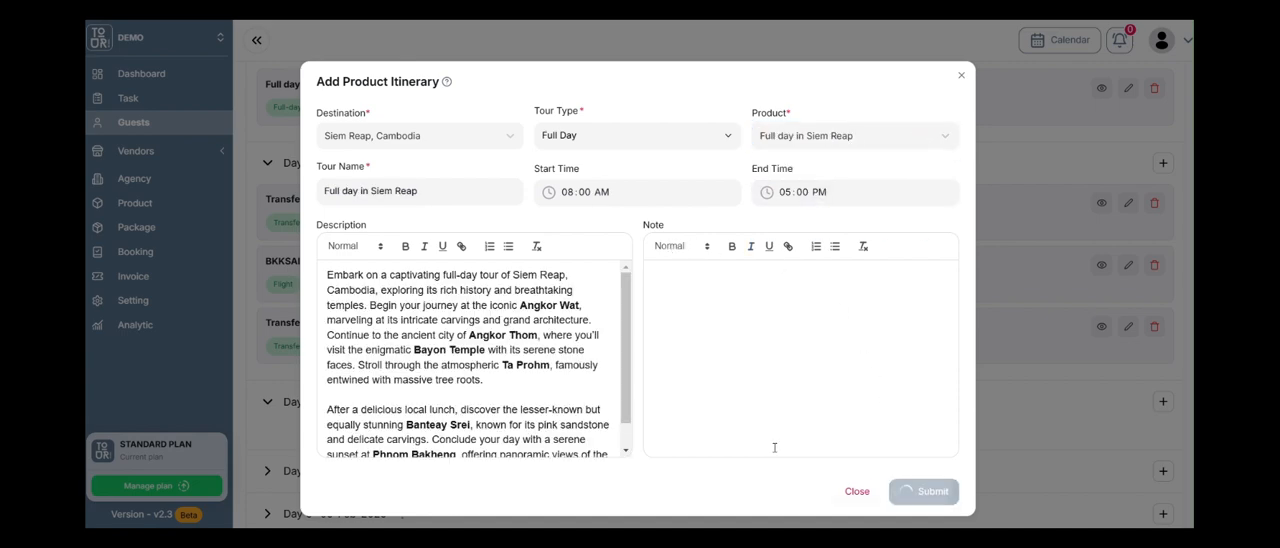
Start a second Day 4 product entry with destination Siem Reap, Cambodia.
scroll(452, 414, down, 1)
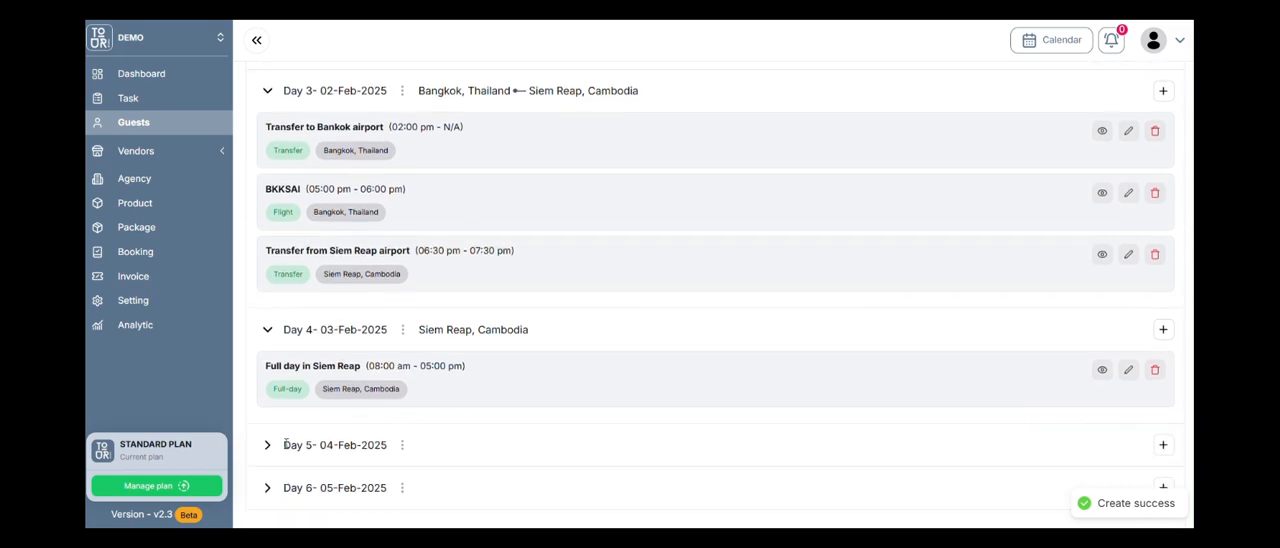
click(1163, 329)
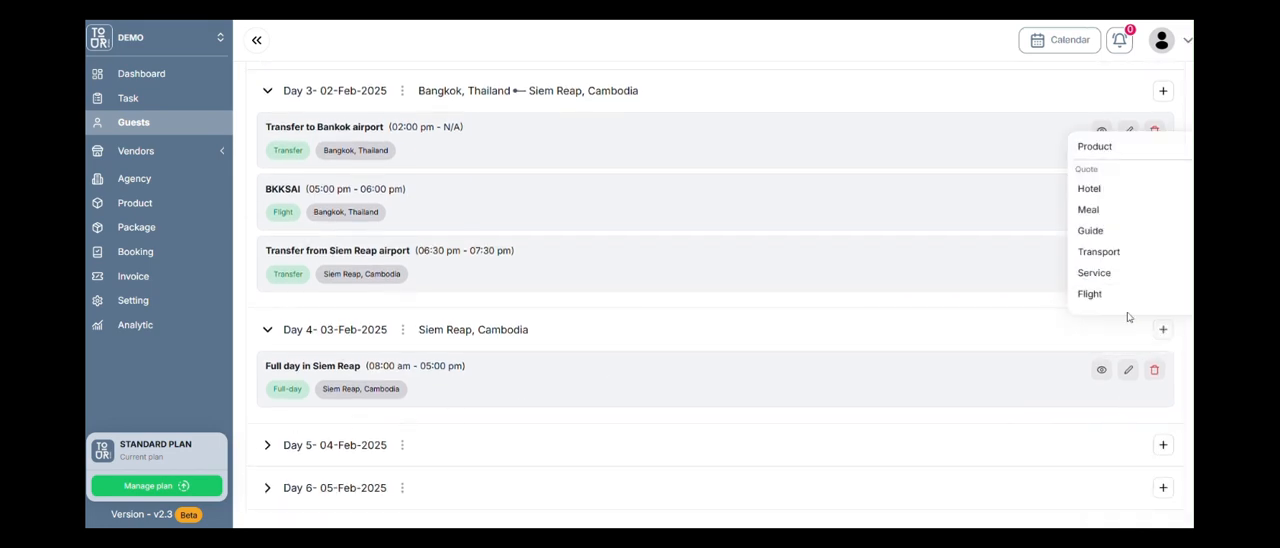
click(1100, 150)
click(409, 144)
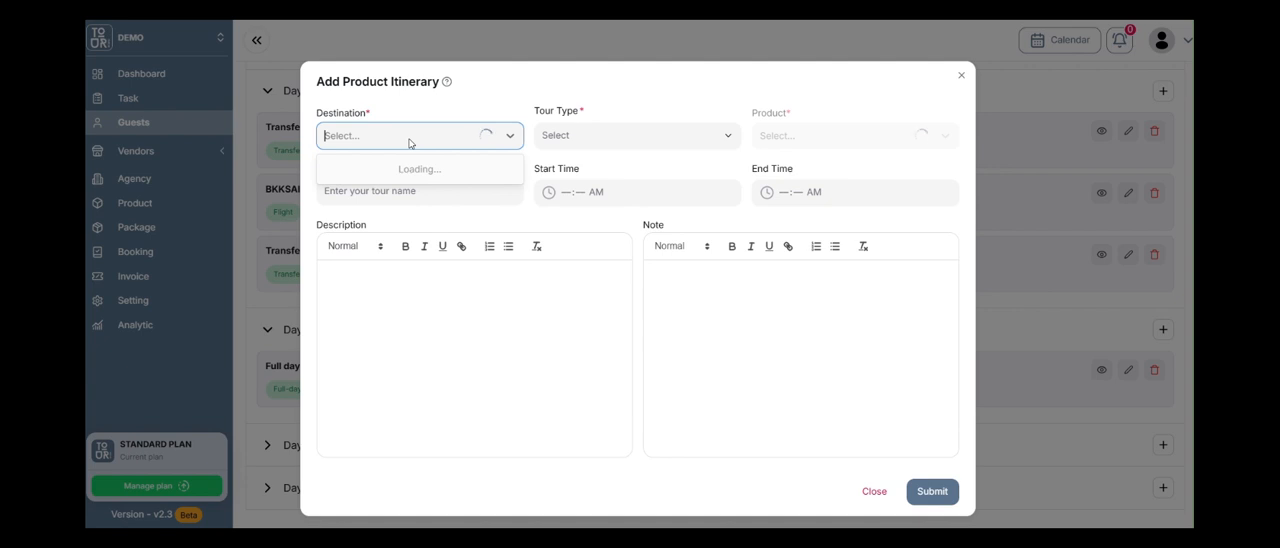
text(siem reeap)
key(BackSpace)
key(BackSpace)
key(BackSpace)
text(ap)
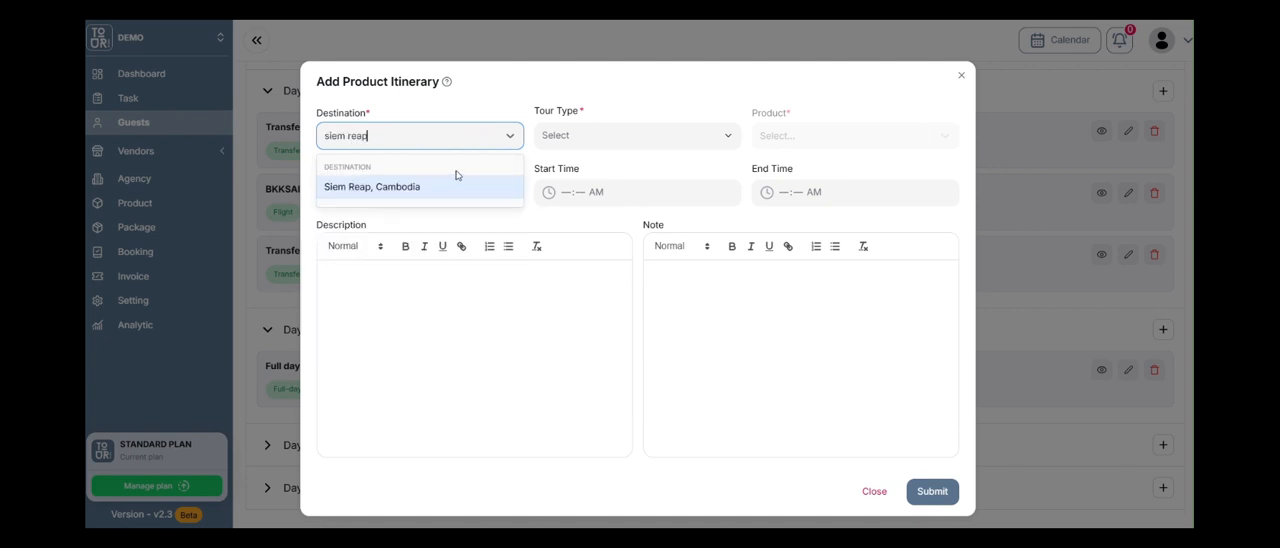
click(443, 184)
click(600, 137)
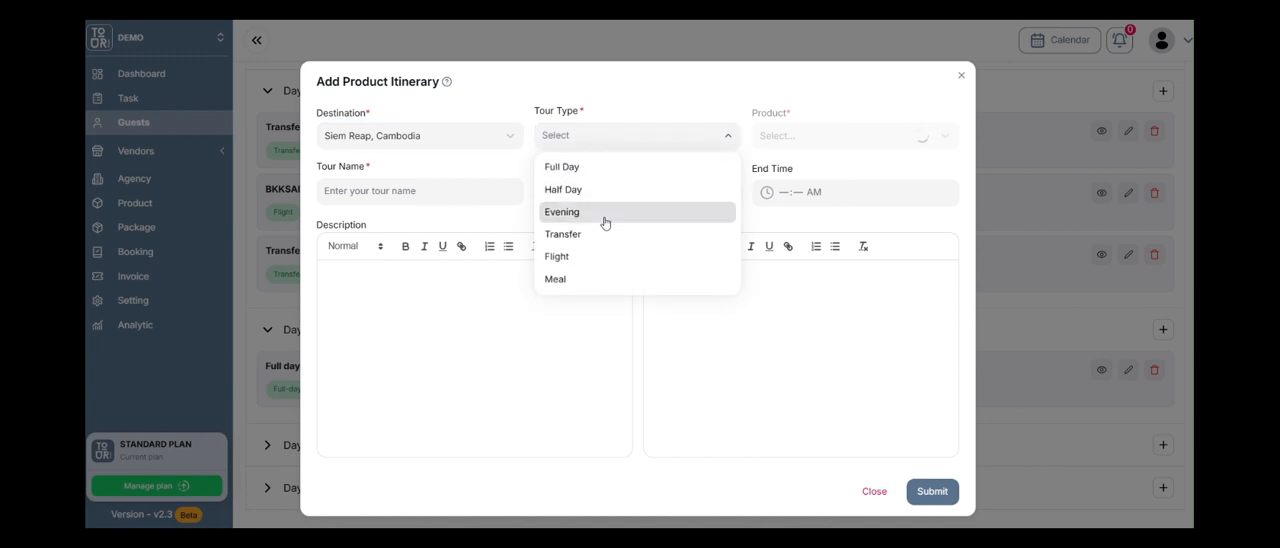
click(608, 281)
click(793, 142)
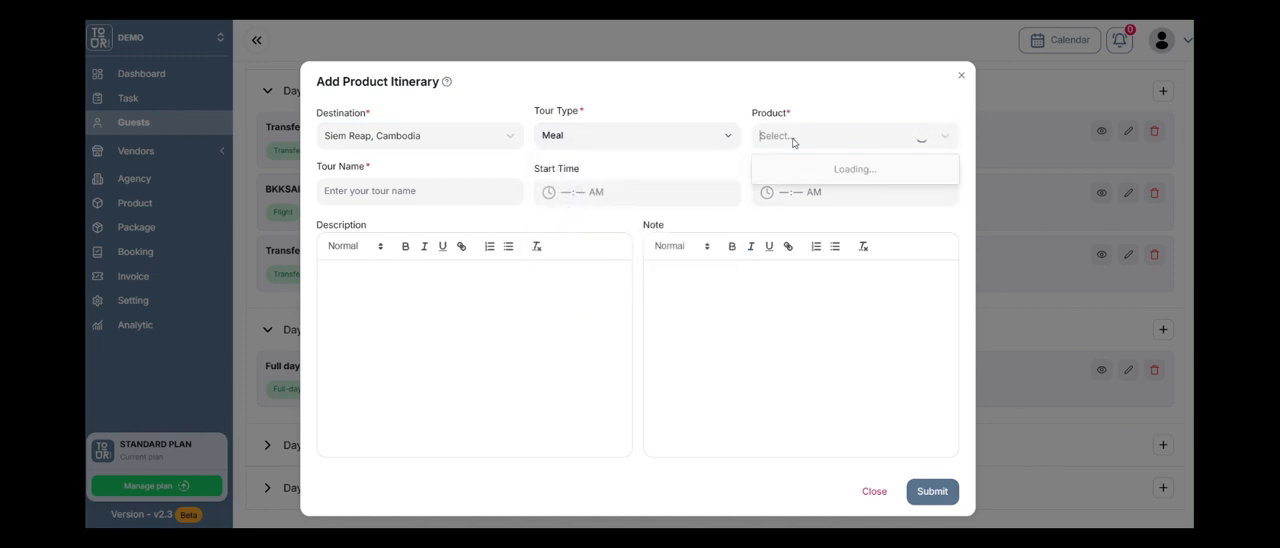
click(812, 148)
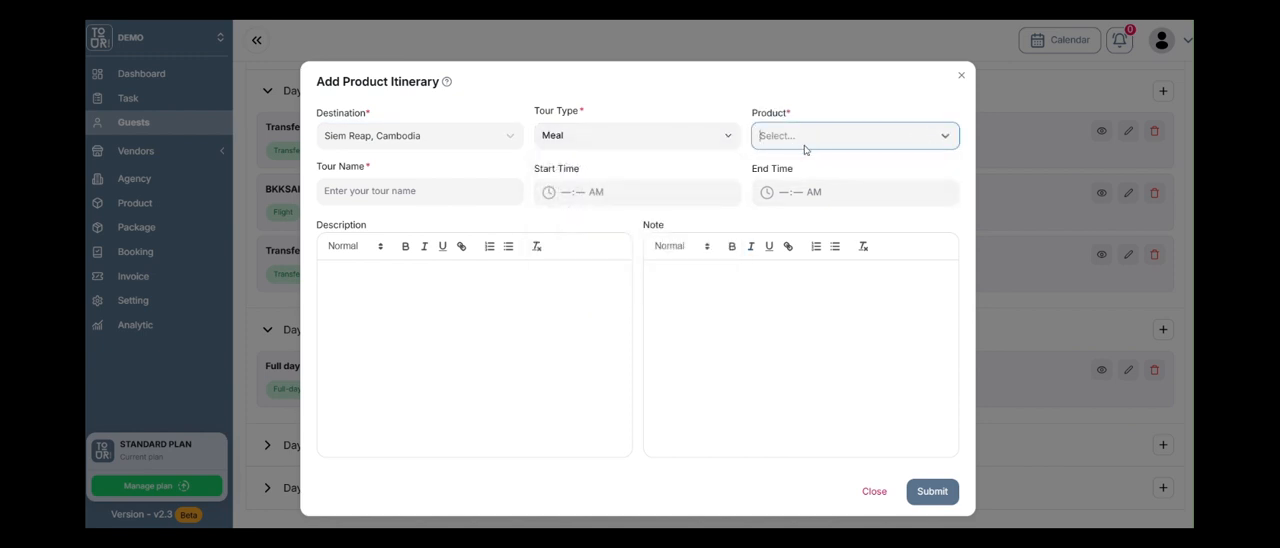
Choose tour type Evening and product Evening Circus, and submit the entry to Day 4.
click(640, 147)
click(628, 214)
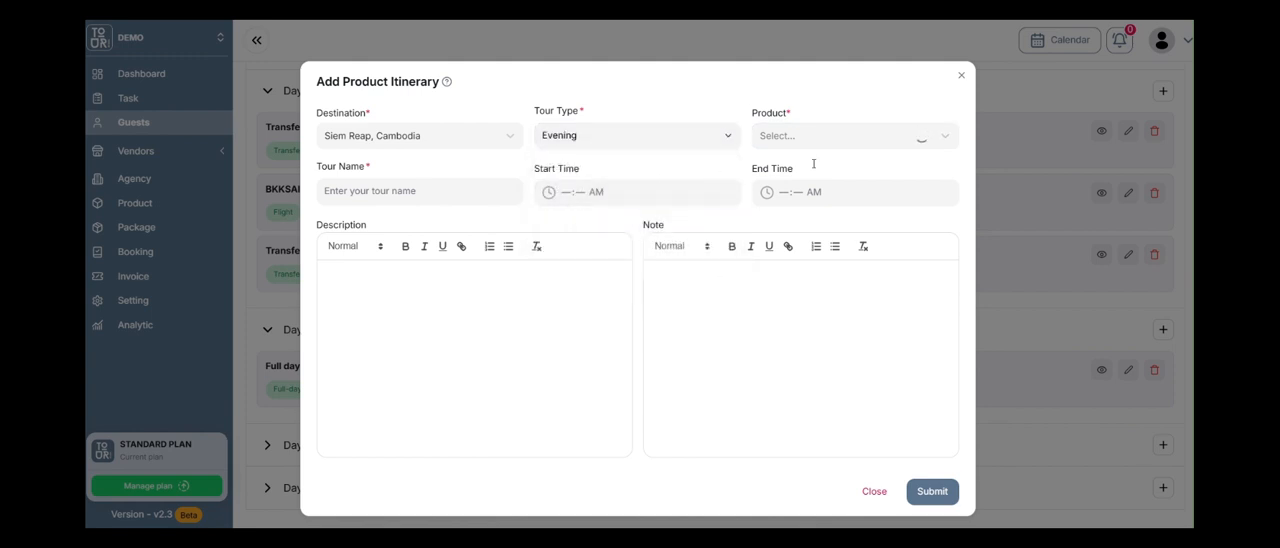
click(848, 146)
click(838, 170)
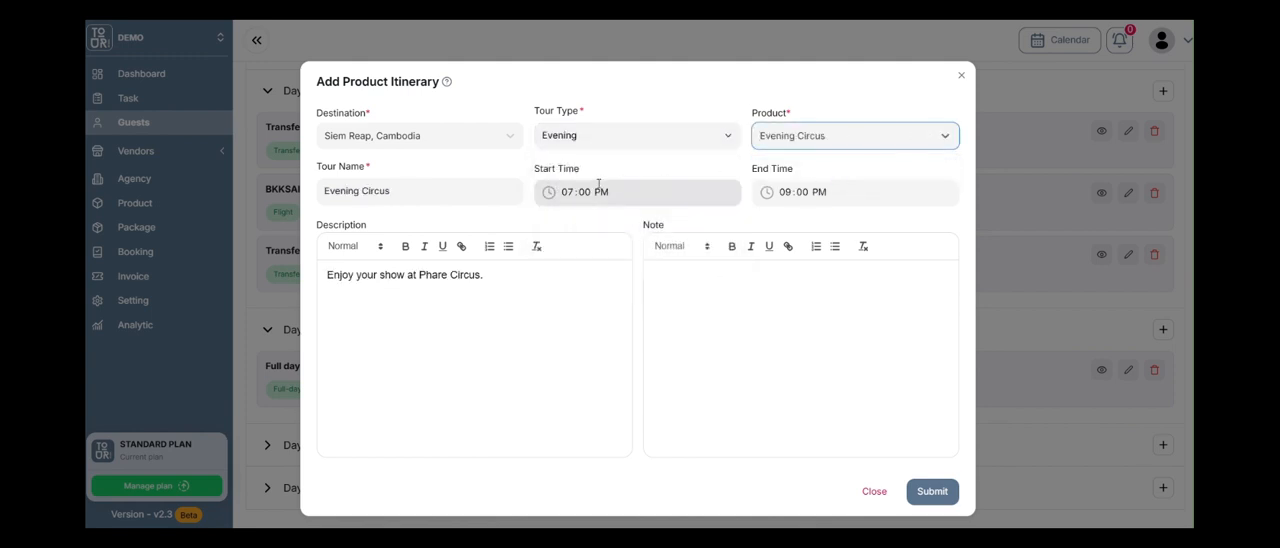
click(924, 490)
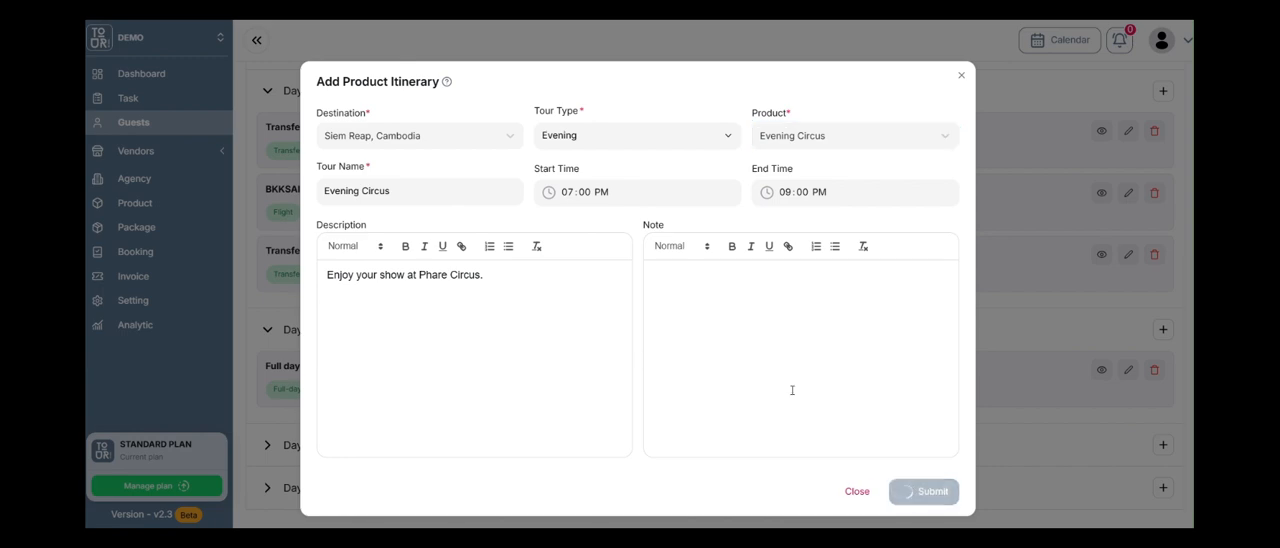
Expand Day 5 and start a product entry there with destination Siem Reap, Cambodia.
scroll(510, 343, down, 1)
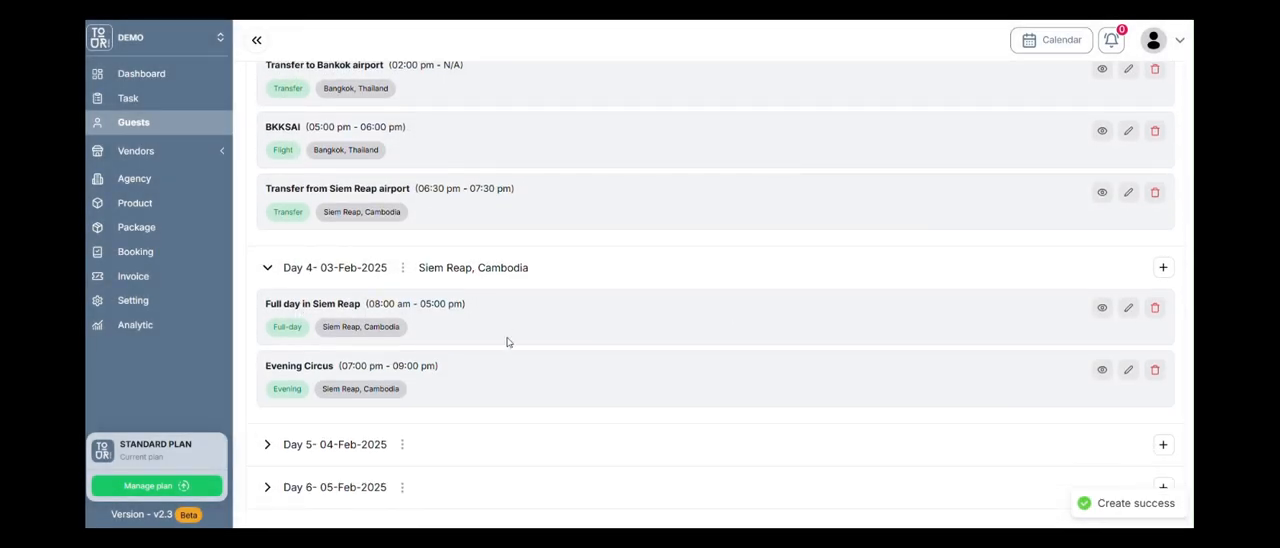
click(270, 444)
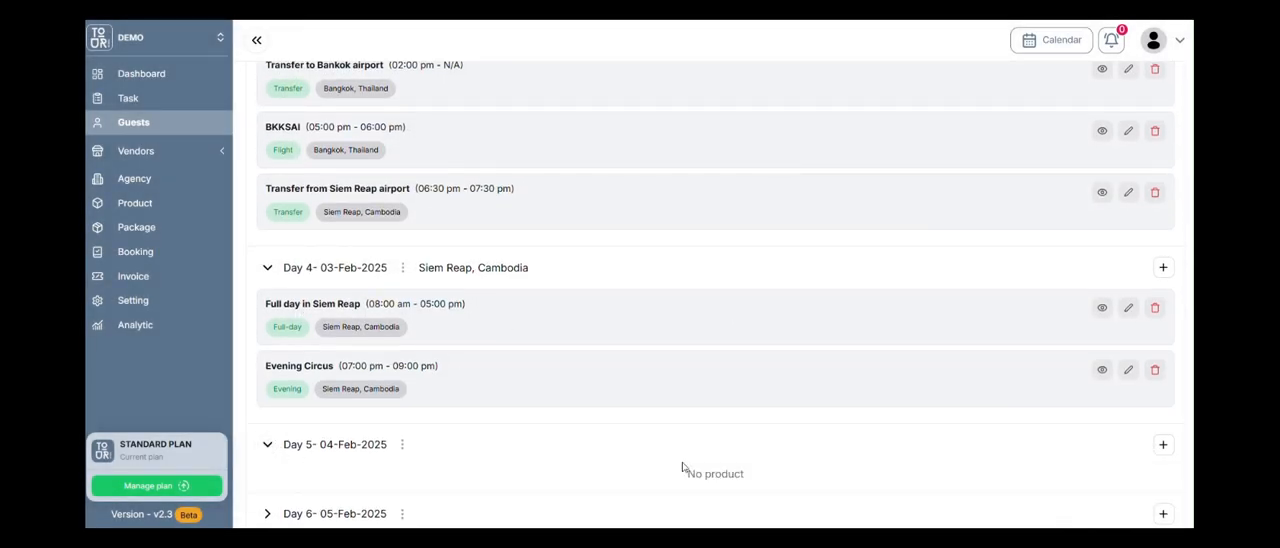
scroll(1061, 443, down, 1)
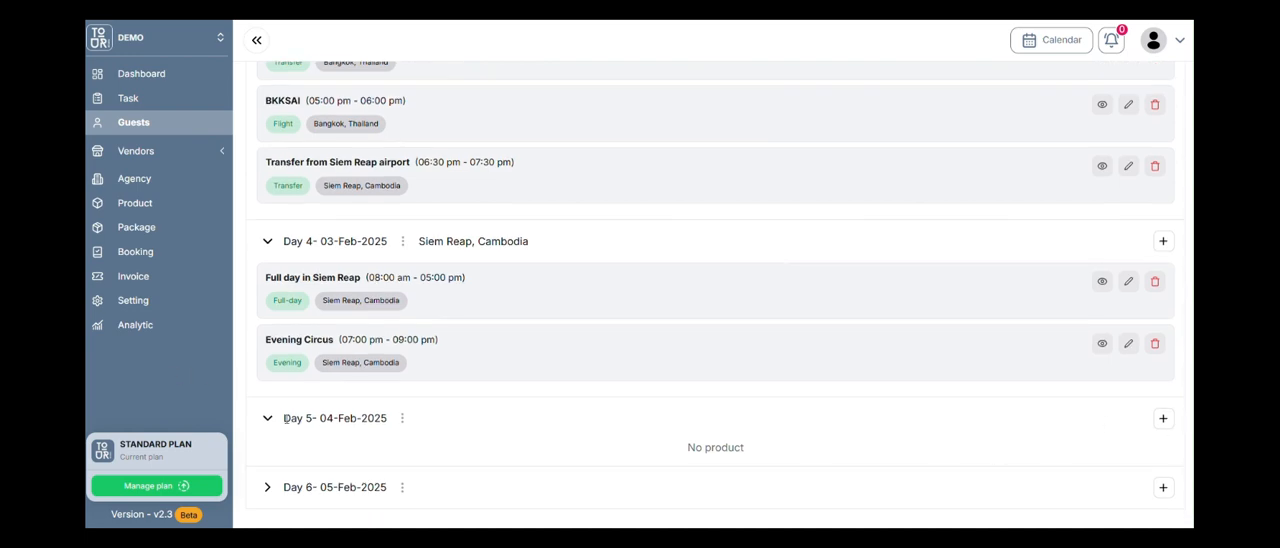
click(1163, 418)
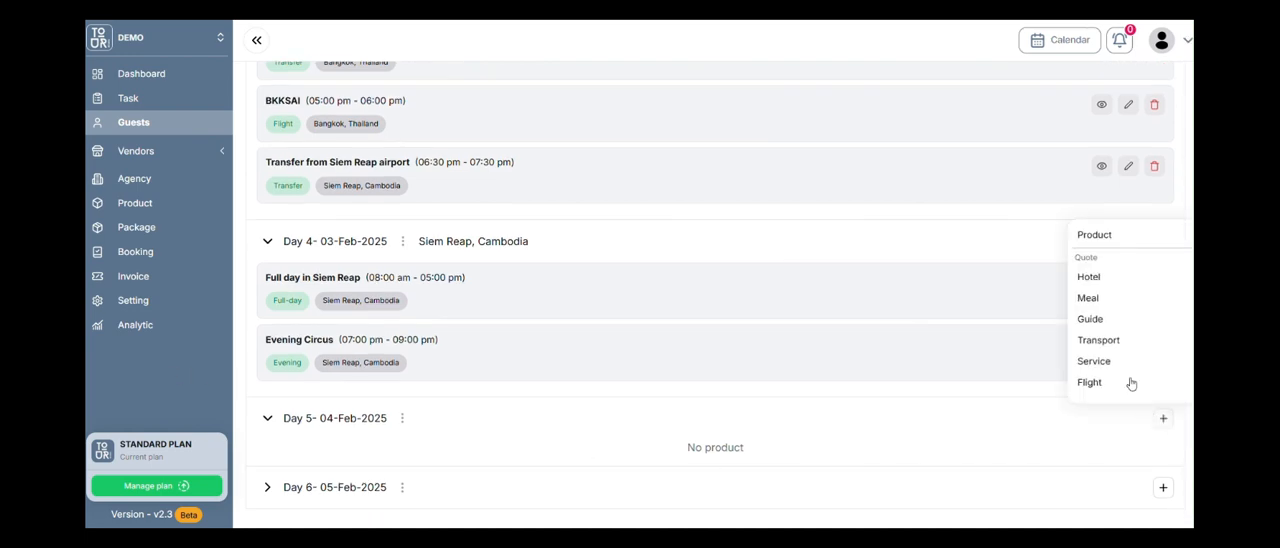
click(1104, 240)
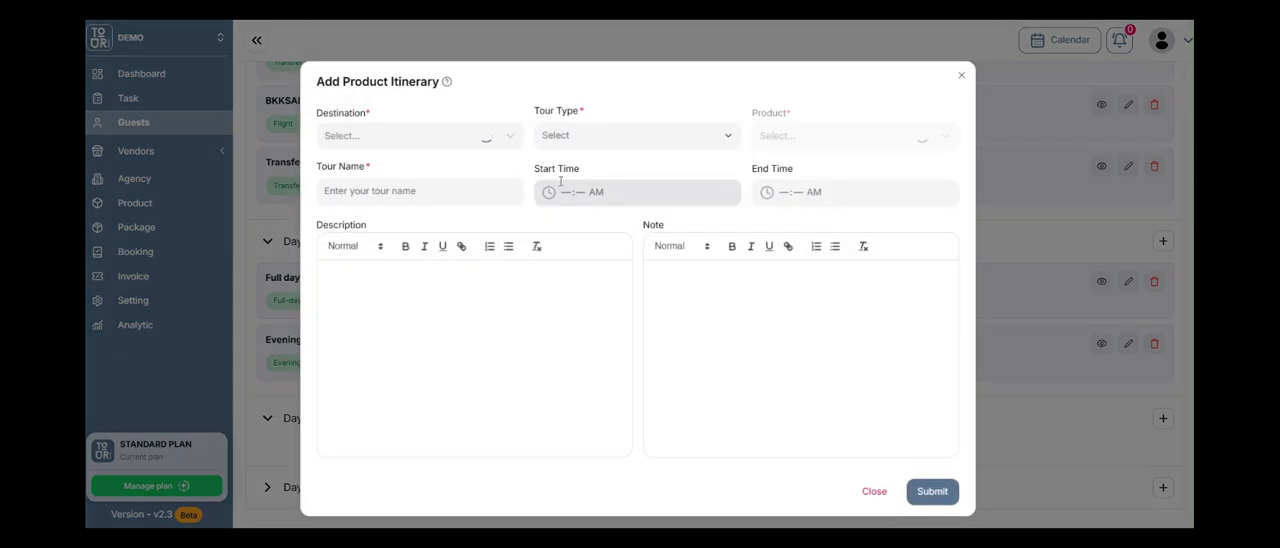
click(483, 147)
text(siem reap)
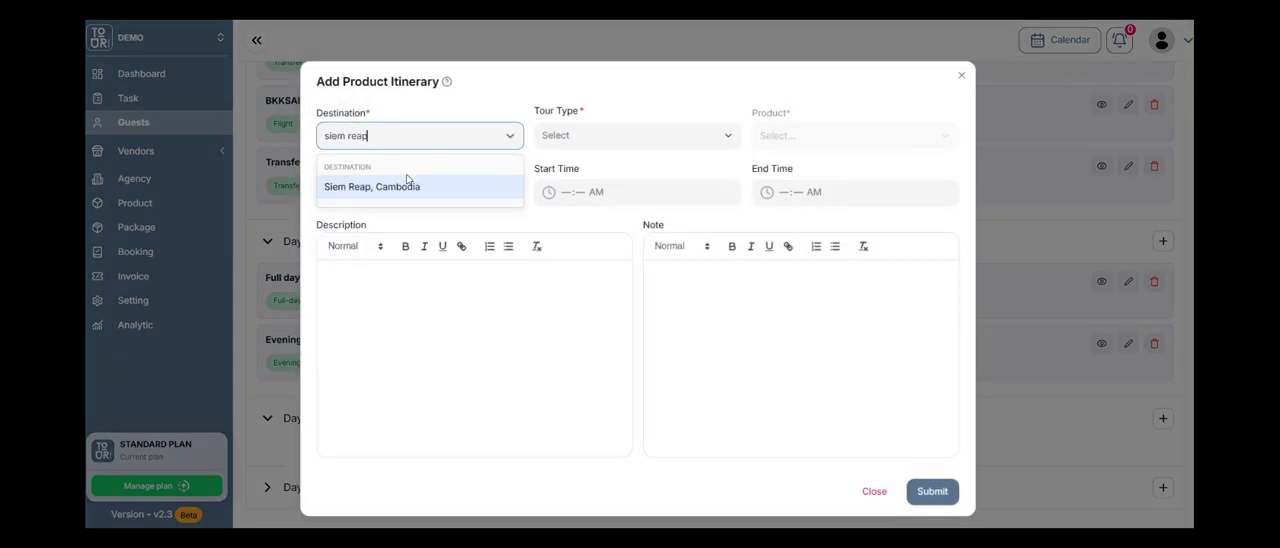
click(408, 186)
Choose tour type Half Day and product Half day in Siem Reap, and submit the entry to Day 5.
click(571, 142)
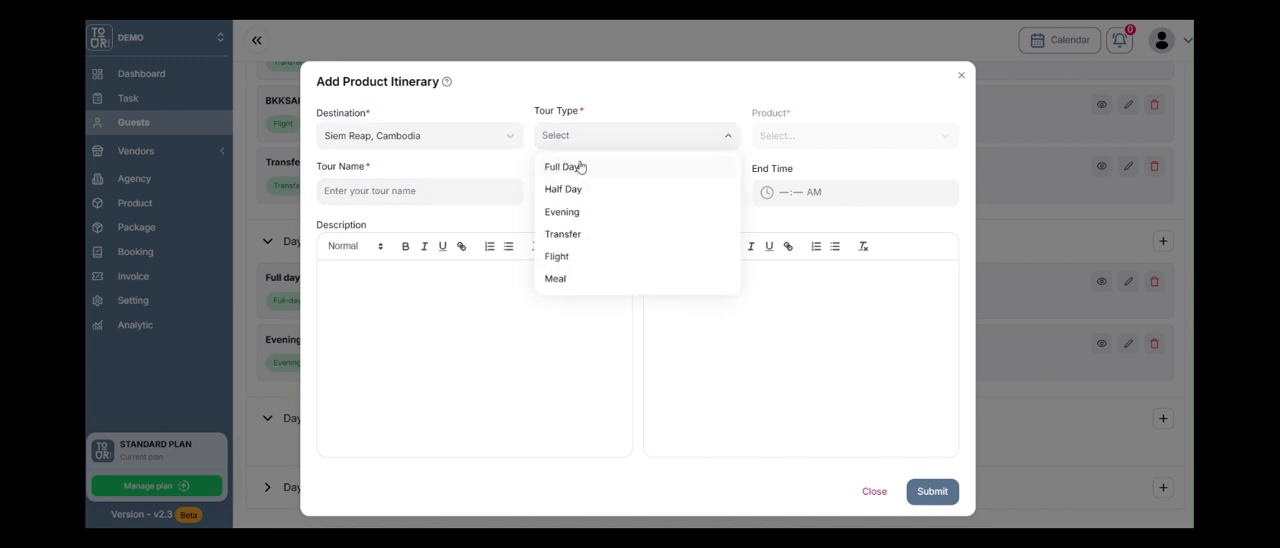
click(586, 189)
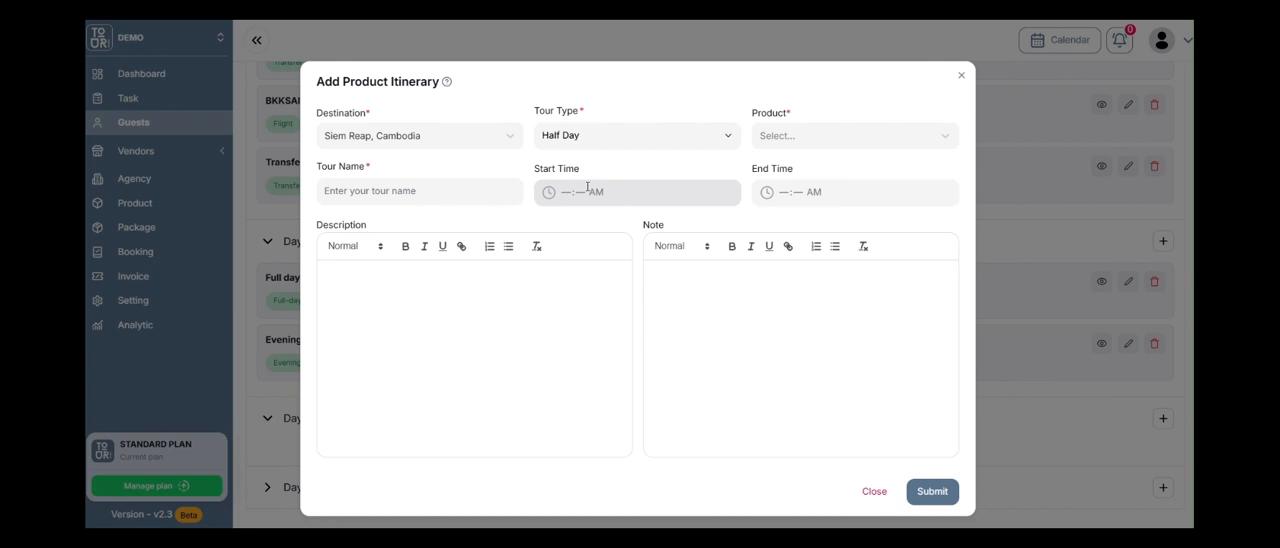
click(818, 136)
click(826, 168)
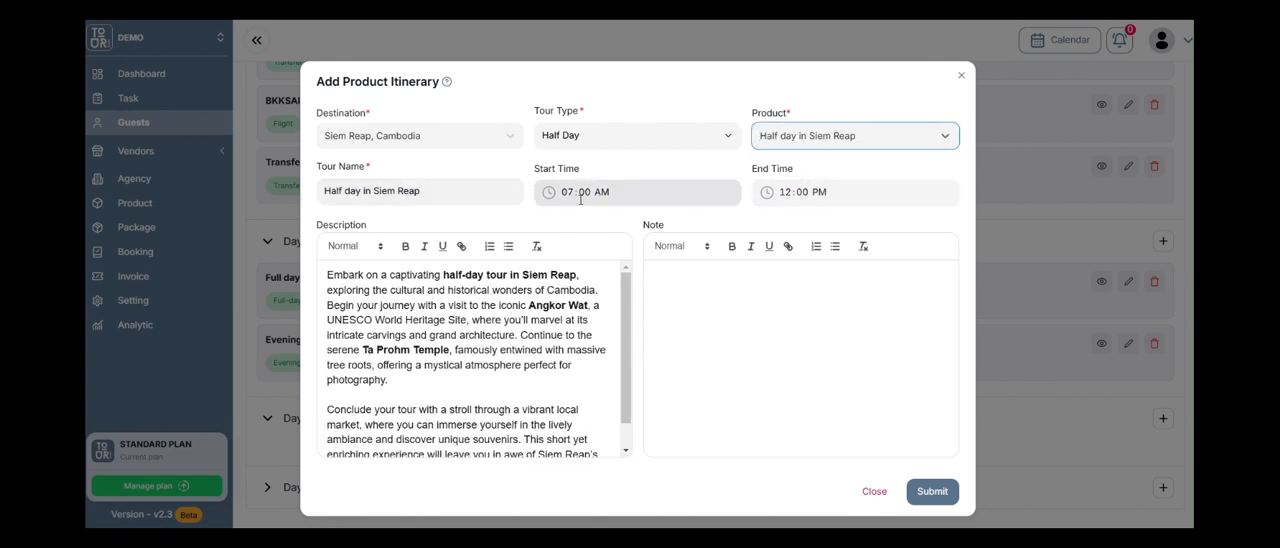
click(930, 490)
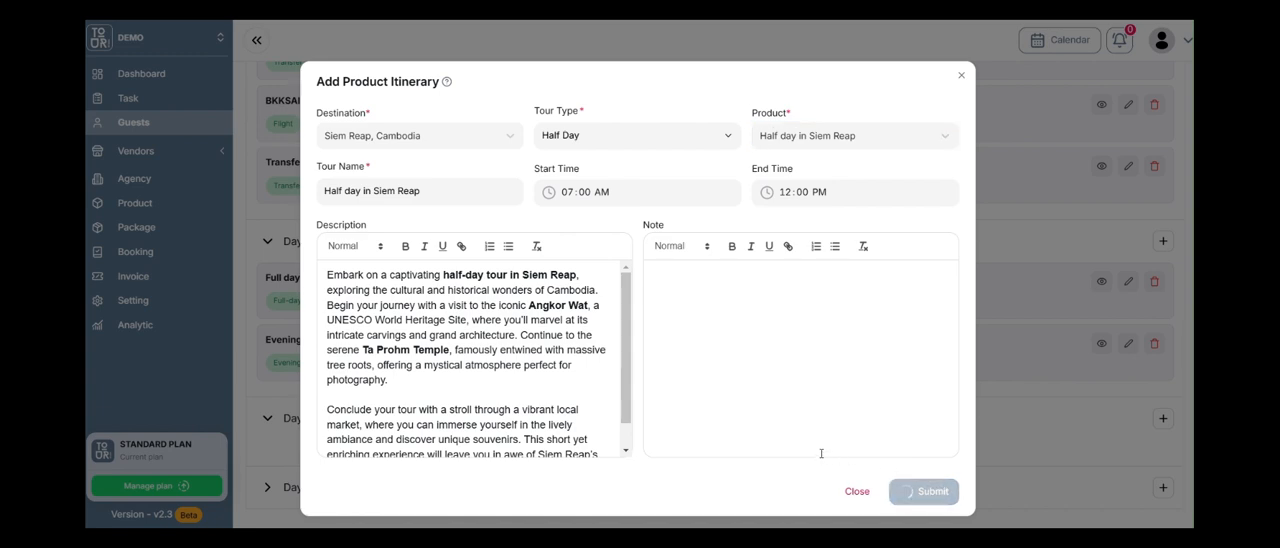
Expand Day 6 and start a product entry there with destination Siem Reap, Cambodia.
scroll(625, 319, down, 1)
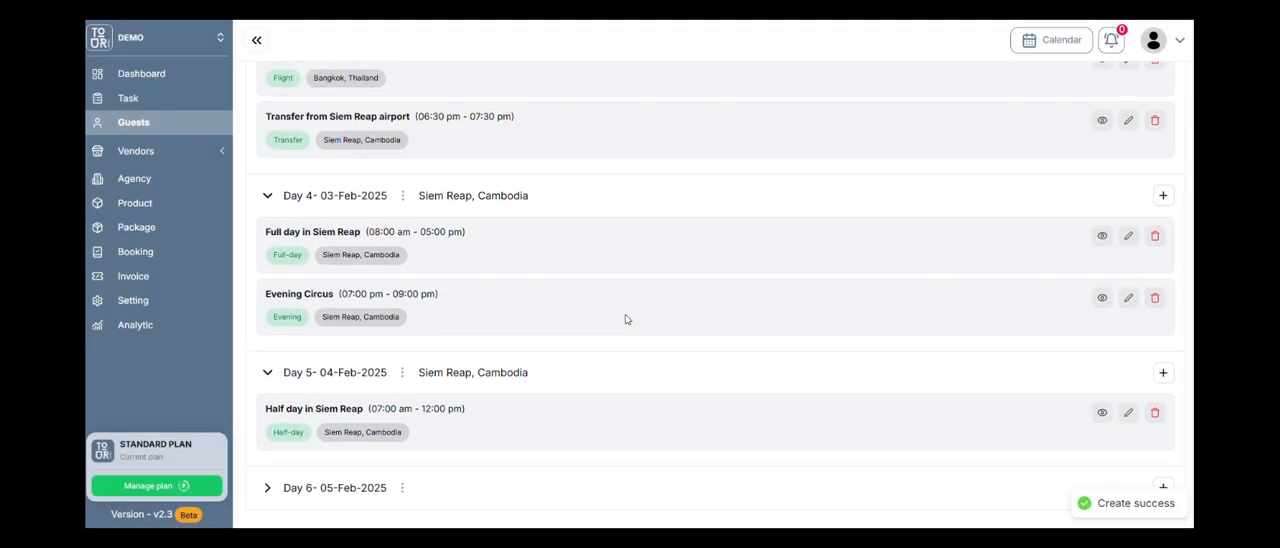
click(268, 487)
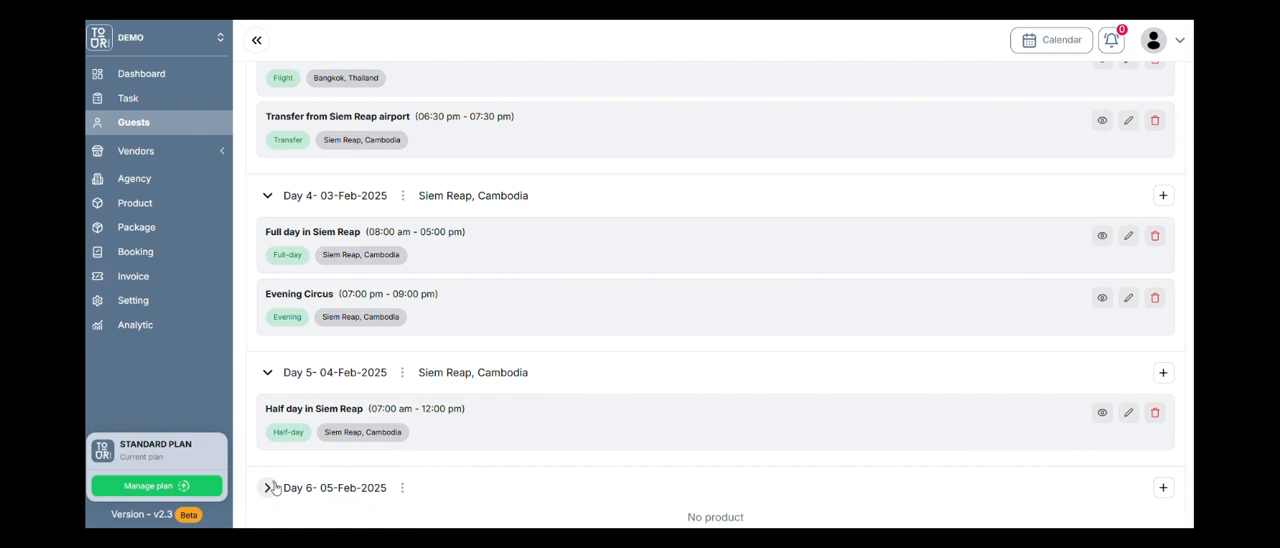
scroll(534, 367, down, 1)
click(1161, 462)
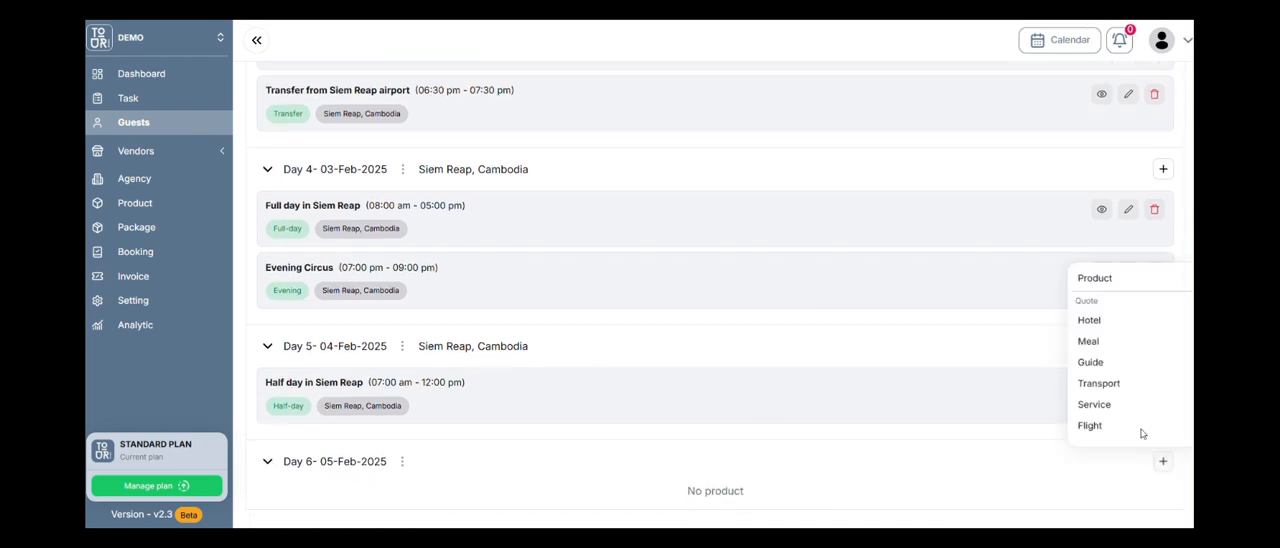
click(1095, 280)
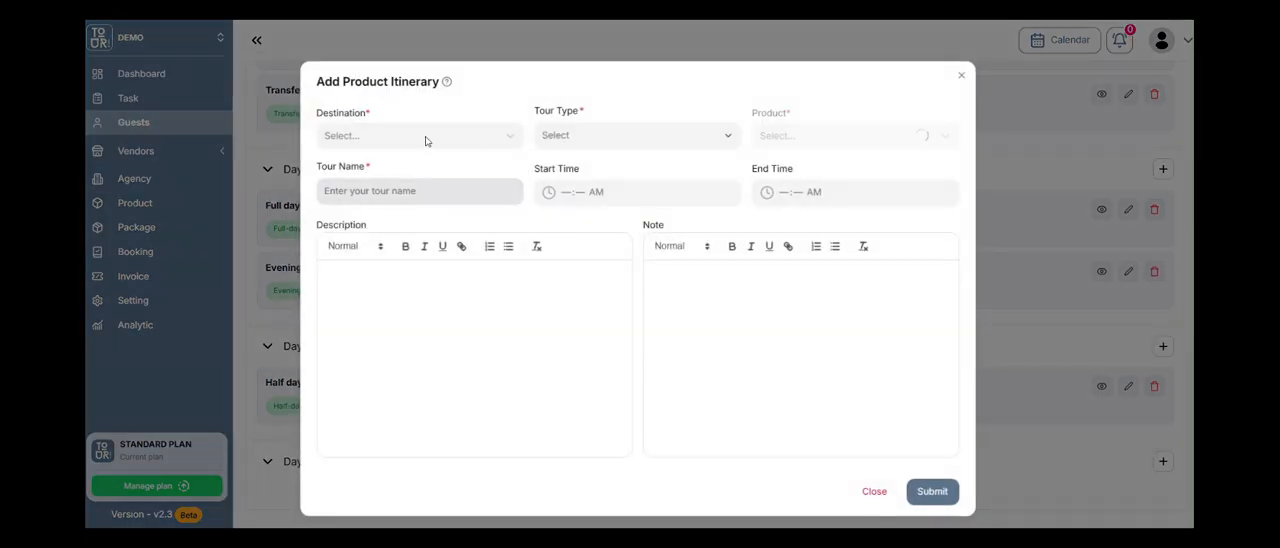
click(426, 138)
text(sie)
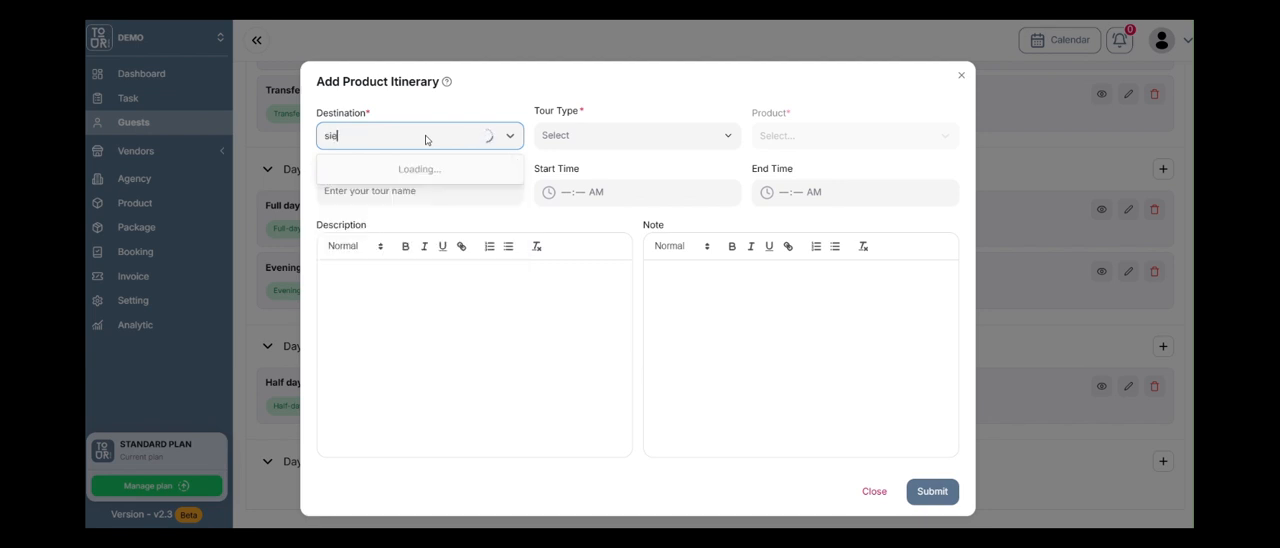
text(m raep)
click(452, 184)
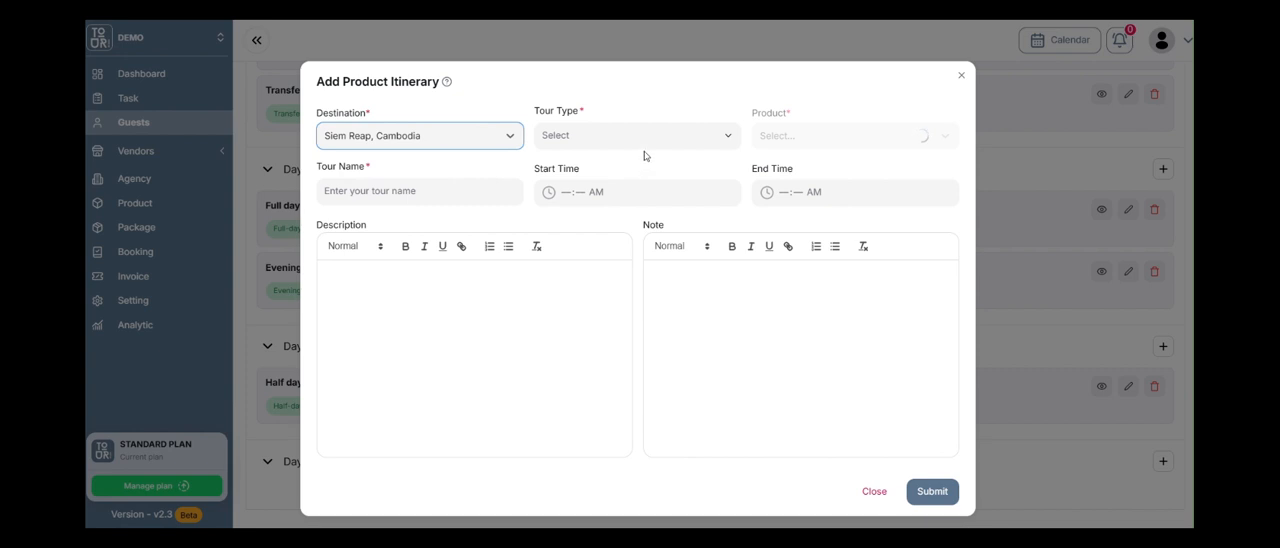
Choose tour type Transfer and product Transfer out to Siem Reap airport, set the start time to 07:00 AM, and submit the Day 6 entry.
click(640, 140)
click(620, 232)
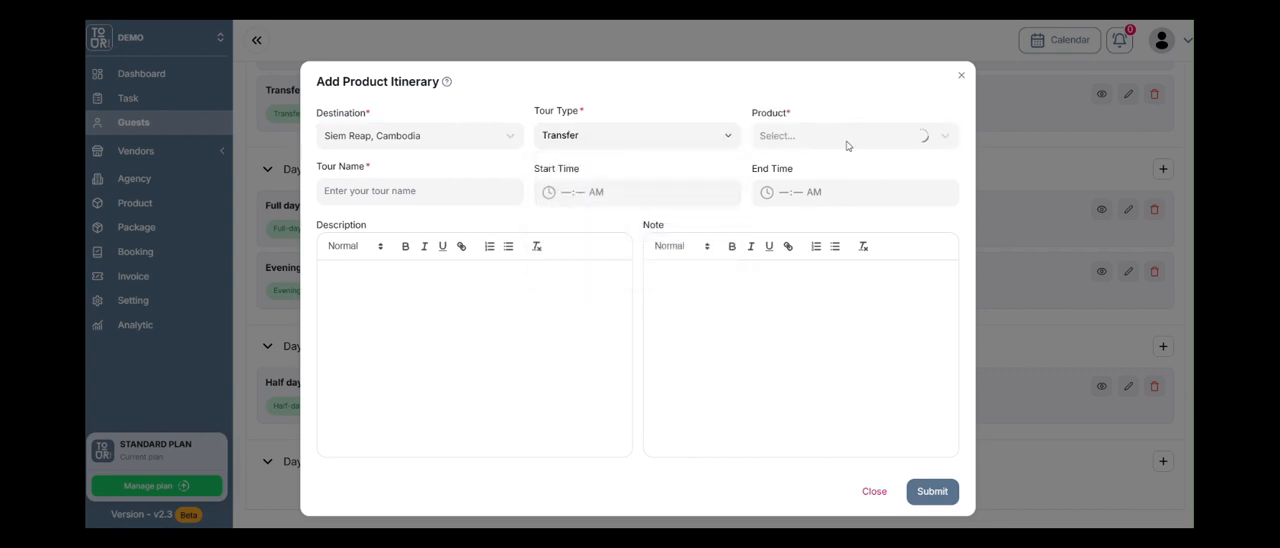
click(846, 142)
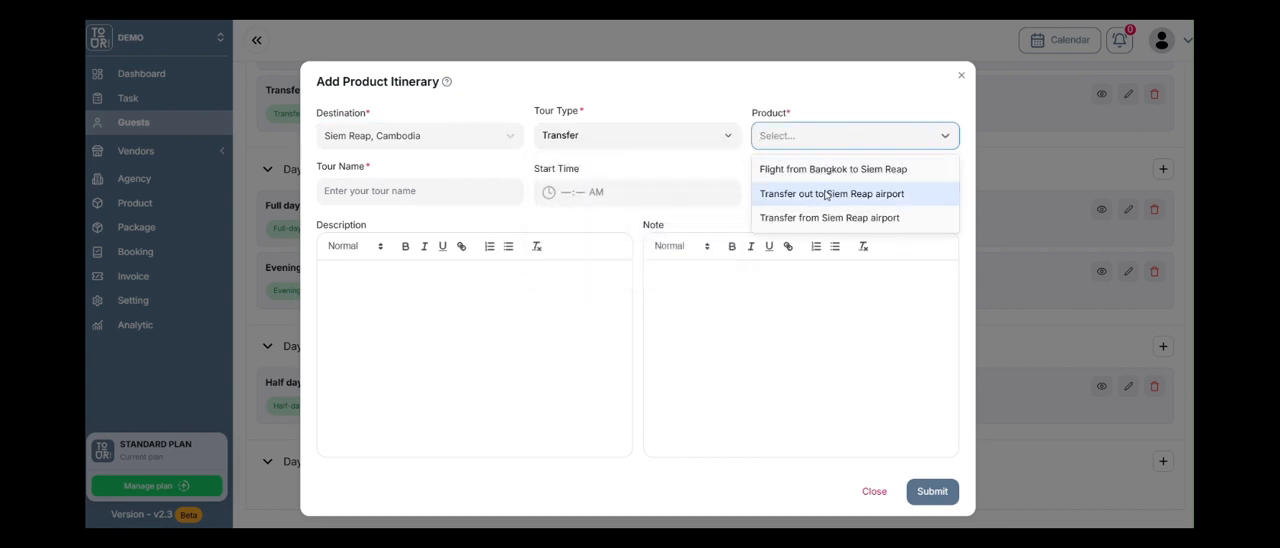
click(830, 195)
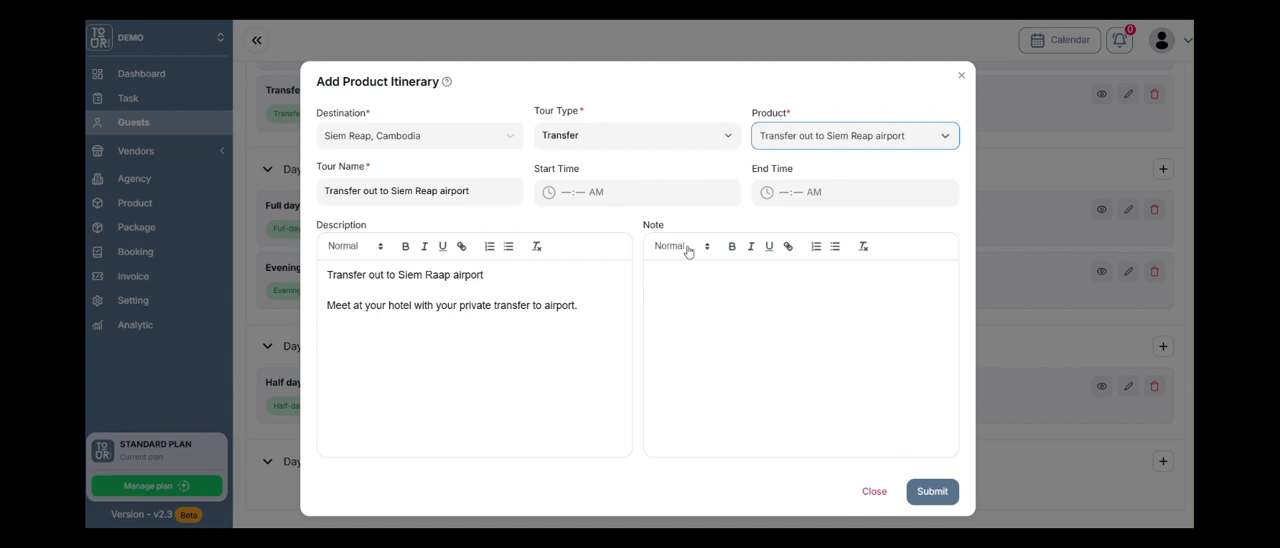
click(566, 191)
text(0700)
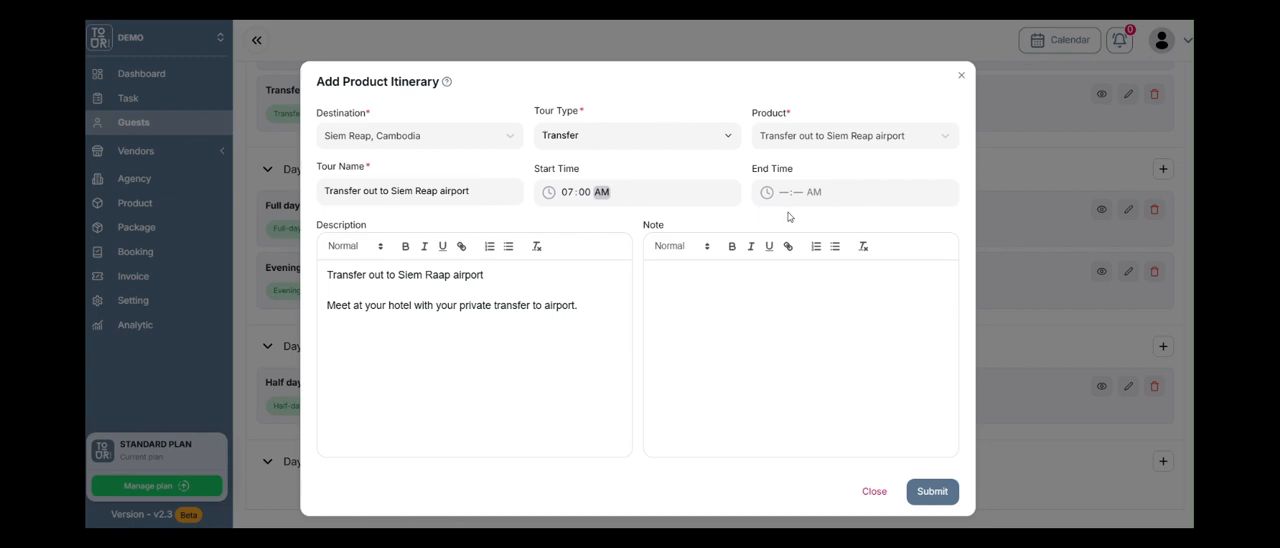
click(932, 491)
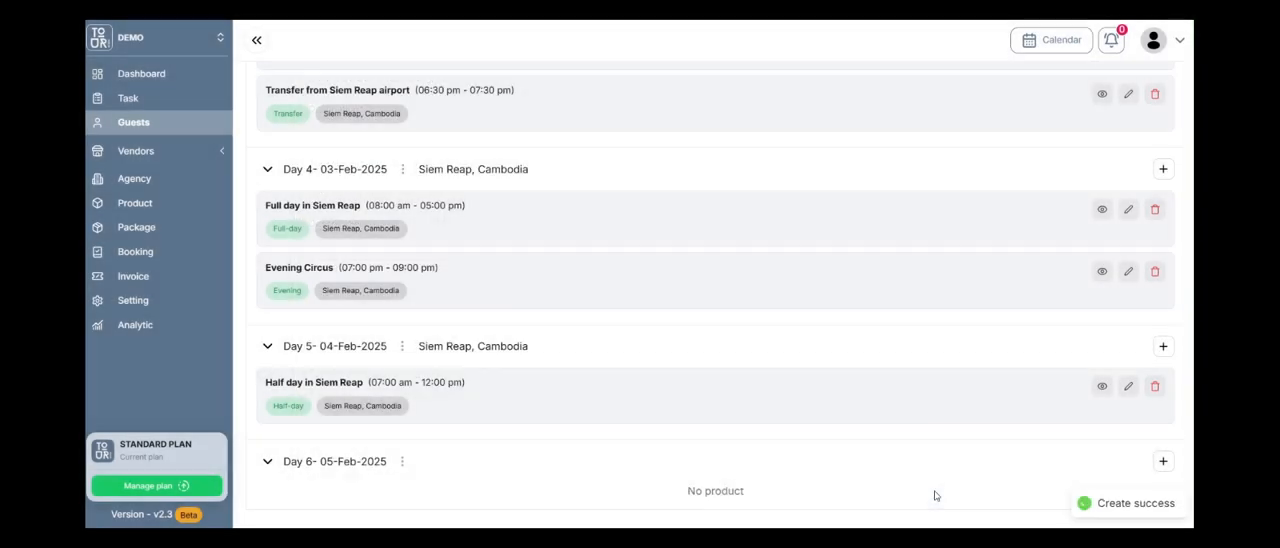
Review the itinerary from Day 1 to Day 6 and inspect the new itinerary version form without submitting it.
scroll(632, 321, down, 2)
scroll(697, 330, up, 10)
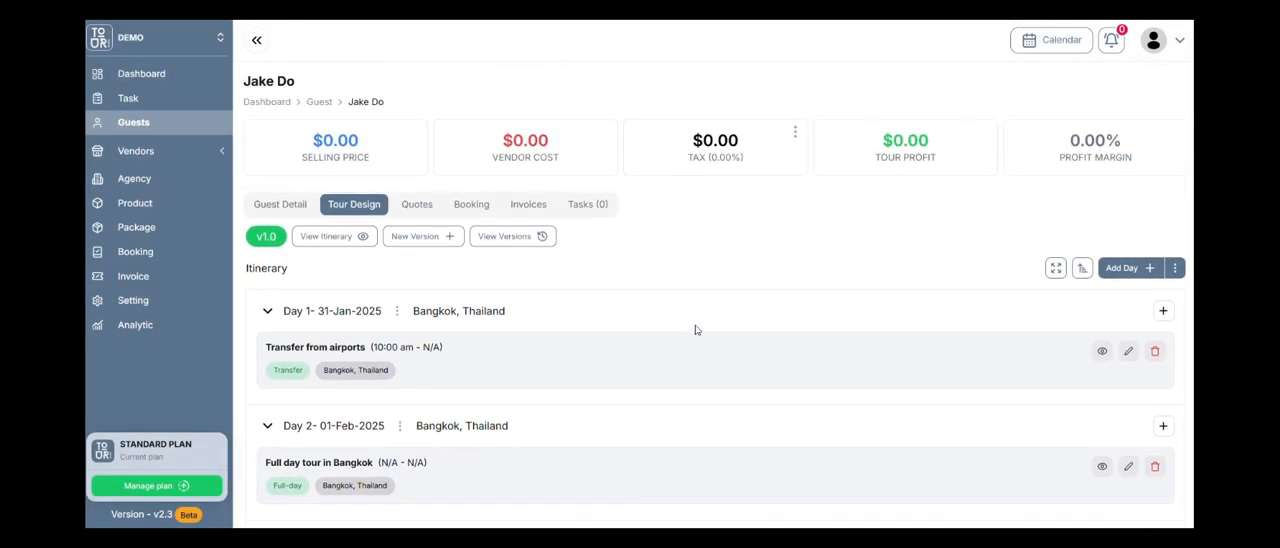
scroll(486, 236, down, 10)
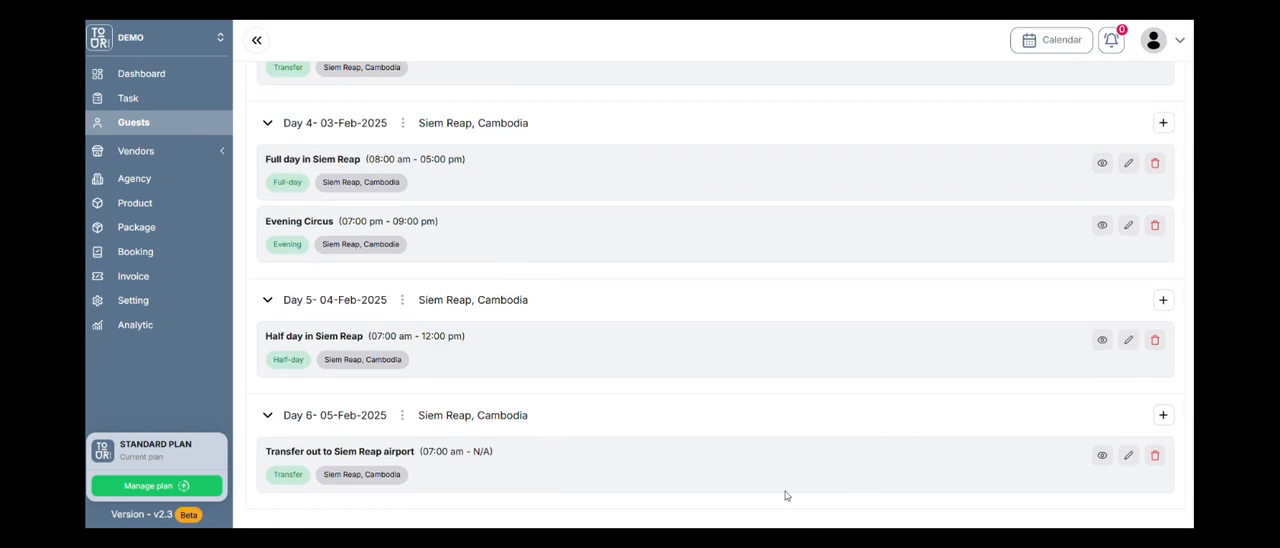
scroll(785, 495, up, 10)
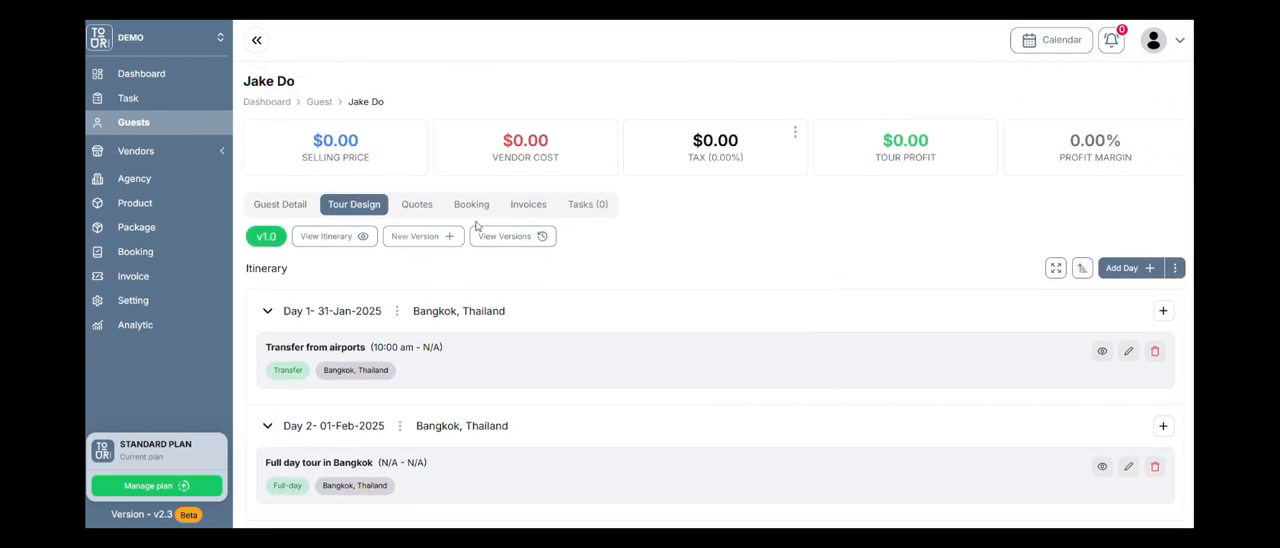
click(430, 245)
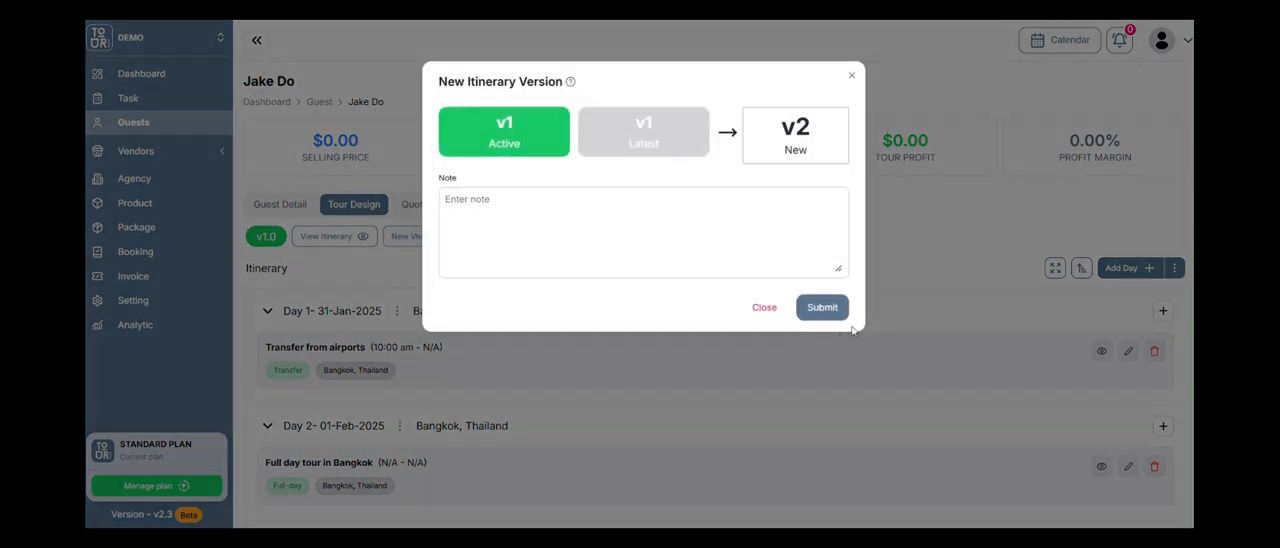
click(766, 310)
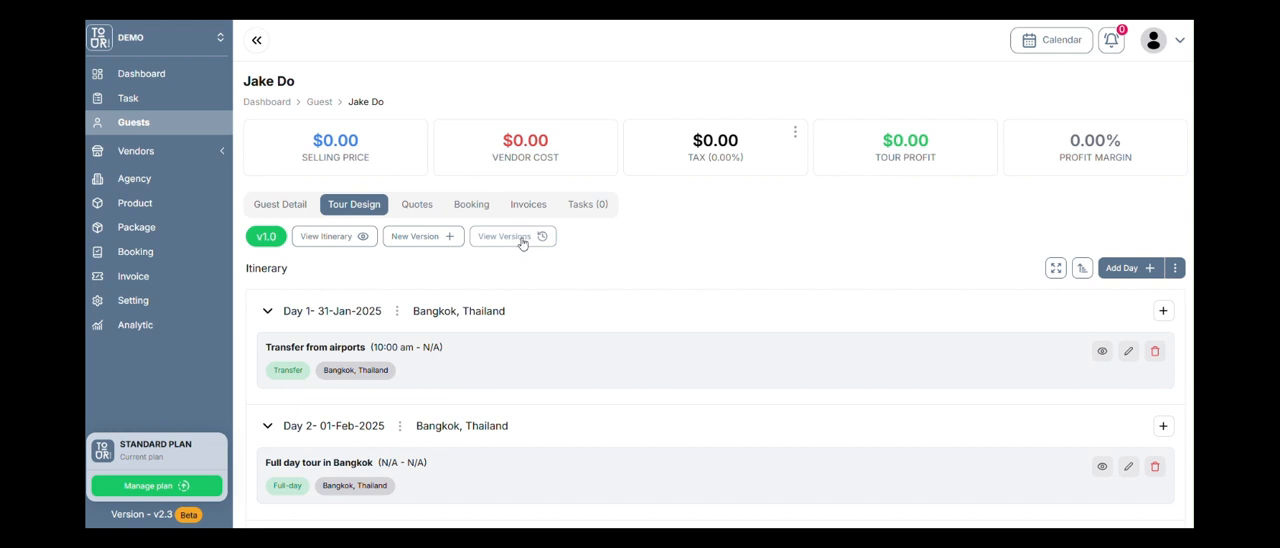
Open the guest's shareable itinerary view and examine its day-by-day products, descriptions, photos and sharing options.
scroll(516, 250, down, 1)
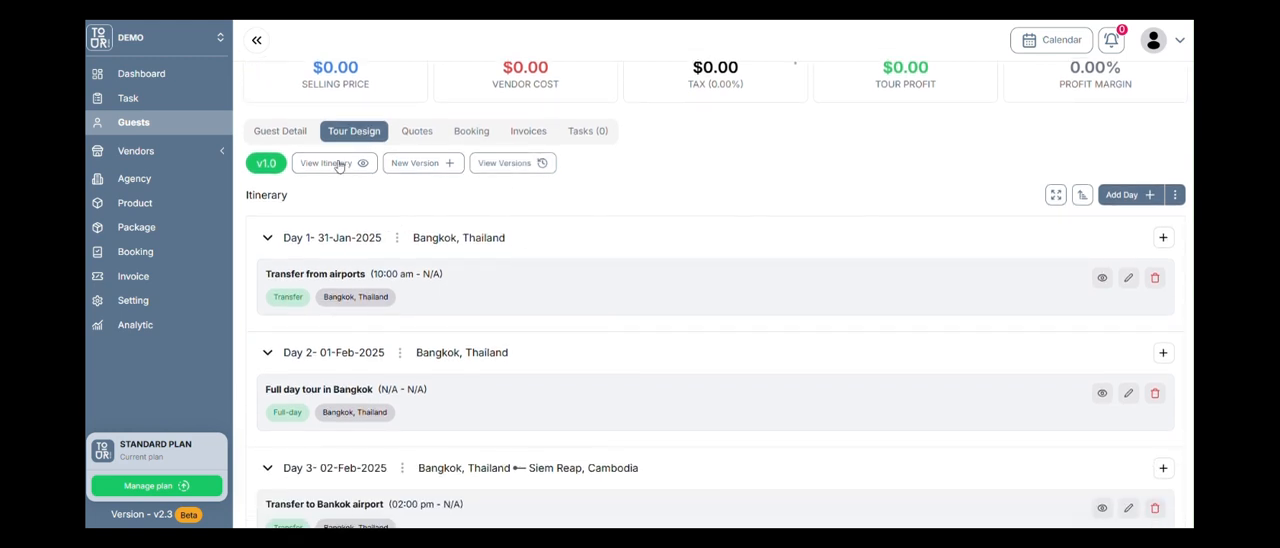
scroll(400, 348, down, 5)
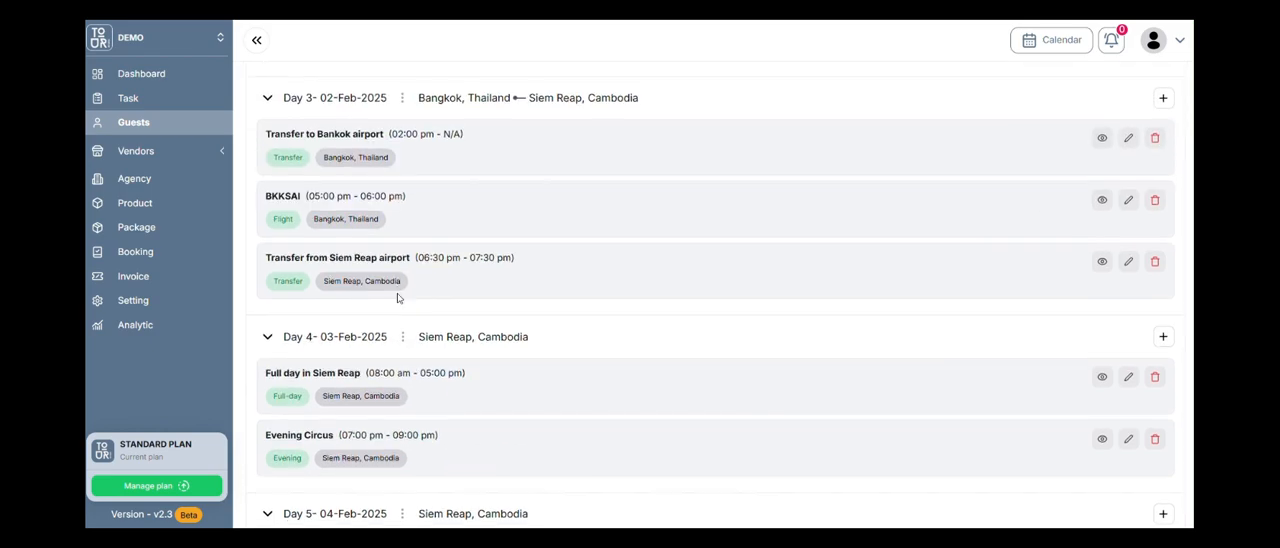
scroll(365, 380, up, 6)
click(348, 240)
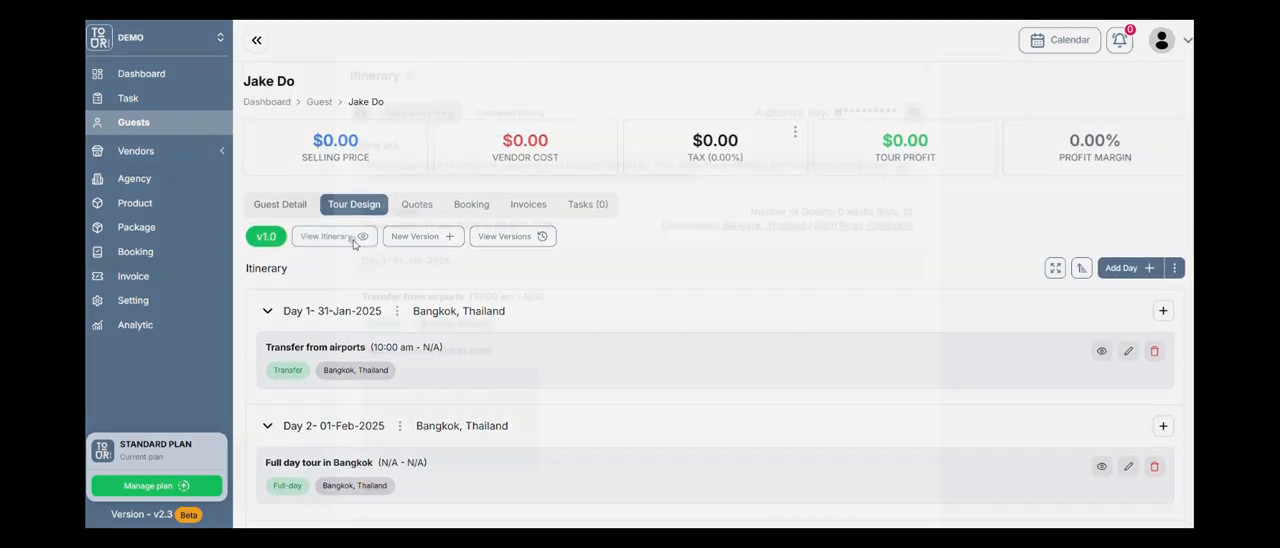
scroll(556, 195, down, 3)
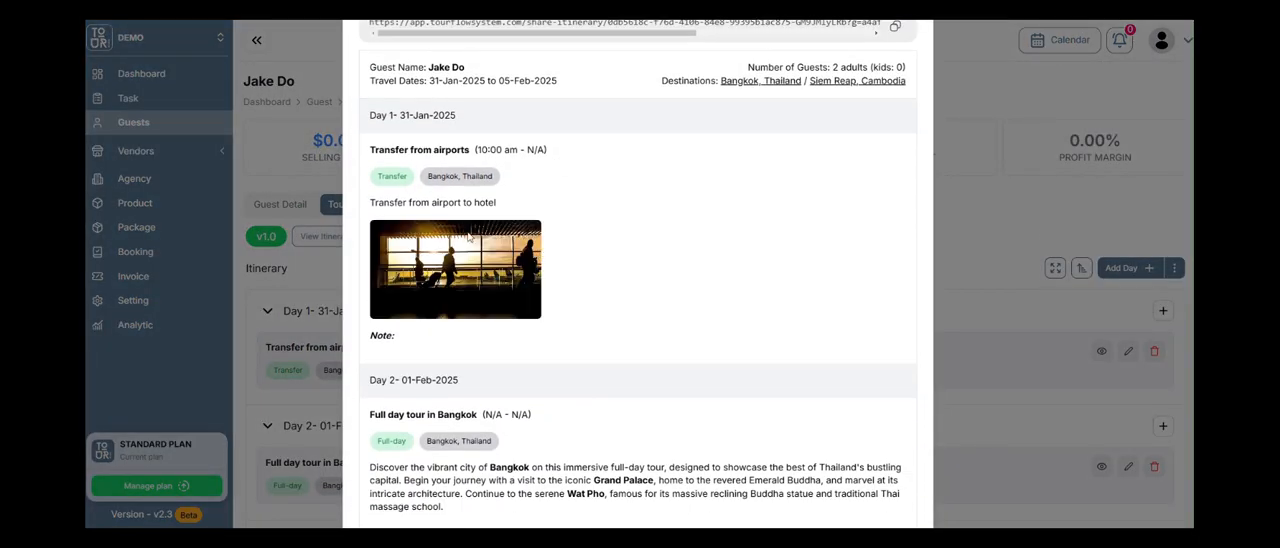
scroll(517, 234, down, 2)
scroll(499, 247, up, 2)
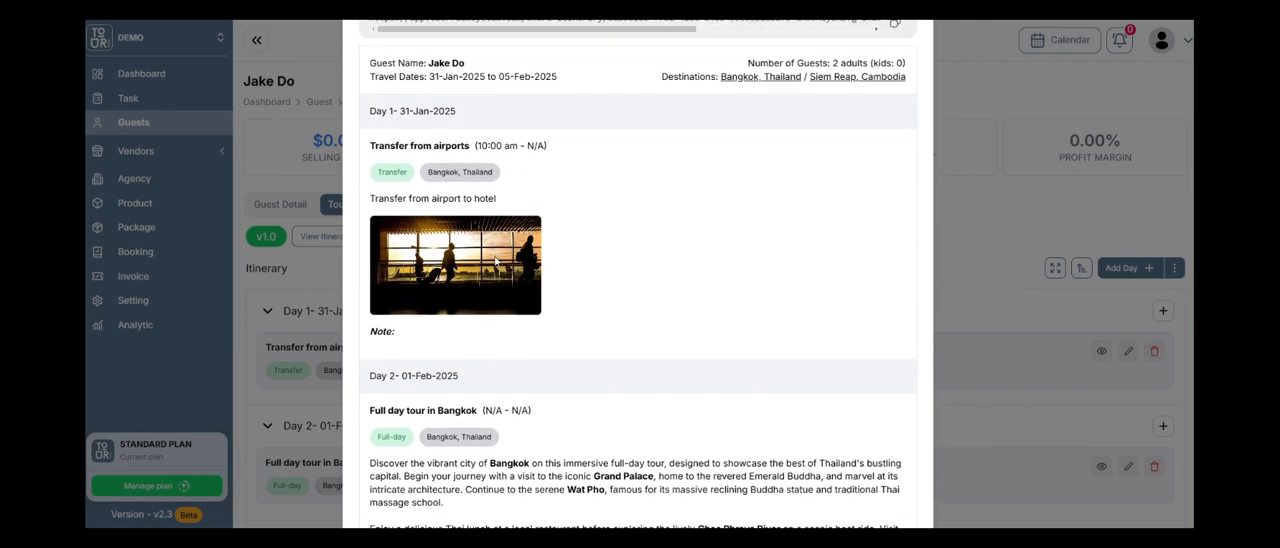
scroll(495, 240, down, 3)
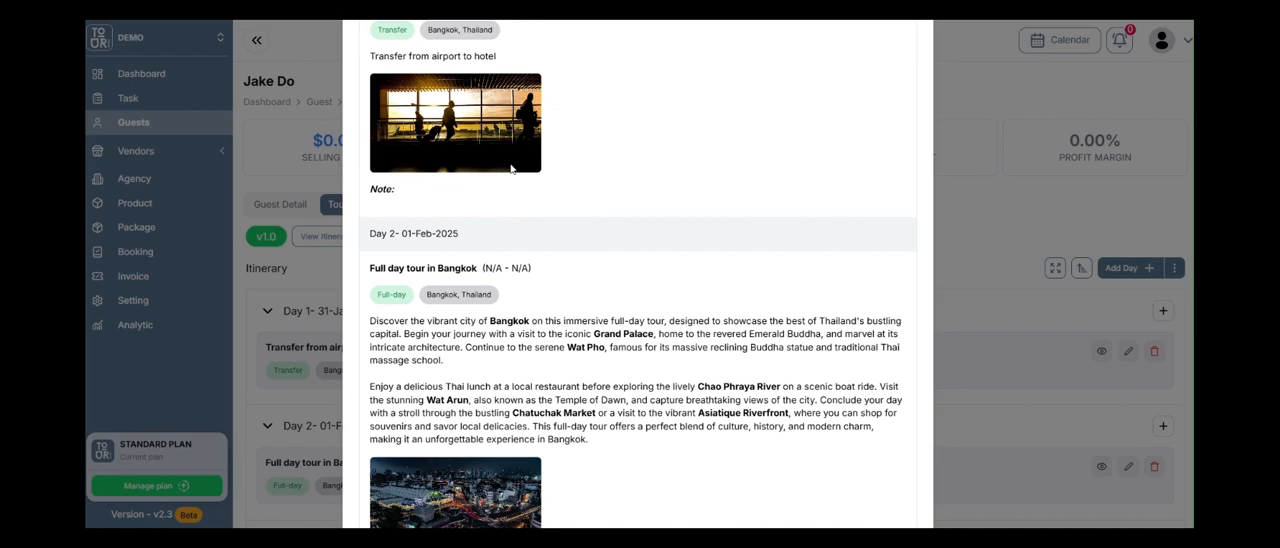
scroll(507, 185, up, 4)
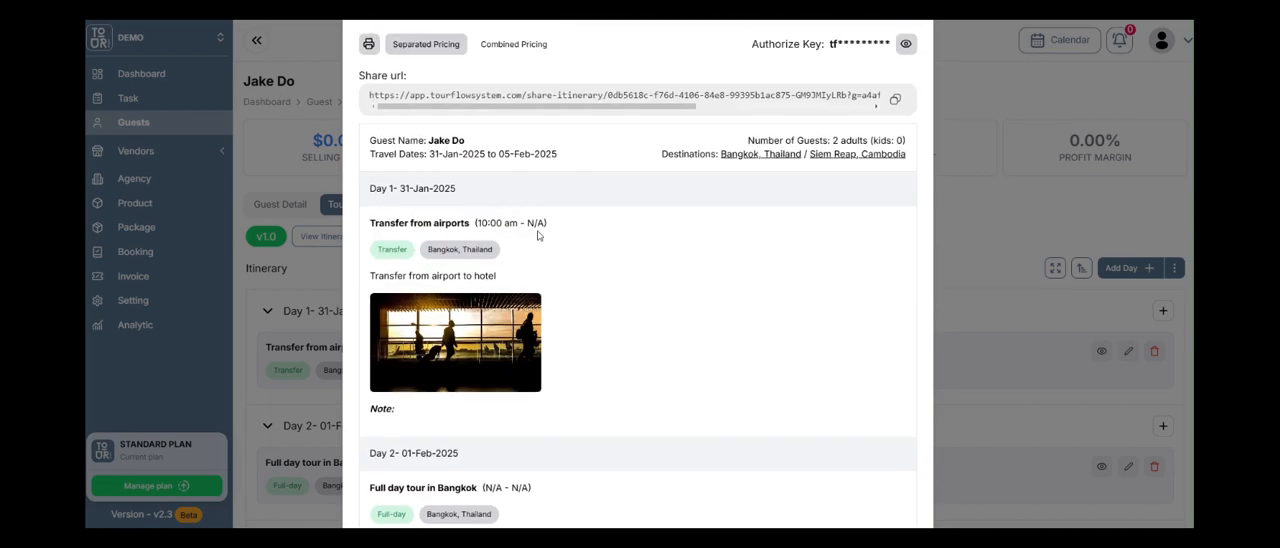
scroll(540, 165, up, 1)
scroll(663, 206, down, 20)
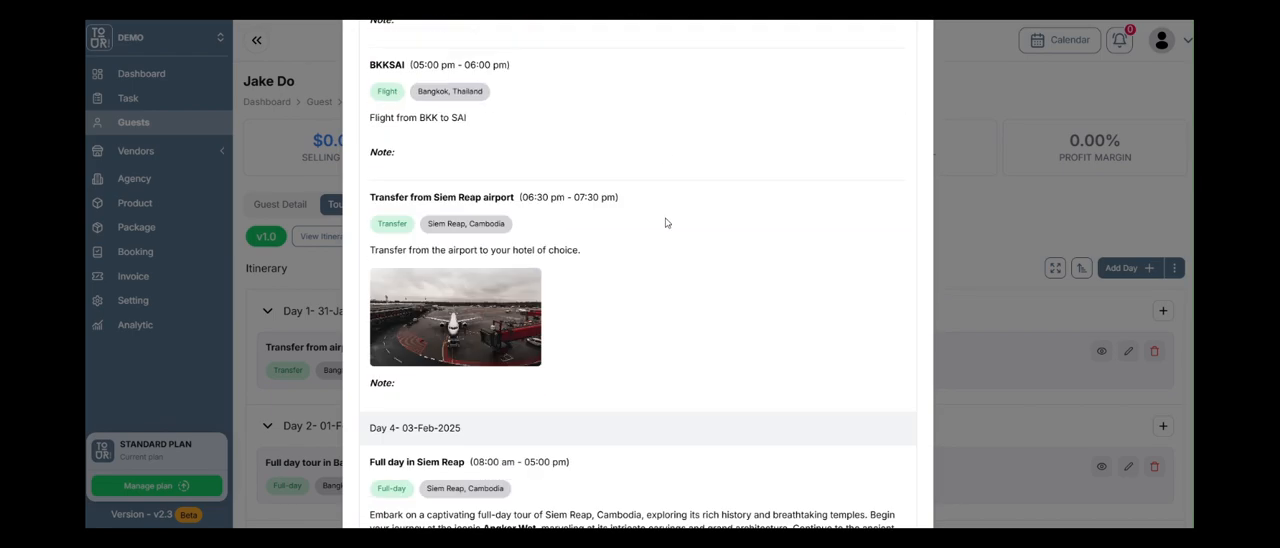
scroll(665, 251, down, 5)
scroll(665, 251, up, 20)
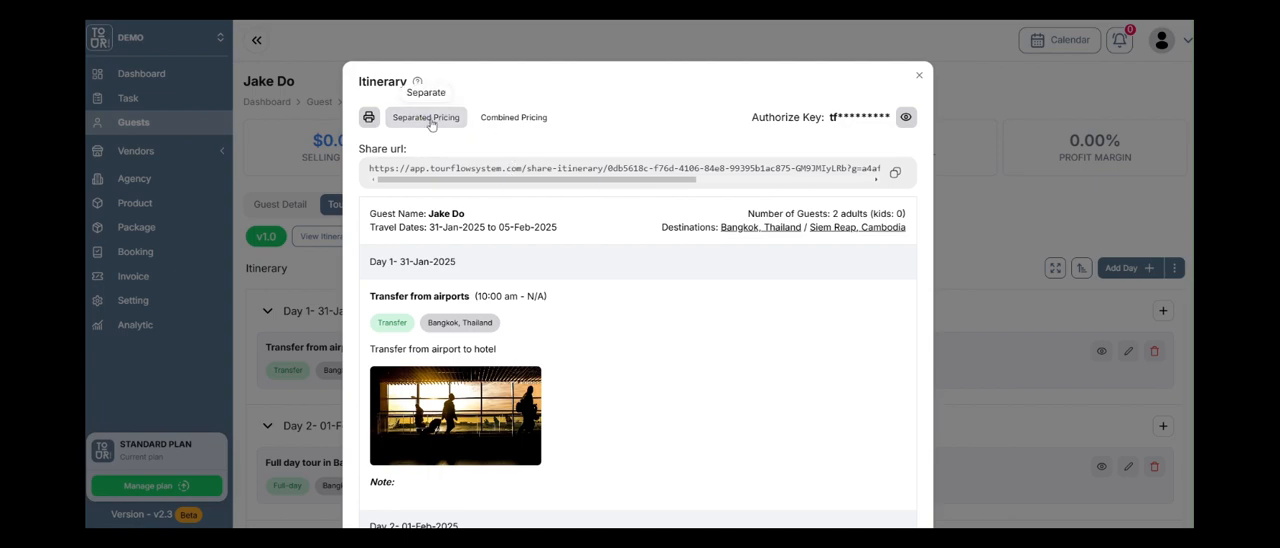
Compare the itinerary's price summary and closing terms under separated pricing and combined pricing.
scroll(469, 225, down, 20)
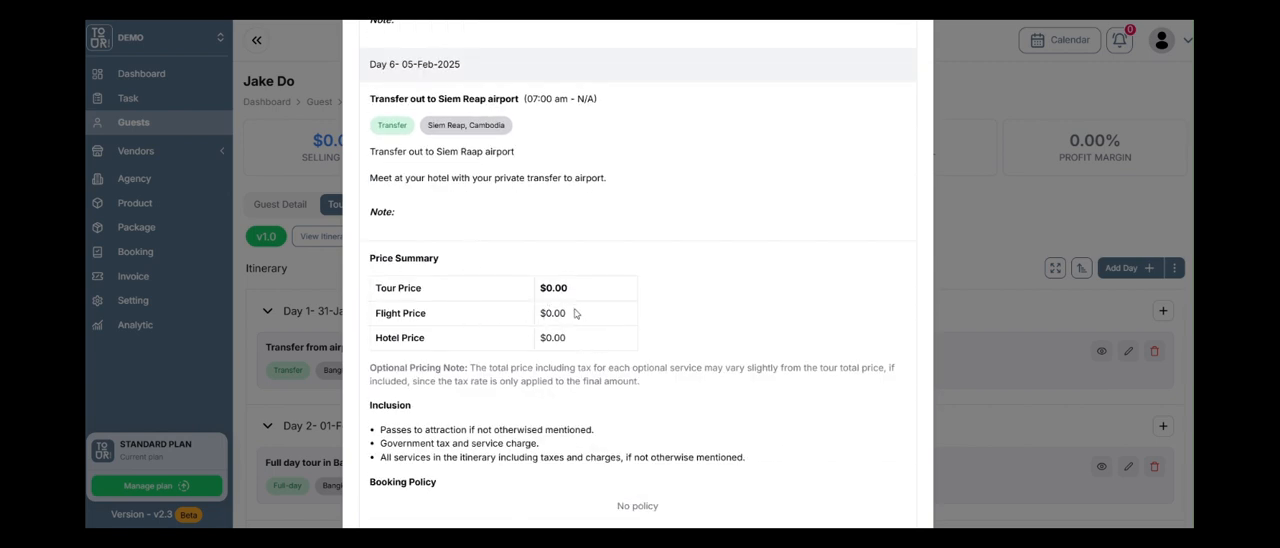
scroll(586, 268, up, 20)
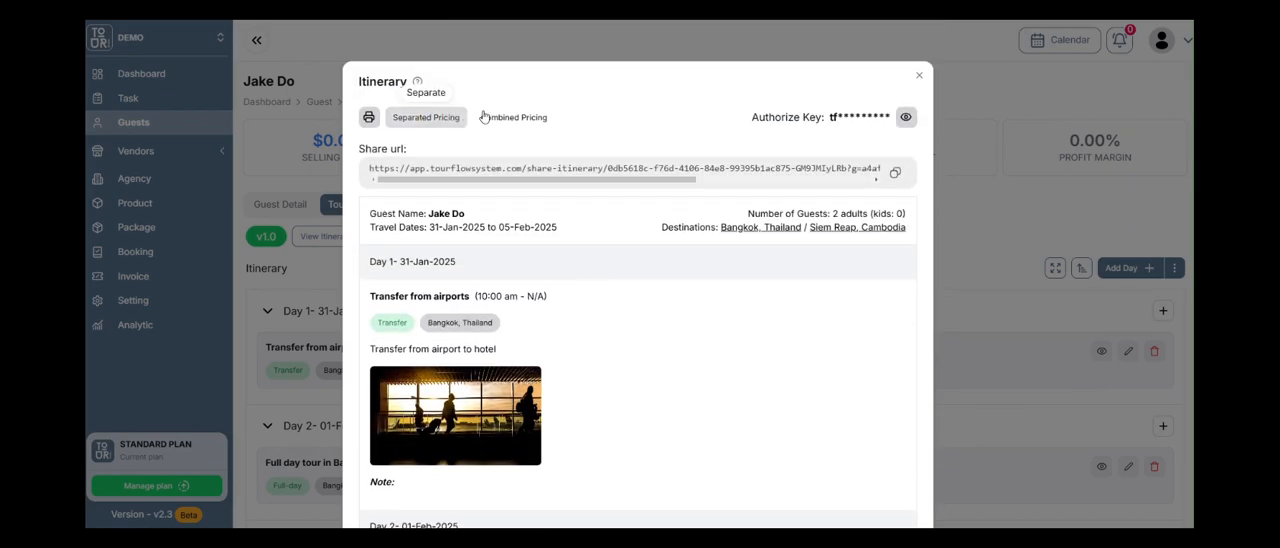
scroll(566, 318, down, 10)
scroll(566, 318, down, 10)
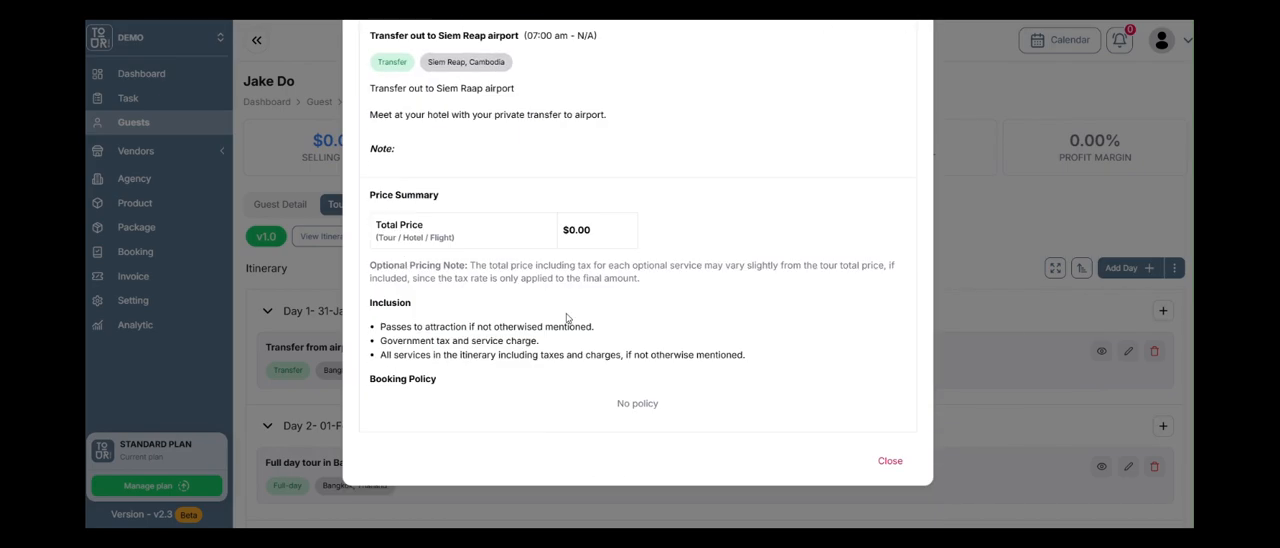
scroll(515, 320, up, 1)
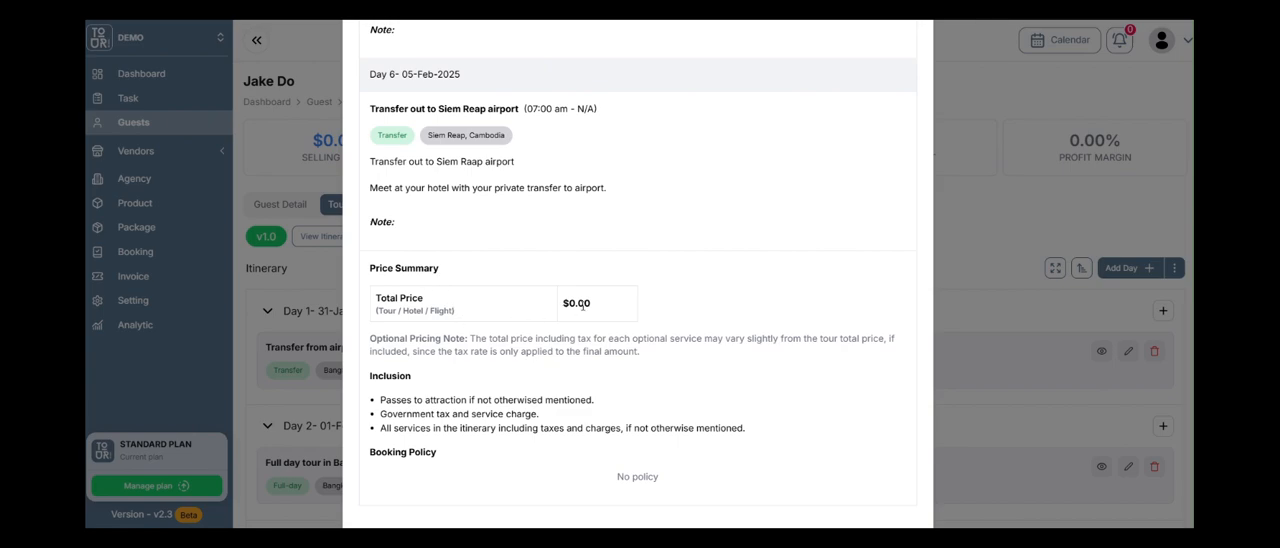
scroll(583, 306, up, 20)
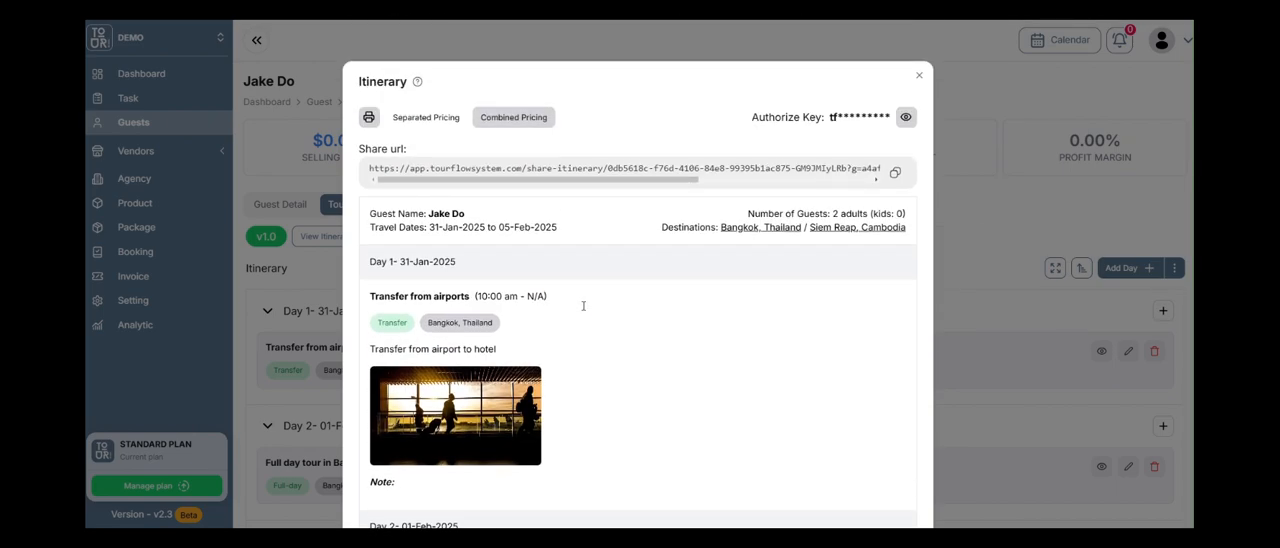
Examine the full share URL for combined pricing and reveal the itinerary's authorize key.
drag(678, 181, 838, 191)
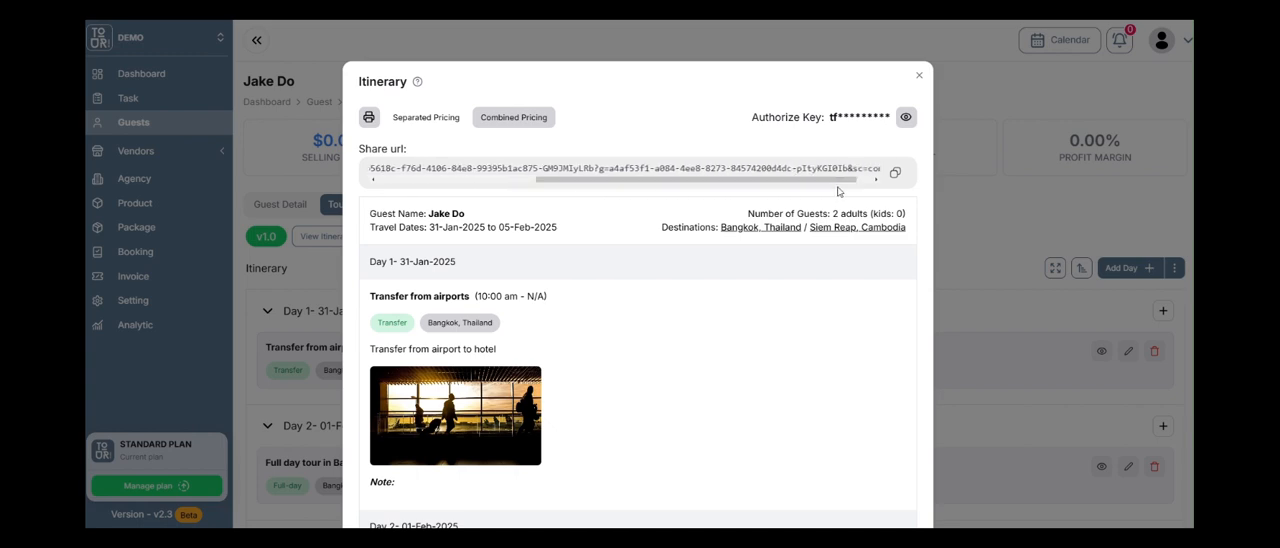
click(905, 118)
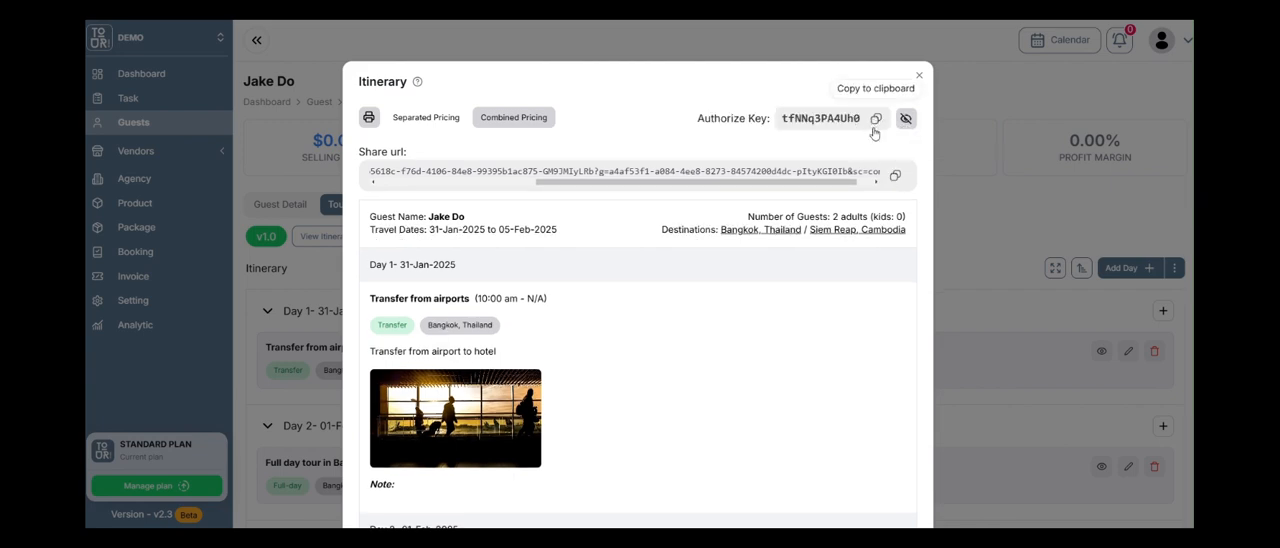
scroll(683, 277, down, 4)
scroll(683, 260, up, 4)
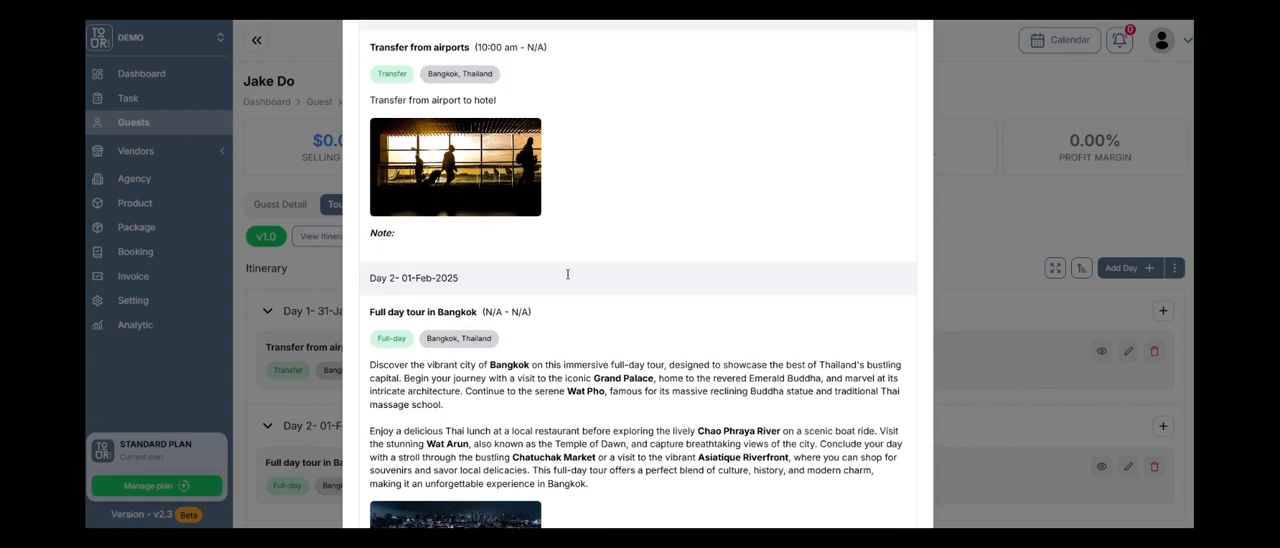
click(877, 182)
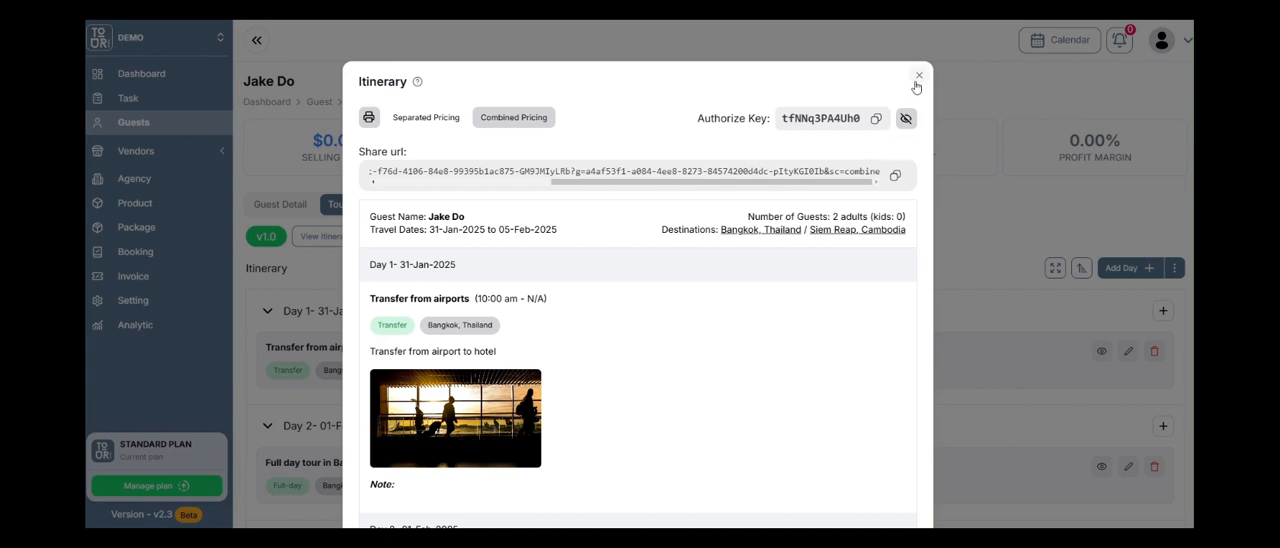
Preview the itinerary printout as a PDF in Portrait layout with its additional print settings, and leave without saving.
click(368, 118)
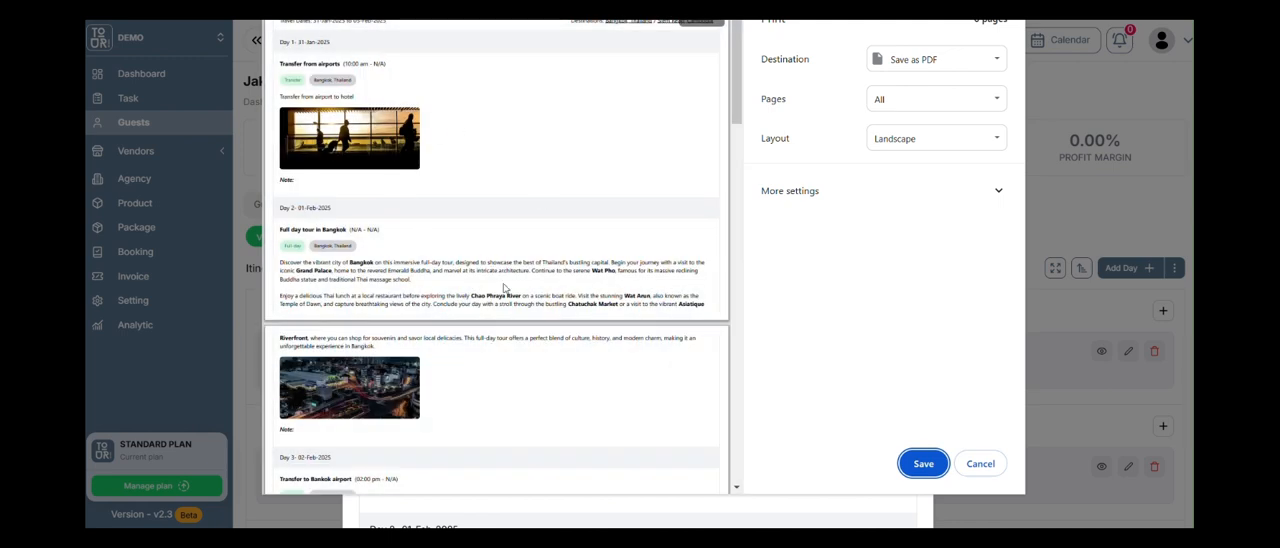
click(914, 140)
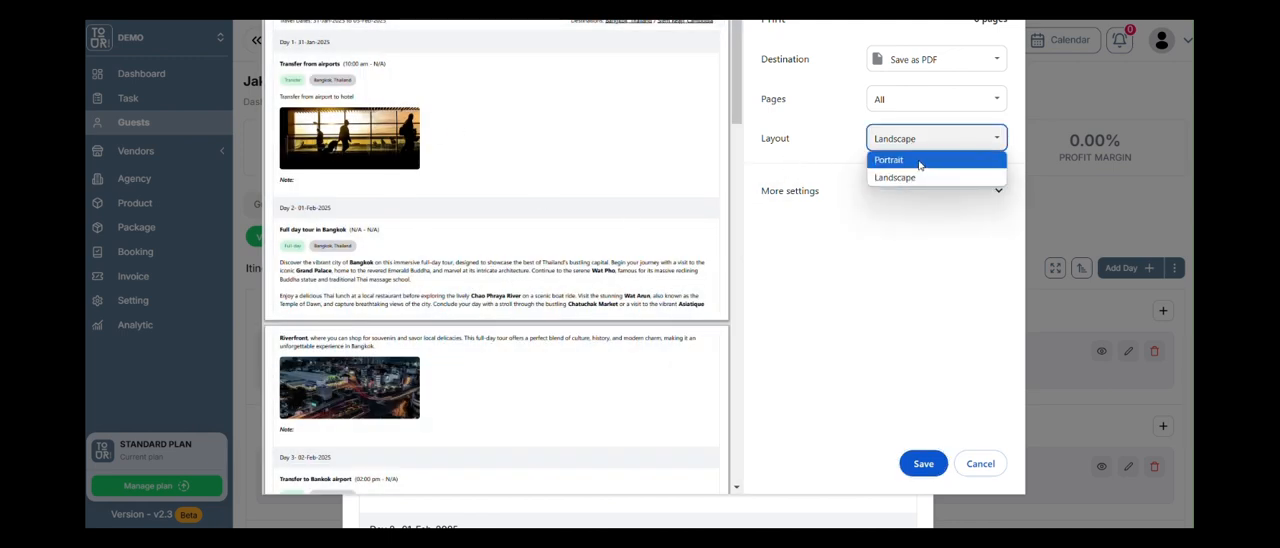
click(919, 162)
click(850, 206)
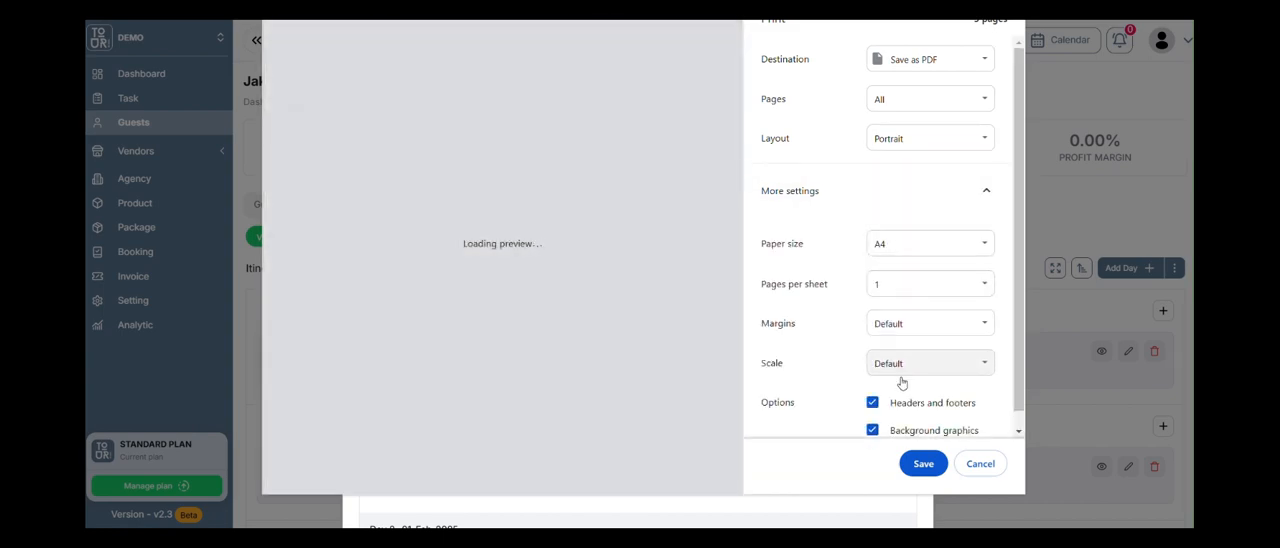
scroll(829, 314, down, 1)
scroll(598, 330, down, 6)
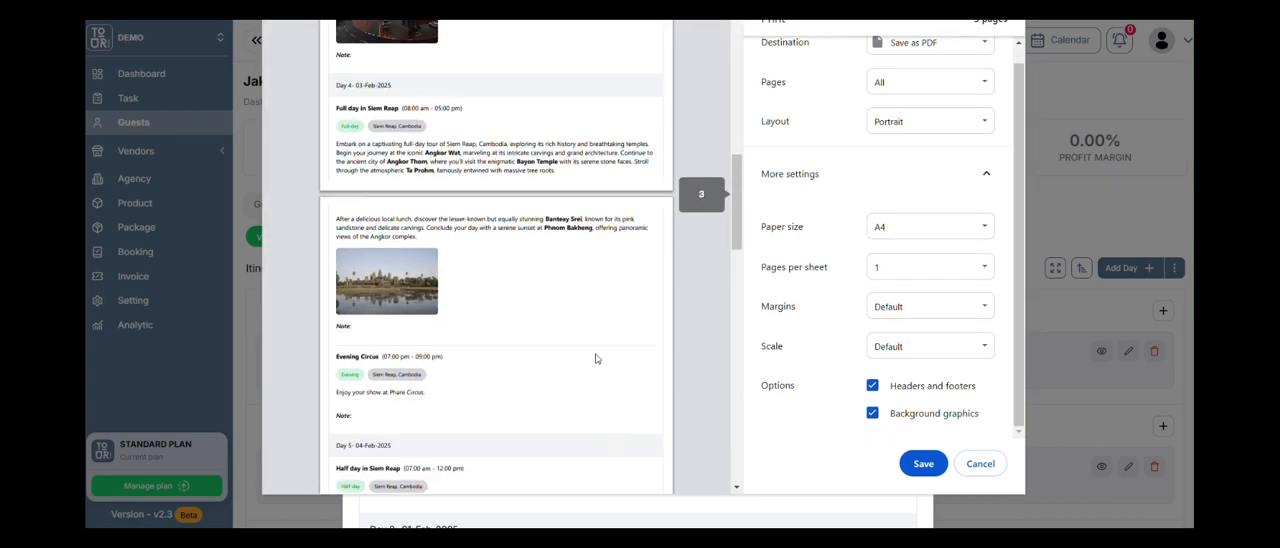
scroll(595, 358, down, 1)
click(978, 465)
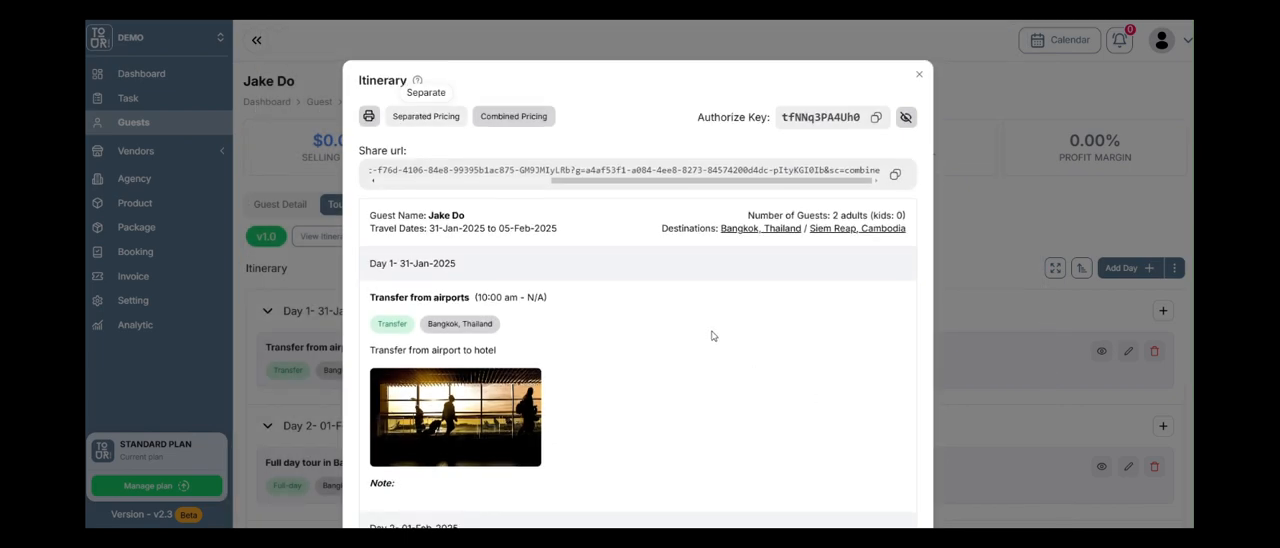
click(919, 75)
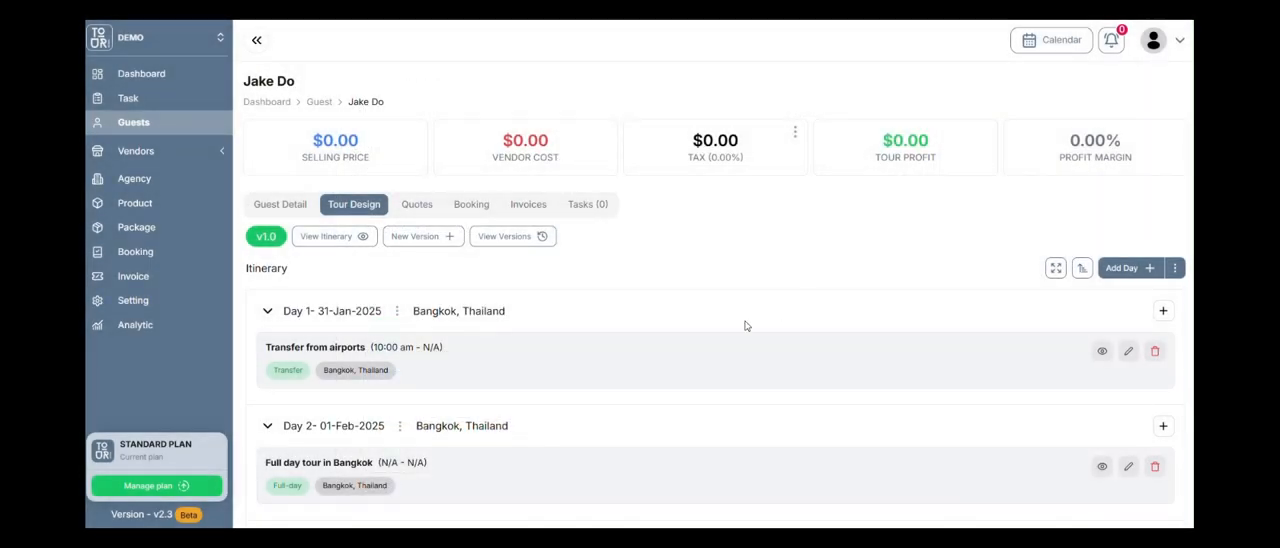
Review the itinerary days and inspect the hotel quote form for Day 1 without submitting it.
scroll(508, 327, down, 6)
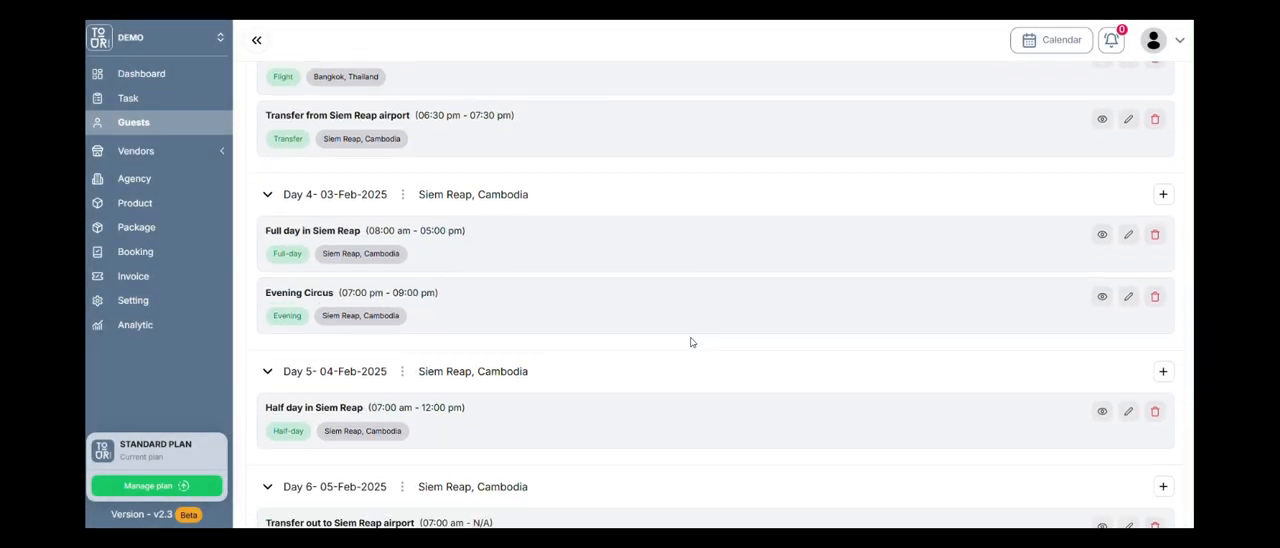
scroll(737, 287, up, 8)
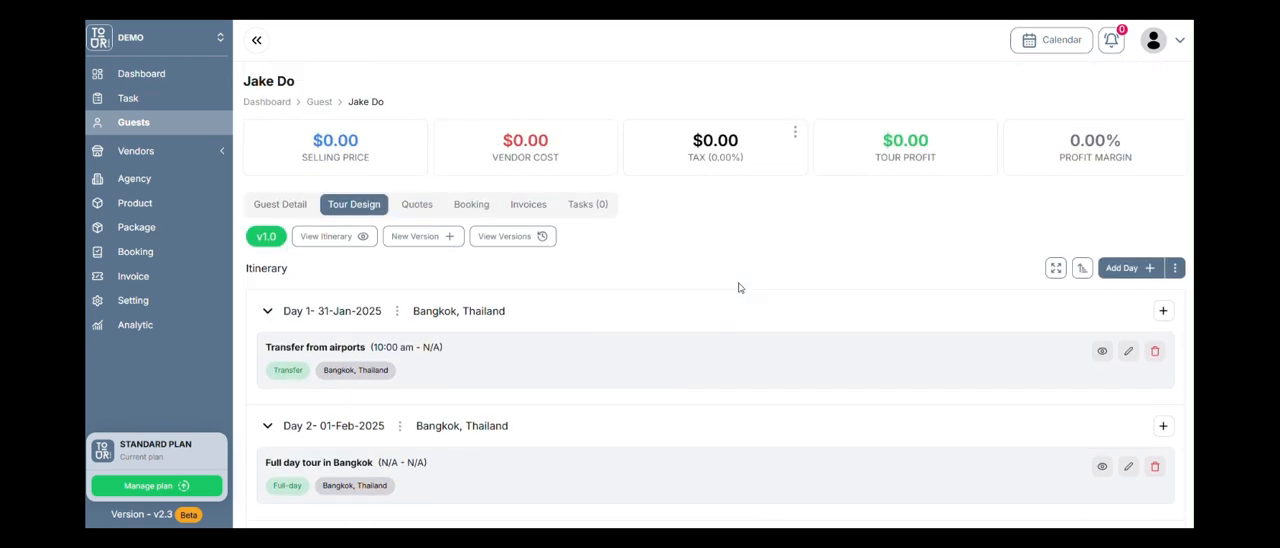
scroll(786, 234, down, 3)
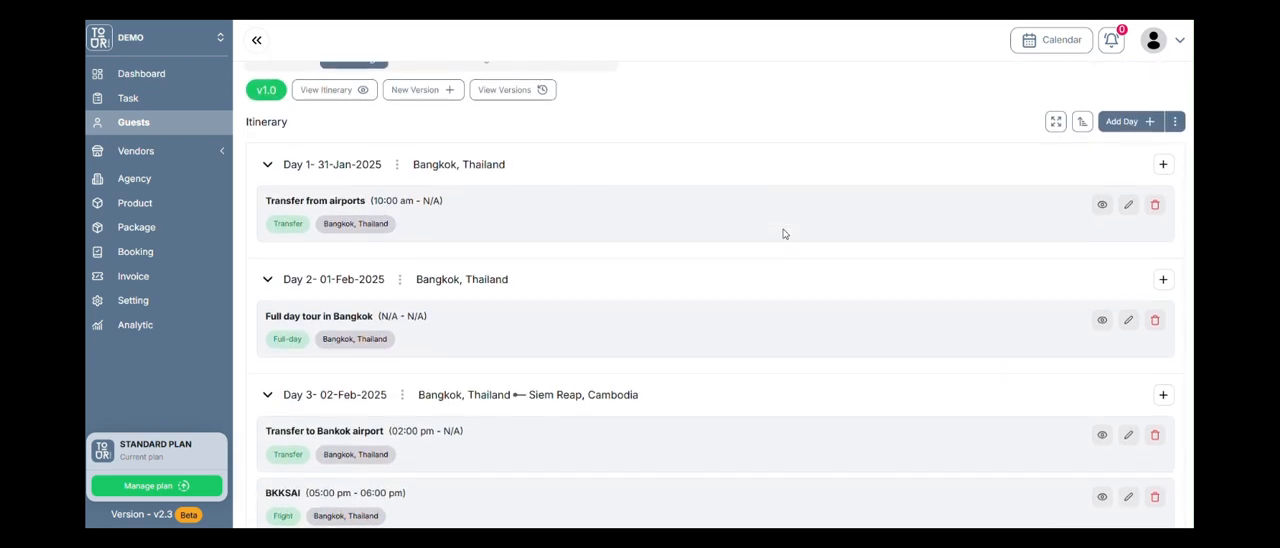
scroll(785, 233, up, 3)
scroll(784, 232, down, 2)
click(1163, 164)
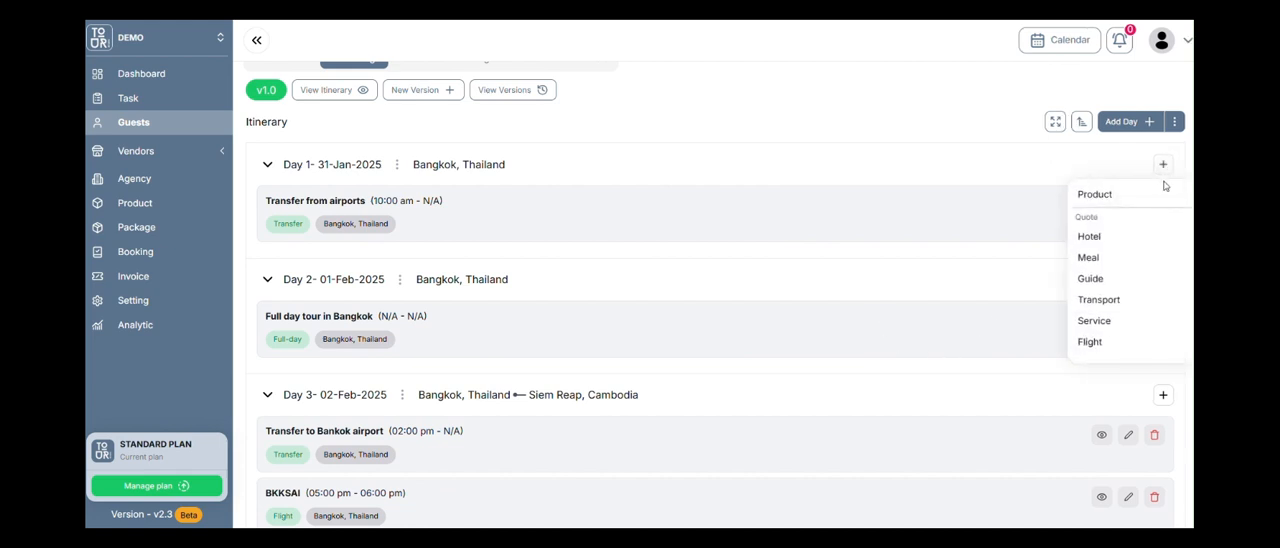
click(1133, 237)
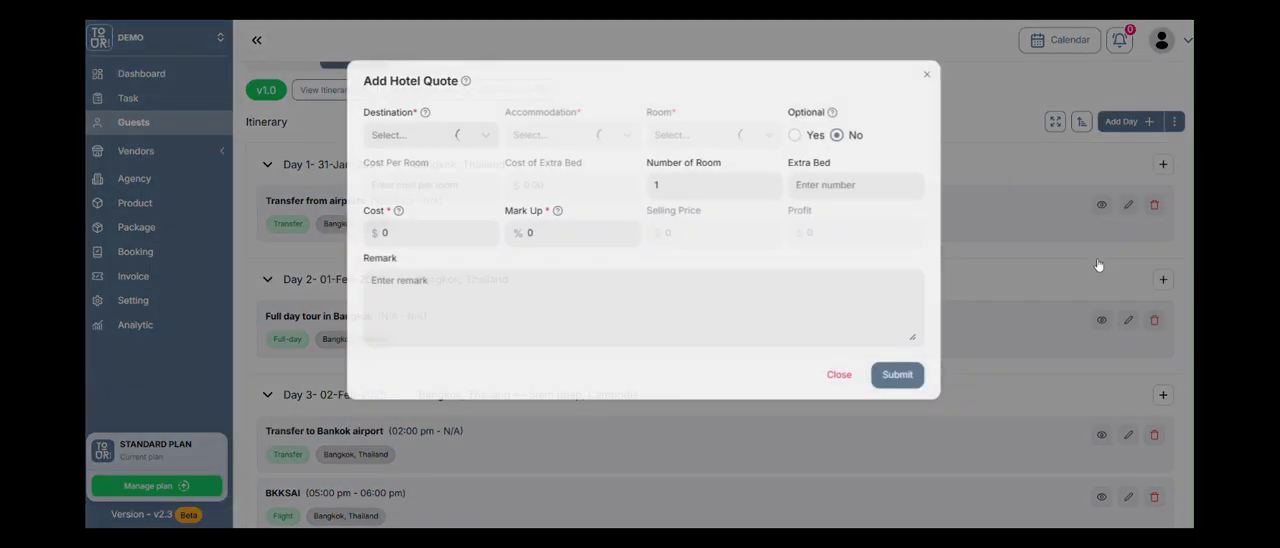
click(840, 375)
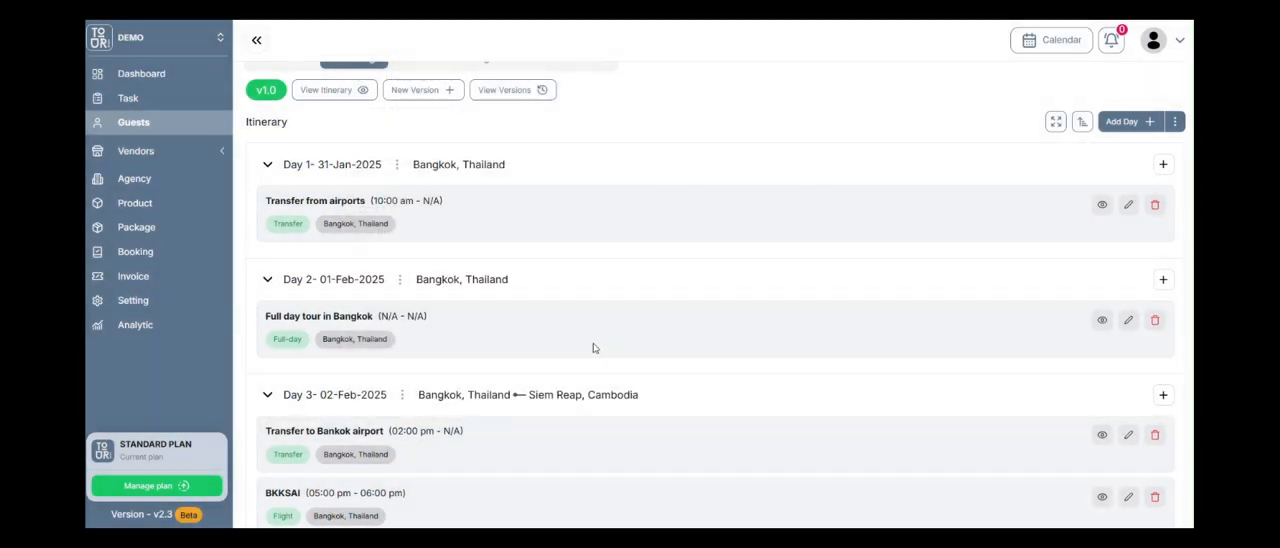
Start a bulk quote addition for the itinerary and exclude Day 6 from the selected days.
scroll(434, 287, down, 5)
scroll(586, 381, up, 5)
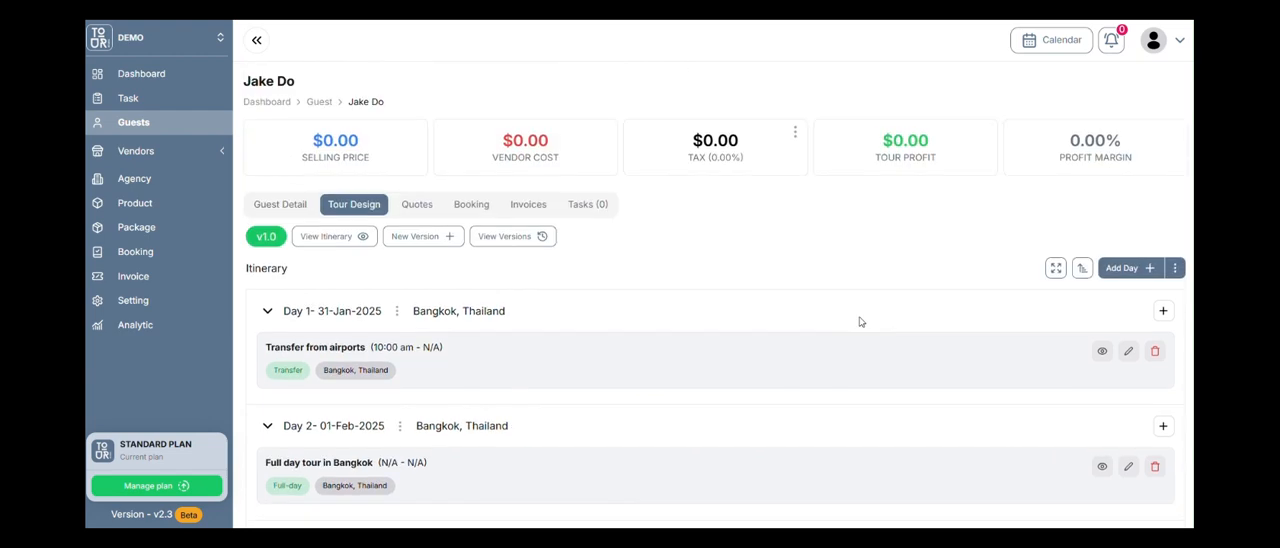
click(1176, 270)
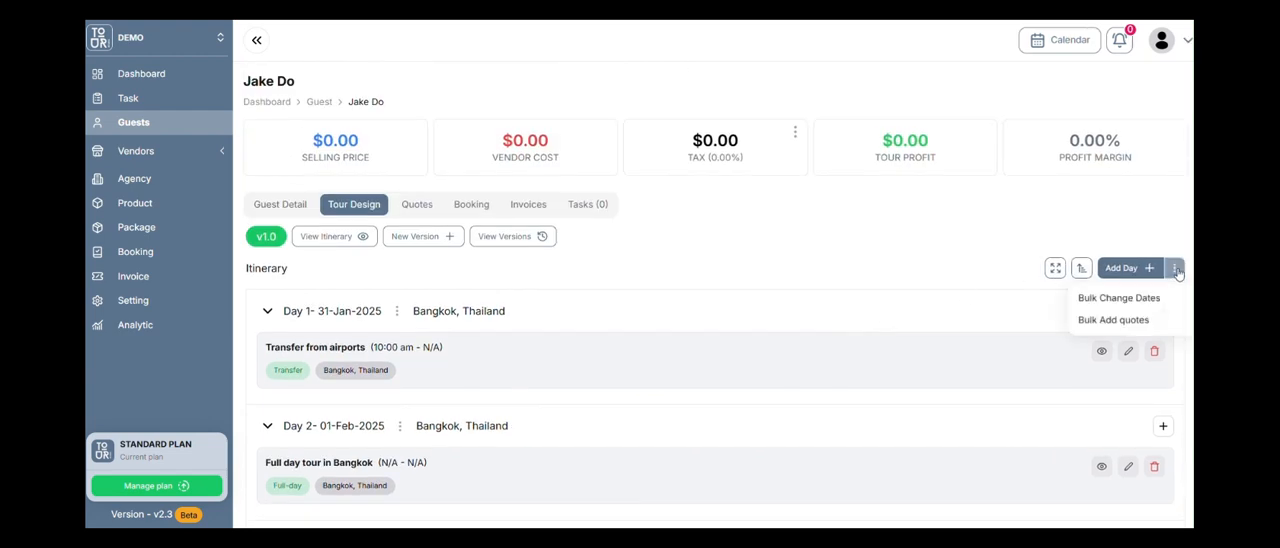
click(1113, 320)
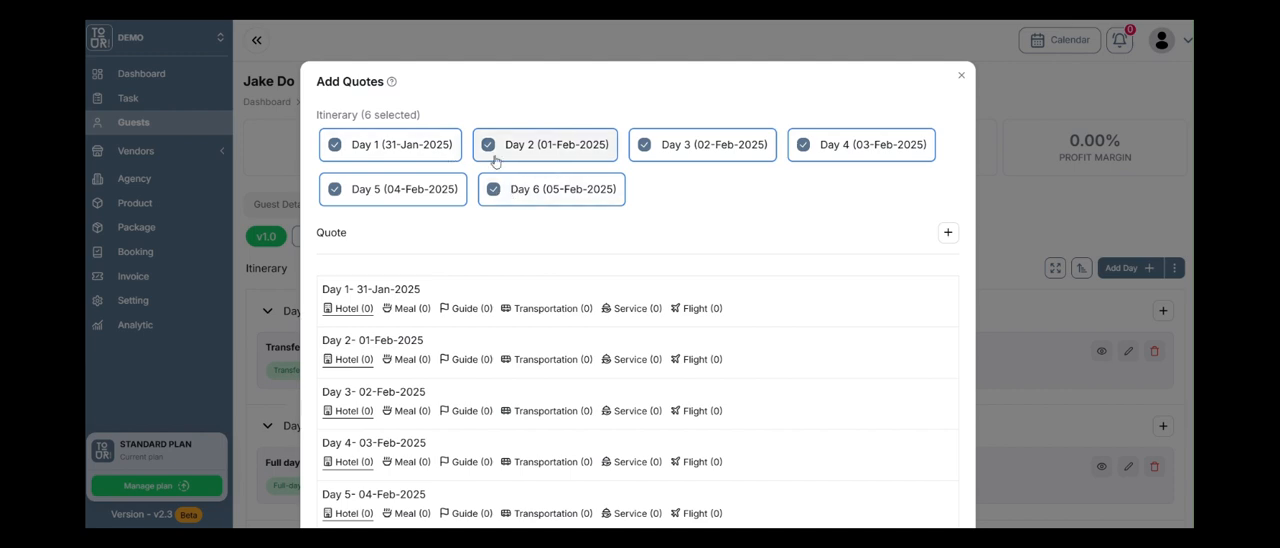
click(492, 190)
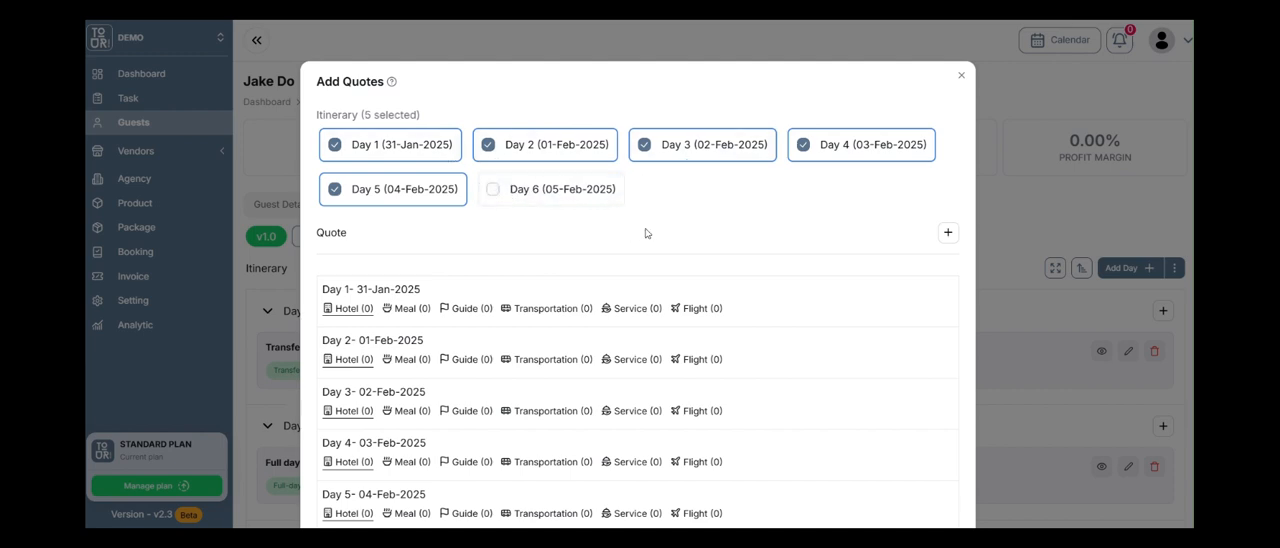
scroll(776, 231, down, 1)
click(946, 134)
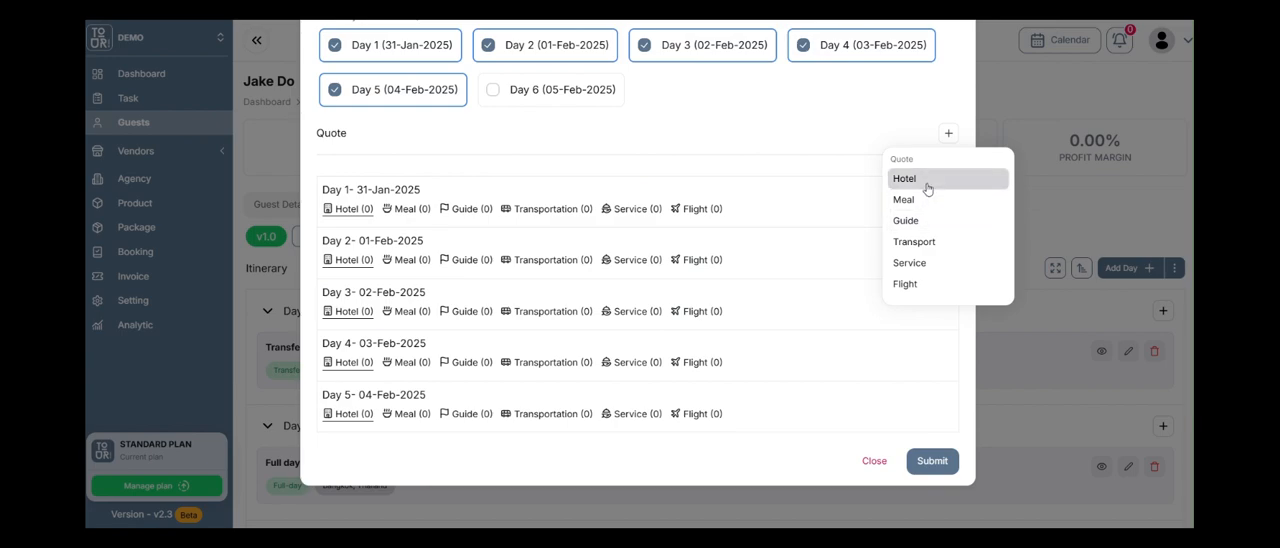
click(926, 179)
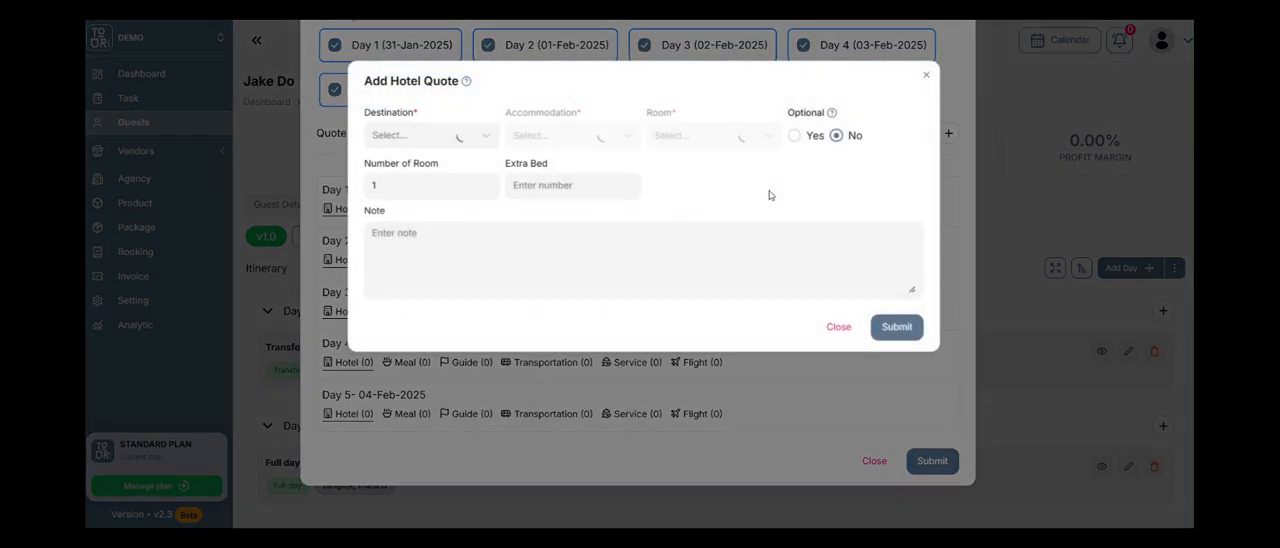
click(838, 327)
Exclude Days 3, 4 and 5 so the bulk quotes apply only to Days 1 and 2.
scroll(671, 107, up, 1)
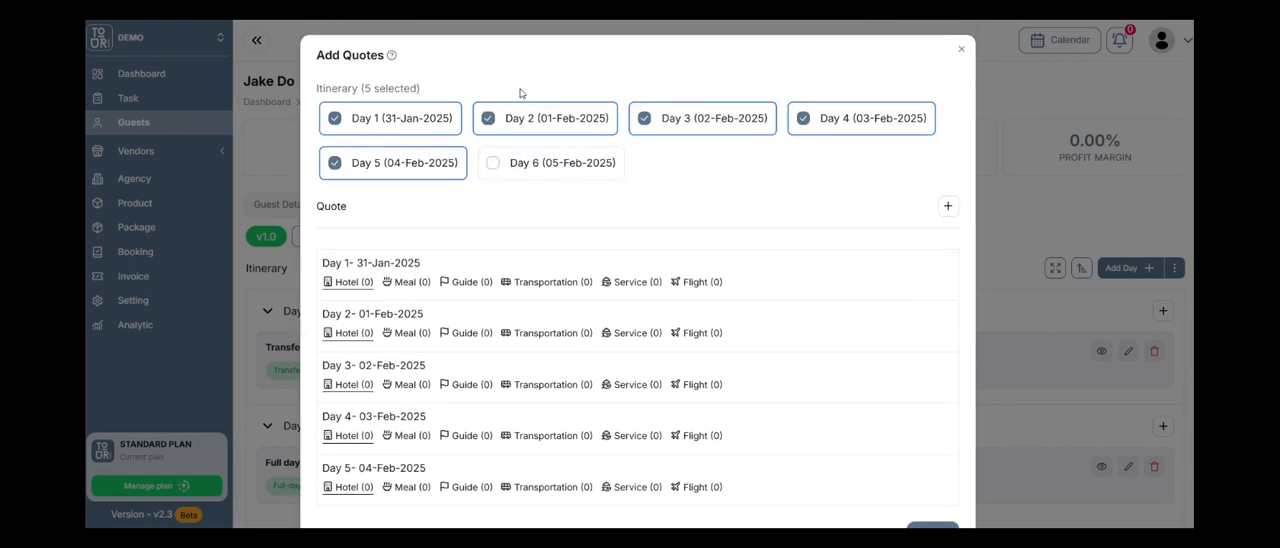
click(650, 119)
click(812, 119)
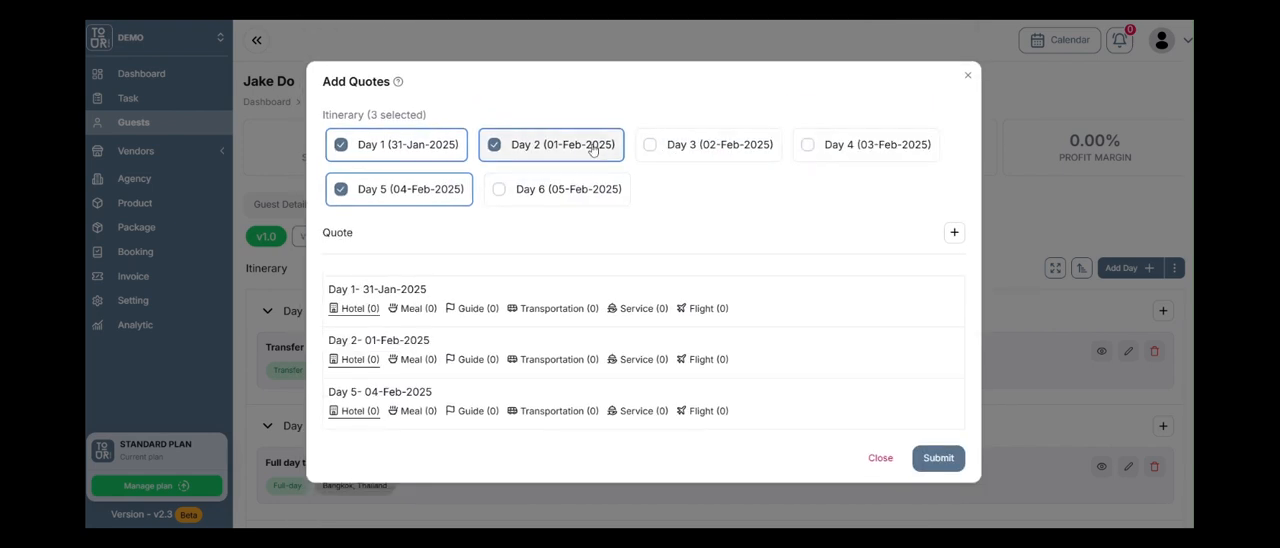
click(426, 190)
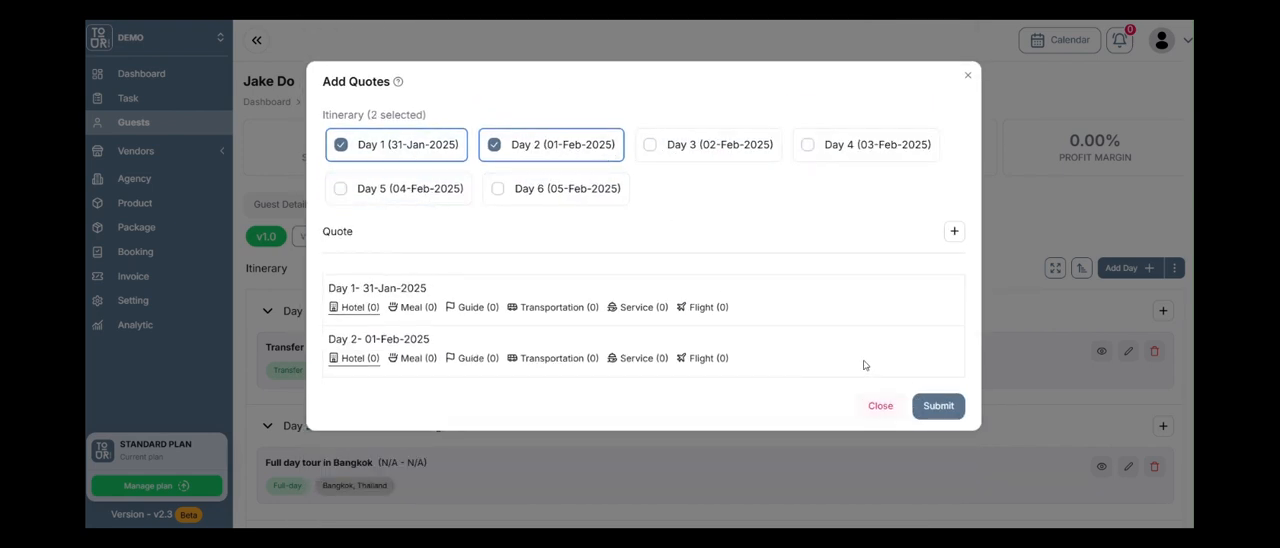
Fill in a hotel quote for Days 1 and 2 with destination Bangkok, Thailand, accommodation Bangkok Boutique and room Standard Double.
click(953, 232)
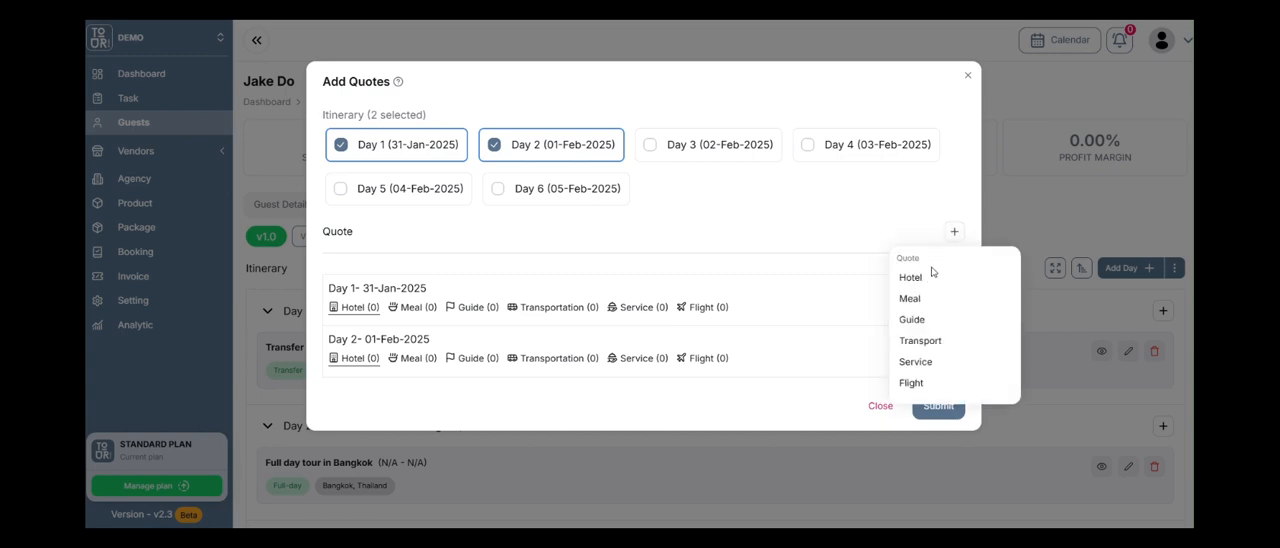
click(910, 277)
click(460, 135)
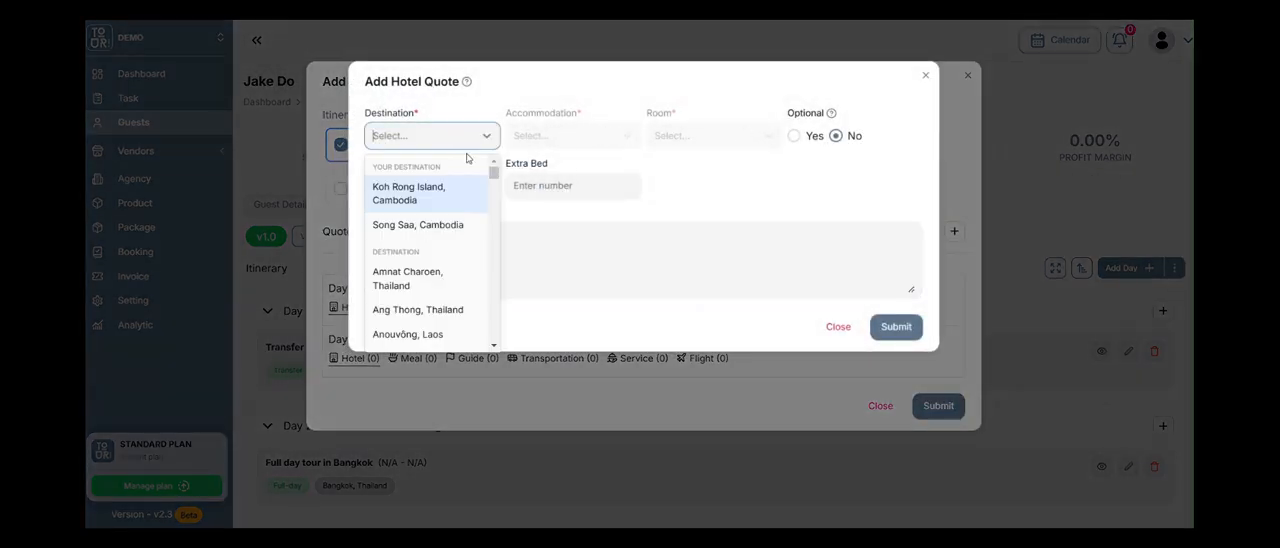
text(bangkok)
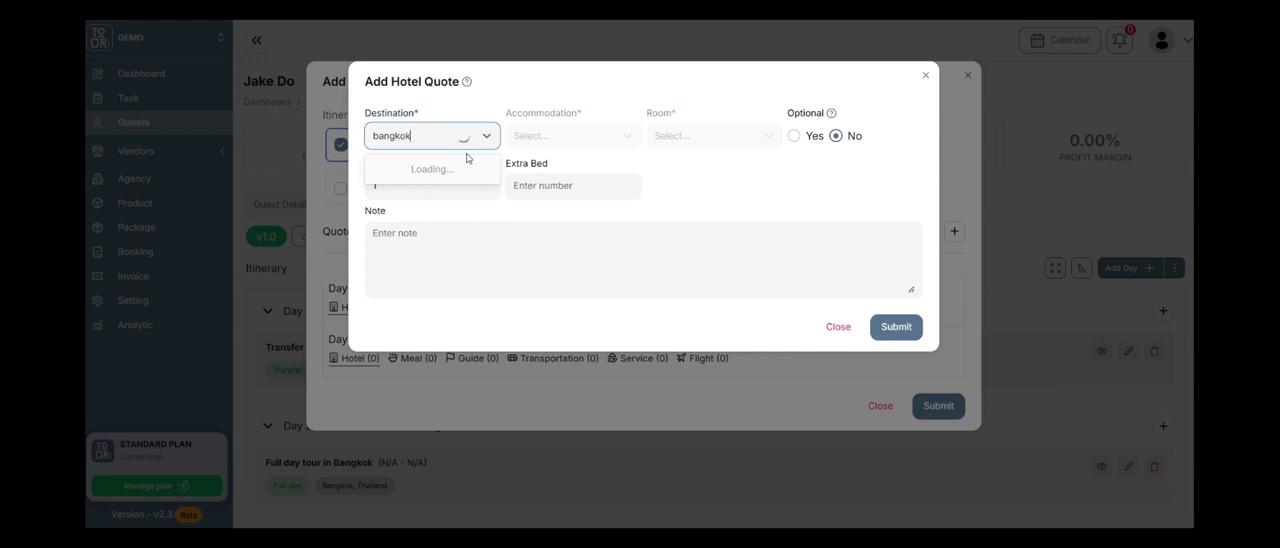
click(441, 184)
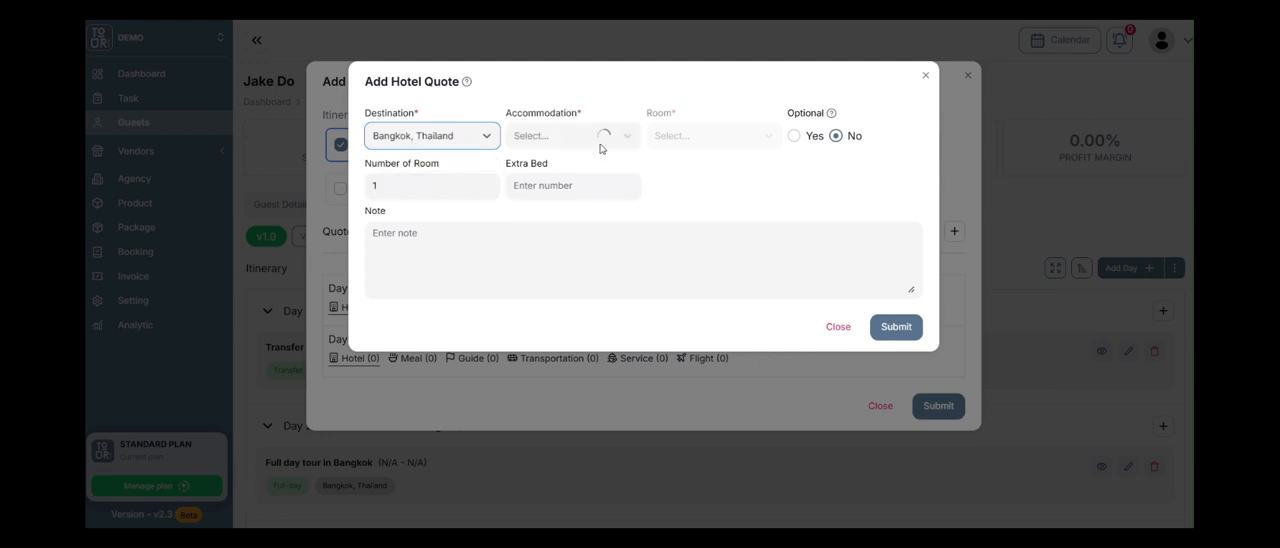
click(600, 136)
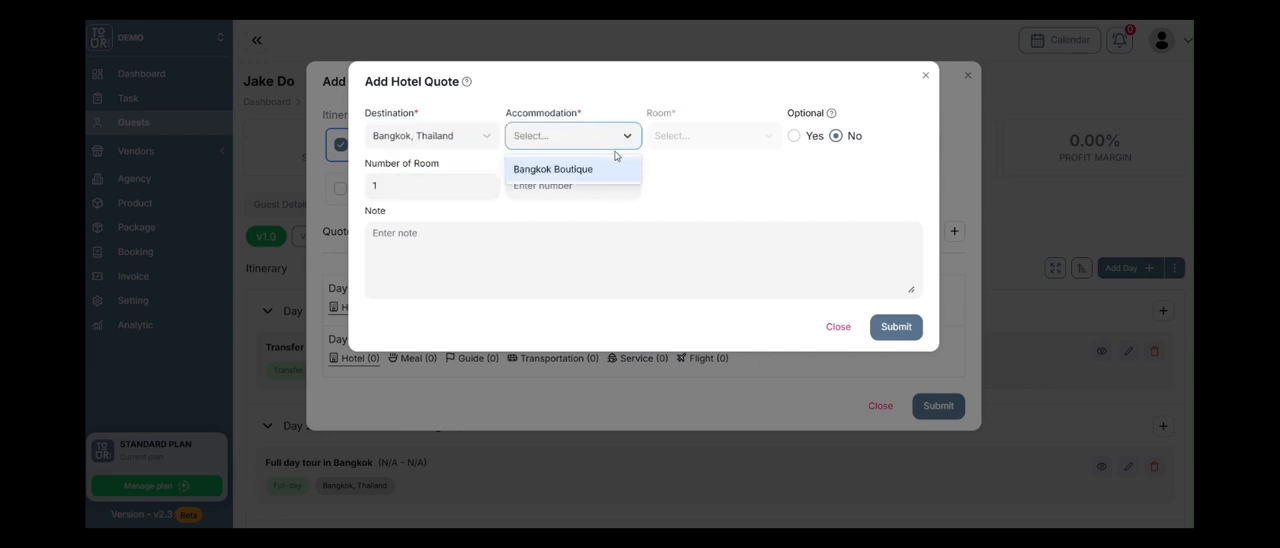
click(598, 168)
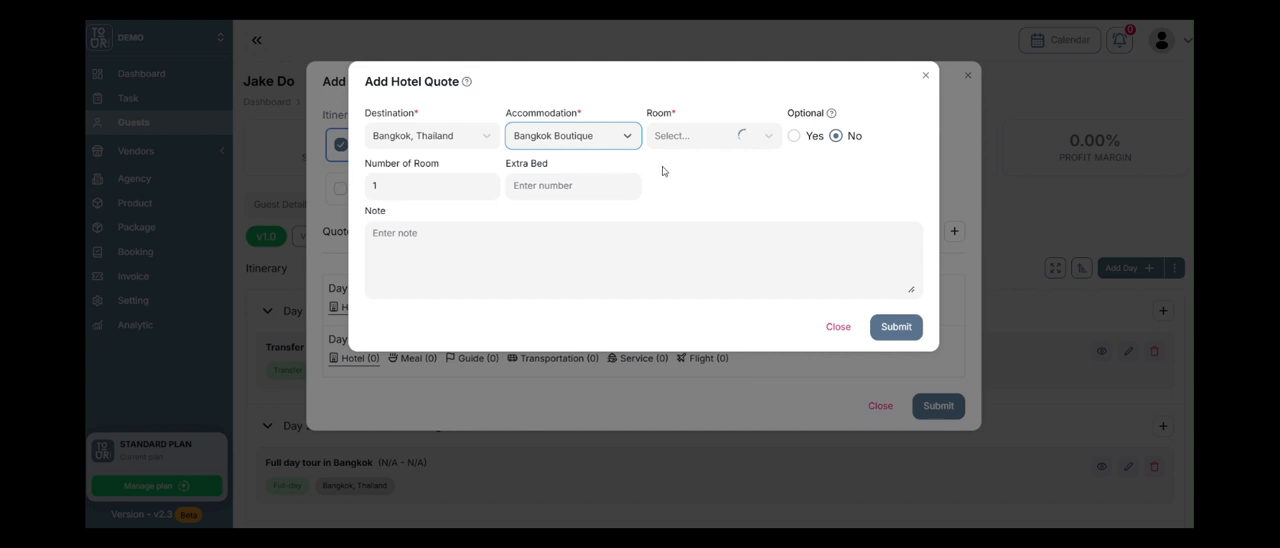
click(765, 135)
click(700, 169)
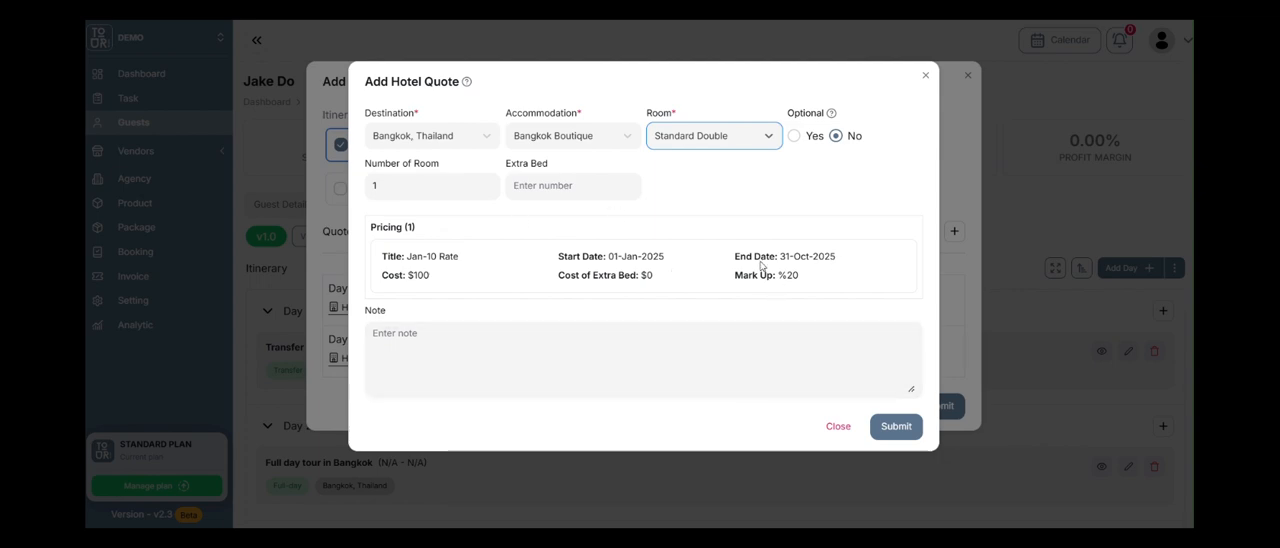
Add the Bangkok Boutique hotel quote and submit the bulk quotes for Days 1 and 2.
click(895, 426)
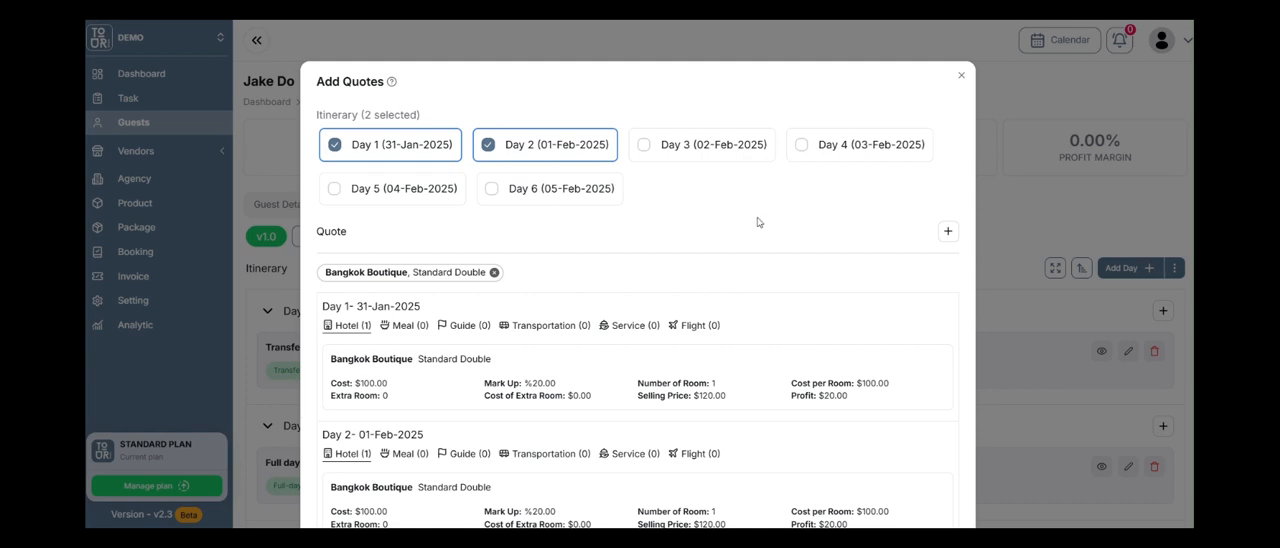
scroll(674, 215, down, 2)
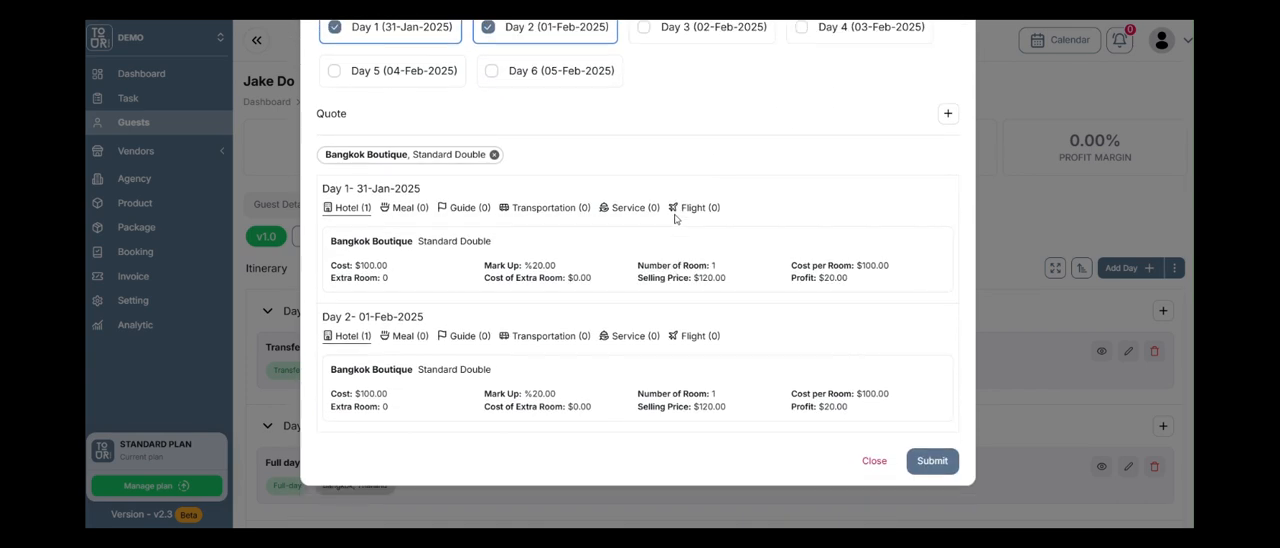
scroll(674, 219, up, 2)
scroll(680, 220, down, 2)
click(920, 456)
Start another bulk quote addition and exclude Days 1, 2 and 6 so that only Days 3 to 5 are selected.
scroll(888, 291, down, 9)
scroll(900, 282, up, 6)
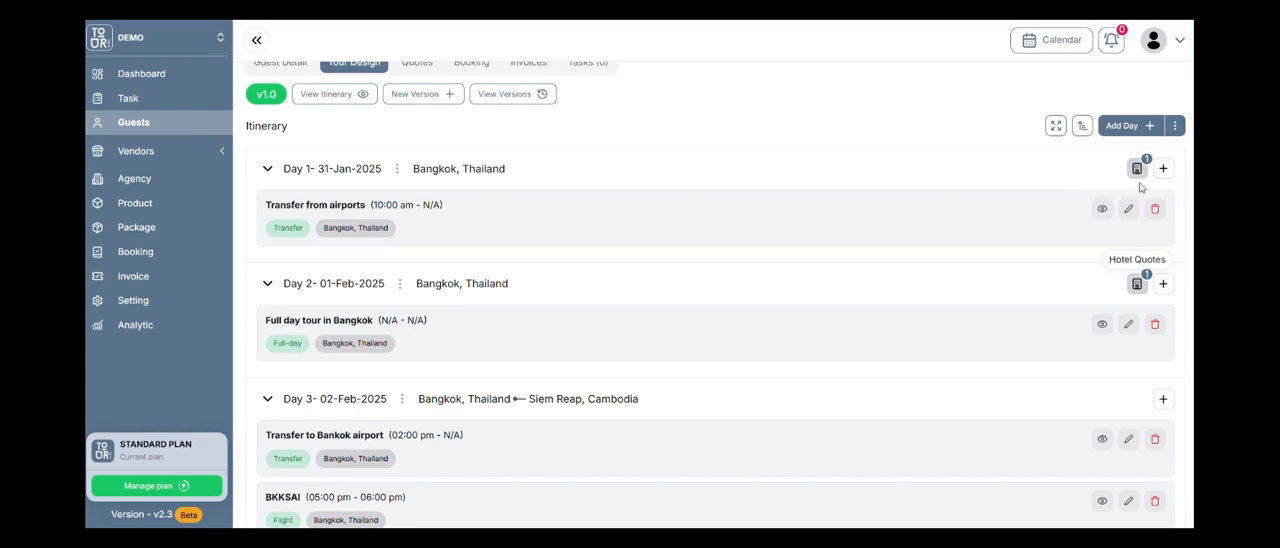
scroll(1133, 283, down, 2)
scroll(1145, 260, up, 3)
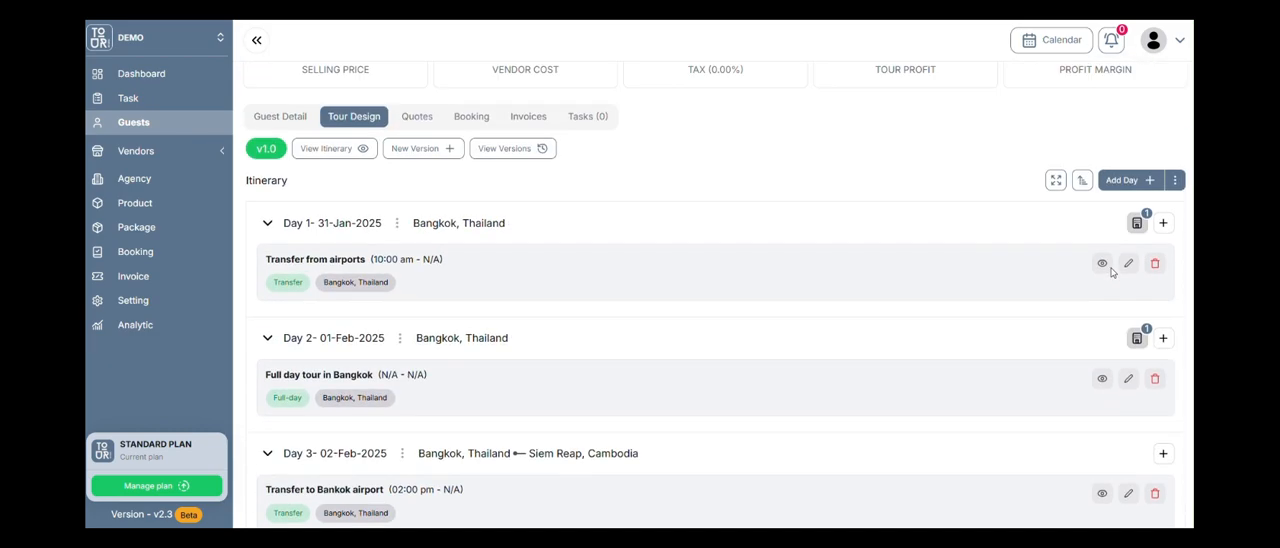
click(1174, 199)
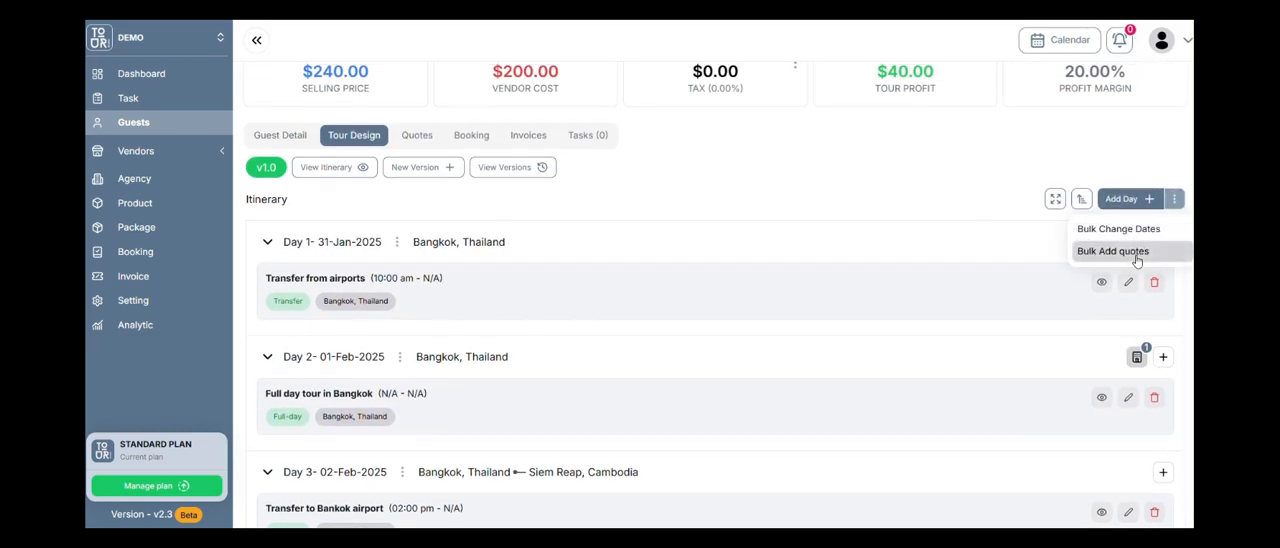
click(1130, 251)
click(487, 144)
click(400, 145)
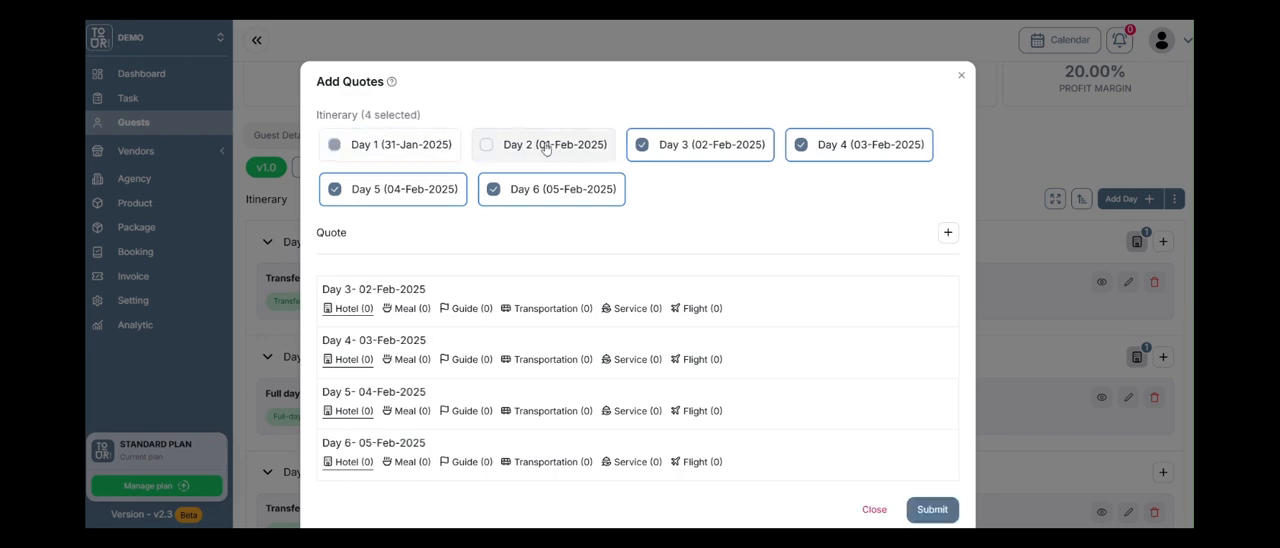
click(589, 183)
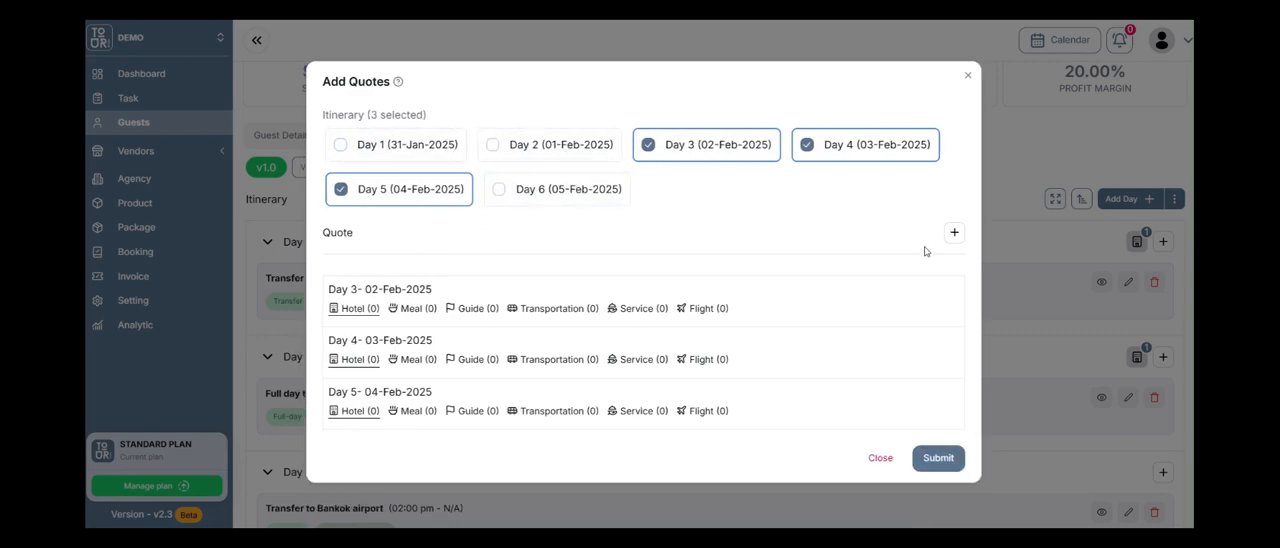
Fill in a hotel quote for Days 3 to 5 with destination Siem Reap, Cambodia, accommodation Siem Reap Hotel and room Deluxe Room.
click(954, 233)
click(901, 279)
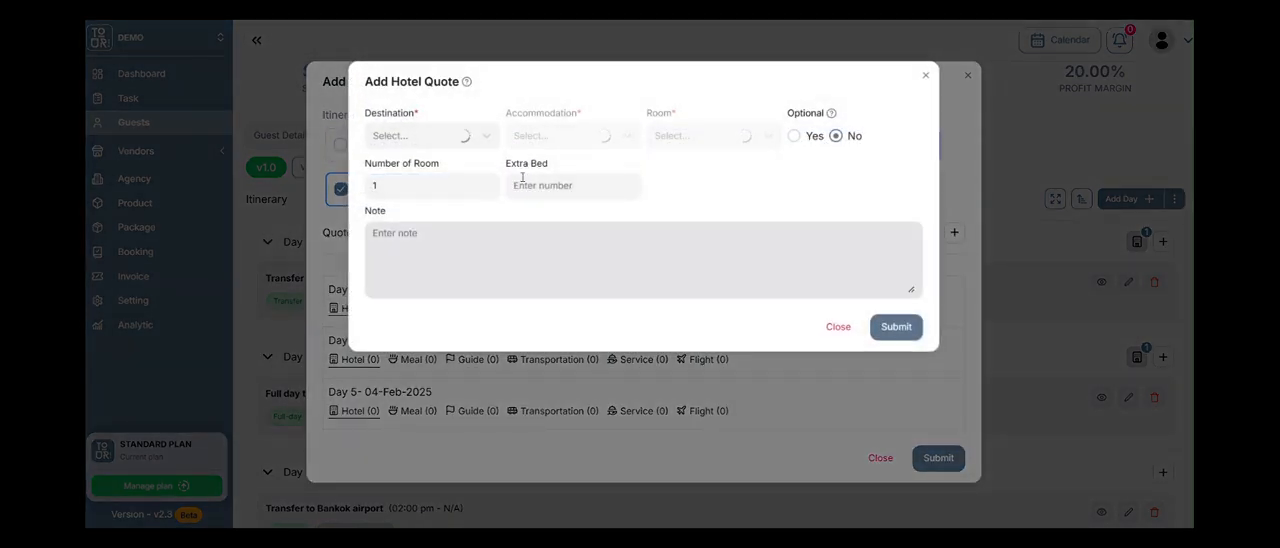
click(423, 135)
text(siem reap)
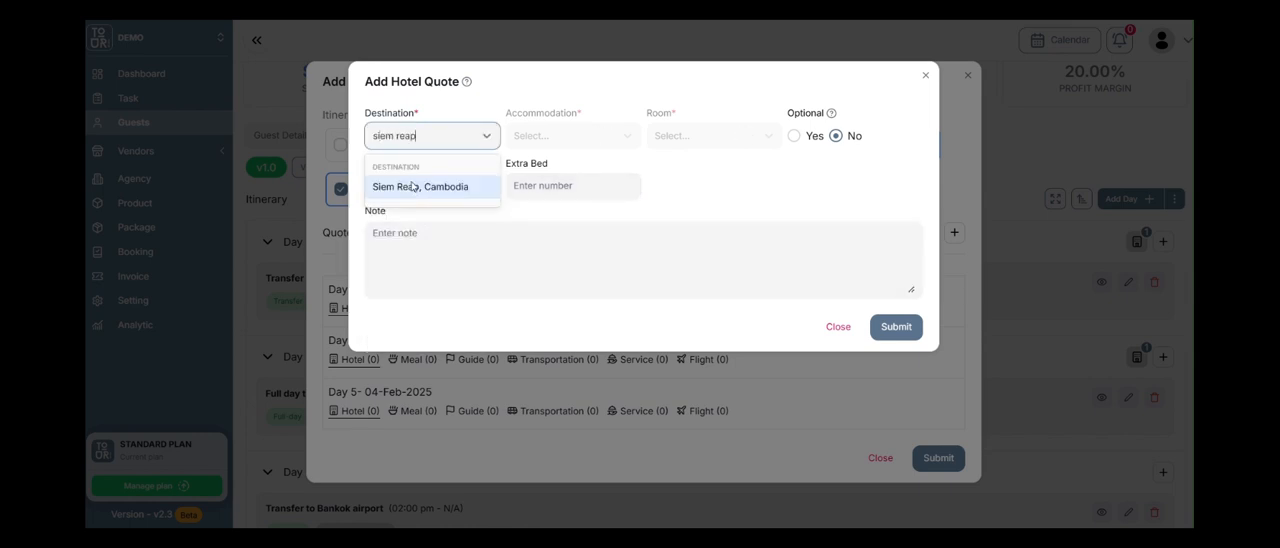
click(429, 189)
click(543, 140)
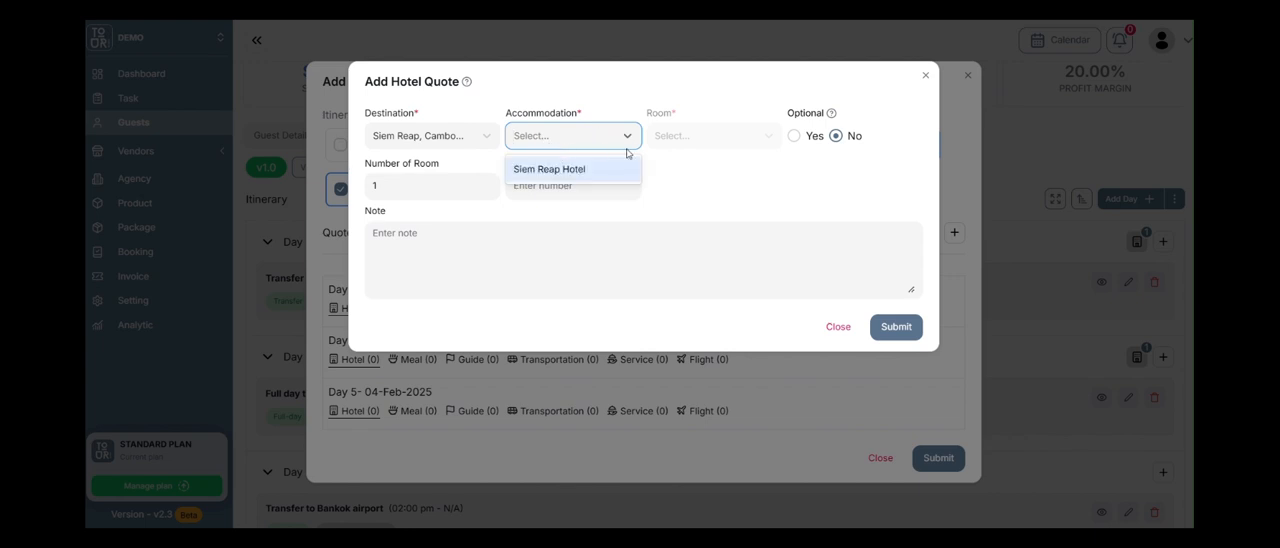
click(548, 169)
click(673, 141)
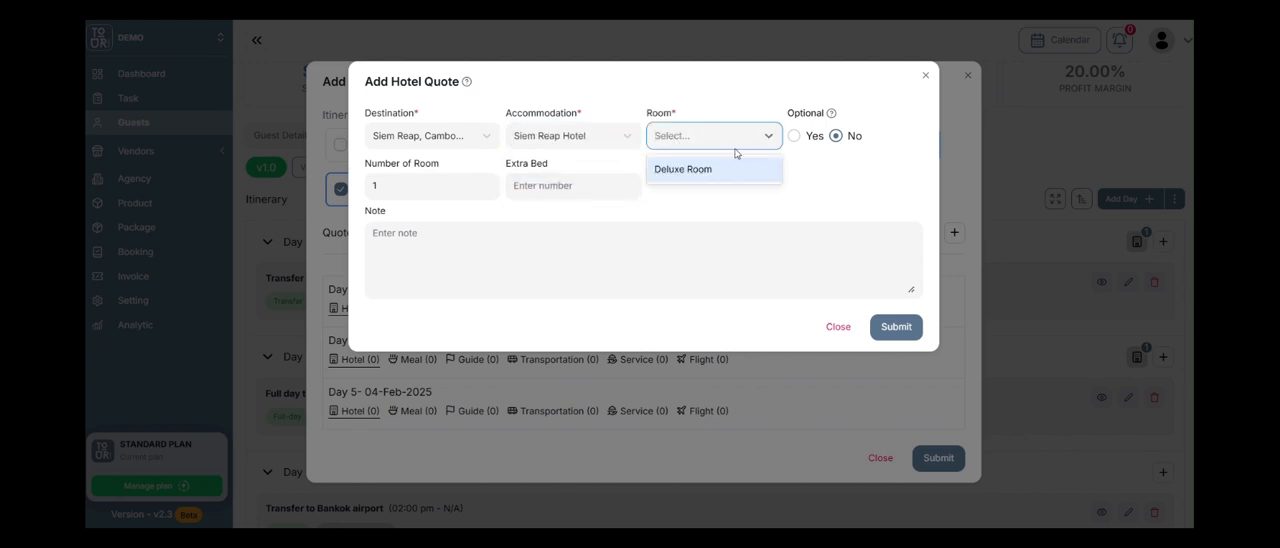
click(736, 168)
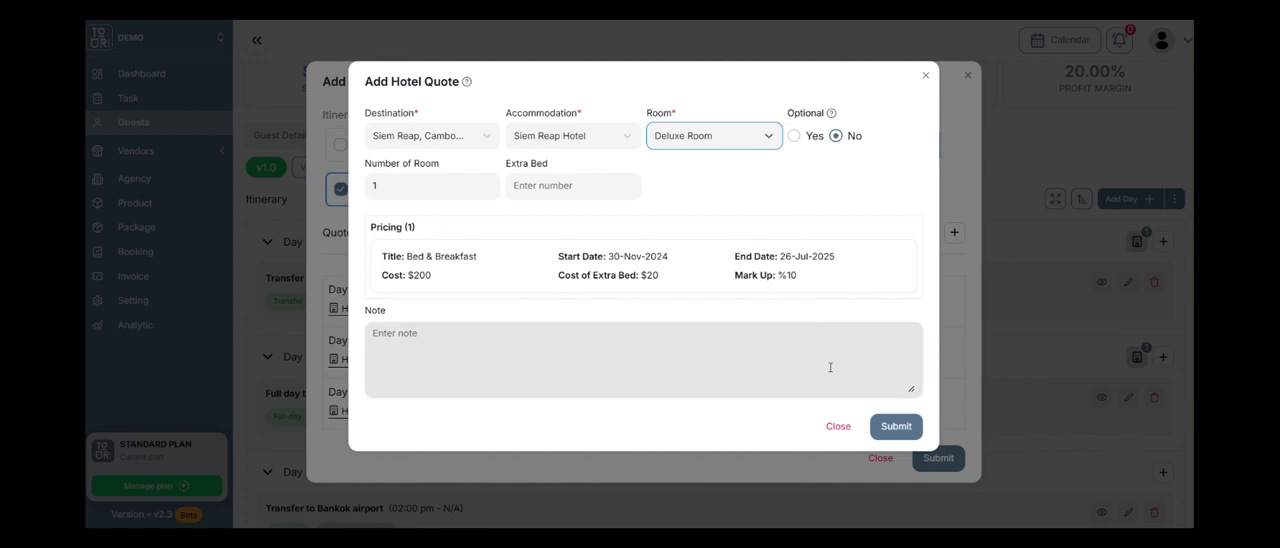
Add the Siem Reap Hotel quote and submit the bulk quotes for Days 3 to 5.
click(894, 427)
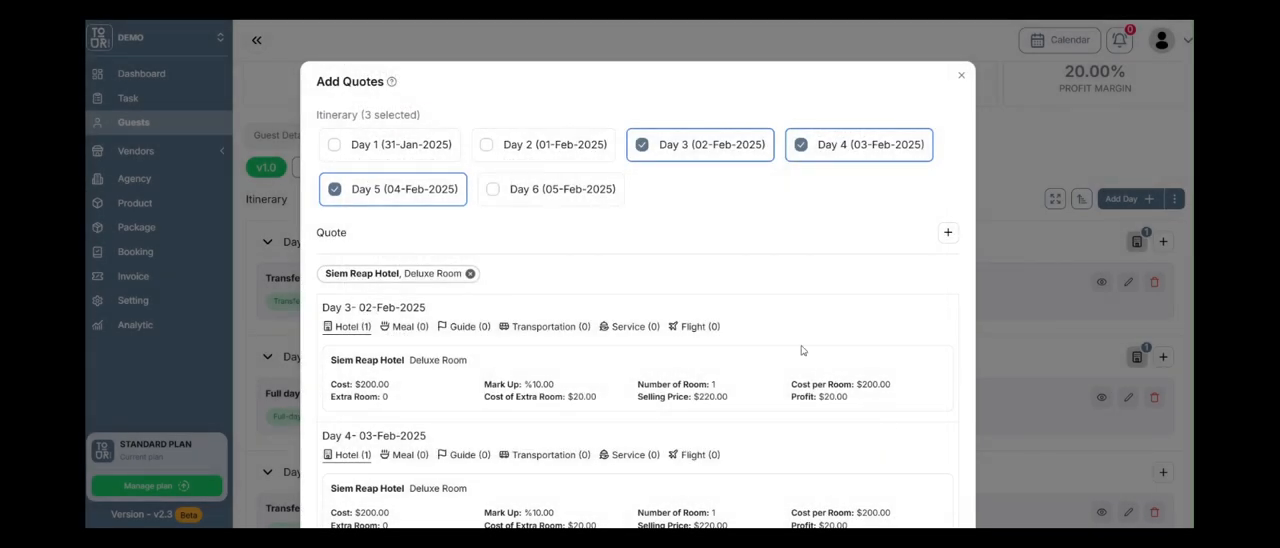
scroll(801, 350, down, 5)
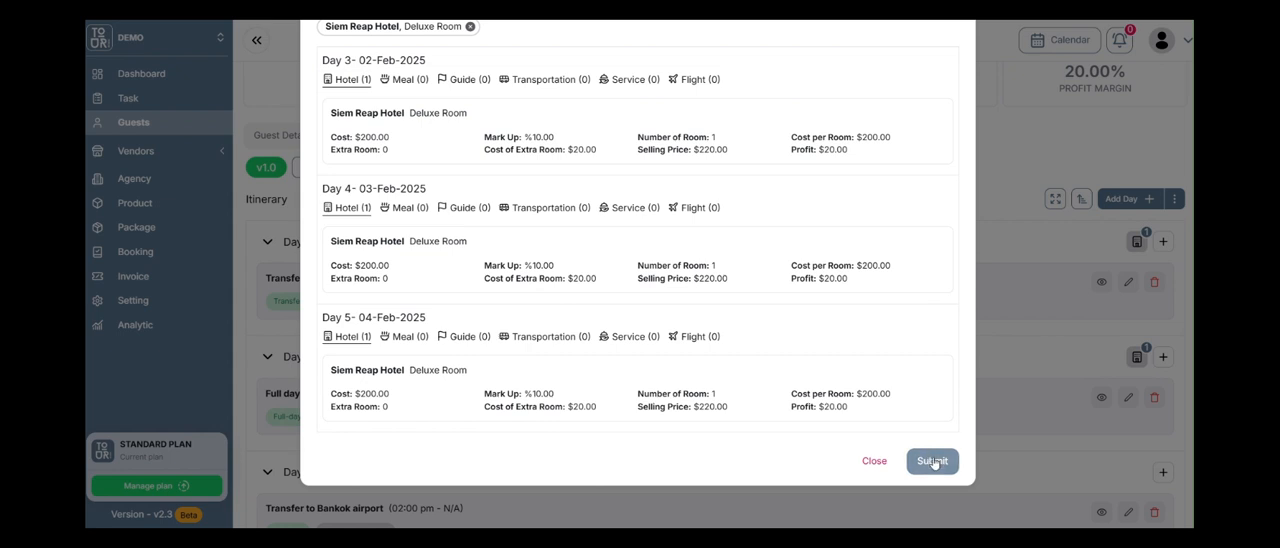
click(933, 462)
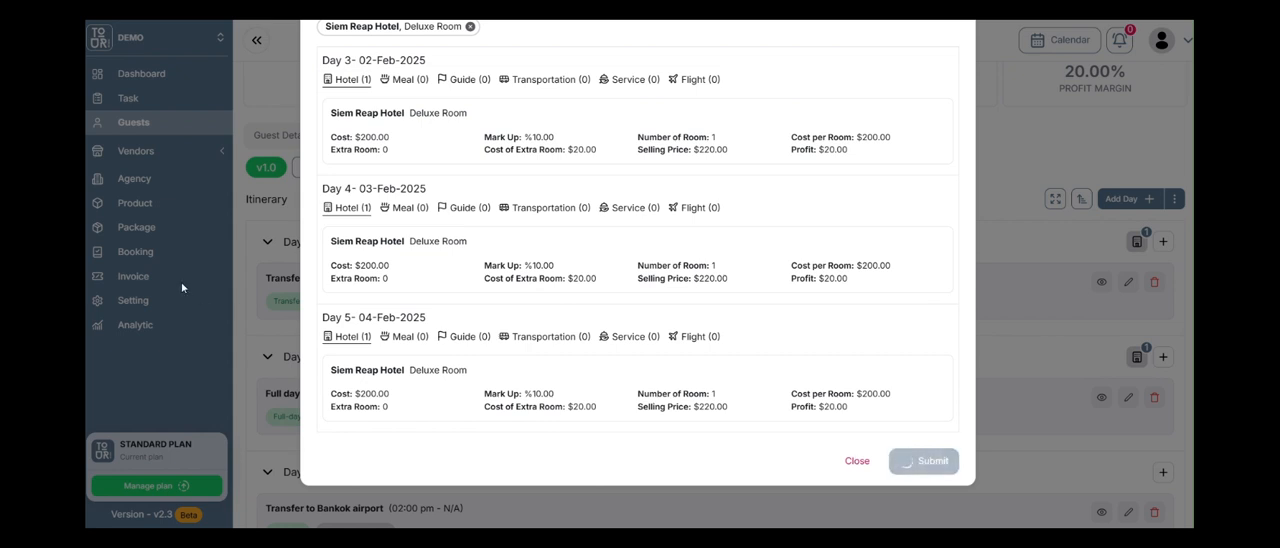
Review the itinerary's quotes and collapse all days into a compact list.
scroll(182, 277, down, 6)
scroll(855, 336, up, 3)
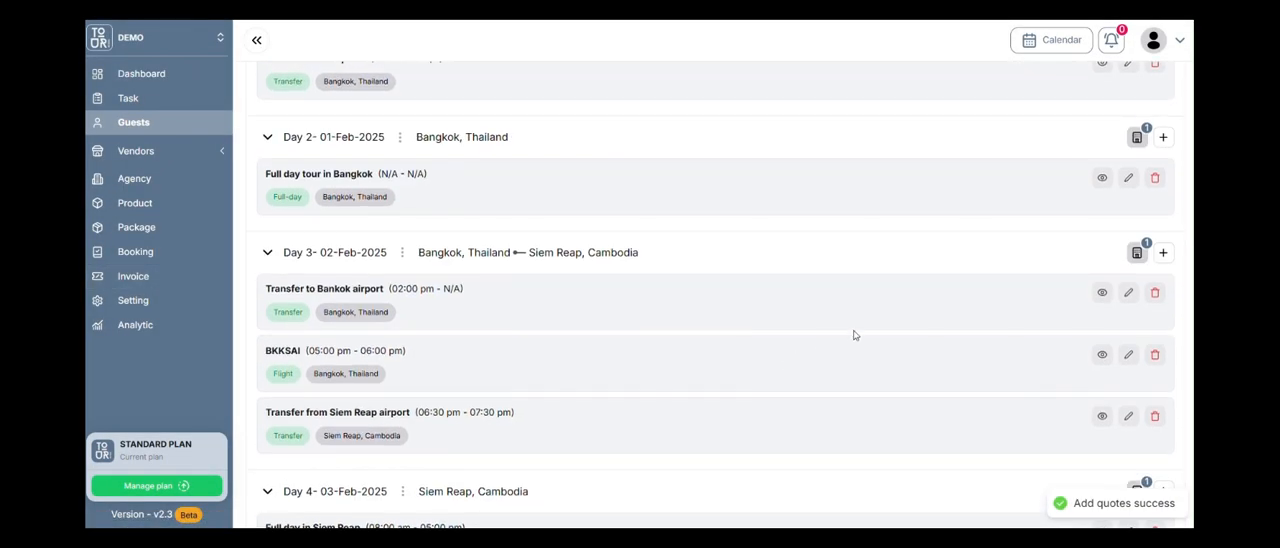
scroll(854, 335, up, 3)
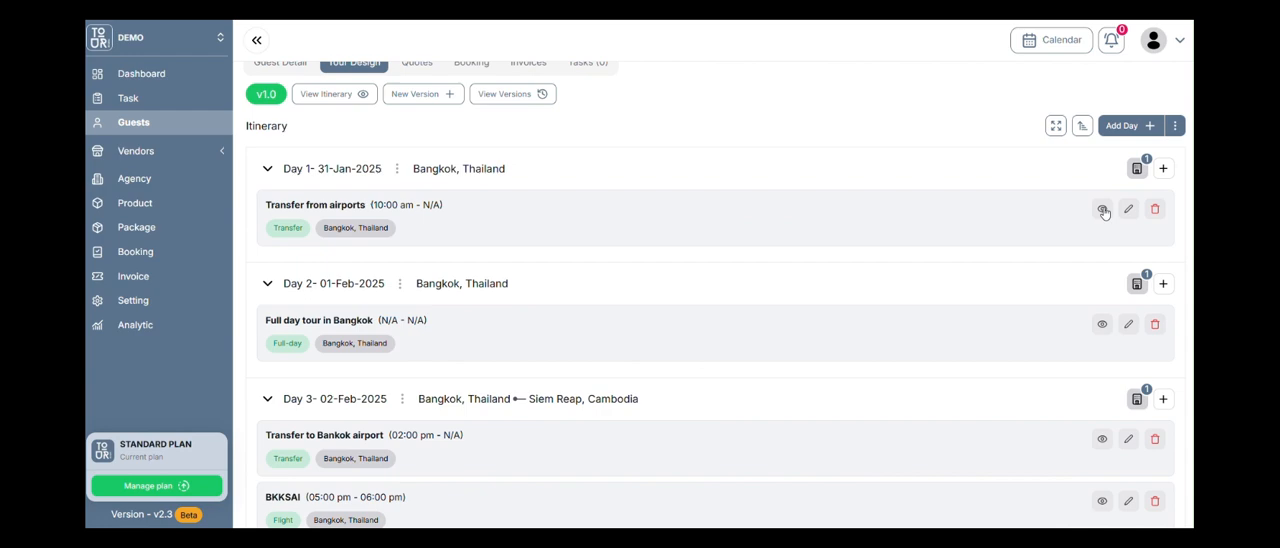
click(1055, 126)
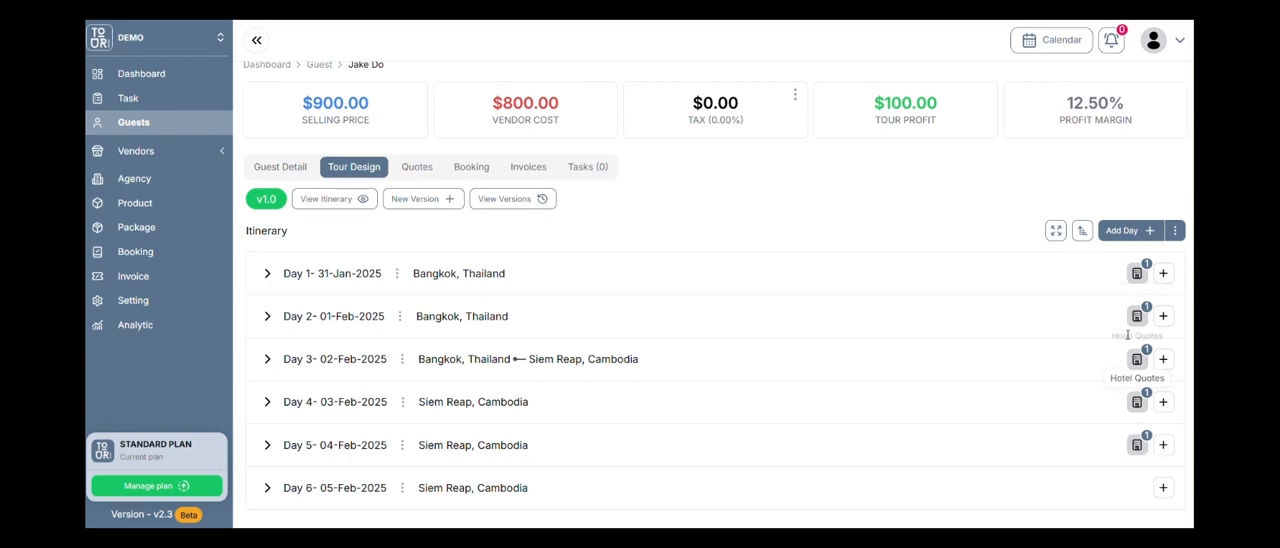
Start a bulk guide quote for all six itinerary days with destination Siem Reap, Cambodia.
click(1174, 231)
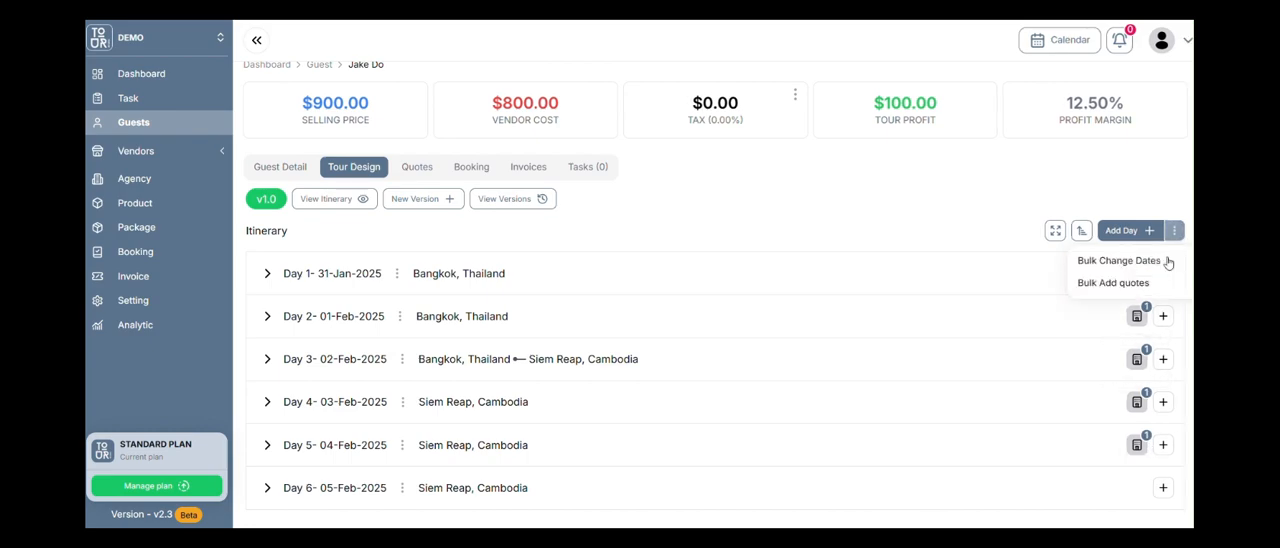
click(1115, 284)
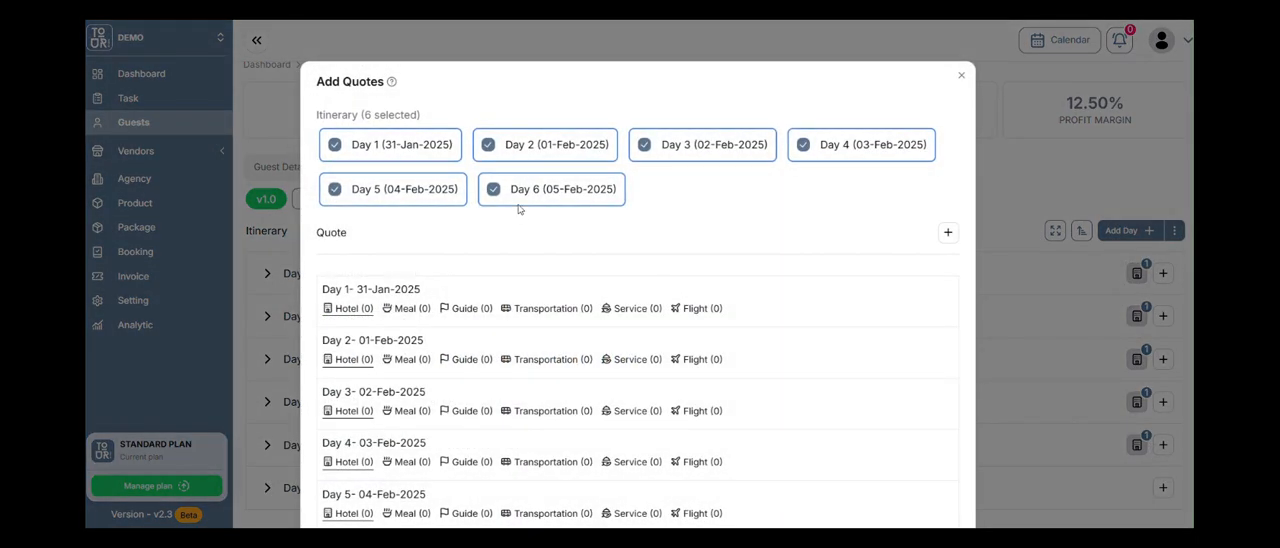
click(948, 233)
click(935, 319)
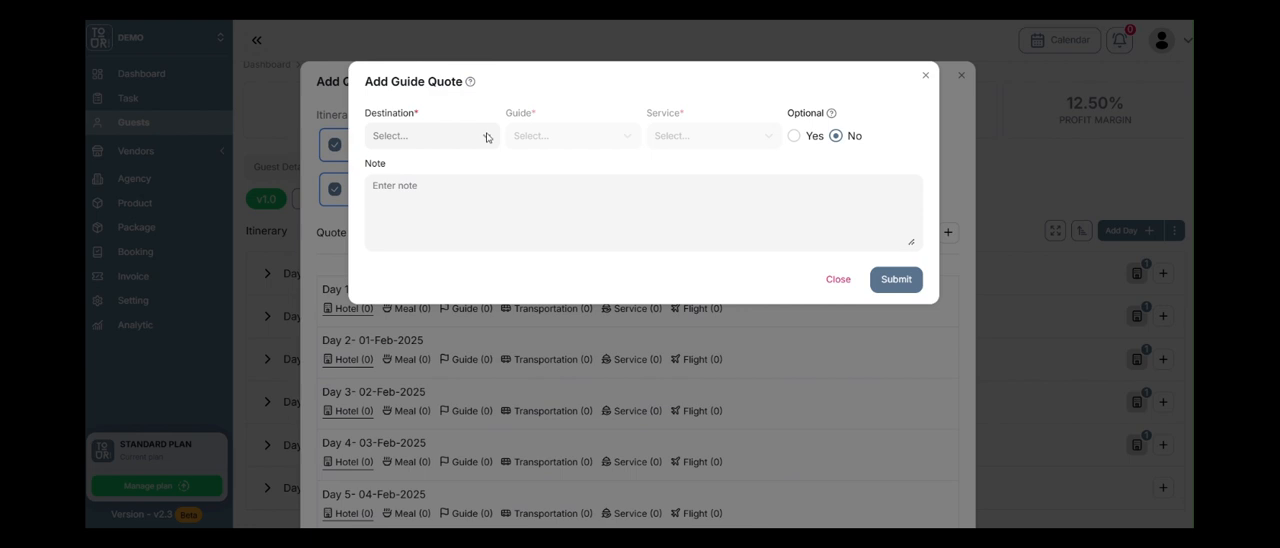
click(481, 141)
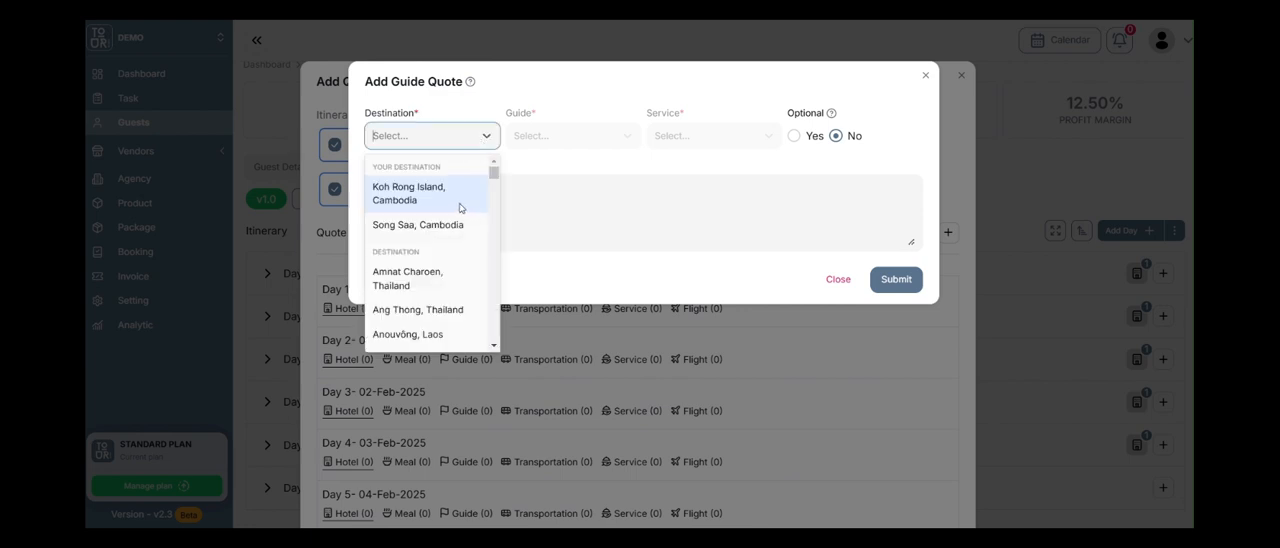
text(siem reap)
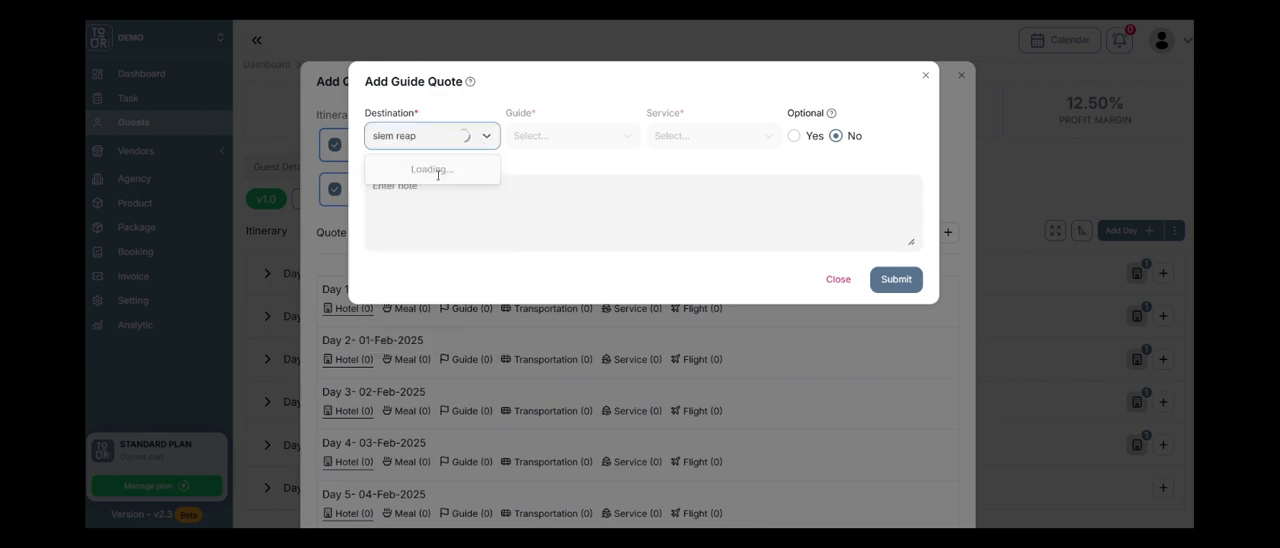
click(432, 186)
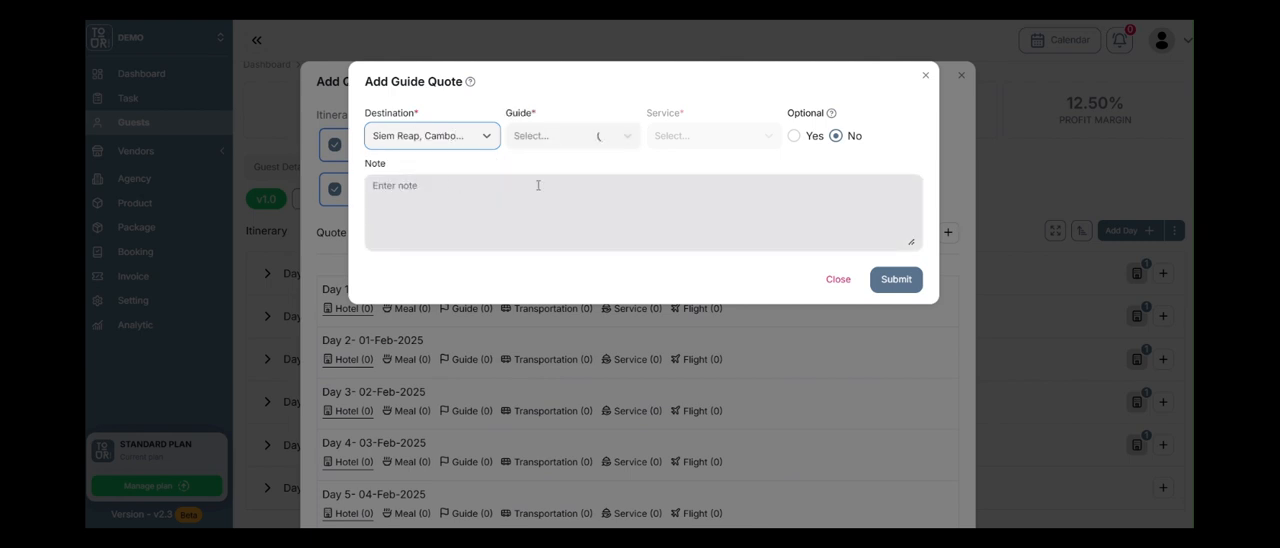
Choose Siem Reap Guide with the English Guiding service and submit the guide quote for all six days.
click(604, 143)
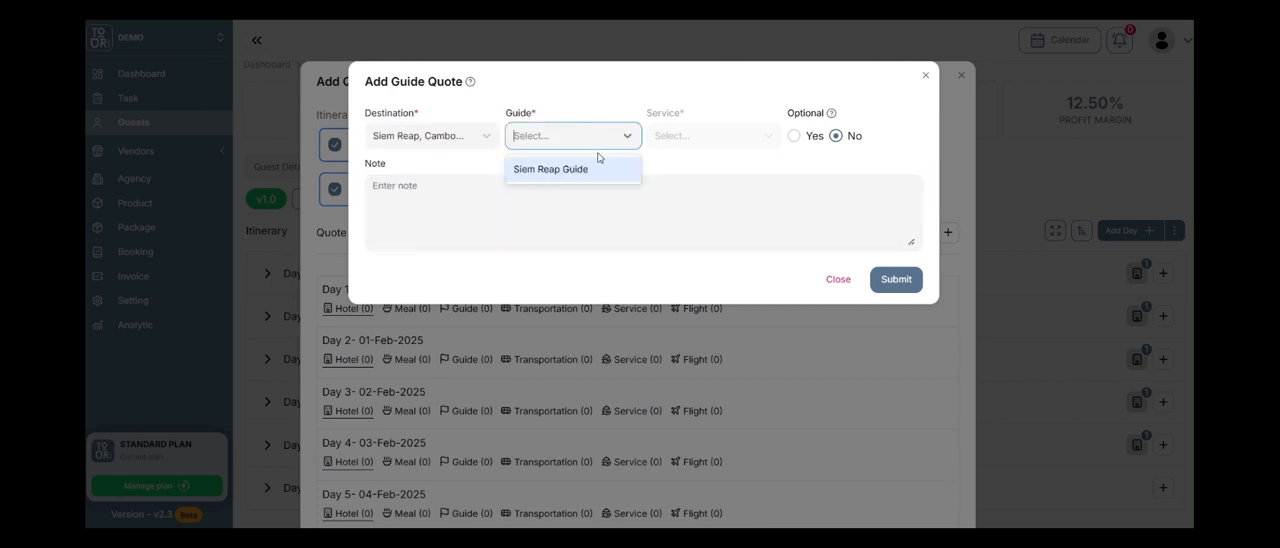
click(600, 168)
click(700, 140)
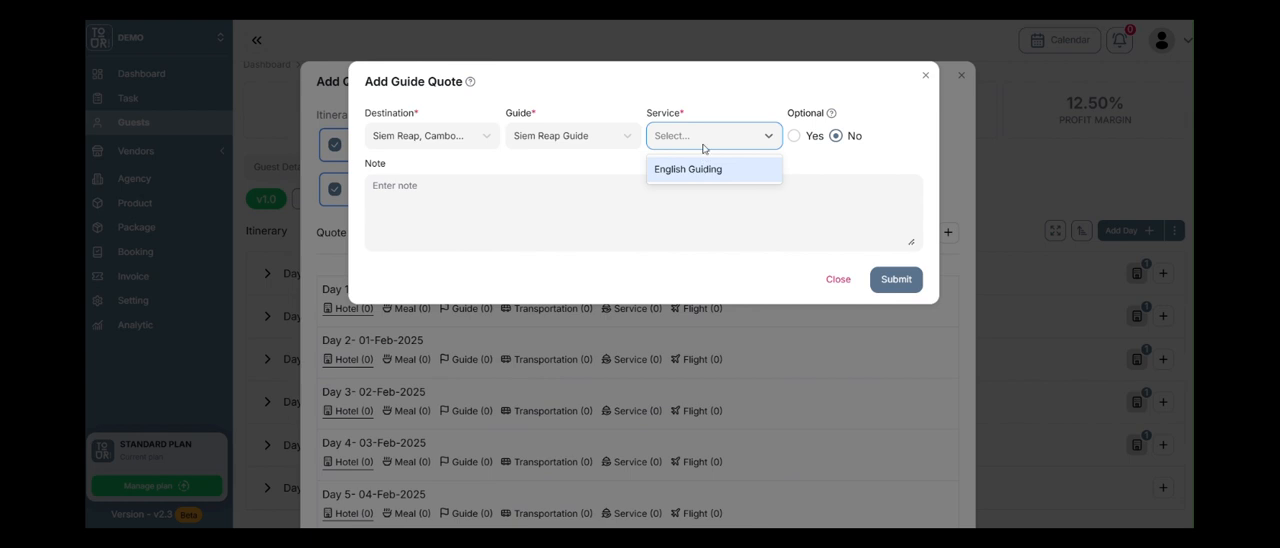
click(700, 170)
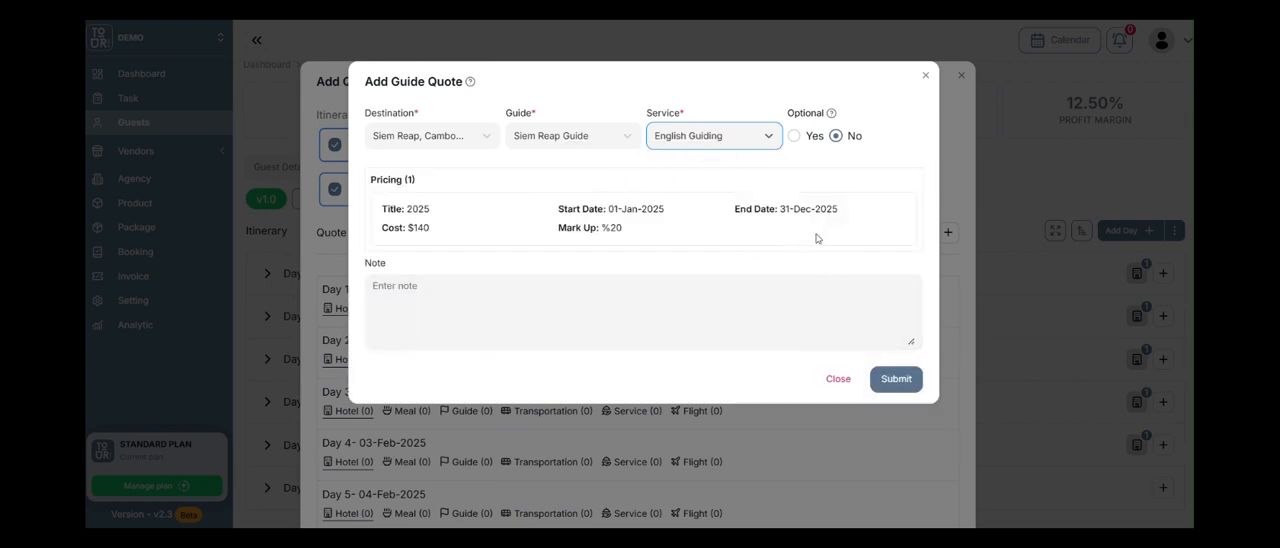
click(893, 382)
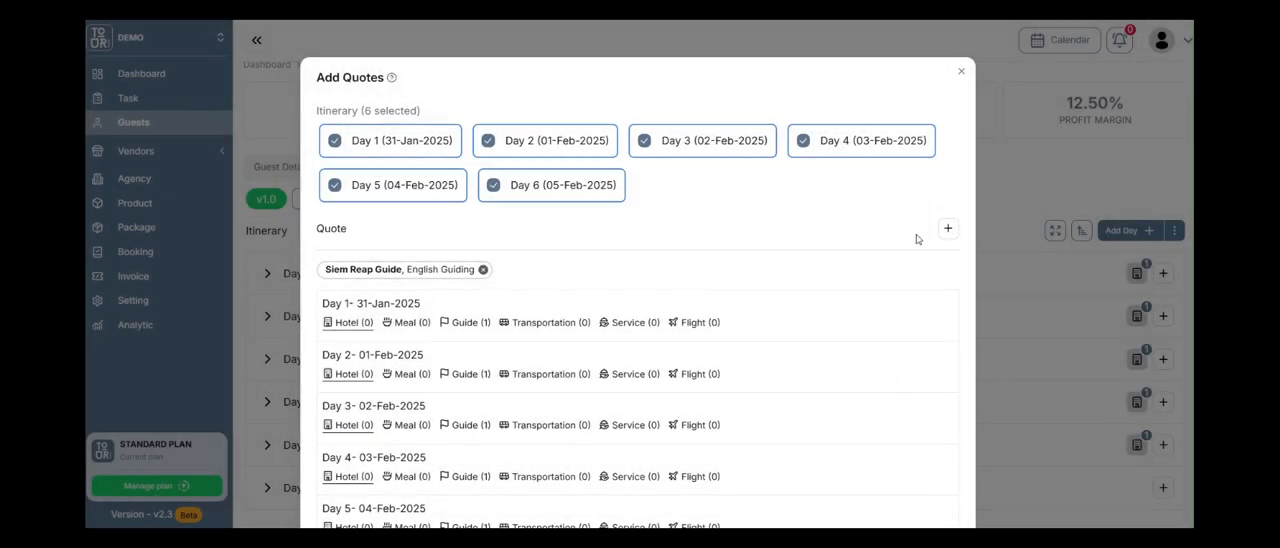
scroll(917, 237, down, 2)
click(946, 466)
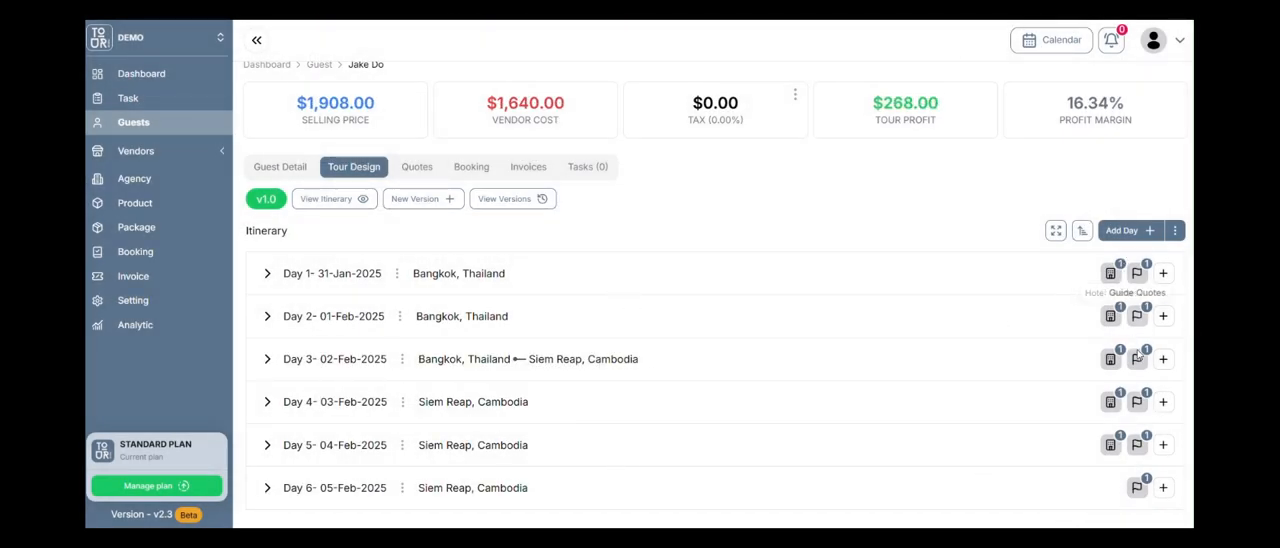
Inspect the details of Day 1's hotel quote, close them and review the tour's price summary.
click(1110, 273)
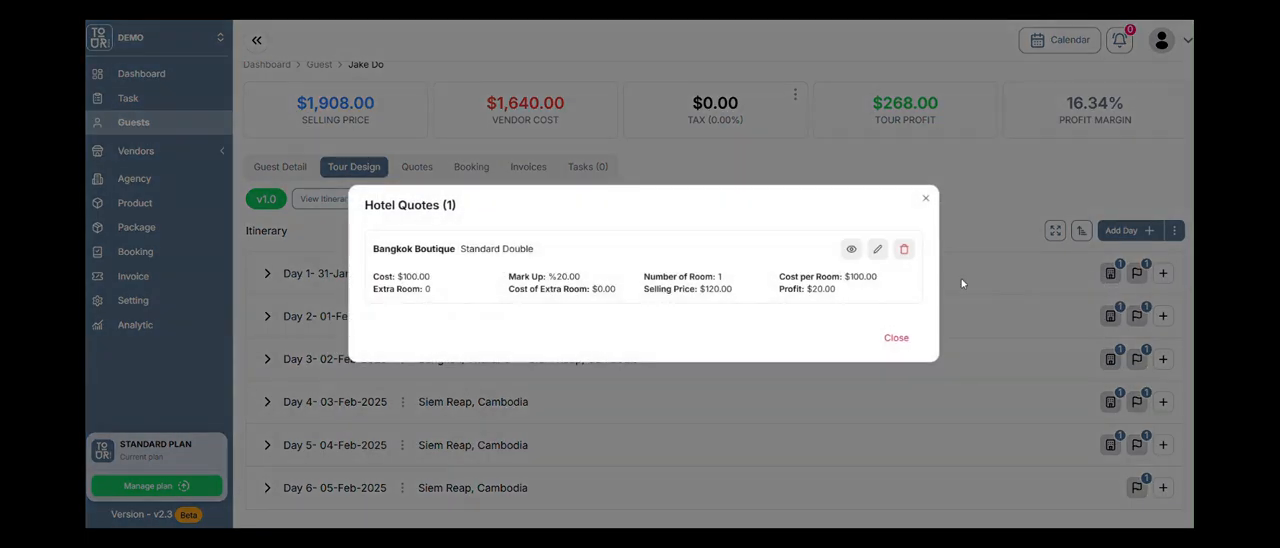
click(851, 249)
click(882, 302)
click(894, 336)
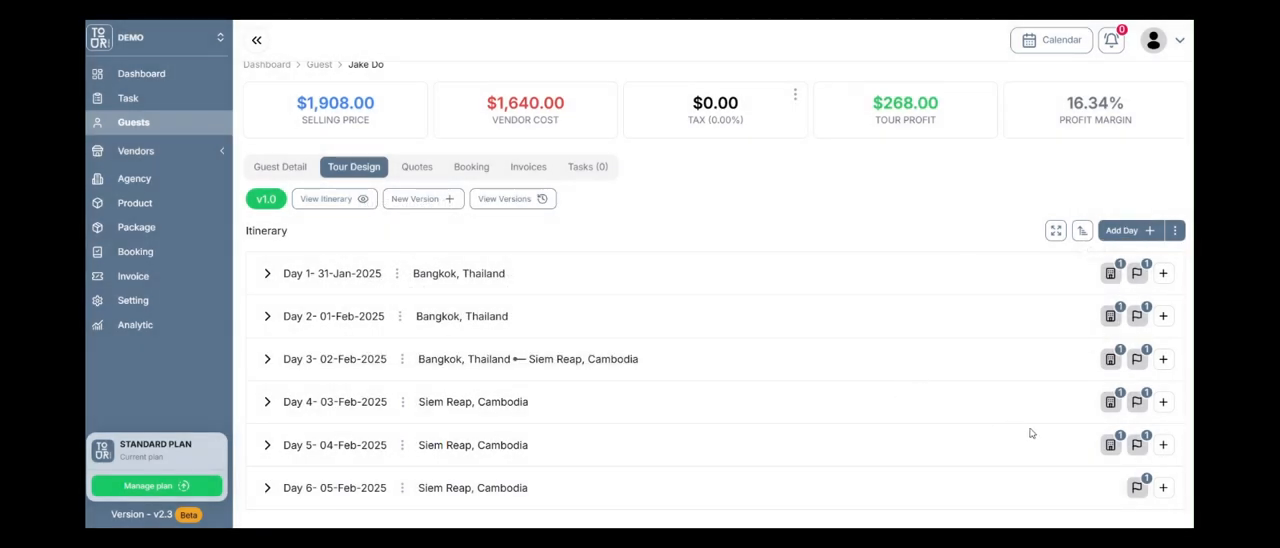
scroll(898, 397, up, 1)
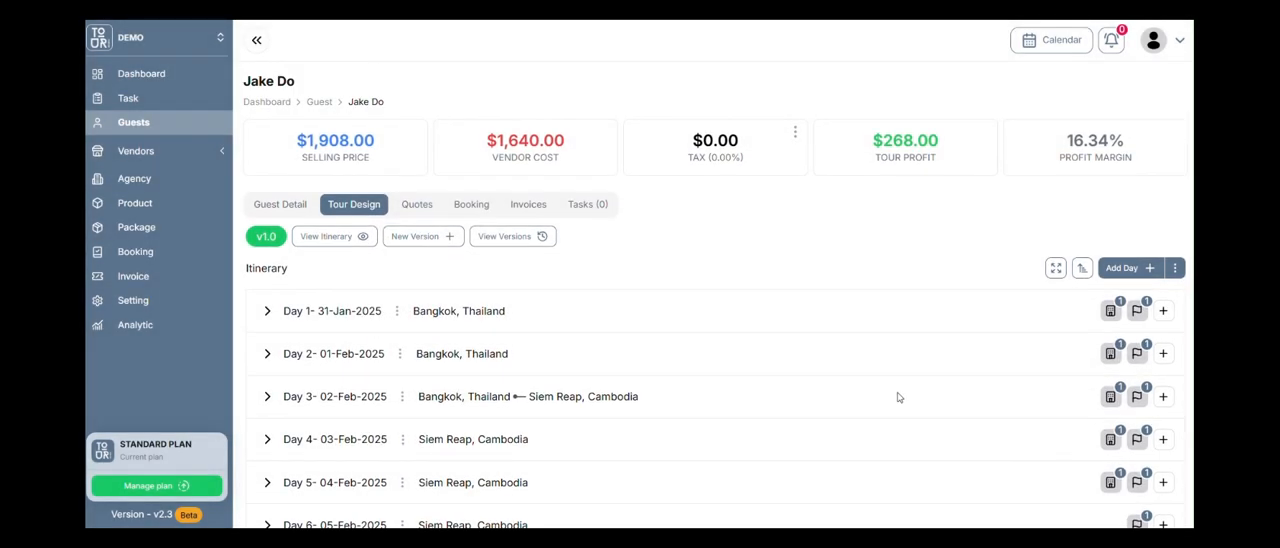
scroll(977, 406, down, 1)
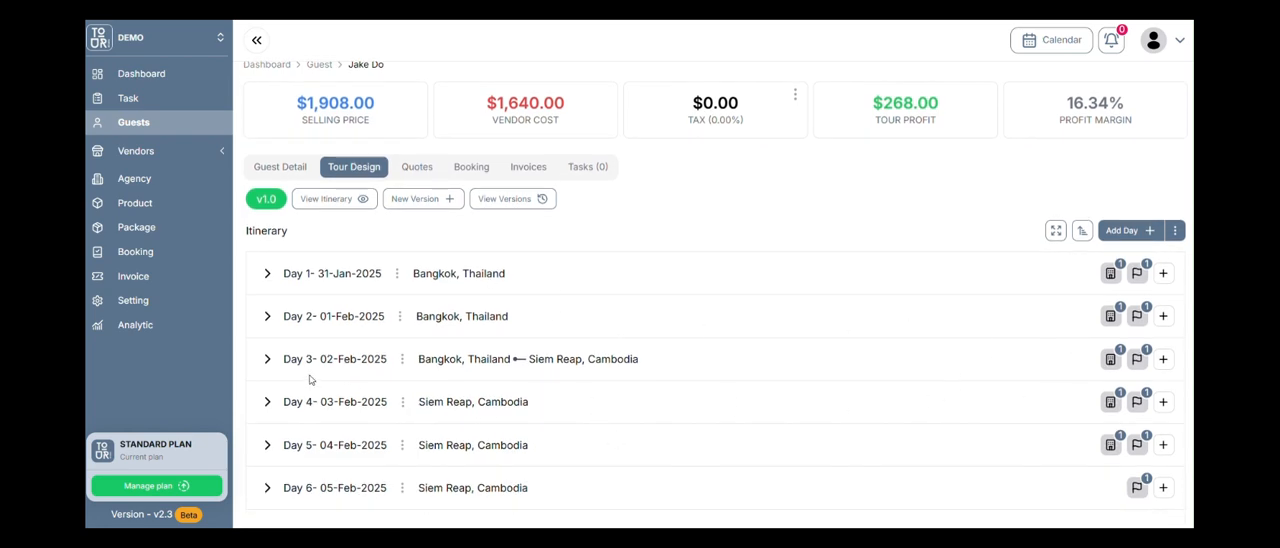
Expand all itinerary days and look over the product and quote types that can be added to Day 3.
click(1055, 230)
scroll(840, 300, down, 5)
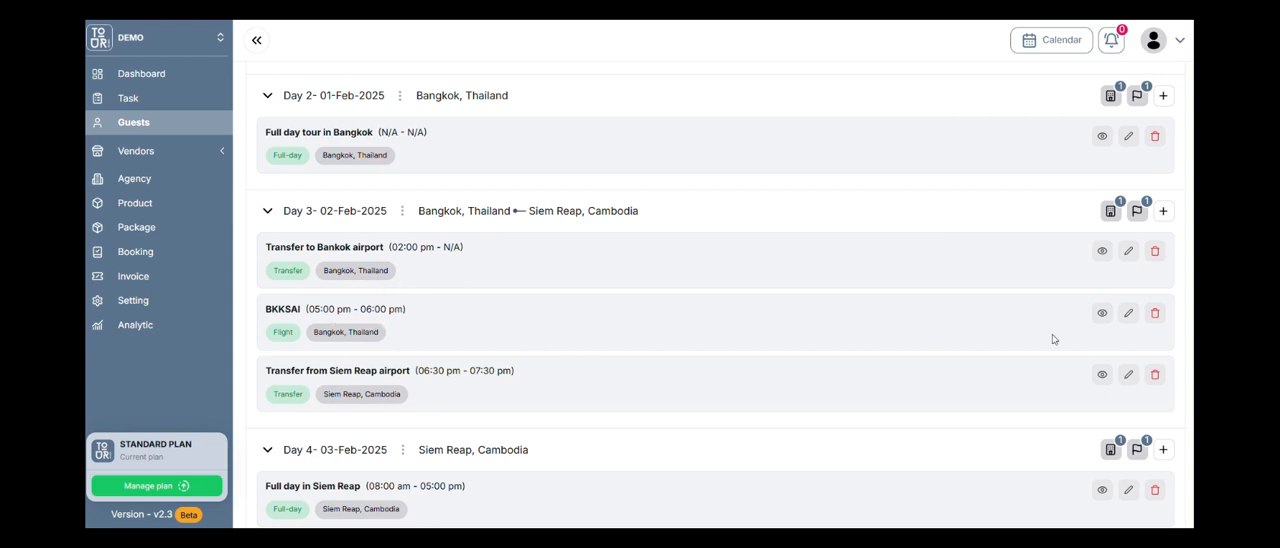
click(1159, 214)
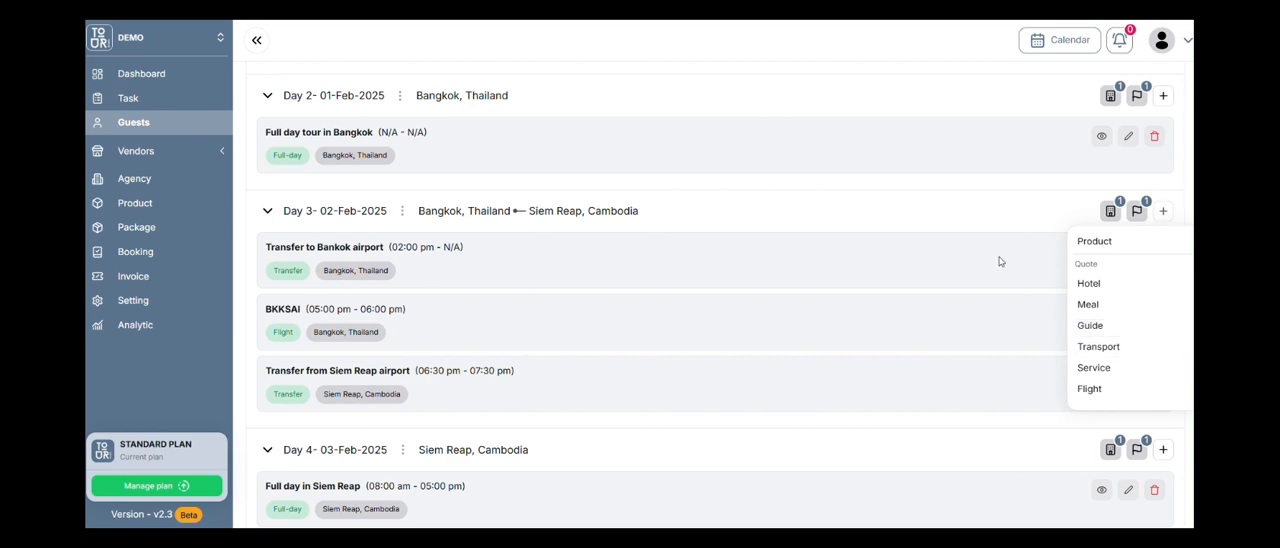
click(981, 211)
scroll(1102, 284, up, 4)
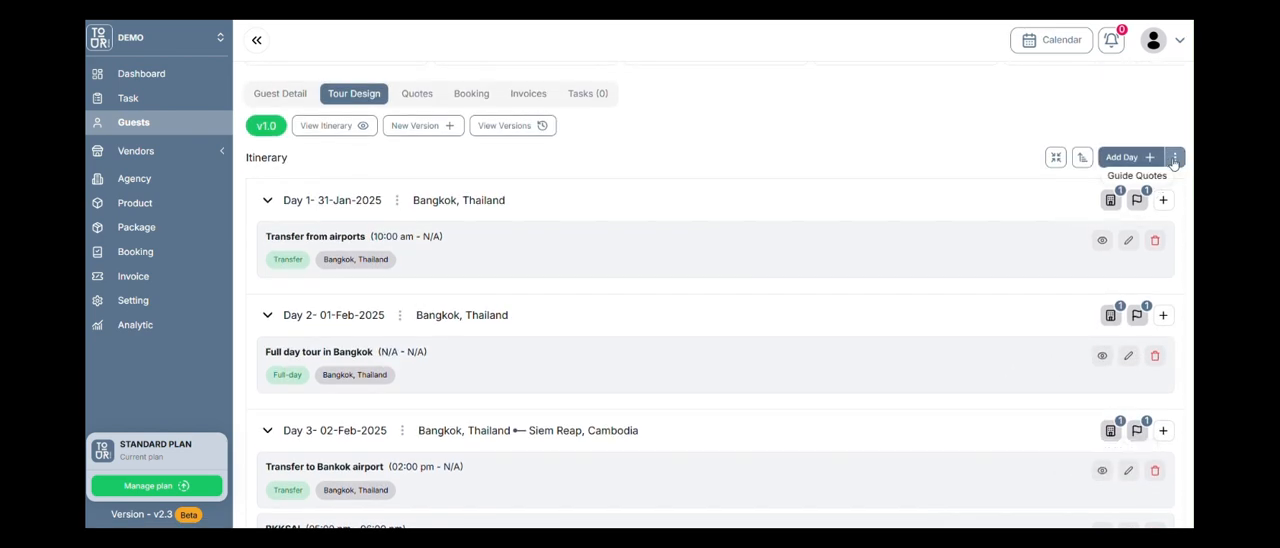
Start a flight quote for Day 3 and check the flights available with Bangkok, Thailand as the destination.
scroll(1131, 308, down, 3)
scroll(1131, 310, down, 1)
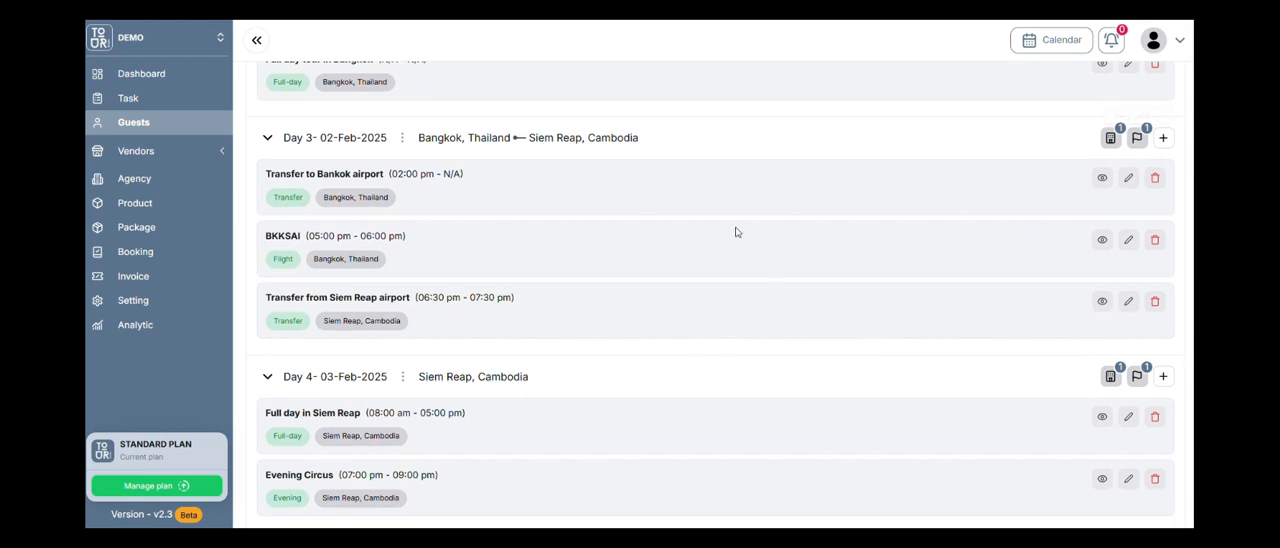
click(1163, 138)
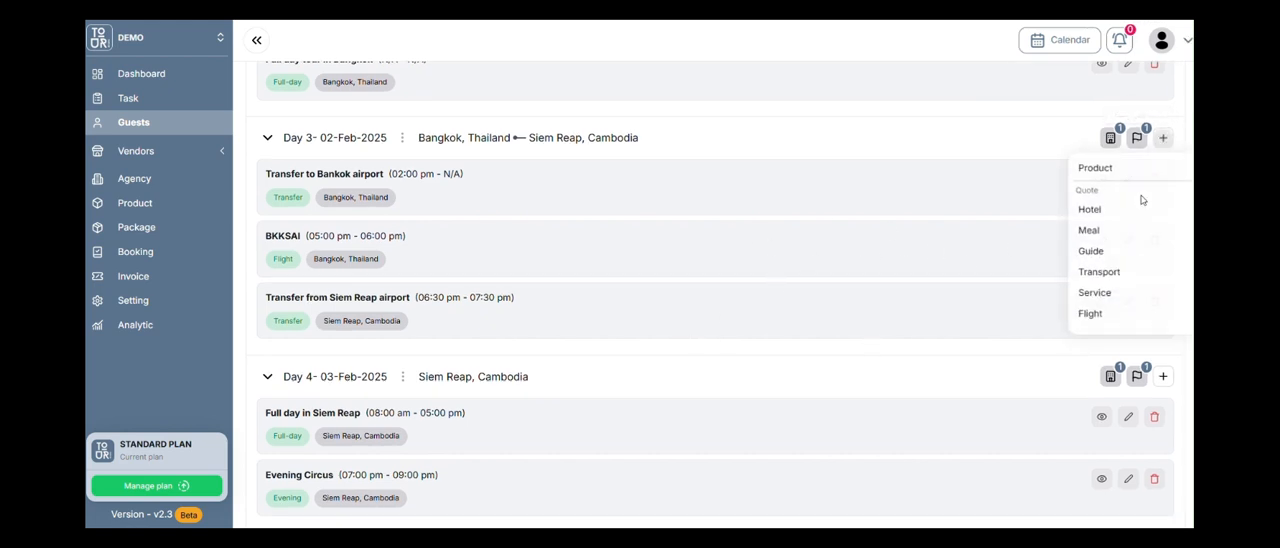
click(1100, 314)
click(482, 138)
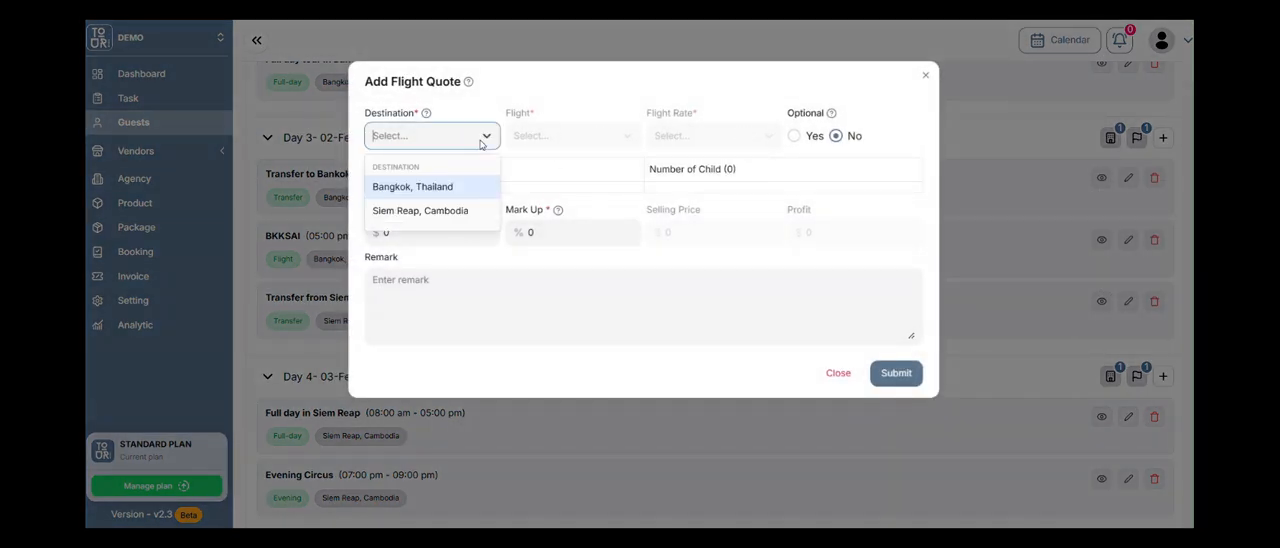
click(459, 188)
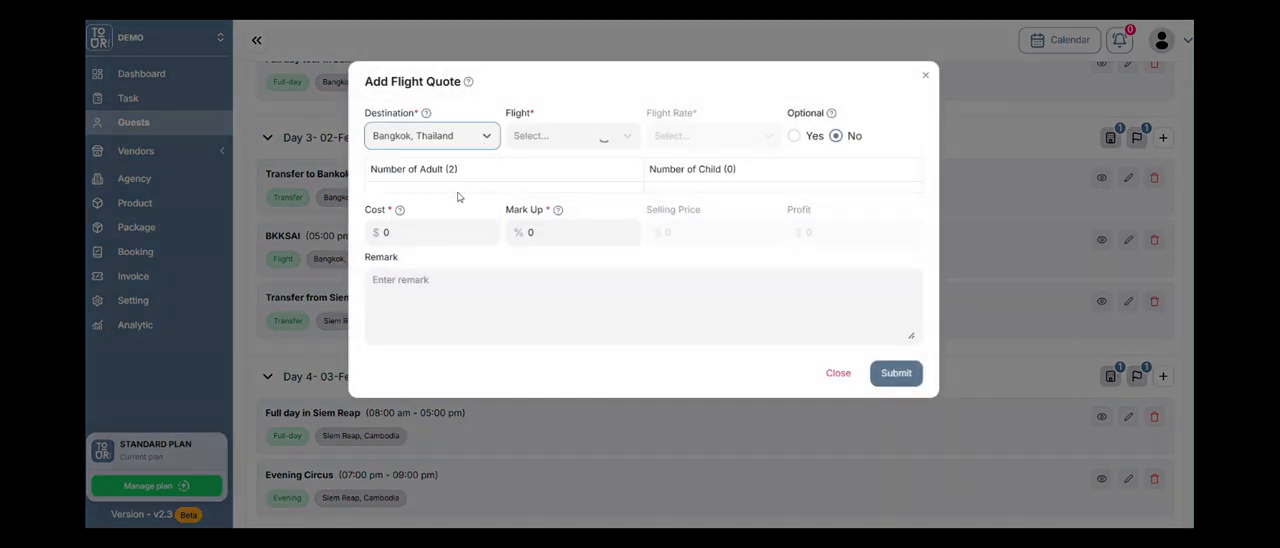
click(573, 140)
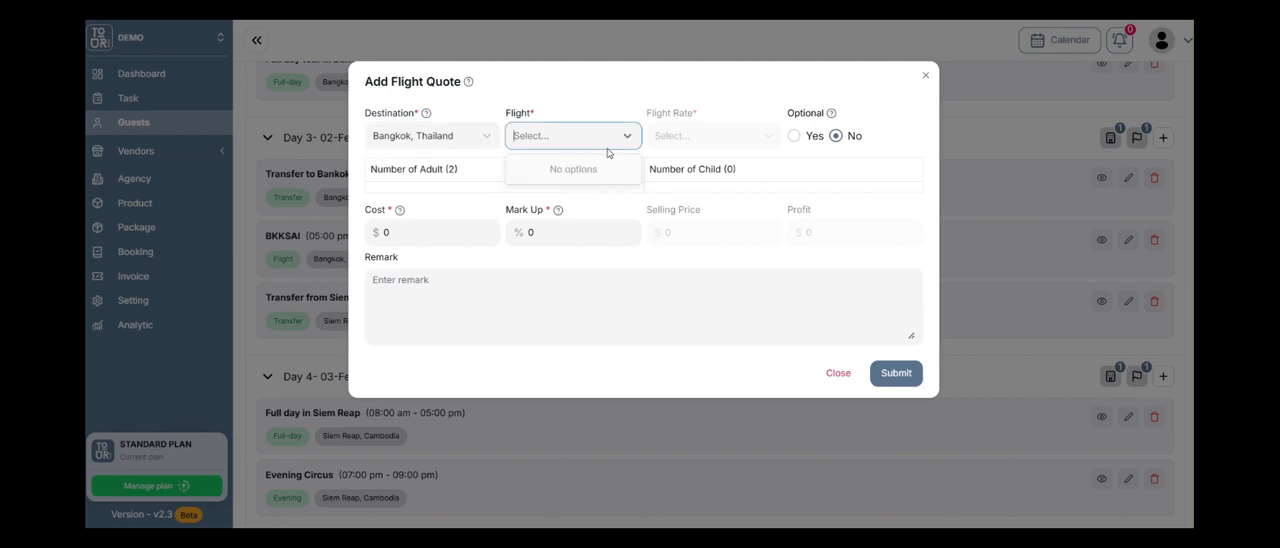
click(592, 147)
Set the flight quote's destination to Siem Reap, Cambodia, choose Siem Reap Airline with the Siem Reap - Bangkok rate, and submit it.
click(462, 138)
click(458, 210)
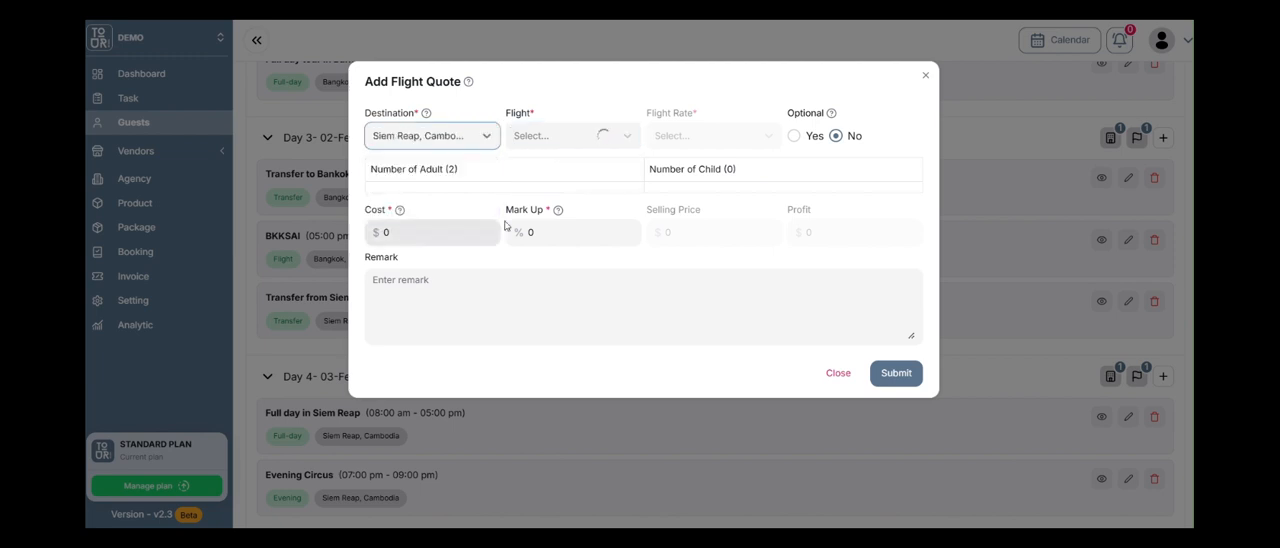
click(578, 140)
click(588, 170)
click(757, 139)
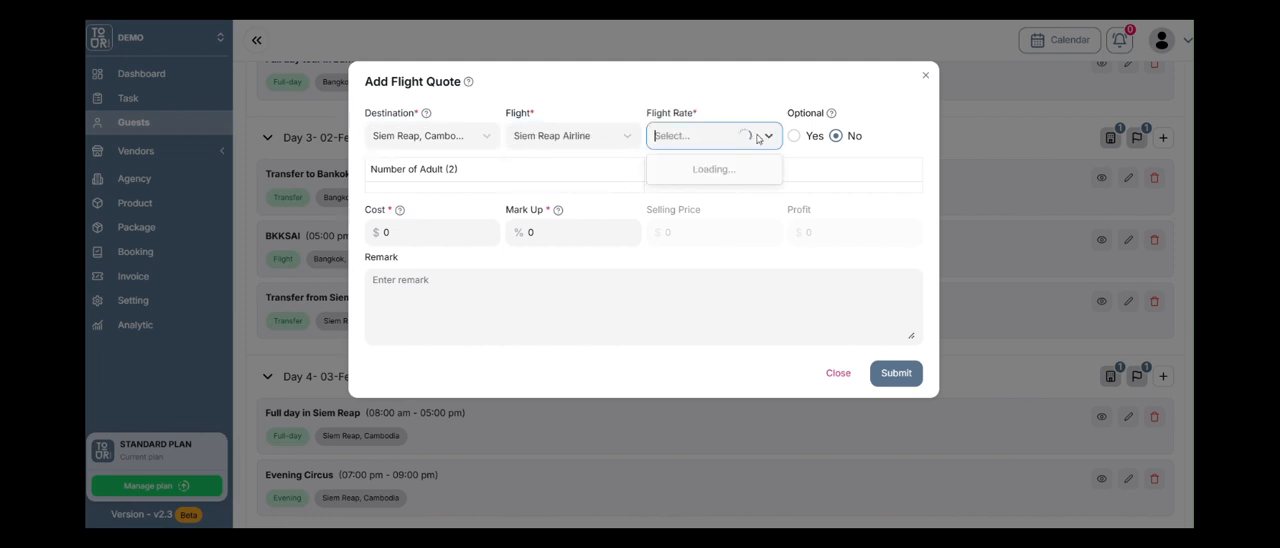
click(748, 169)
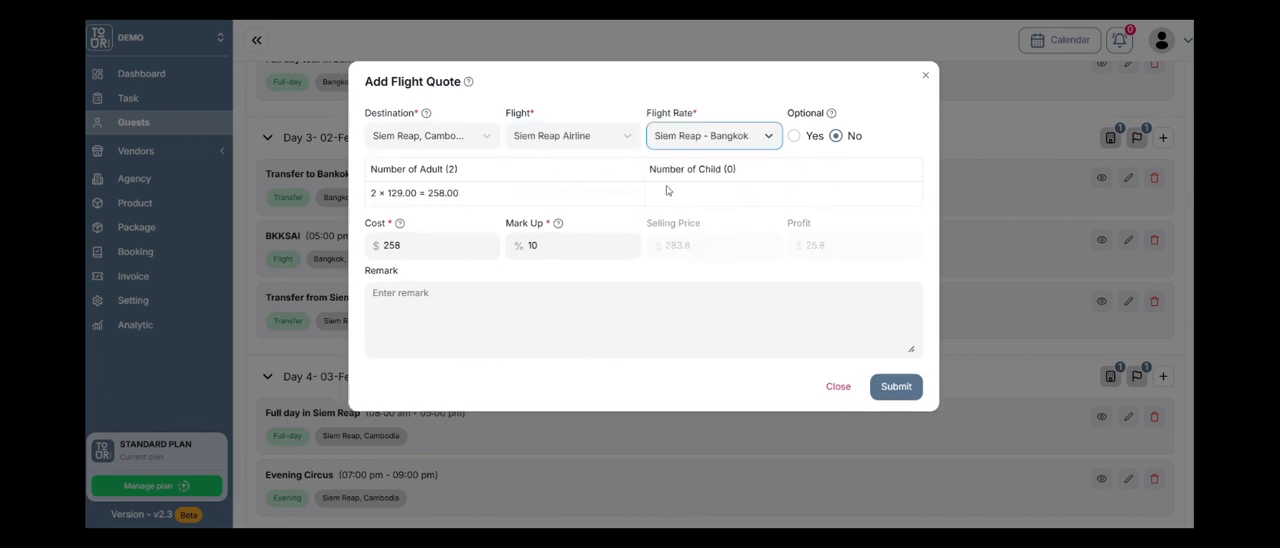
click(894, 386)
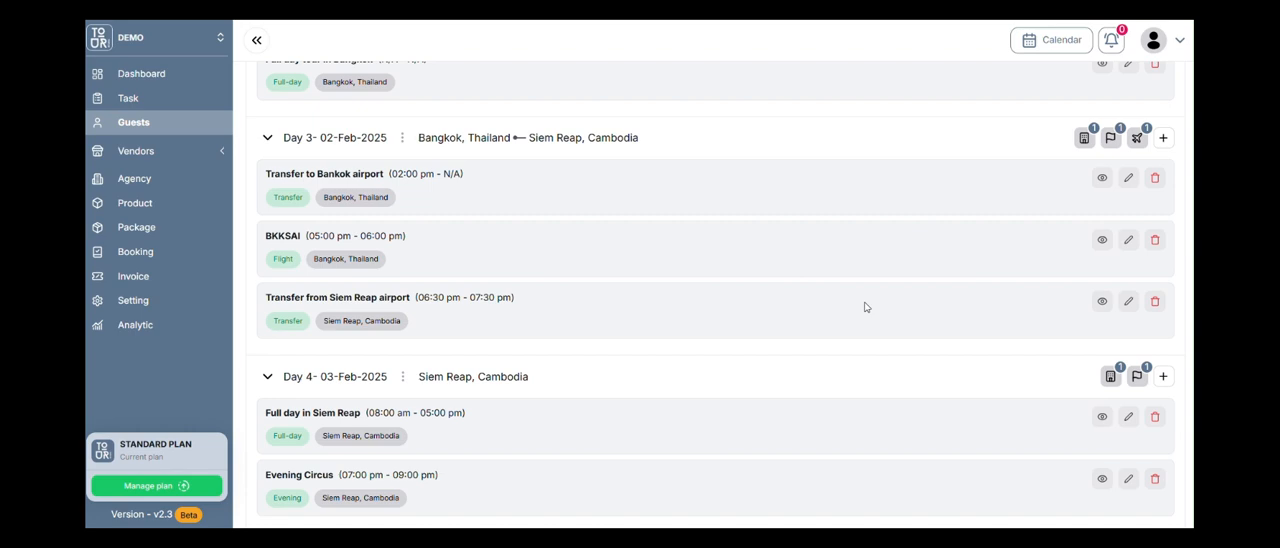
Review the cost, mark-up and profit of Day 3's flight quote and close the quote list.
scroll(865, 307, up, 1)
scroll(1104, 256, down, 3)
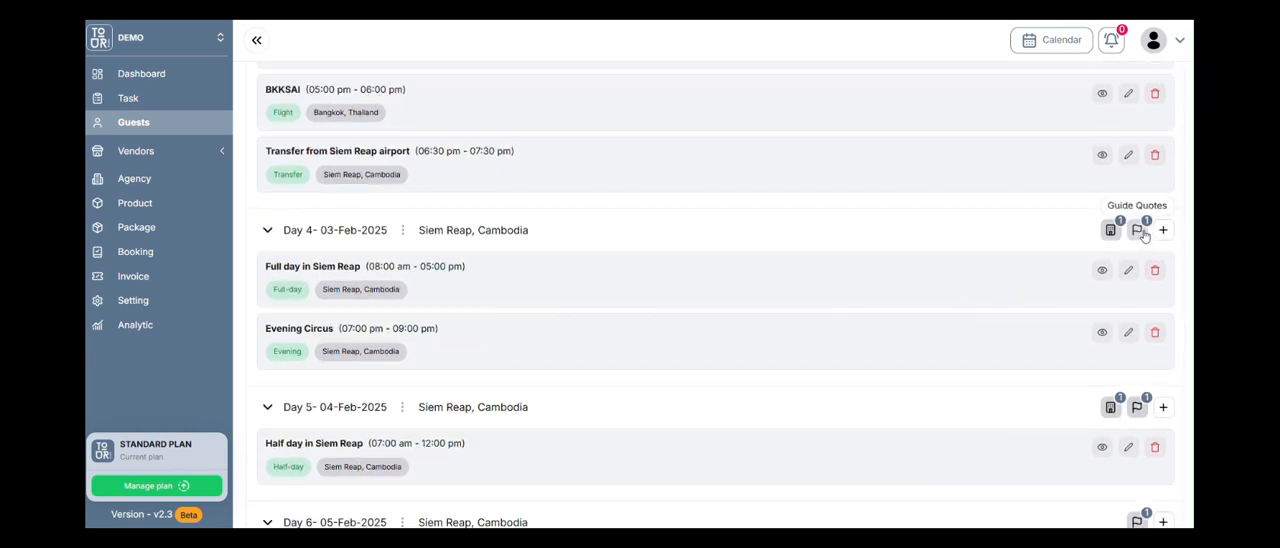
scroll(1131, 248, up, 1)
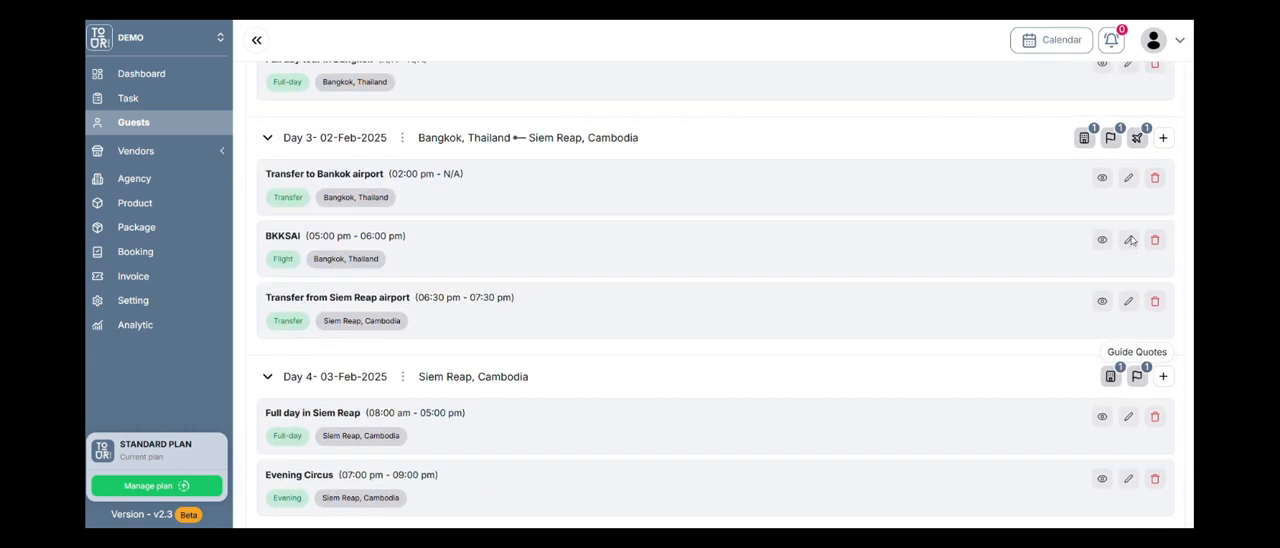
click(1138, 140)
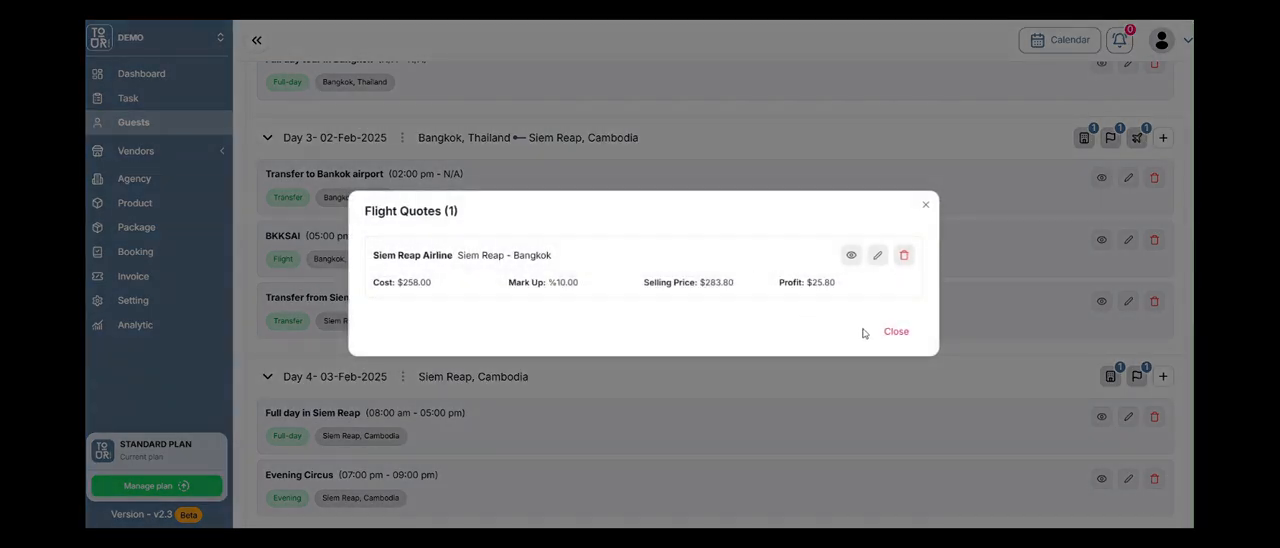
click(896, 331)
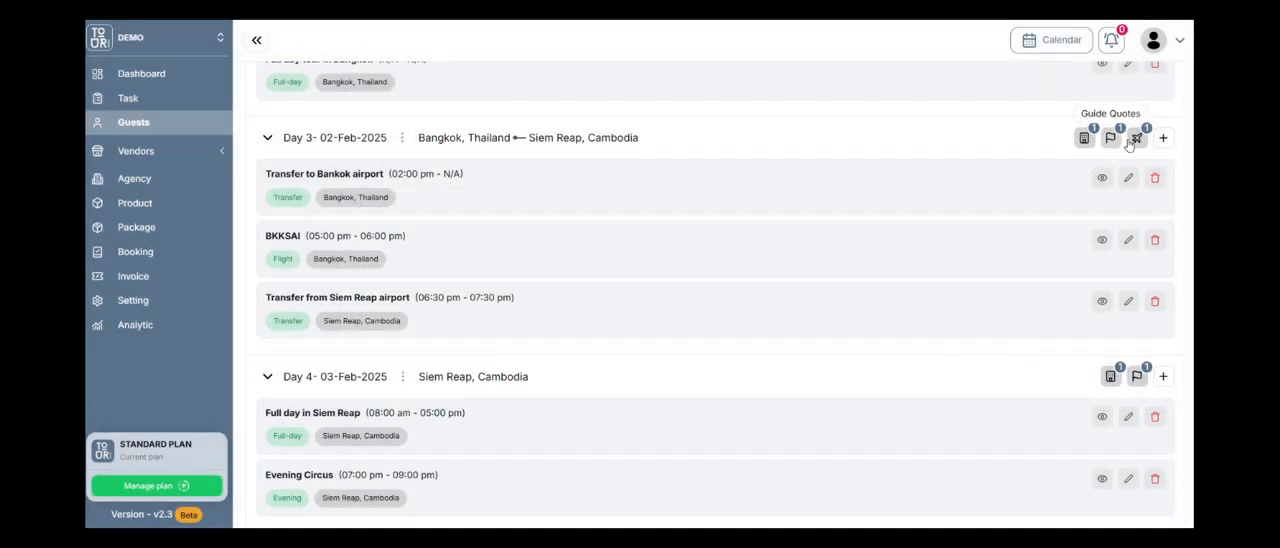
Open Day 3's flight quote for editing, inspect its mark-up field, and close it without changes.
click(1137, 139)
click(878, 258)
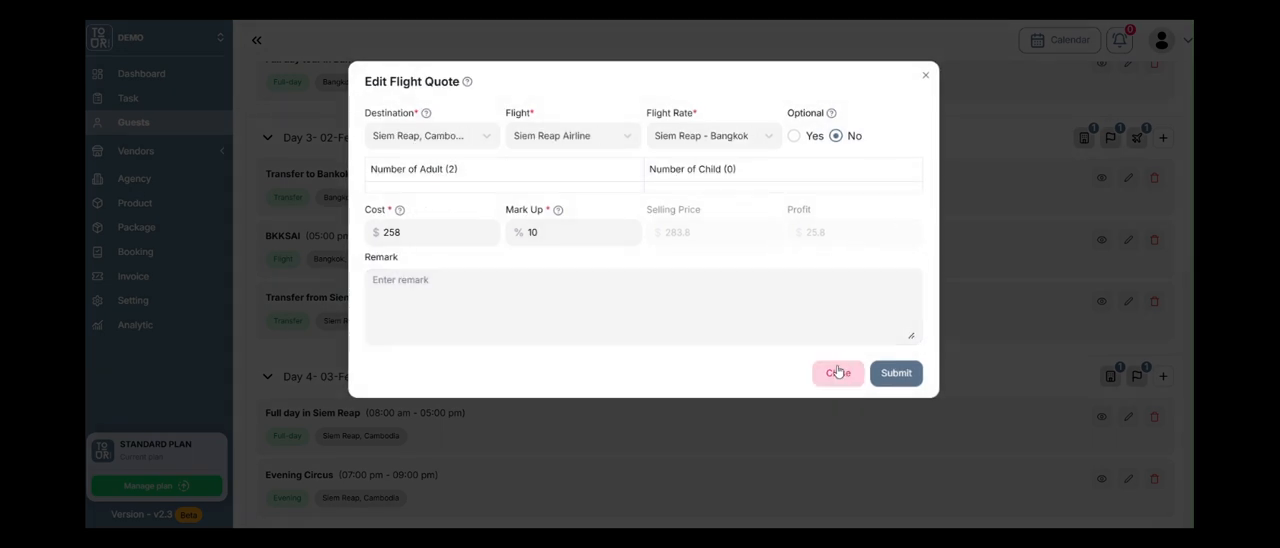
click(560, 233)
click(840, 379)
click(888, 345)
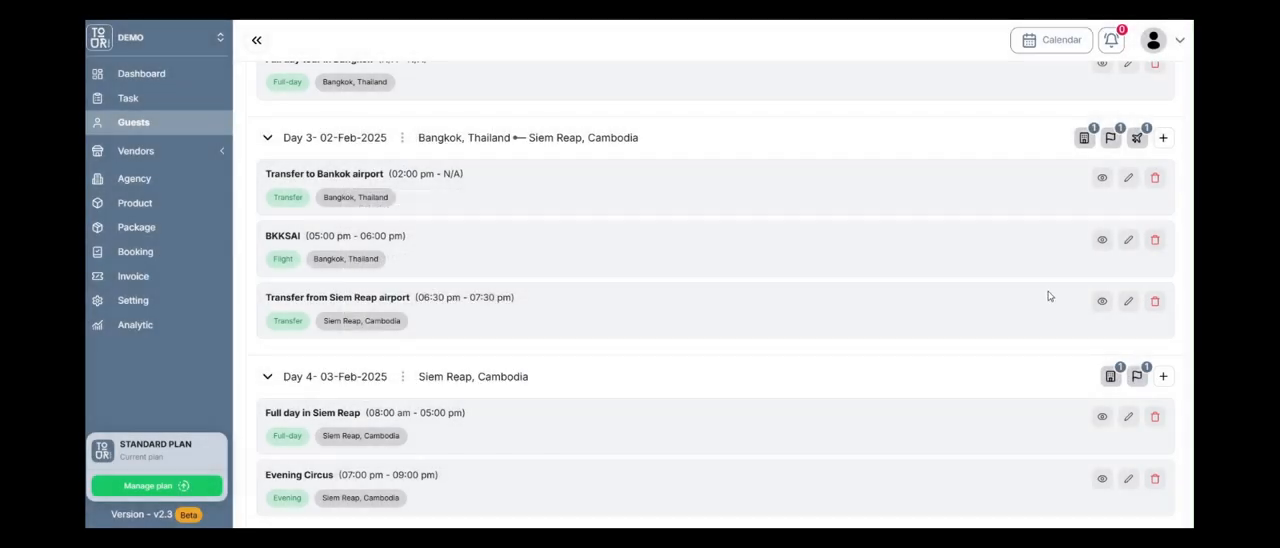
Collapse all itinerary days, then briefly view the guest's itinerary preview and close it.
scroll(1050, 295, up, 3)
click(1057, 160)
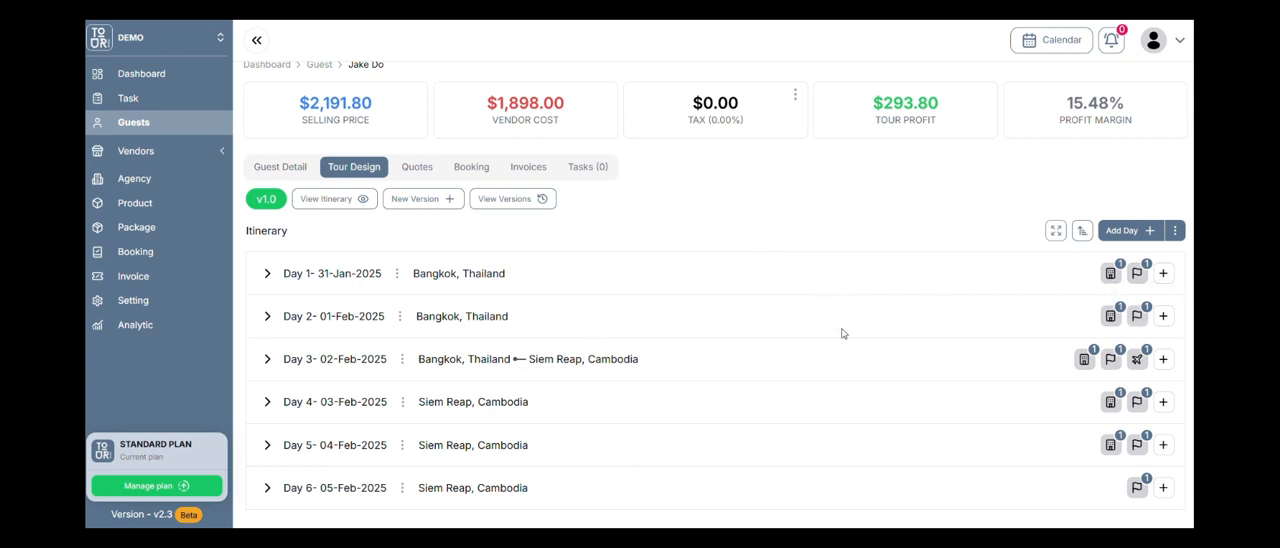
click(346, 199)
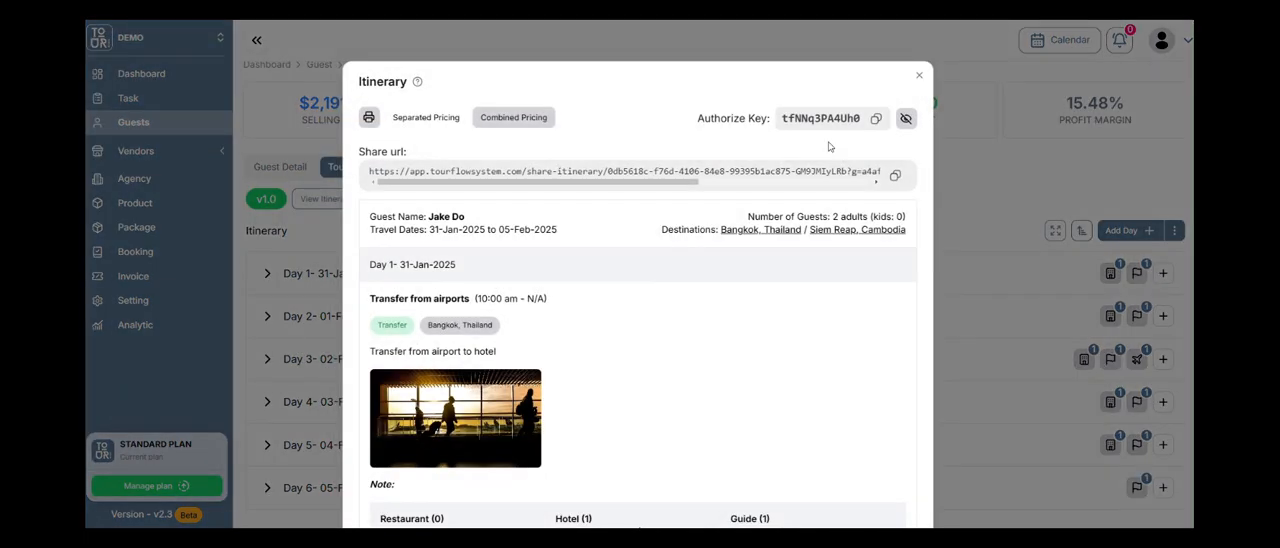
click(918, 75)
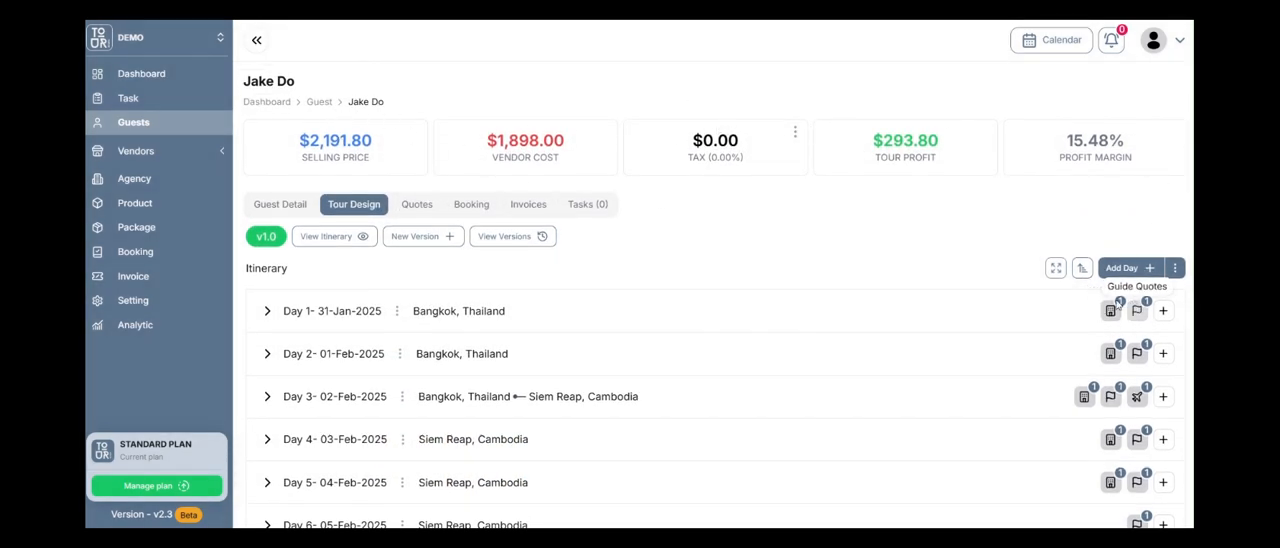
Apply the 10% VAT tax rate to the tour's price summary.
click(795, 133)
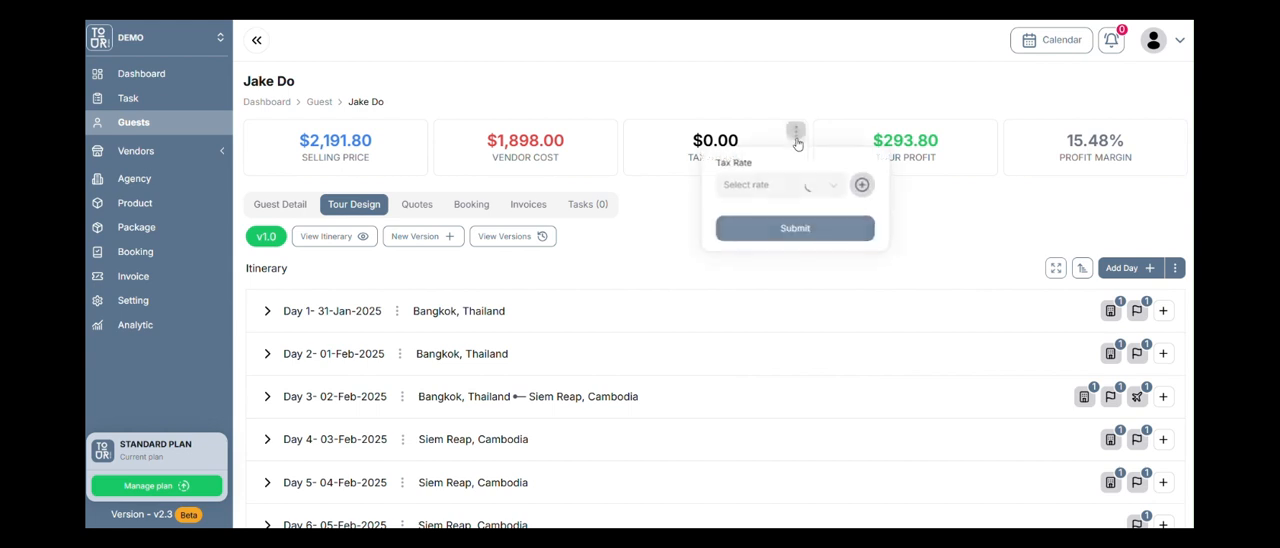
click(828, 188)
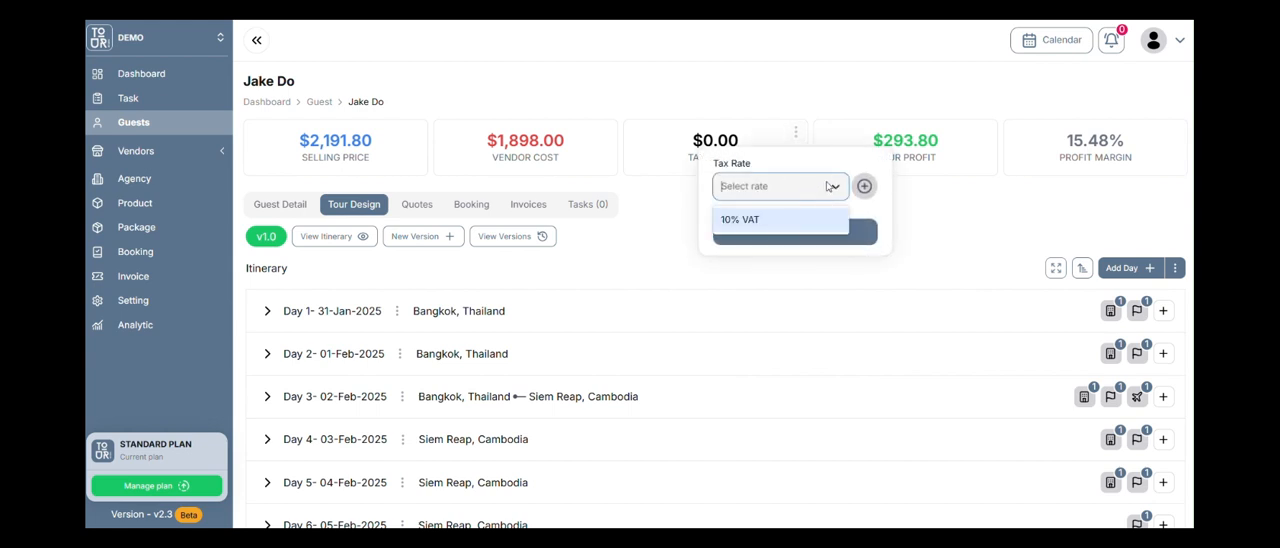
click(790, 218)
click(800, 231)
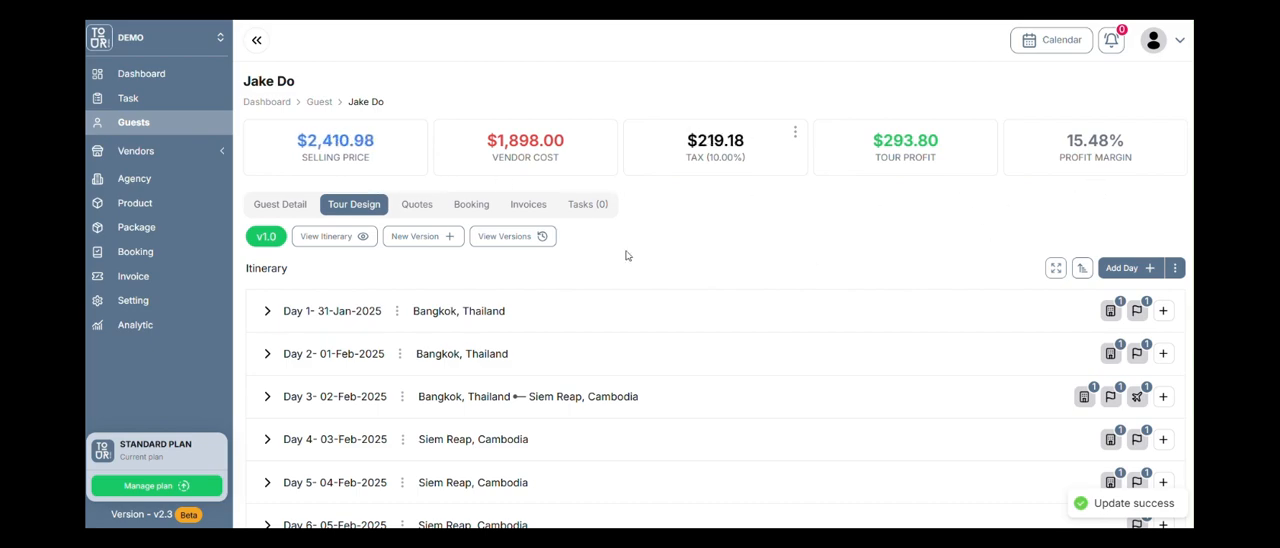
View the itinerary preview with separated pricing and examine its tour, flight and hotel prices in the price summary.
scroll(411, 251, down, 1)
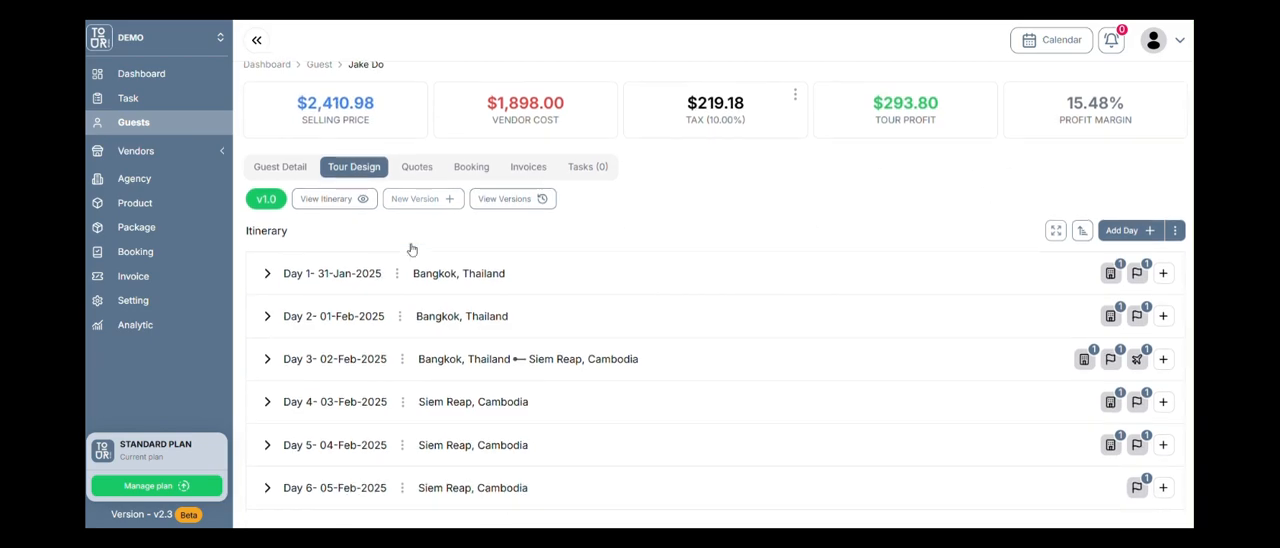
scroll(411, 251, up, 1)
click(357, 241)
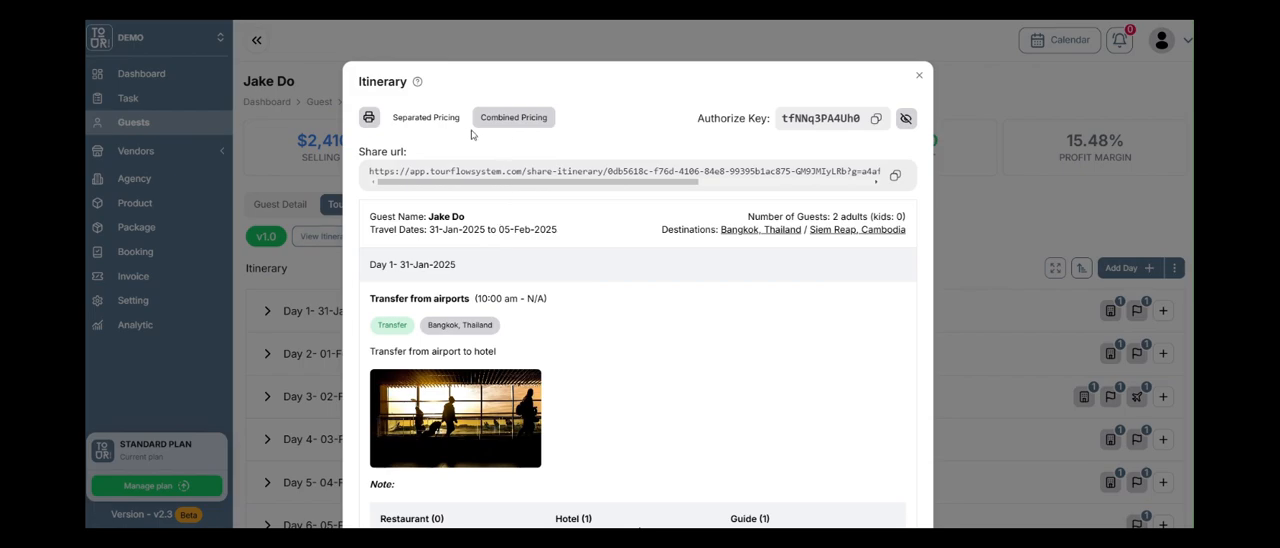
click(426, 117)
scroll(674, 253, down, 15)
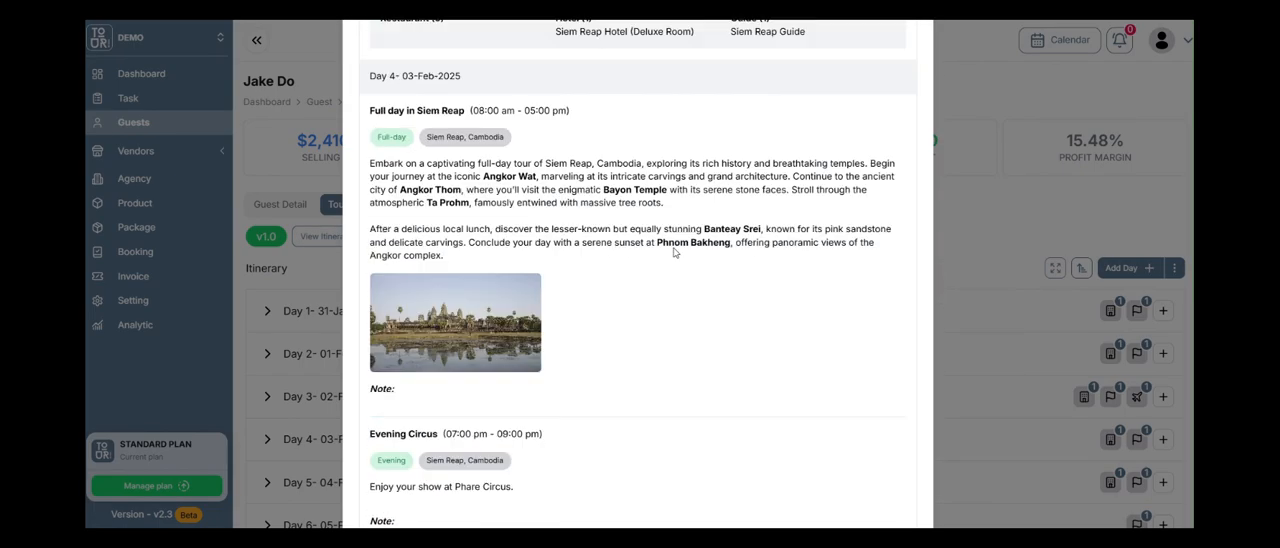
scroll(674, 253, down, 10)
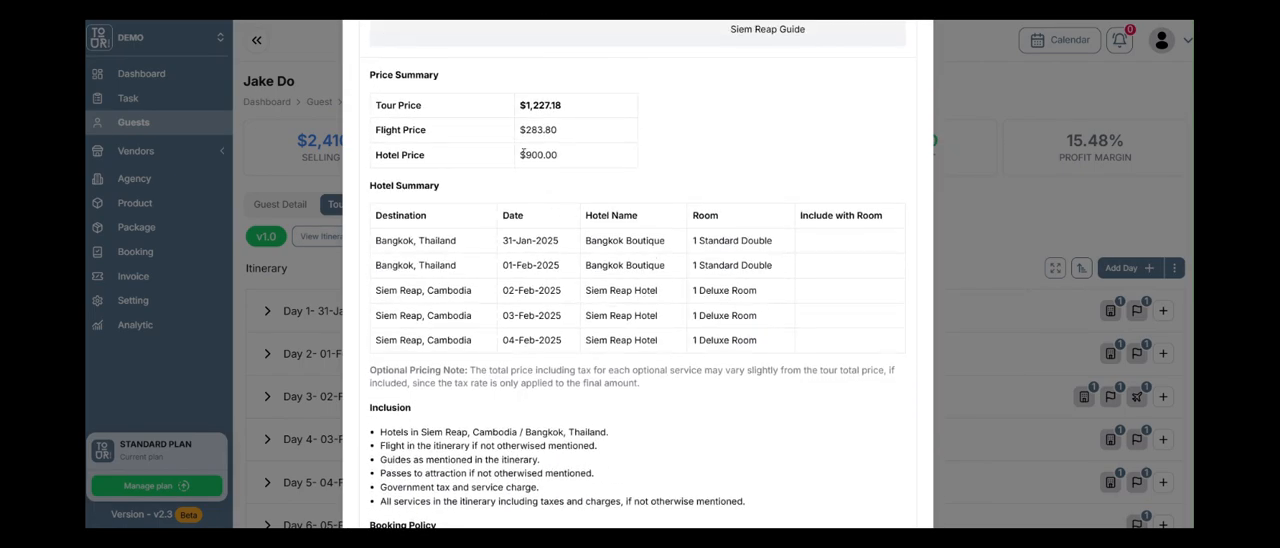
drag(526, 131, 540, 136)
click(540, 141)
scroll(804, 317, down, 3)
scroll(603, 397, up, 10)
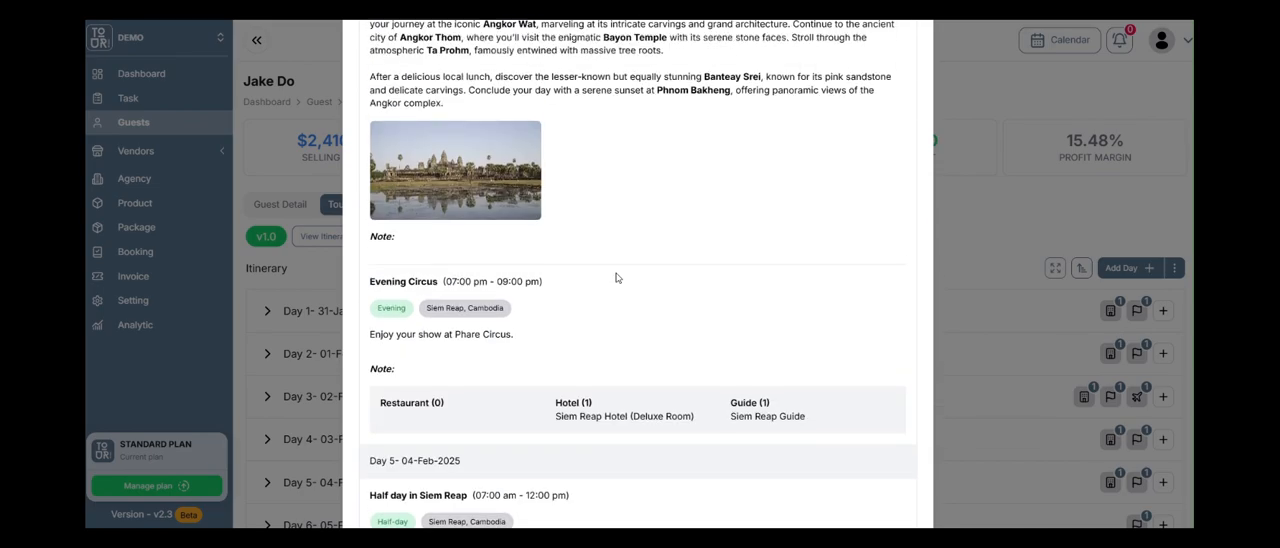
scroll(616, 278, up, 10)
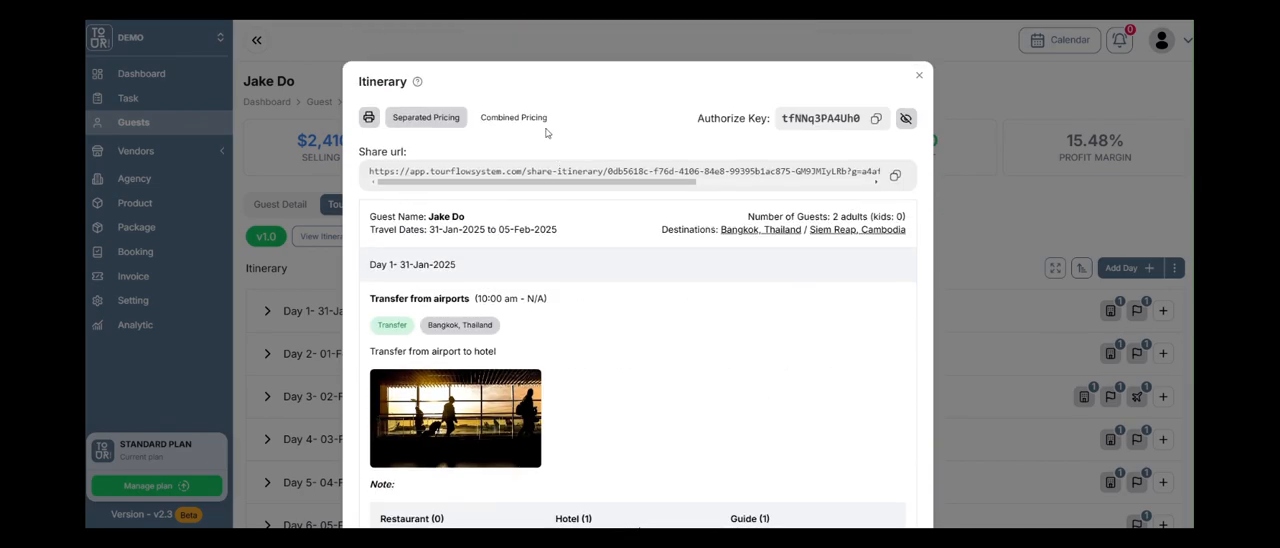
Switch the itinerary preview to combined pricing, examine the total price in its summary, and close the preview.
click(520, 118)
scroll(665, 350, down, 10)
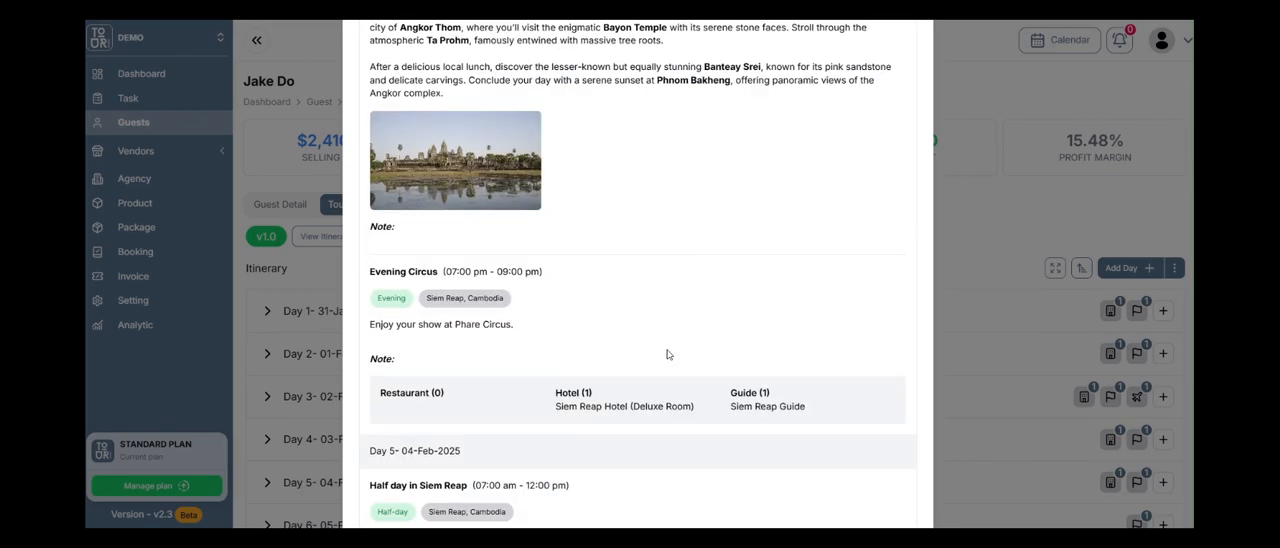
scroll(668, 354, down, 5)
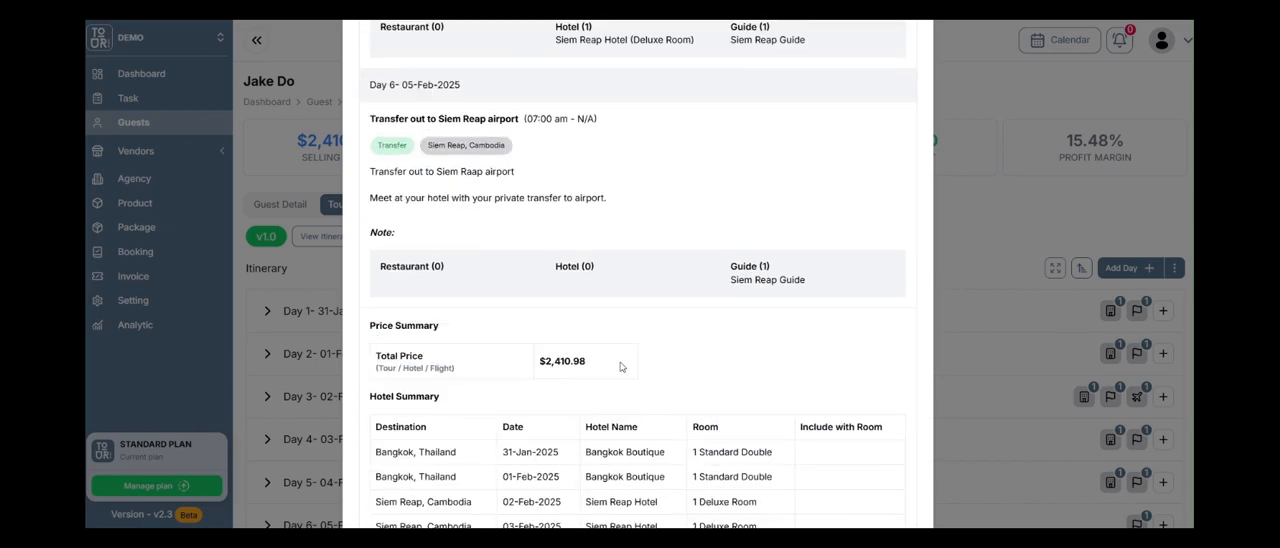
scroll(620, 367, up, 15)
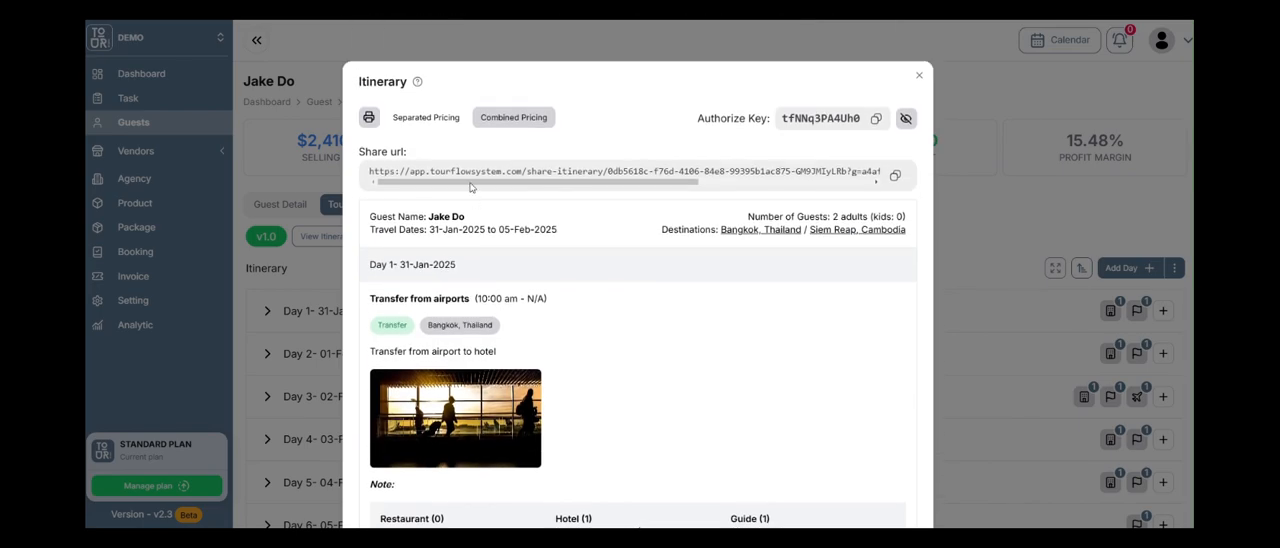
click(919, 75)
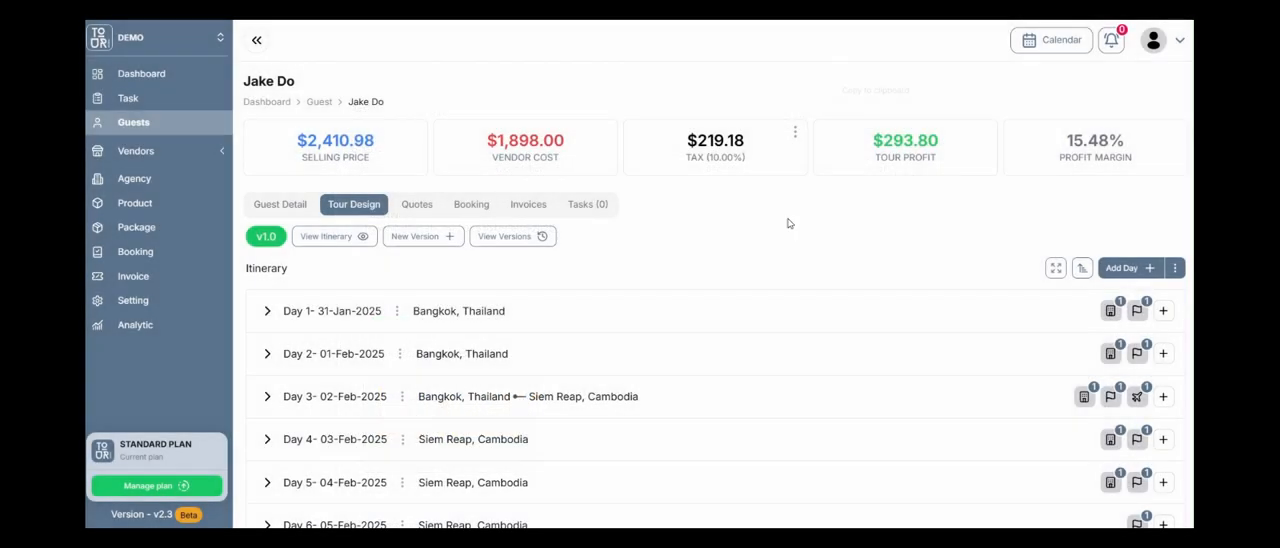
Copy the share URL from the guest's itinerary preview and close the preview.
scroll(679, 344, down, 1)
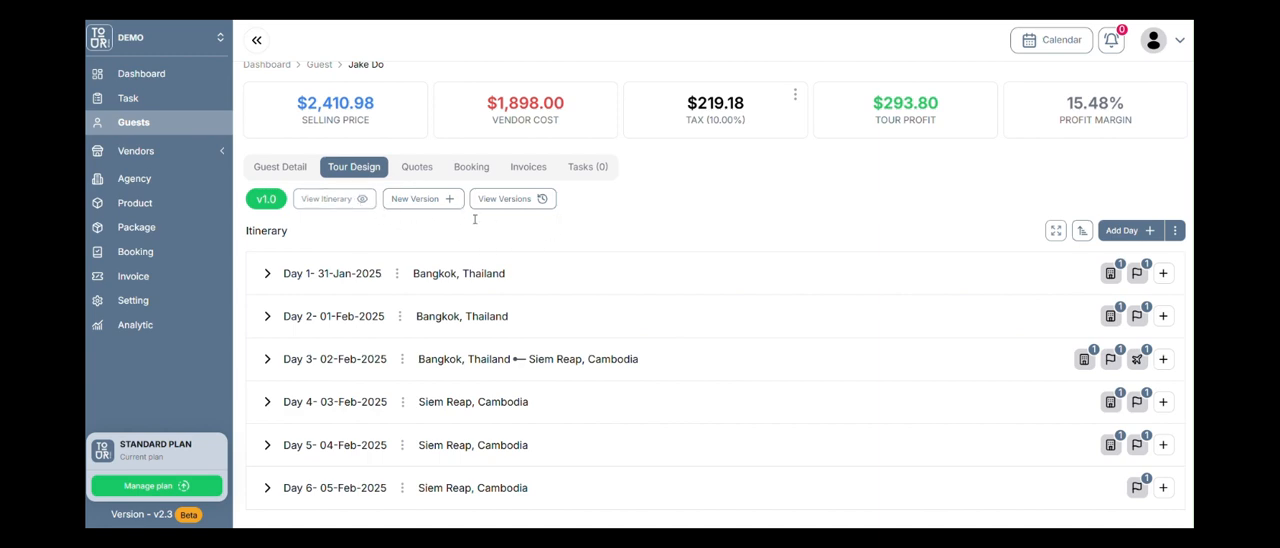
click(357, 199)
click(895, 176)
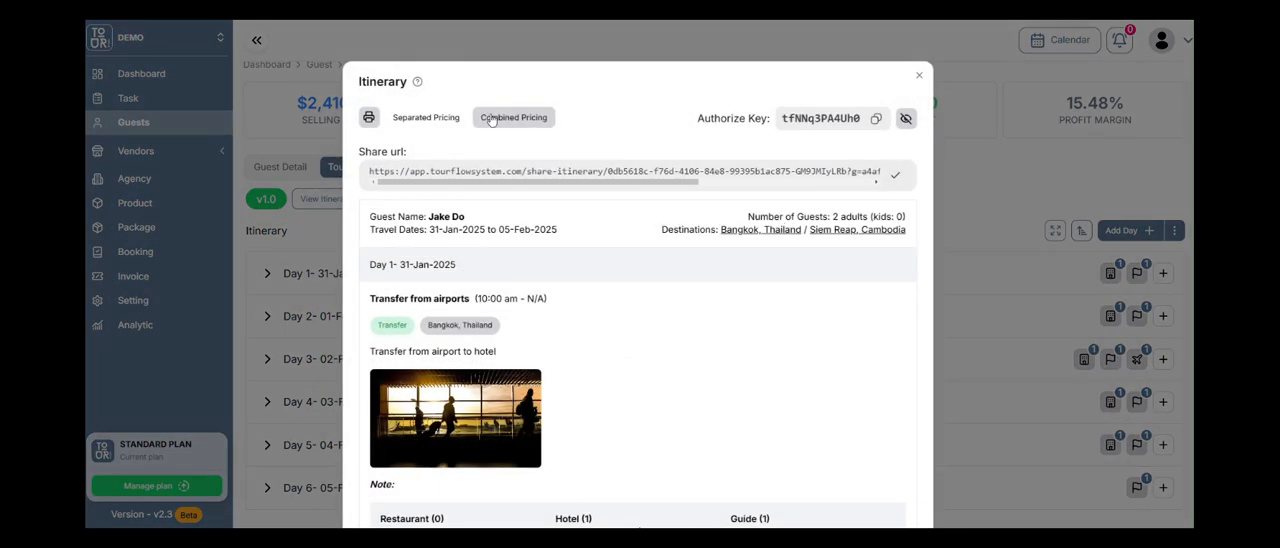
click(919, 75)
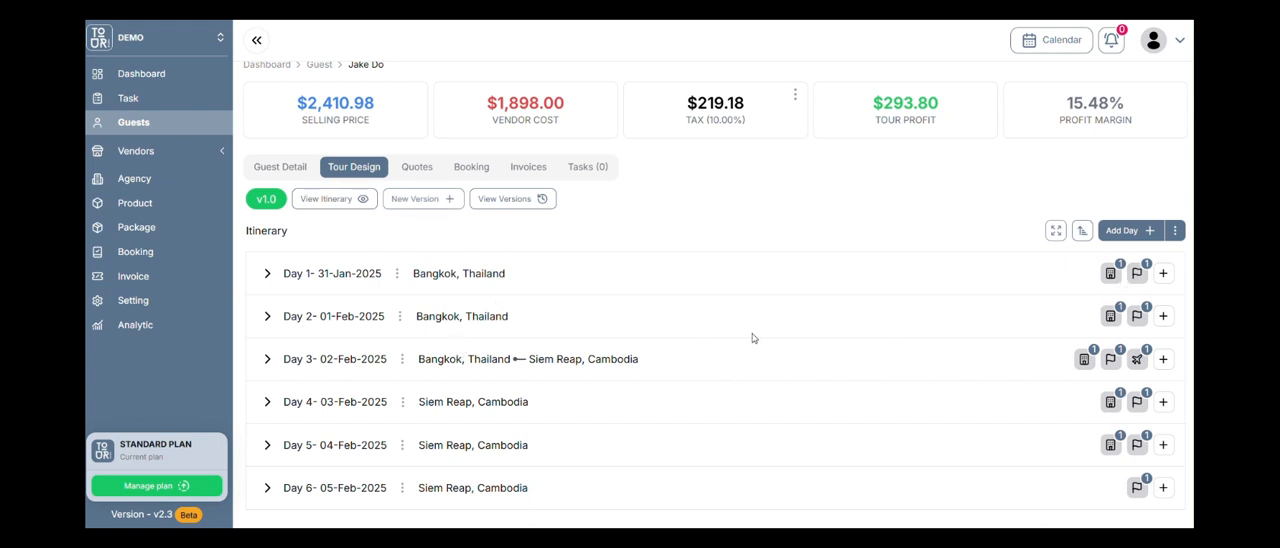
Open the bulk date change for the itinerary, check its date range calendar, and close it unsaved.
click(1175, 231)
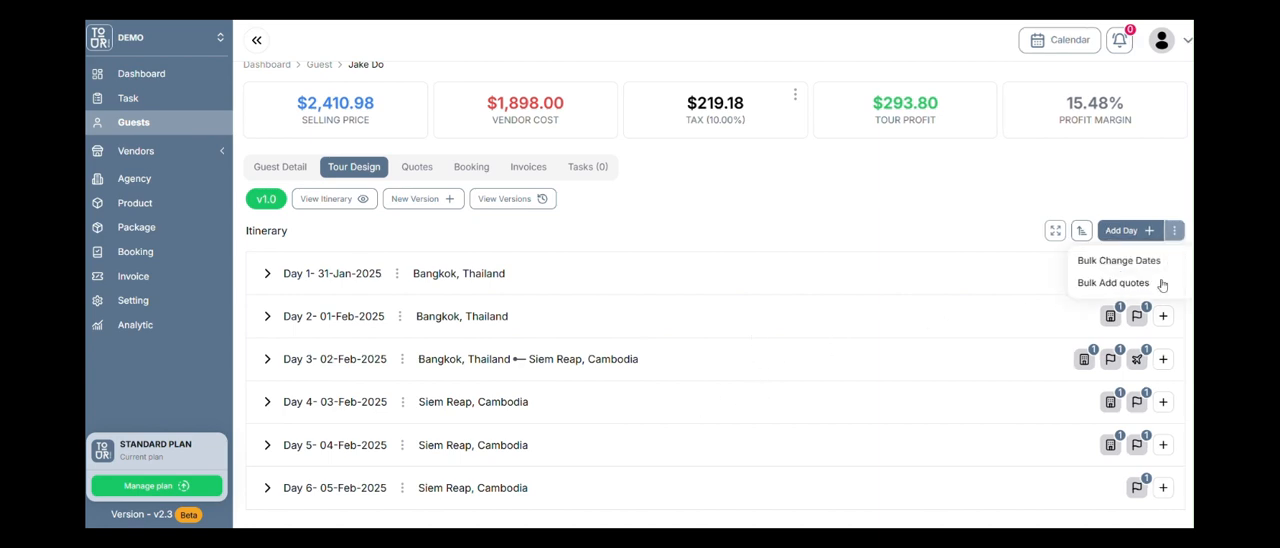
click(1149, 262)
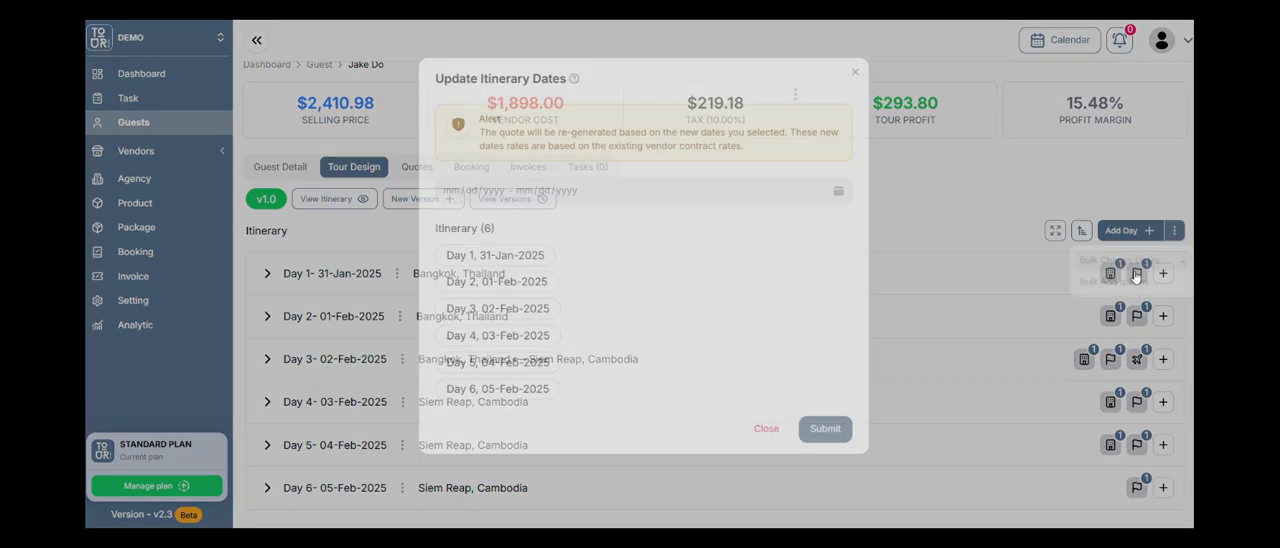
click(836, 193)
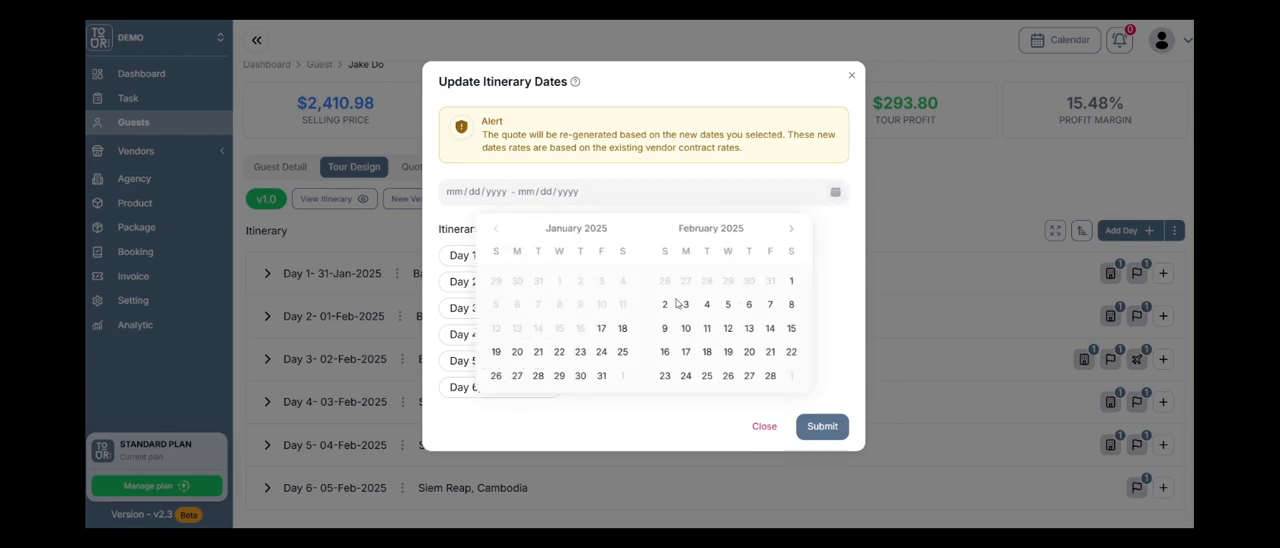
click(842, 275)
click(766, 427)
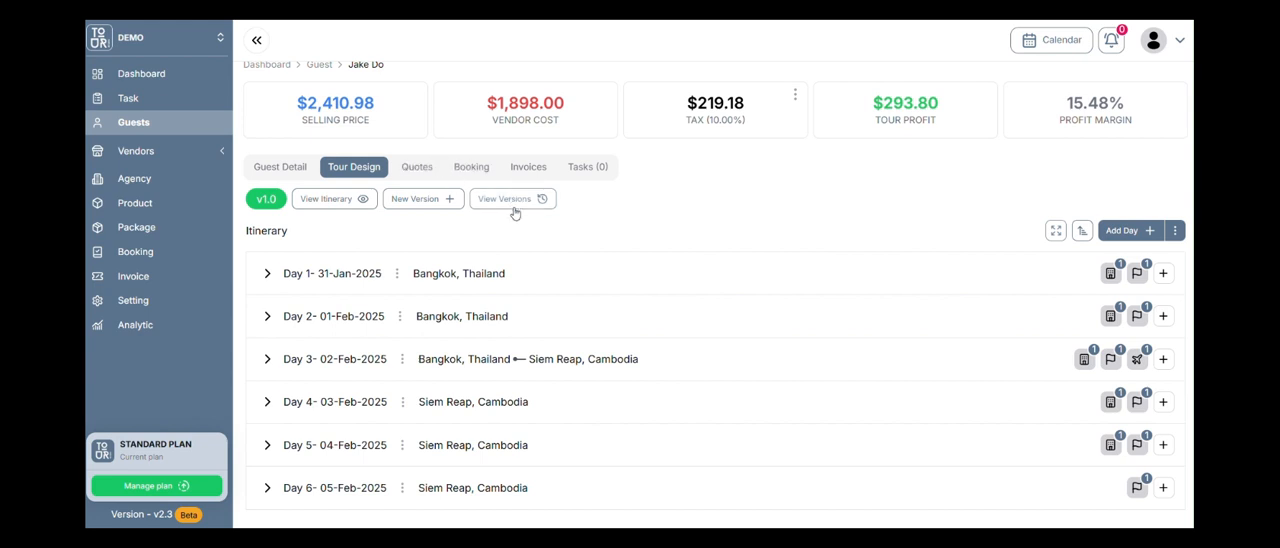
Create itinerary version v2 for the guest, leaving the note empty.
click(439, 205)
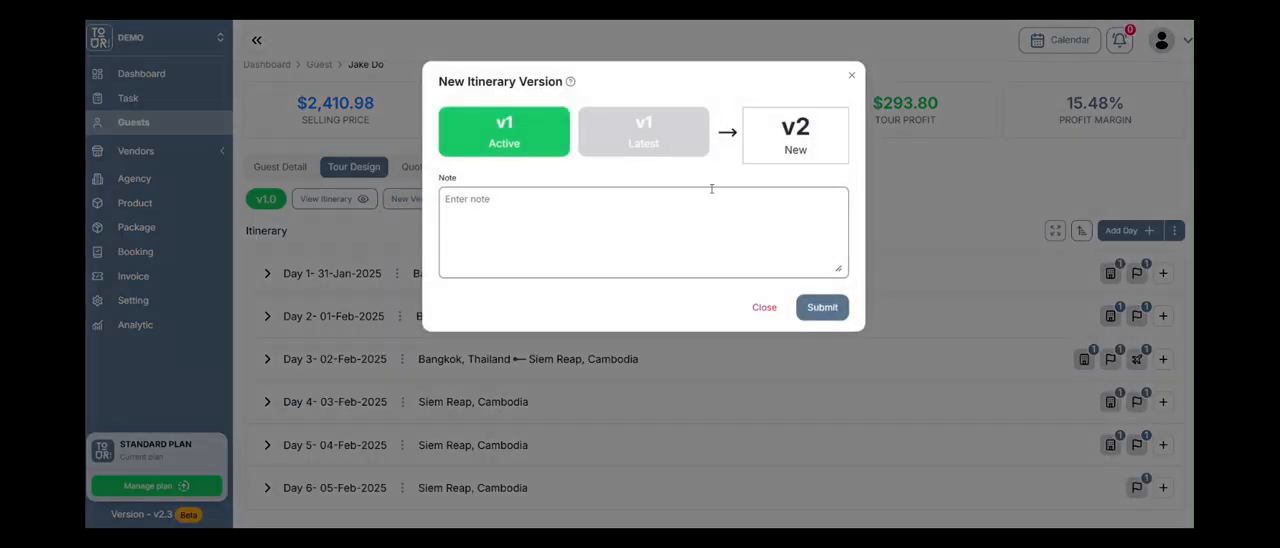
click(583, 253)
click(824, 307)
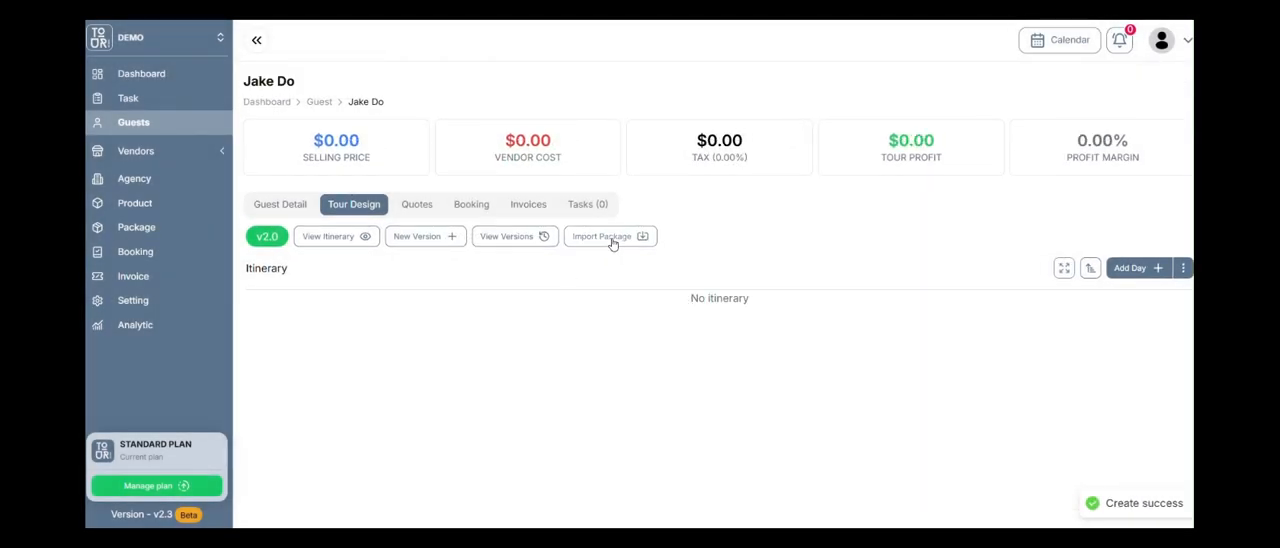
Import the "Bangkok 3D2N" package into the new itinerary version and confirm the import.
click(611, 240)
click(870, 222)
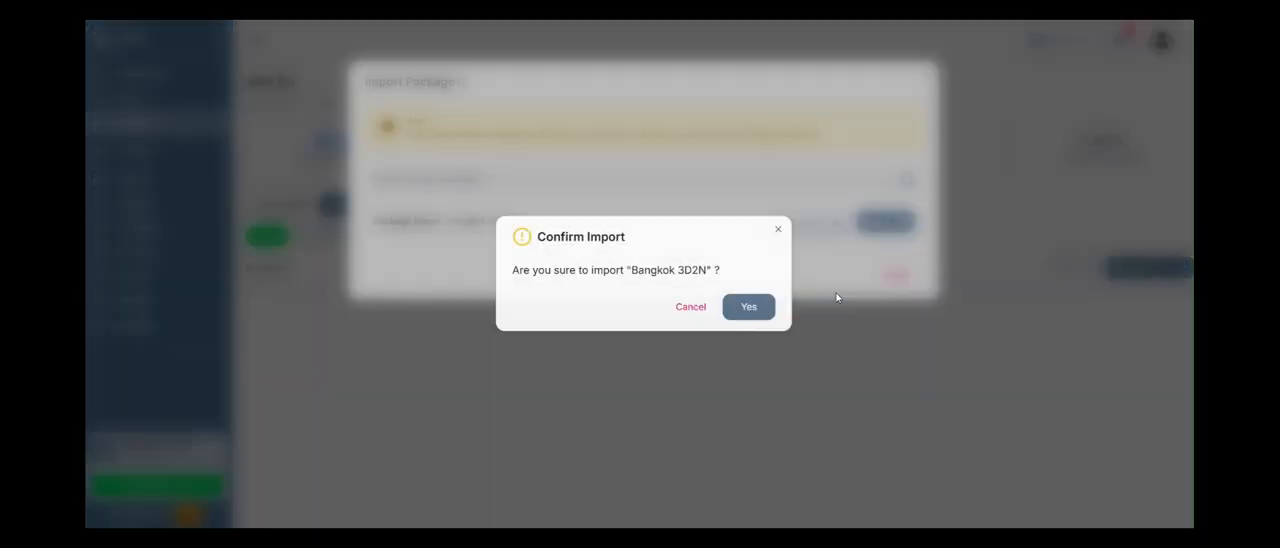
click(747, 307)
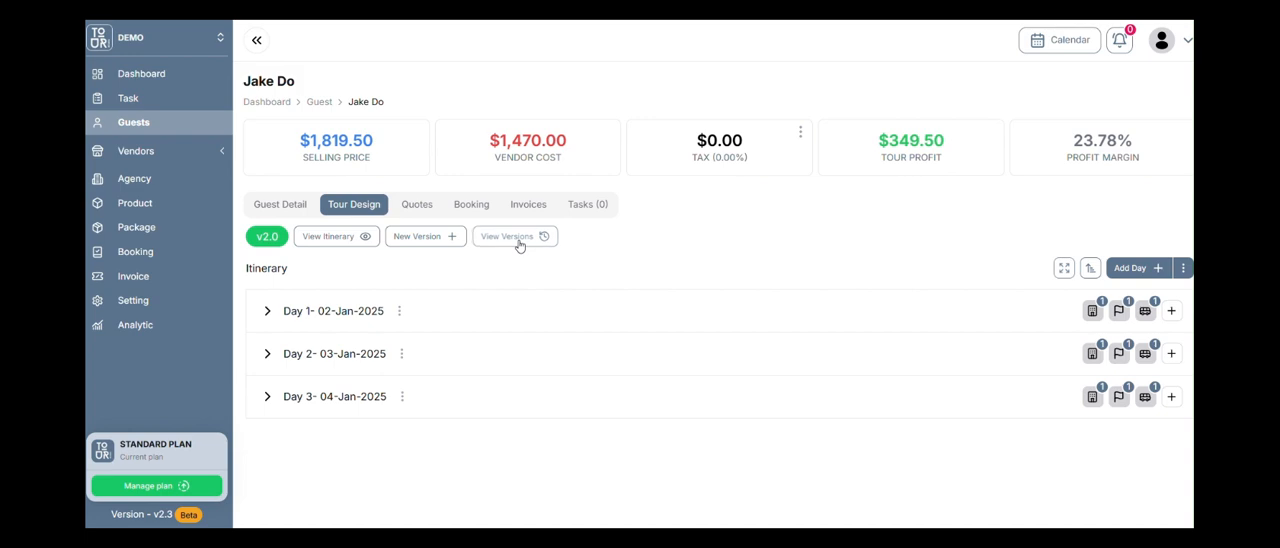
Revert the guest's active itinerary to v1.0 from the itinerary history and close the history.
click(517, 237)
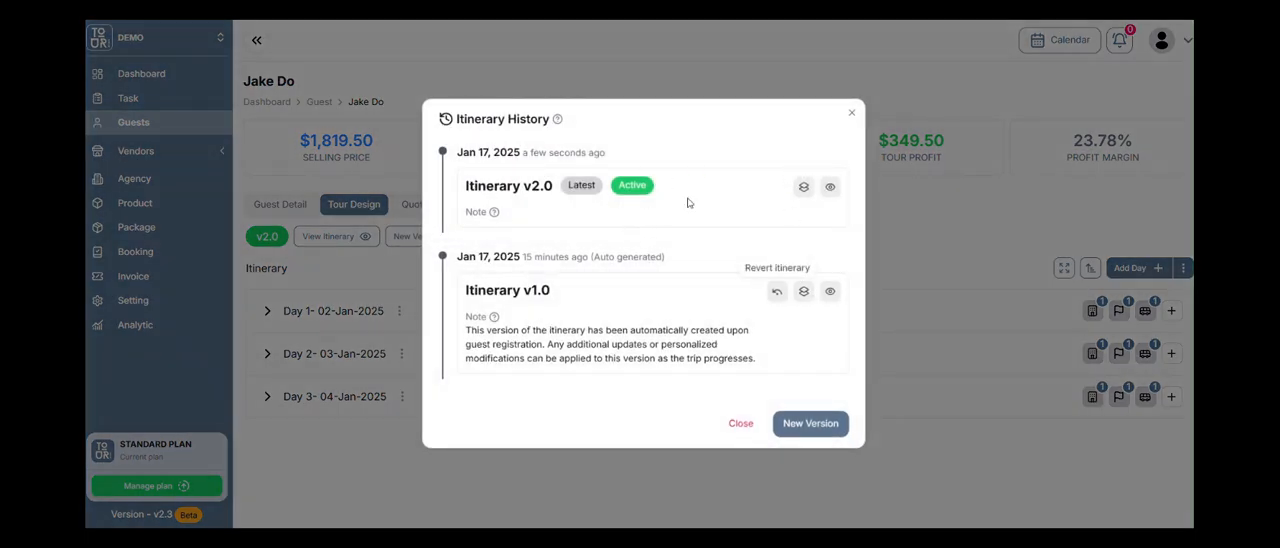
click(777, 292)
click(752, 318)
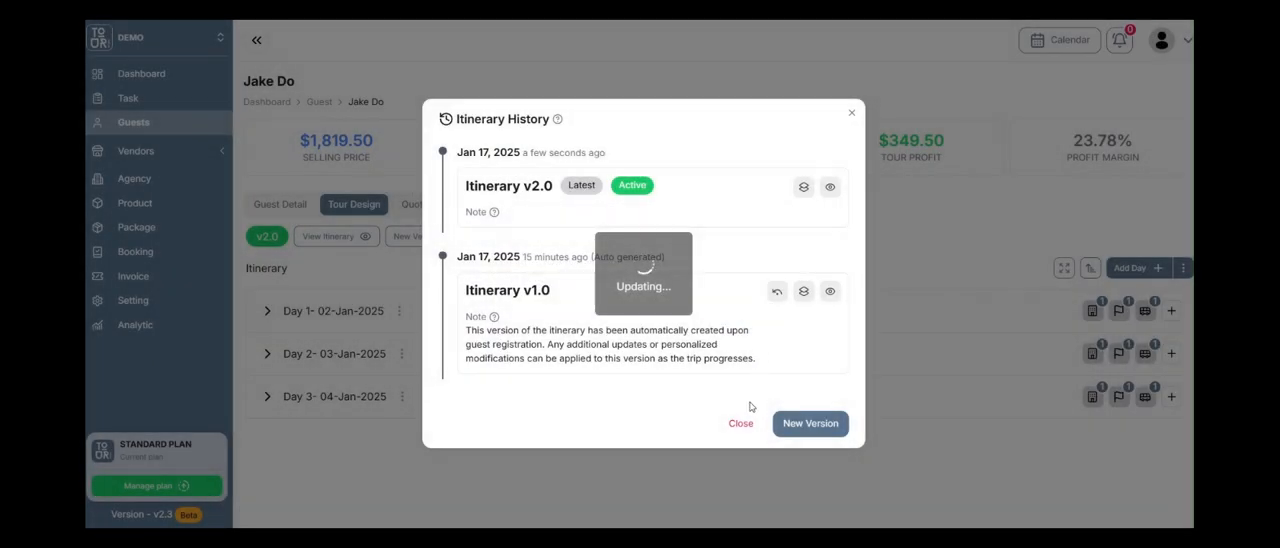
click(757, 426)
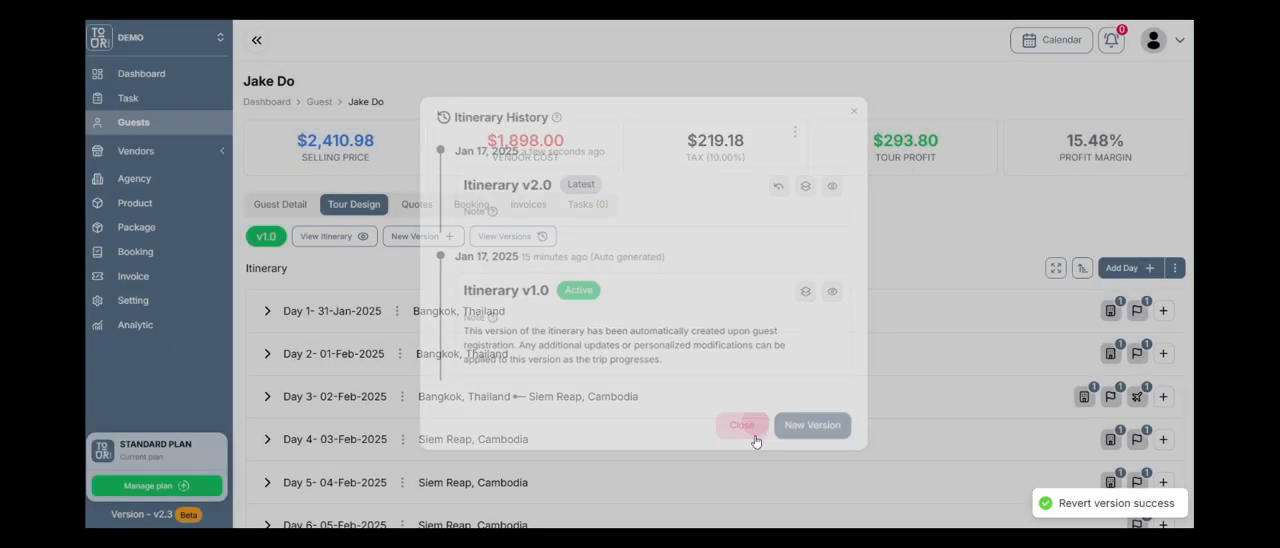
Expand all itinerary days of version v1.0 and look over their activities.
scroll(560, 438, down, 1)
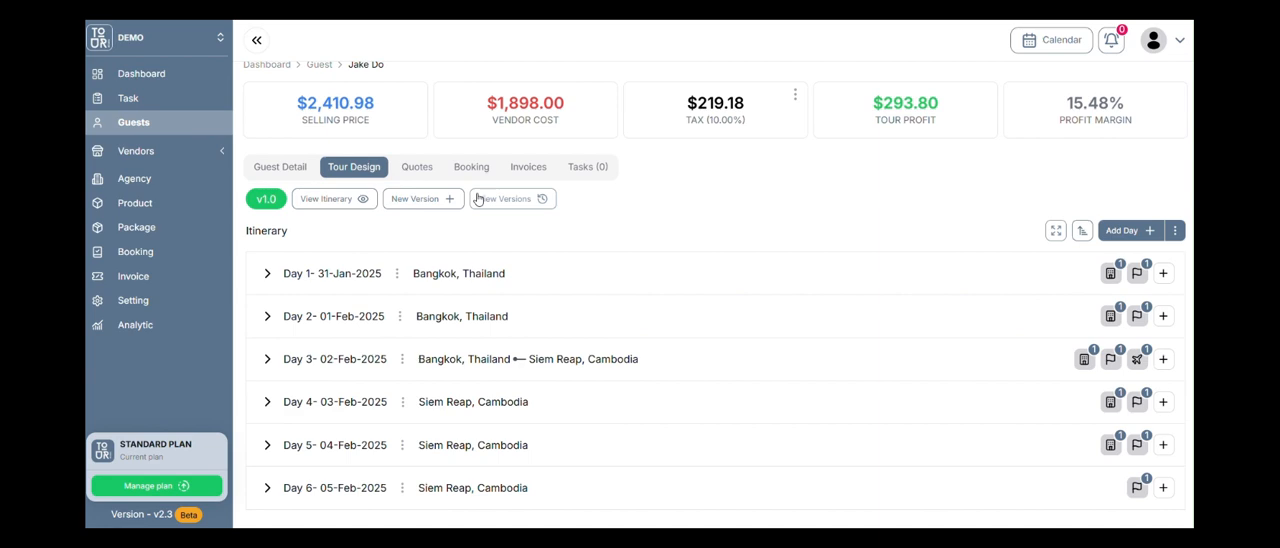
click(1056, 231)
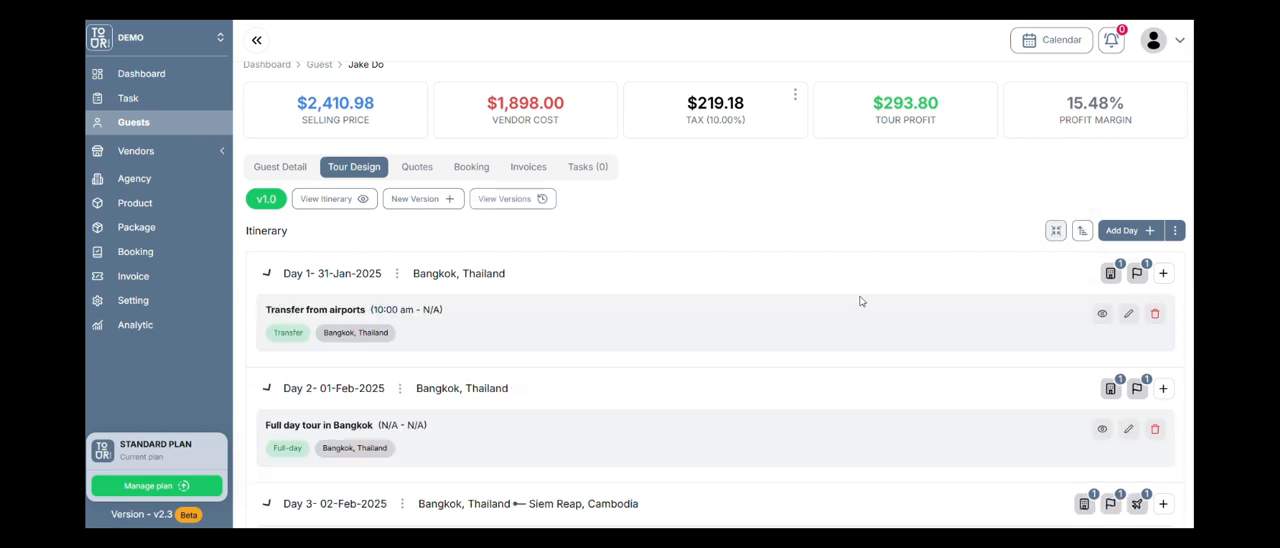
scroll(860, 301, down, 7)
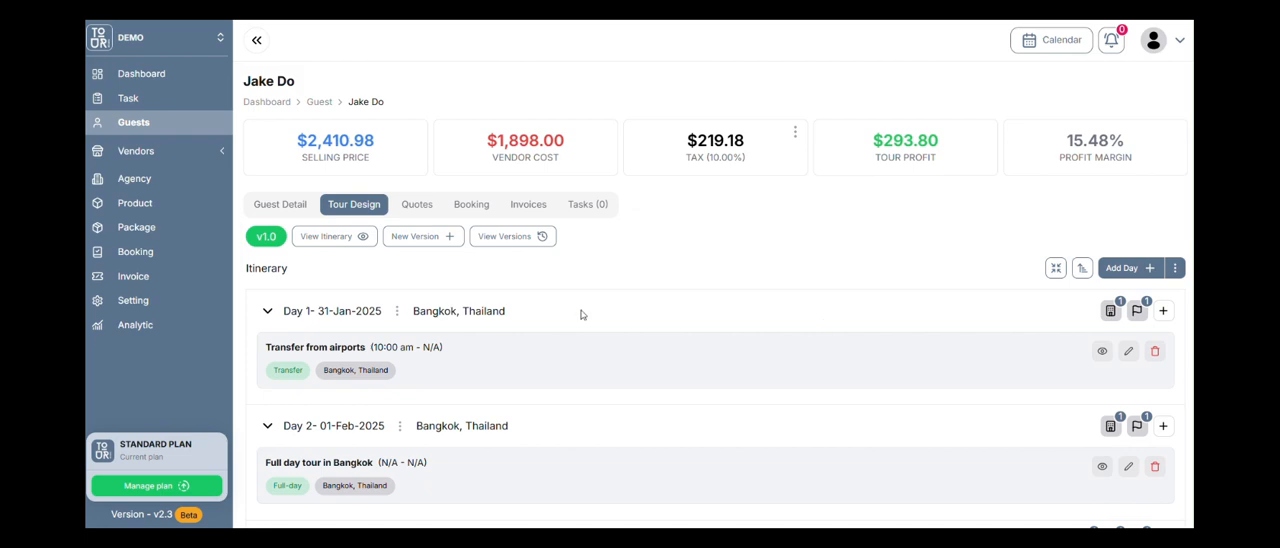
Review the guest's hotel quotes and the hotel bookings list.
click(418, 206)
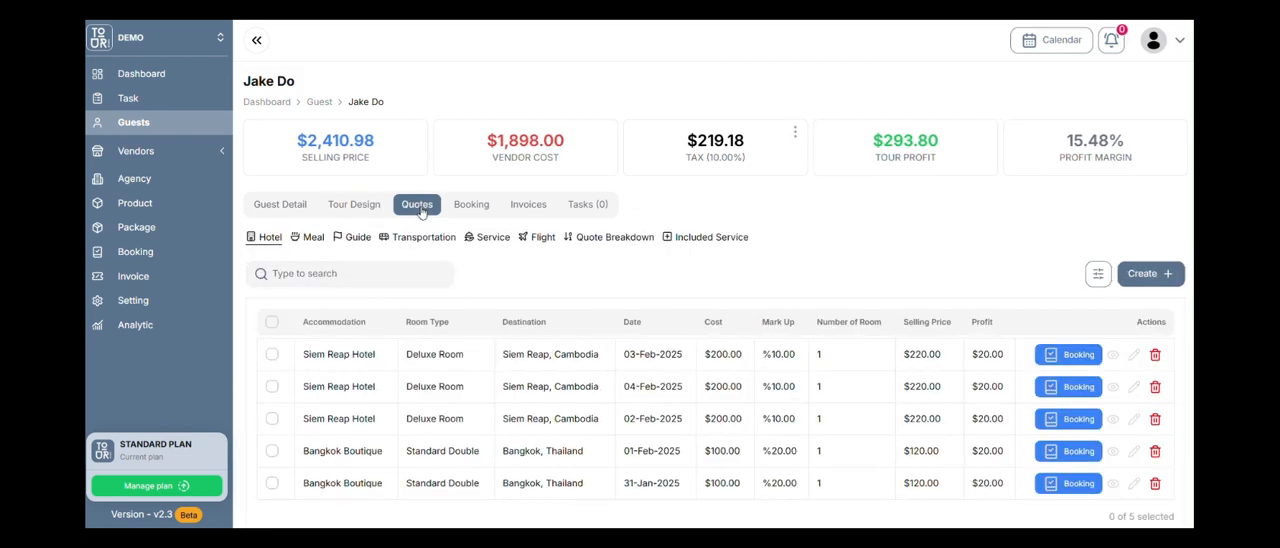
scroll(640, 420, down, 1)
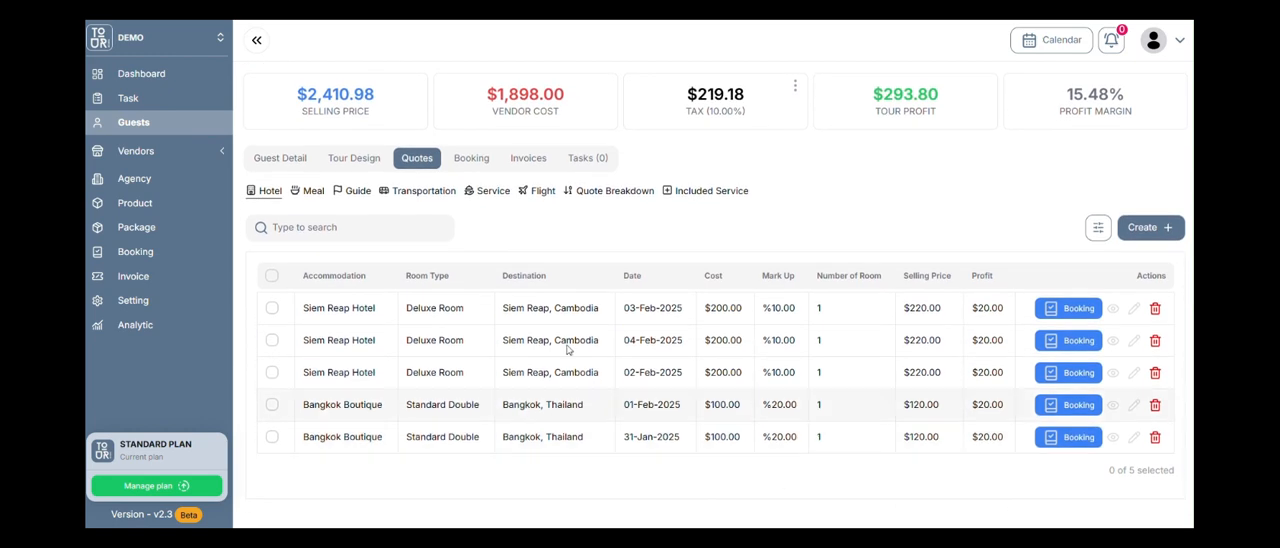
click(478, 160)
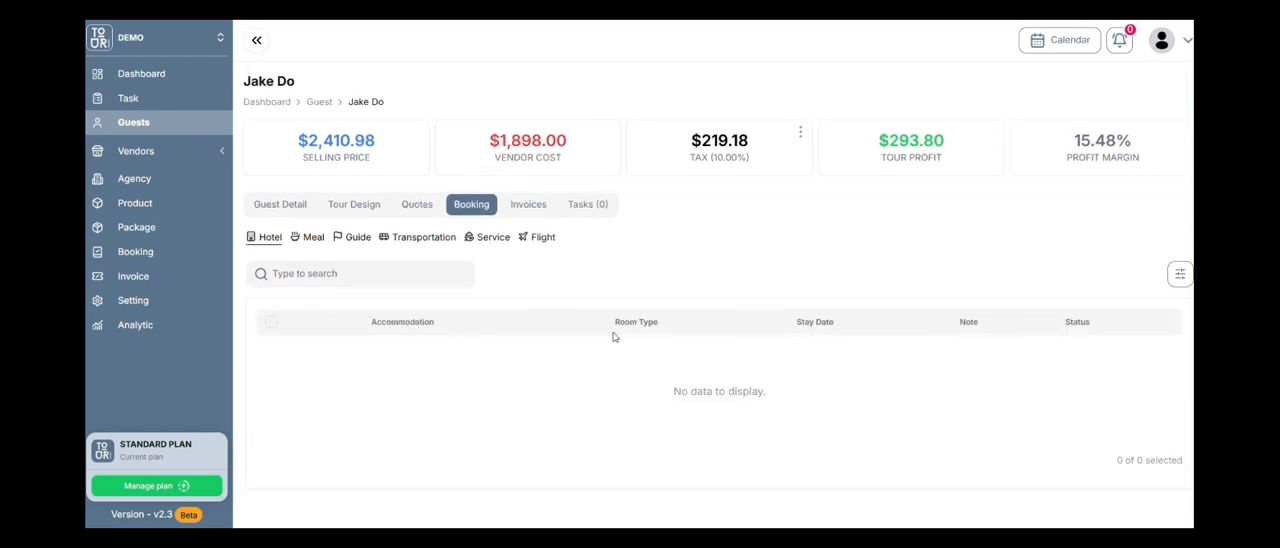
Return to the guest's quotes and examine the guide, meal, transportation and flight categories.
click(417, 205)
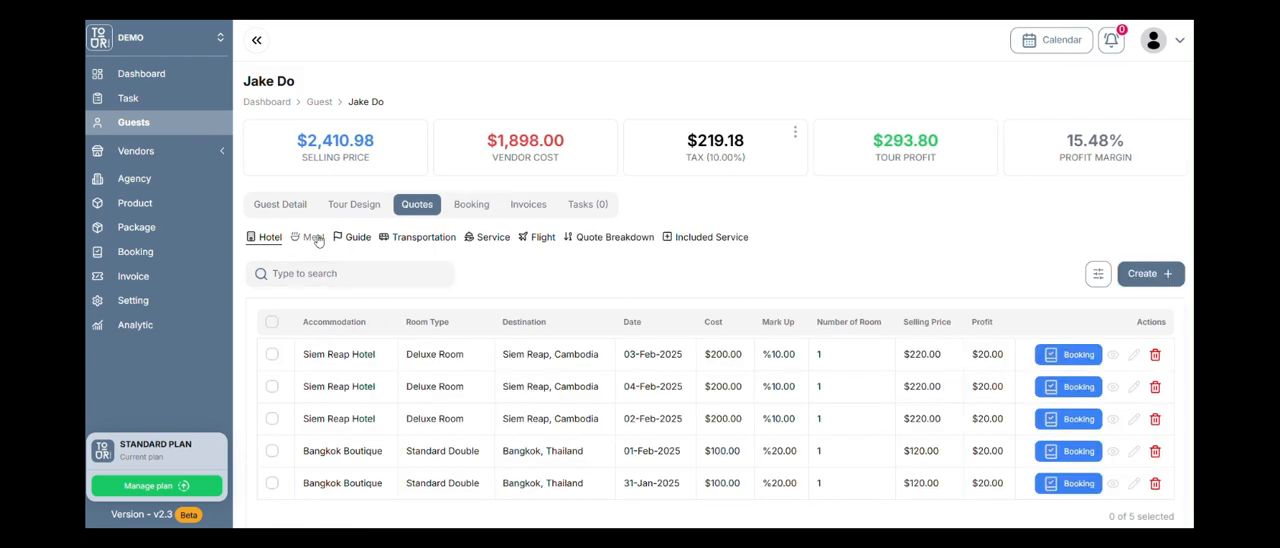
click(358, 241)
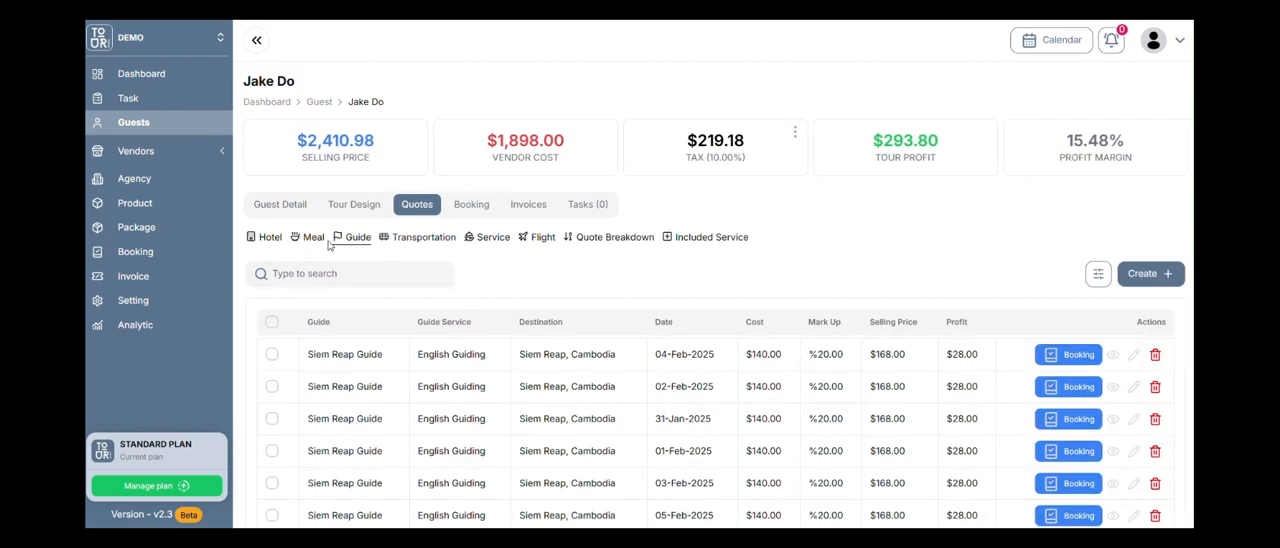
click(312, 239)
click(355, 240)
scroll(530, 193, down, 1)
click(430, 160)
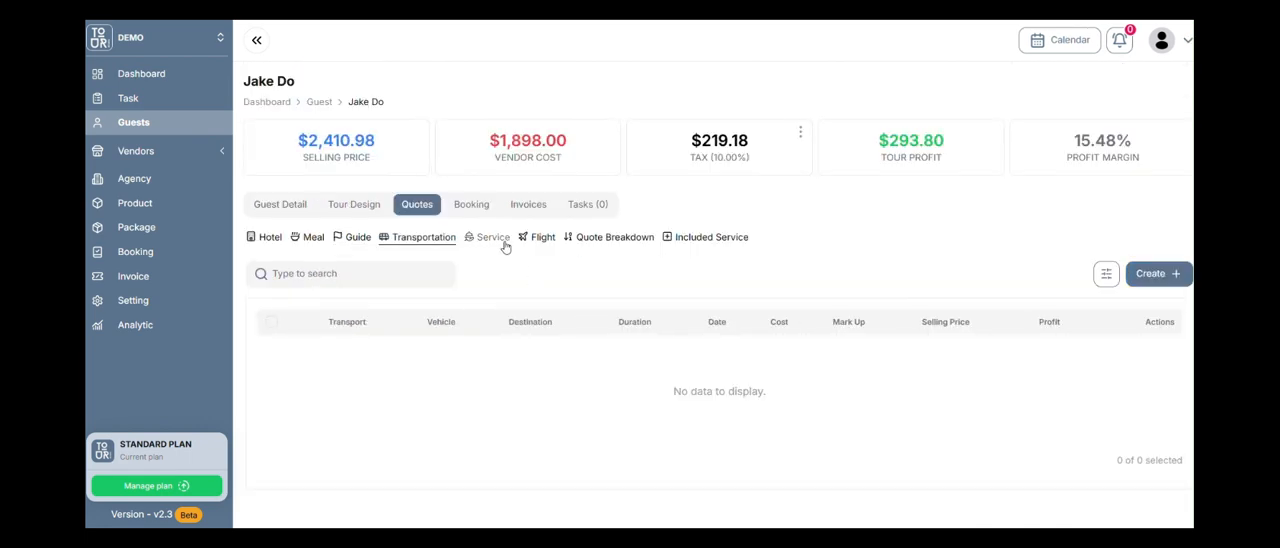
click(540, 239)
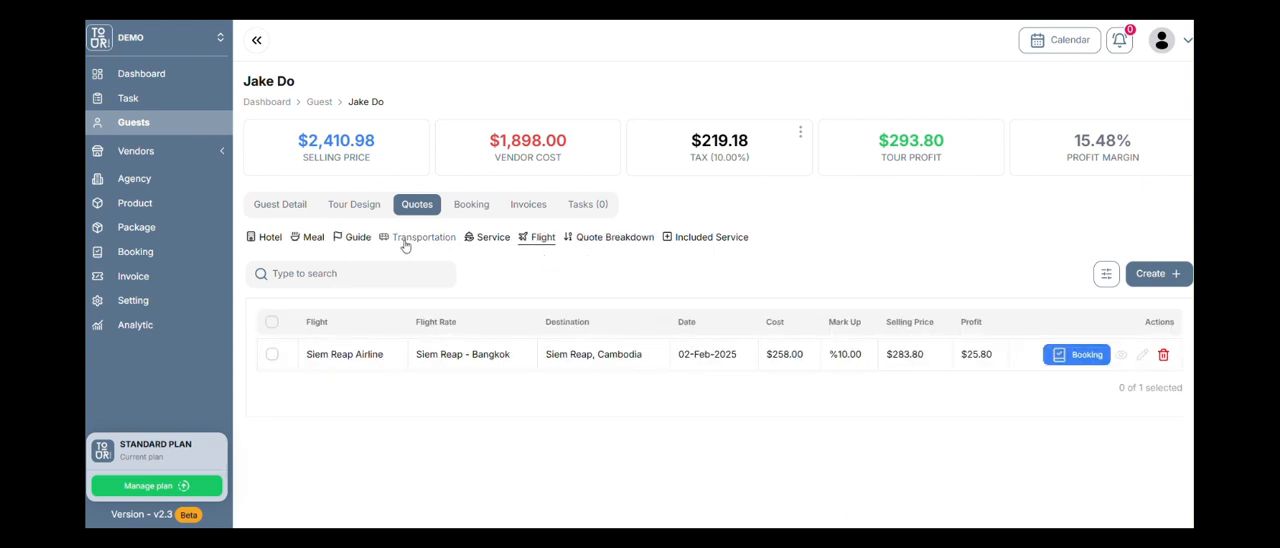
Open the Siem Reap Airline flight quote for editing, check its cost field, and close it unsaved.
click(1142, 354)
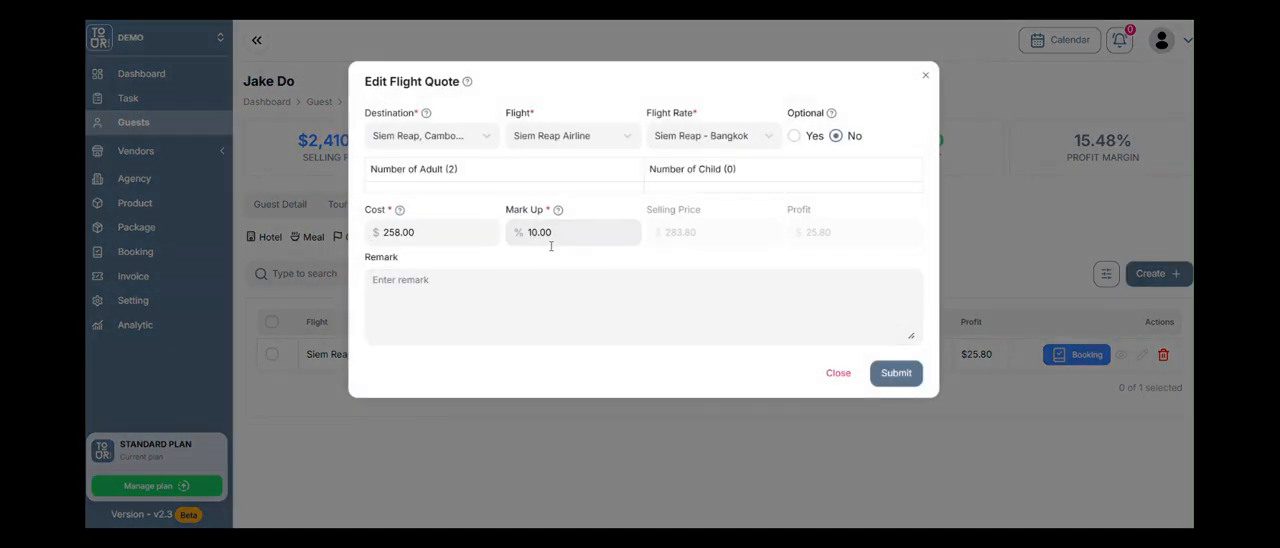
click(486, 231)
click(838, 372)
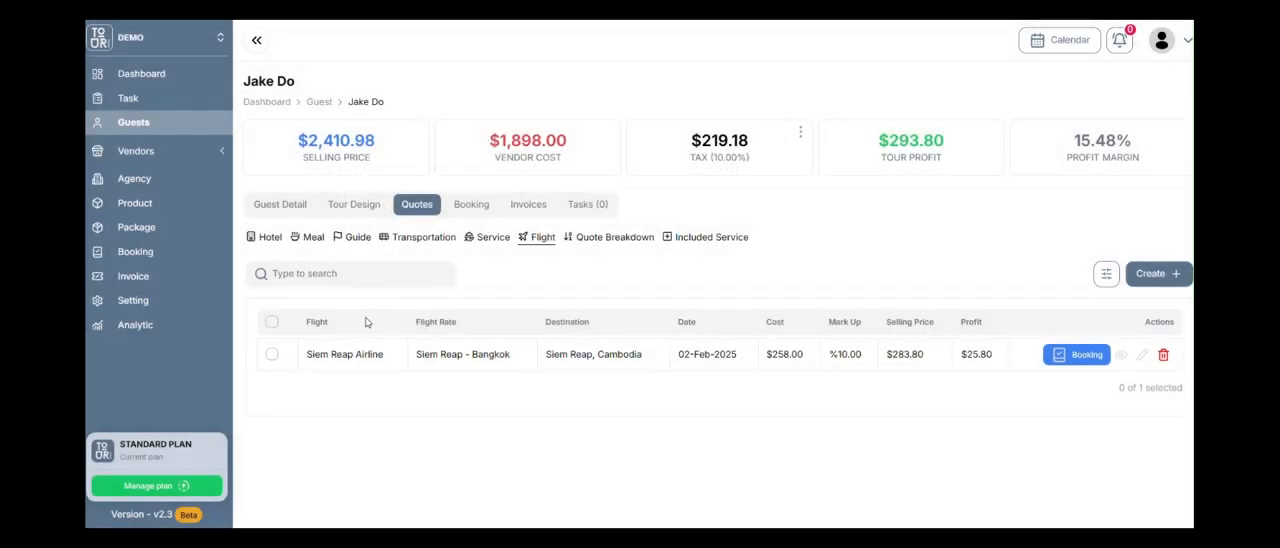
Select all hotel quotes, check which fields Bulk Update offers, close it unsaved, and clear the selection.
click(278, 240)
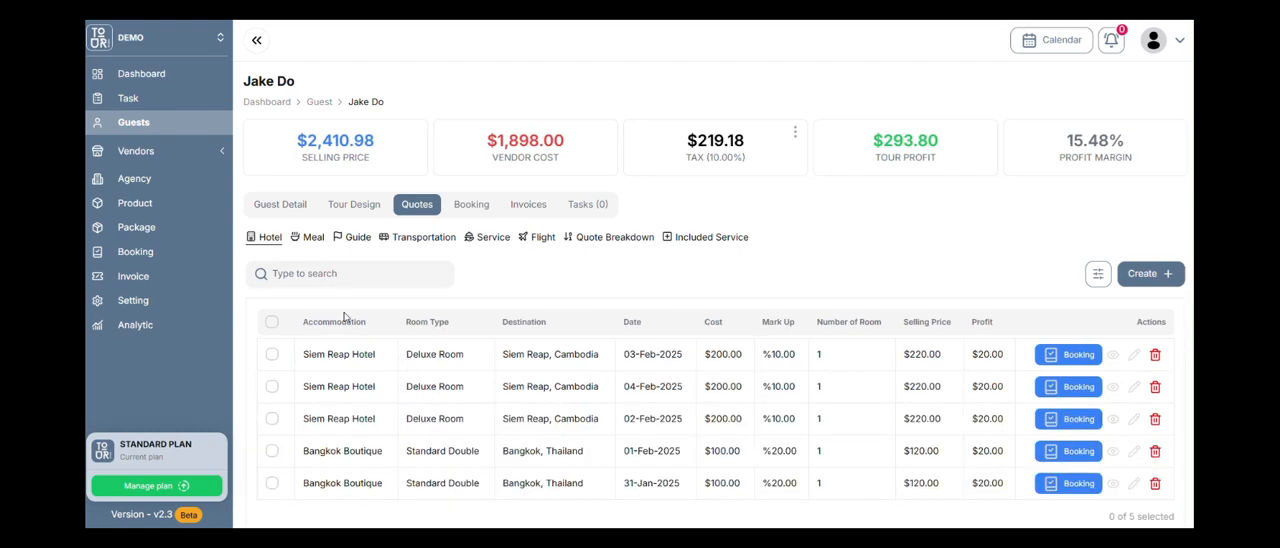
click(271, 322)
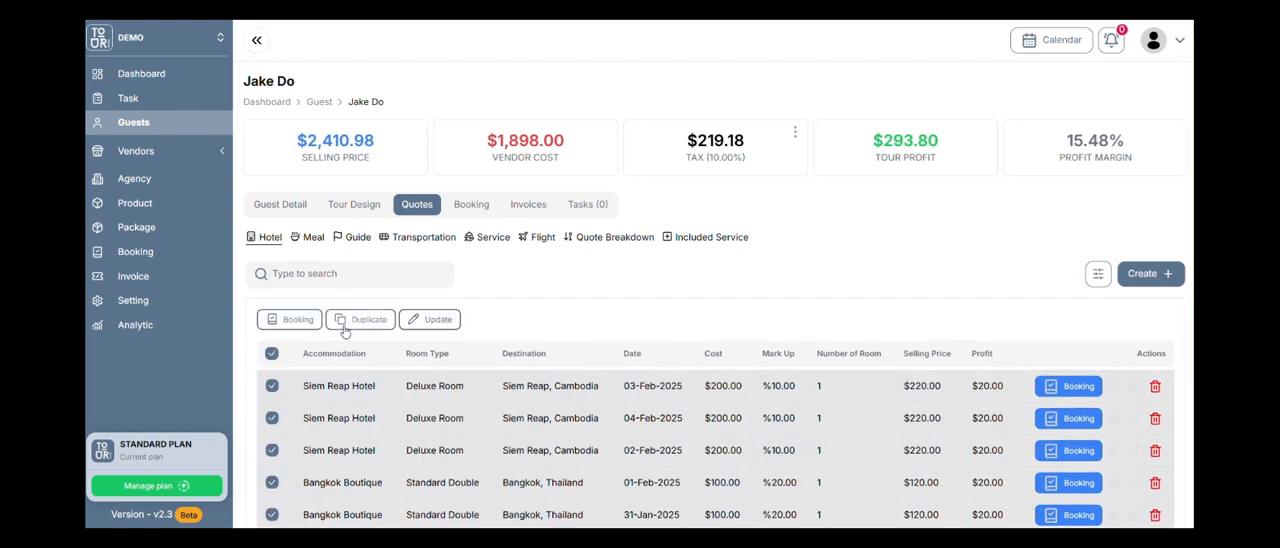
click(428, 319)
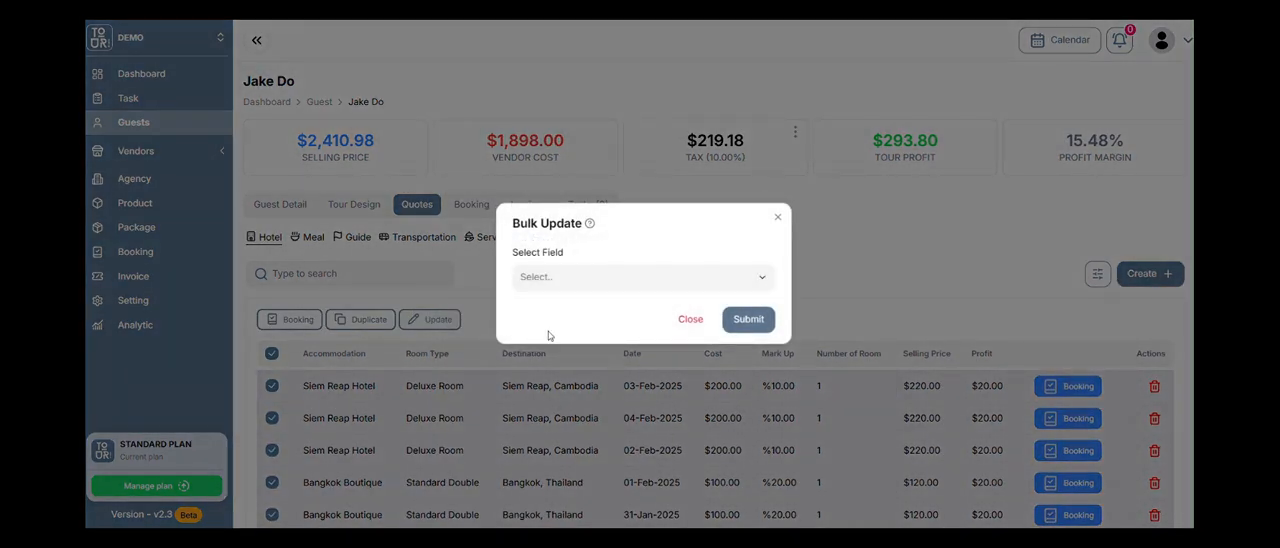
click(623, 282)
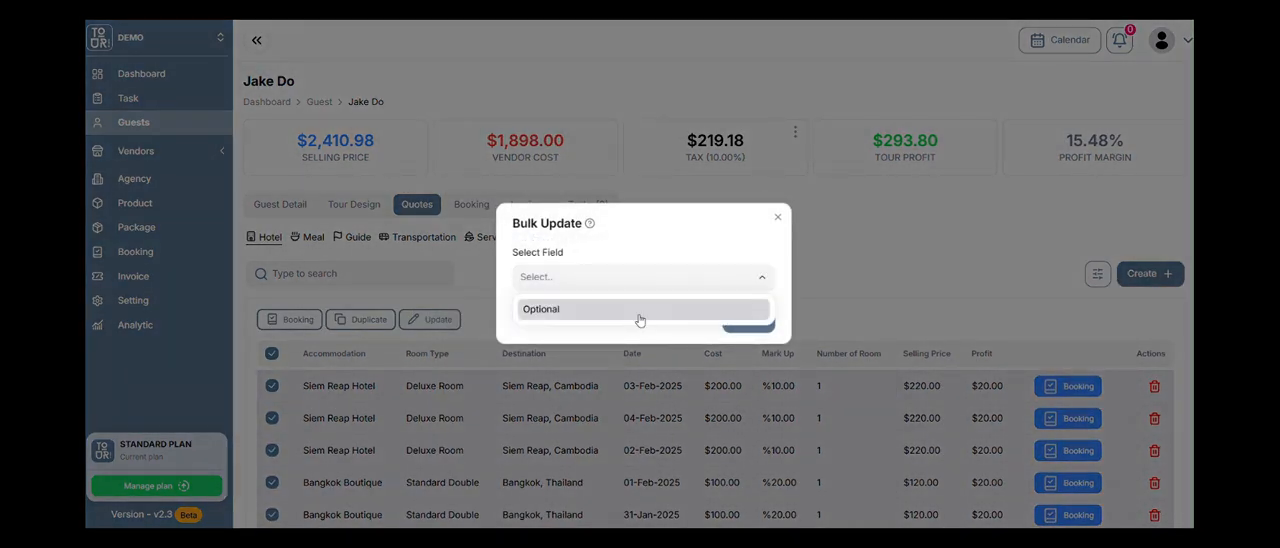
click(779, 220)
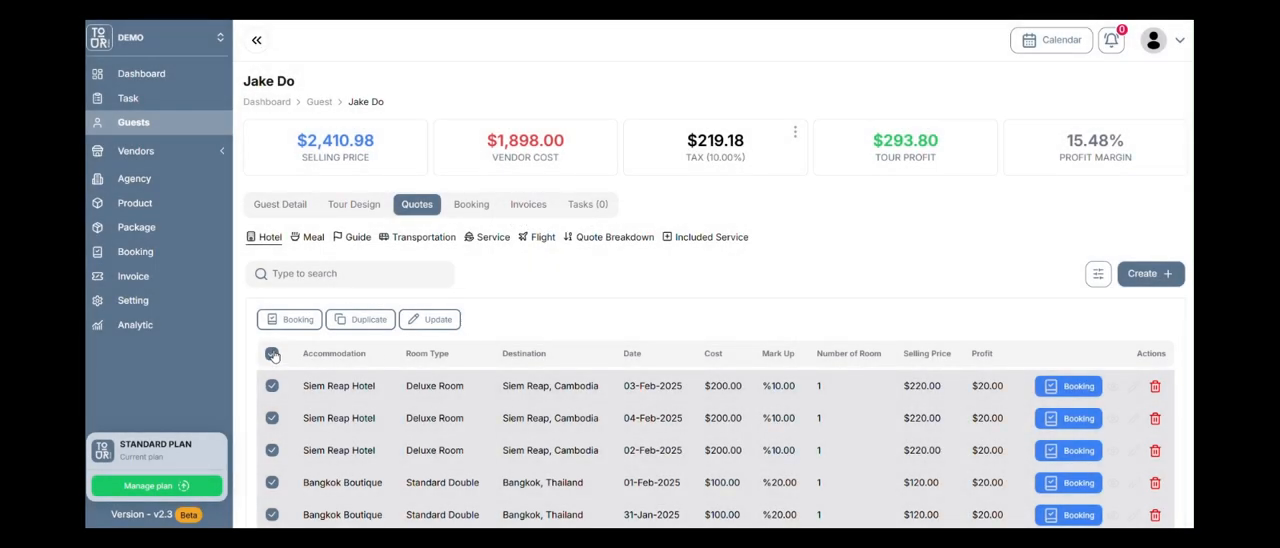
click(272, 355)
Examine the Quote Breakdown's daily vendor costs, prices and profits together with the overall totals.
scroll(679, 370, down, 1)
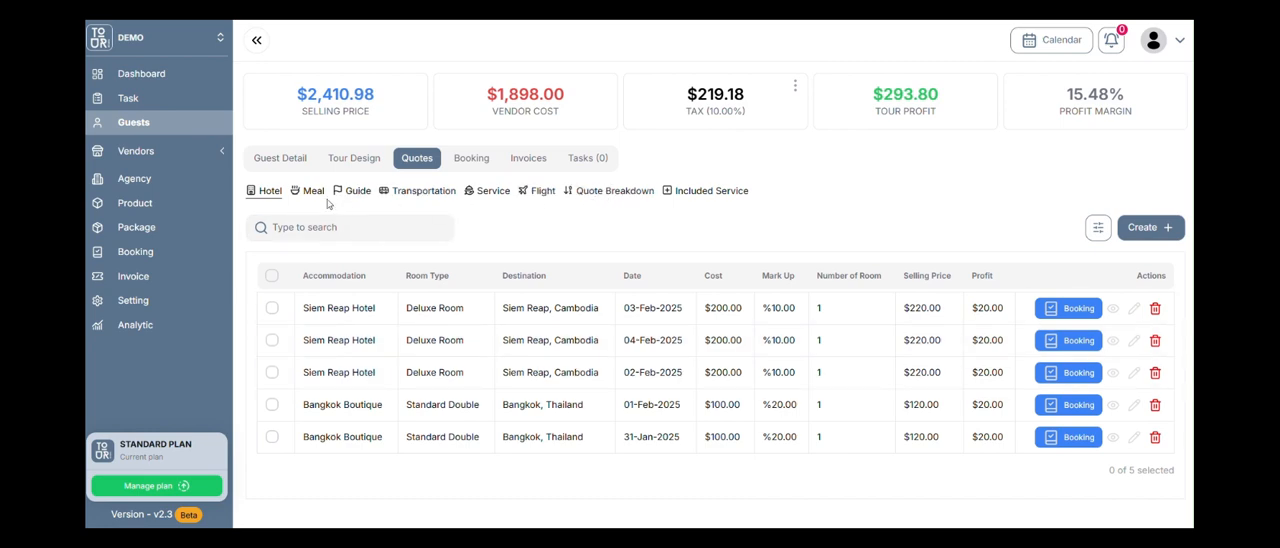
click(609, 191)
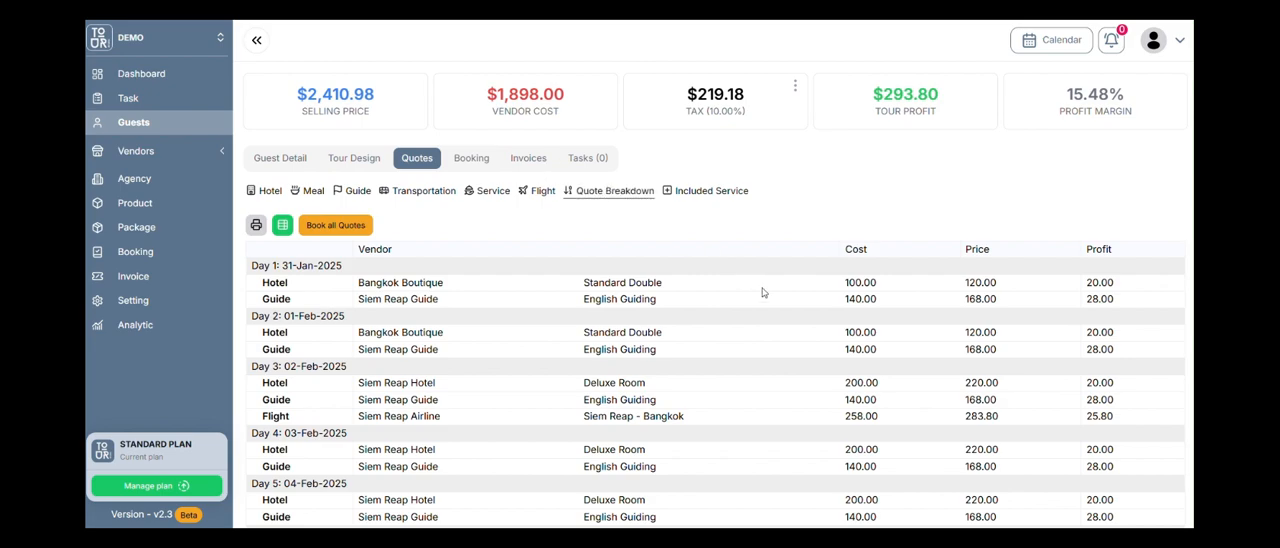
scroll(780, 288, down, 2)
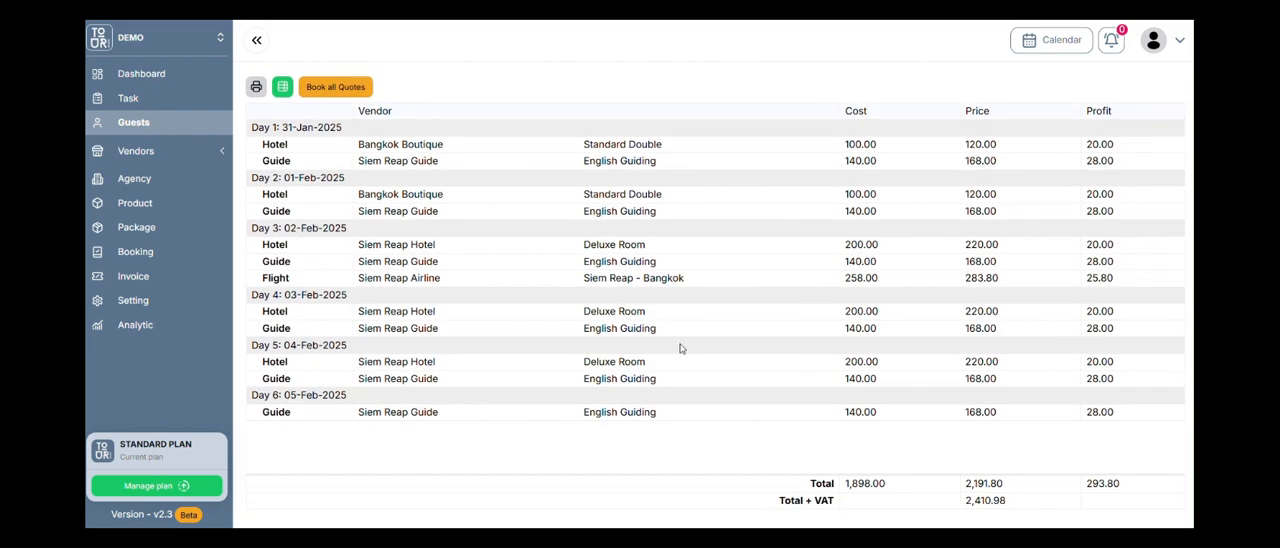
scroll(786, 323, up, 2)
scroll(760, 340, down, 2)
scroll(783, 354, up, 1)
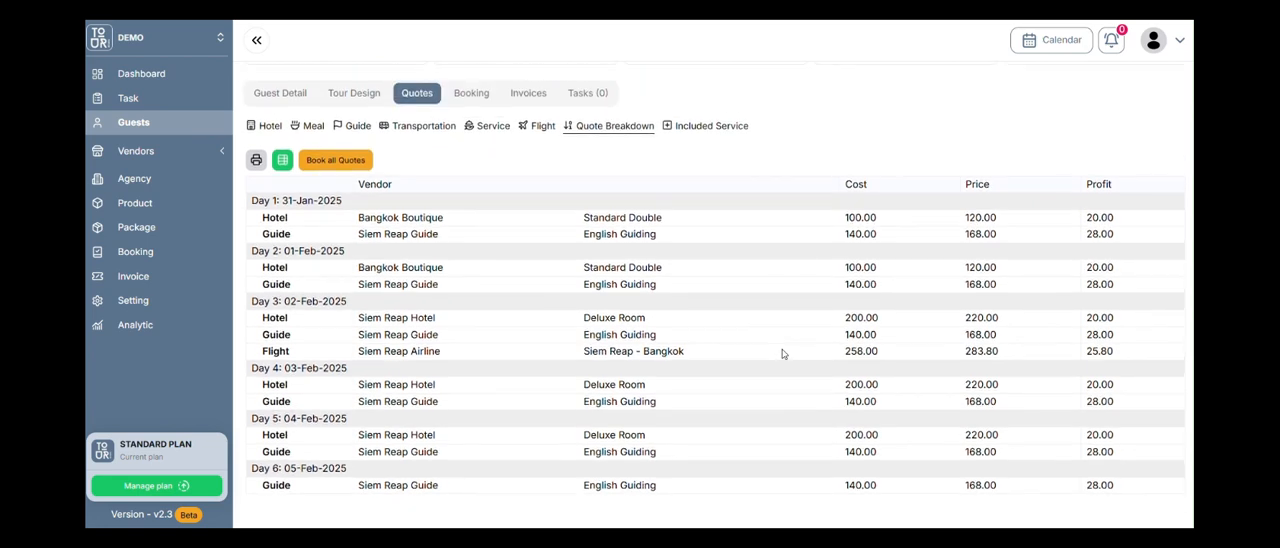
Compare the Quote Breakdown's totals and VAT calculation with the guest's selling price, vendor cost, tax and profit summary.
scroll(850, 350, down, 1)
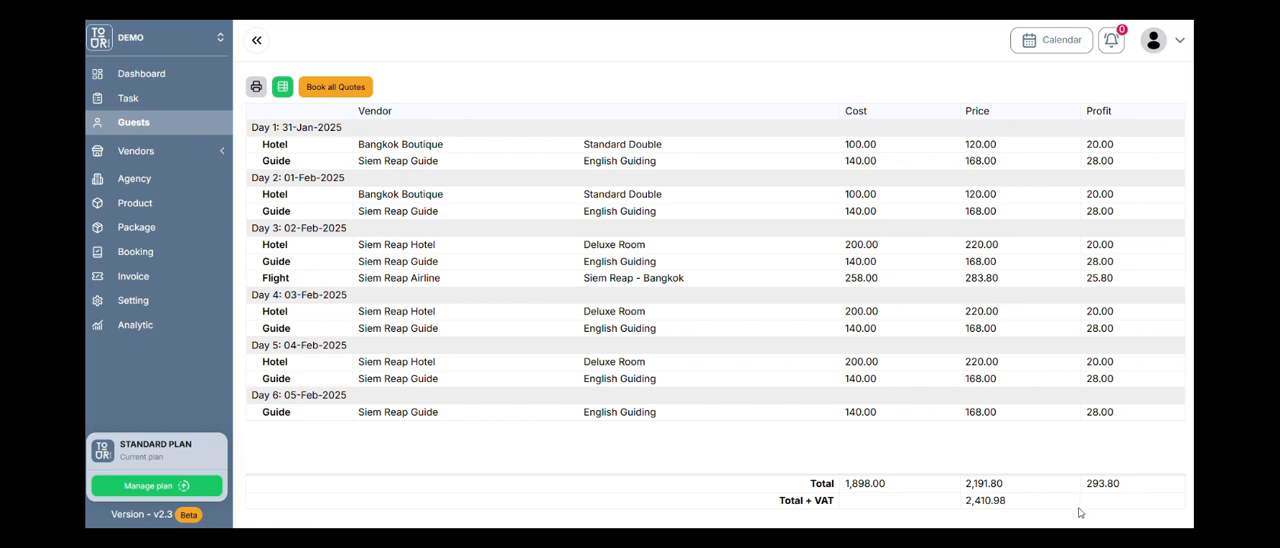
mouse_move(985, 503)
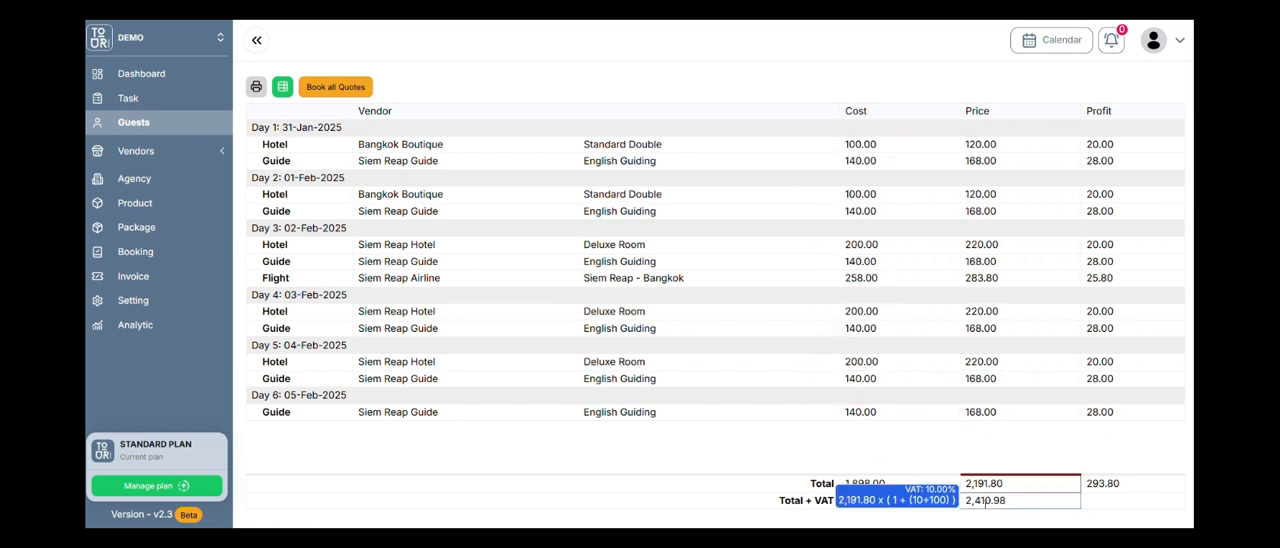
scroll(1098, 483, up, 3)
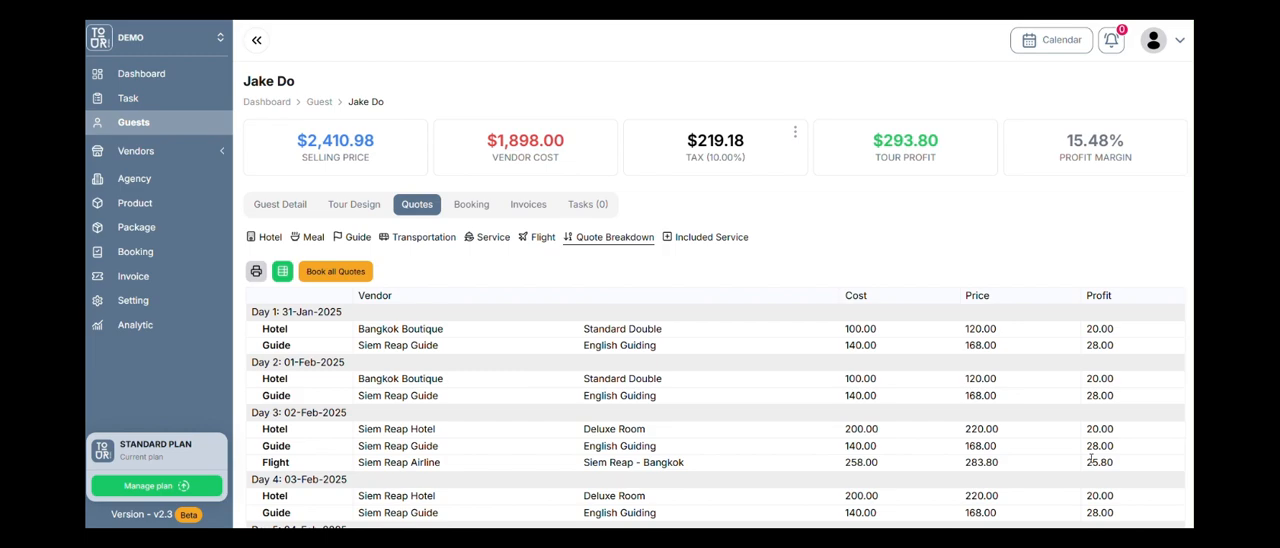
scroll(1020, 475, down, 3)
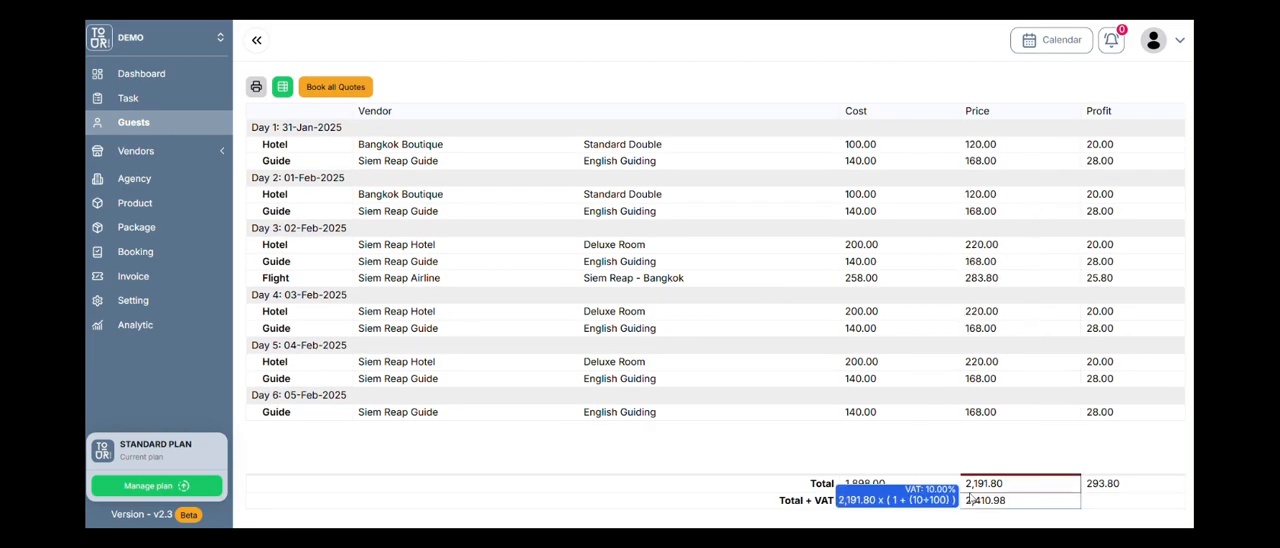
scroll(995, 462, up, 3)
scroll(708, 142, down, 3)
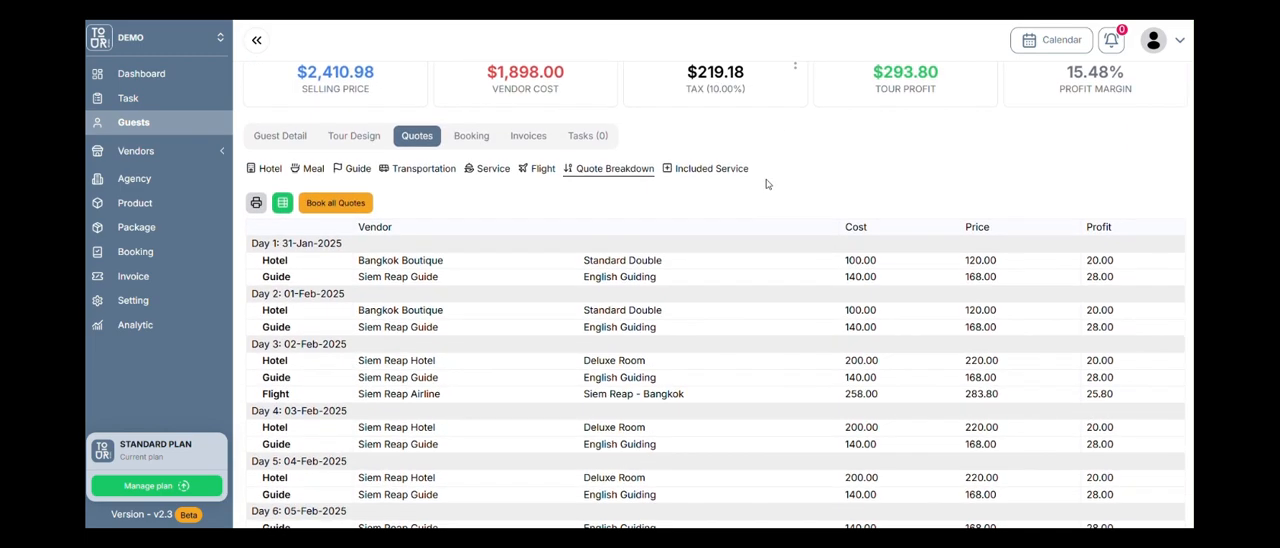
scroll(913, 354, up, 3)
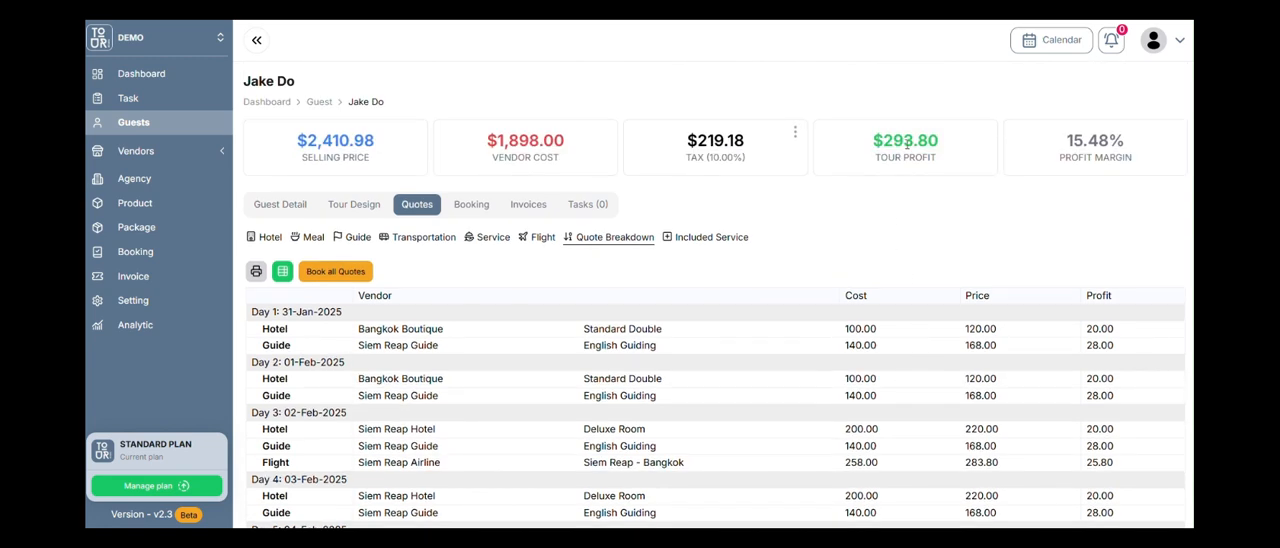
scroll(906, 143, down, 3)
scroll(1071, 168, up, 3)
scroll(447, 266, down, 1)
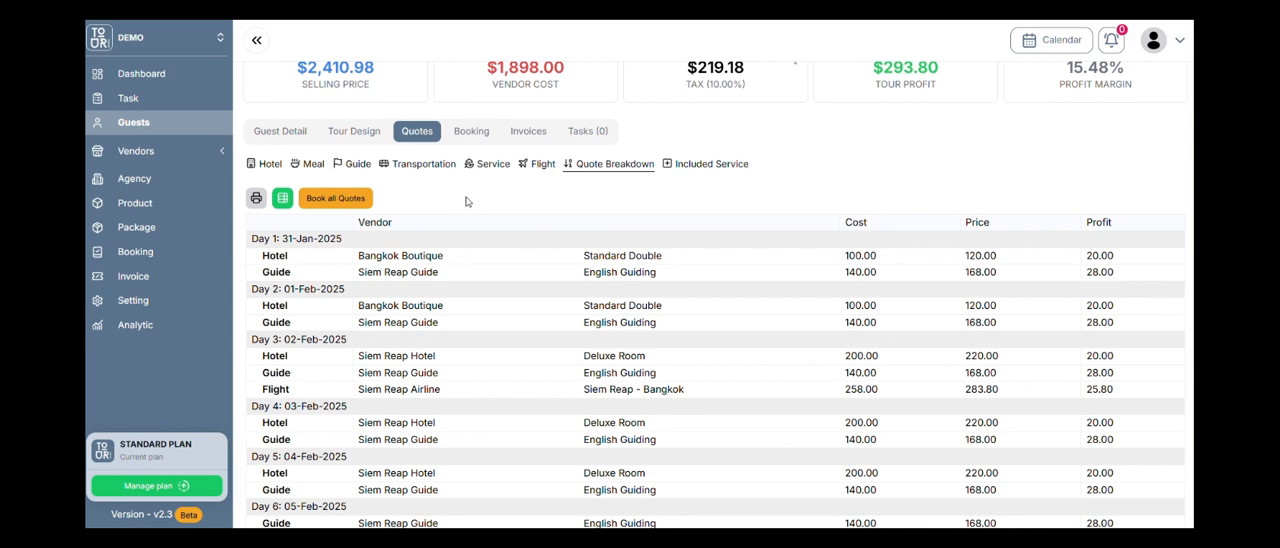
scroll(465, 201, up, 1)
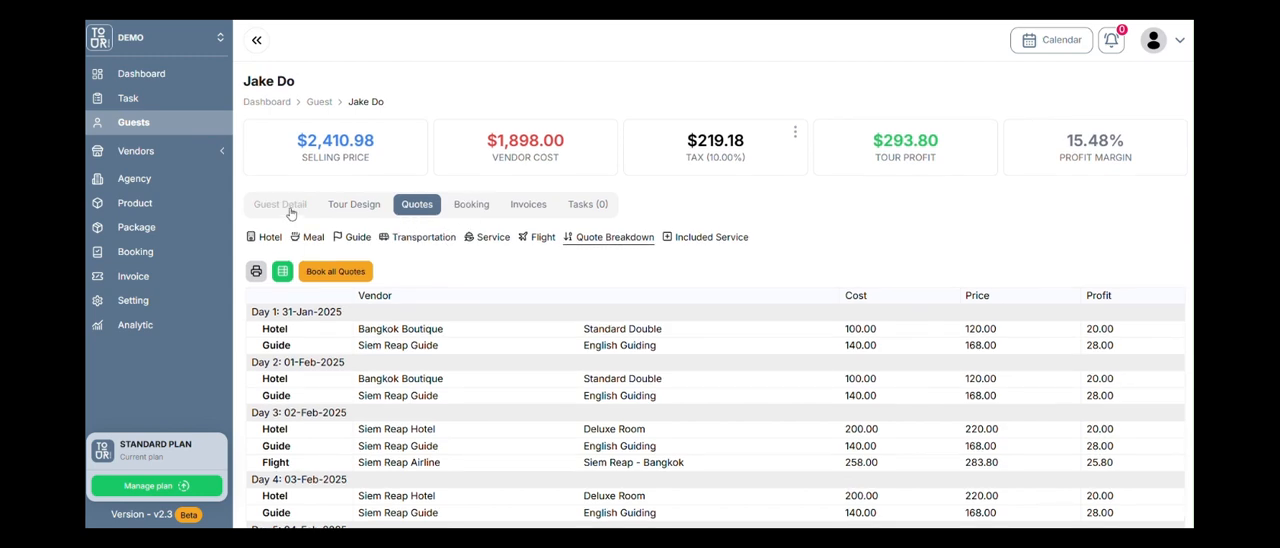
Set the guest's status to Confirmed - Deposit Not Paid in the guest details.
click(287, 208)
scroll(437, 283, down, 1)
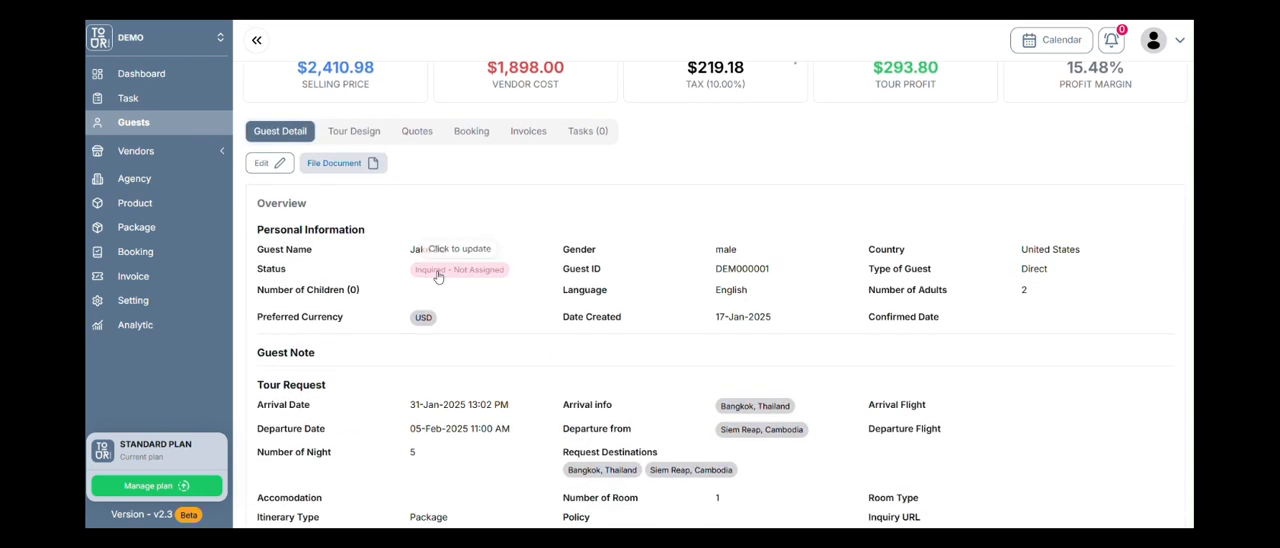
click(458, 269)
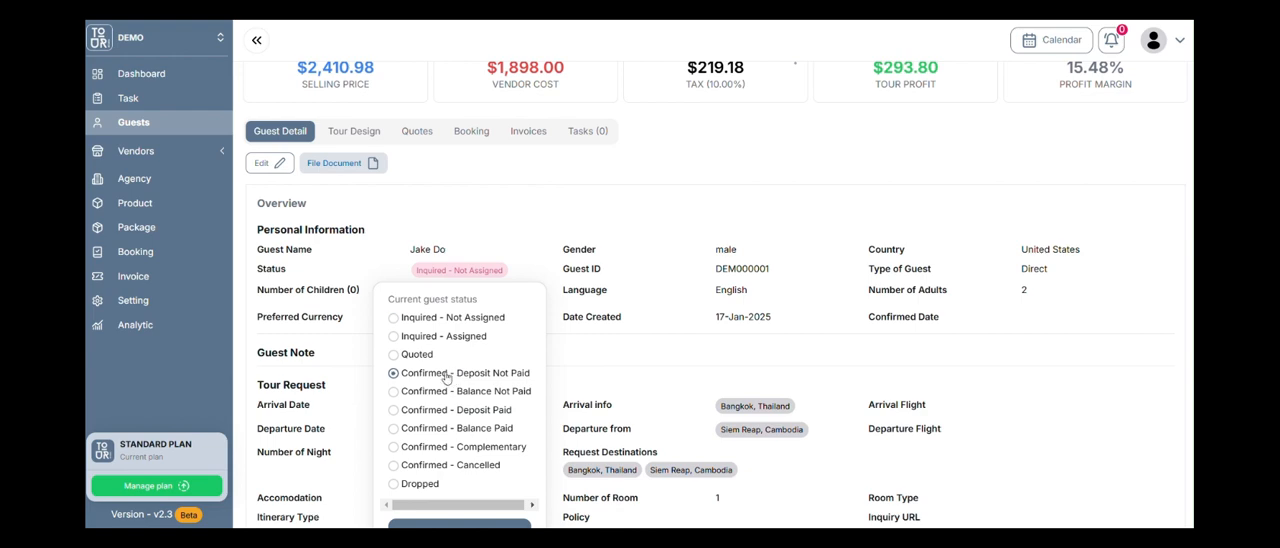
scroll(470, 330, down, 1)
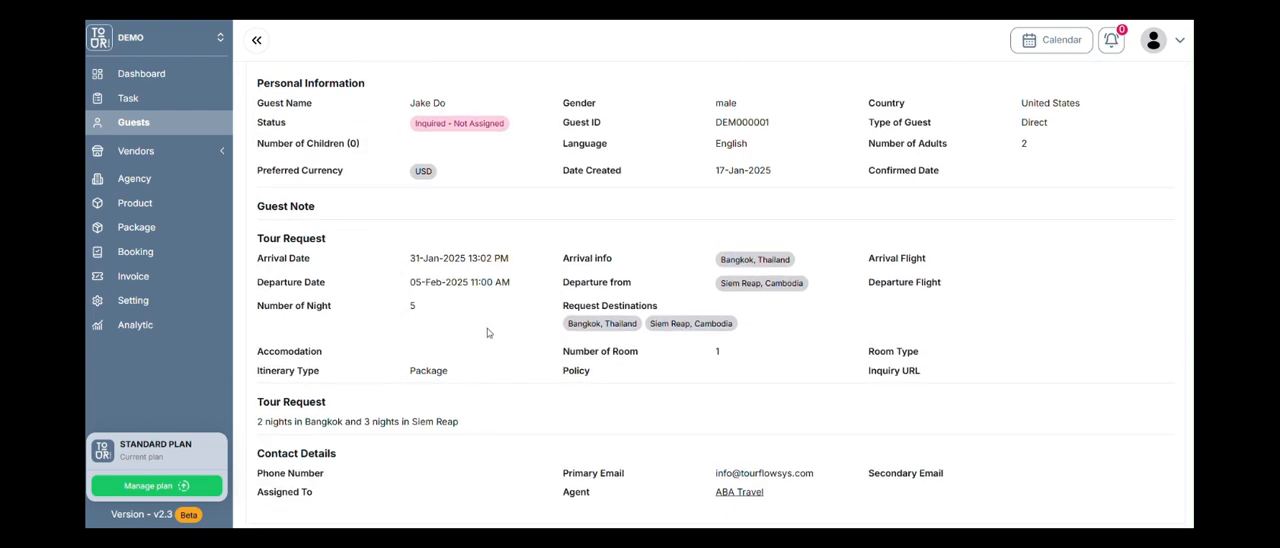
click(462, 200)
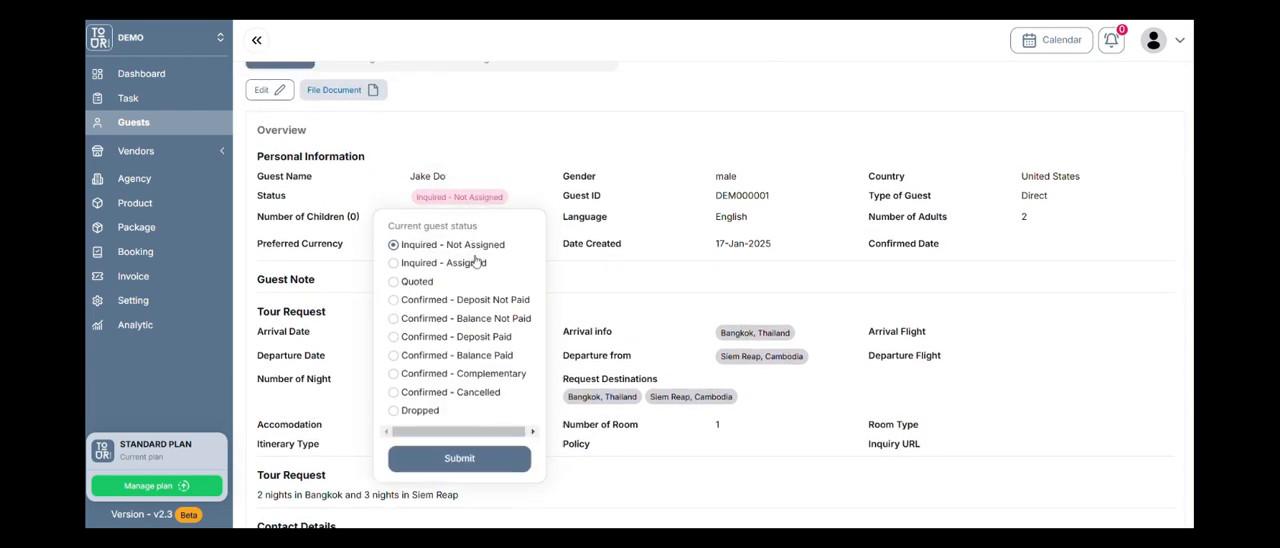
click(465, 300)
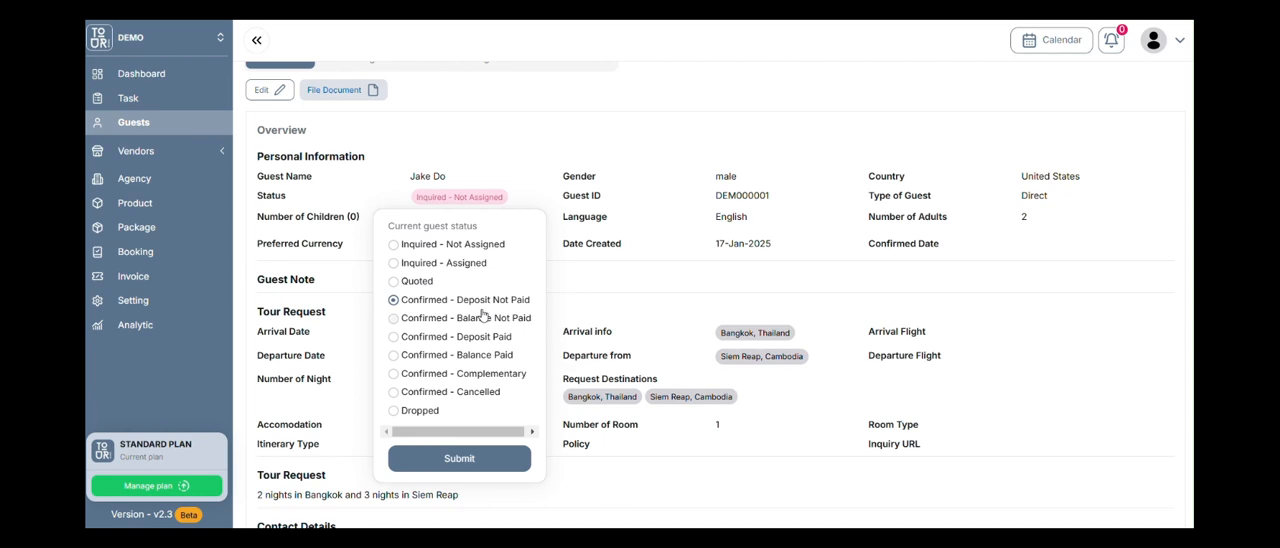
click(487, 458)
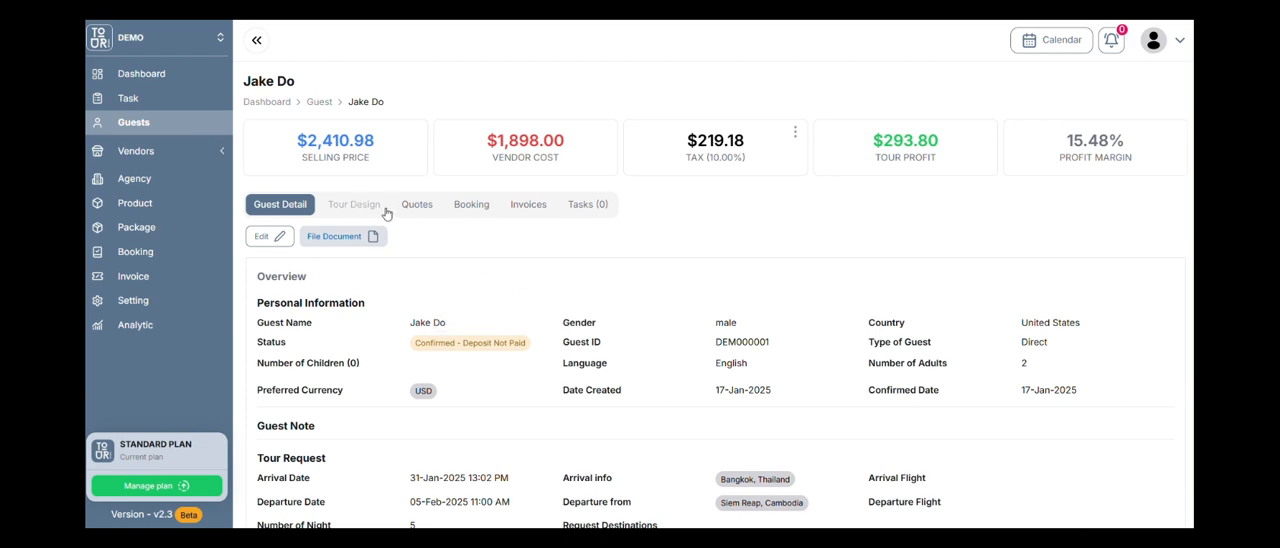
Look over the guest's tour design and hotel quotes, and return to the Quote Breakdown.
click(384, 207)
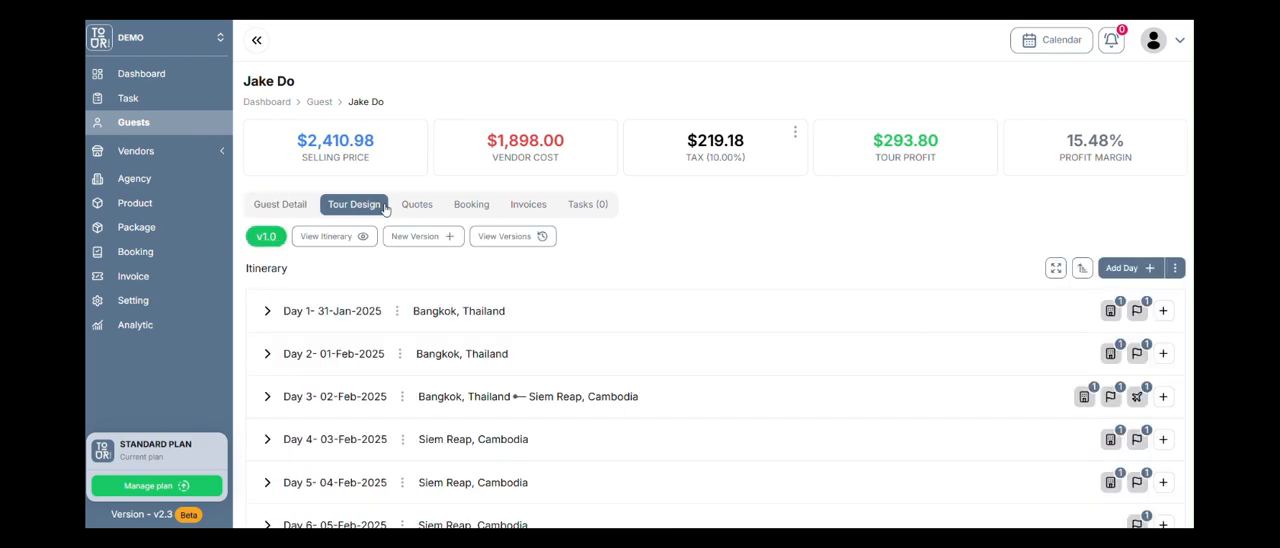
click(430, 206)
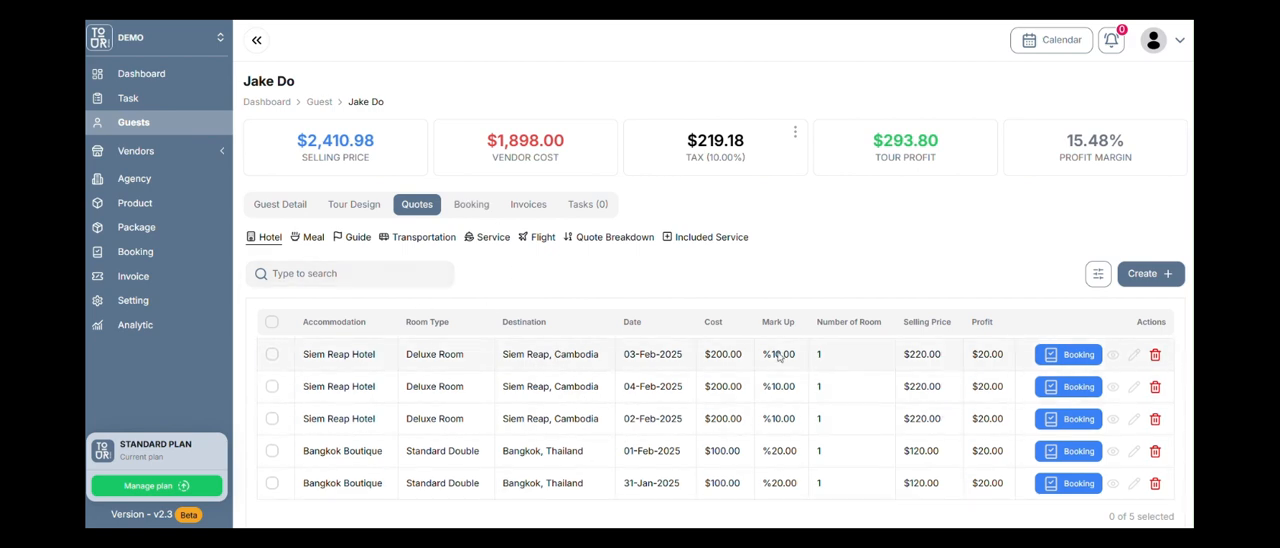
scroll(340, 325, down, 1)
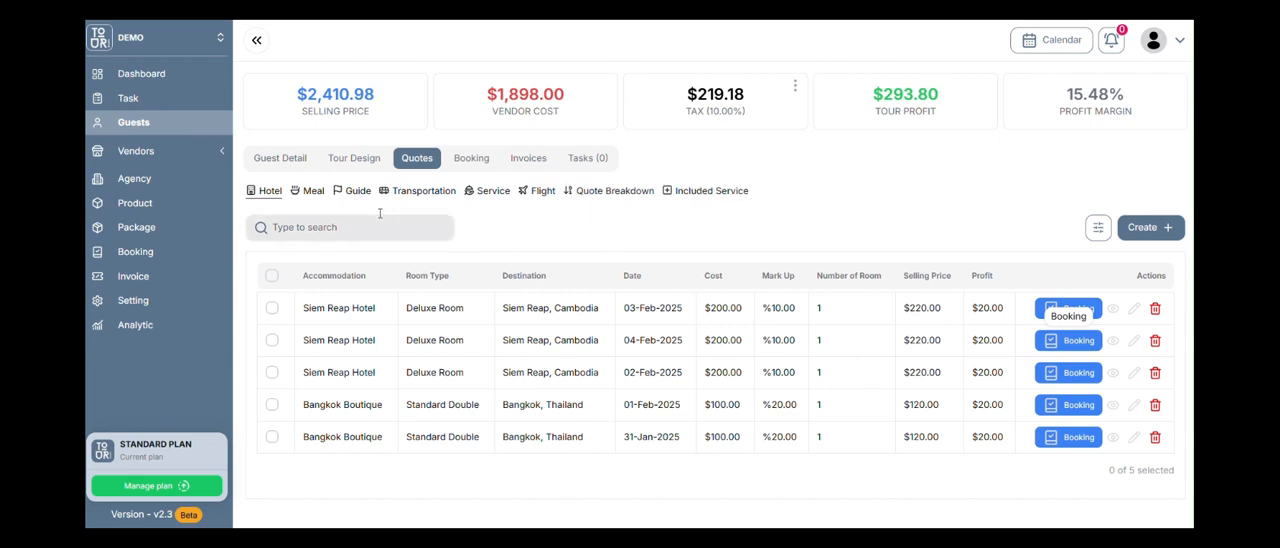
click(610, 191)
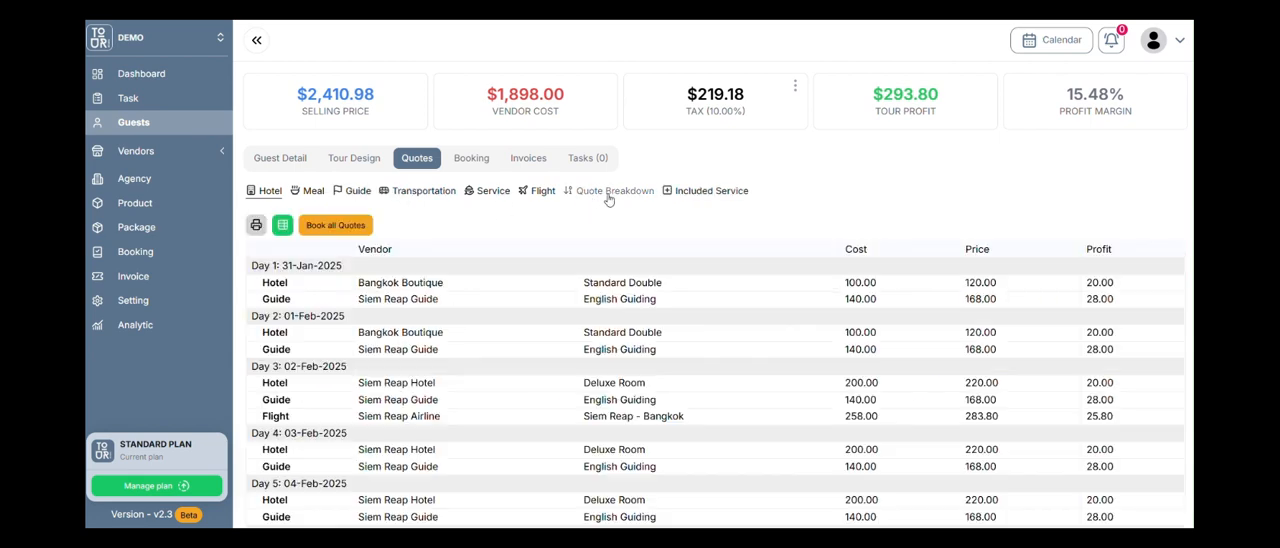
scroll(430, 230, down, 3)
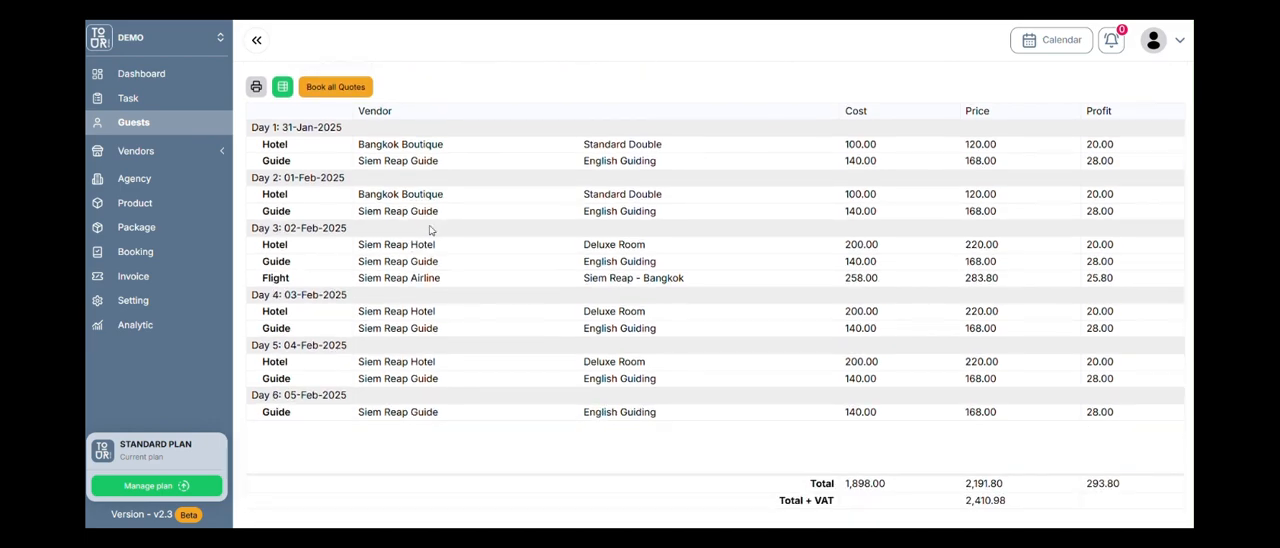
Request booking of all quoted services at once, read the confirmation, and cancel it.
click(333, 89)
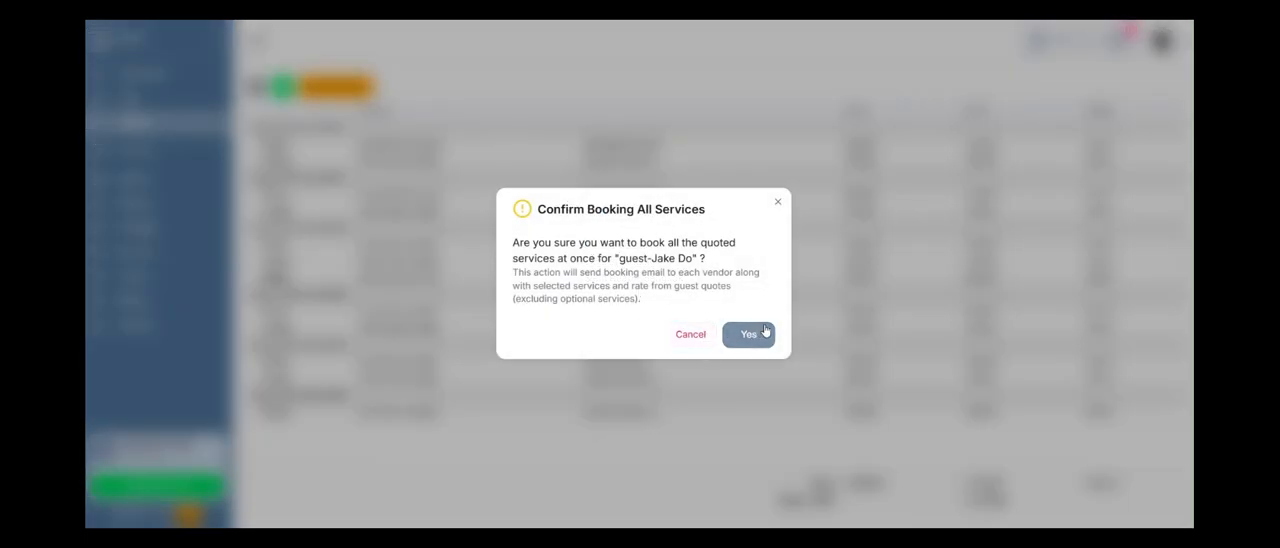
click(748, 331)
click(690, 336)
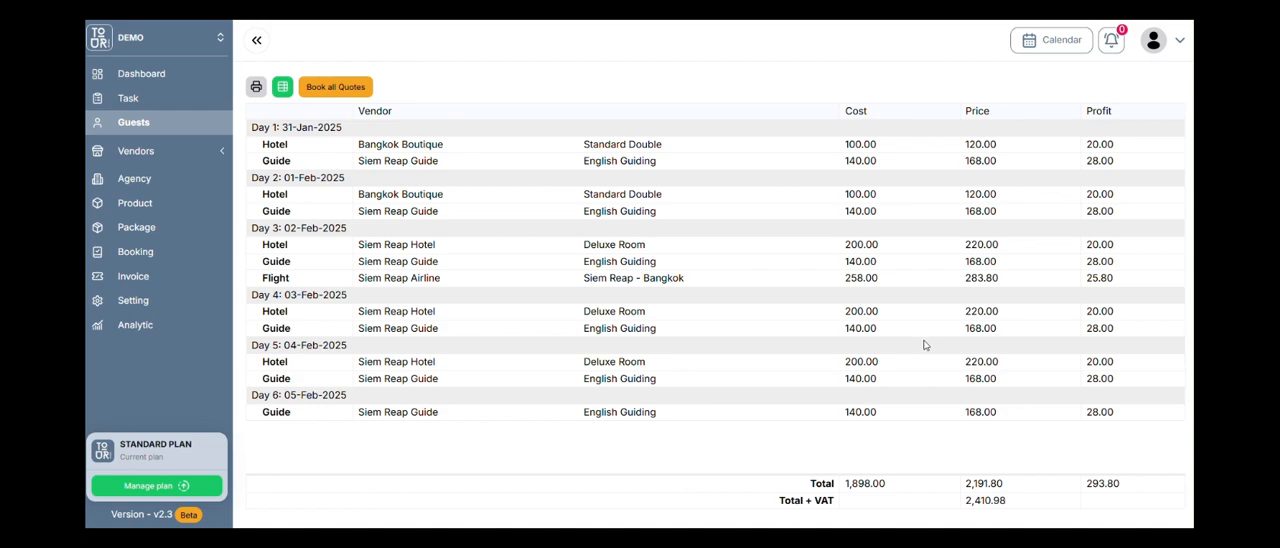
scroll(711, 238, up, 3)
scroll(664, 258, down, 3)
scroll(712, 222, up, 3)
scroll(720, 220, down, 3)
scroll(722, 217, up, 3)
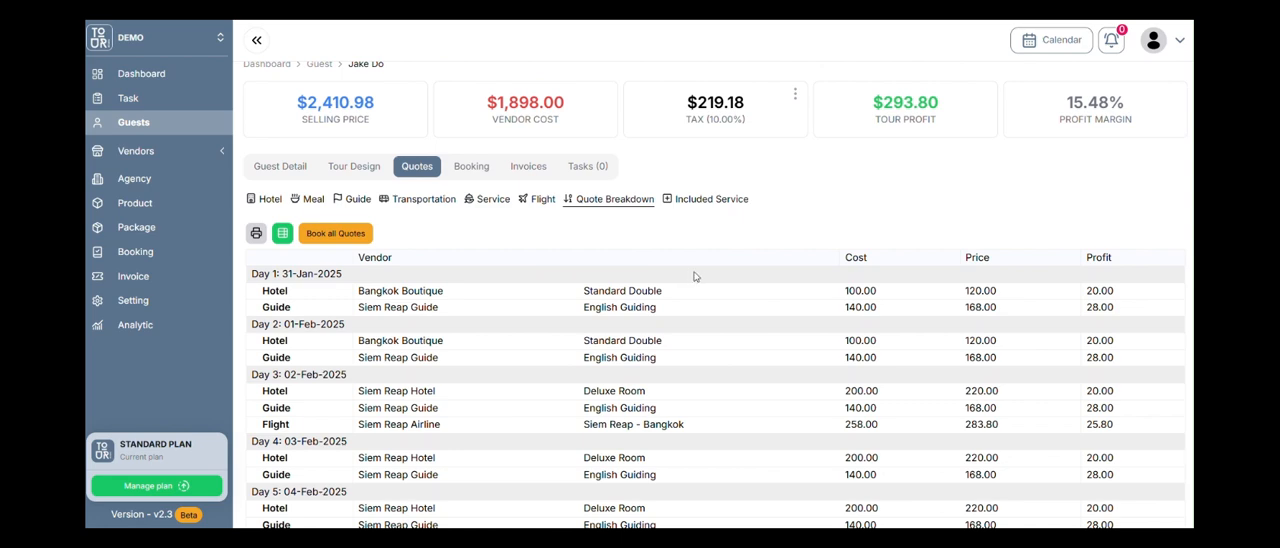
scroll(700, 271, down, 3)
scroll(509, 214, up, 1)
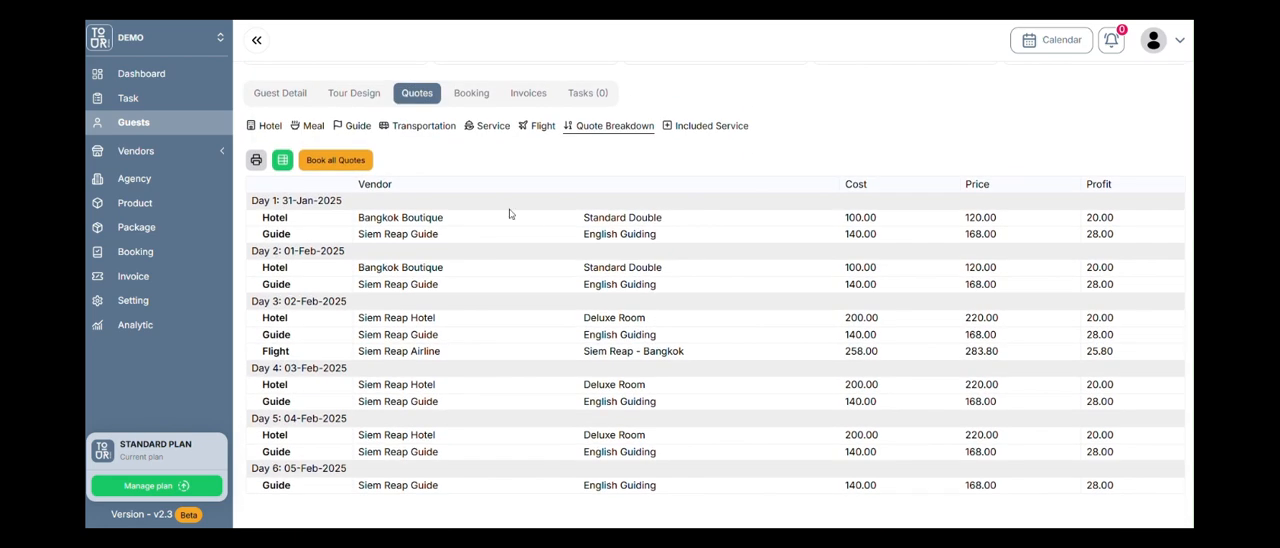
click(268, 126)
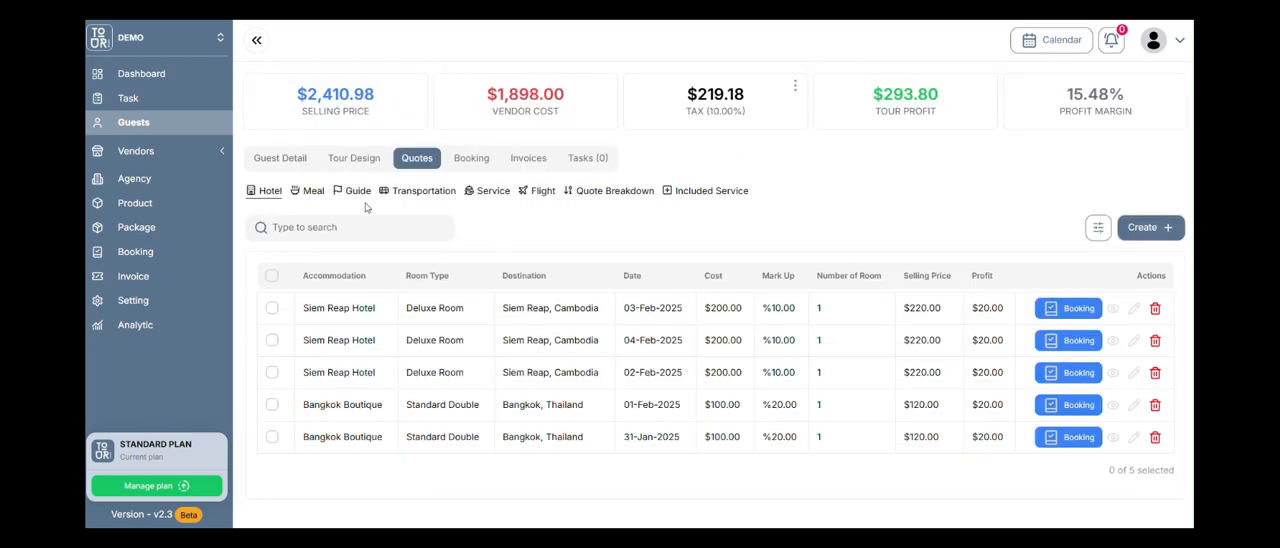
click(610, 191)
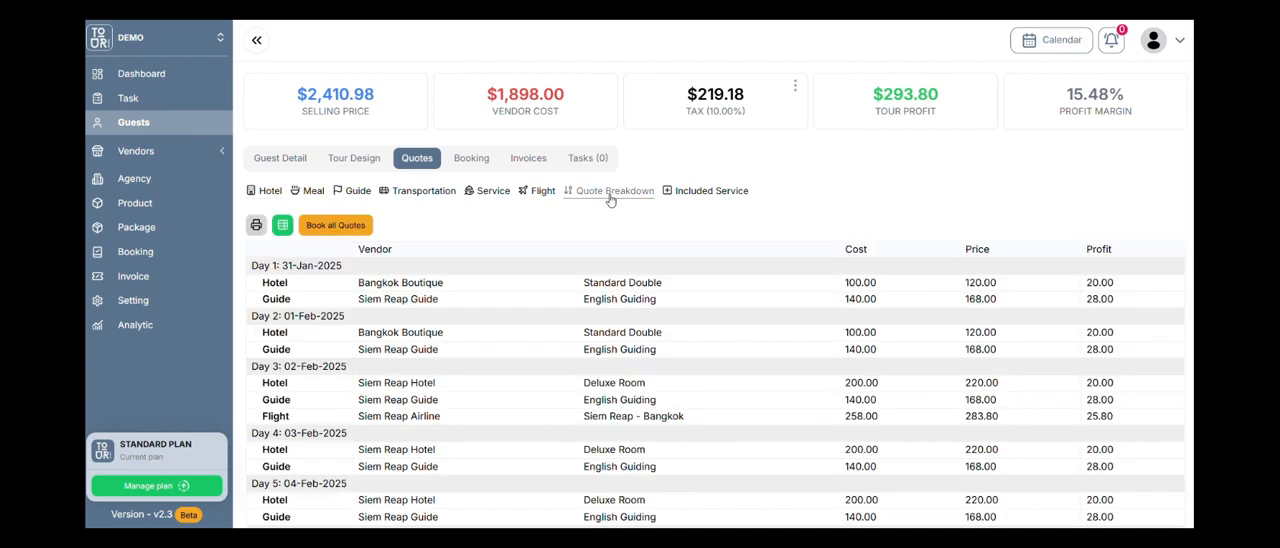
Select all hotel quotes, review their booking entries, and create booking records for them without sending emails.
click(263, 191)
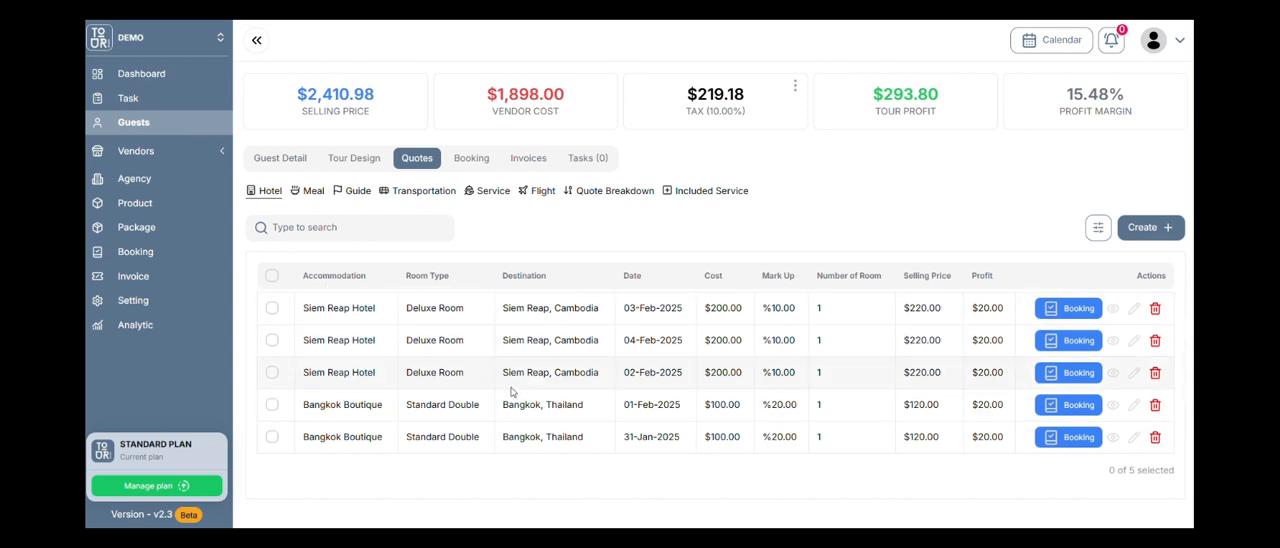
click(273, 372)
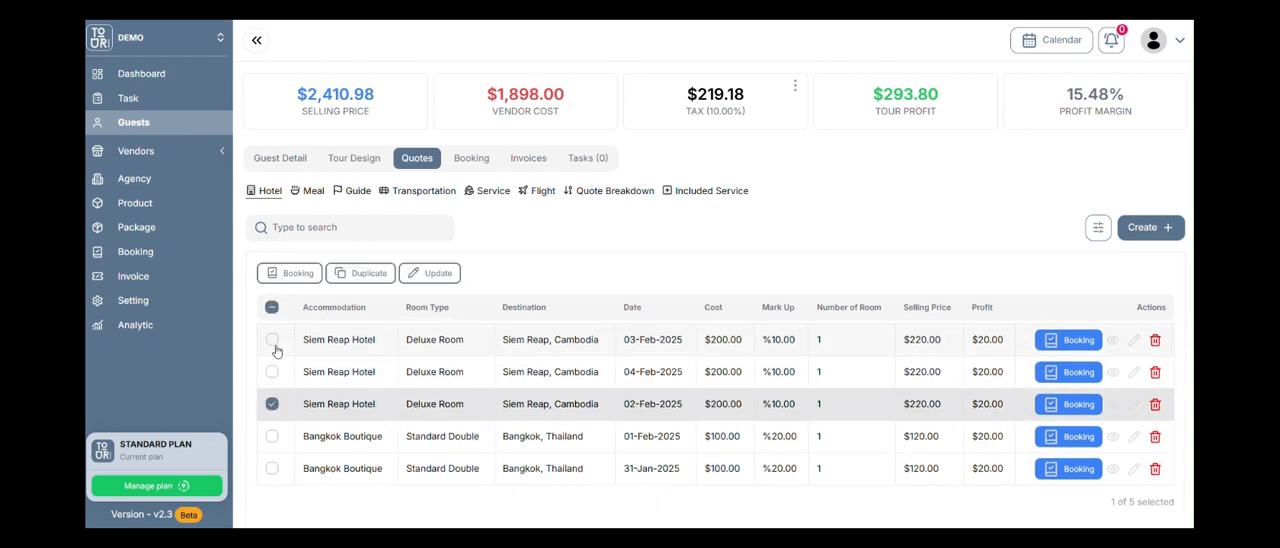
click(271, 308)
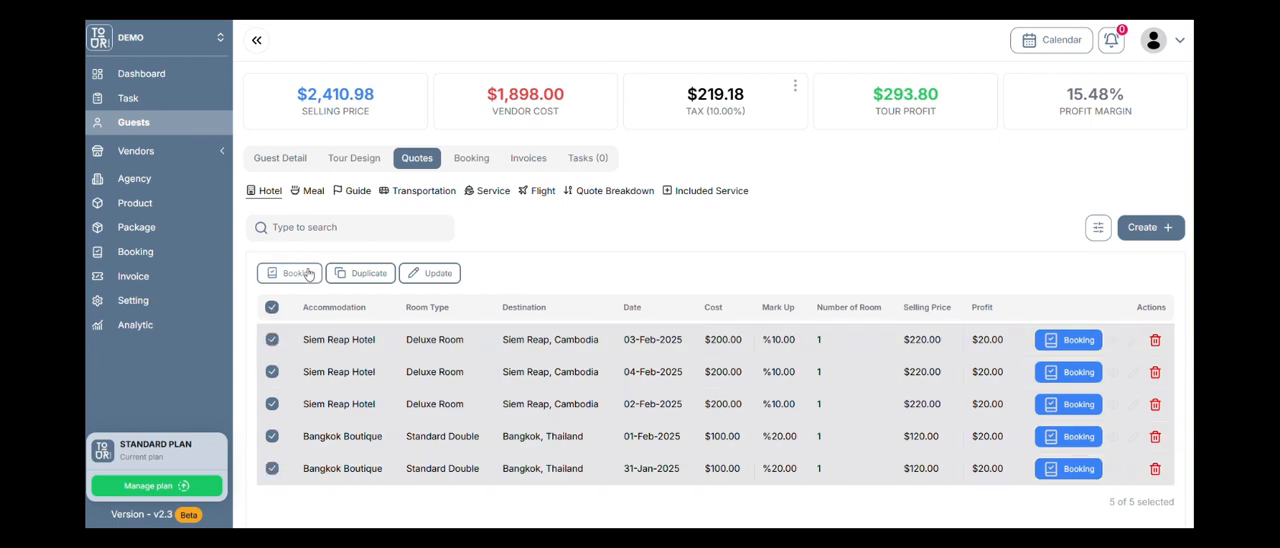
click(289, 273)
scroll(855, 222, down, 1)
scroll(855, 222, down, 2)
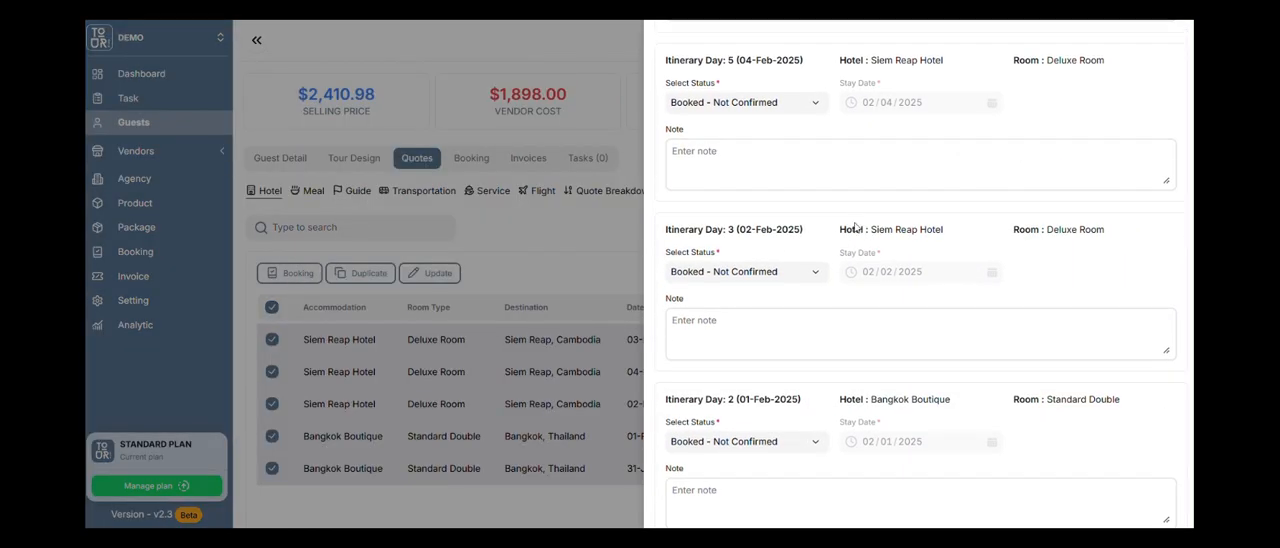
scroll(855, 228, down, 3)
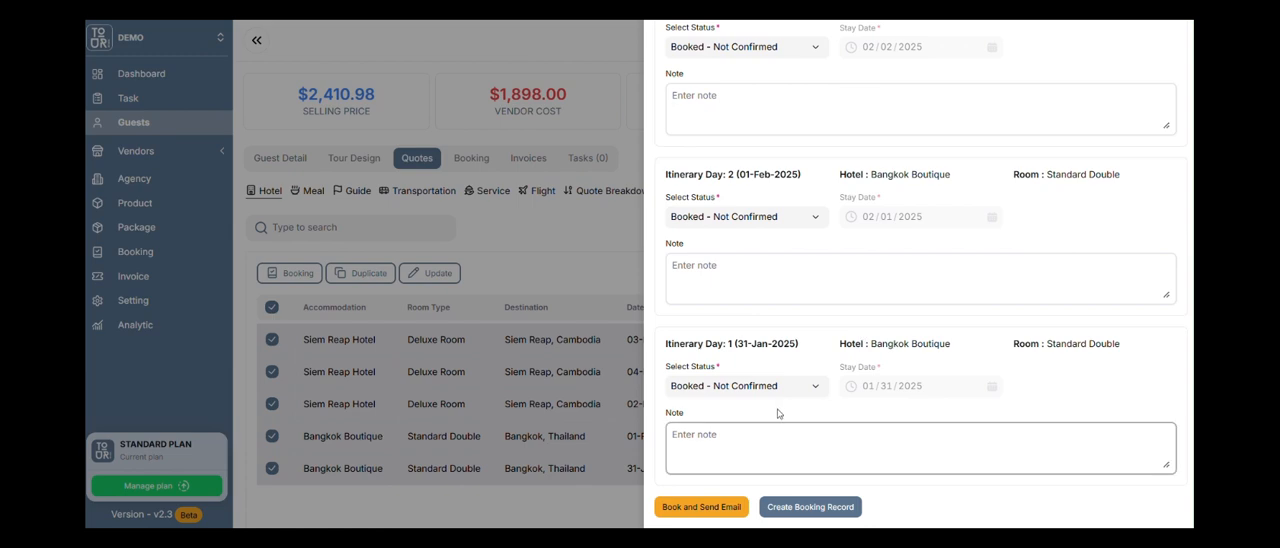
scroll(820, 400, up, 3)
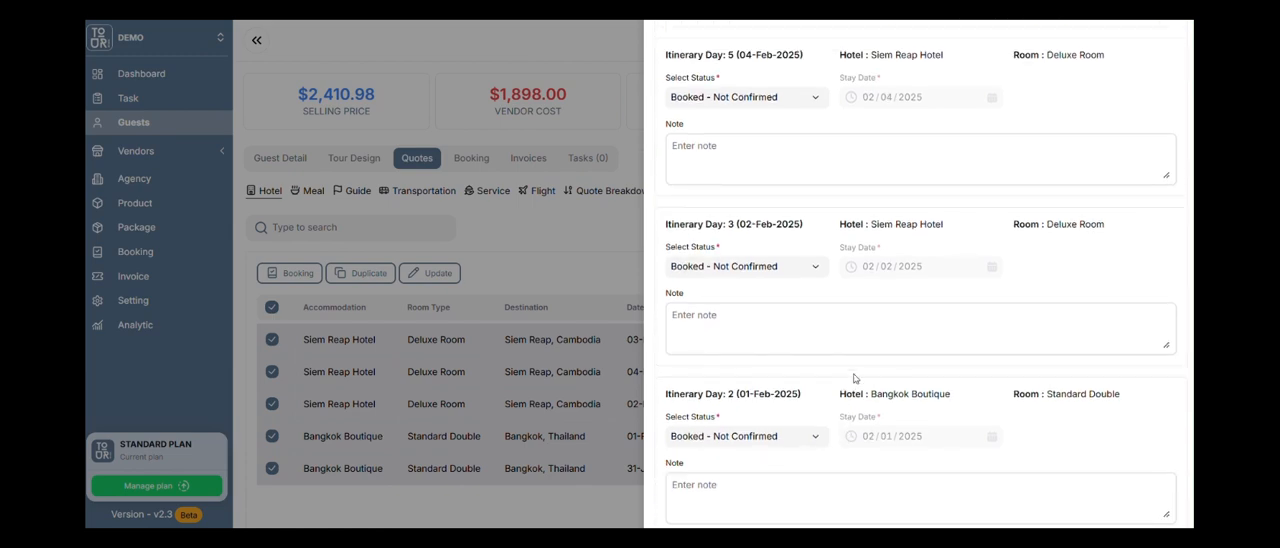
scroll(966, 300, down, 3)
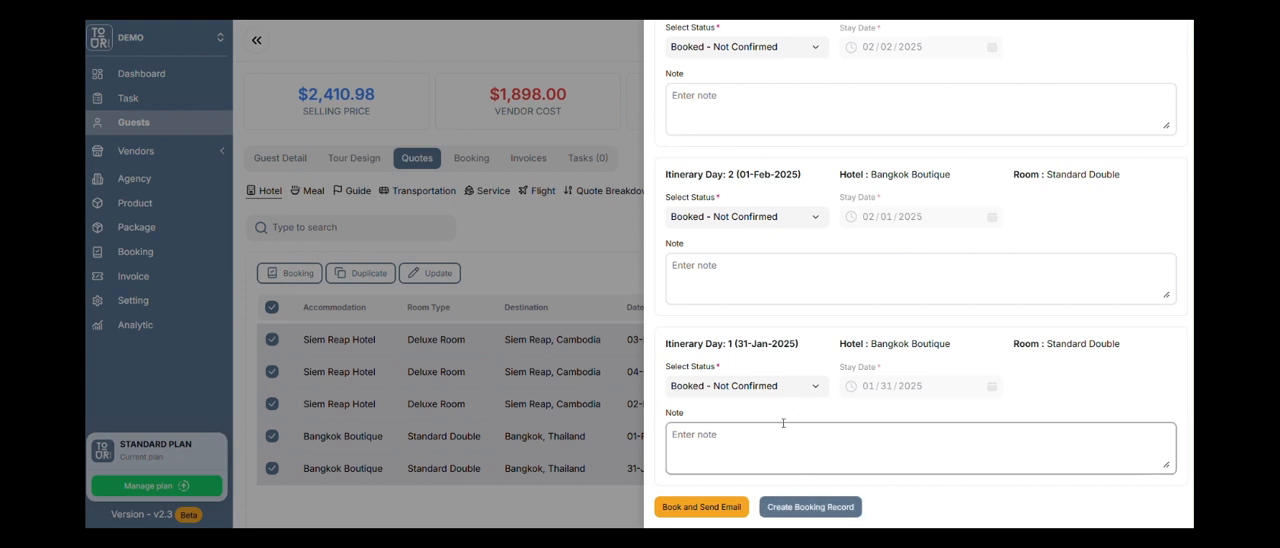
click(831, 445)
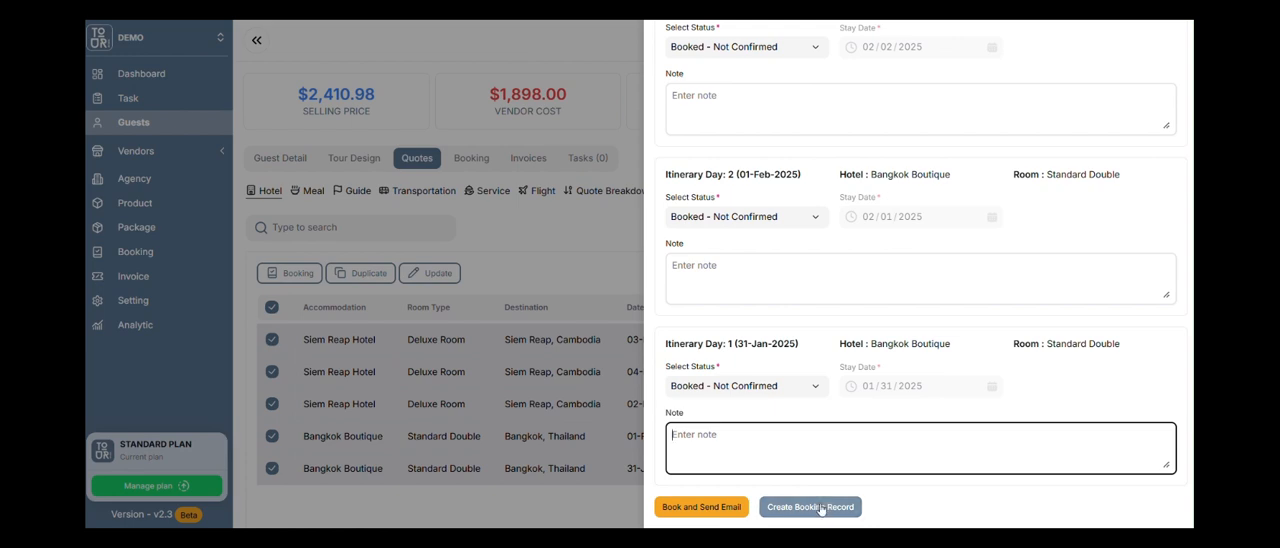
click(812, 507)
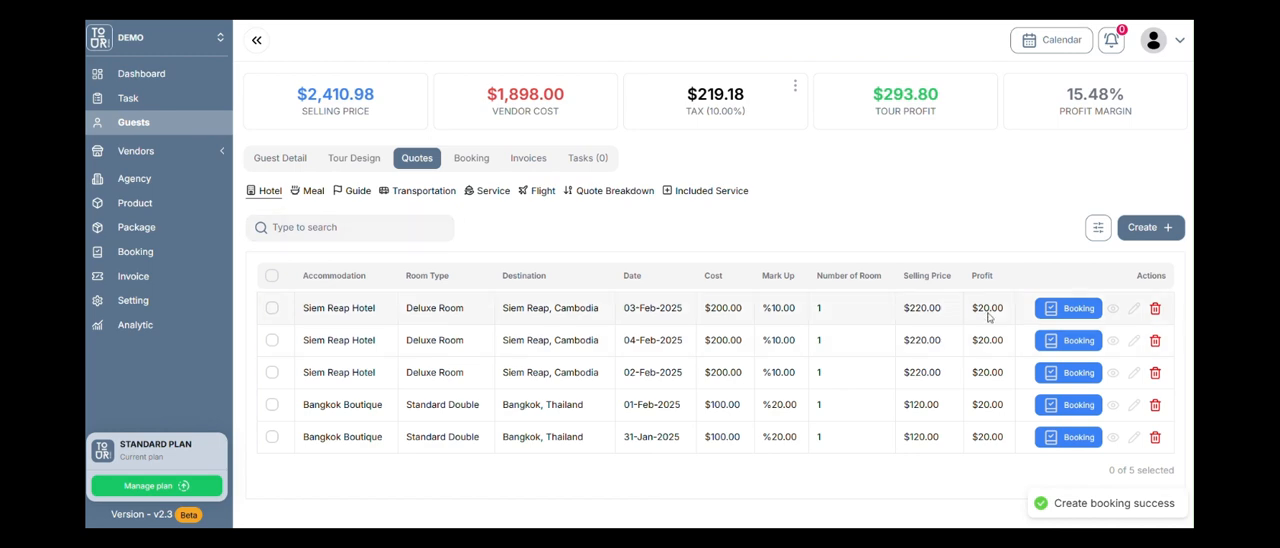
Select all guide quotes, review their booking entries, and create booking records for them with the status Booked - Not Confirmed.
click(358, 192)
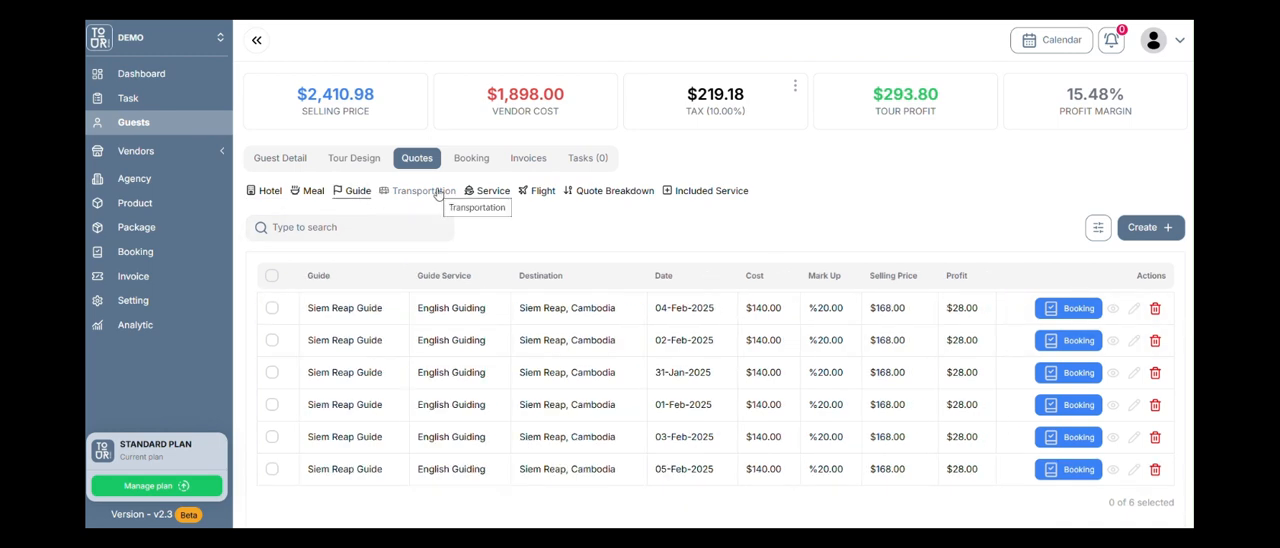
click(272, 277)
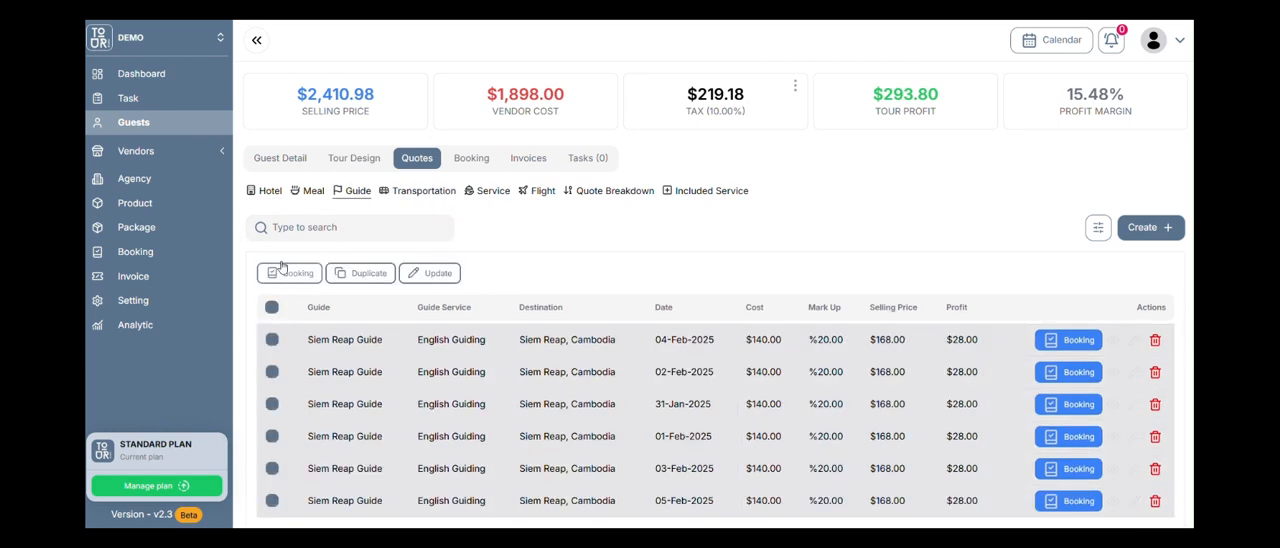
click(290, 273)
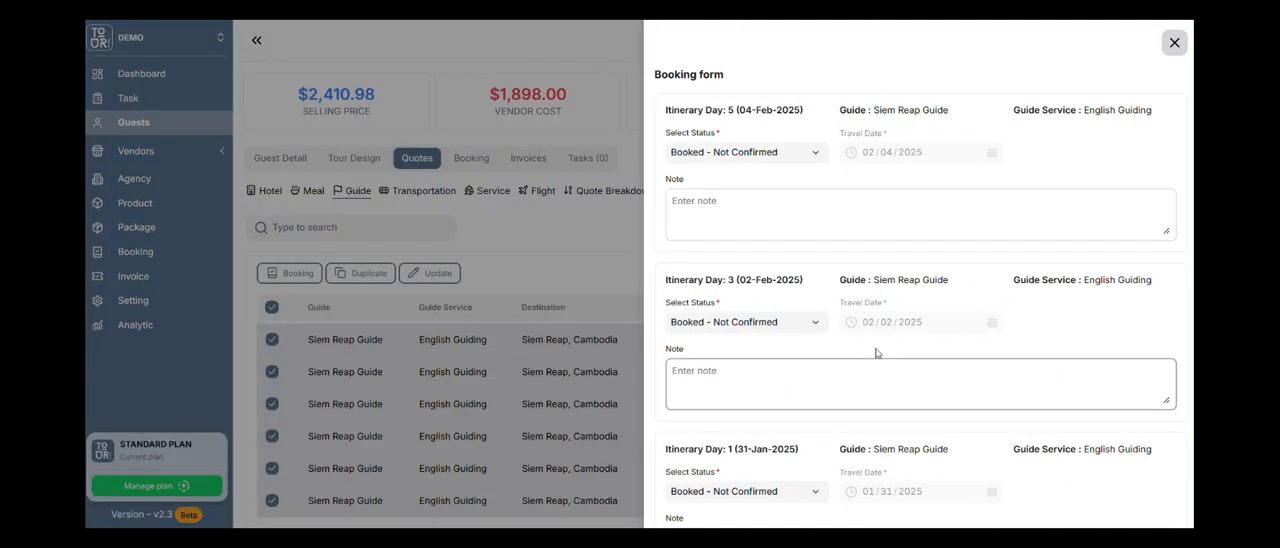
scroll(797, 380, down, 5)
click(812, 506)
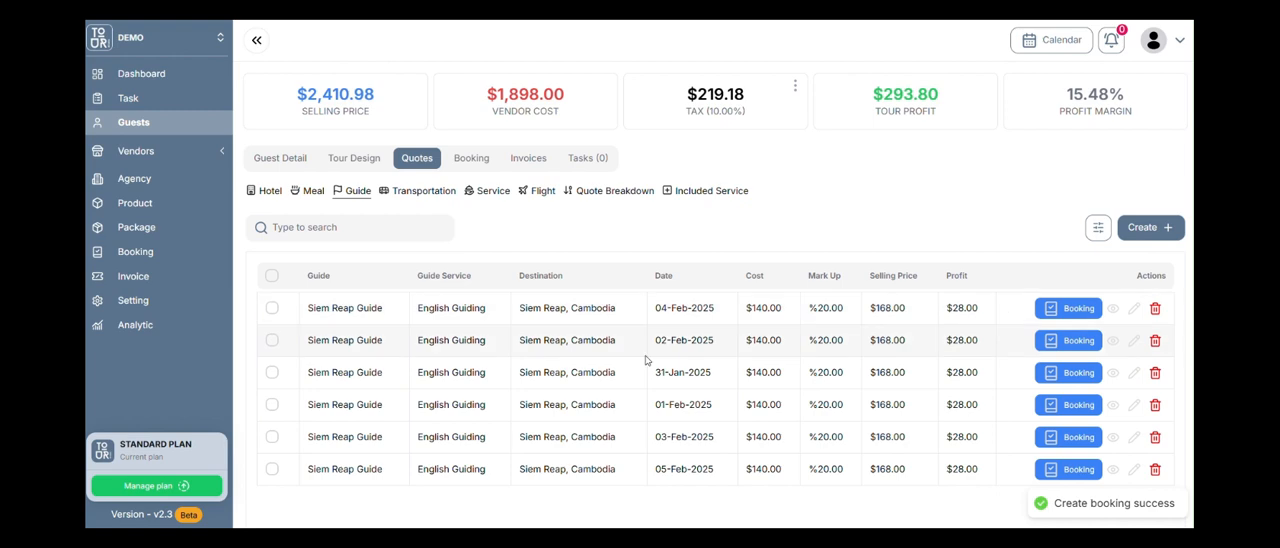
Select the Siem Reap - Bangkok flight quote and create a booking record for it.
click(541, 191)
click(272, 354)
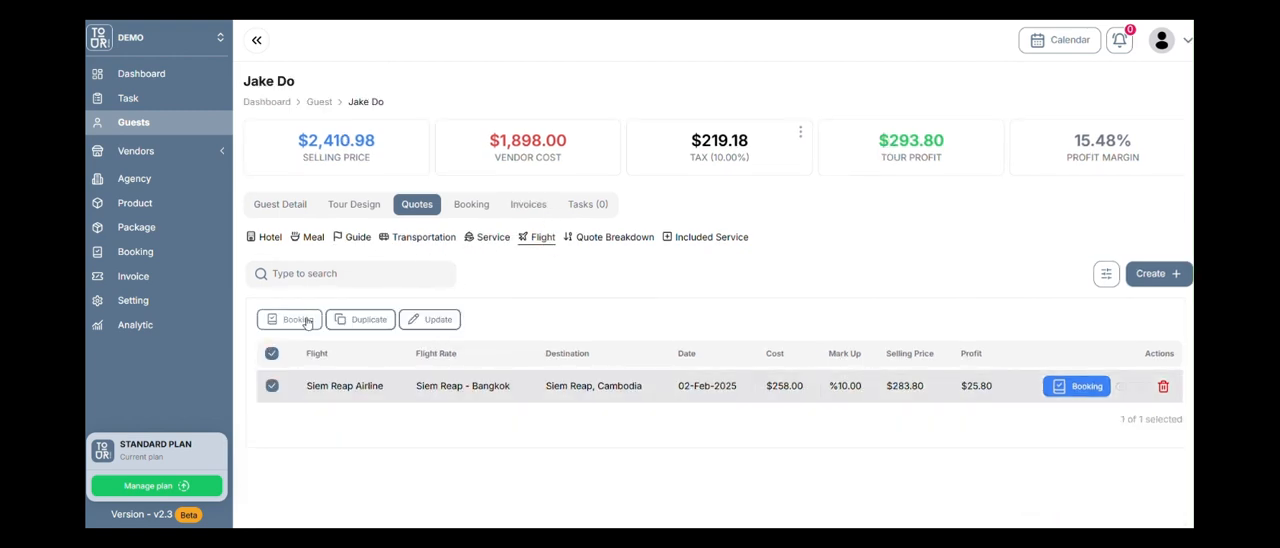
click(302, 320)
click(810, 286)
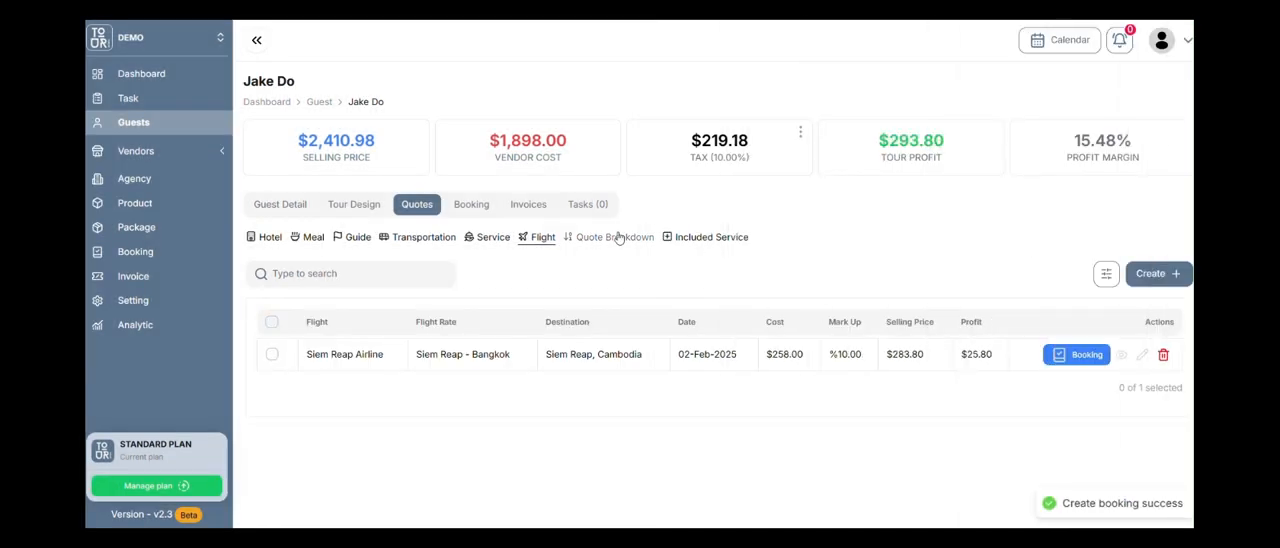
Look over the guest's hotel bookings, the included services of the quotes, and the day list of the tour design.
click(486, 205)
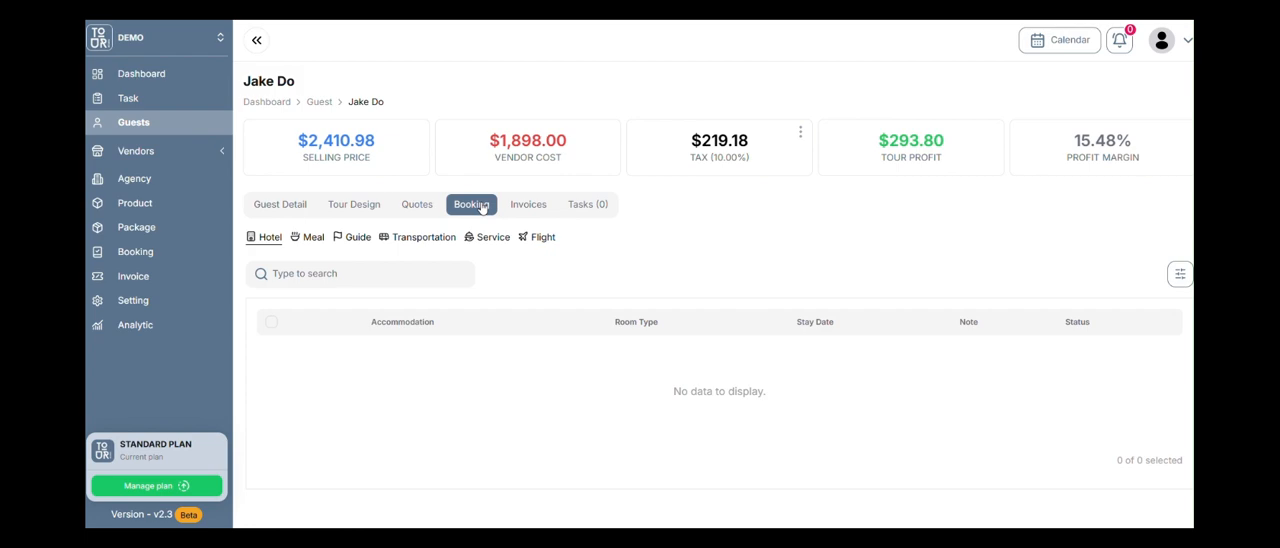
scroll(605, 316, down, 1)
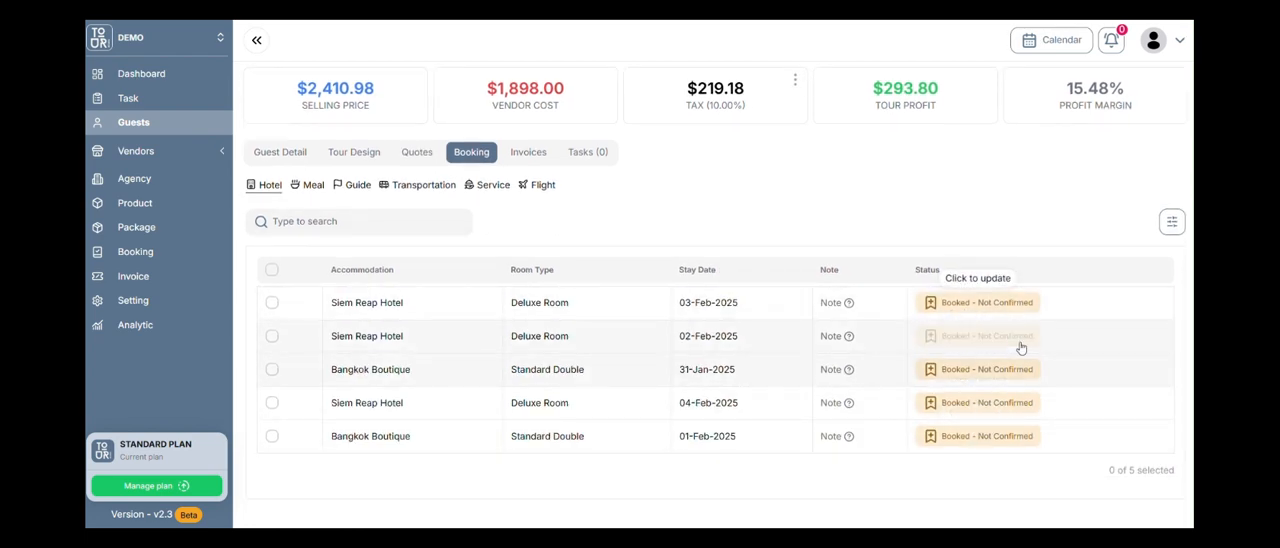
click(432, 154)
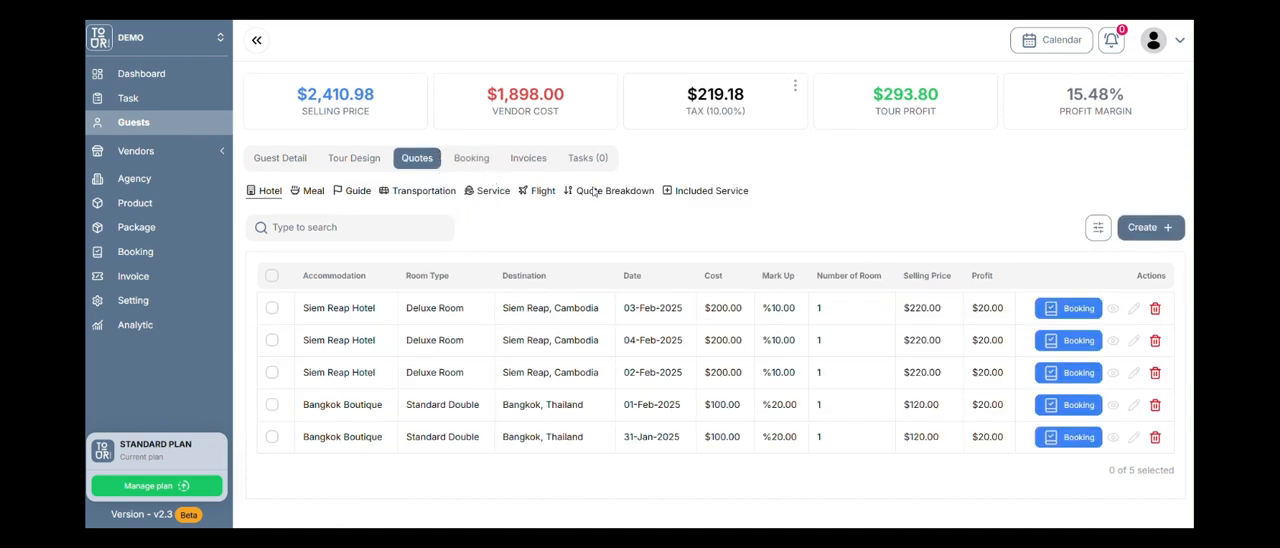
click(690, 191)
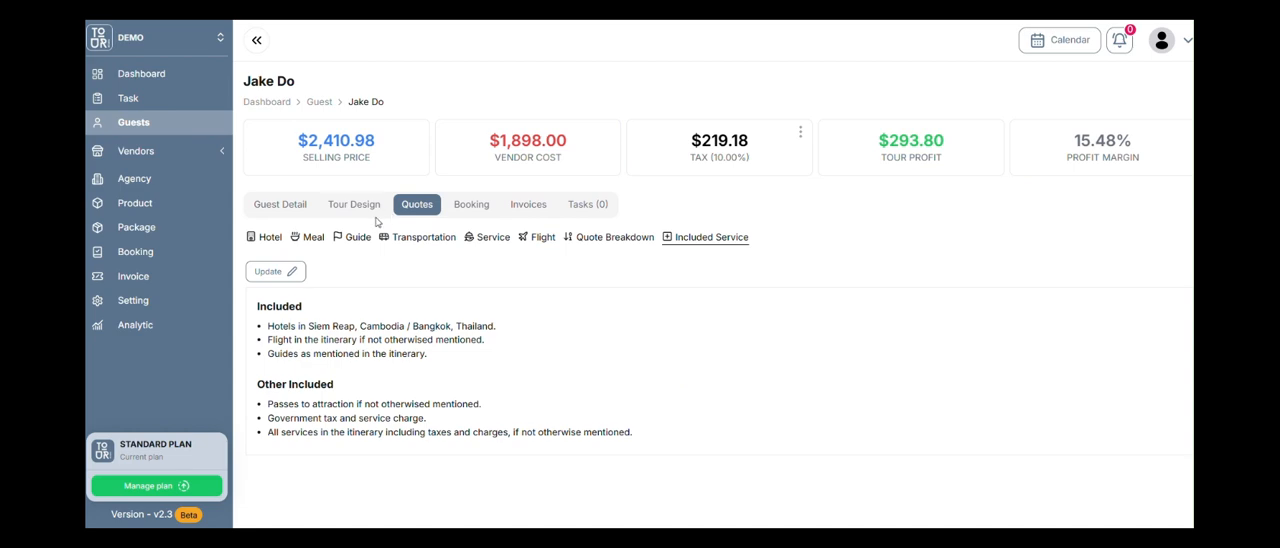
click(359, 206)
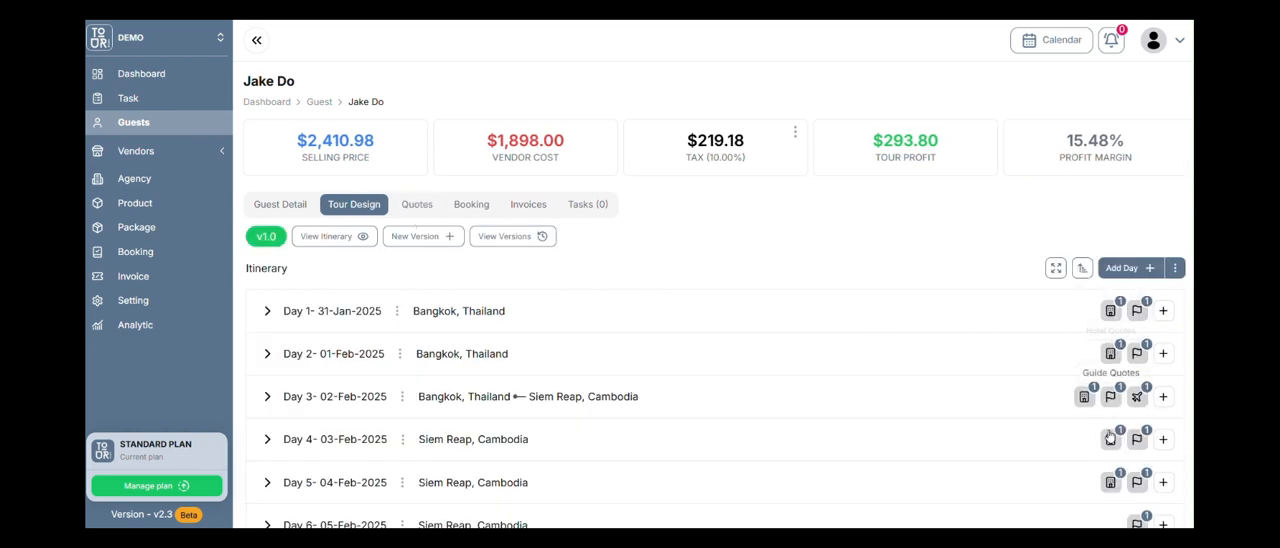
scroll(1110, 438, down, 1)
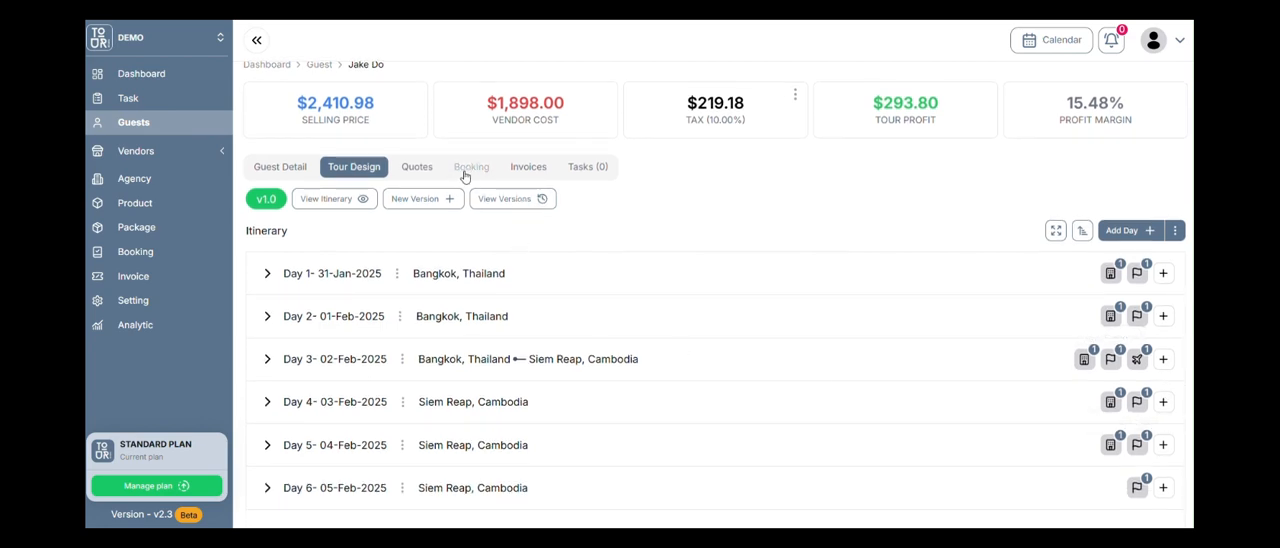
Open the included services of the guest's quotes for editing and submit the existing Other Included text.
click(432, 175)
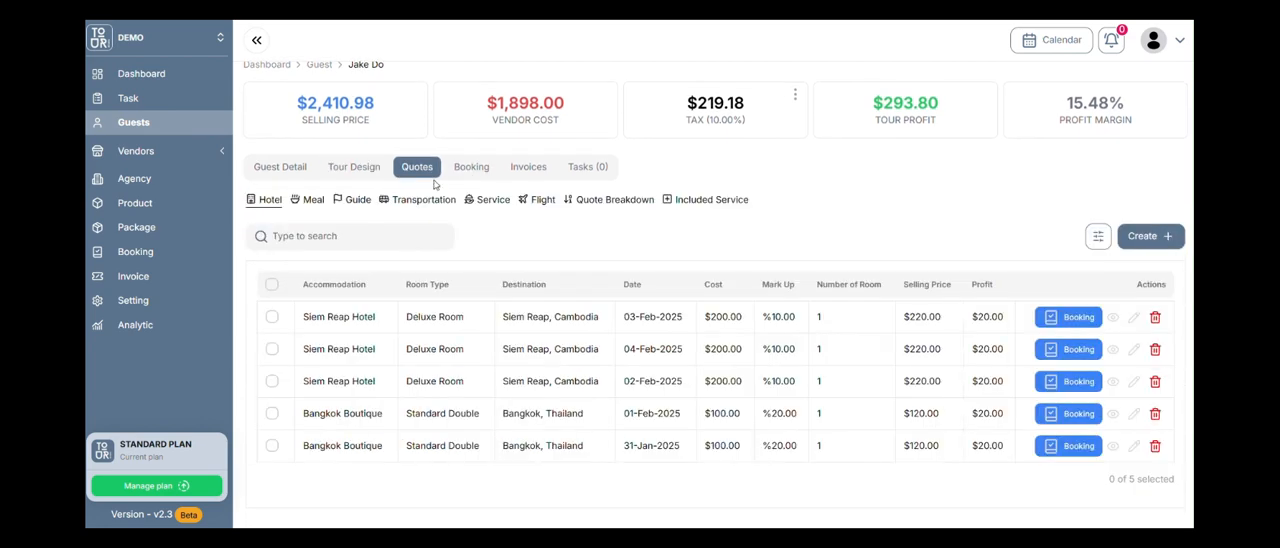
click(675, 201)
click(289, 274)
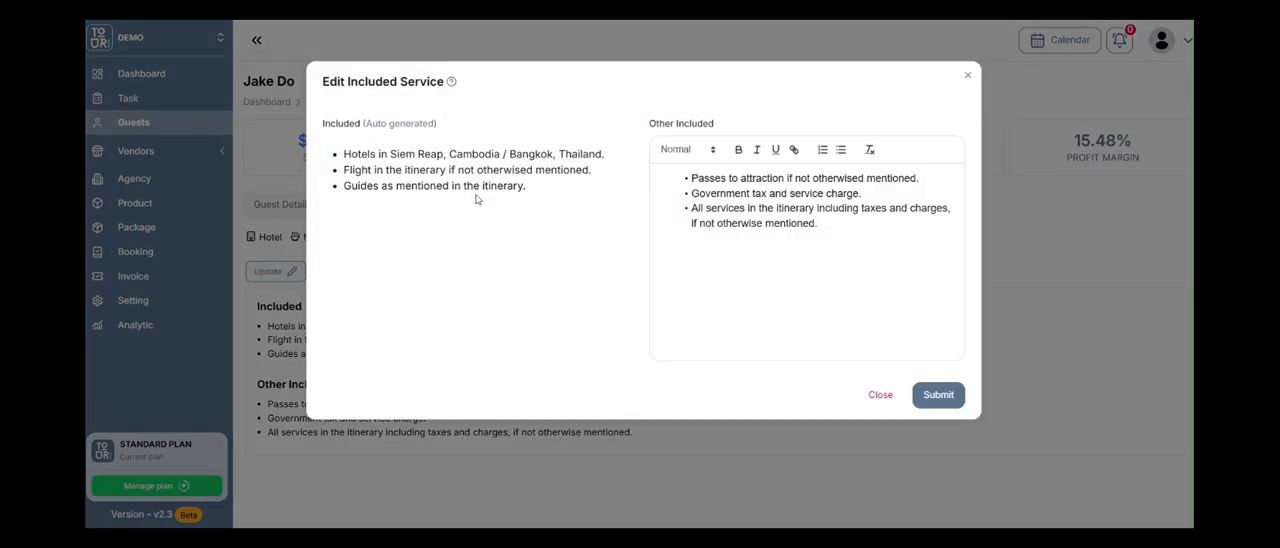
click(865, 236)
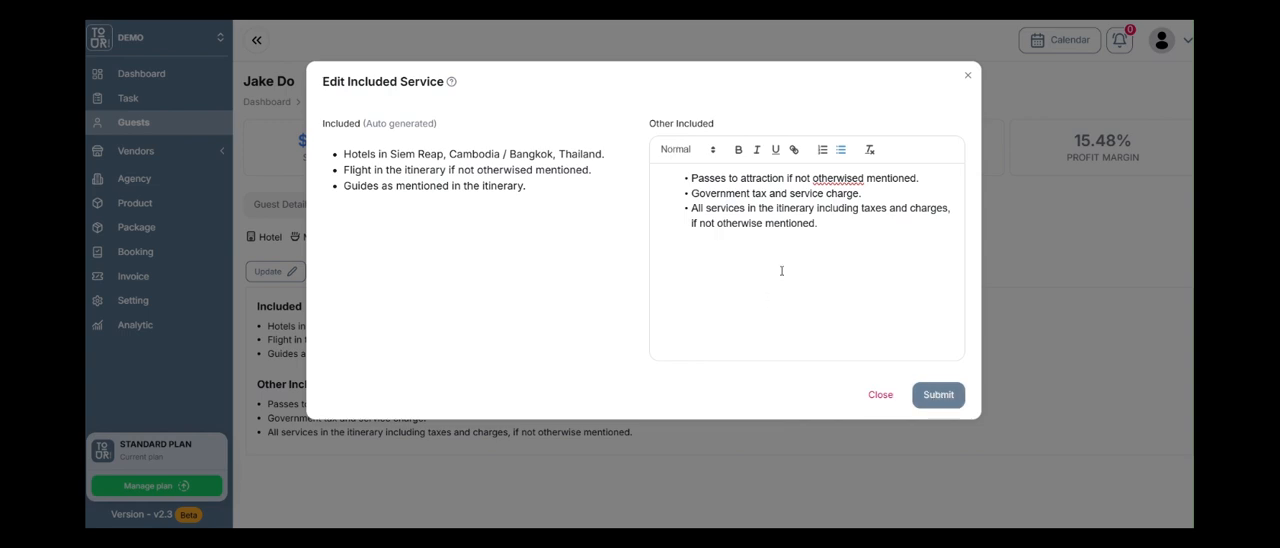
click(939, 396)
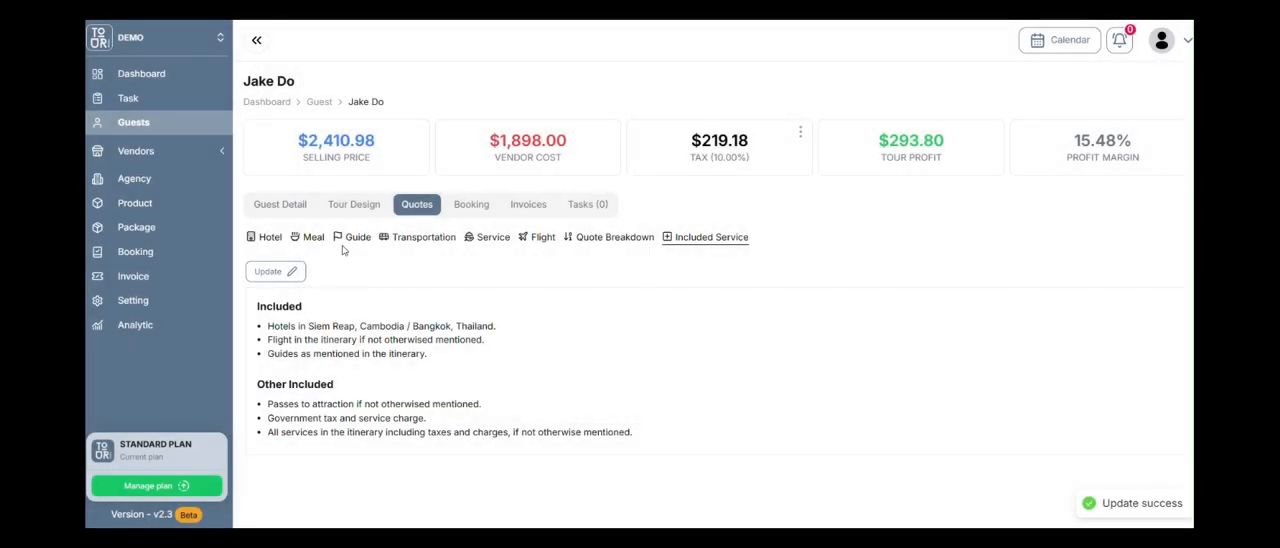
Preview the guest's itinerary from the tour design, examine its price summary, hotel summary, inclusions and booking policy, and close it.
click(290, 206)
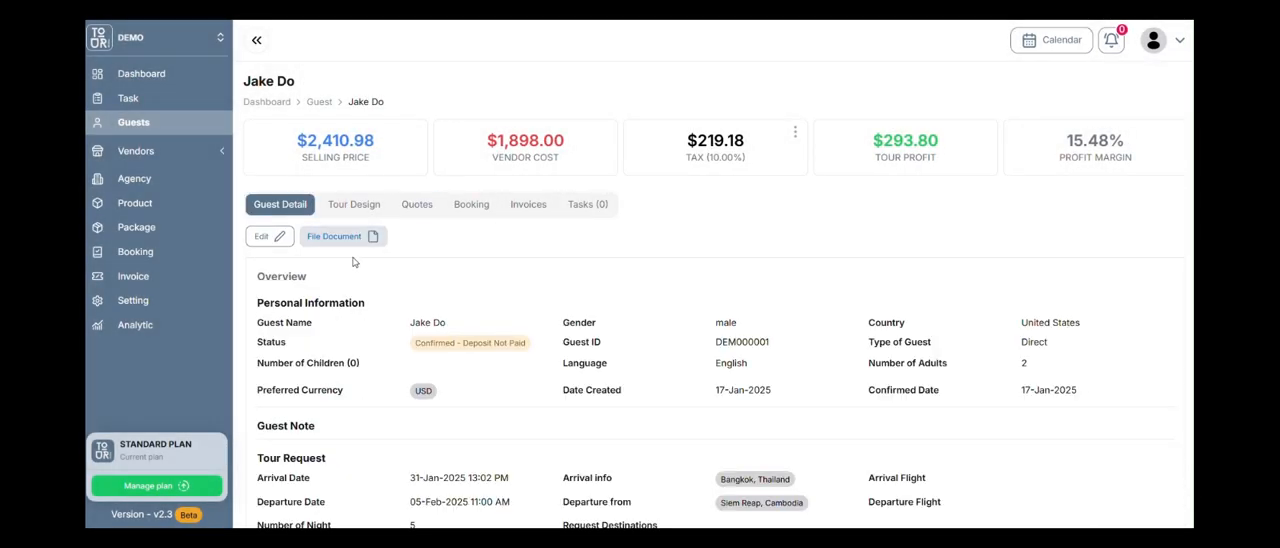
click(356, 206)
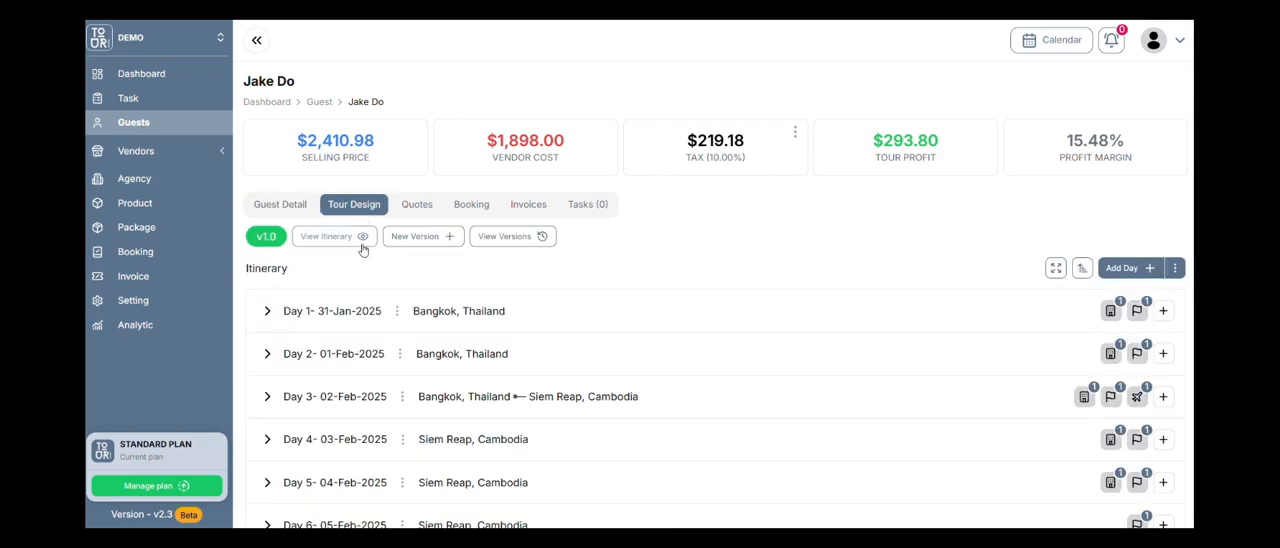
click(362, 240)
scroll(654, 263, down, 15)
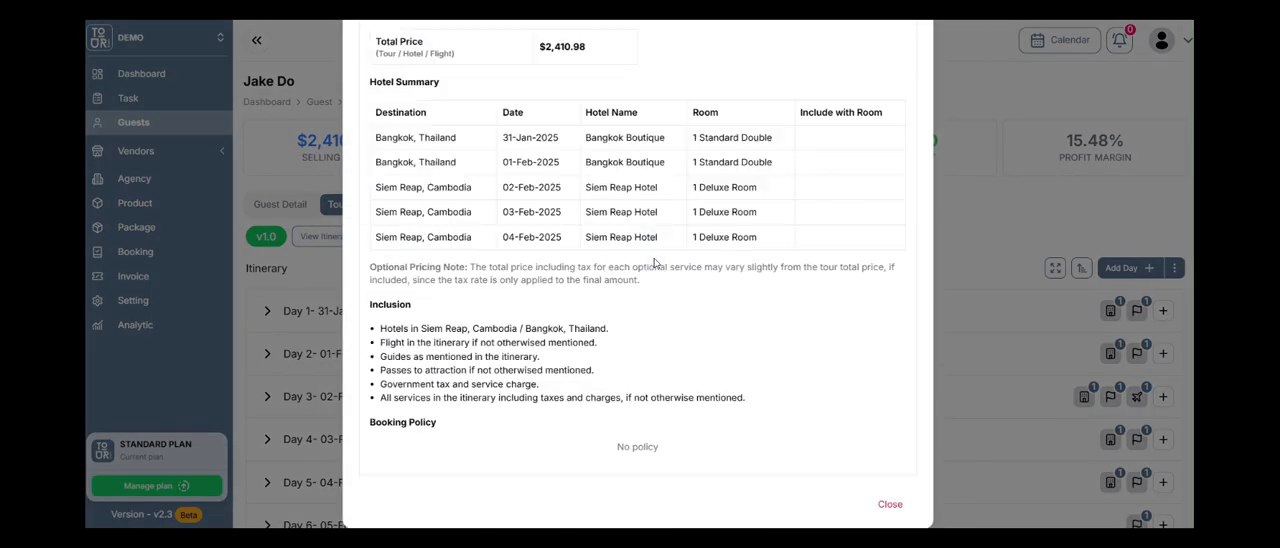
scroll(654, 263, down, 2)
drag(480, 260, 499, 314)
drag(499, 314, 502, 314)
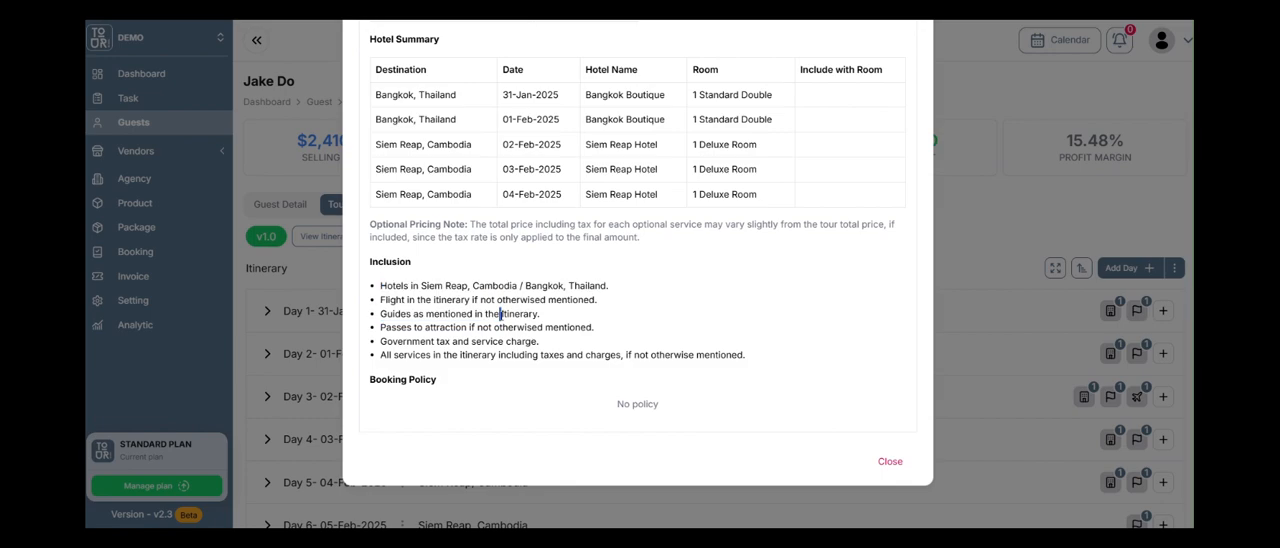
scroll(497, 398, up, 3)
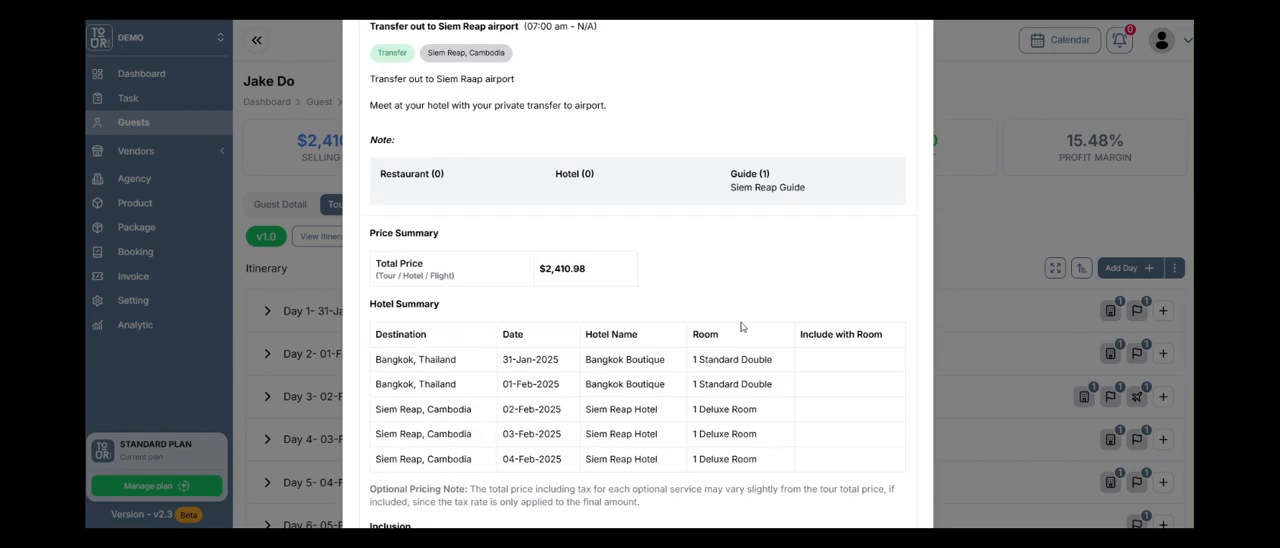
scroll(560, 300, down, 3)
click(889, 462)
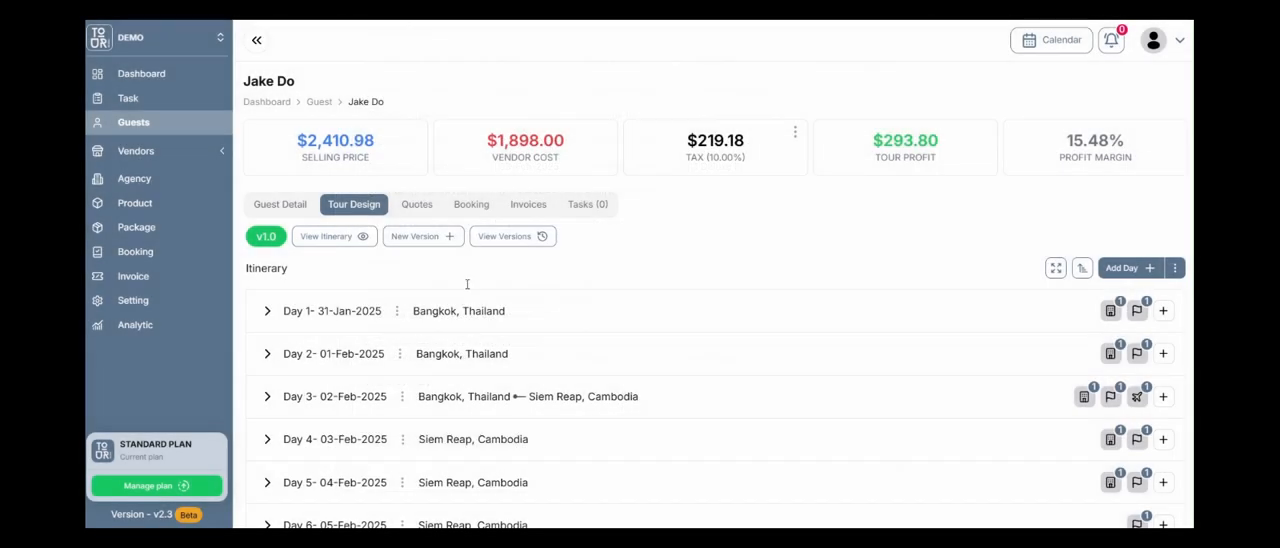
Edit the guest's details to set the tour request policy to Last Minute Bookings, and submit the change.
click(296, 206)
scroll(689, 322, down, 3)
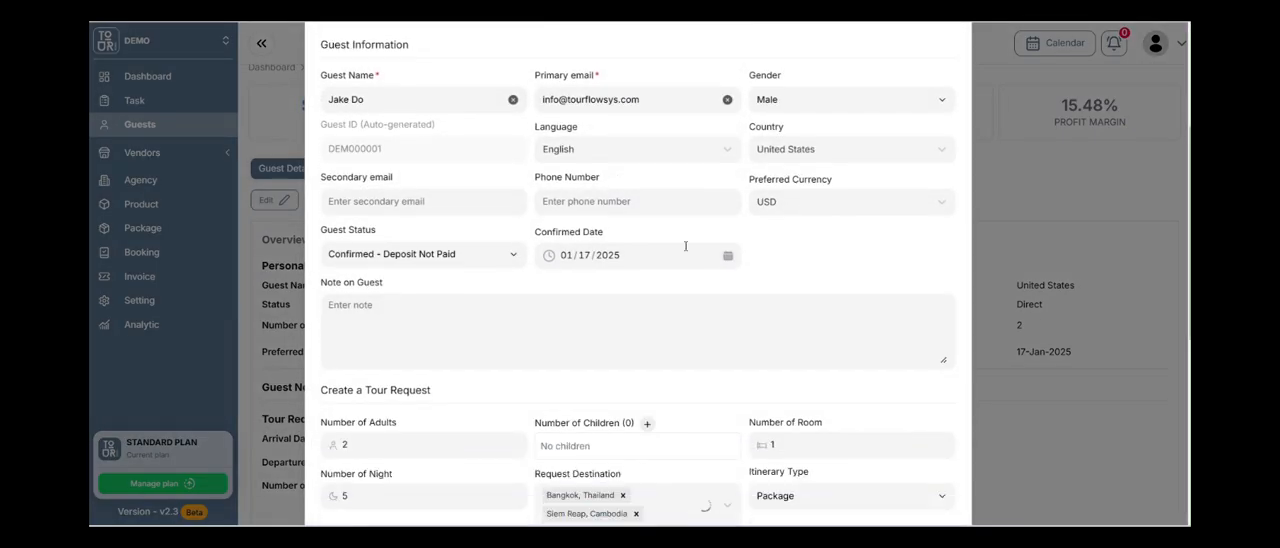
scroll(685, 246, down, 5)
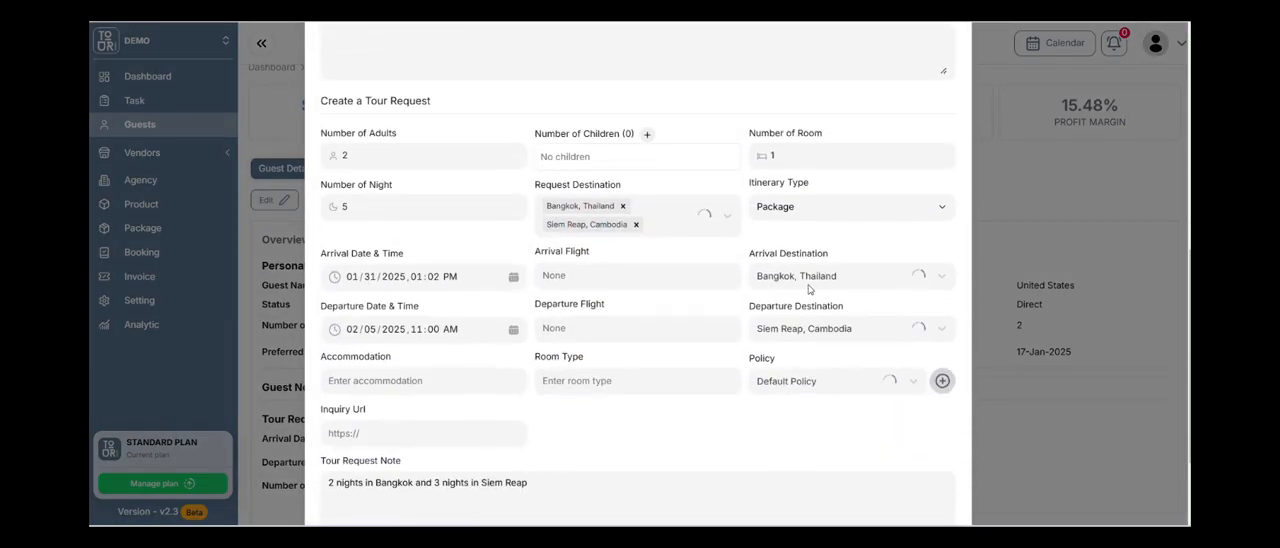
click(884, 266)
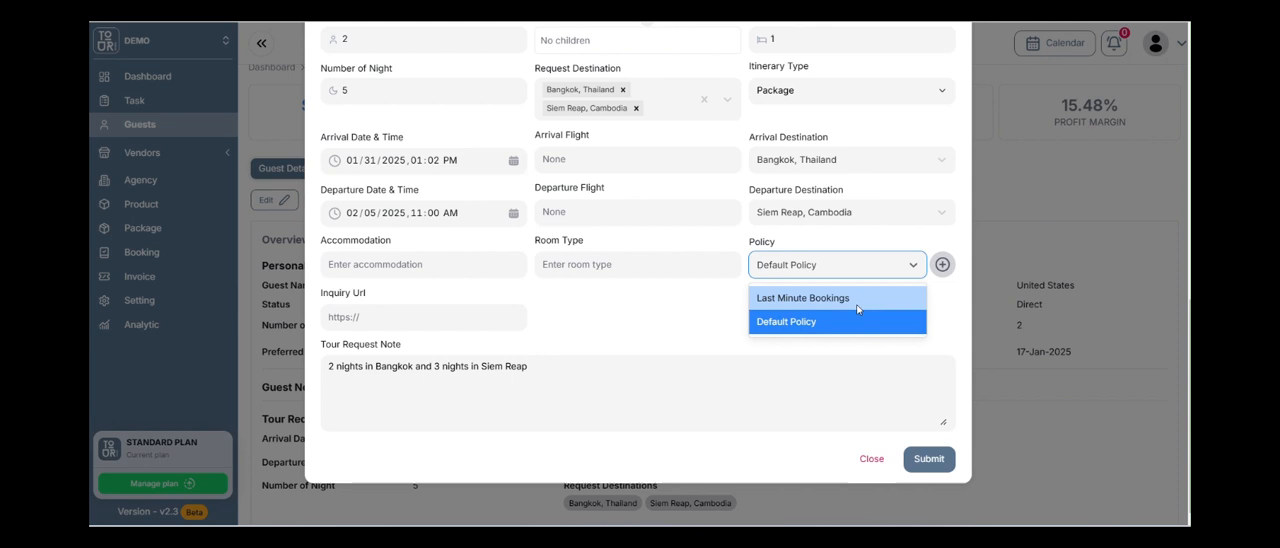
click(860, 300)
click(846, 268)
click(843, 325)
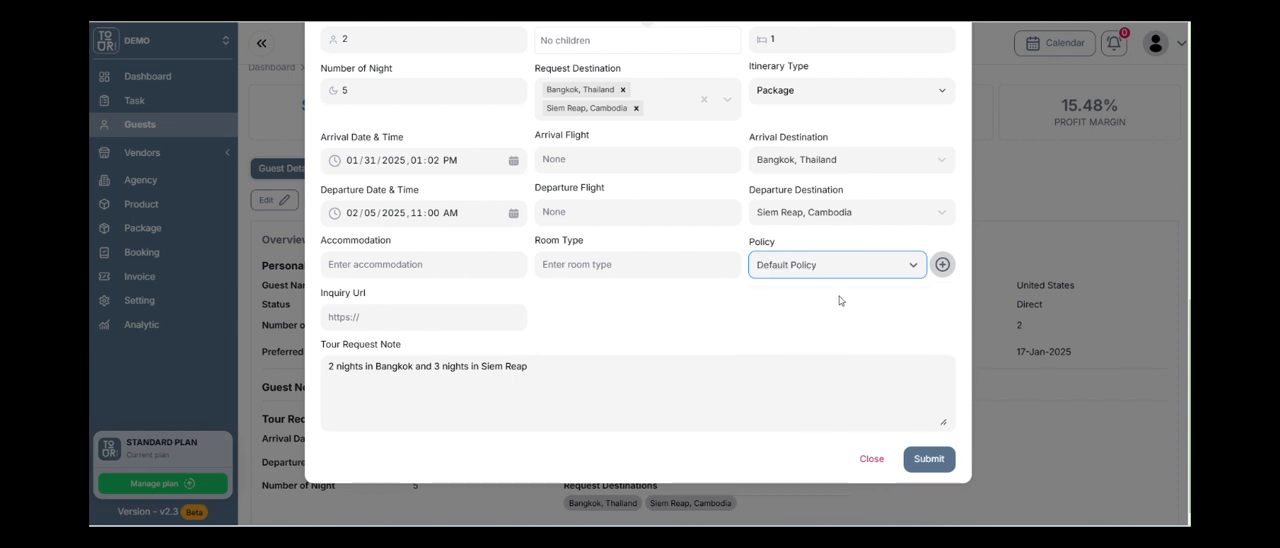
click(831, 272)
click(834, 300)
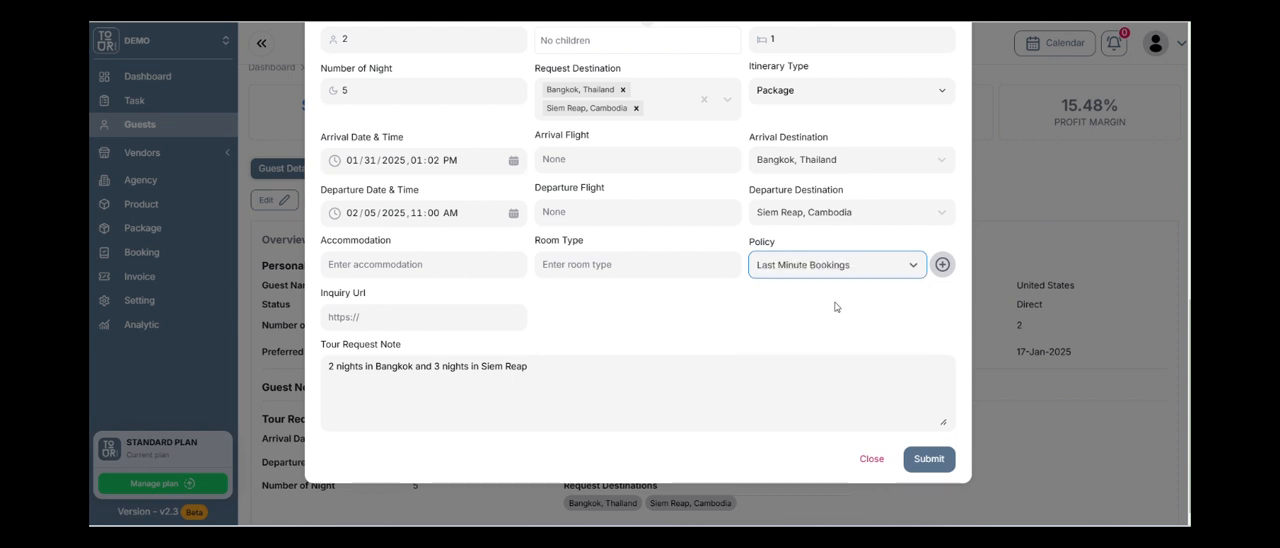
click(926, 458)
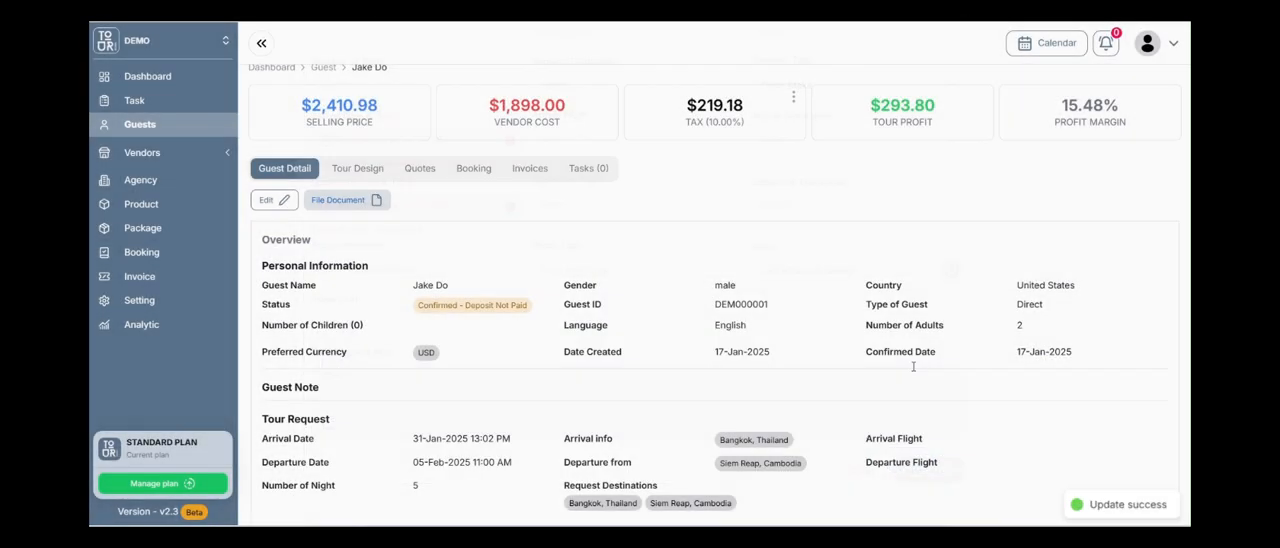
Check the policy in the guest details, read the booking policy at the end of the itinerary preview, and close the preview.
scroll(733, 276, down, 2)
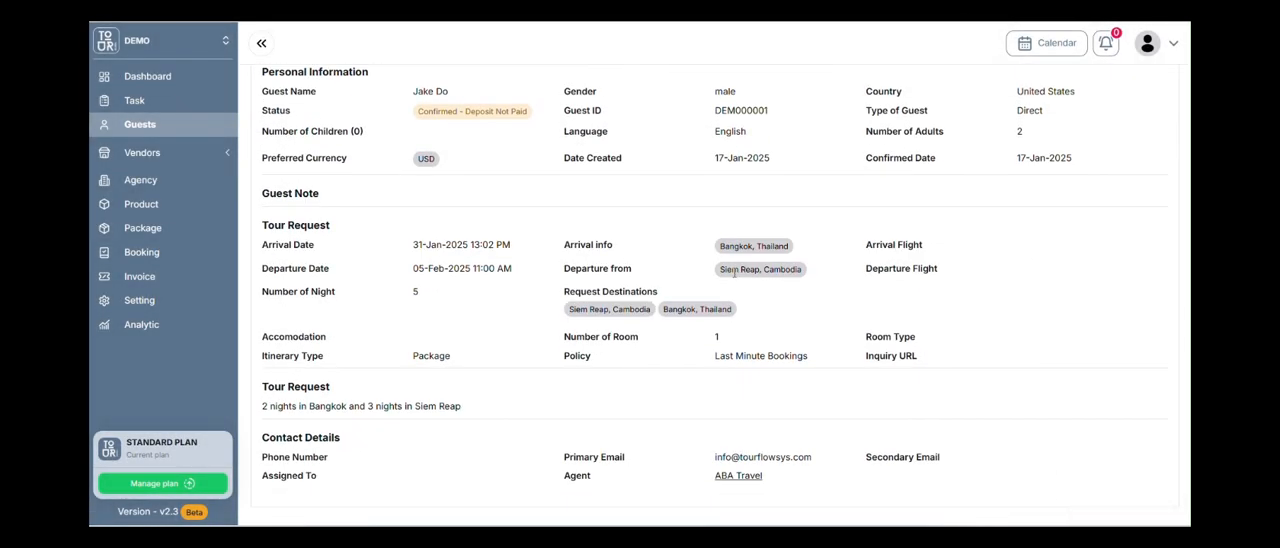
scroll(648, 311, up, 2)
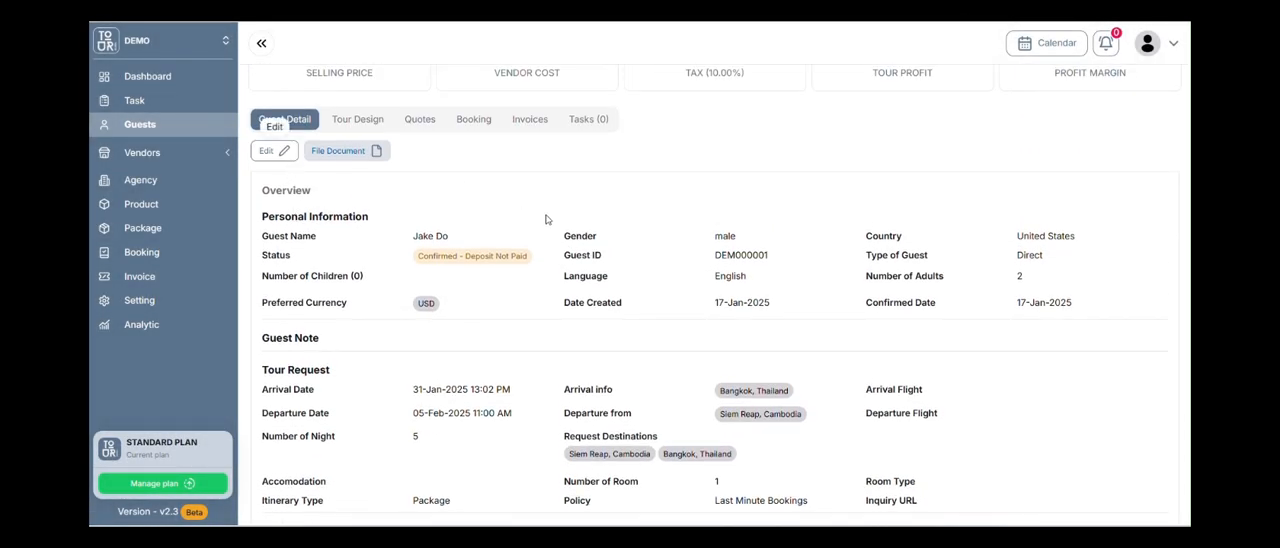
scroll(749, 336, down, 2)
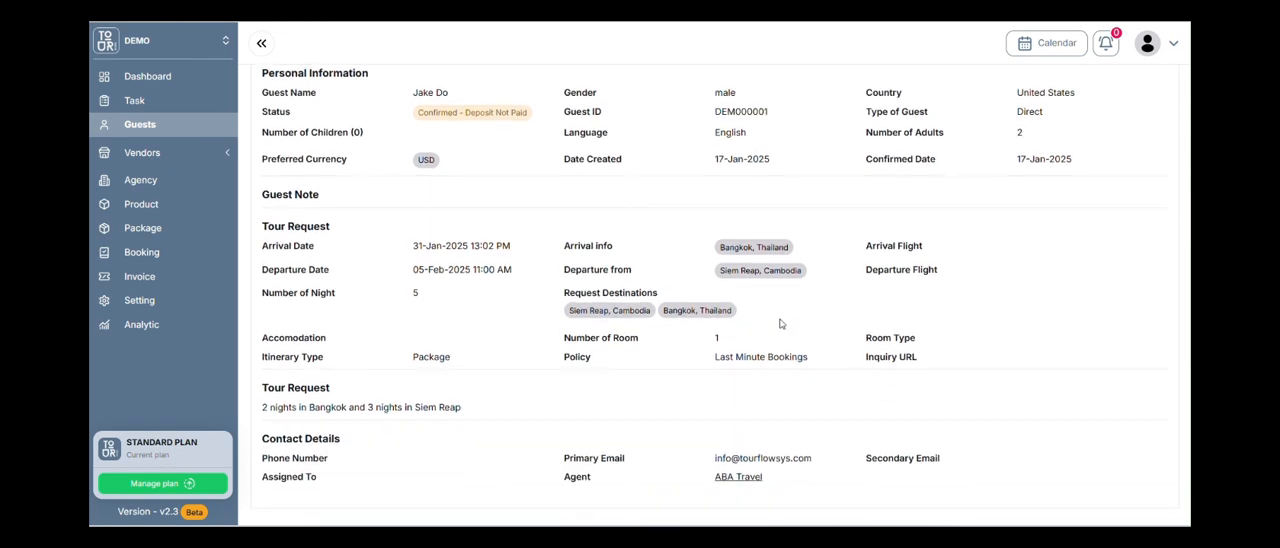
scroll(700, 300, up, 2)
click(349, 121)
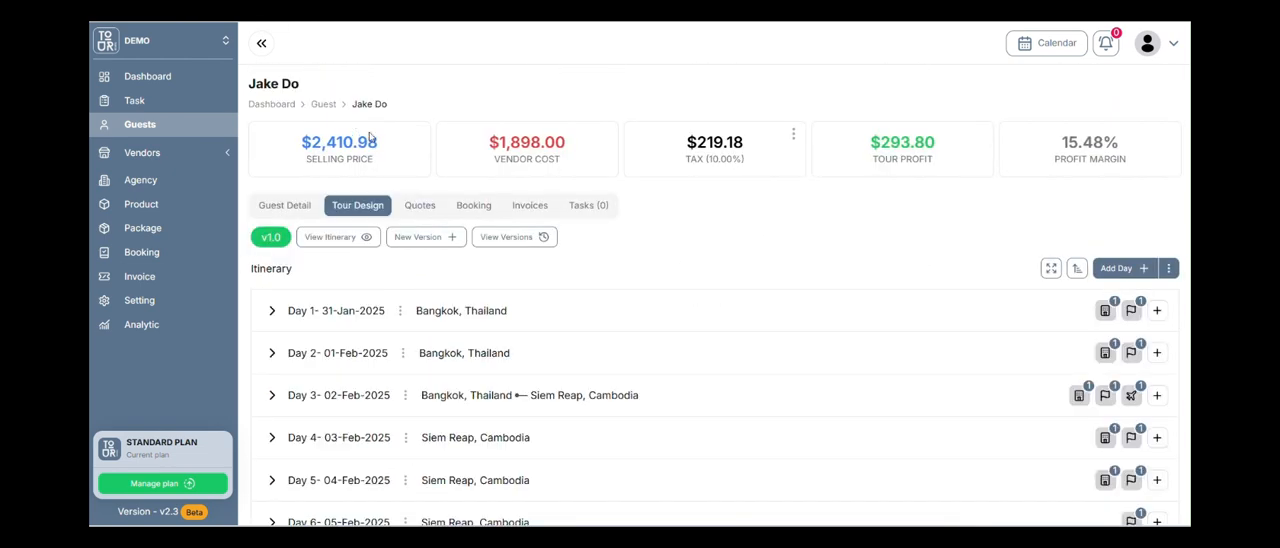
click(337, 237)
scroll(712, 302, down, 10)
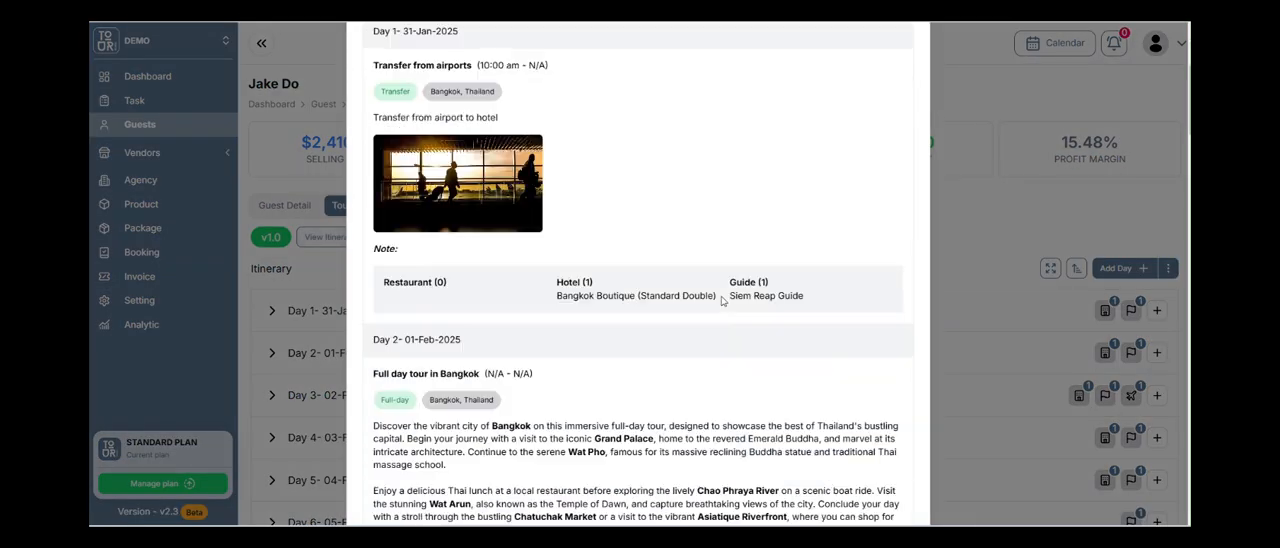
scroll(720, 298, down, 15)
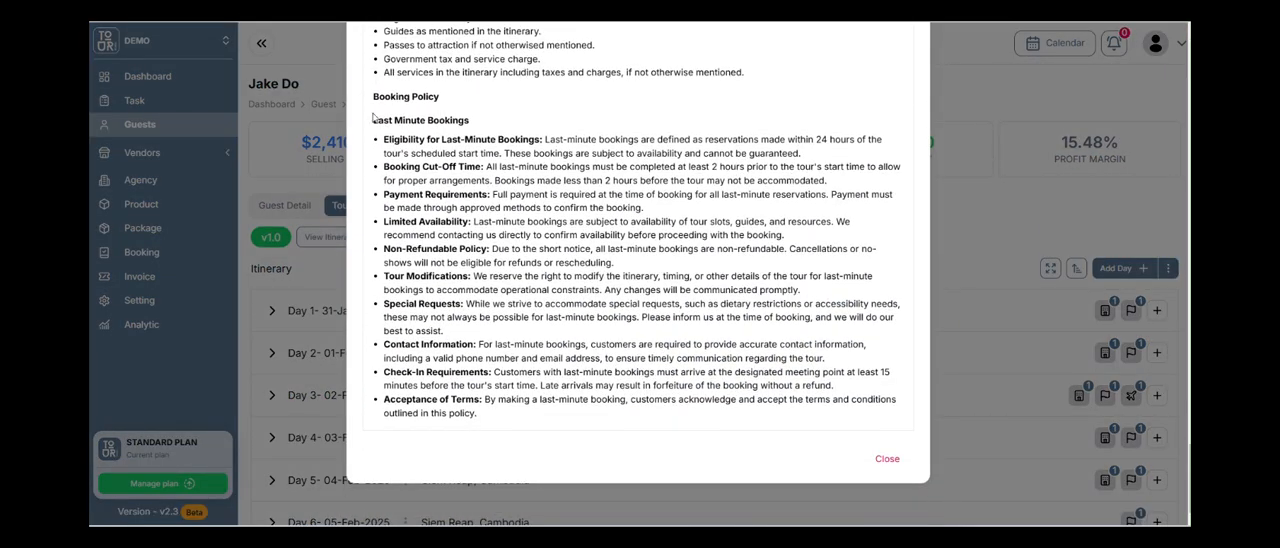
click(888, 458)
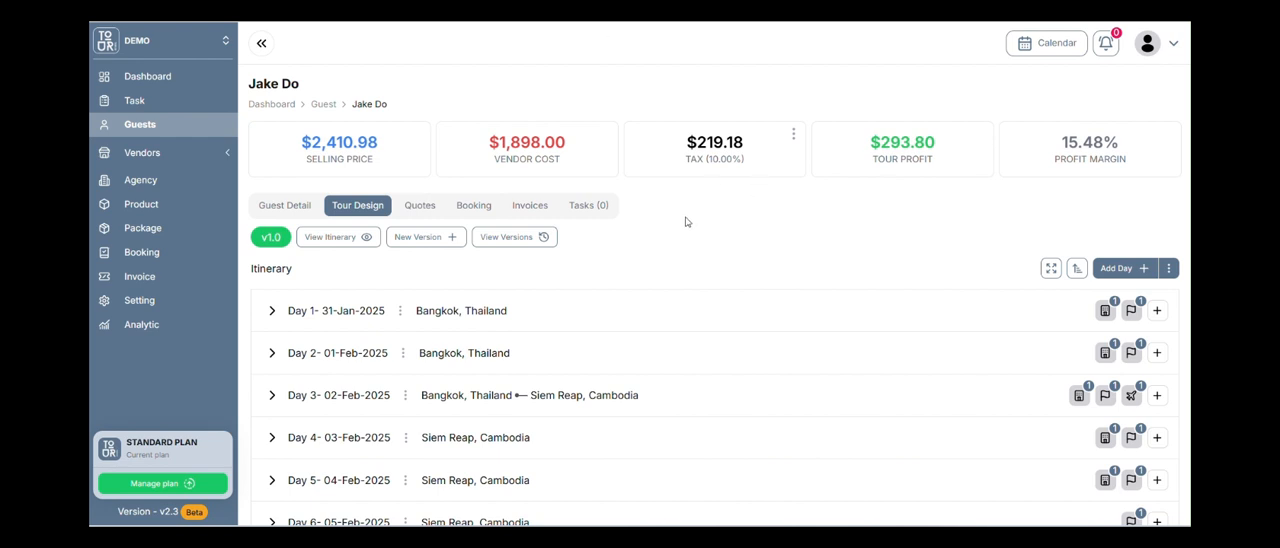
Check the version history of the guest's itinerary, close it, and view the guest's hotel quotes.
click(512, 240)
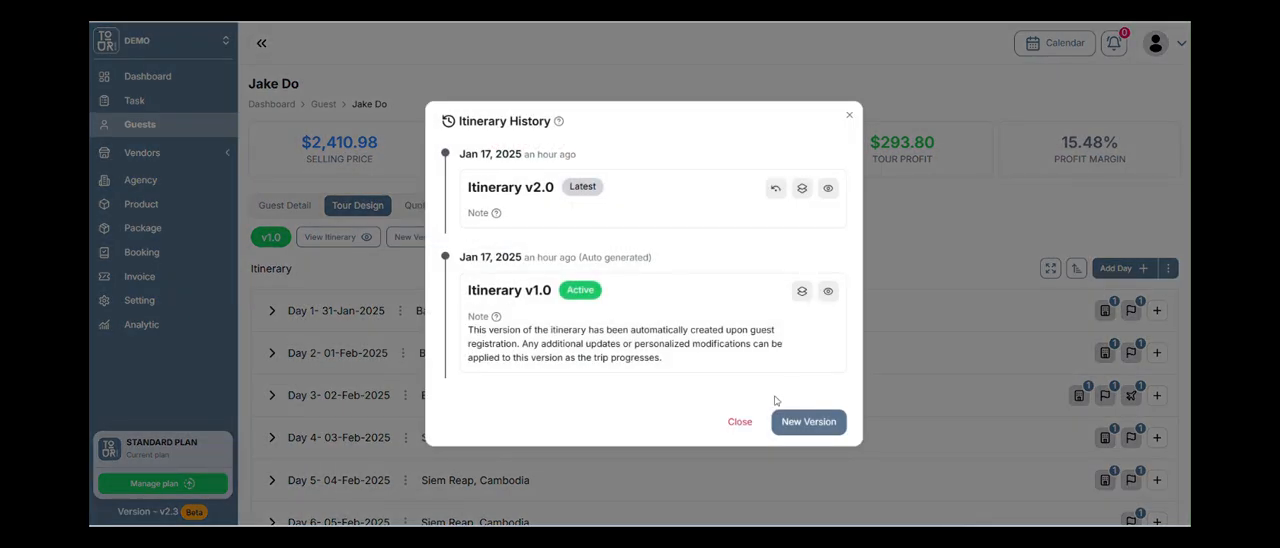
click(738, 425)
scroll(560, 250, down, 1)
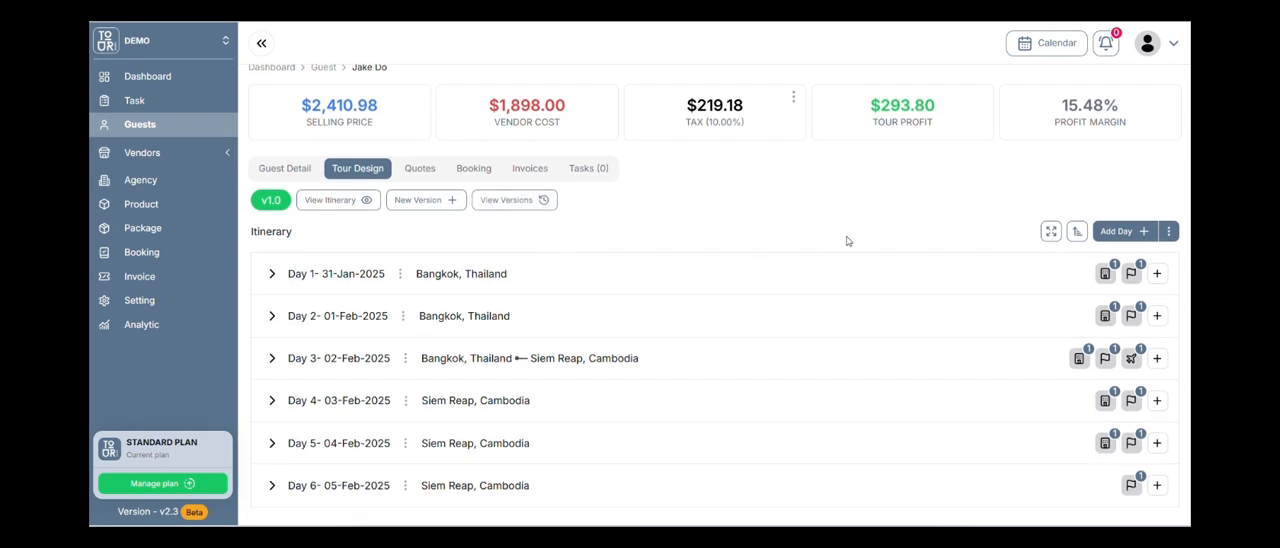
click(418, 167)
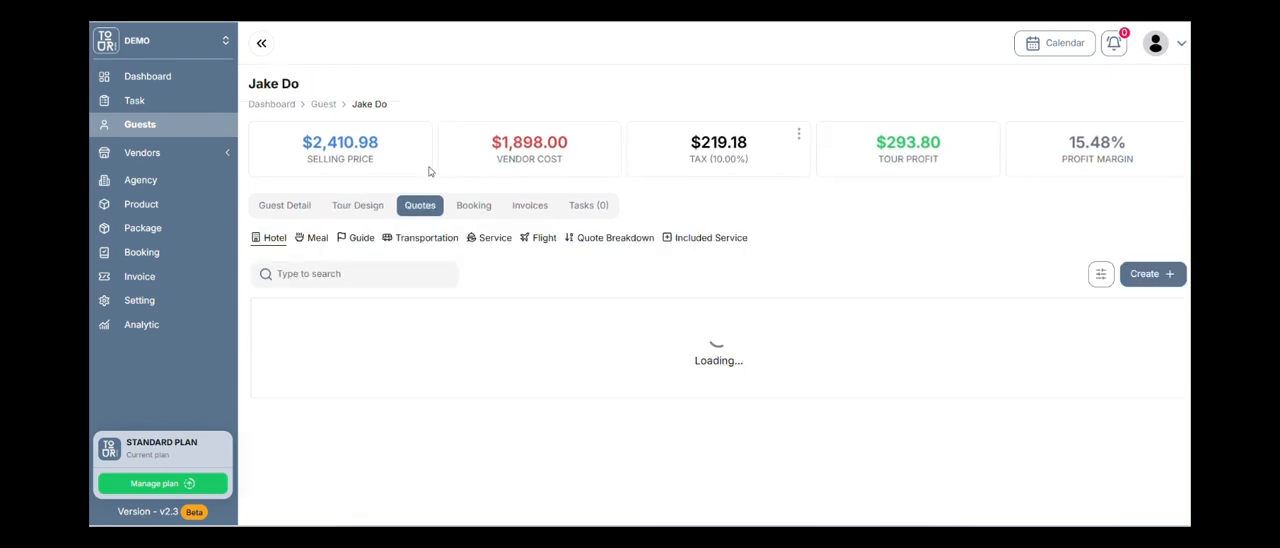
scroll(430, 172, down, 1)
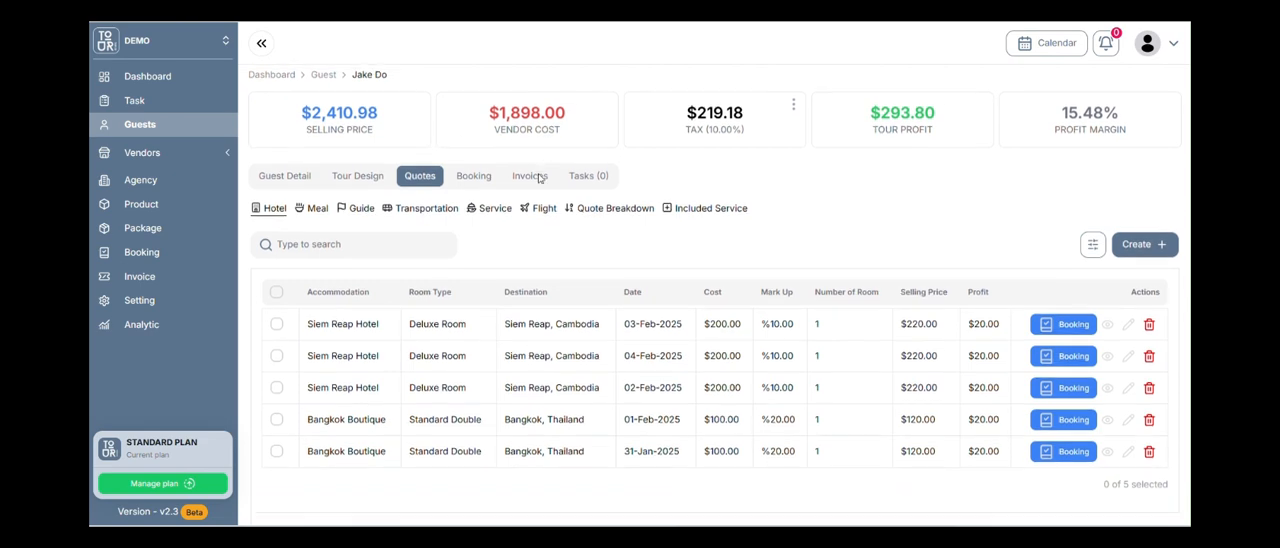
Bulk update the booking status of all the guest's hotel bookings to Booked - Paid in Full.
click(487, 162)
scroll(857, 286, down, 1)
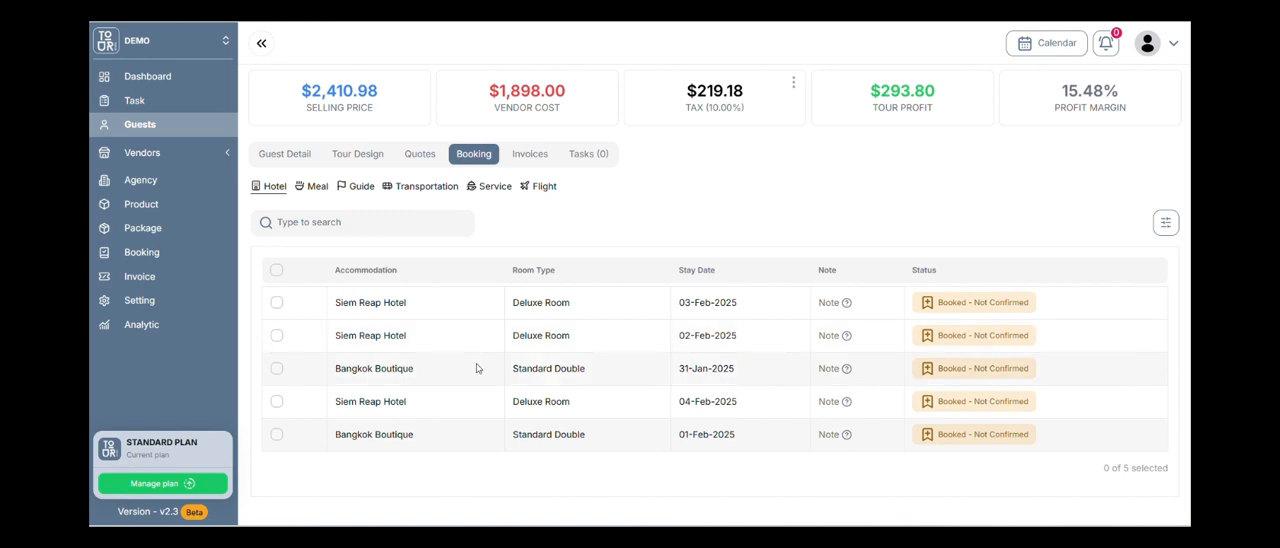
click(277, 271)
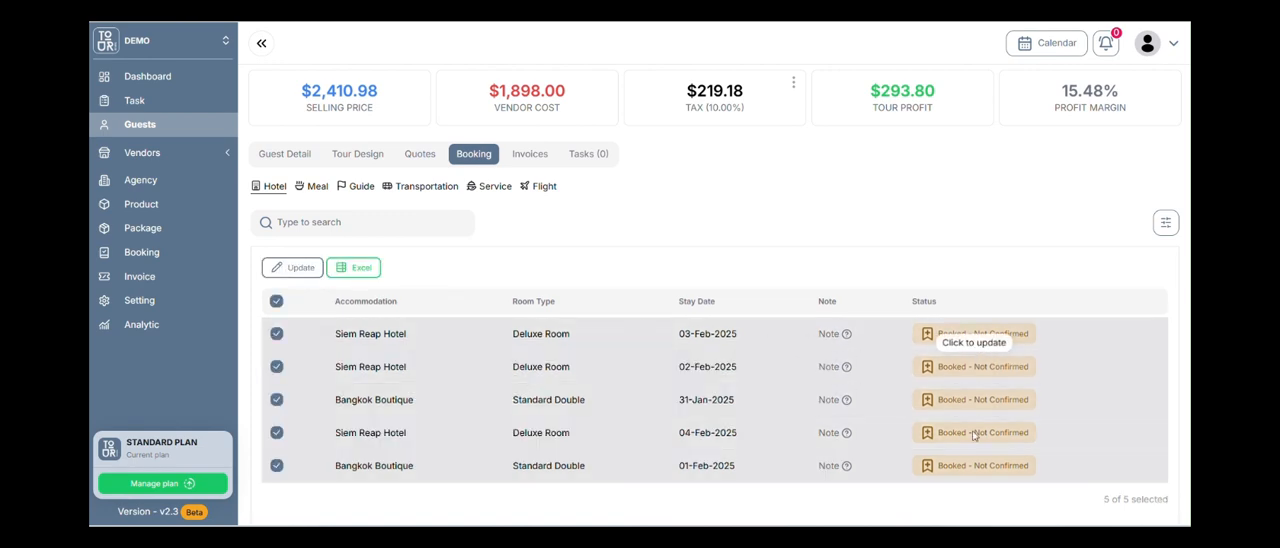
click(290, 268)
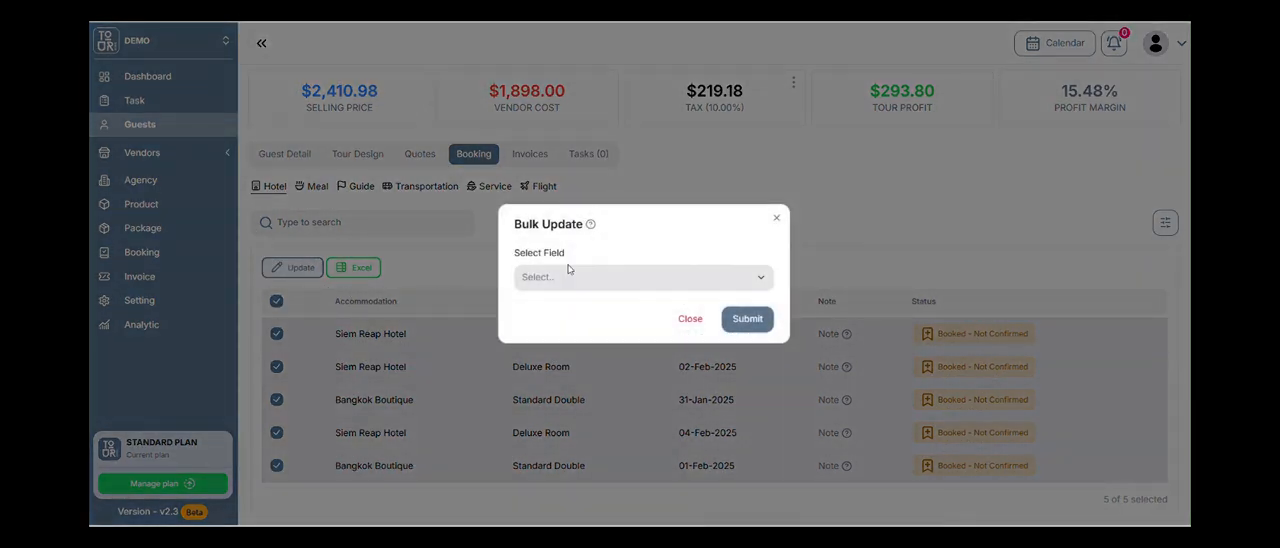
click(590, 279)
click(606, 310)
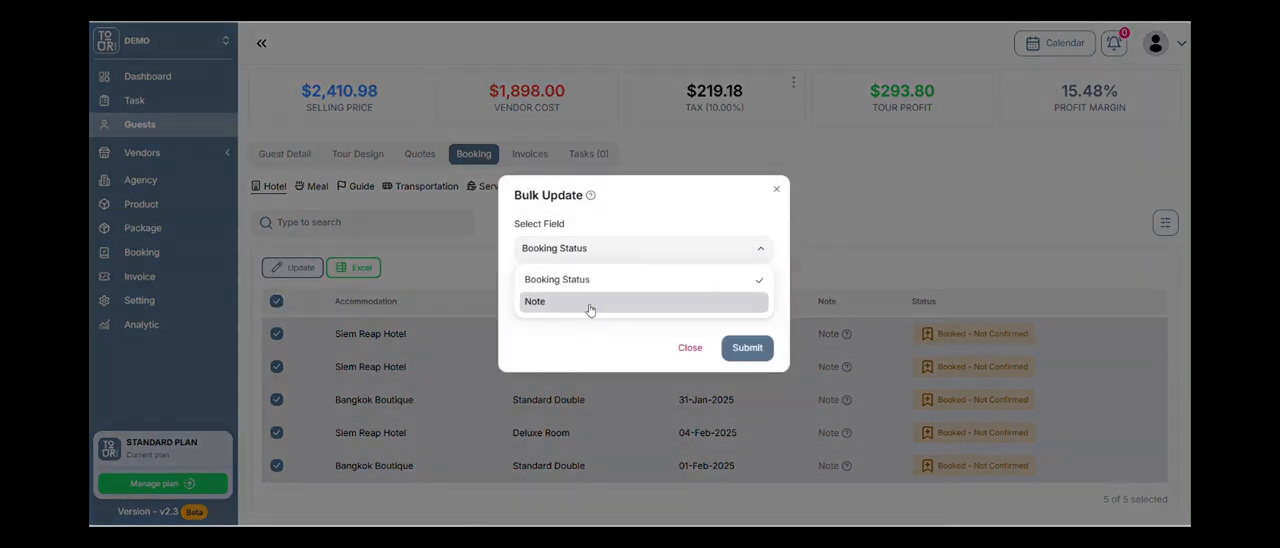
click(606, 362)
click(591, 313)
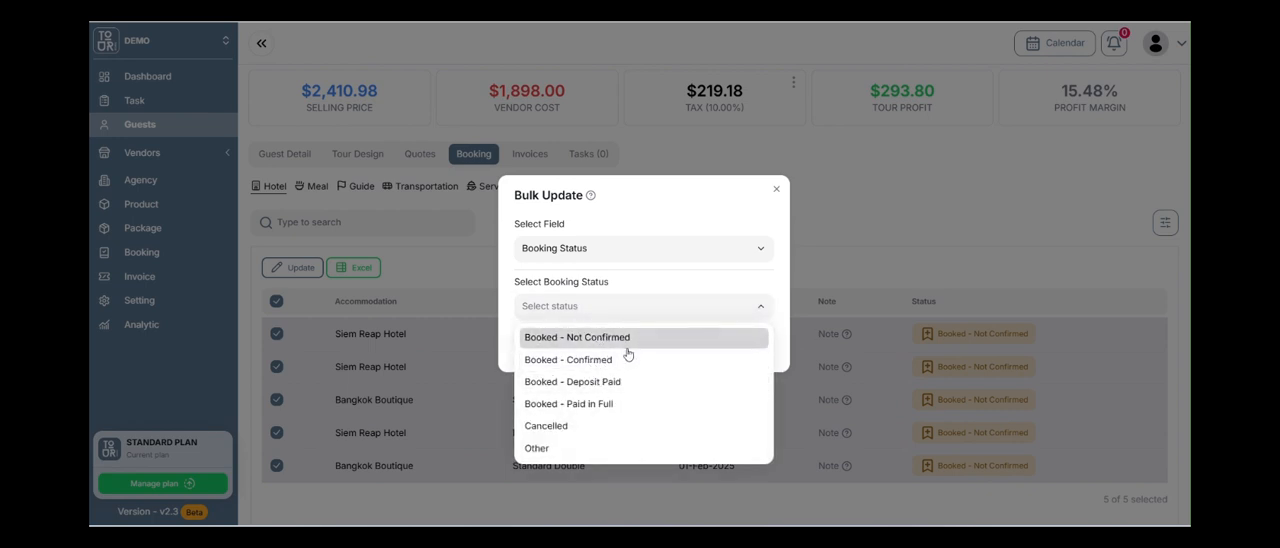
click(603, 403)
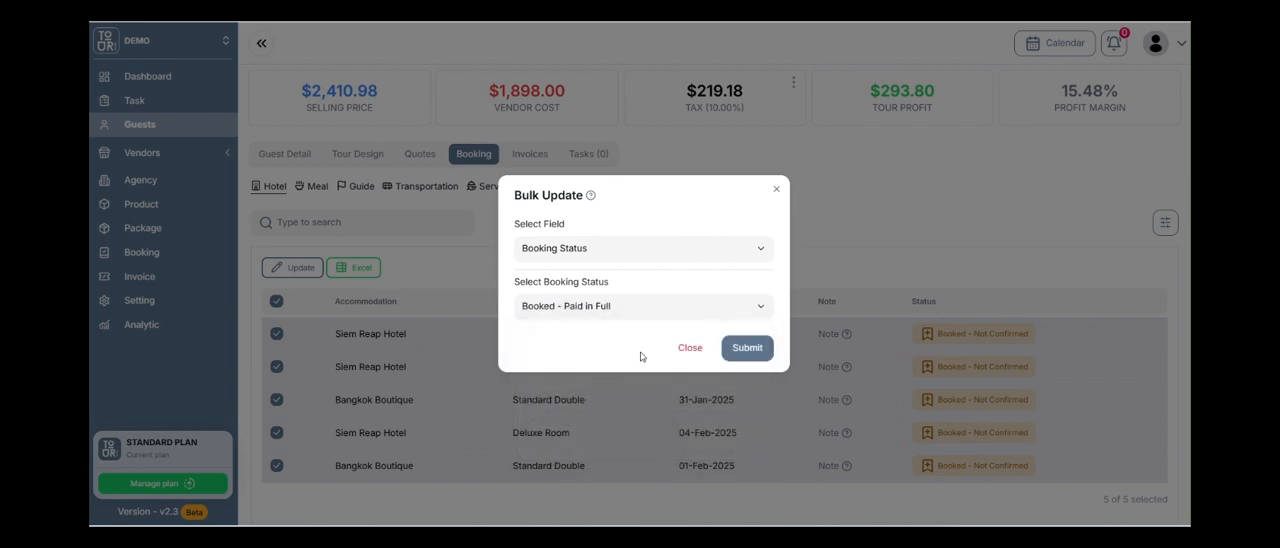
click(741, 357)
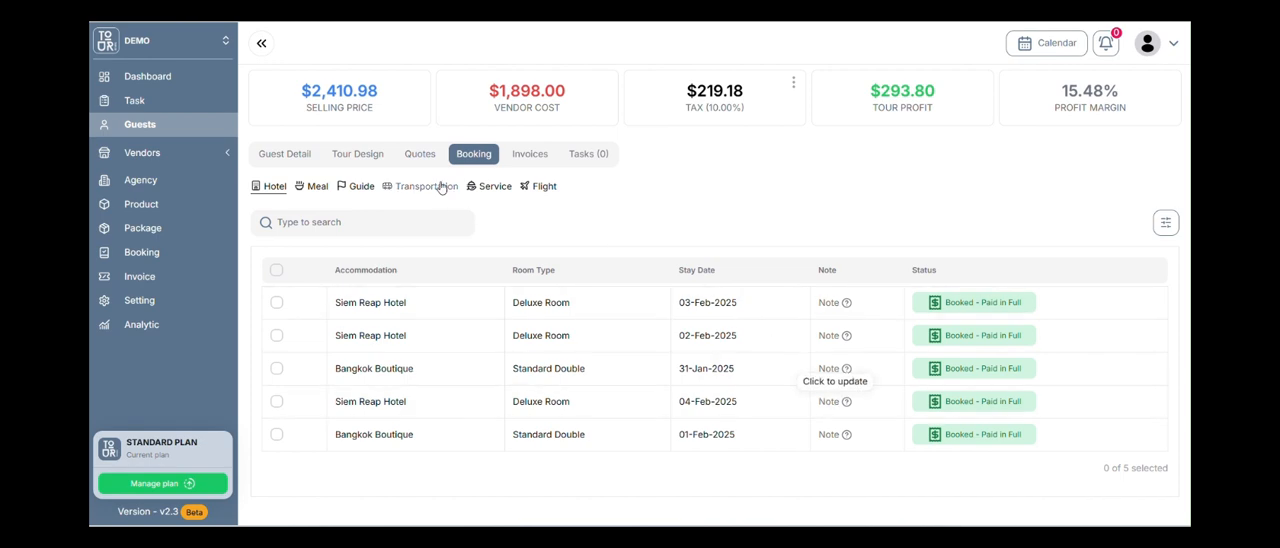
Bulk update the booking status of all the guest's guide bookings to Booked - Paid in Full.
click(362, 187)
click(277, 321)
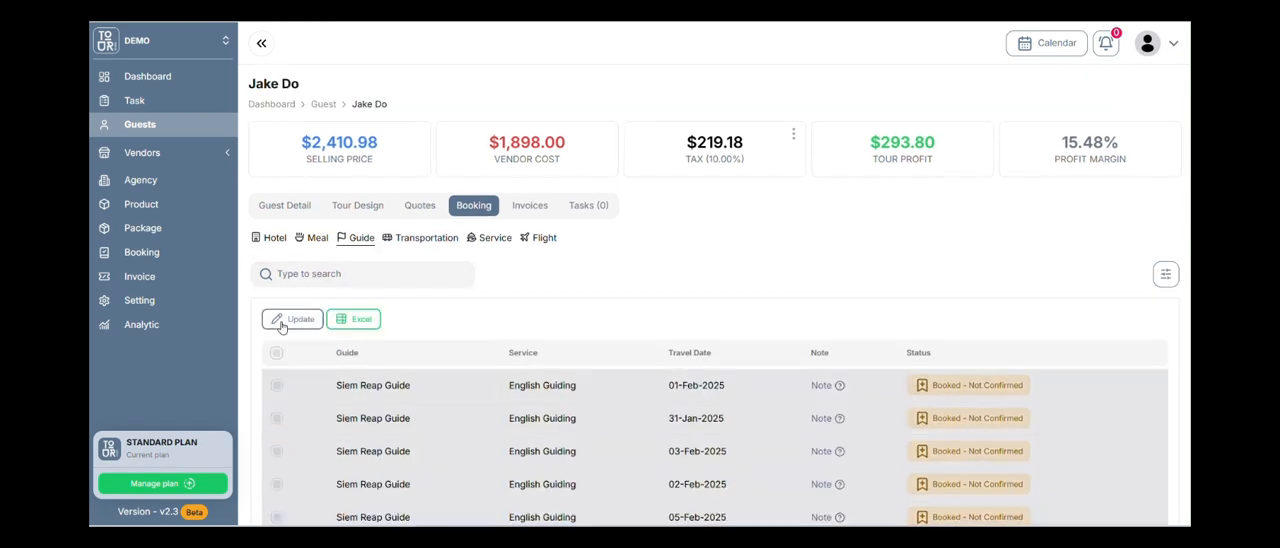
scroll(430, 280, down, 1)
click(300, 247)
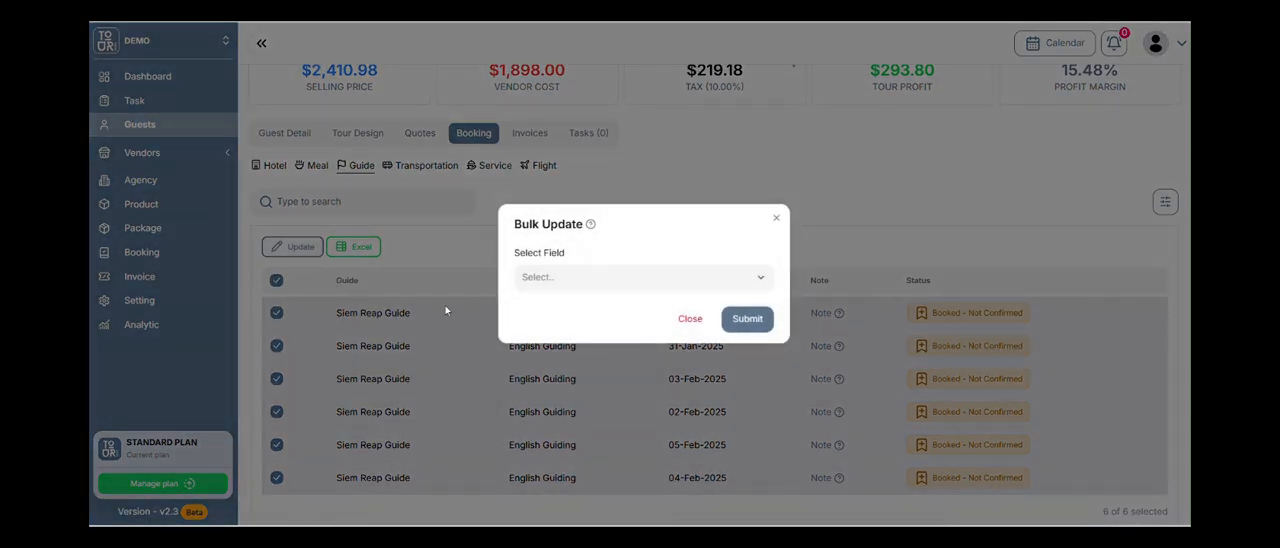
click(640, 282)
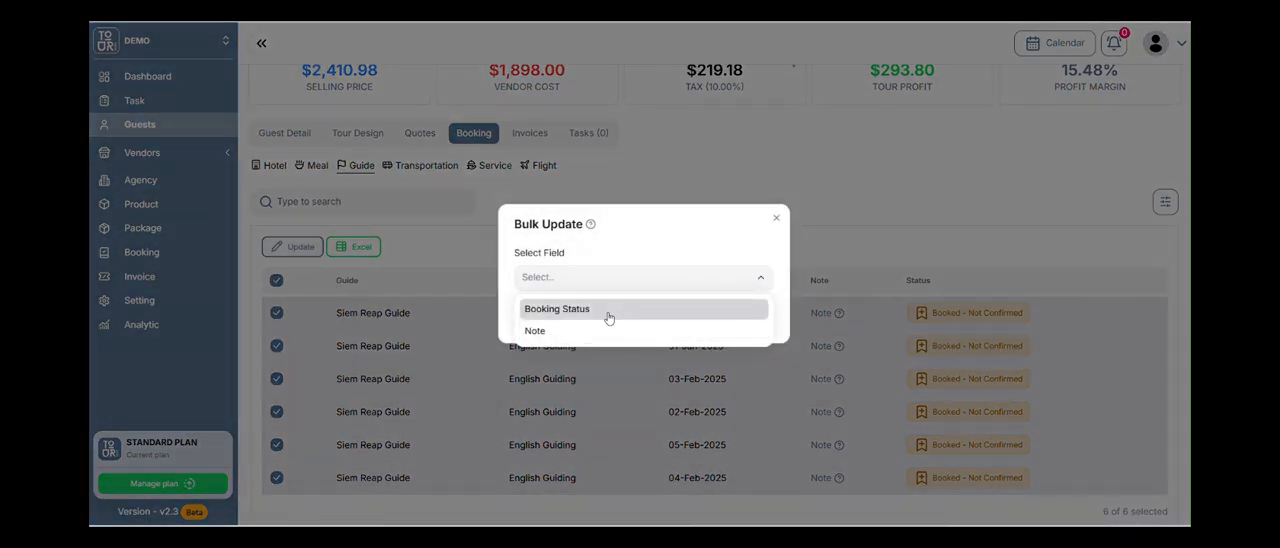
click(608, 318)
click(600, 306)
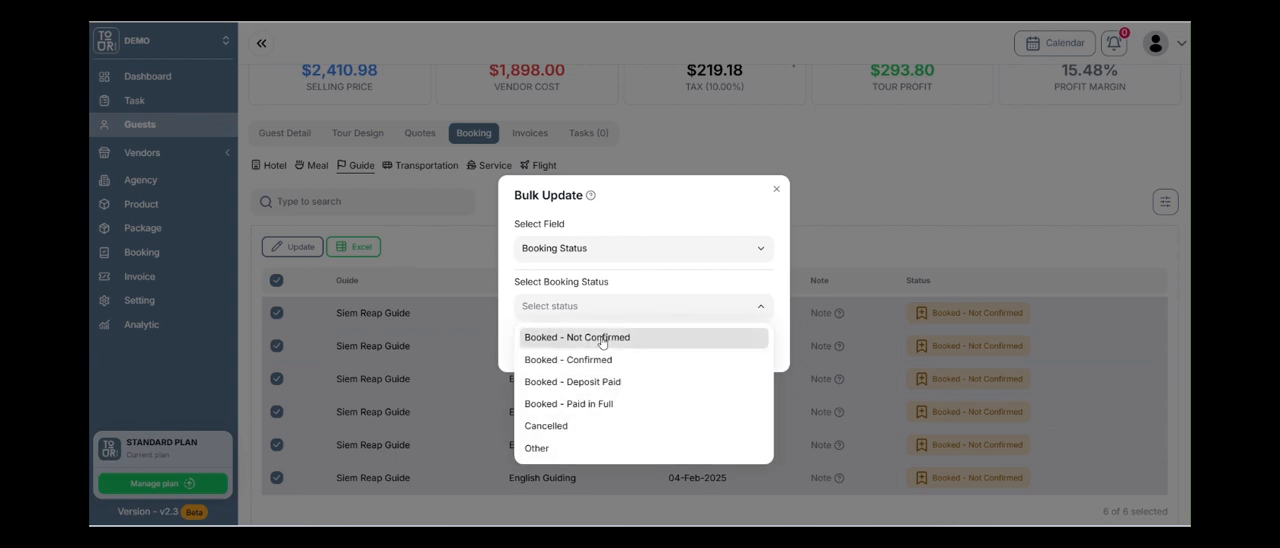
click(608, 404)
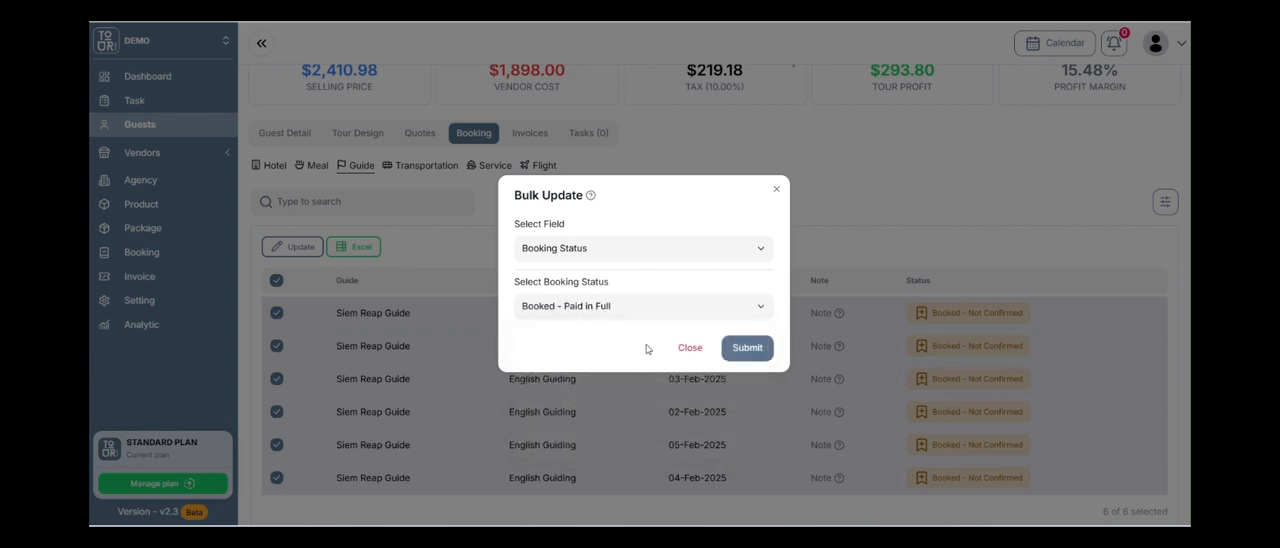
click(745, 347)
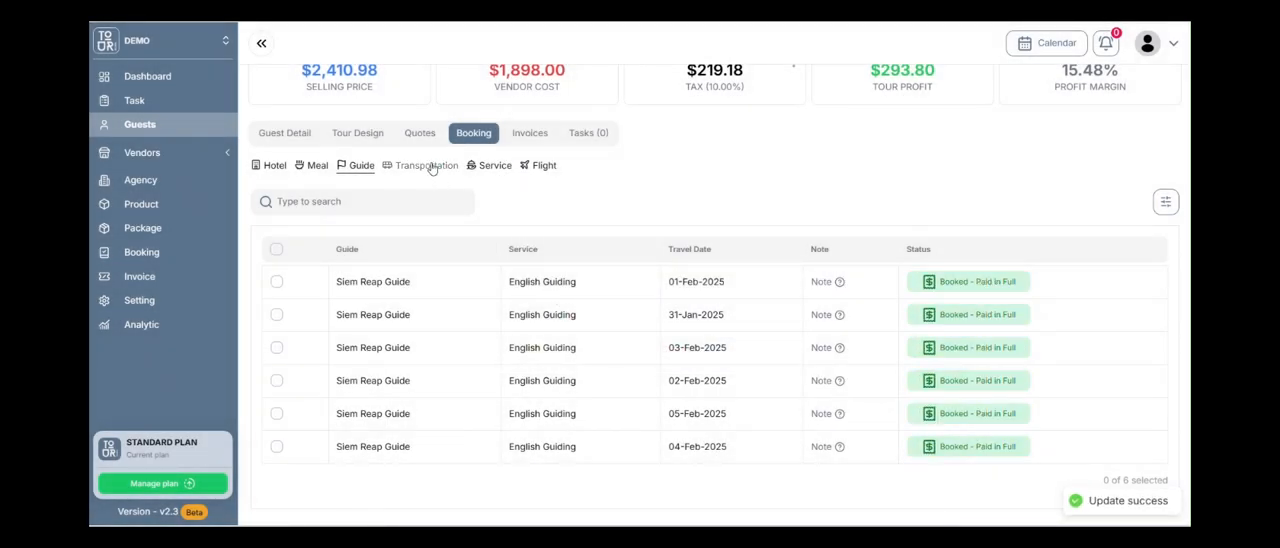
Set the booking status of the guest's Siem Reap Airline flight to Booked - Paid in Full through a bulk update.
click(530, 166)
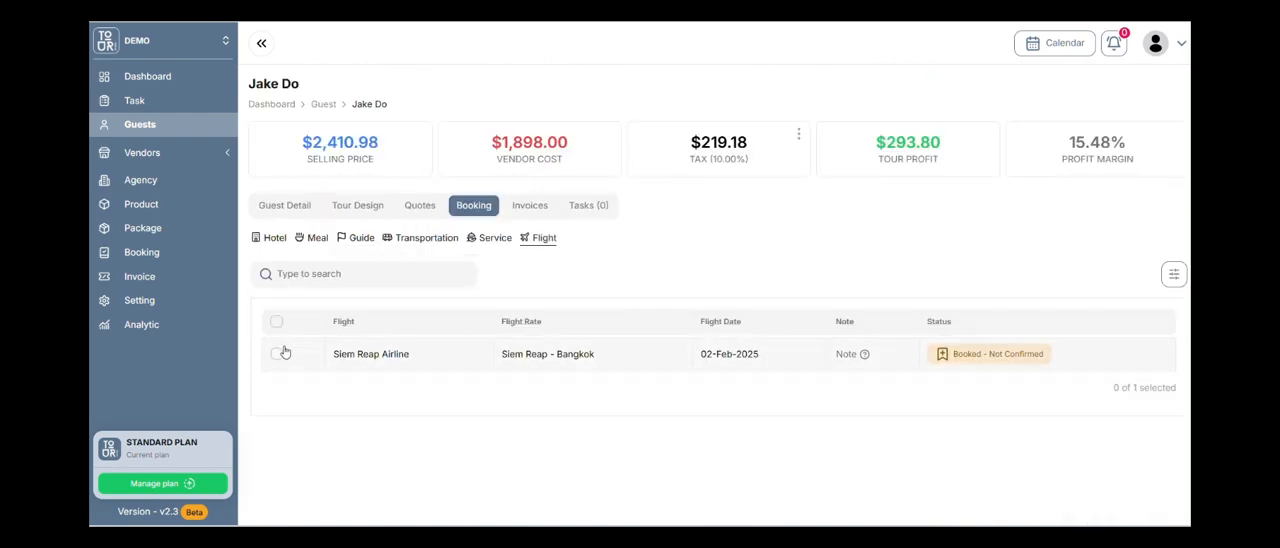
click(277, 353)
click(296, 318)
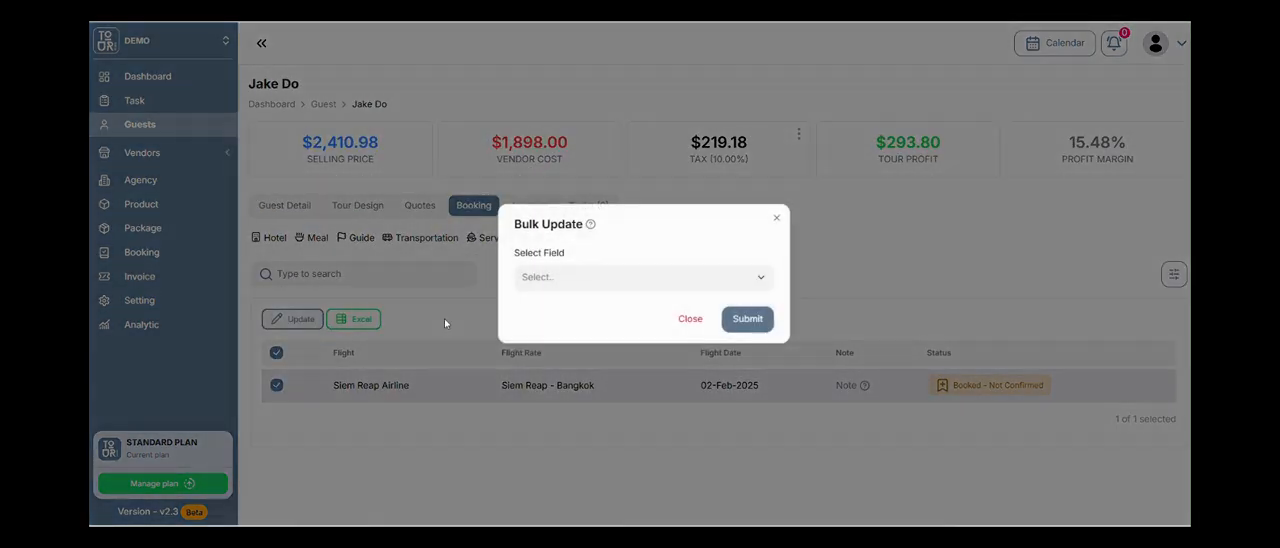
click(560, 285)
click(606, 308)
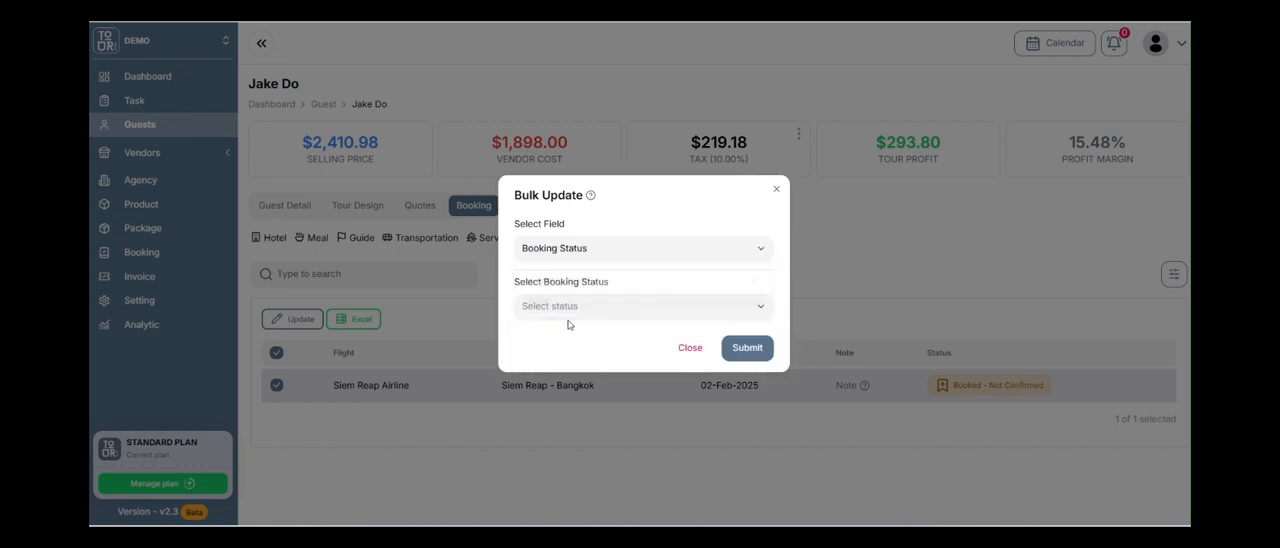
click(570, 308)
click(588, 404)
click(757, 355)
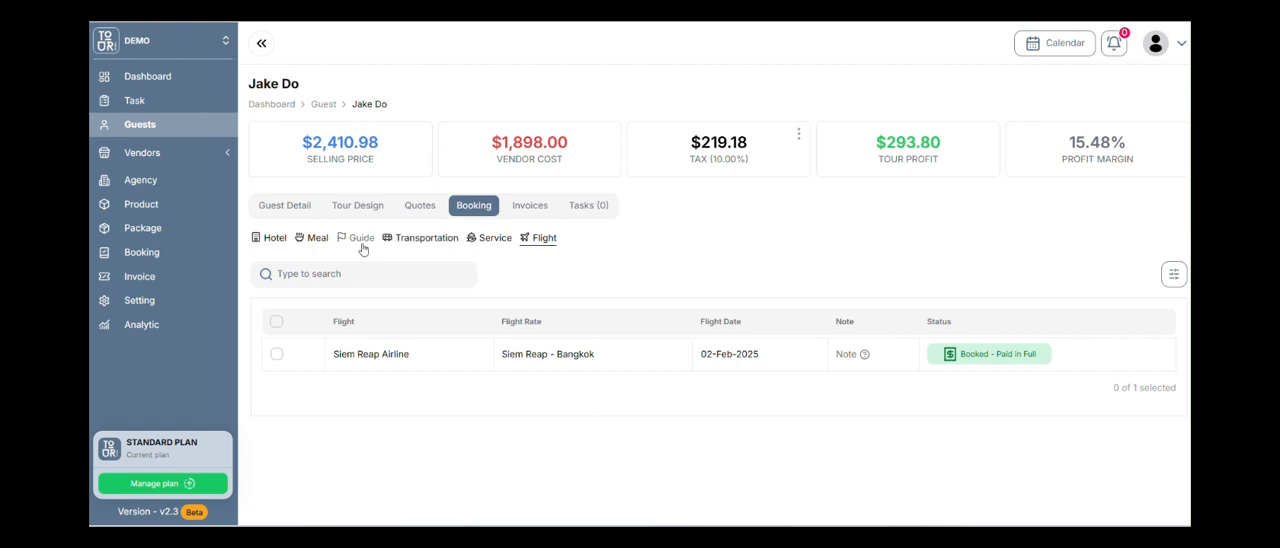
Look at the transportation bookings, return to the guide bookings, and view the status options of the 01-Feb-2025 guide booking without changing it.
click(415, 241)
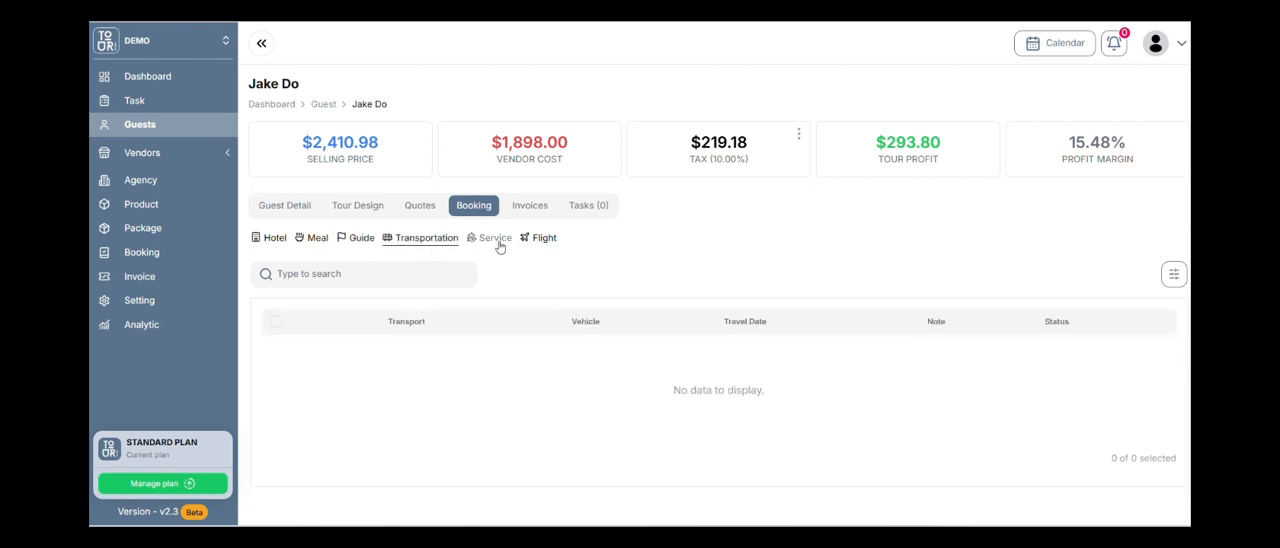
click(347, 239)
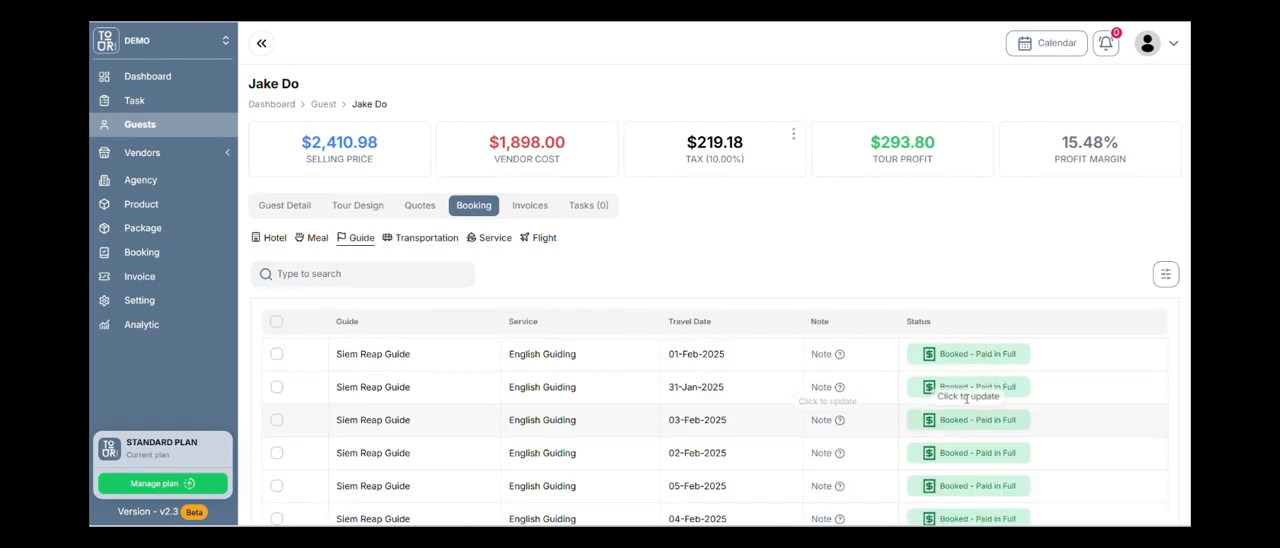
click(970, 354)
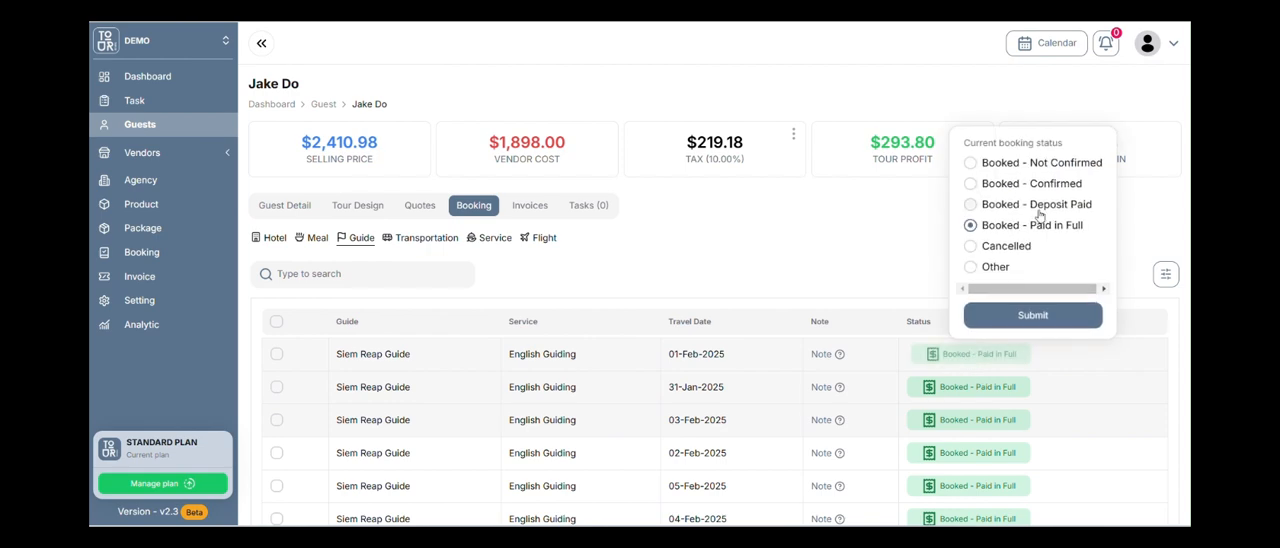
click(845, 259)
Select all guide bookings, toggle individual bookings in the selection, reselect them all, and clear the selection.
click(278, 323)
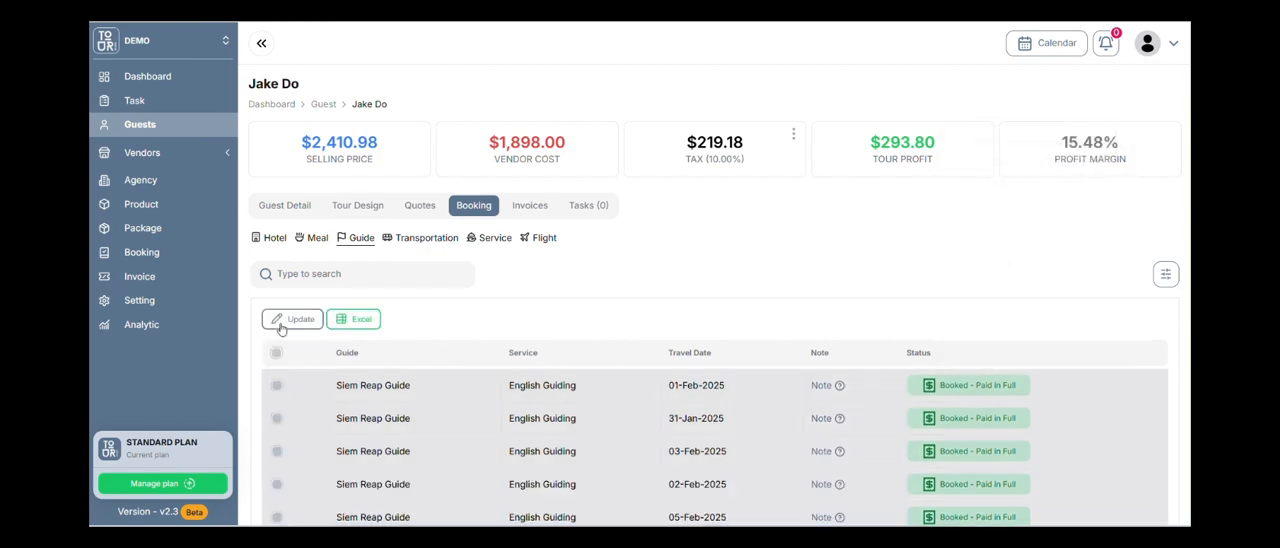
click(277, 417)
scroll(277, 412, down, 1)
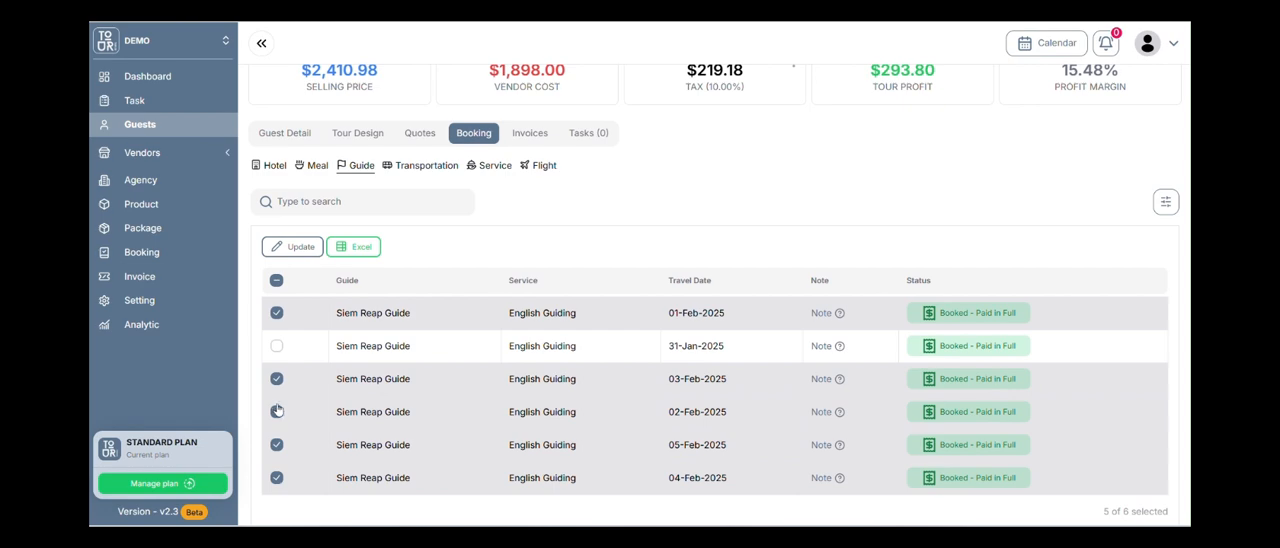
click(277, 411)
click(277, 281)
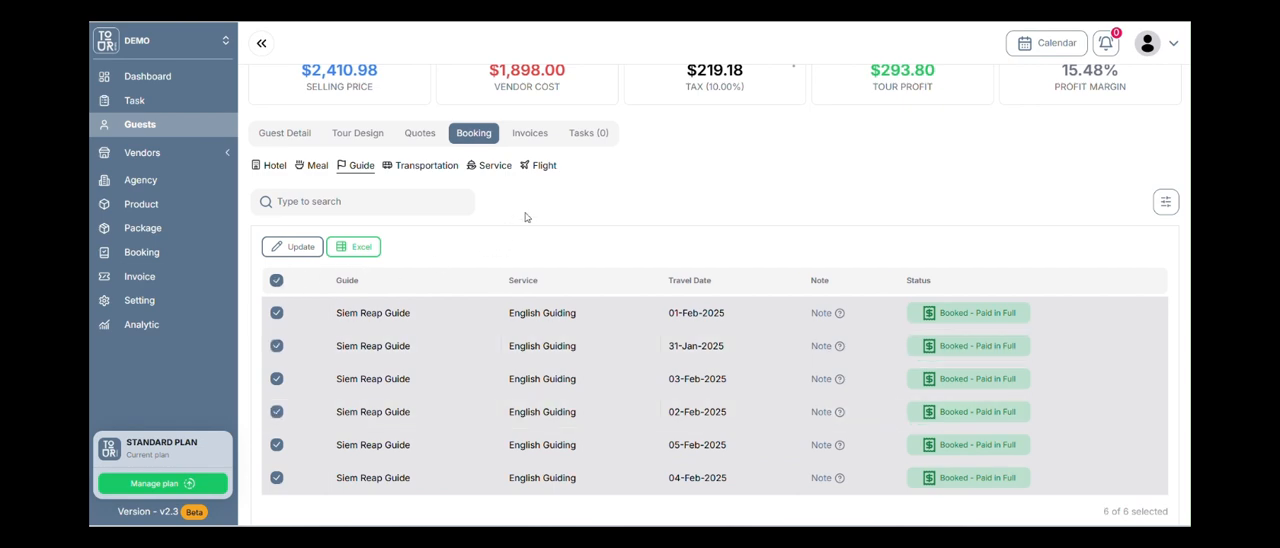
click(275, 281)
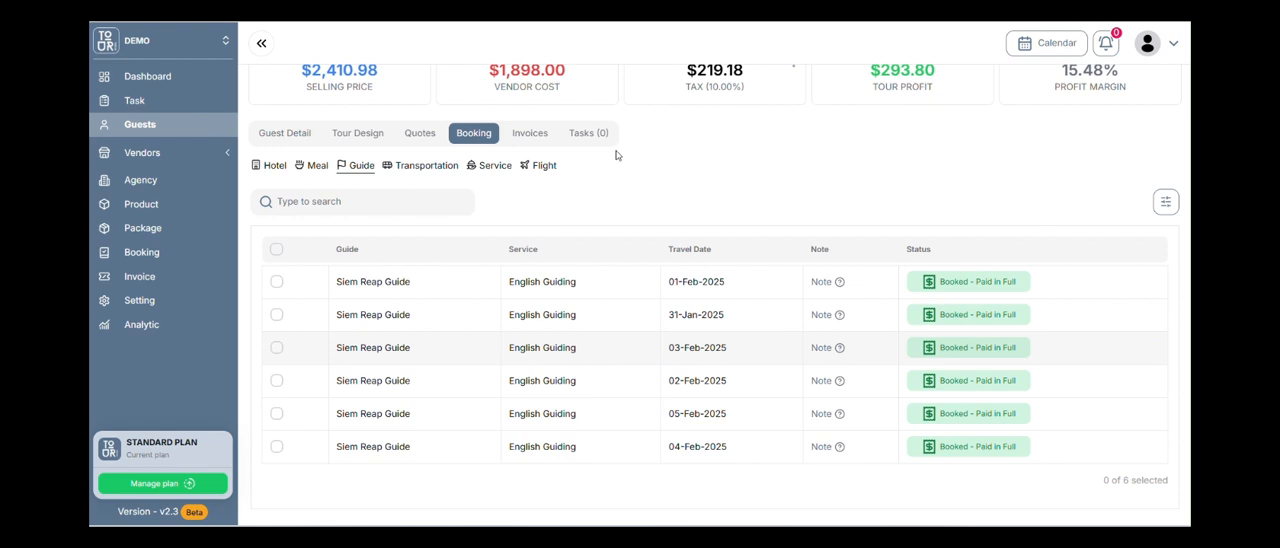
Start a new invoice for the guest, review the payment term options, and keep the term as Due on Receipt.
click(531, 138)
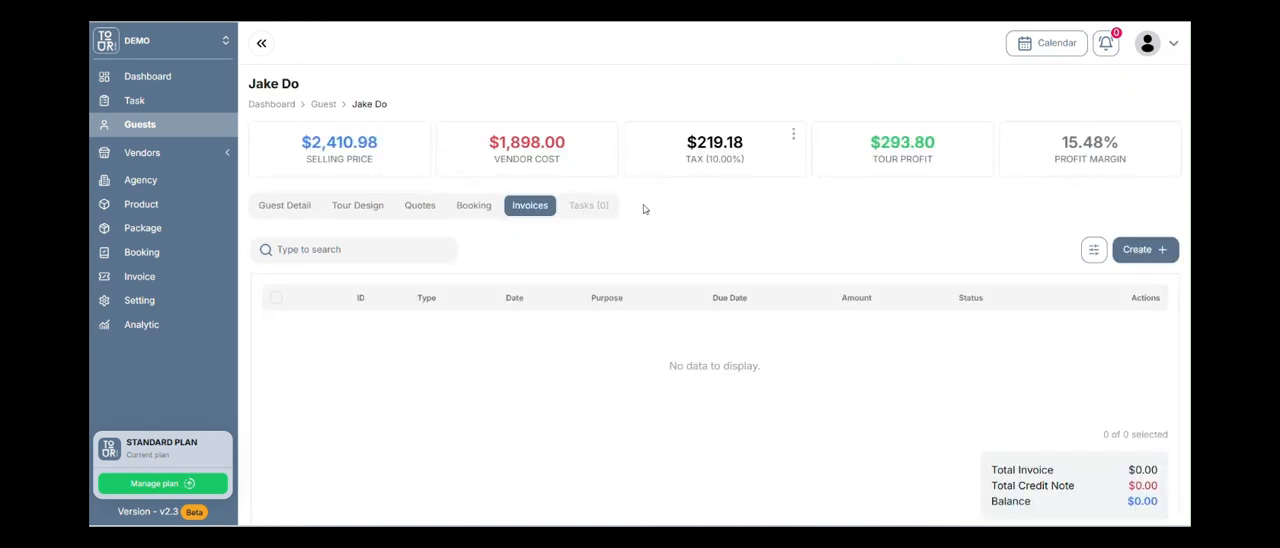
click(1136, 256)
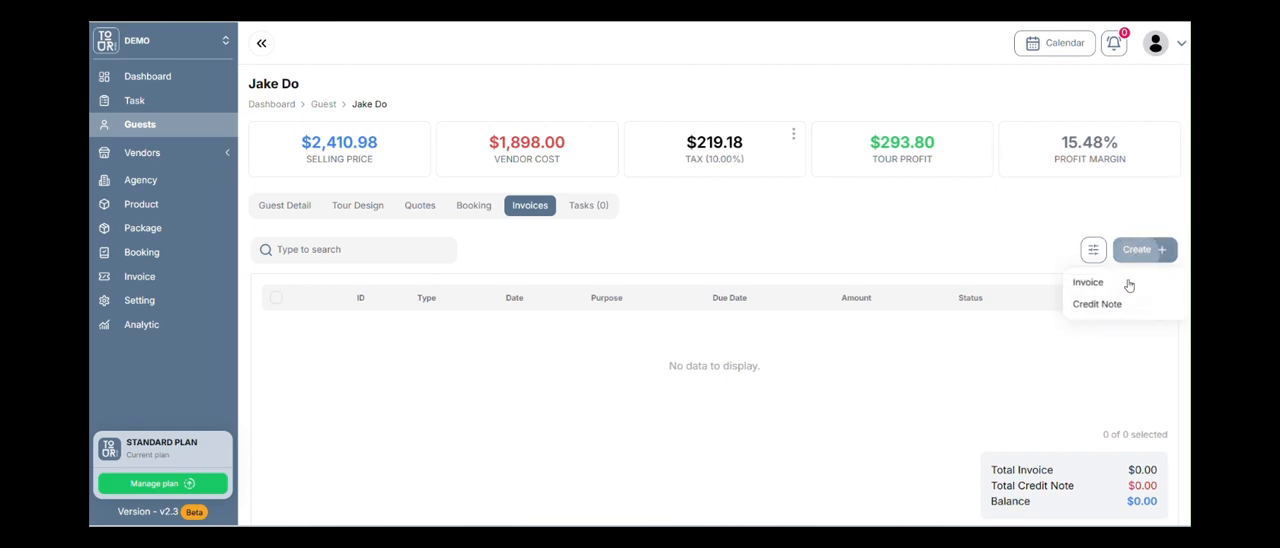
click(1088, 282)
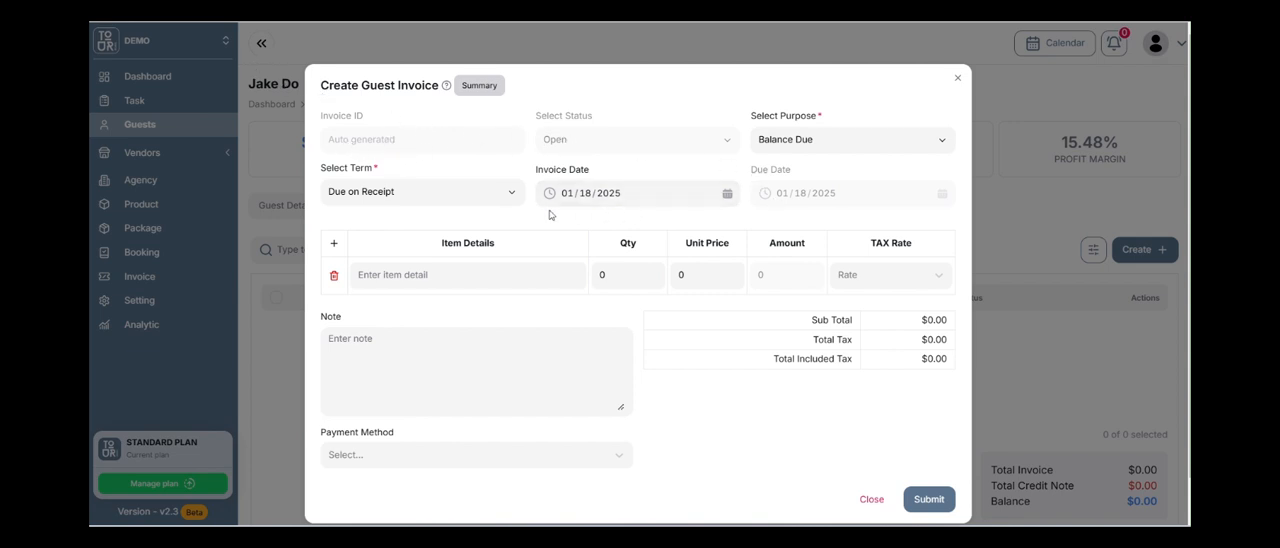
click(515, 196)
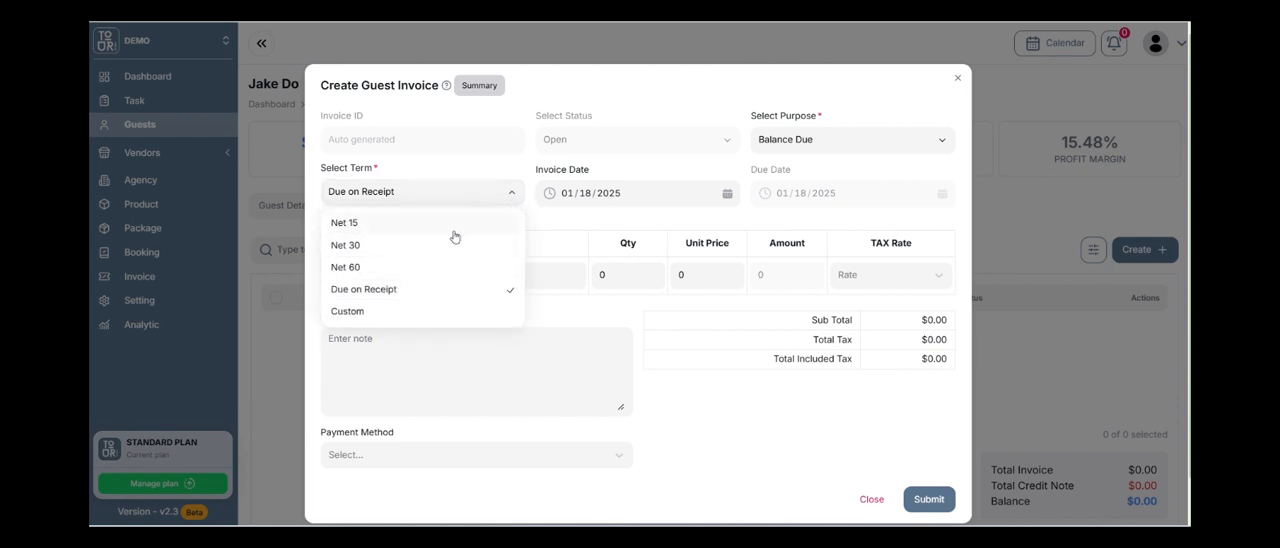
click(500, 184)
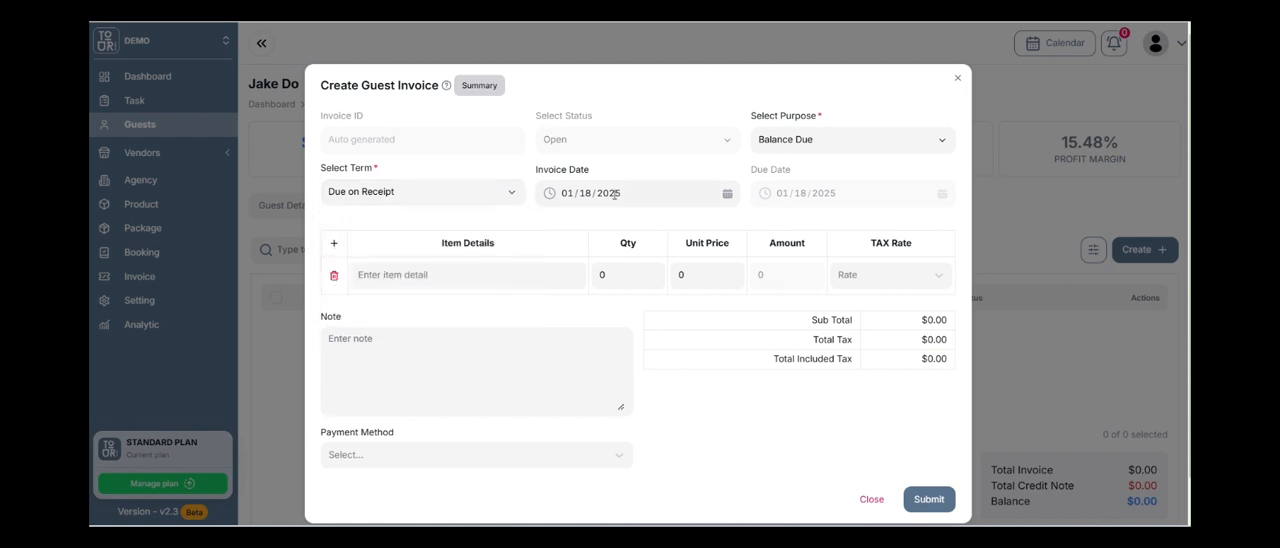
click(494, 198)
click(553, 230)
Enter "Deposit 50%" as the invoice item's detail and set its quantity to 1.
click(390, 273)
text(Deposit 50%)
click(610, 272)
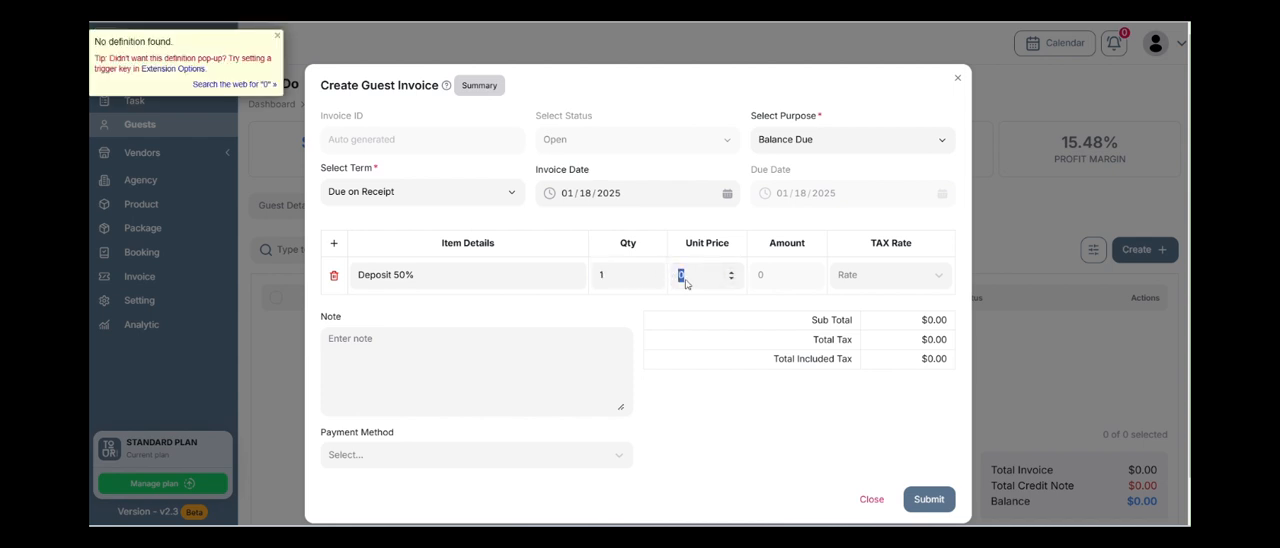
Examine the invoice price summary's total before tax, total with tax, and tax rate.
click(486, 86)
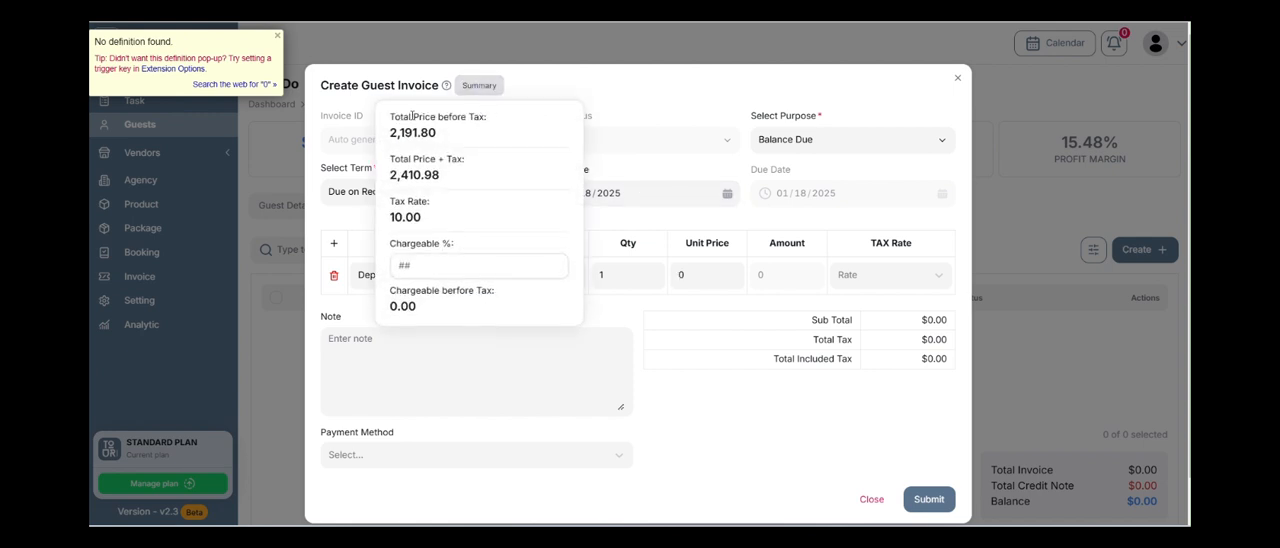
click(277, 36)
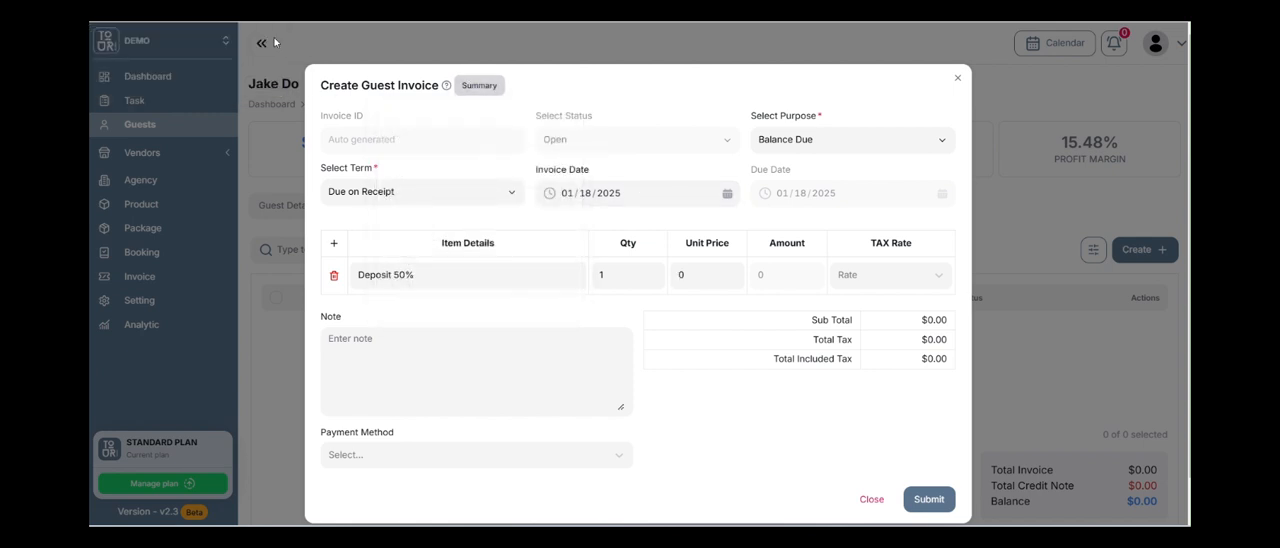
click(470, 92)
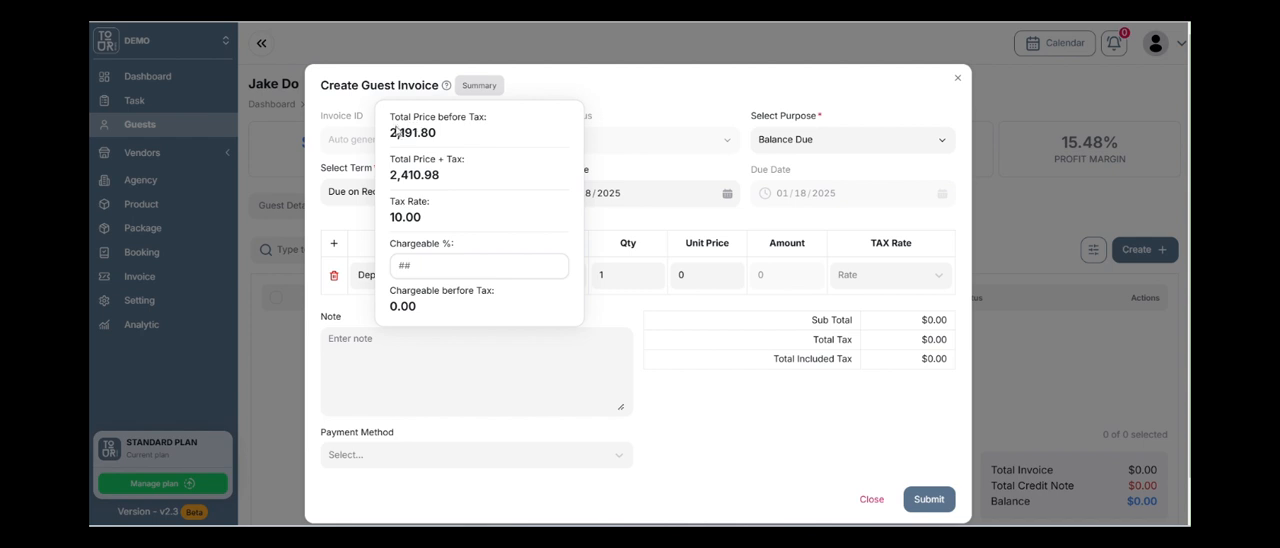
drag(396, 132, 440, 140)
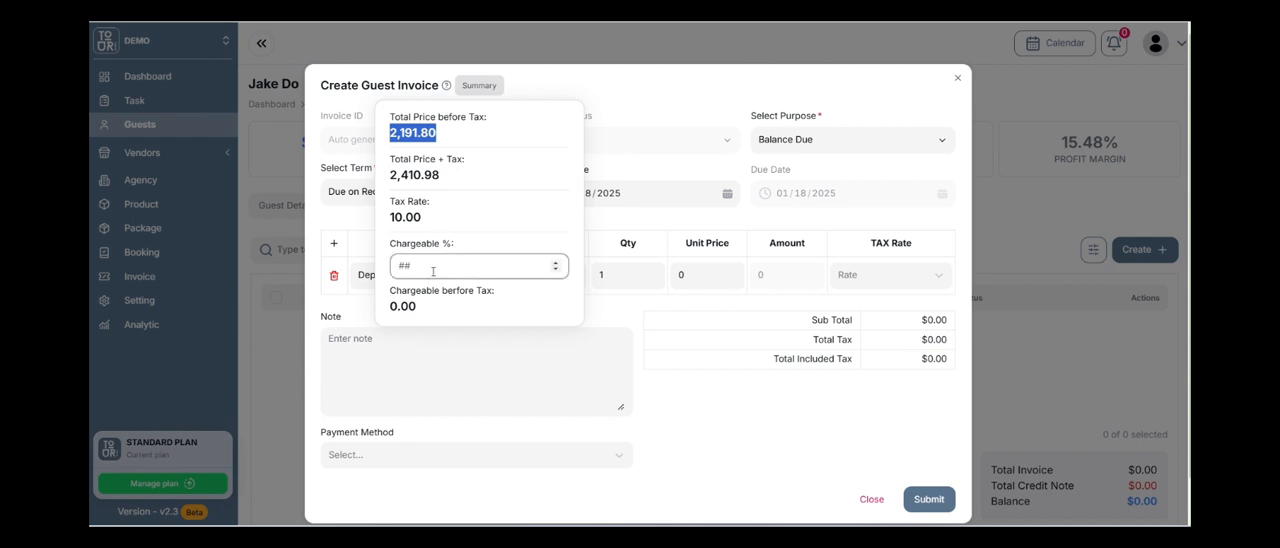
click(419, 177)
drag(439, 180, 401, 176)
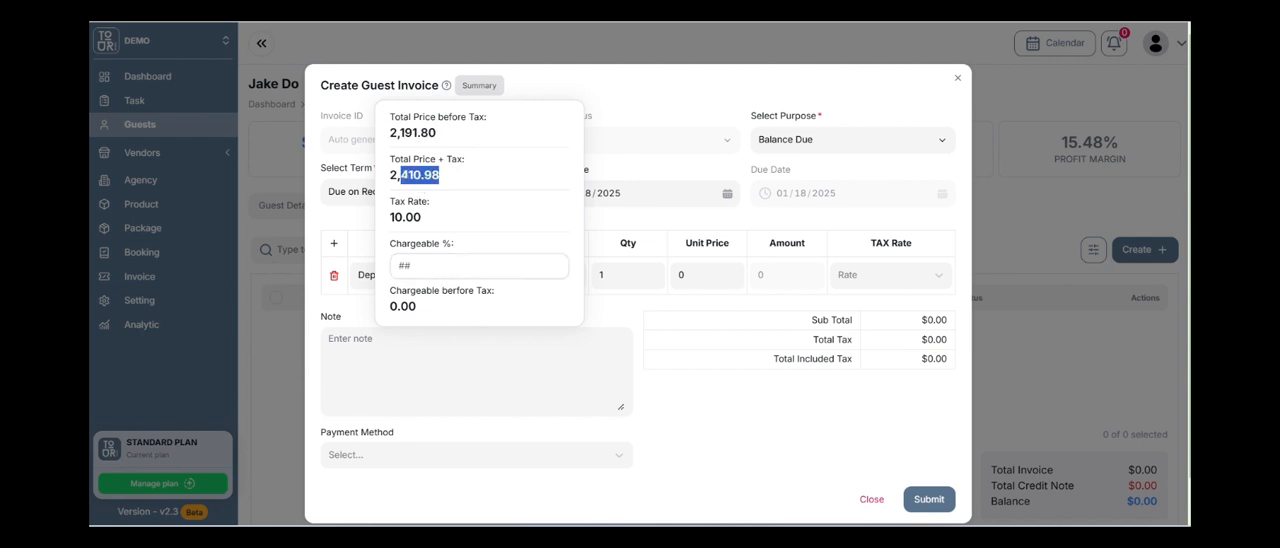
click(426, 174)
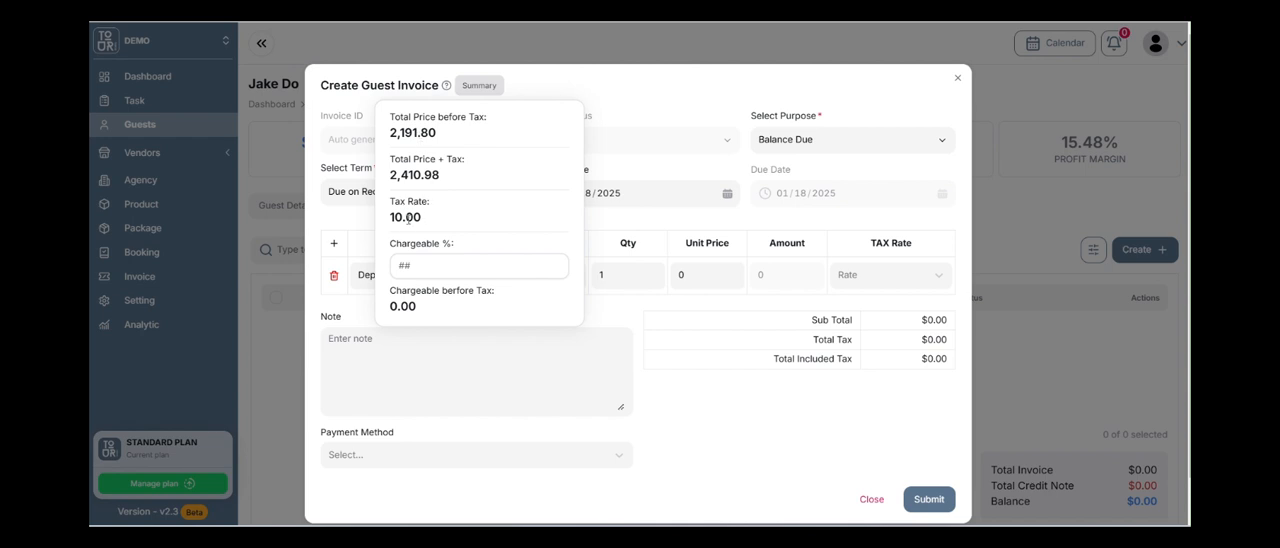
Calculate a 50% charge in the invoice summary and copy the before-tax amount, 1,095.90, into the deposit item's unit price.
click(433, 261)
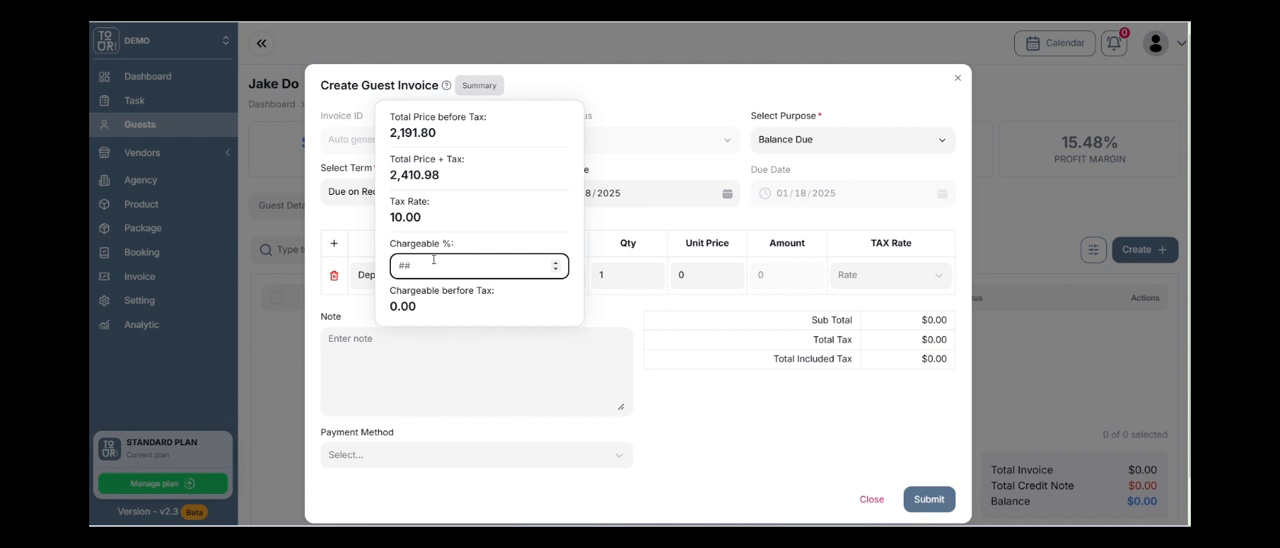
text(50)
drag(437, 307, 390, 312)
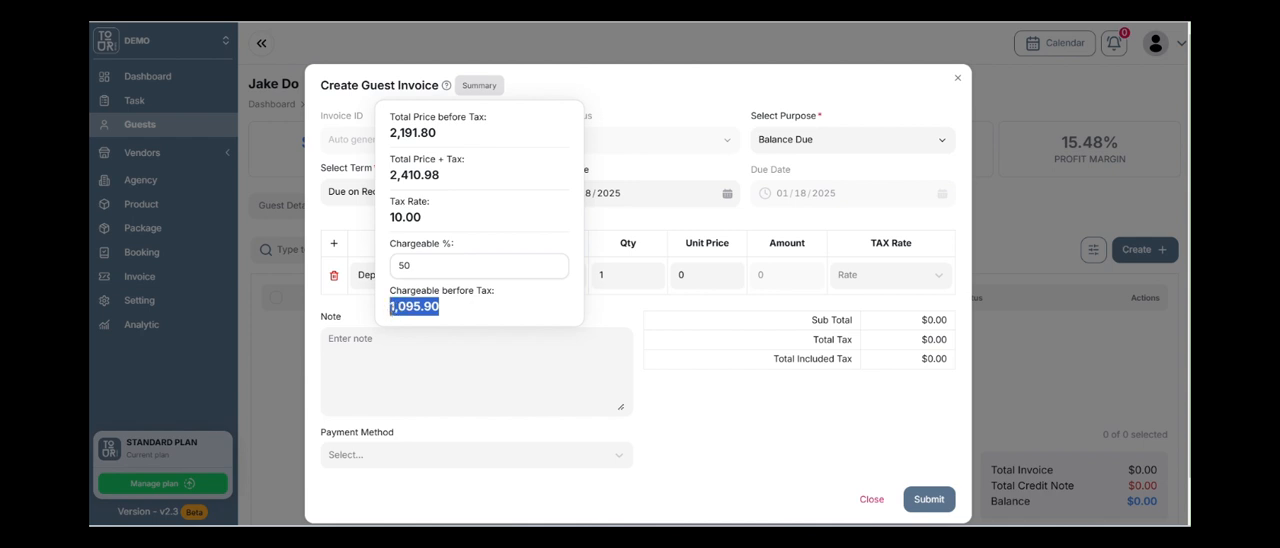
click(766, 425)
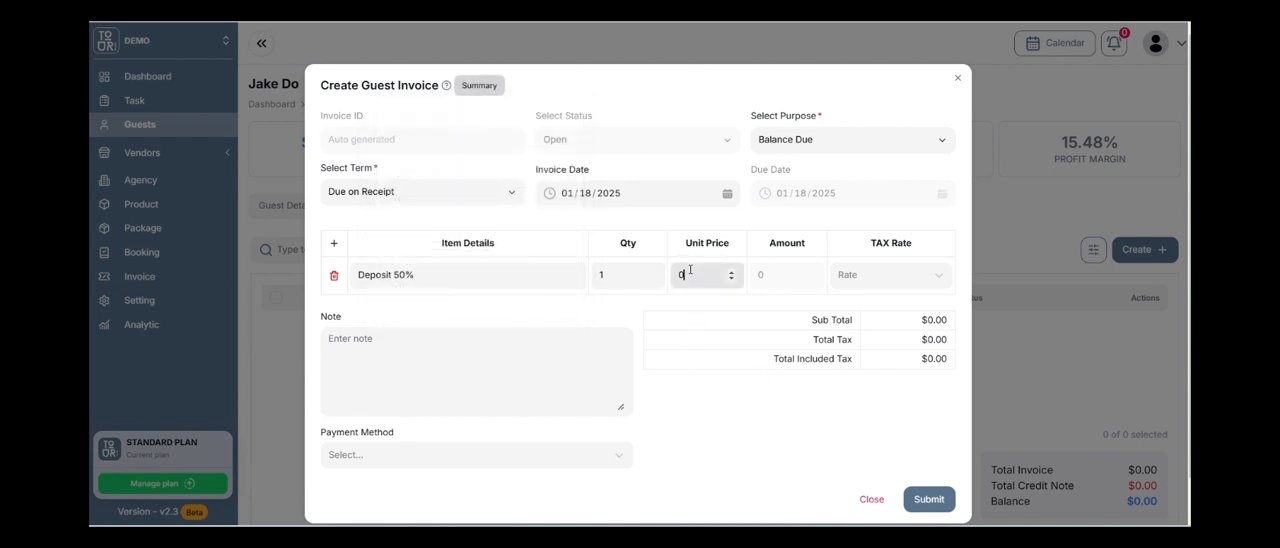
text(1095.9)
Apply the 10% VAT tax rate to the deposit item and submit the guest invoice.
click(937, 276)
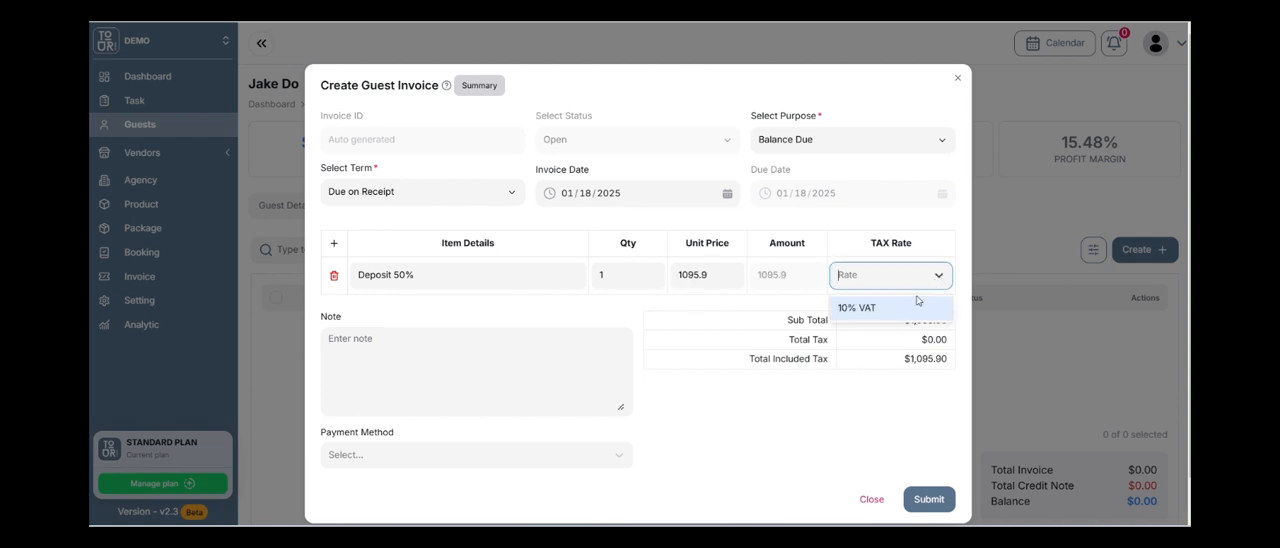
click(914, 302)
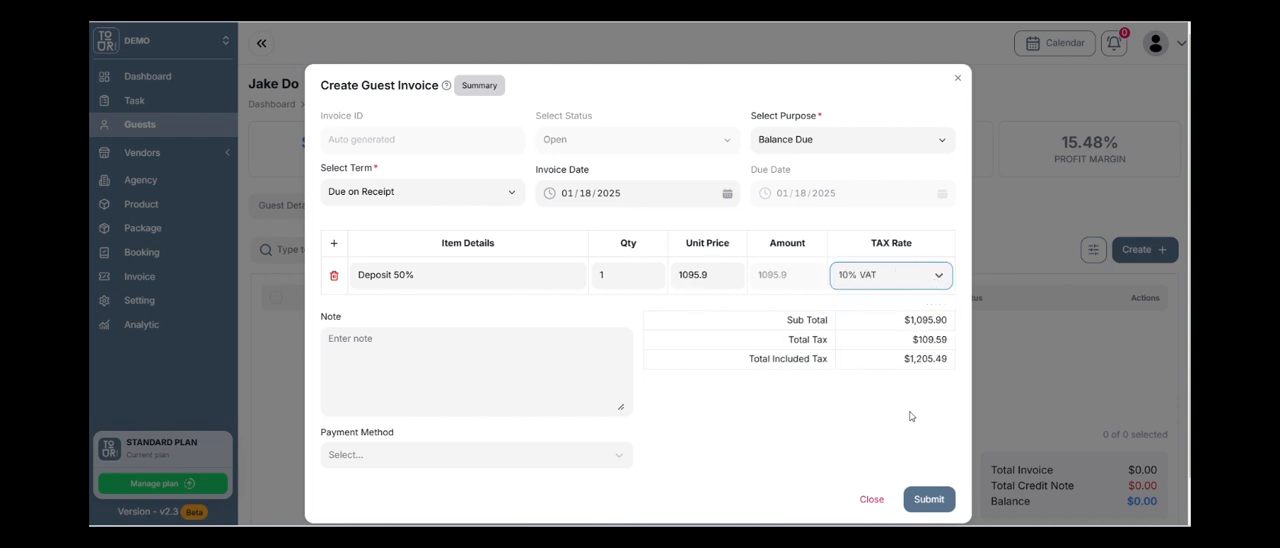
click(929, 505)
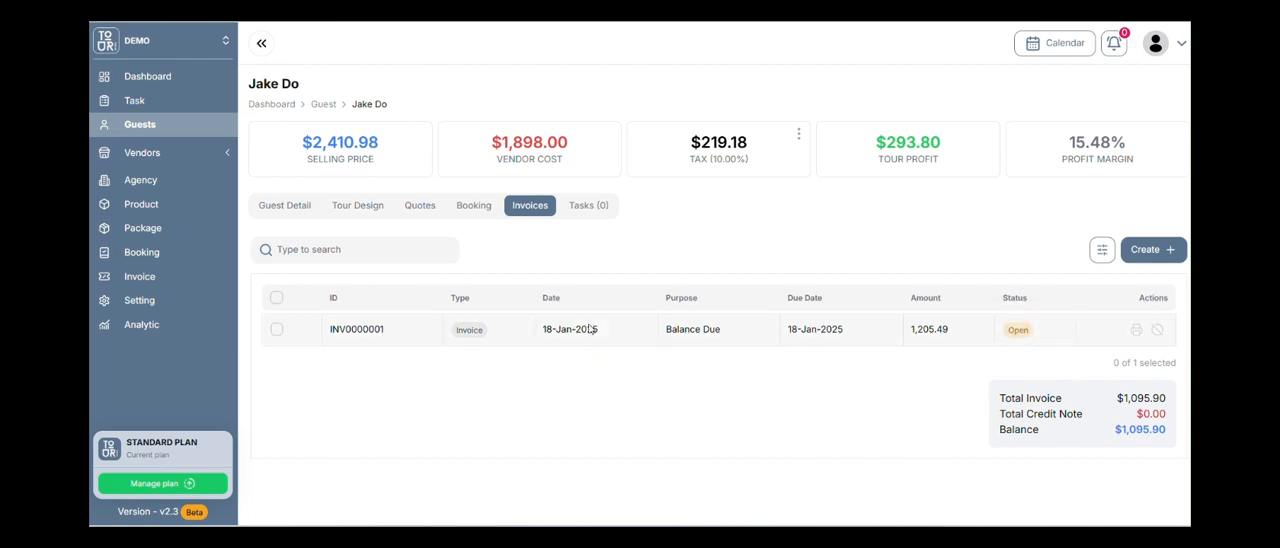
Start a new task for the guest titled "Follow up the payment of the deposit".
click(589, 210)
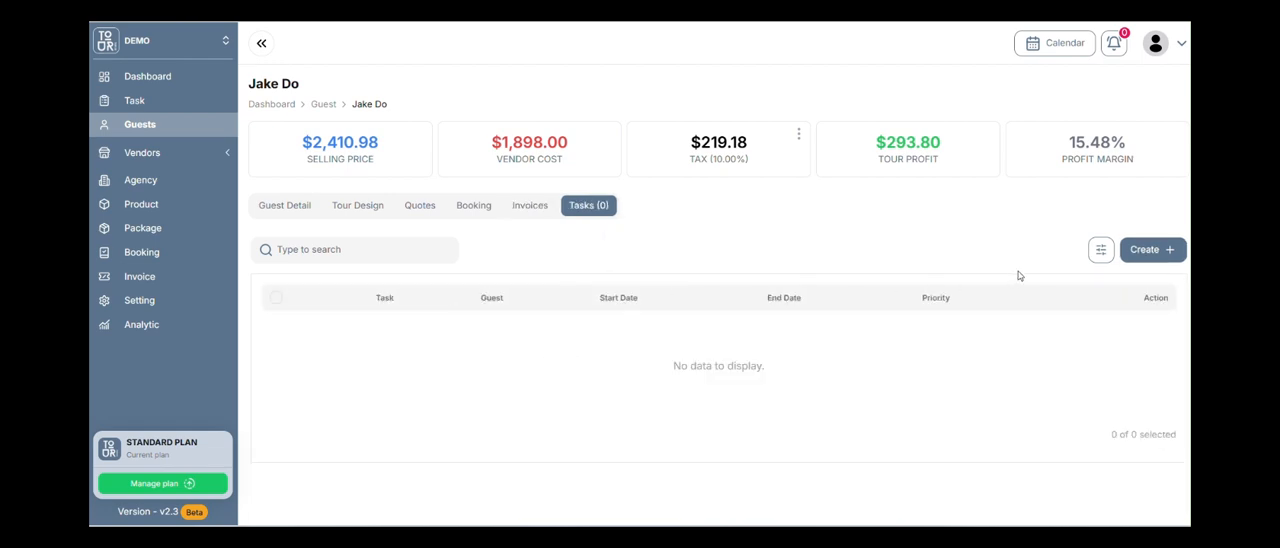
click(1158, 251)
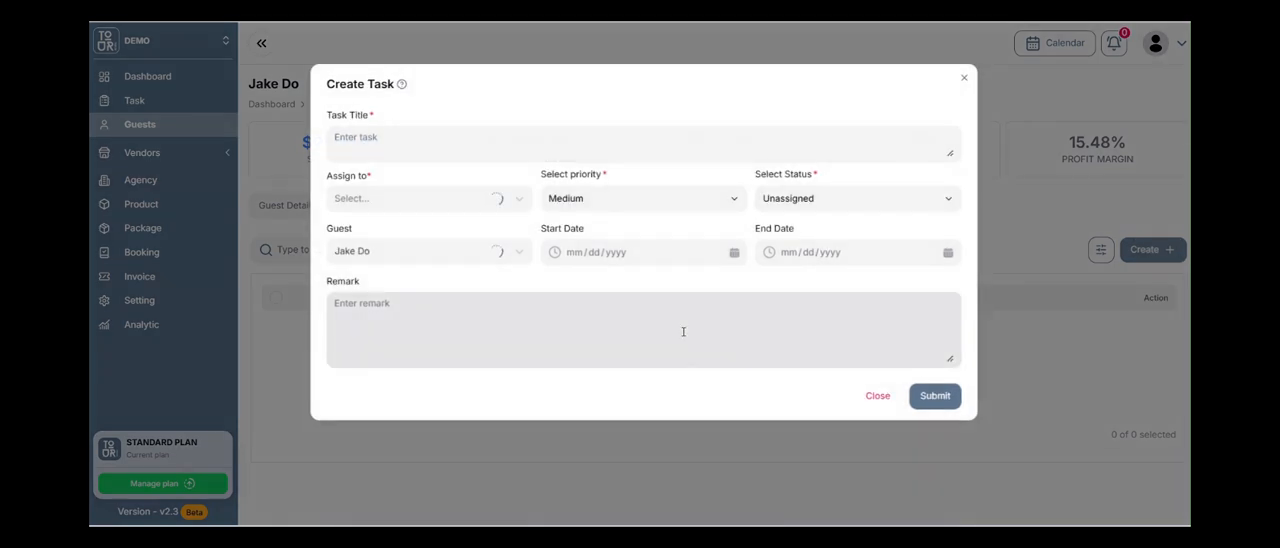
click(528, 145)
text(Follow u)
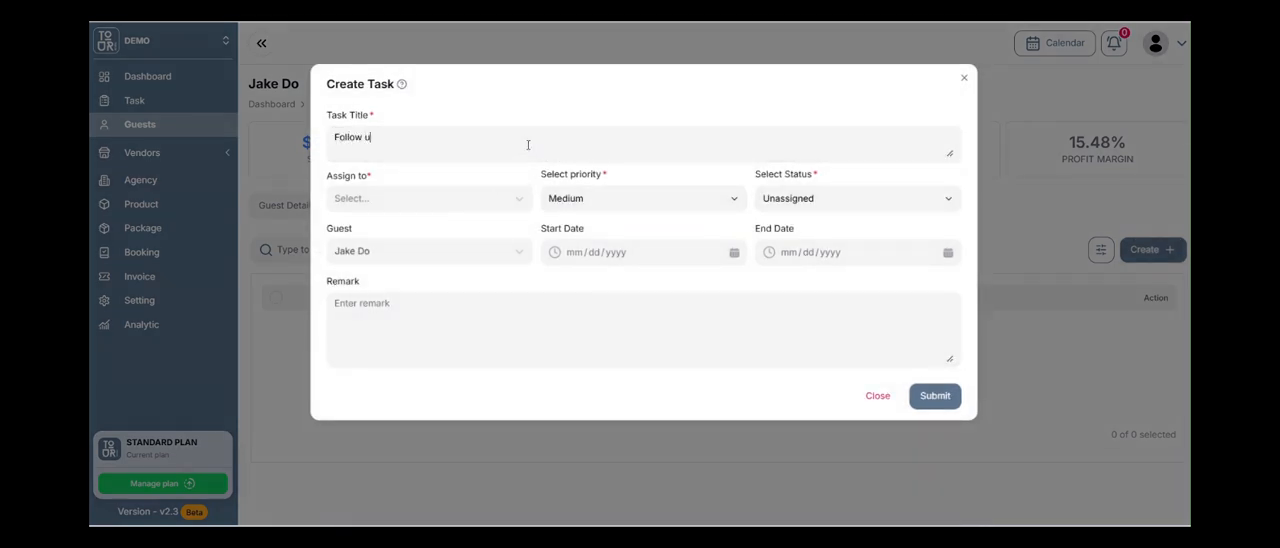
text(p the payment of the depsoi)
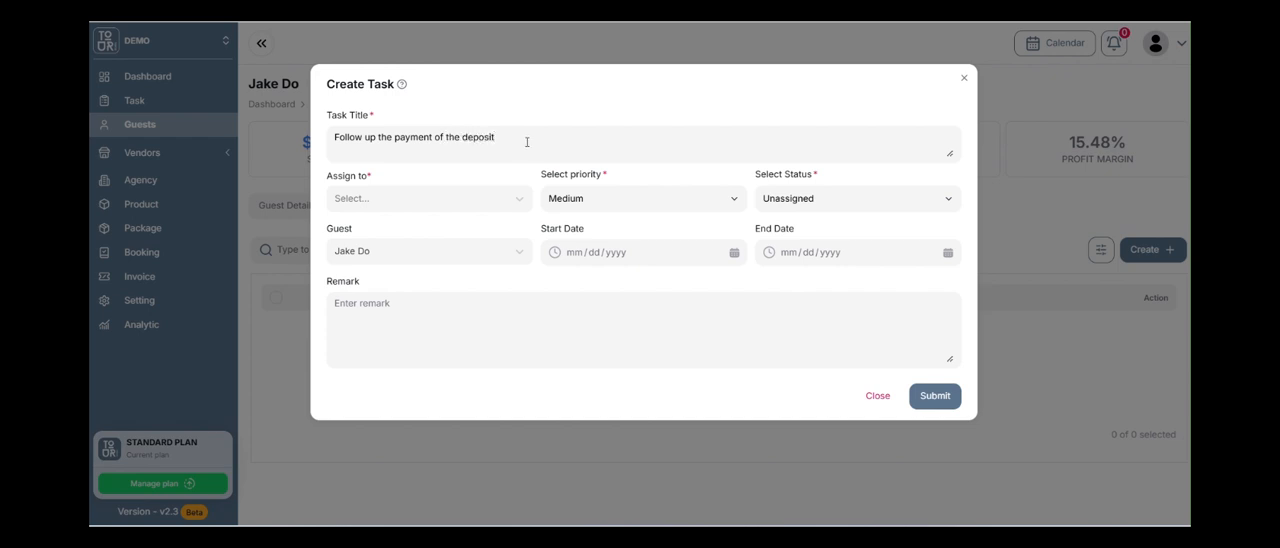
Assign the task to the last listed team member, set both start and end dates to 01/25/2025, and submit it.
click(442, 198)
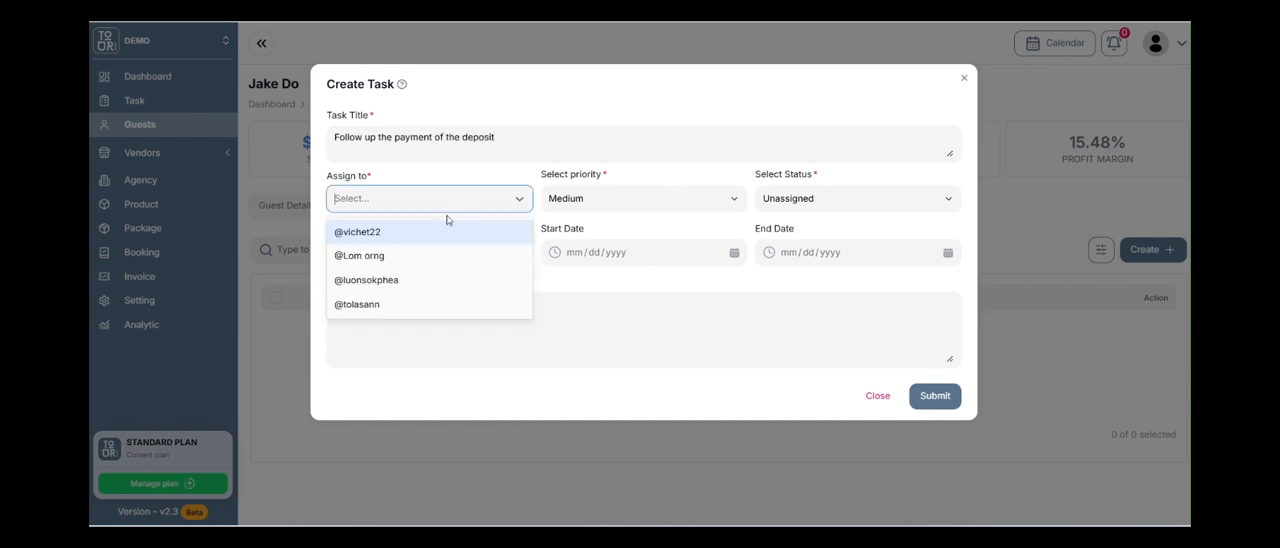
click(434, 300)
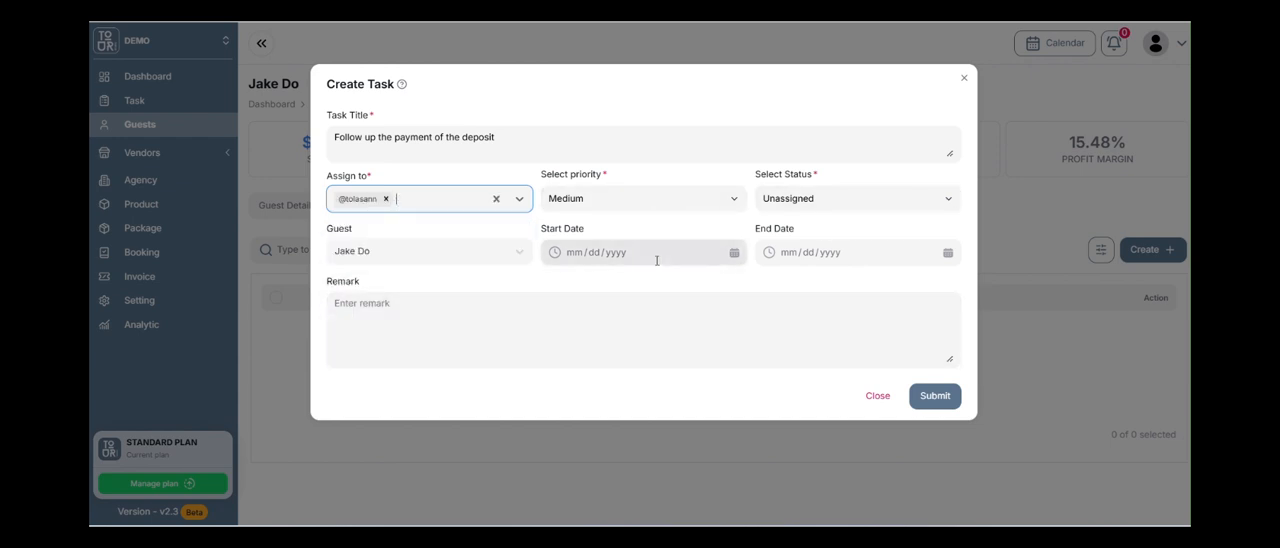
click(732, 252)
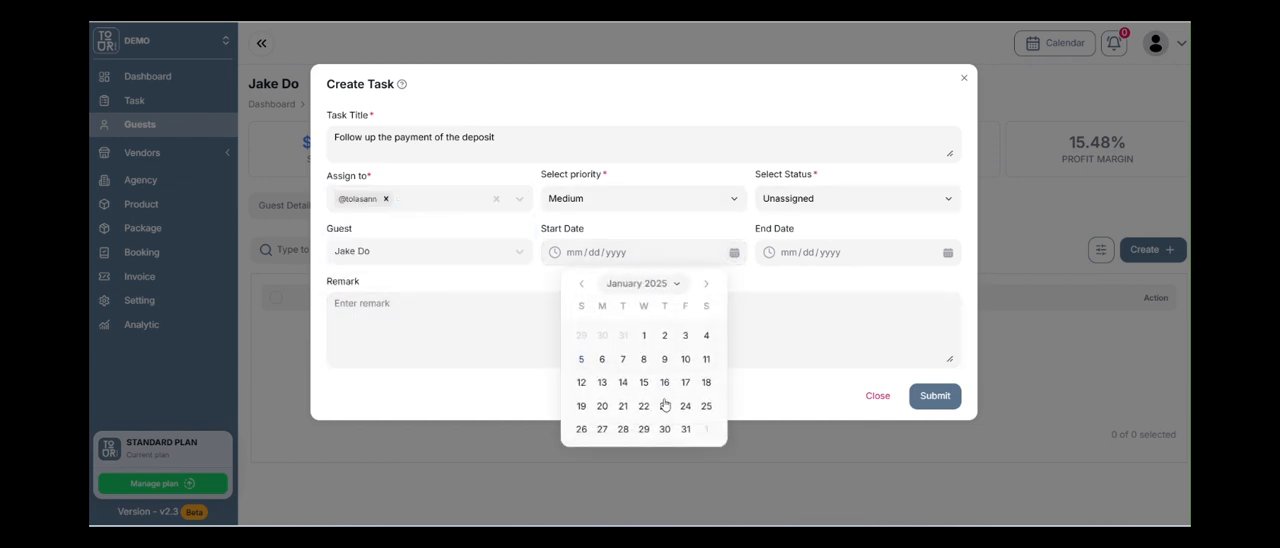
click(706, 406)
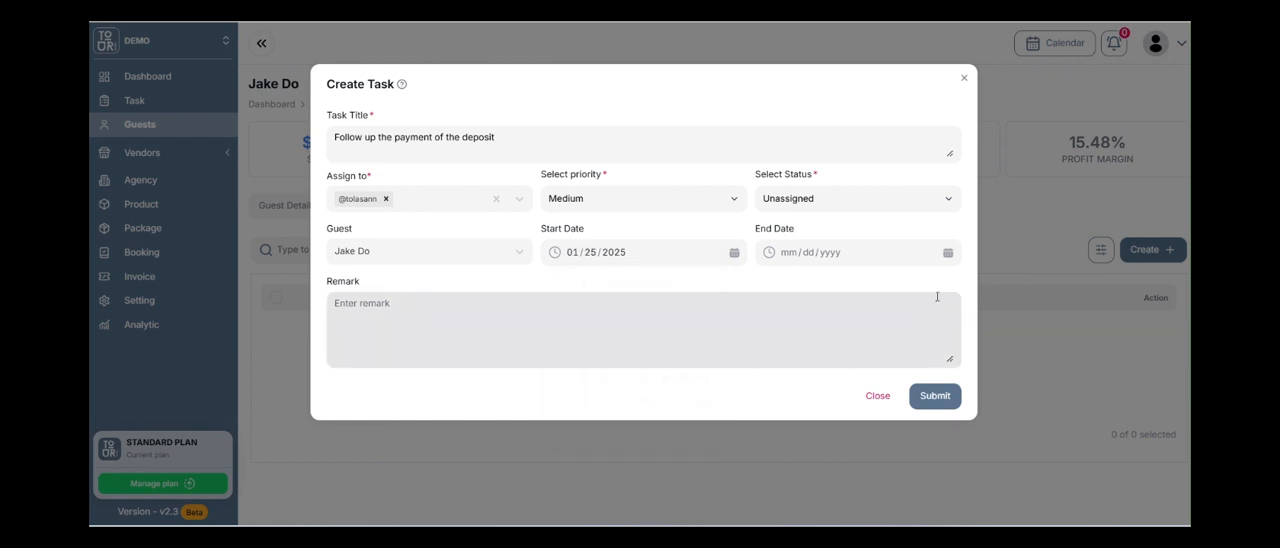
click(941, 257)
click(921, 412)
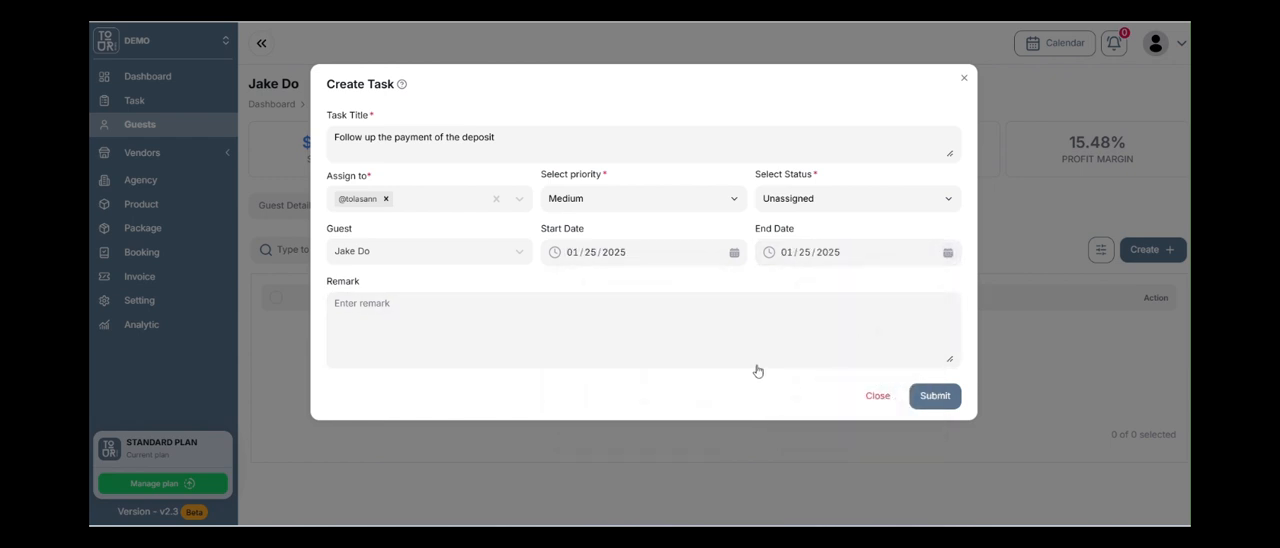
click(723, 328)
click(934, 396)
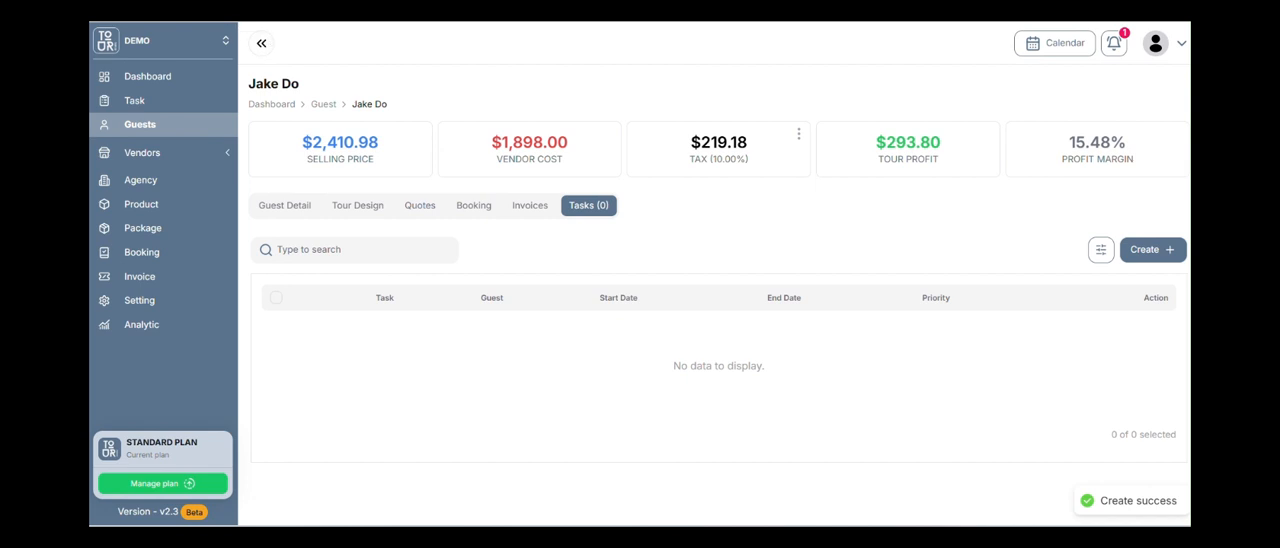
Reload the guest's task list by switching to the invoices and back, and view the deposit follow-up task's details.
click(543, 210)
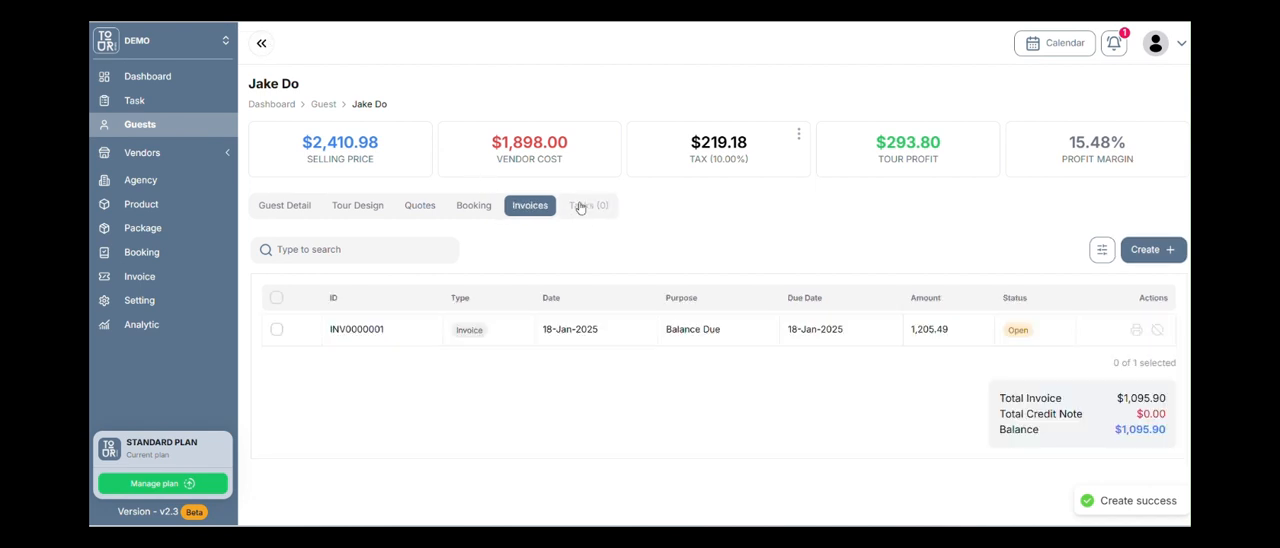
click(585, 206)
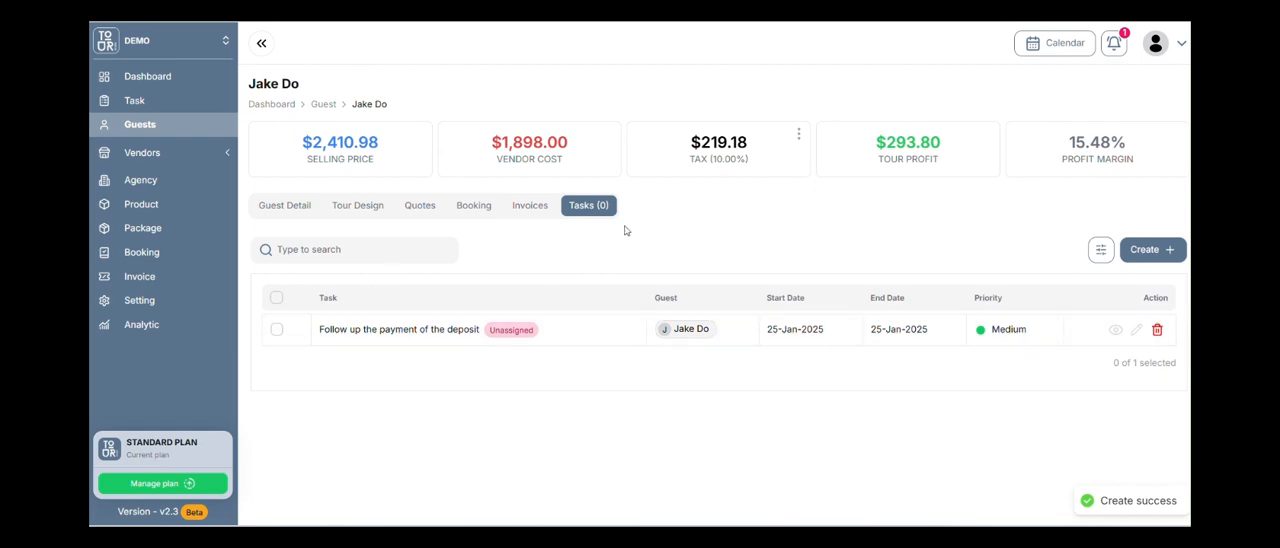
click(1116, 331)
click(1174, 46)
View the details of the Bangkok 3D2N package.
click(182, 230)
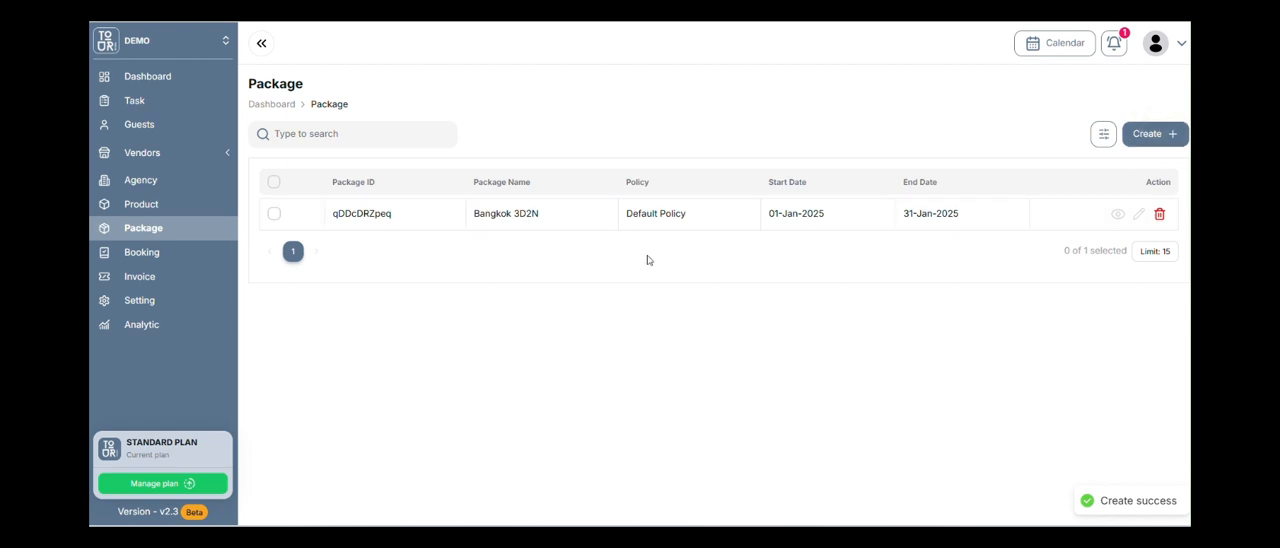
click(1118, 213)
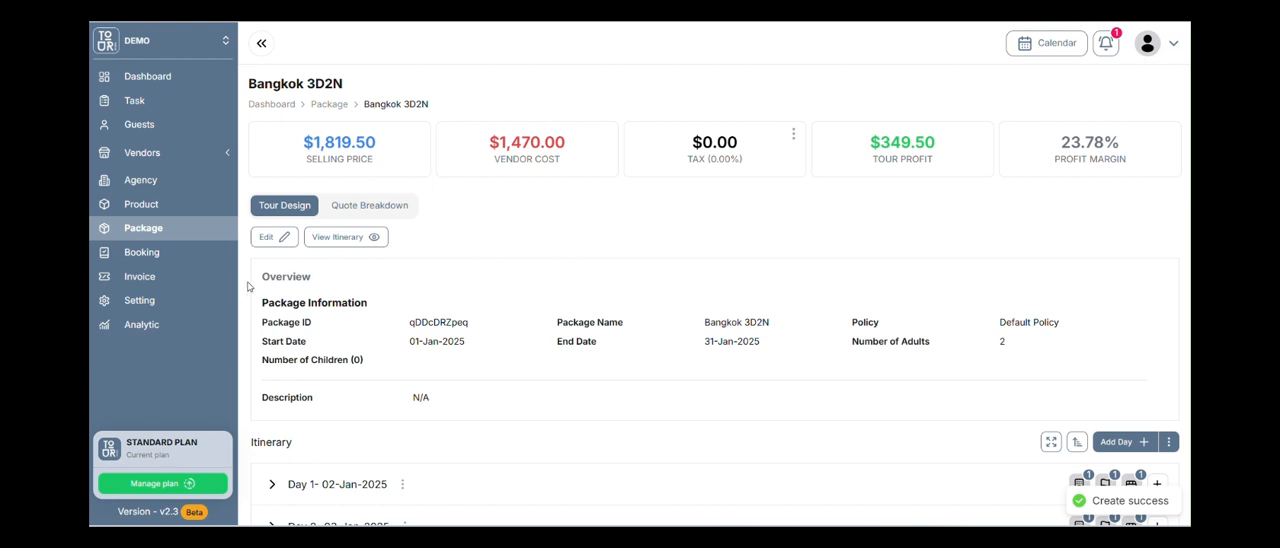
Show all bookings for guest DEM000001 and review the hotel, meal, guide, transport, service, and flight sections.
click(196, 258)
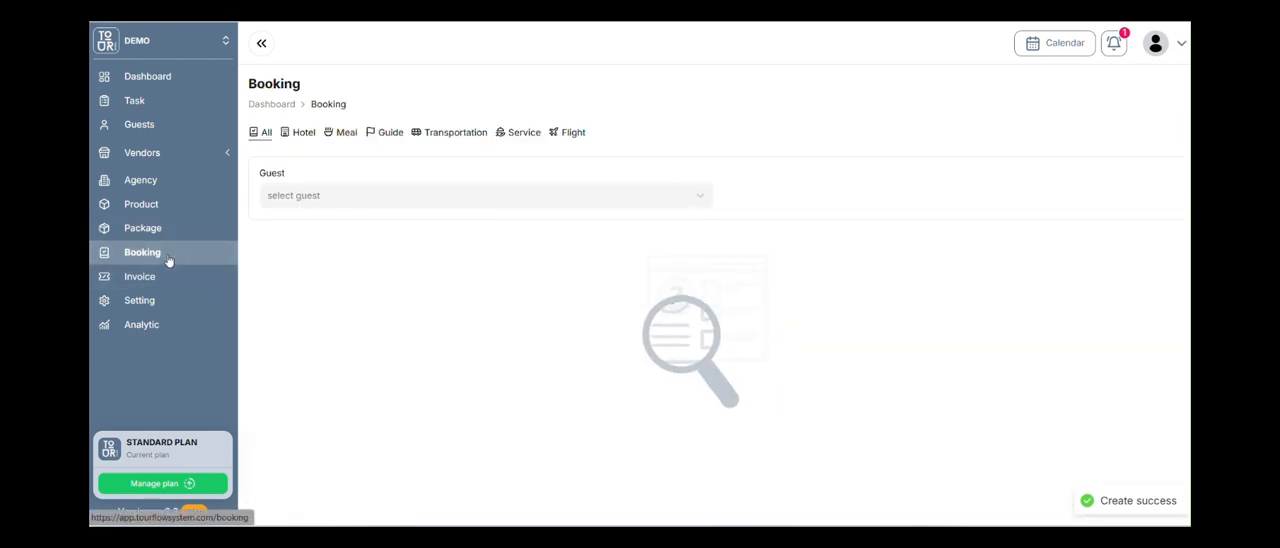
click(376, 196)
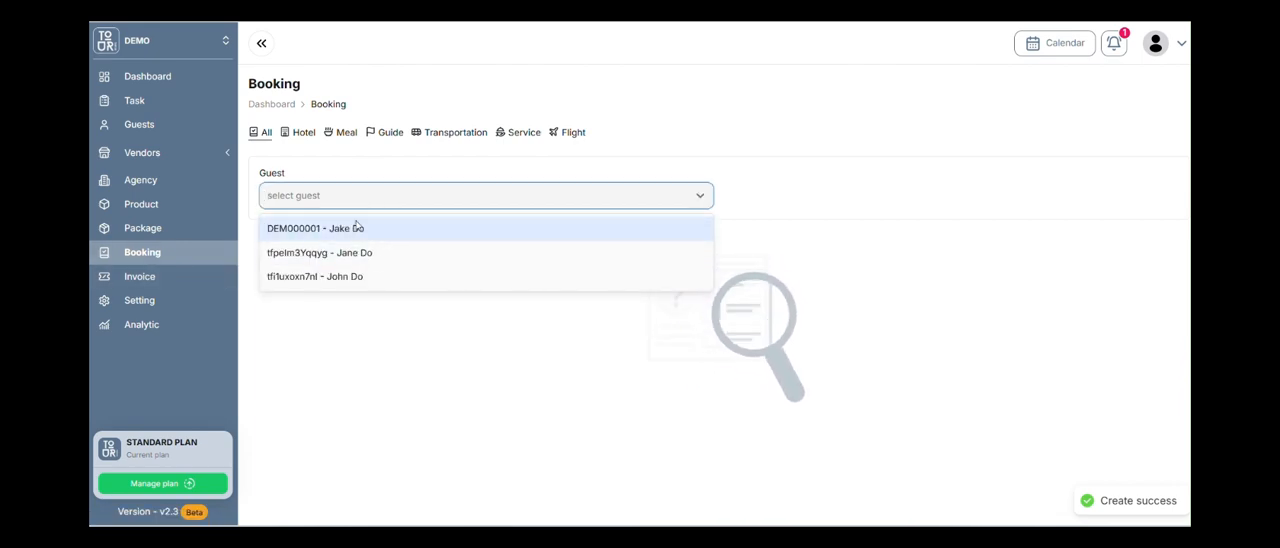
click(386, 230)
scroll(763, 383, down, 3)
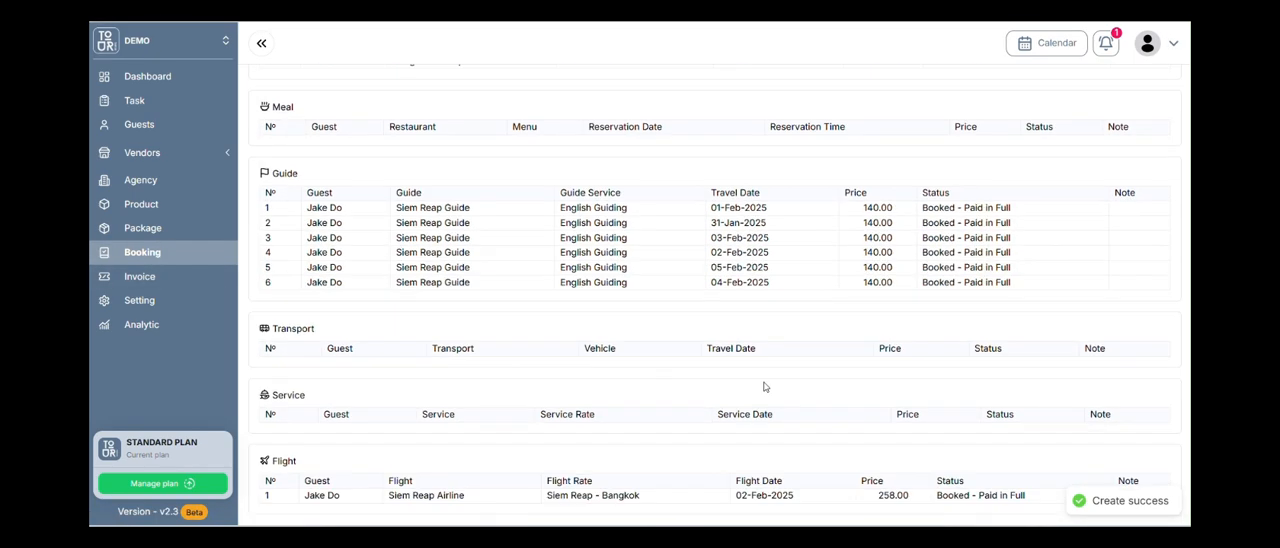
scroll(763, 323, up, 2)
scroll(550, 200, up, 1)
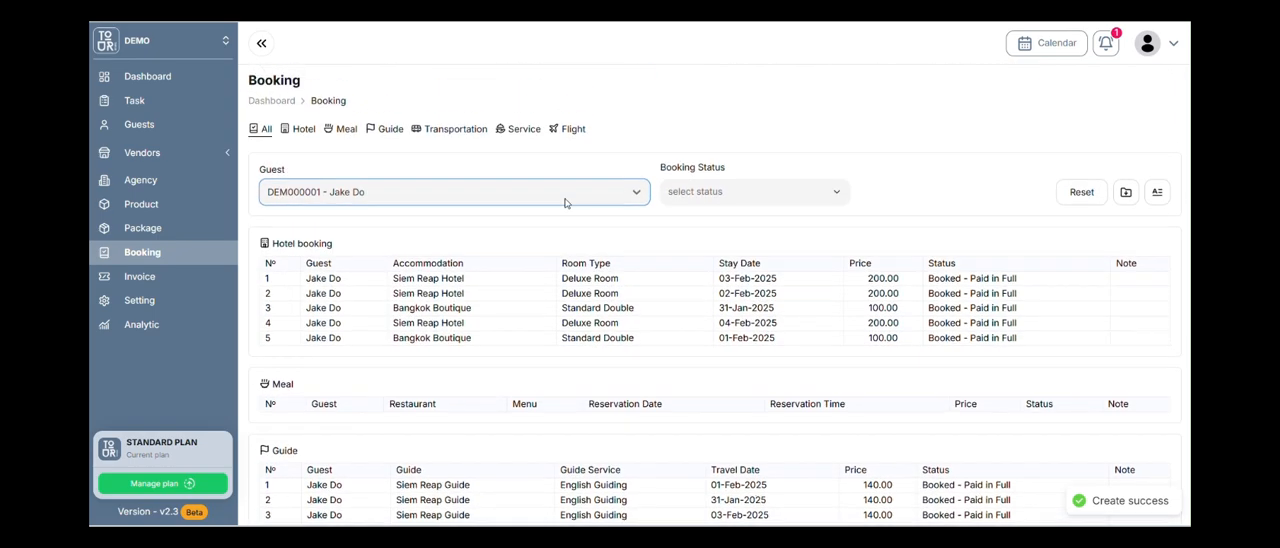
scroll(738, 363, down, 3)
scroll(853, 464, up, 5)
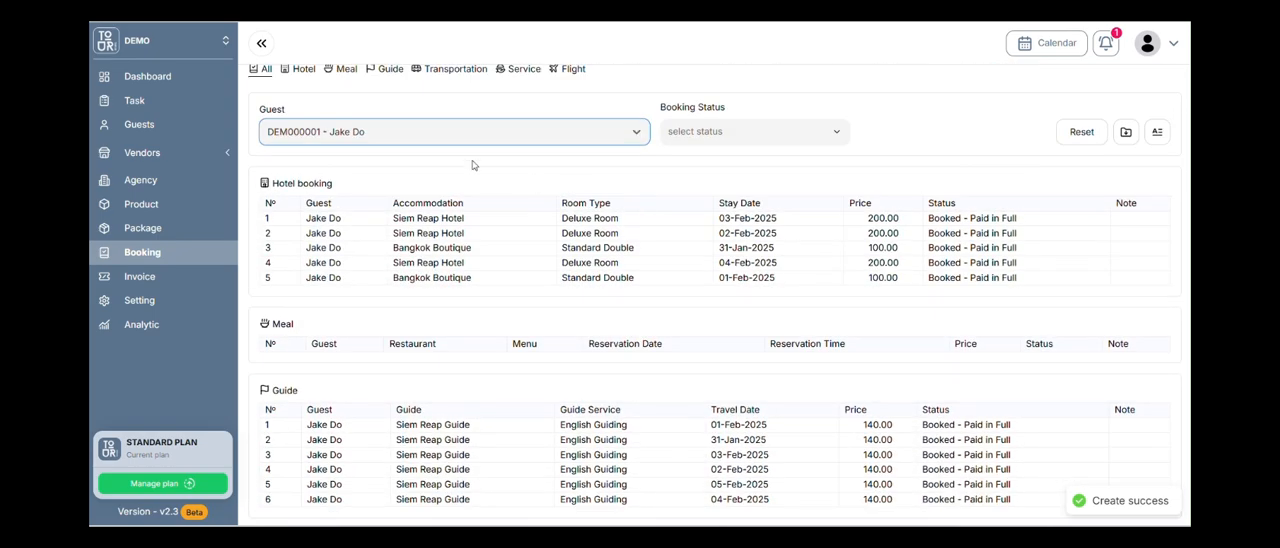
scroll(307, 137, up, 1)
Browse the separate hotel, service, flight, and transportation booking lists.
click(304, 133)
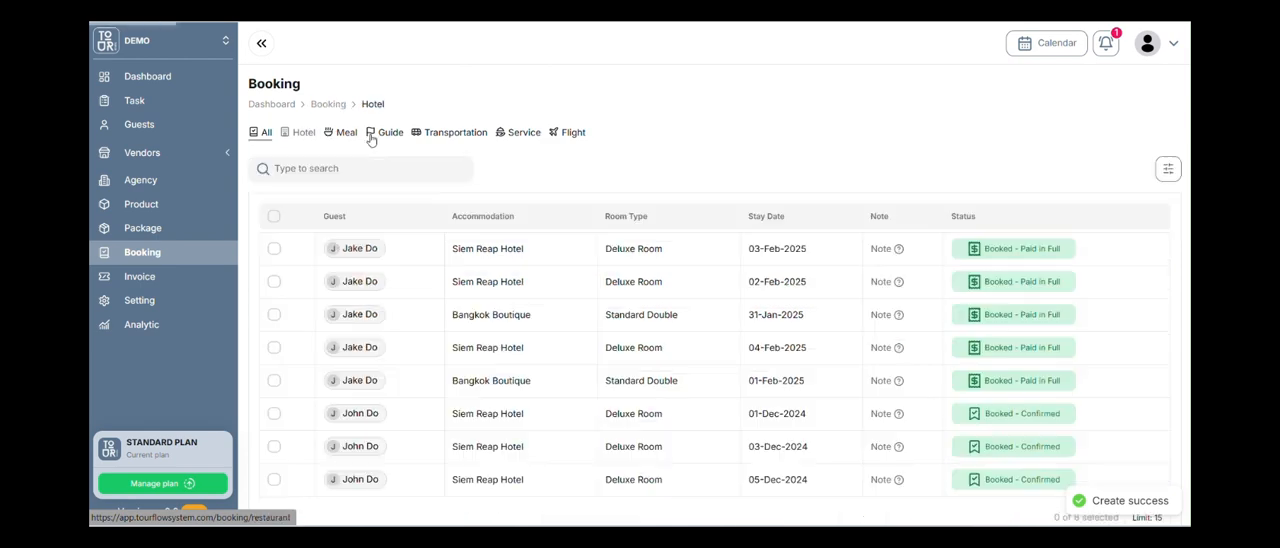
click(521, 133)
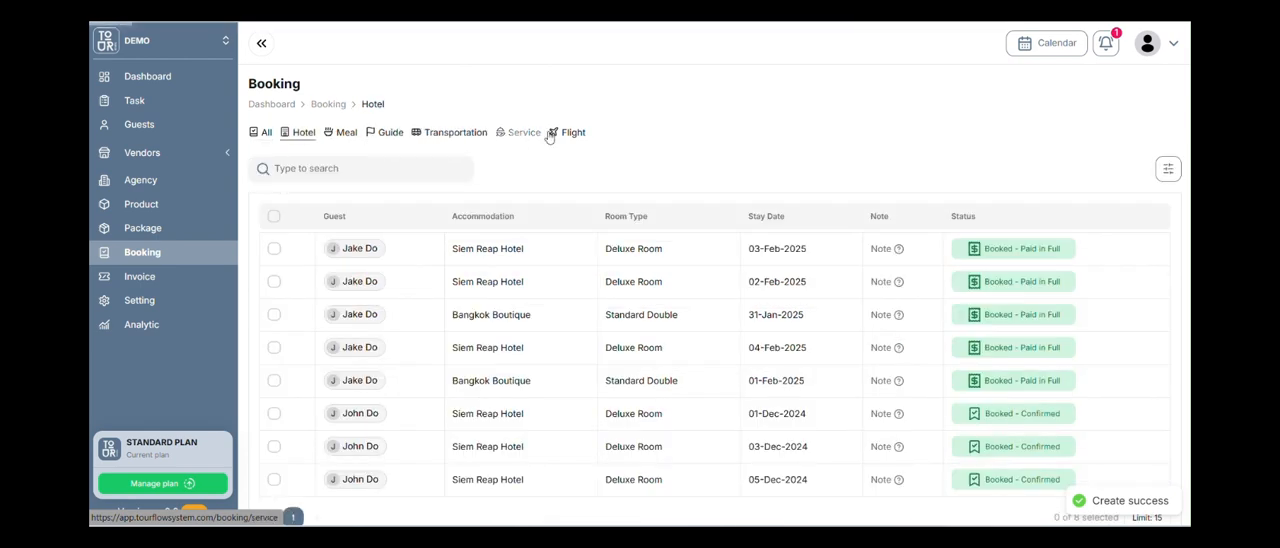
click(572, 133)
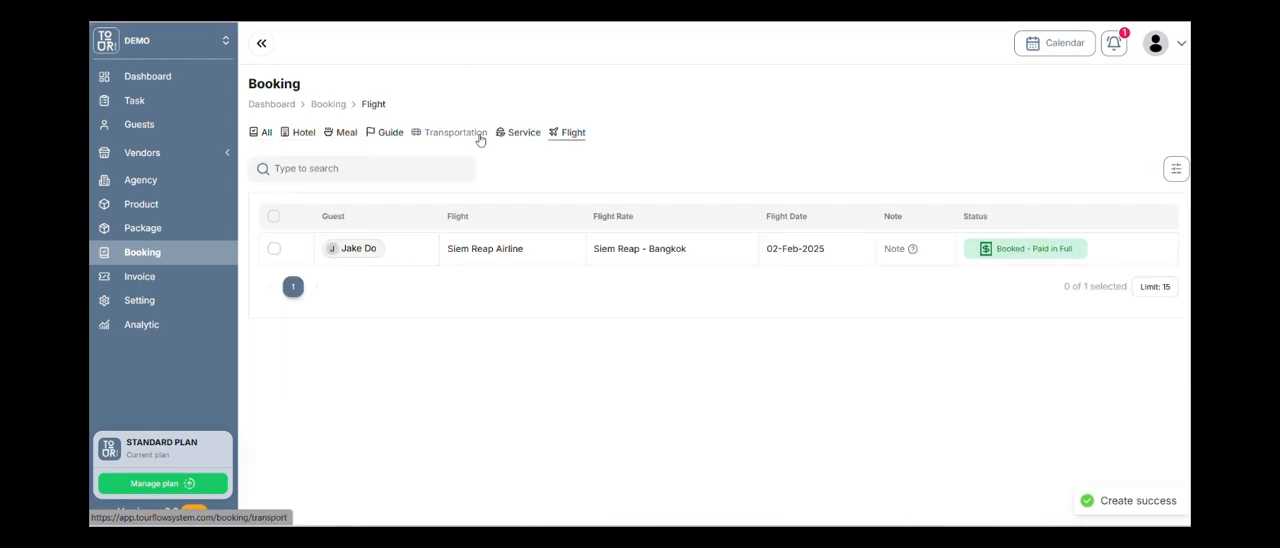
click(478, 136)
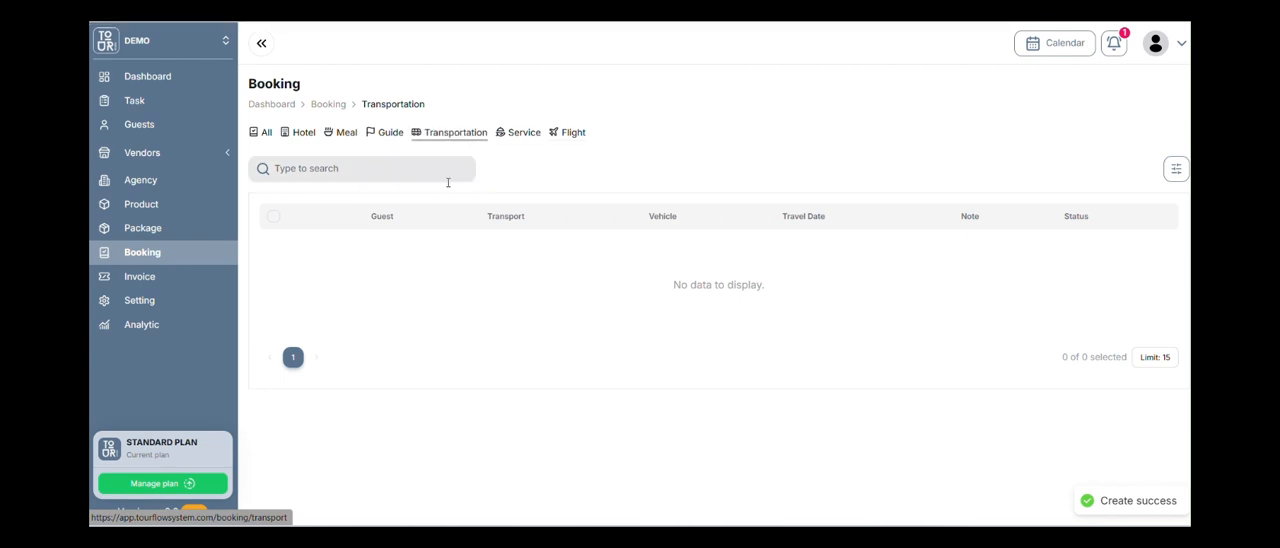
Show all bookings for the first listed guest, export them as a zip archive, and view the archive's contents.
click(264, 132)
click(517, 197)
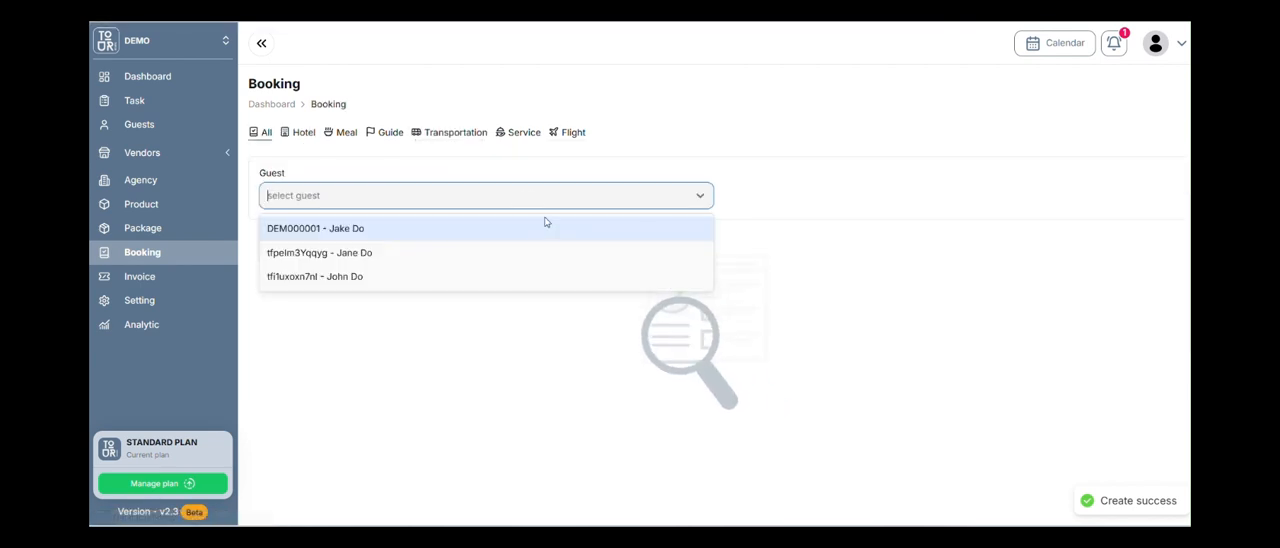
click(523, 227)
scroll(760, 262, down, 1)
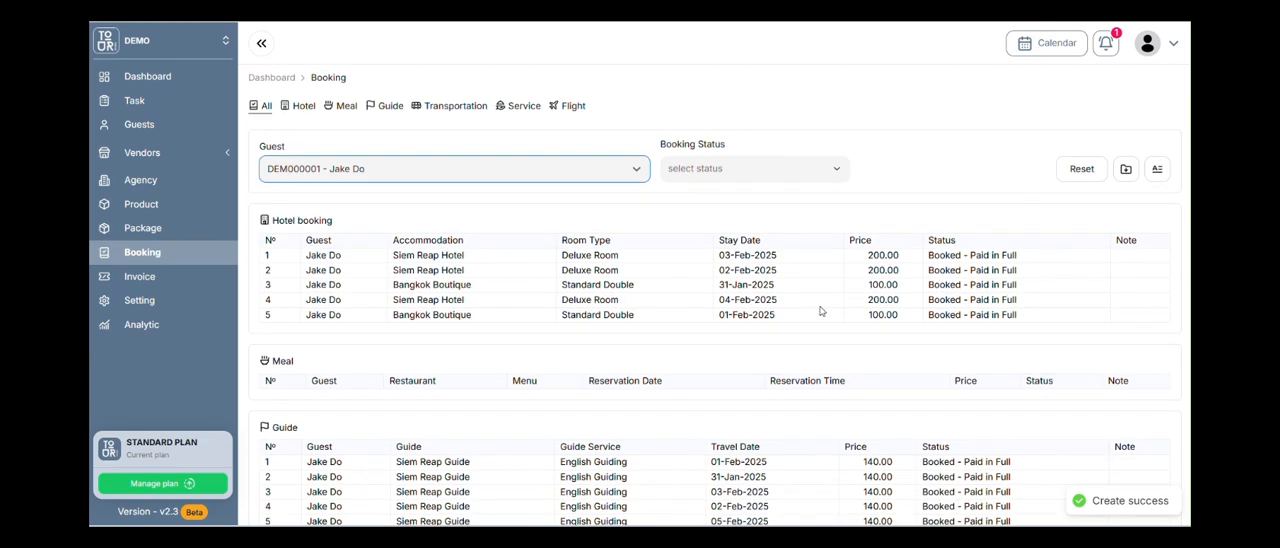
click(1136, 129)
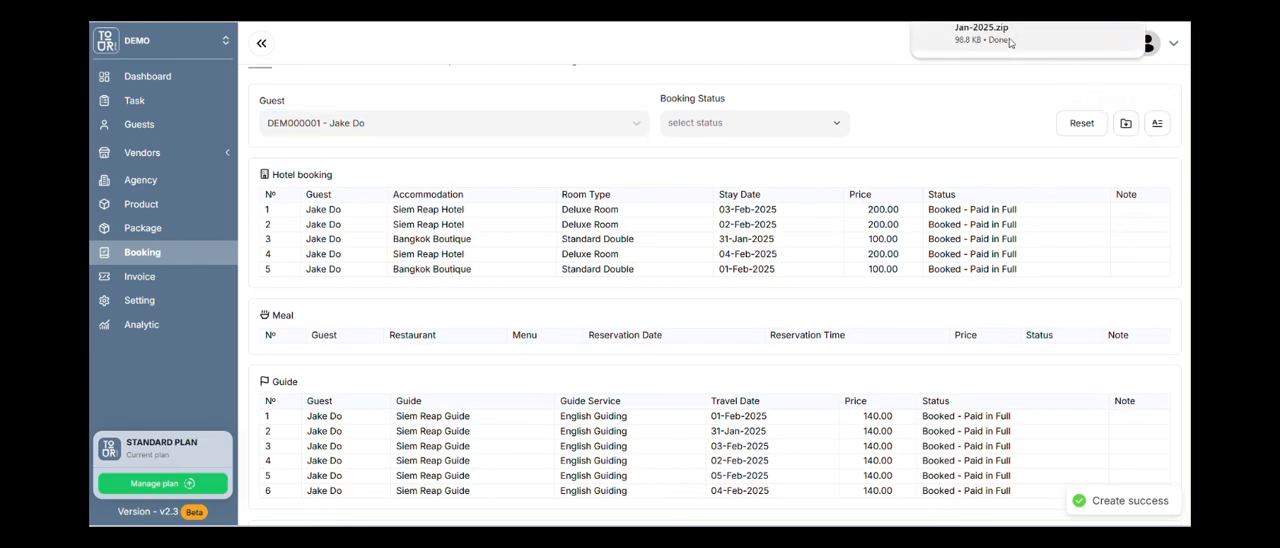
scroll(1008, 183, up, 1)
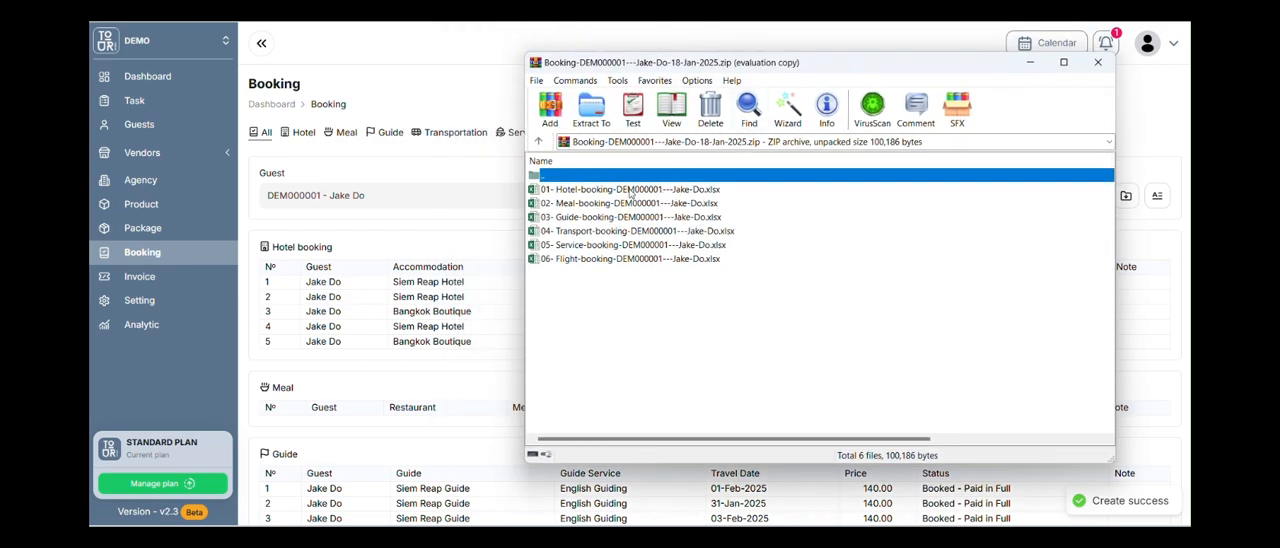
click(1097, 62)
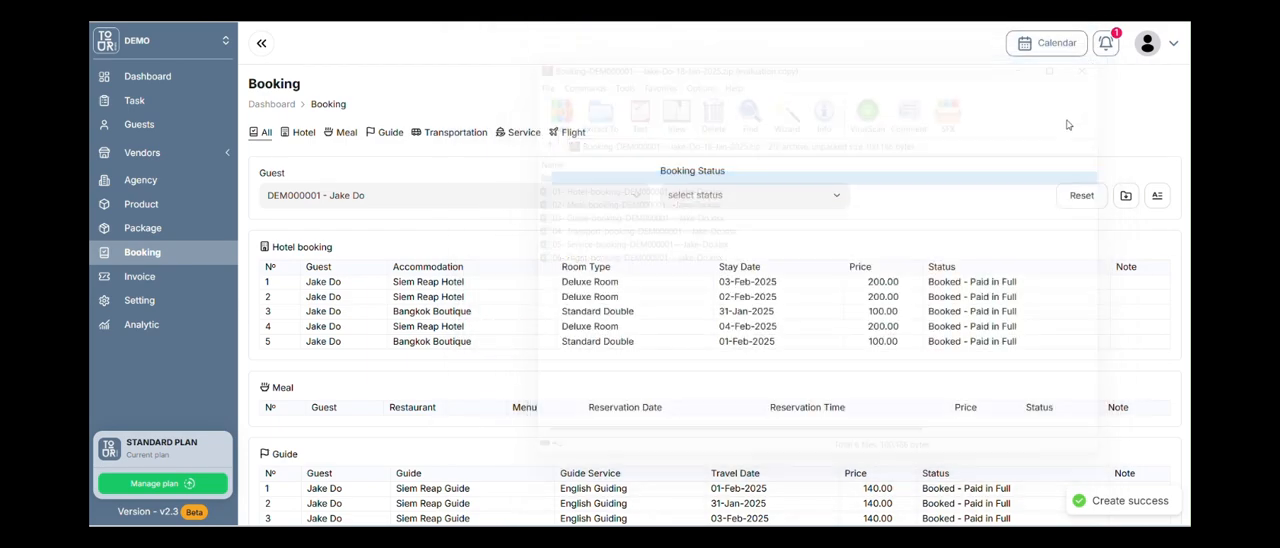
Review the guest's booking sections and the booking status filter options, and view the invoice list.
scroll(723, 259, down, 3)
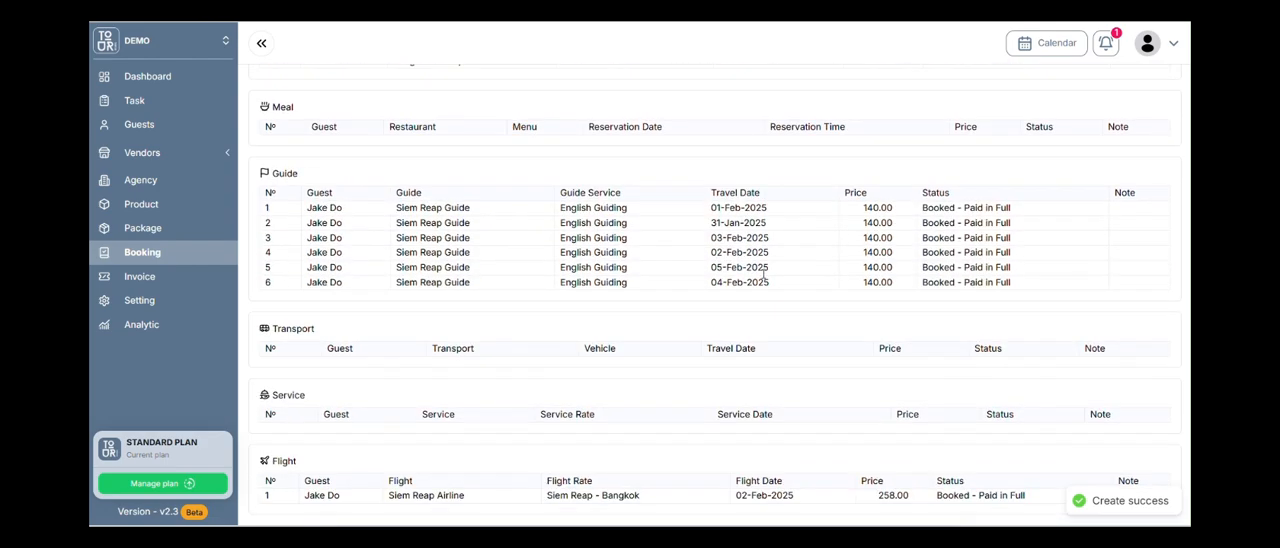
scroll(763, 280, up, 3)
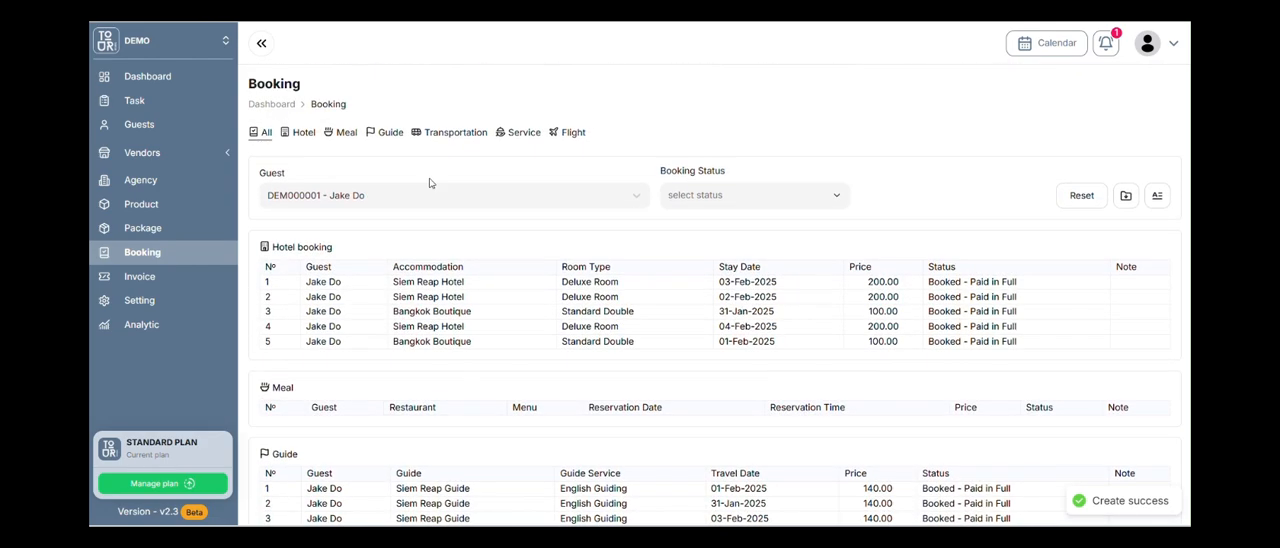
click(726, 193)
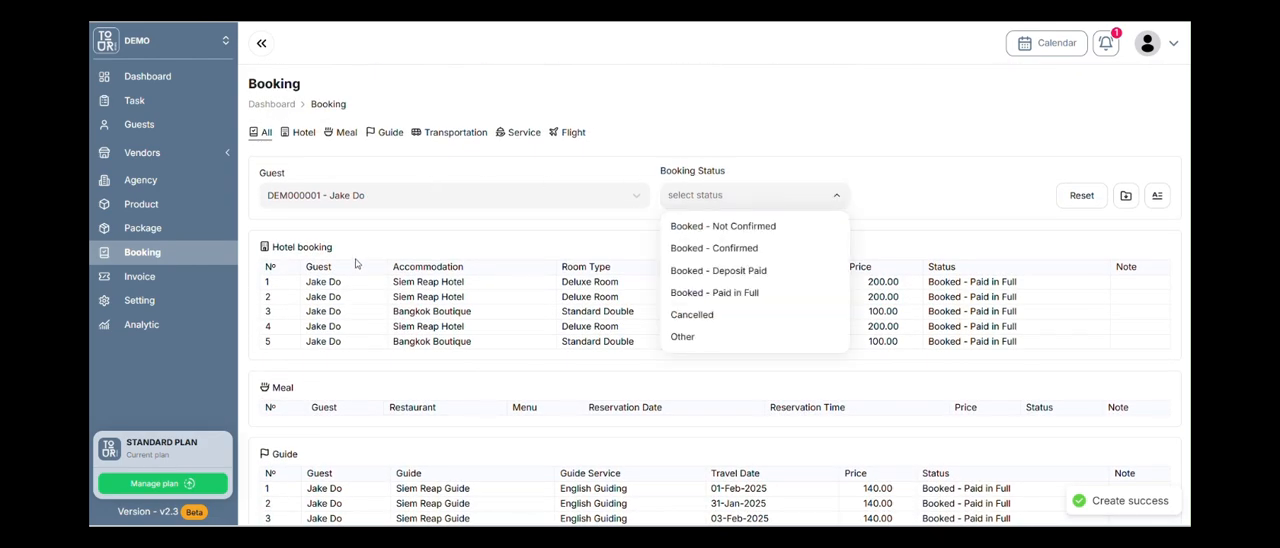
click(681, 150)
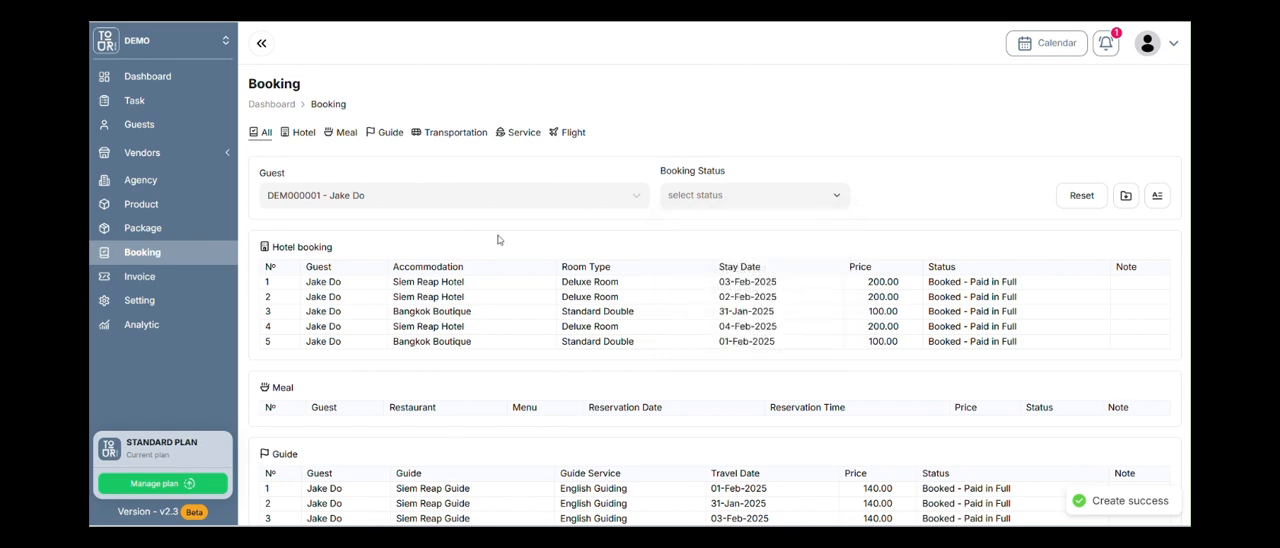
click(191, 281)
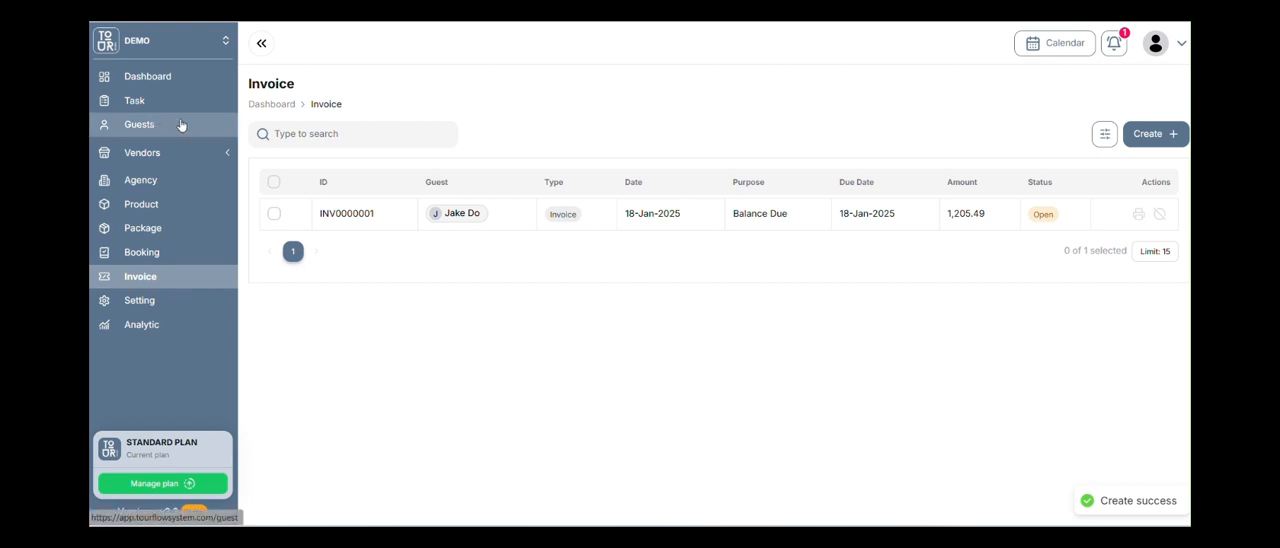
View the Current Year sale report as a bar chart, a pie chart, and again as a line chart.
click(198, 326)
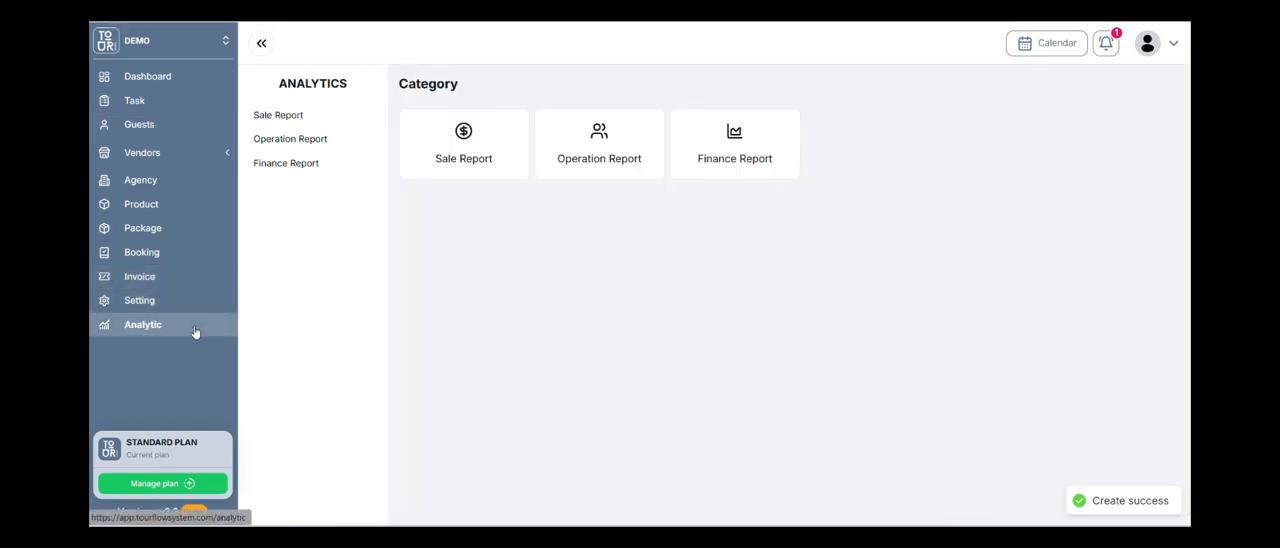
click(474, 154)
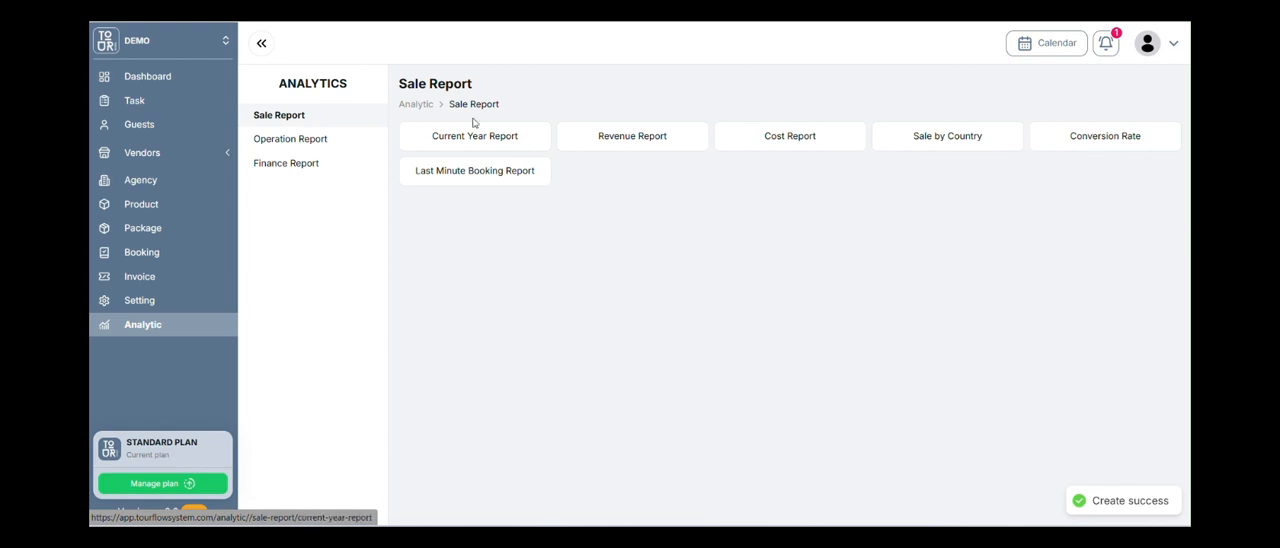
click(464, 136)
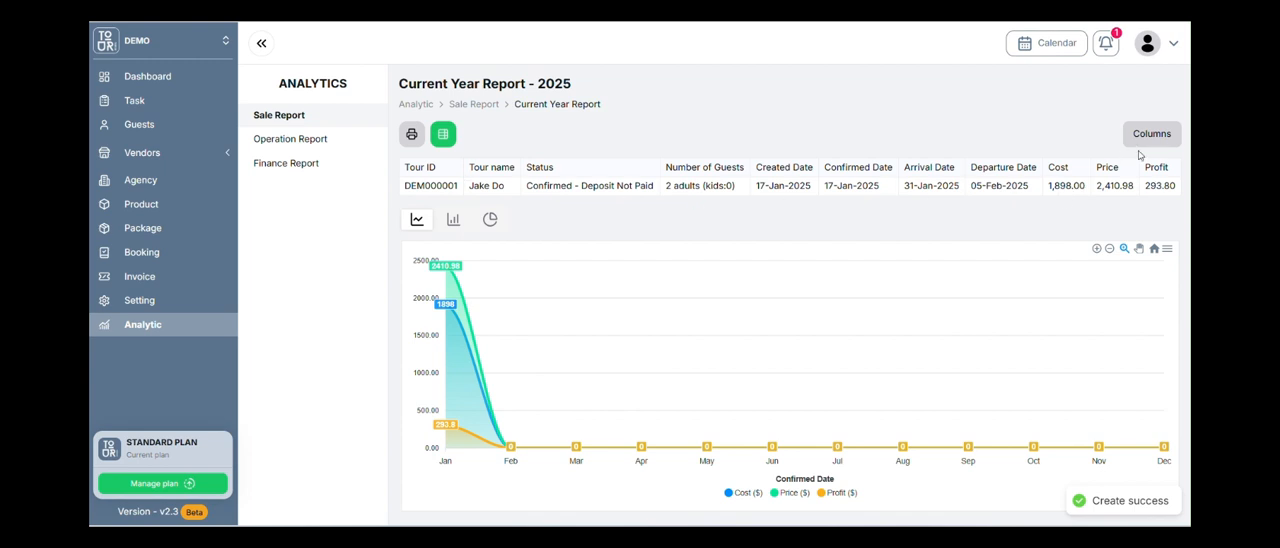
click(453, 219)
click(490, 219)
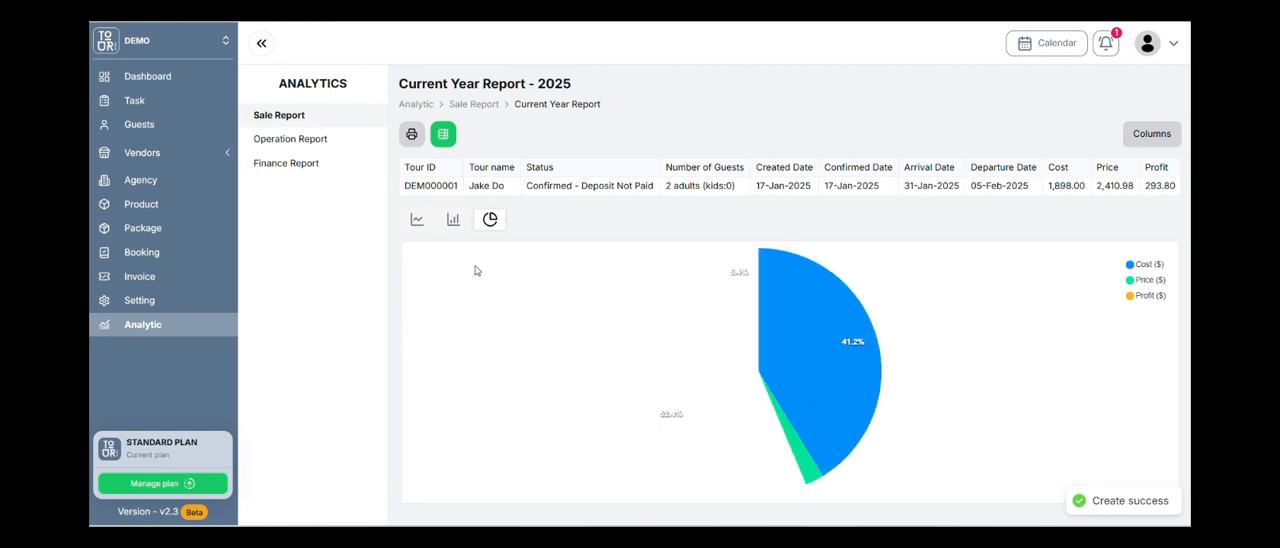
click(419, 221)
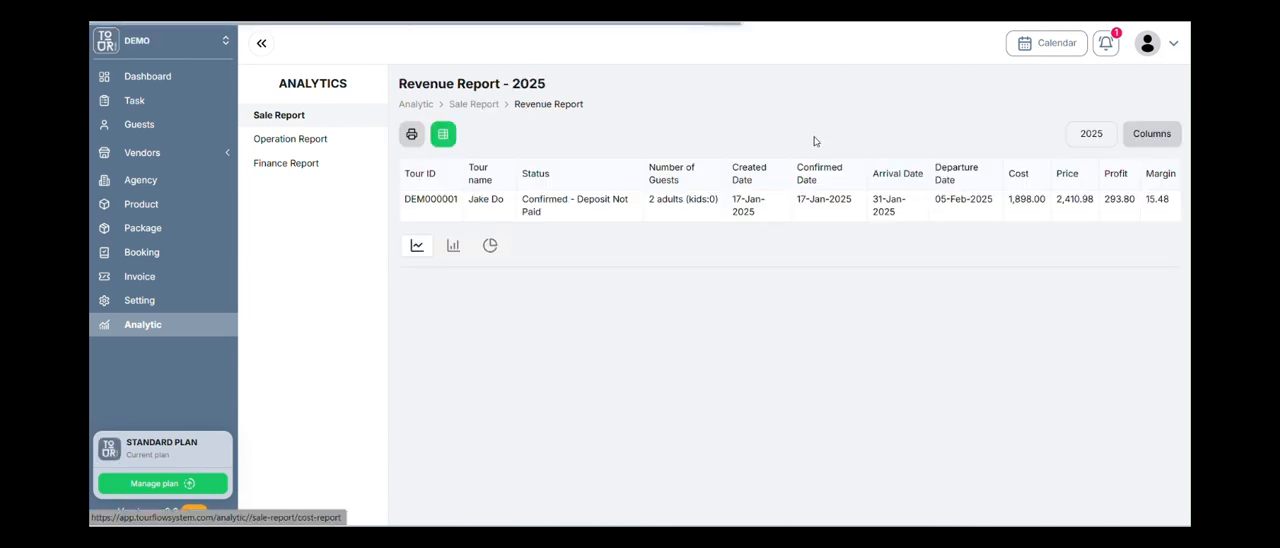
Look at the year choices of the Revenue Report and view the Travel Length operation report.
click(1087, 135)
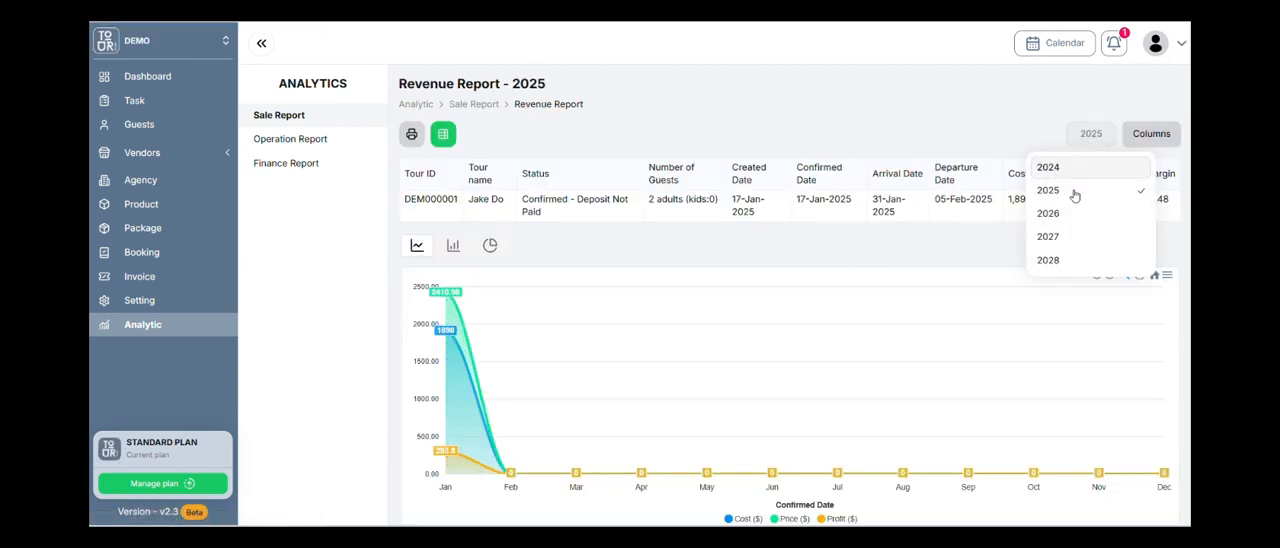
click(337, 143)
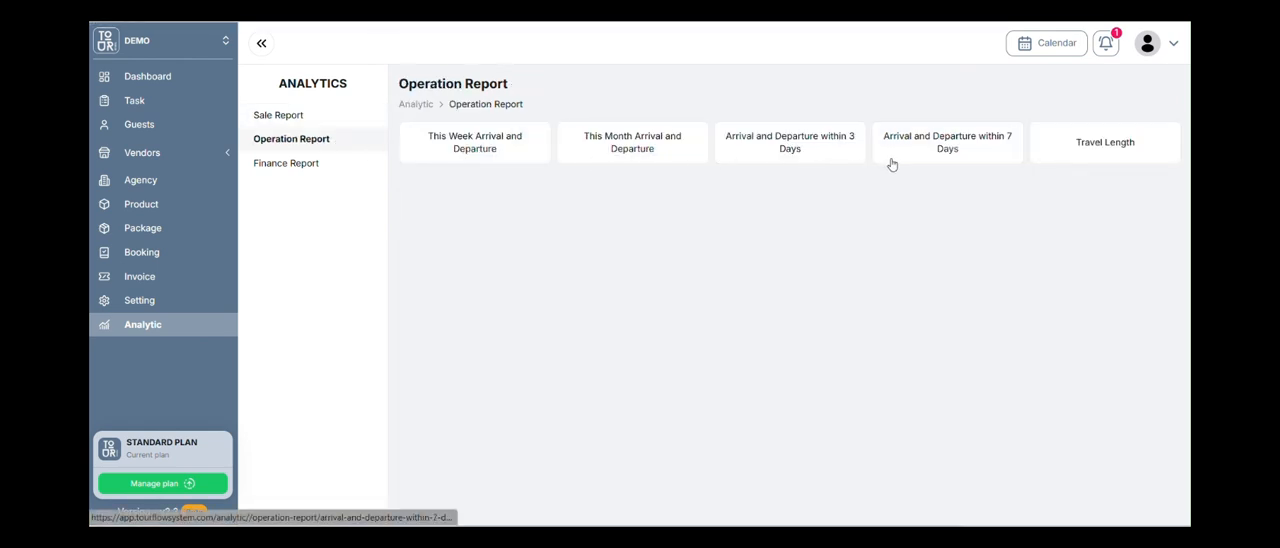
click(1078, 150)
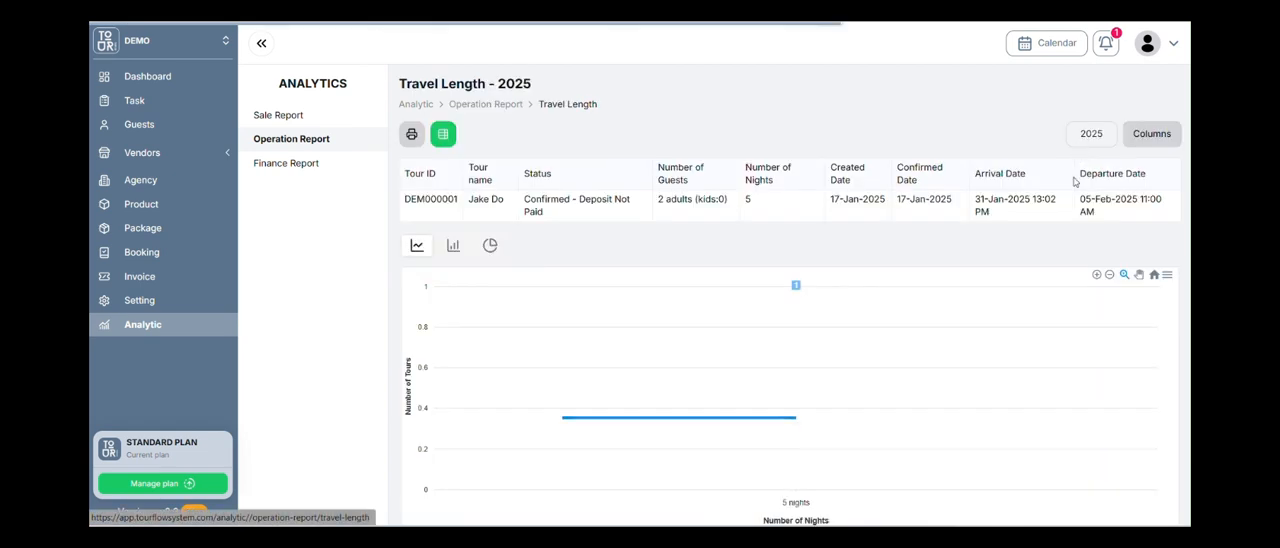
View the Client's Payment - Current Year finance report, including its table and chart.
click(329, 170)
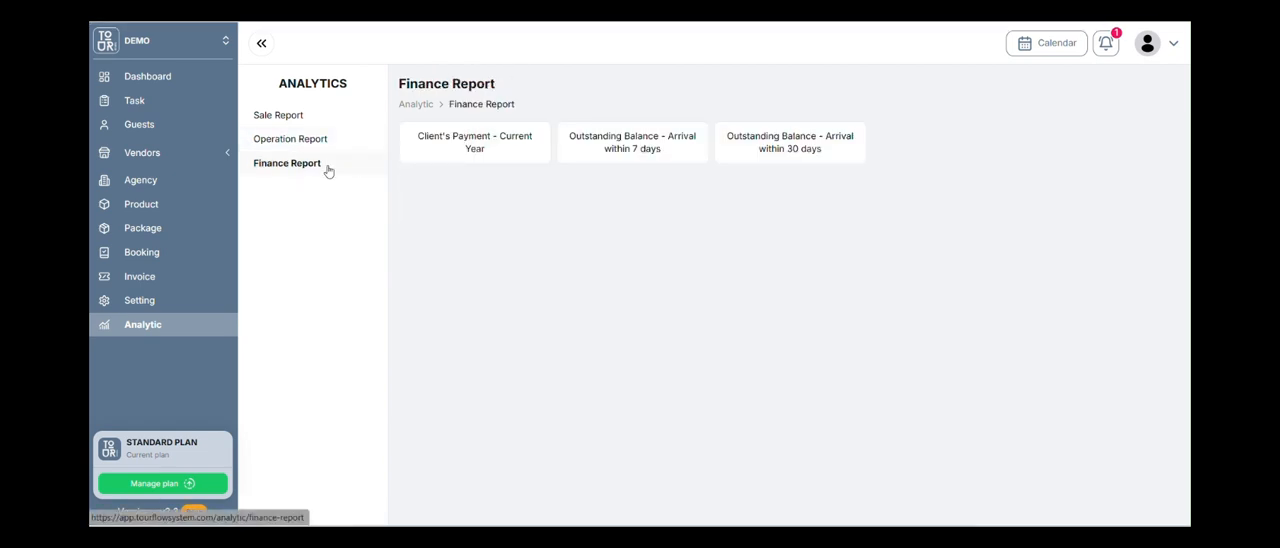
click(509, 148)
scroll(600, 190, down, 1)
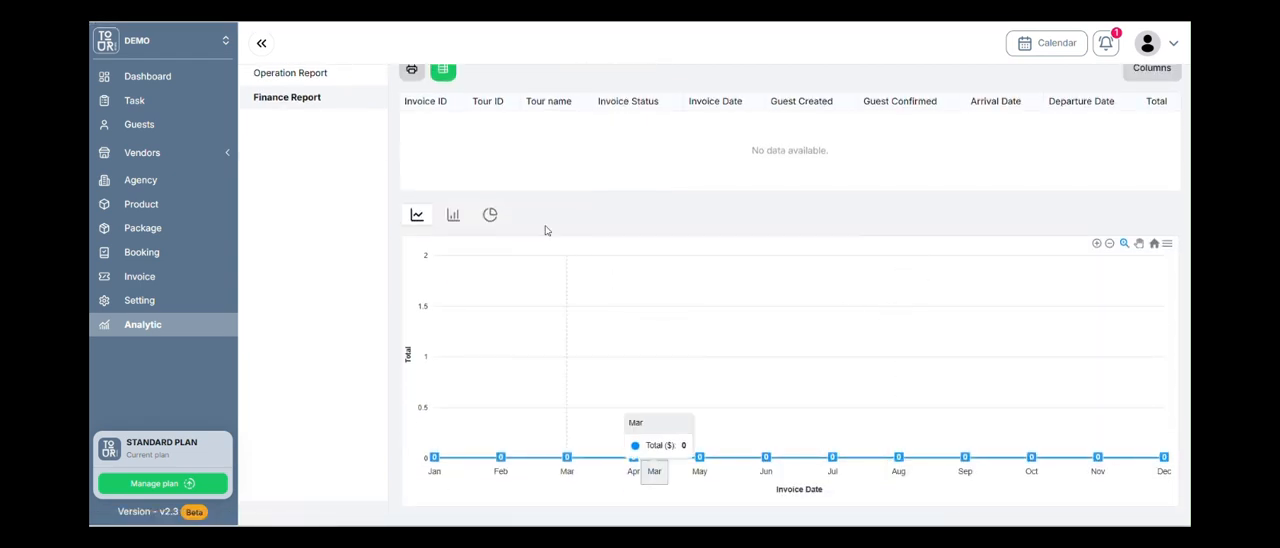
scroll(548, 200, up, 1)
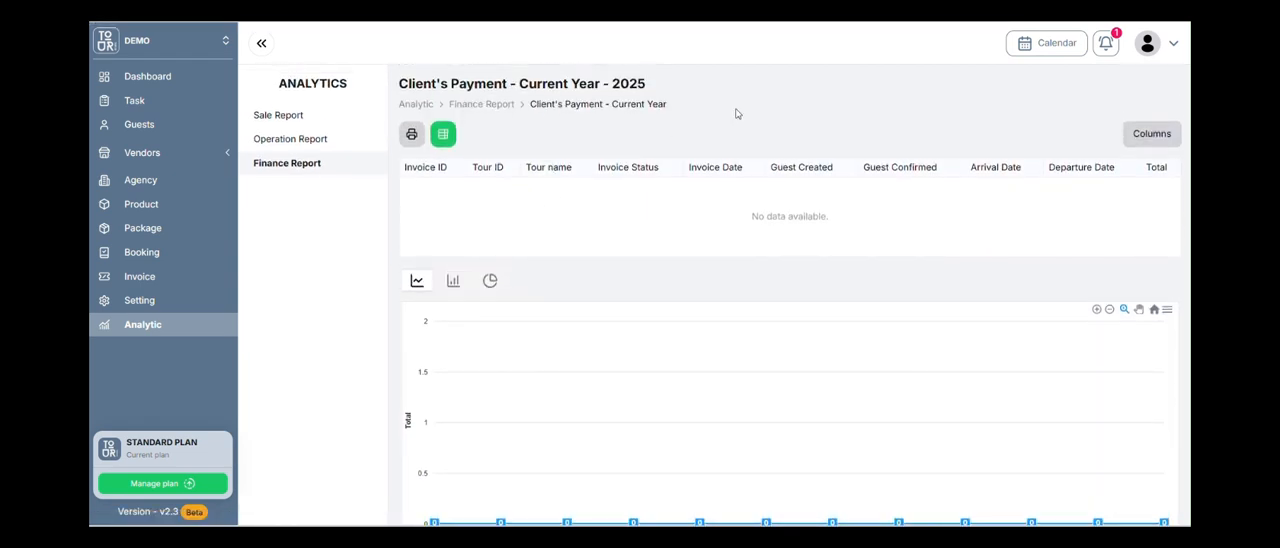
Show the calendar filtered to guest entries only, and switch the filter to tasks.
click(1030, 48)
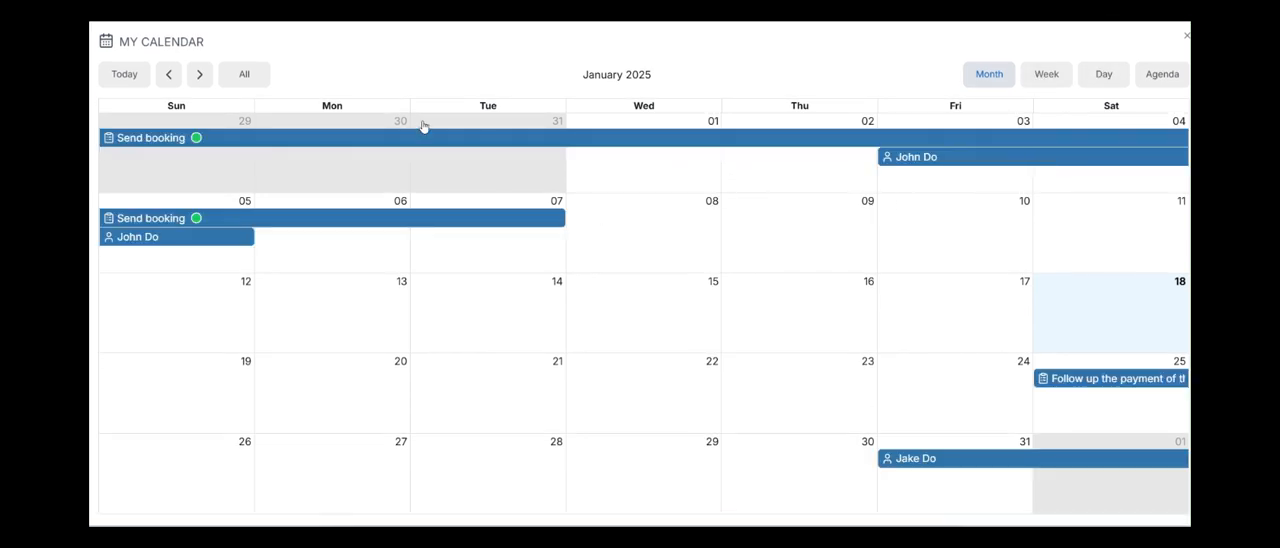
click(254, 78)
click(266, 128)
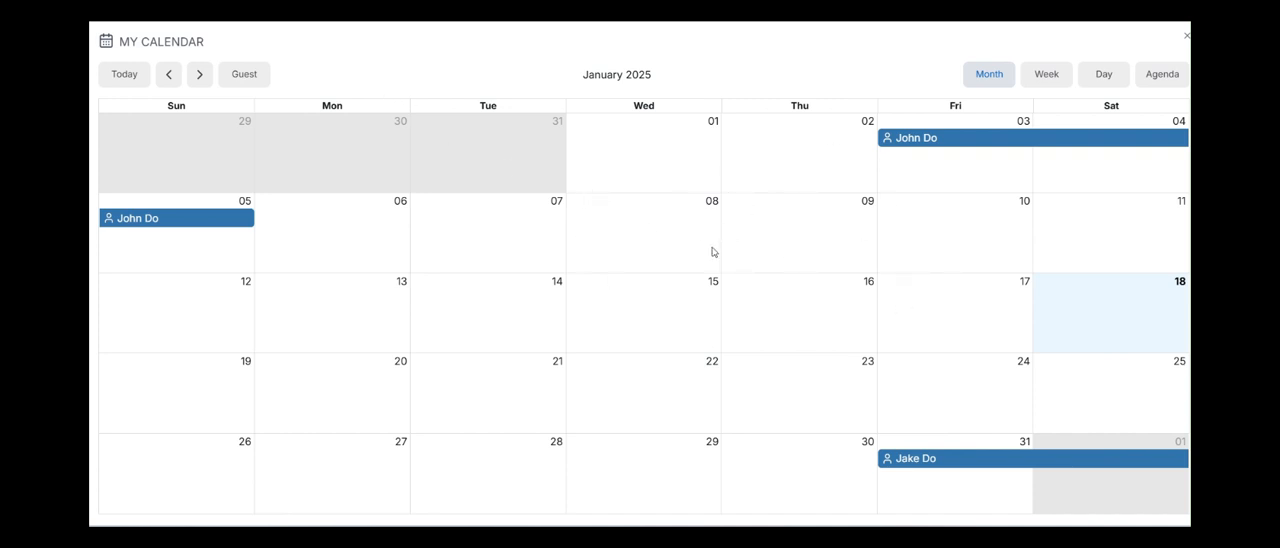
click(263, 74)
double_click(255, 142)
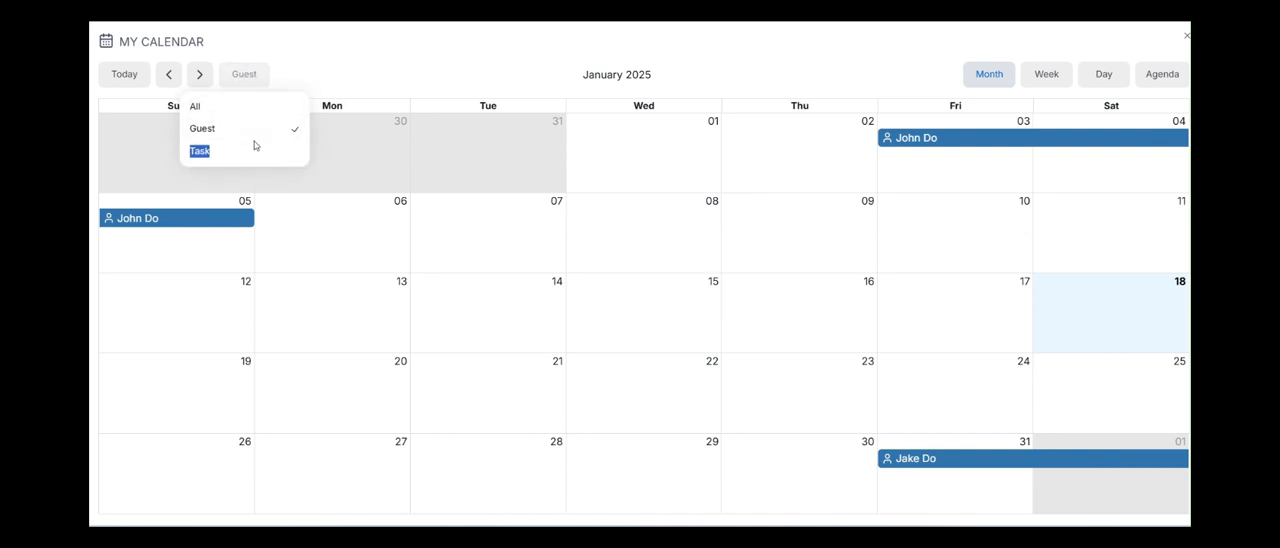
click(252, 152)
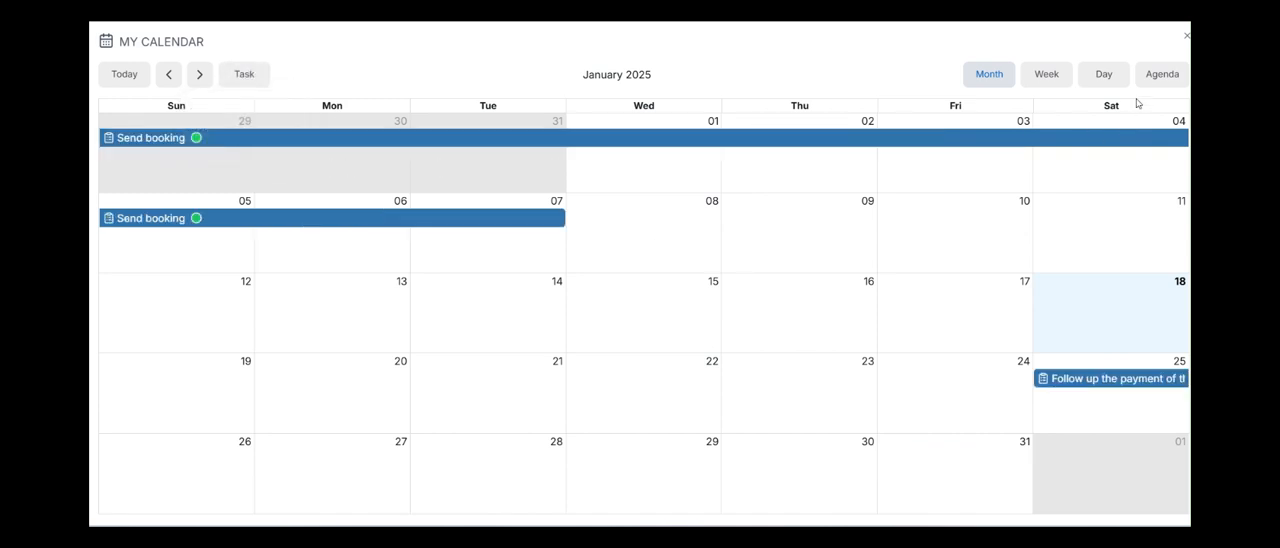
View the calendar by week and by day, close it, and return to the dashboard.
click(1043, 78)
click(1100, 76)
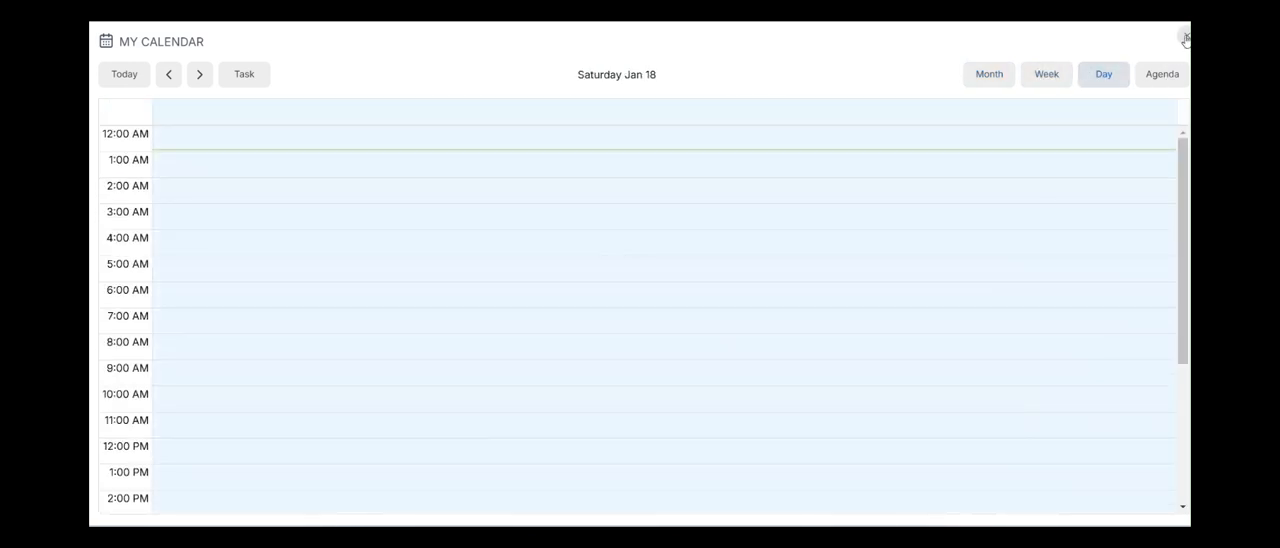
click(1185, 37)
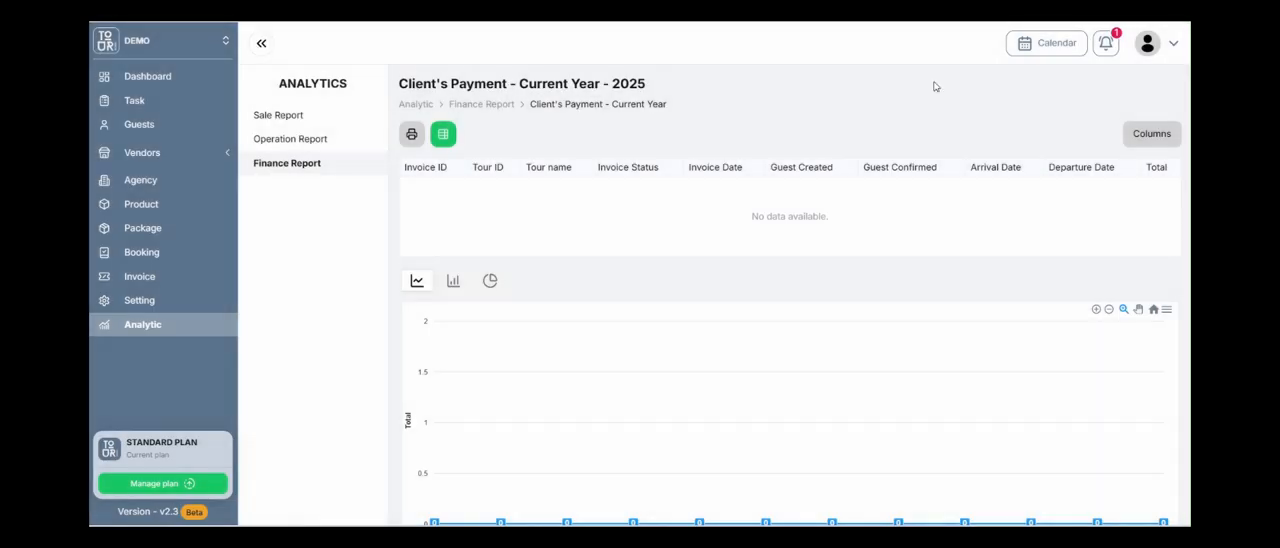
click(147, 84)
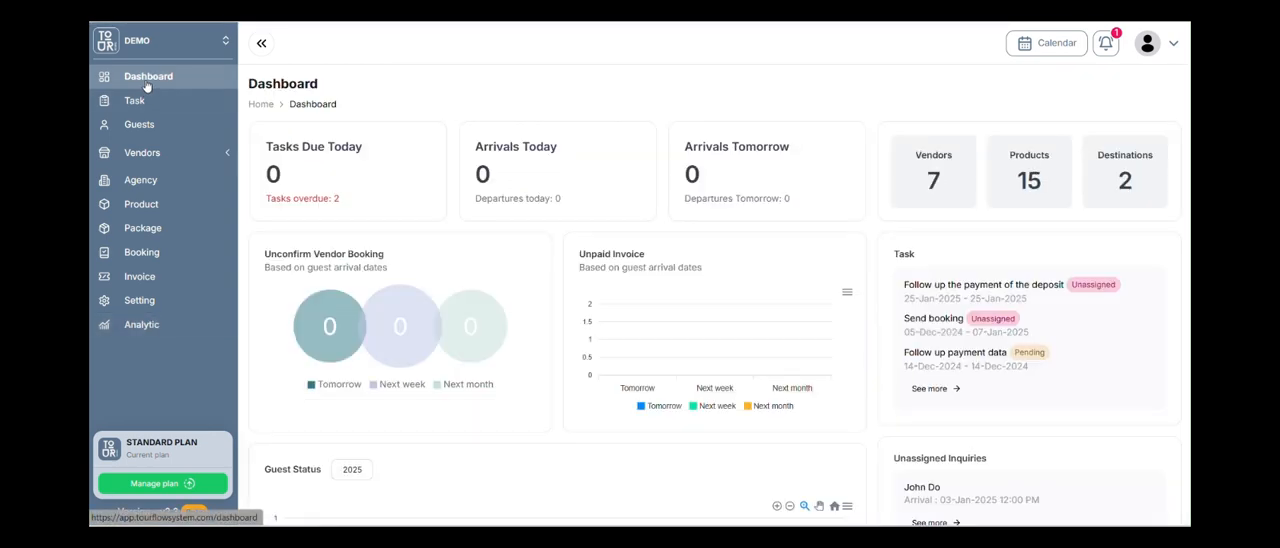